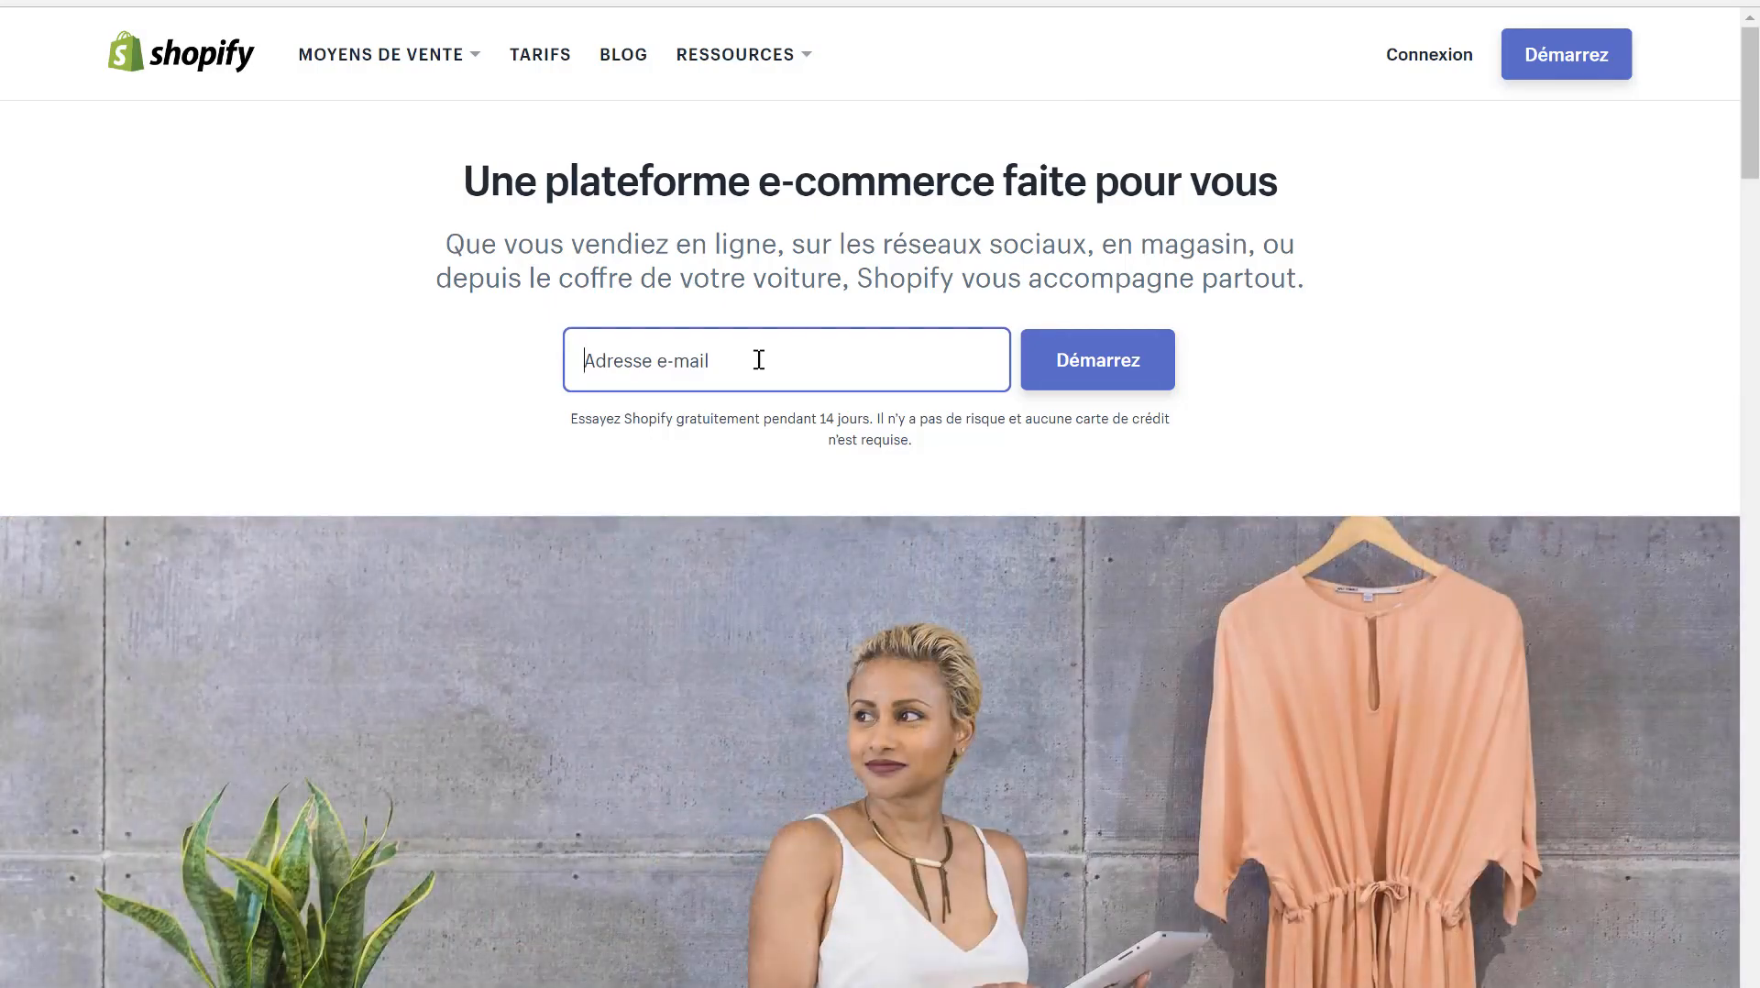
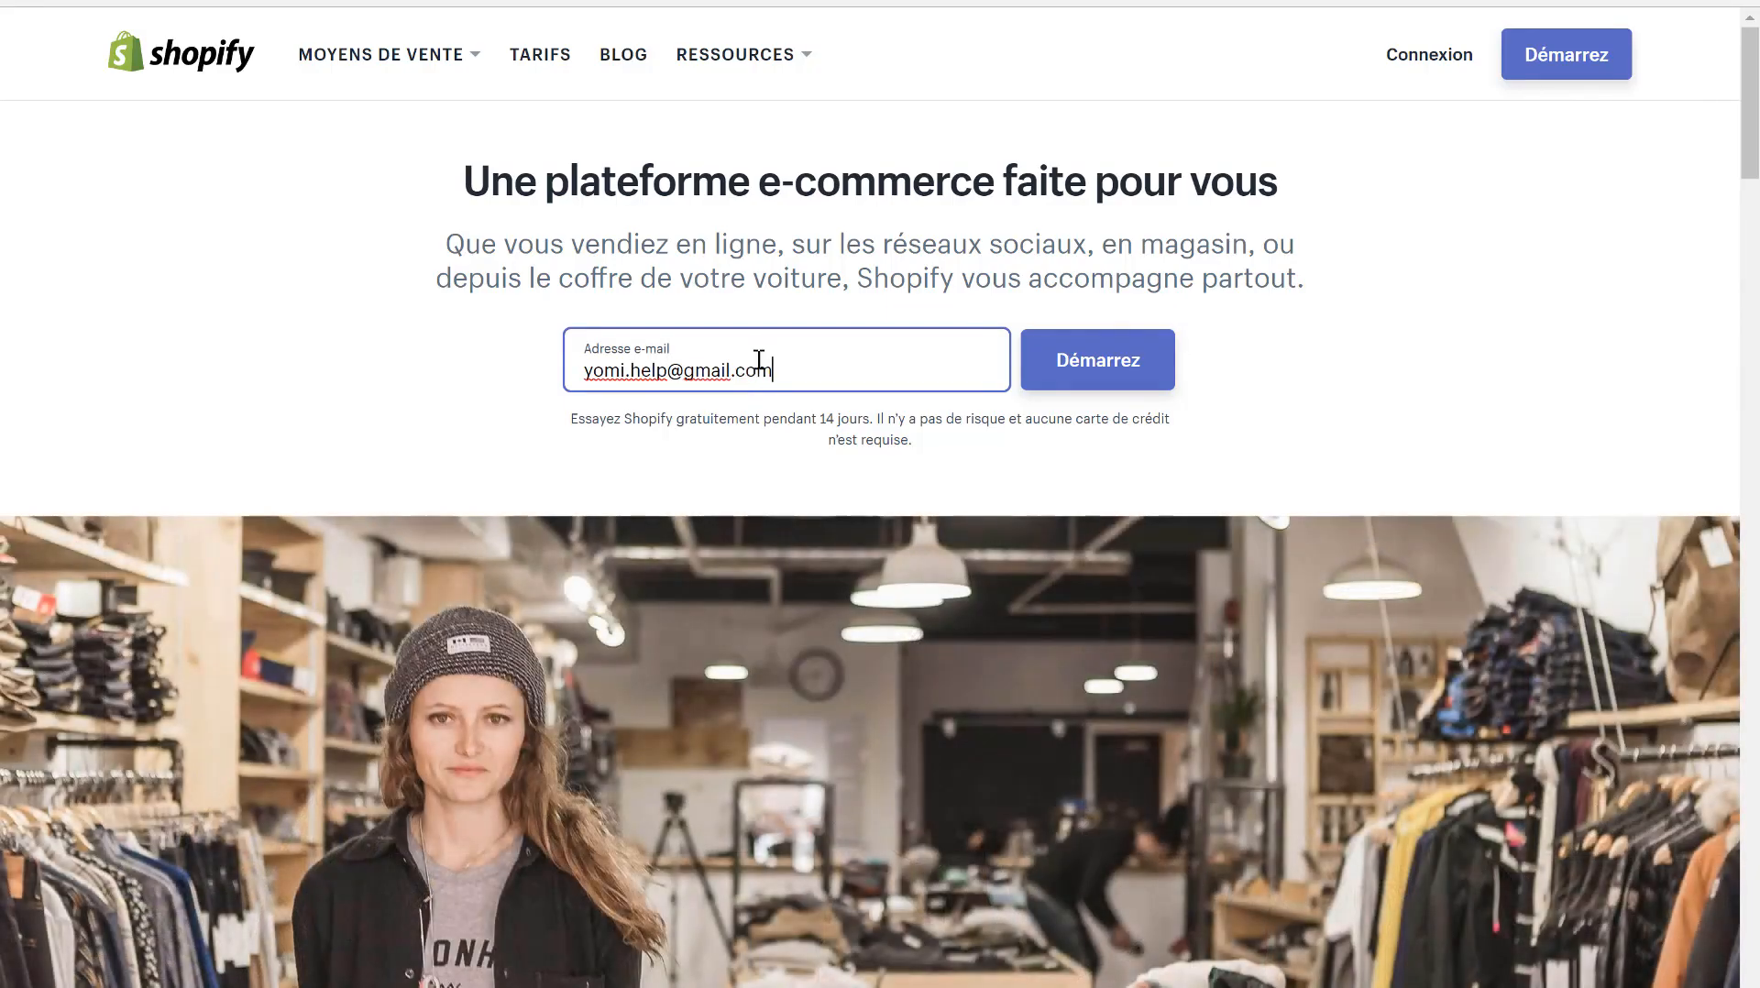
- Sign up for the 14-day trial with the account e-mail, a password and shop name kooka-makeup
click(1041, 382)
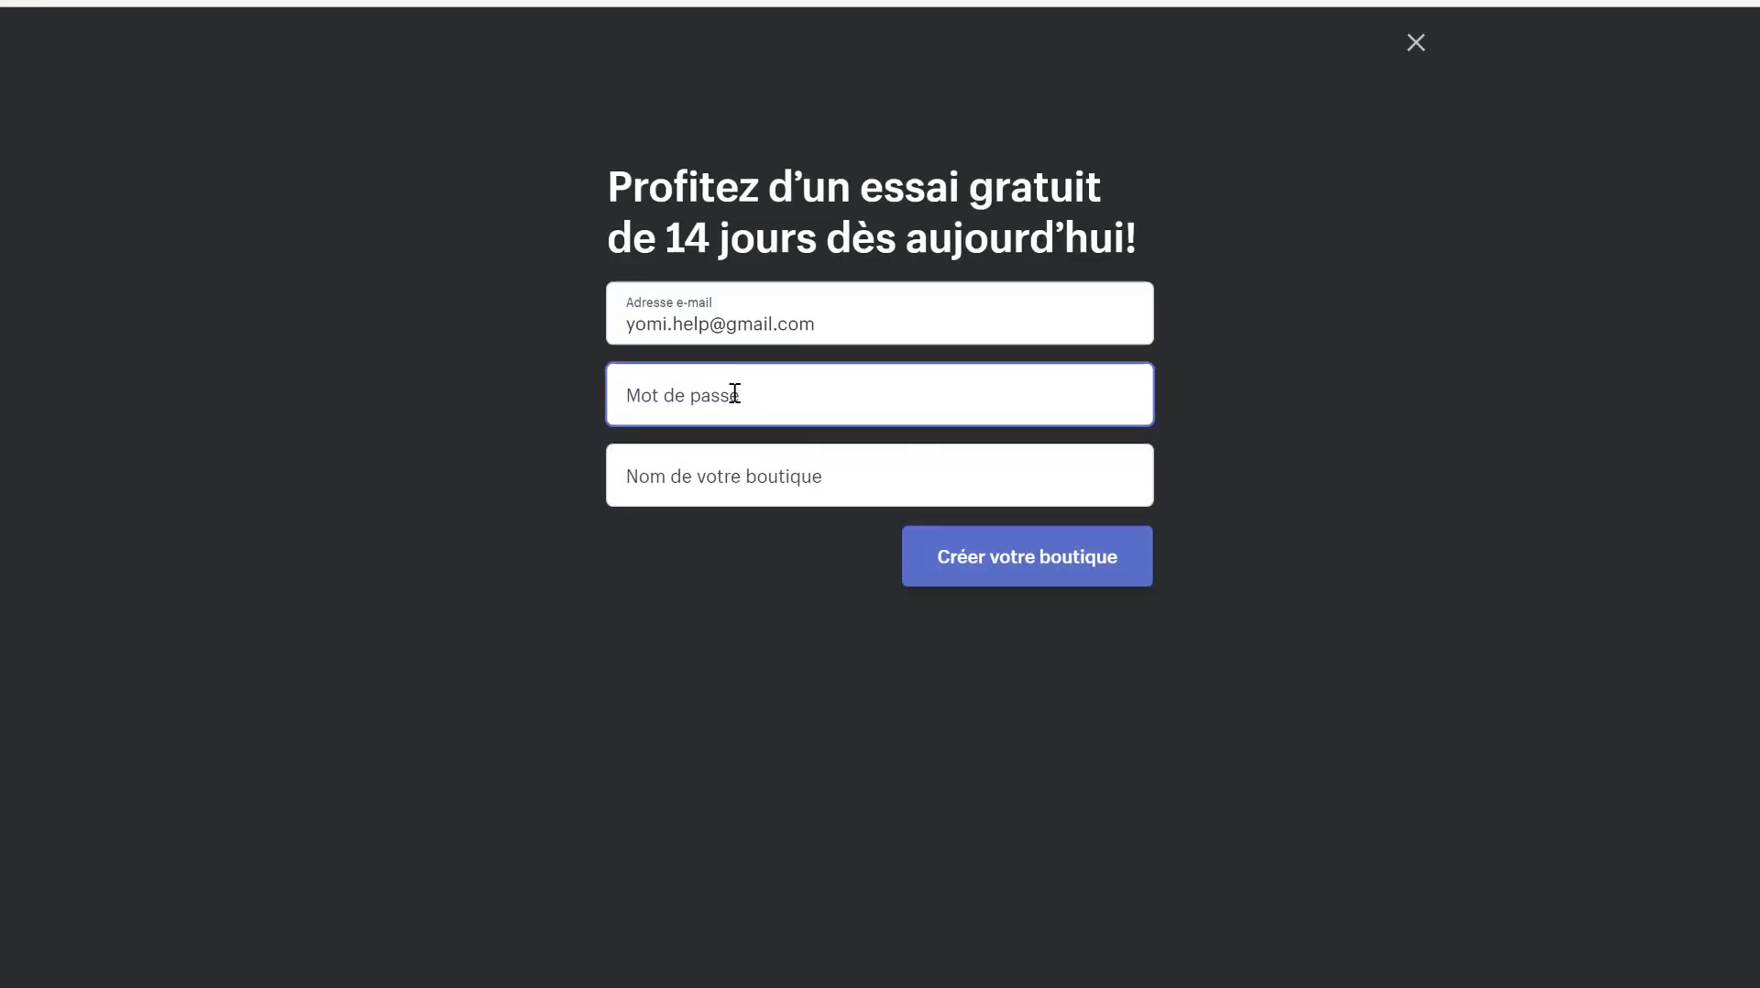
text(•••••)
key(BackSpace)
key(BackSpace)
key(BackSpace)
key(BackSpace)
key(BackSpace)
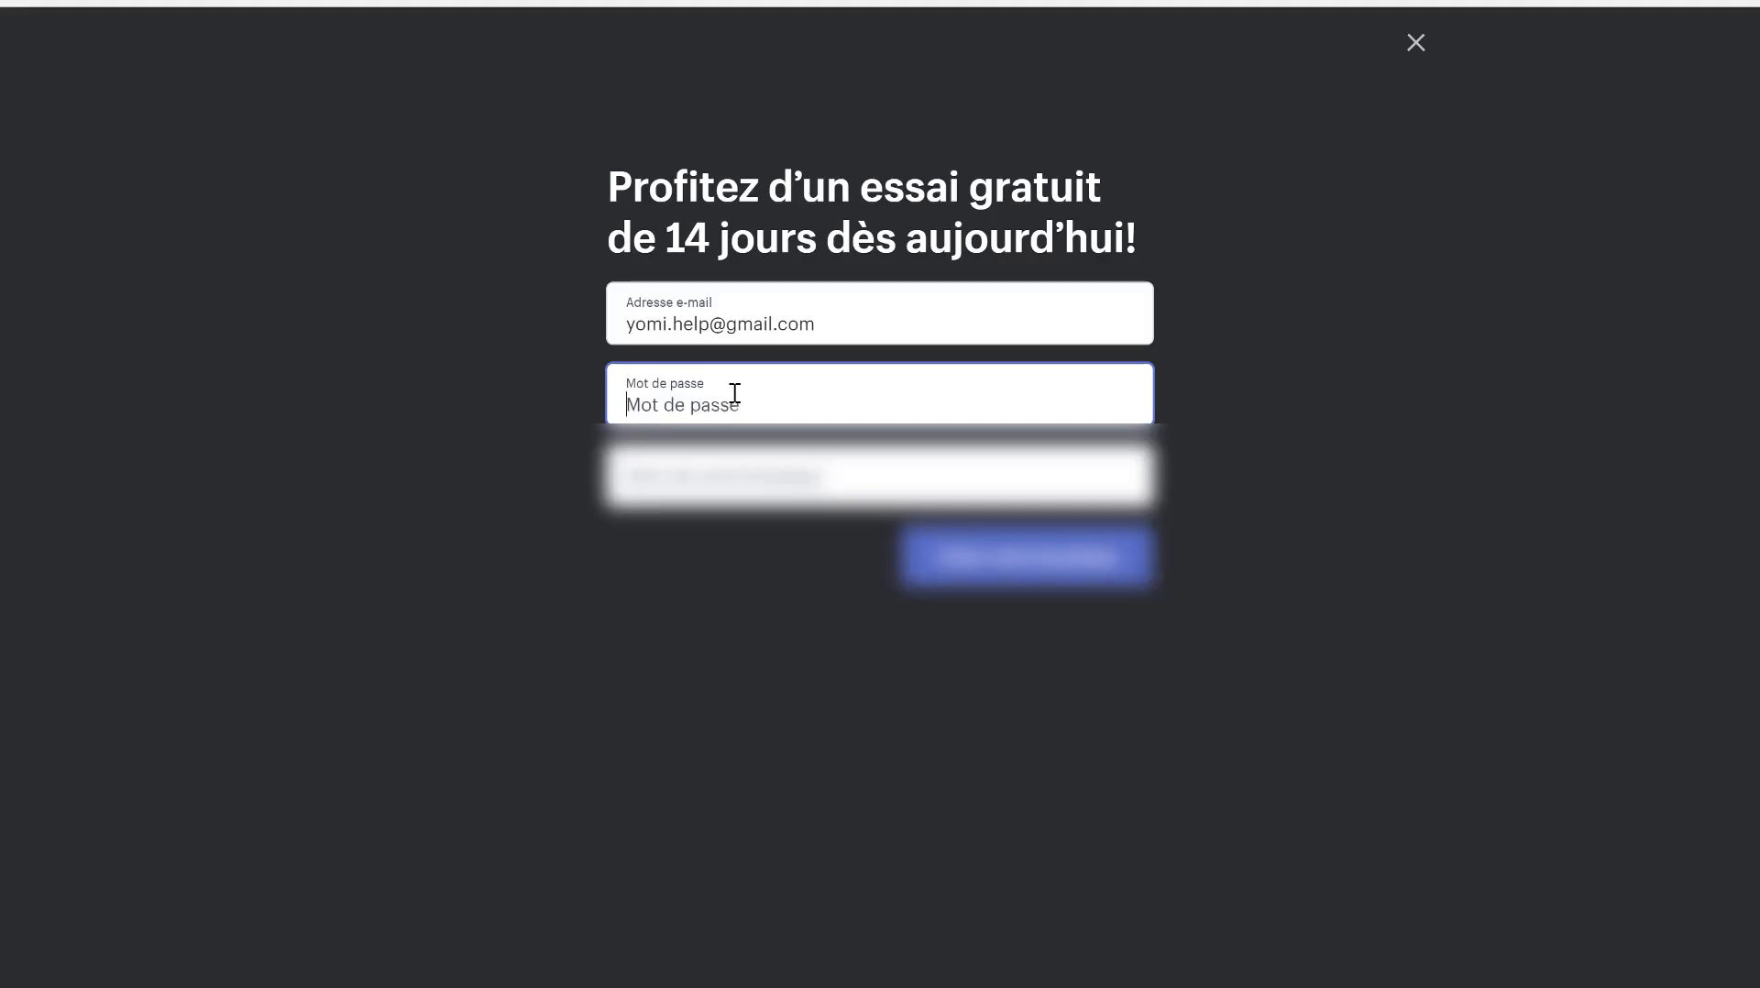
text(•••••••••)
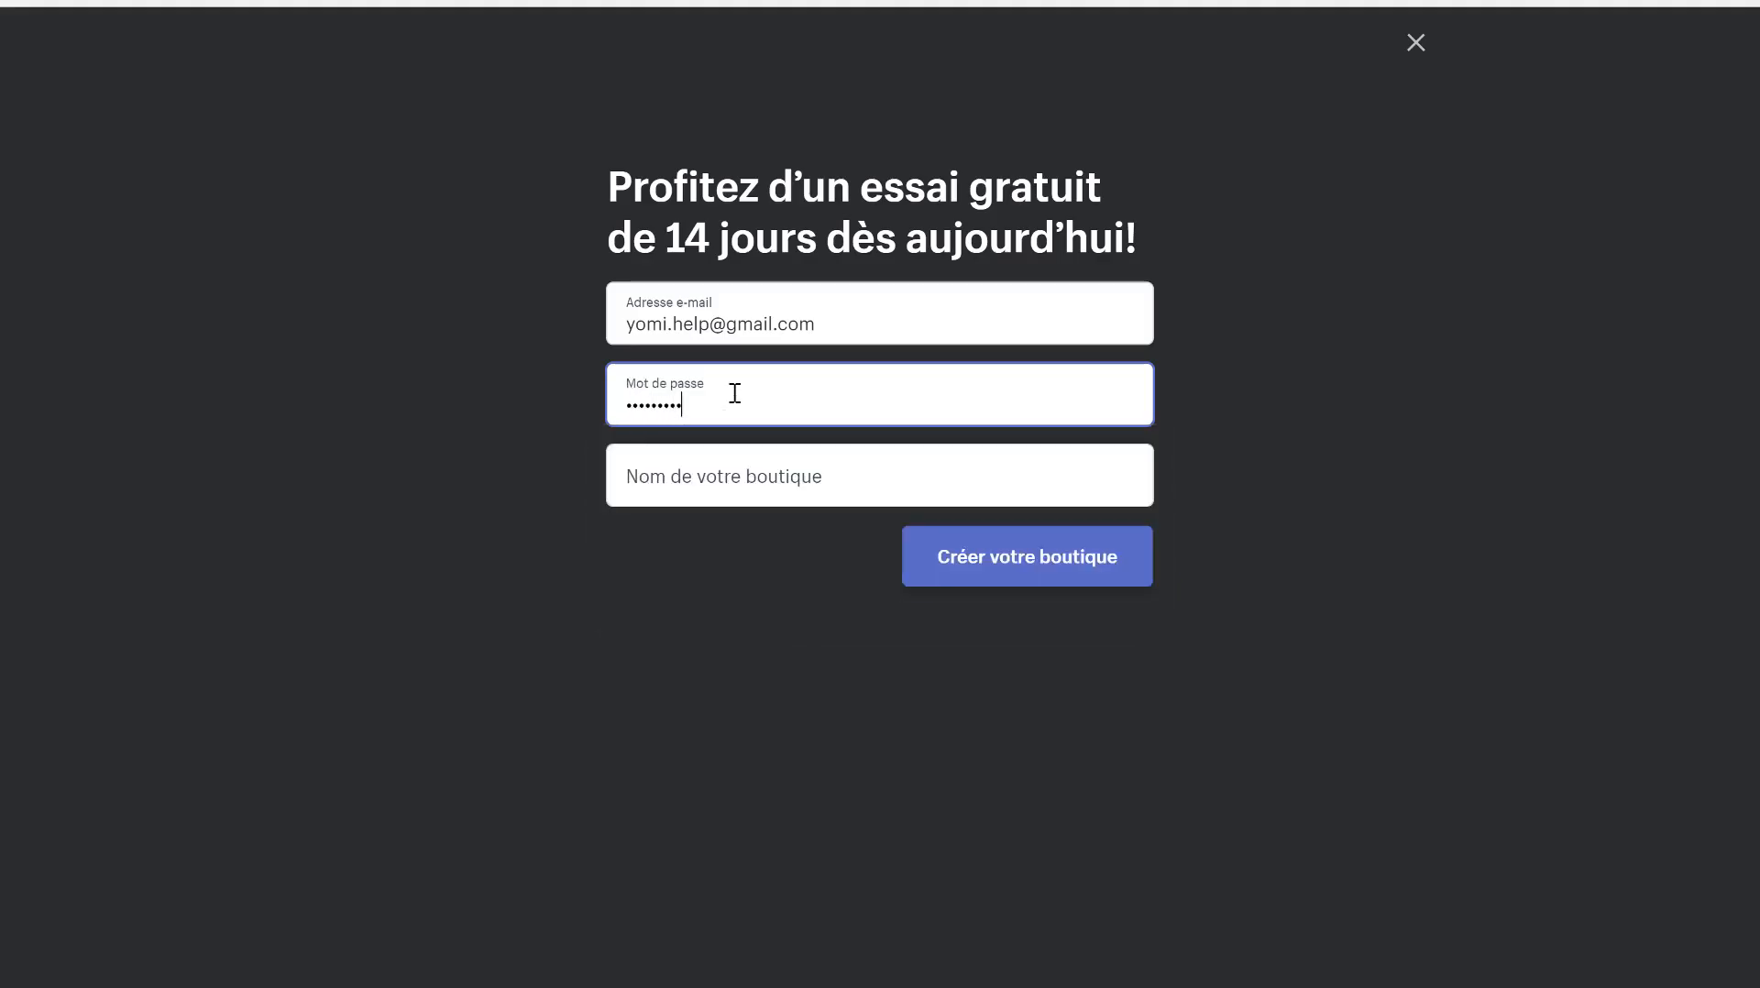
click(728, 483)
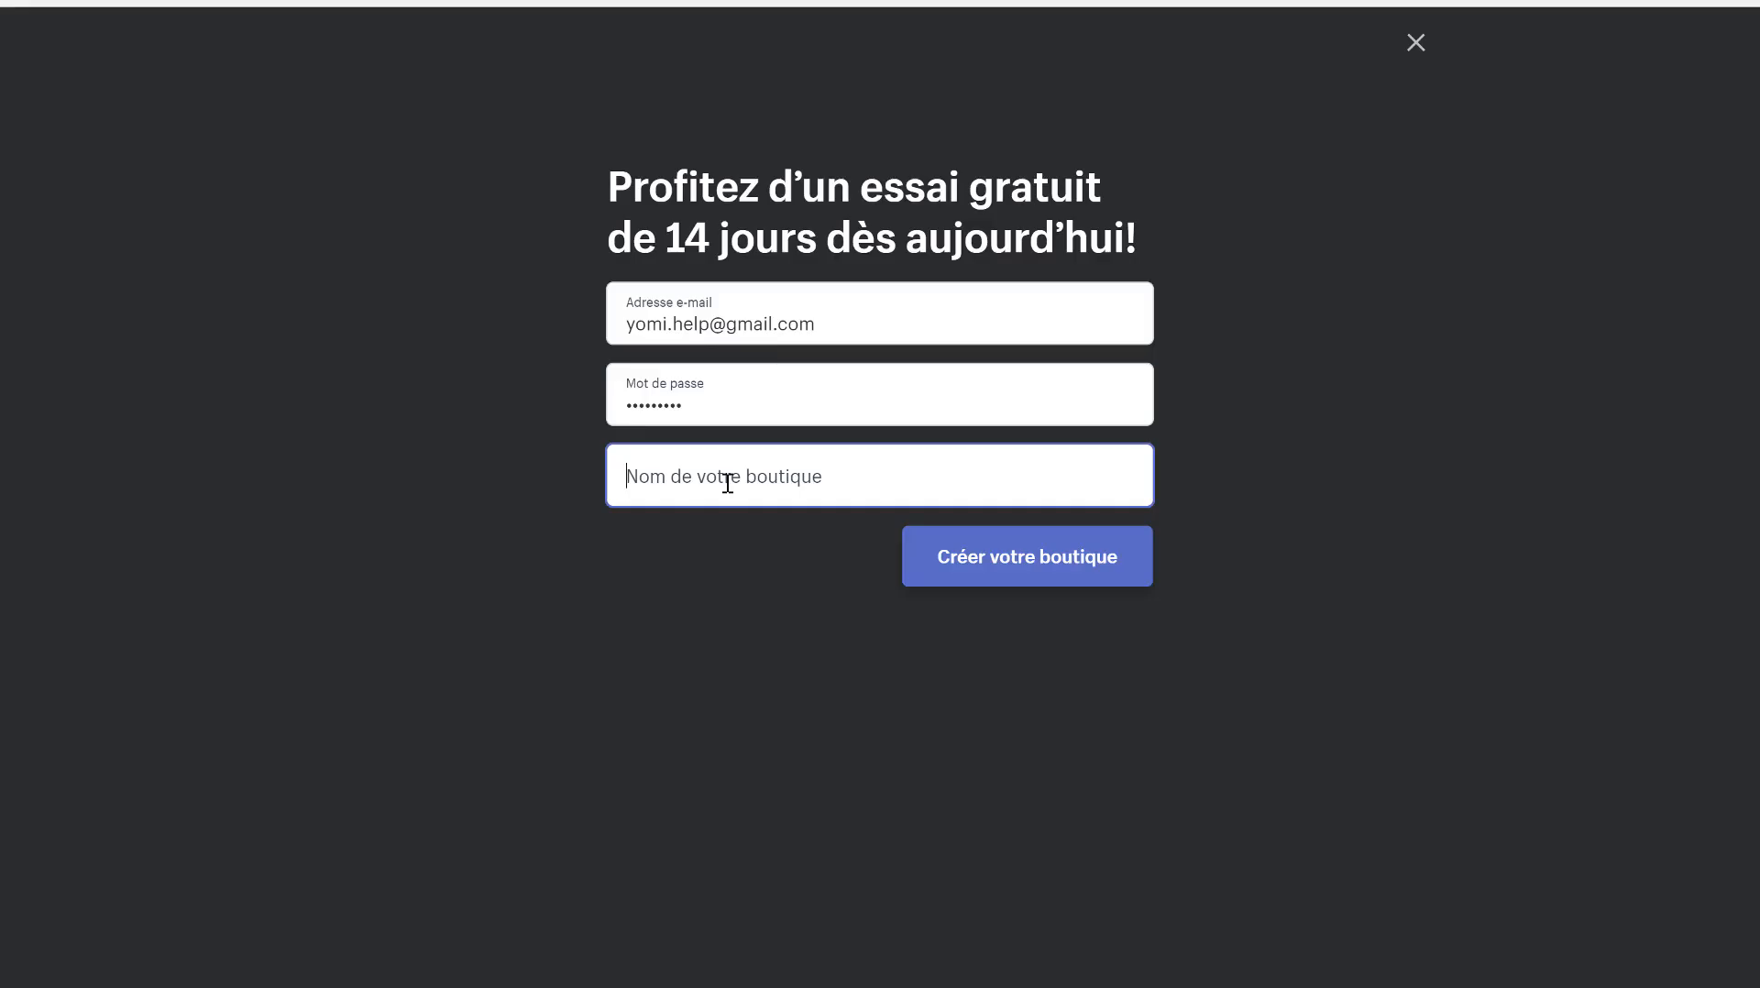
text(ko)
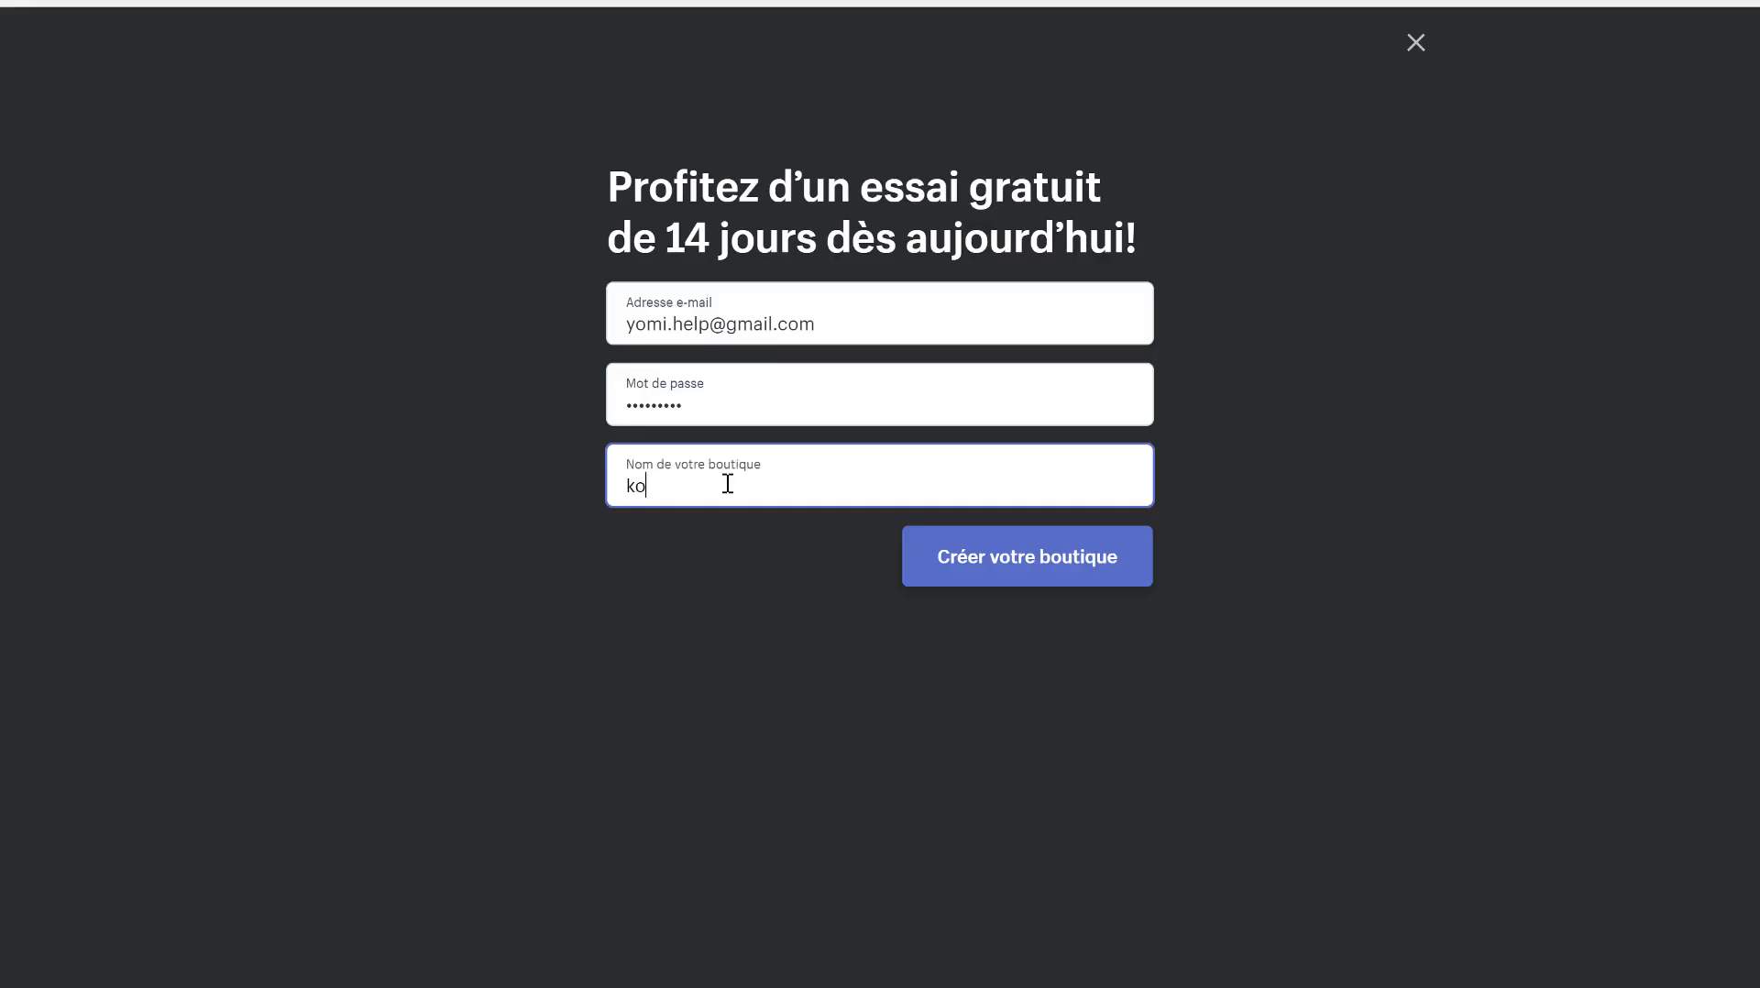
text(oka)
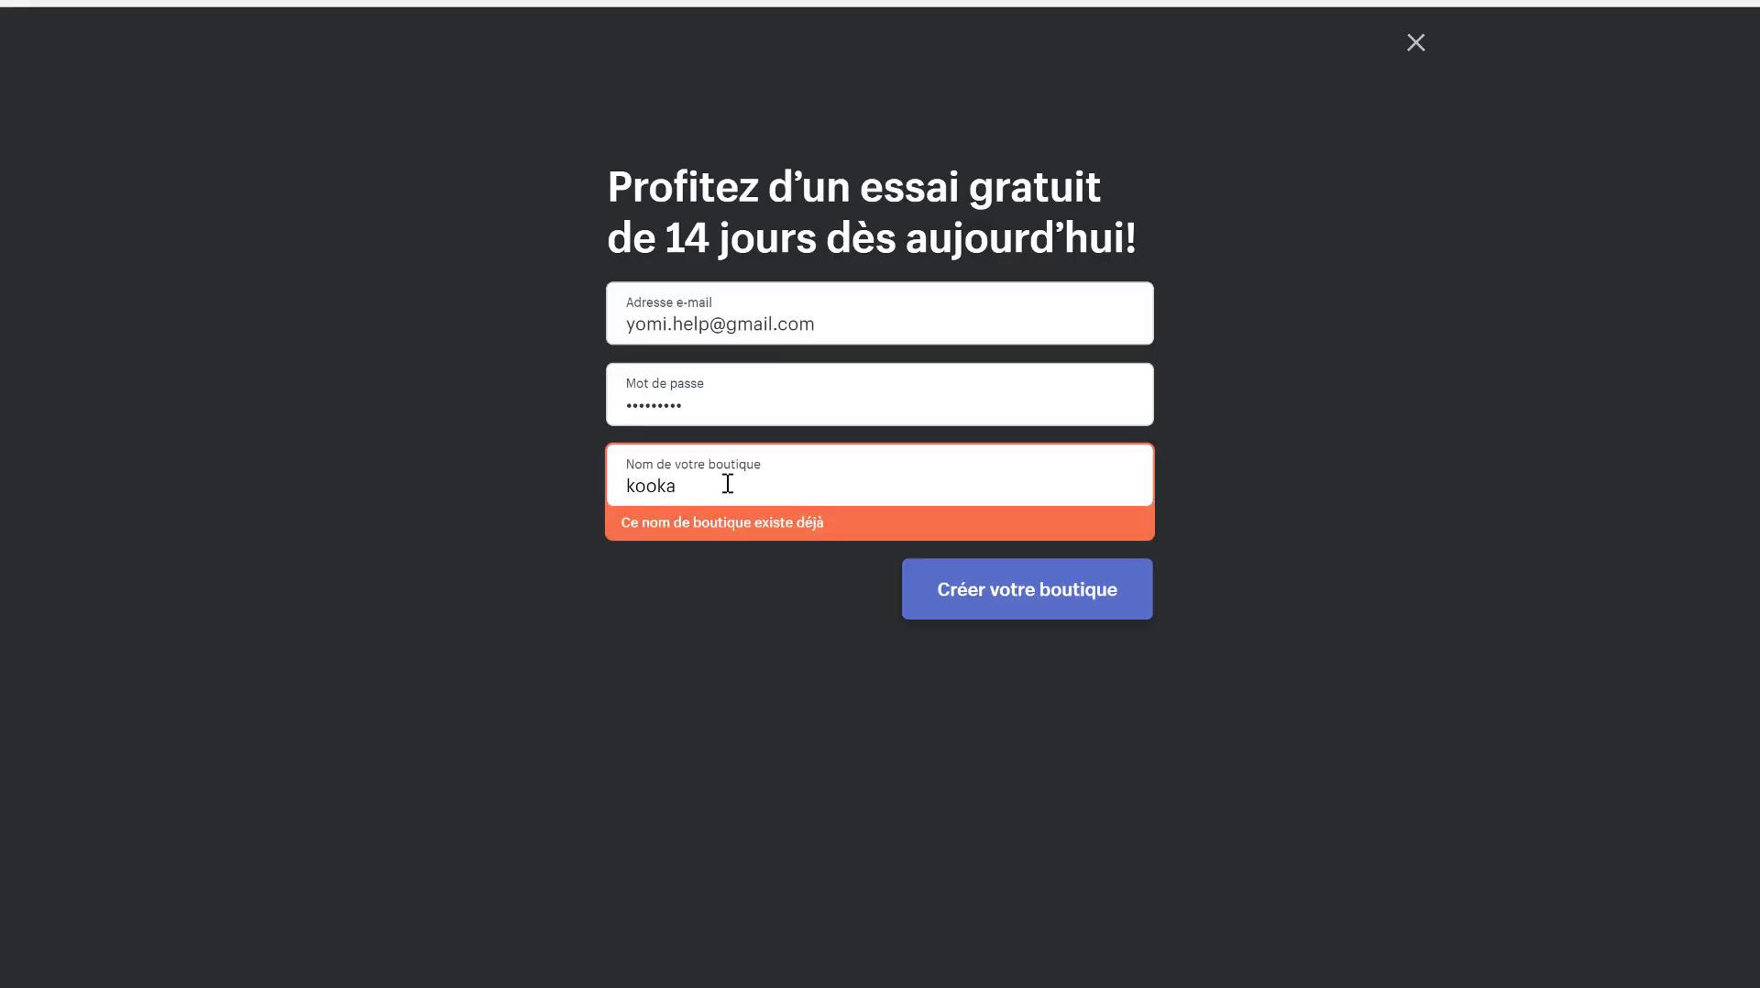
text(-makeup)
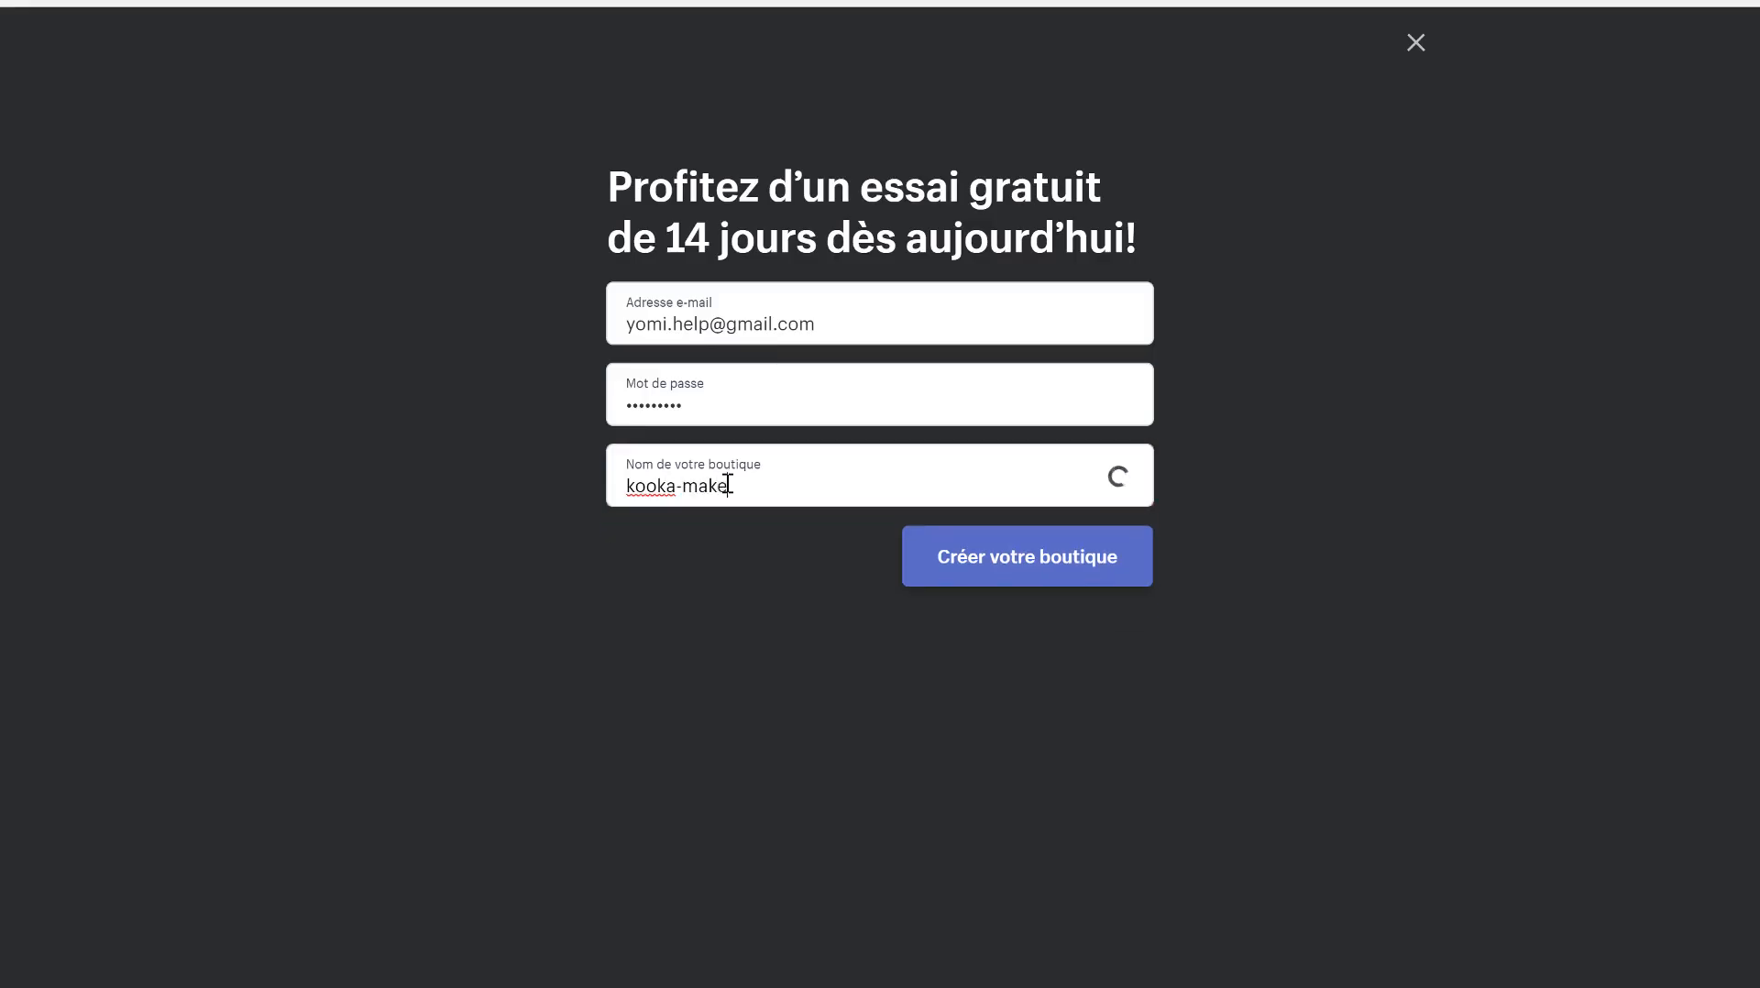
click(1008, 576)
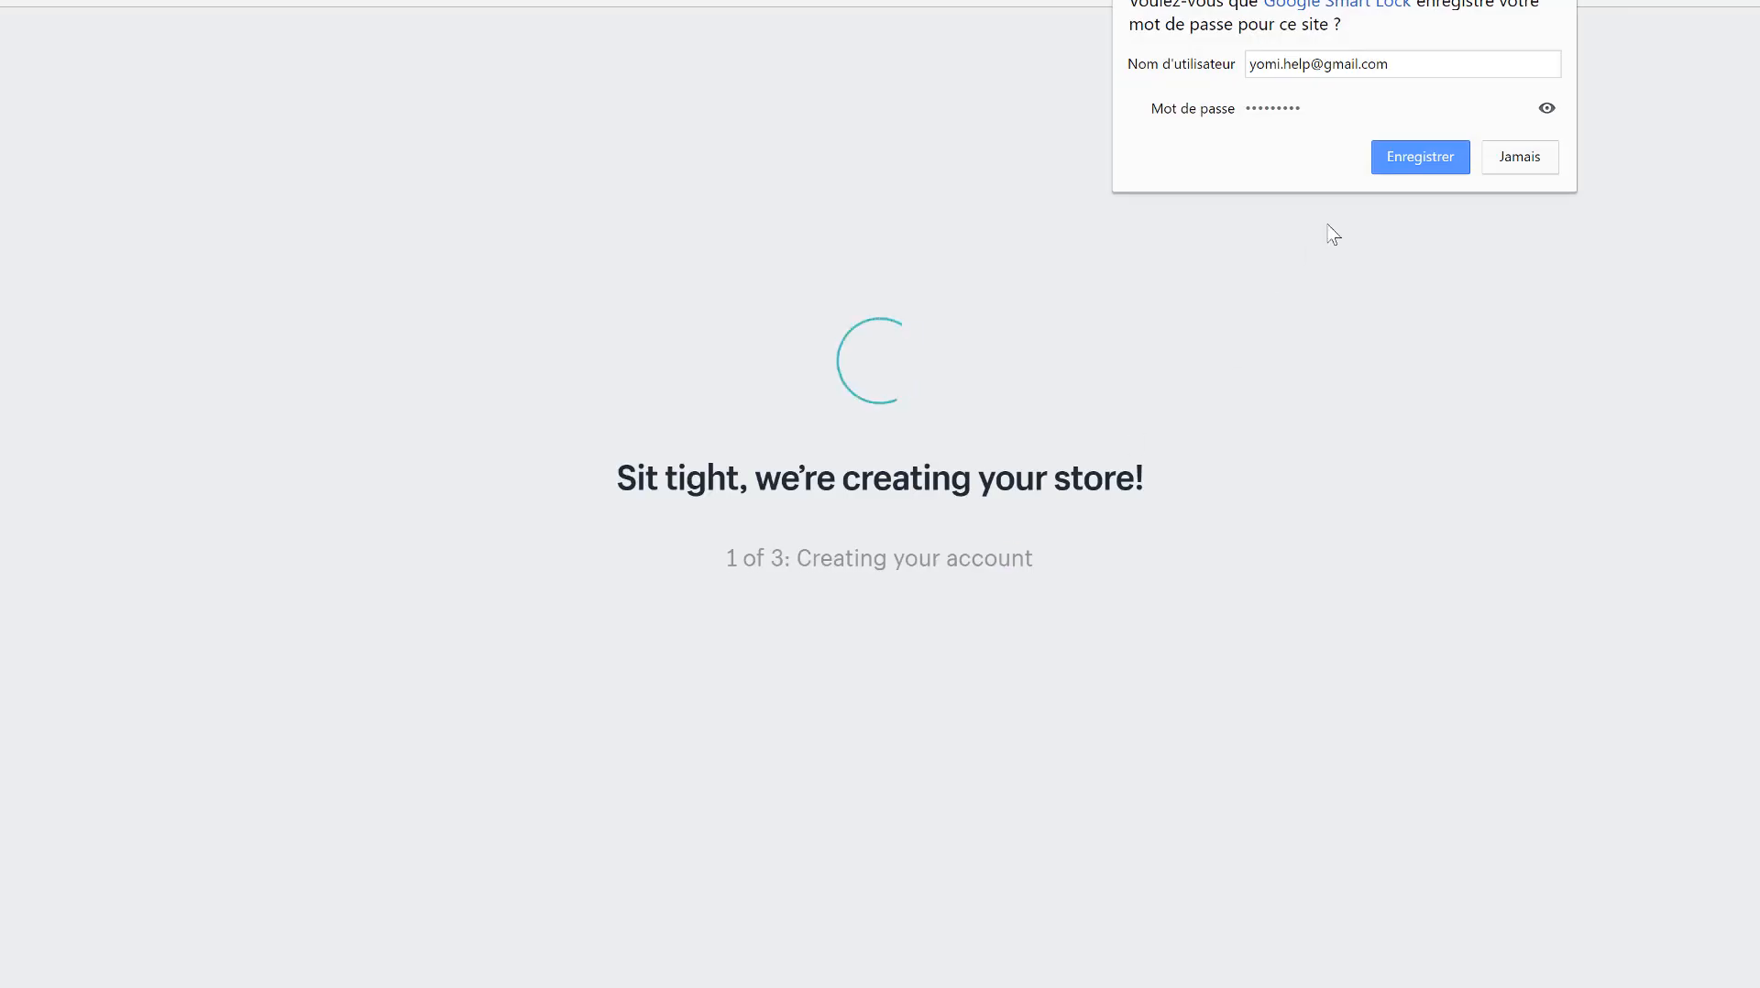
- Save the password in the browser, reach the kooka-makeup admin home, then advance to the Thème slide
click(1396, 177)
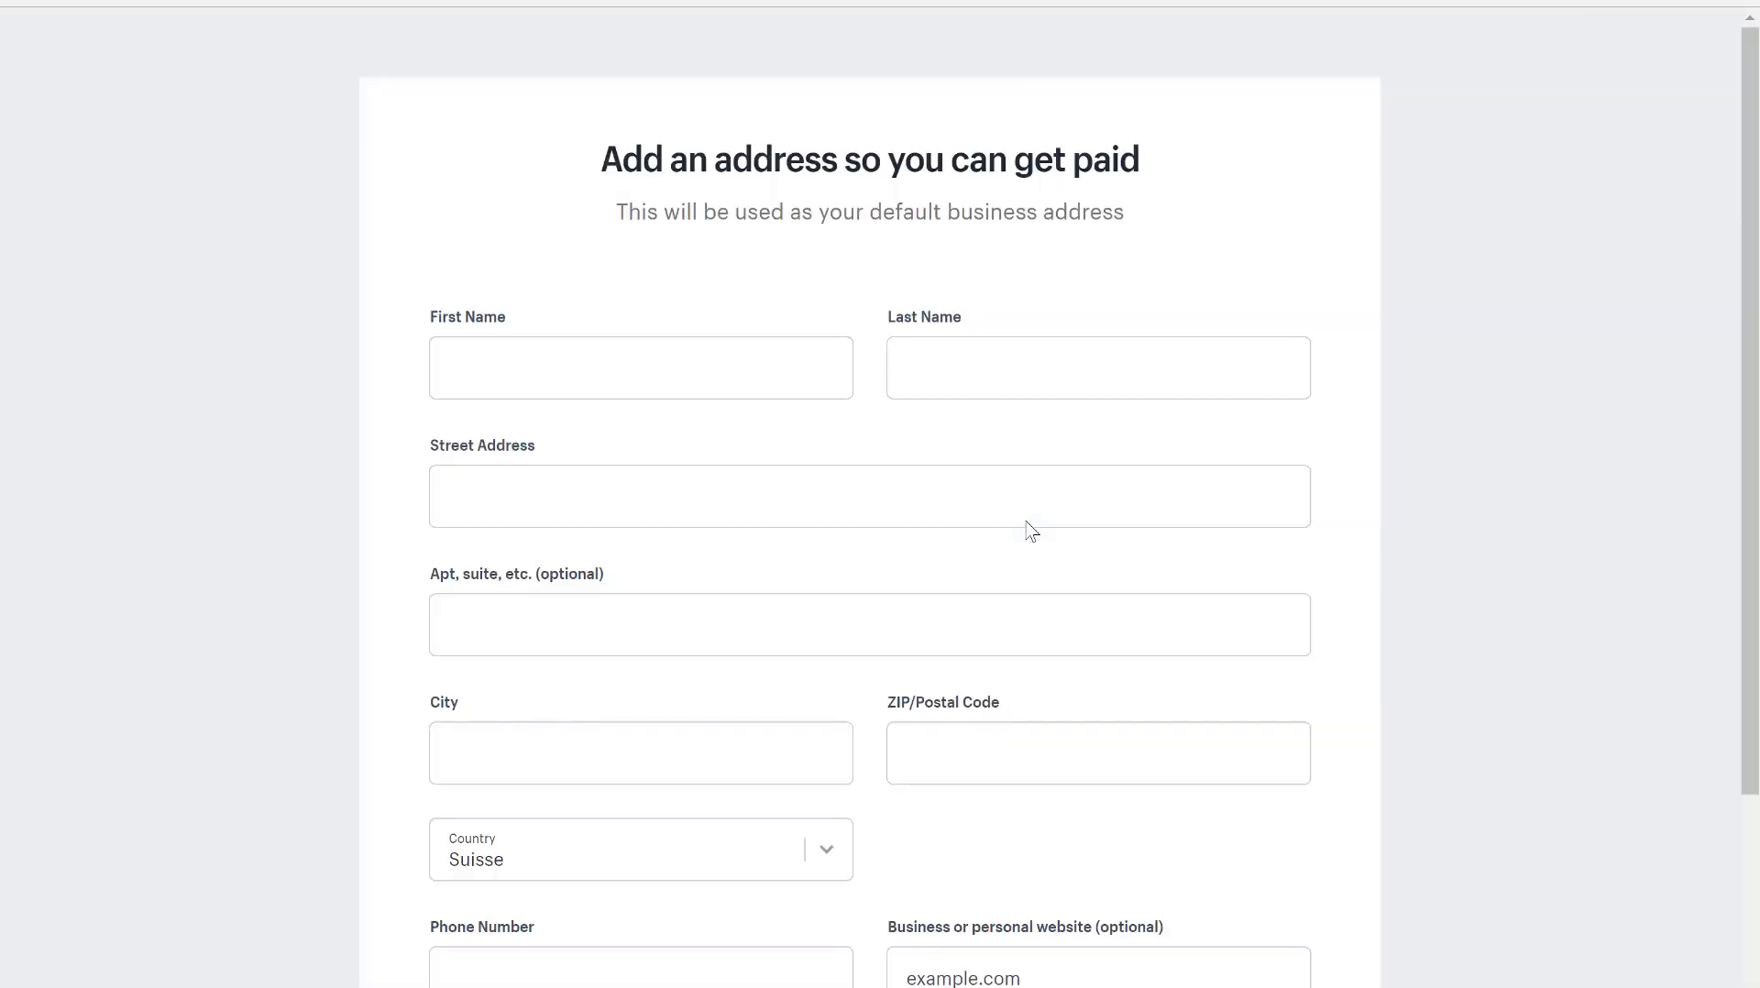
click(662, 365)
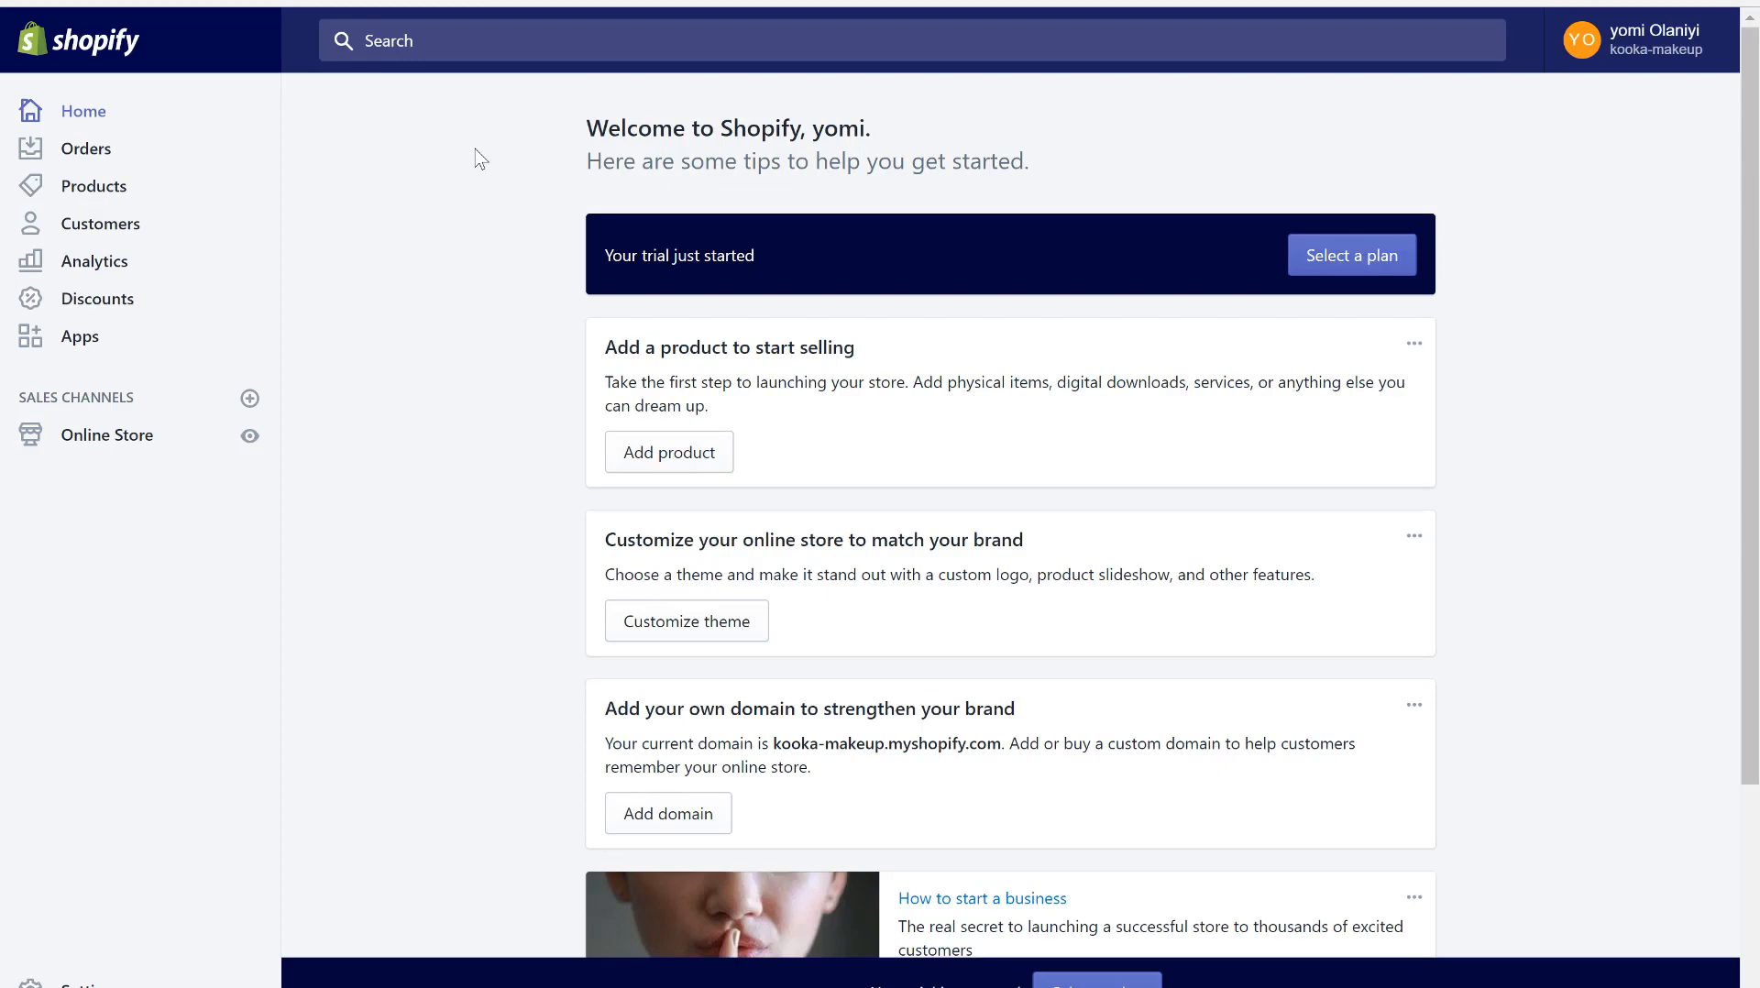
scroll(823, 524, down, 3)
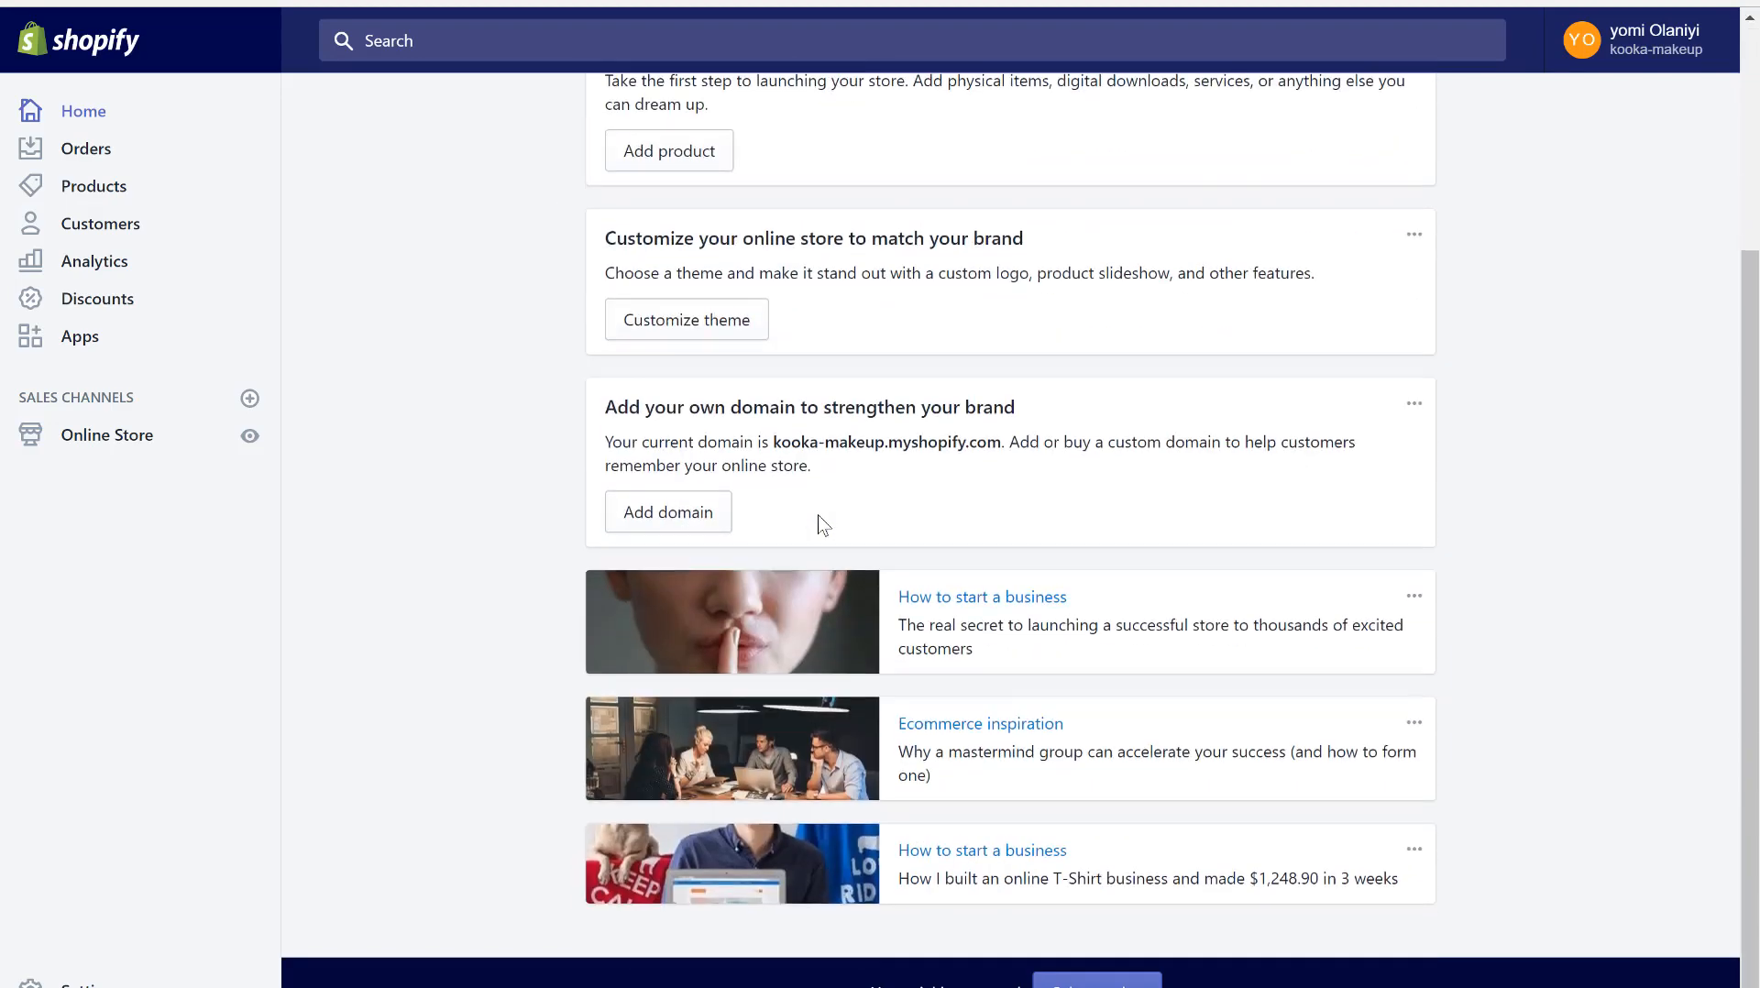
scroll(823, 524, up, 3)
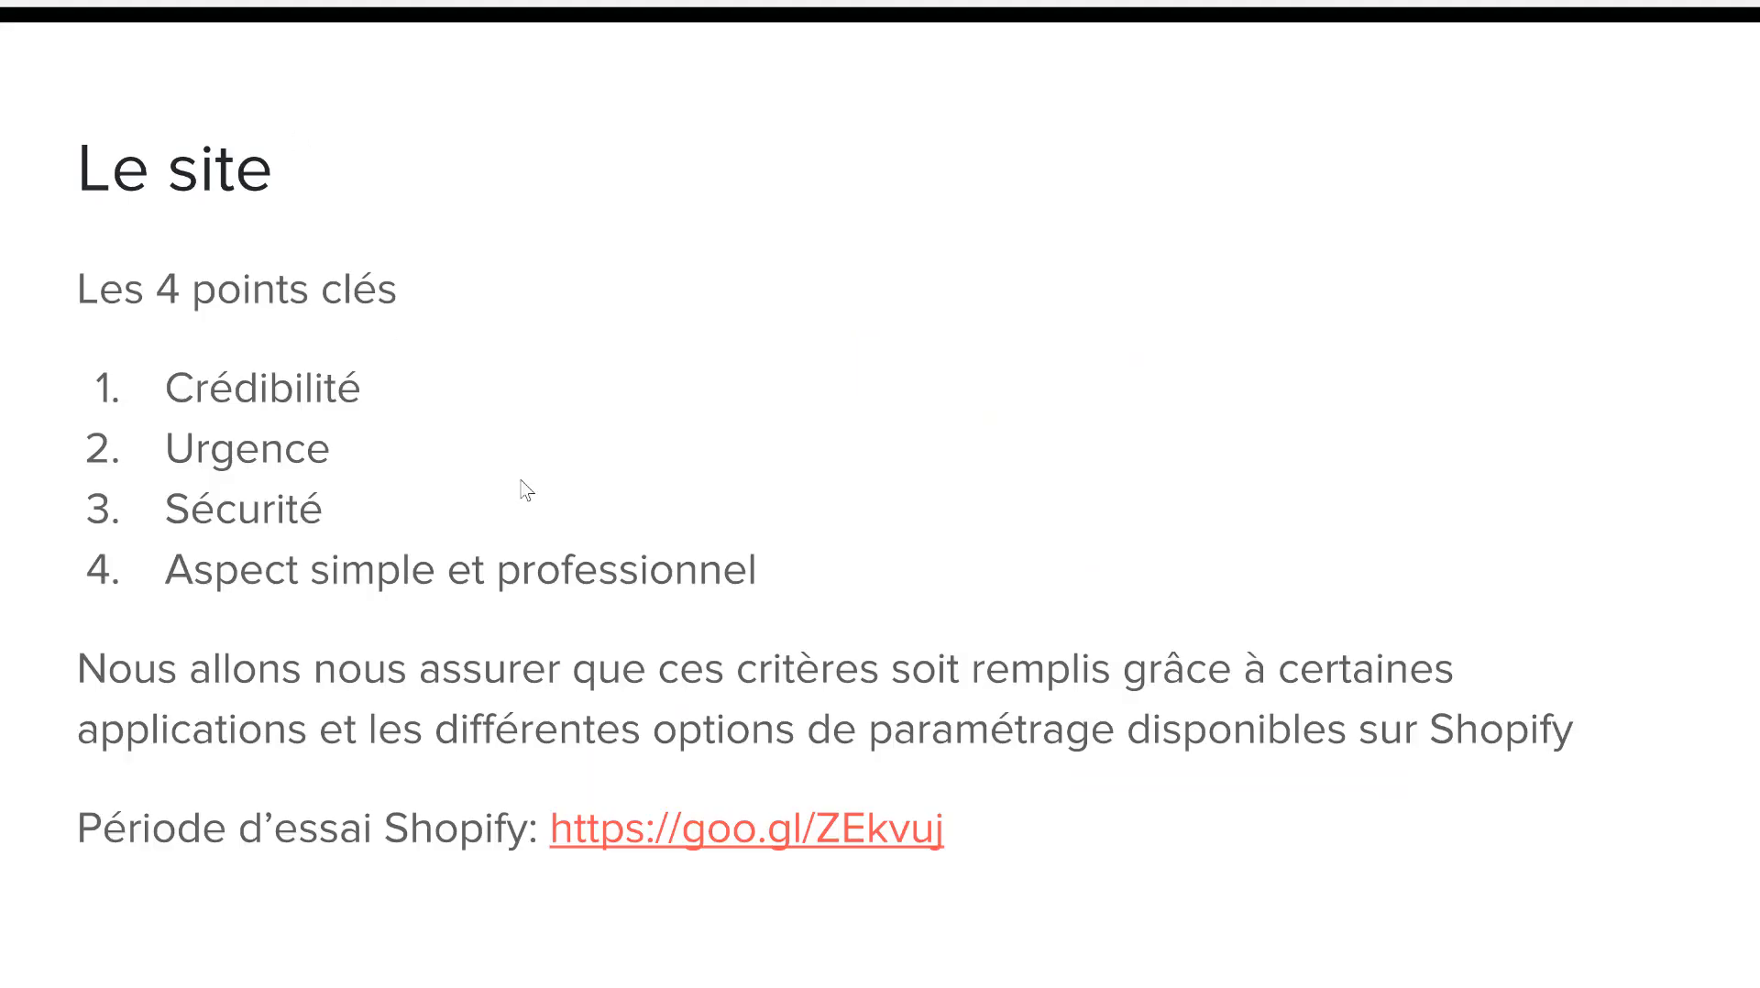
key(Right)
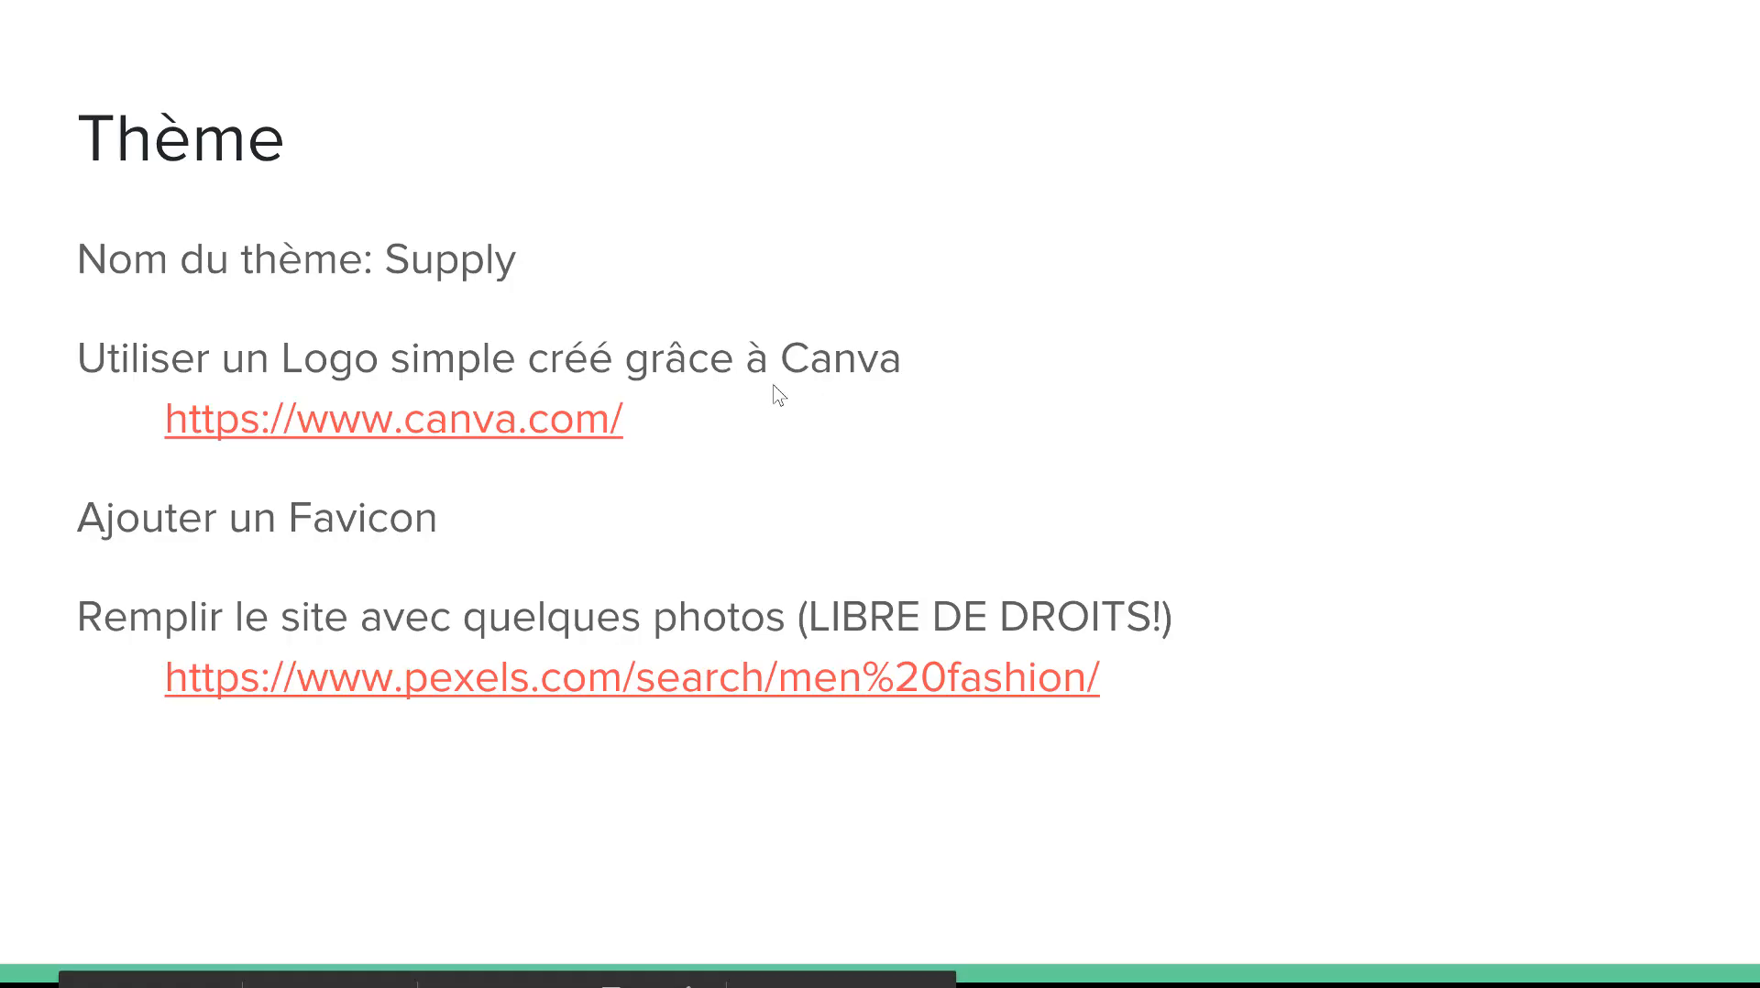
- Exit the full-screen slide show to get back to the kooka-makeup admin
key(Escape)
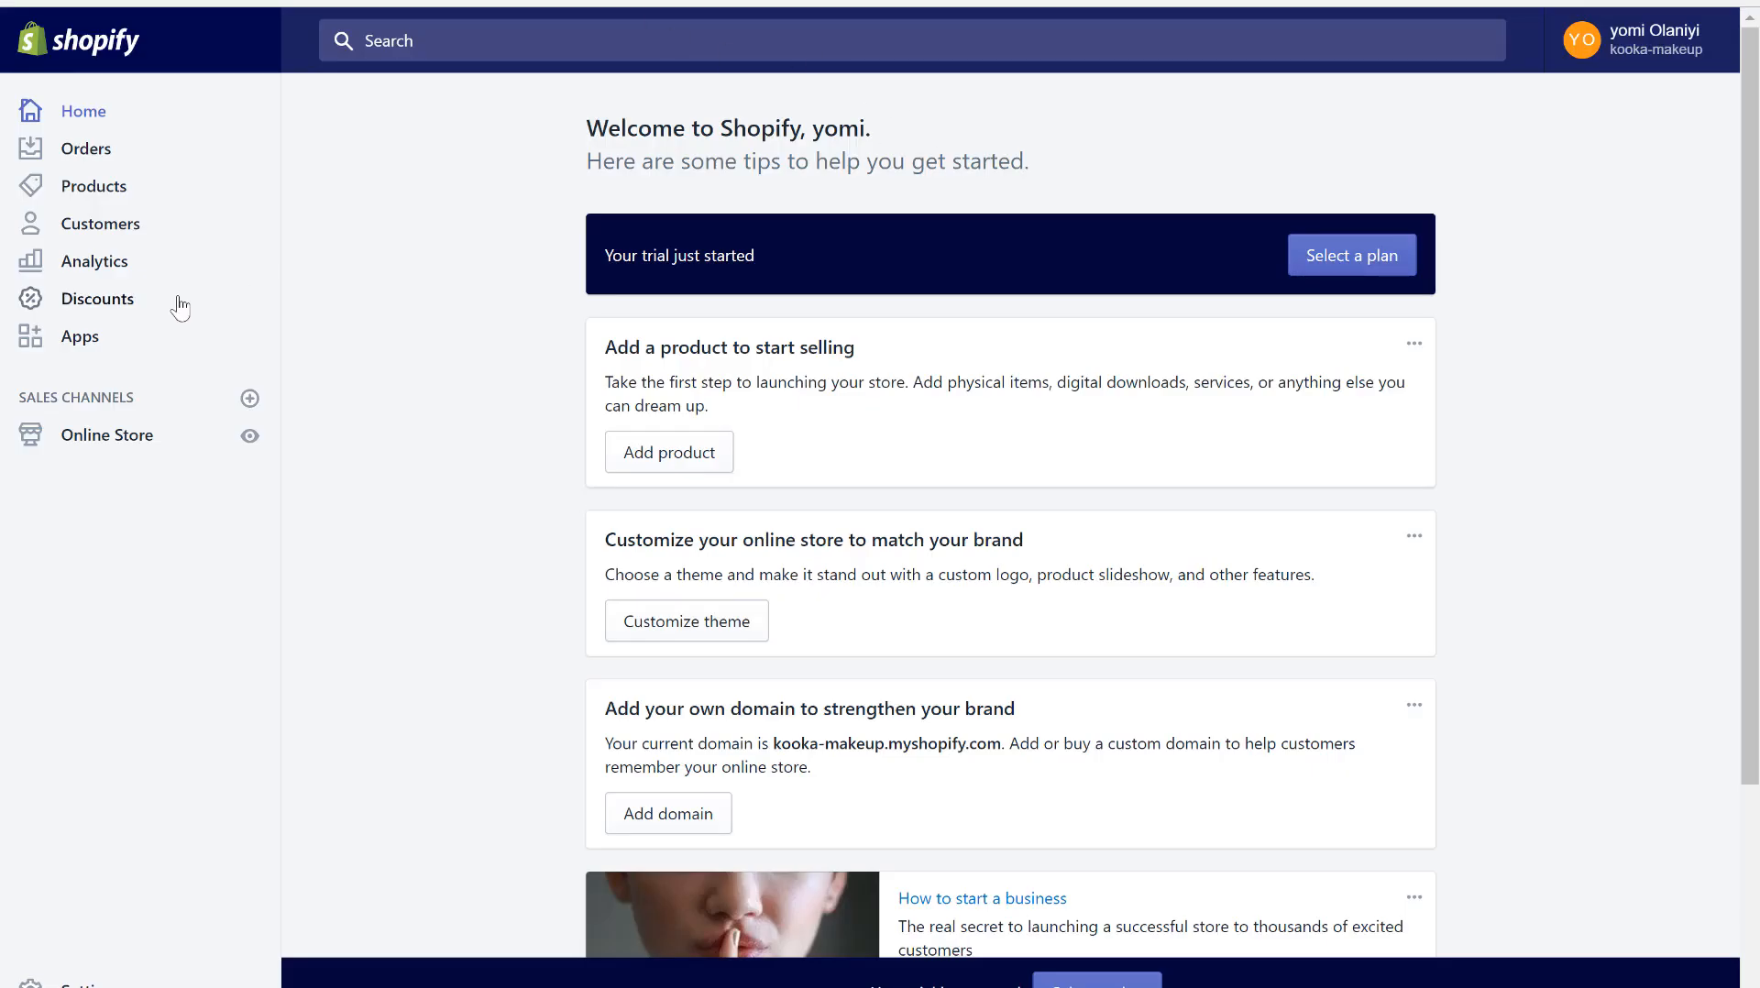
- Go to the store's Themes page and look over the current Debut theme's actions
click(84, 449)
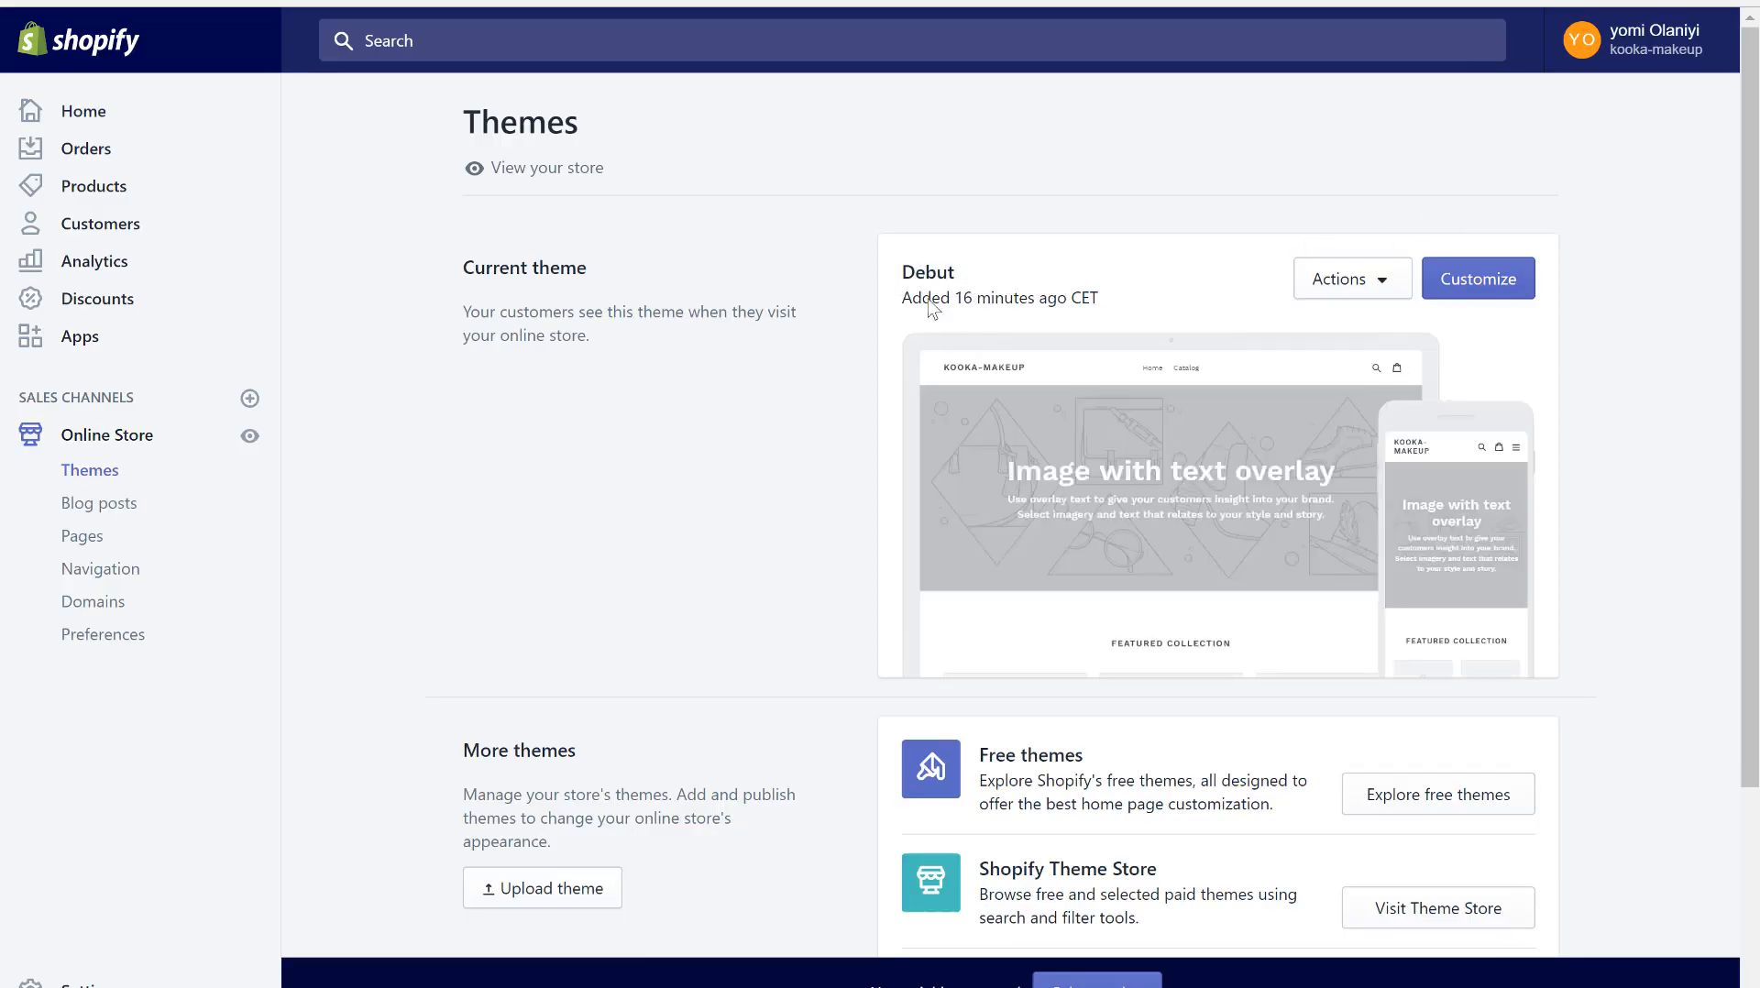
click(1342, 288)
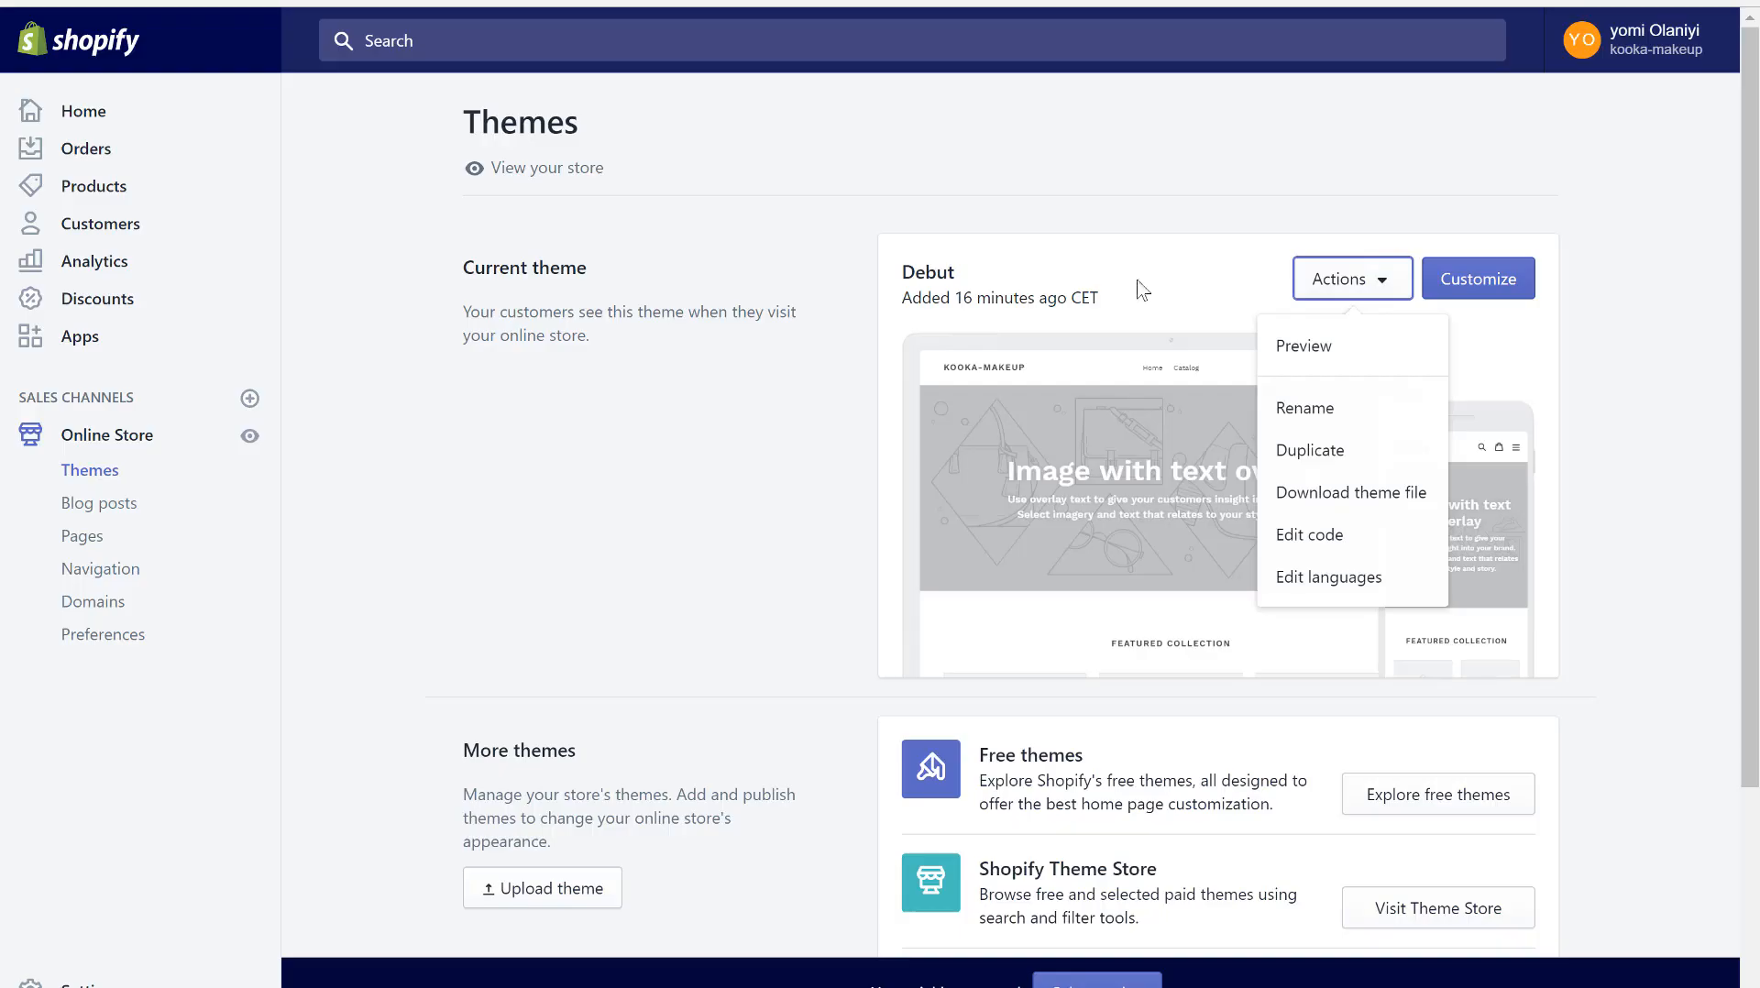
scroll(1115, 381, down, 1)
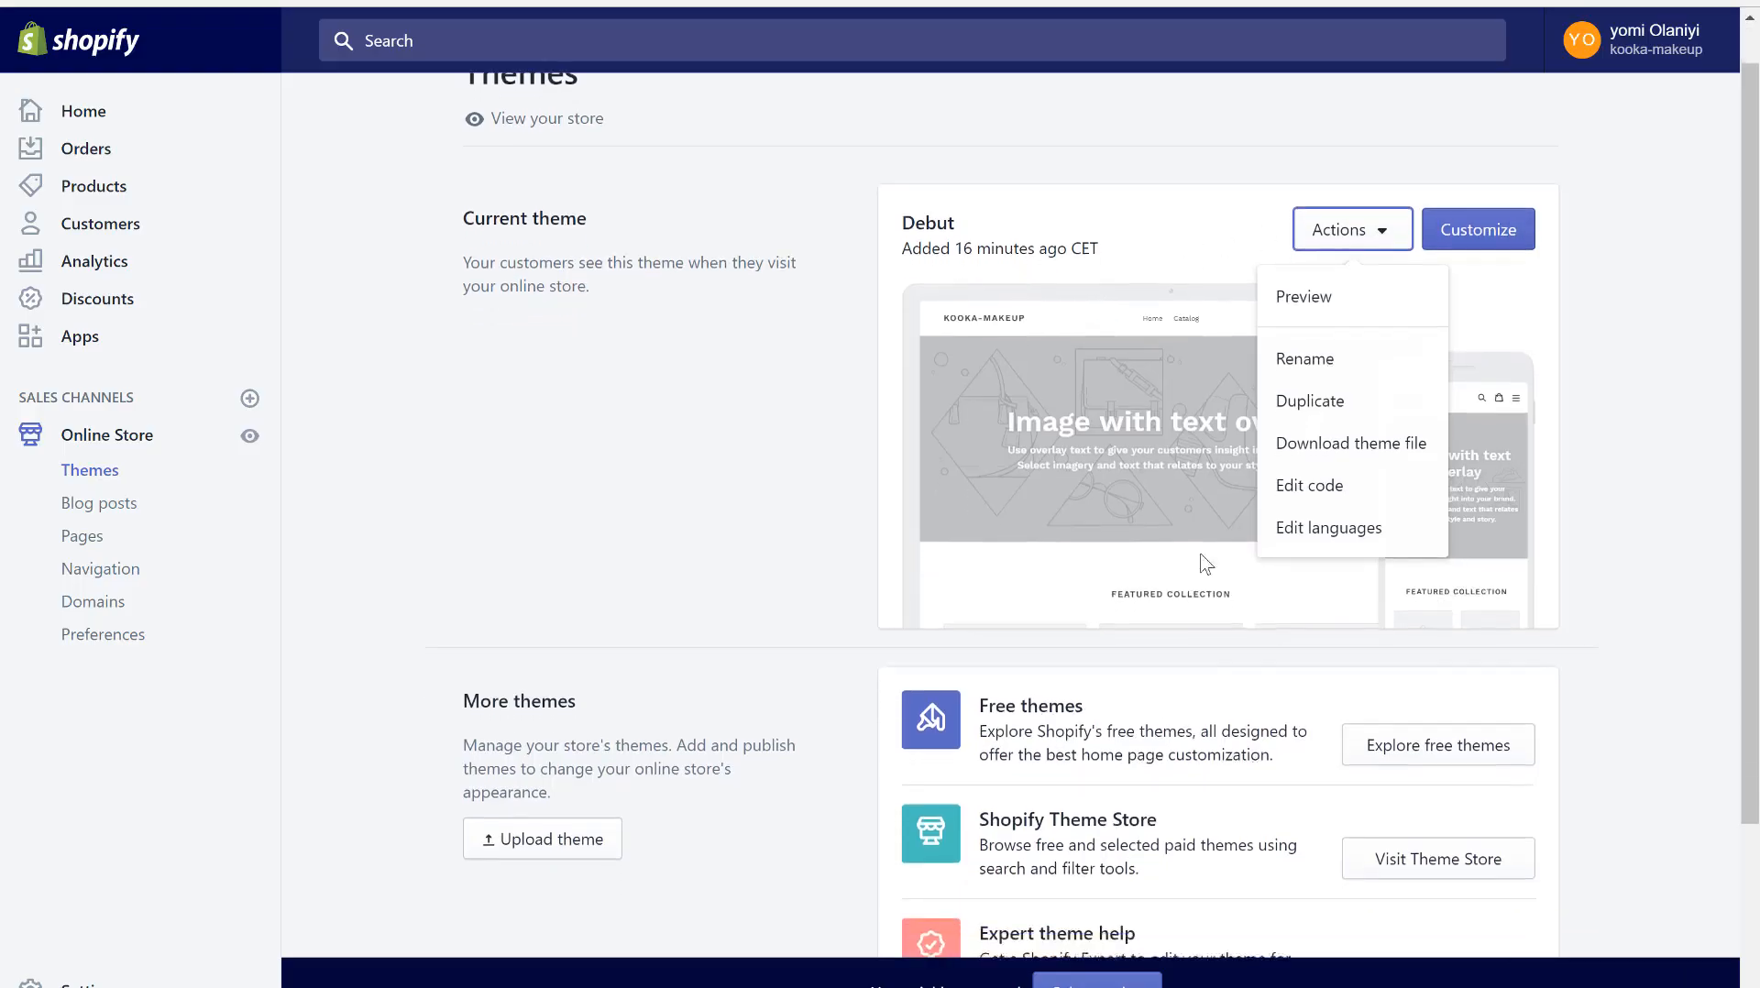
click(1286, 732)
- Add the free Supply theme in its Light style to the store
click(1426, 711)
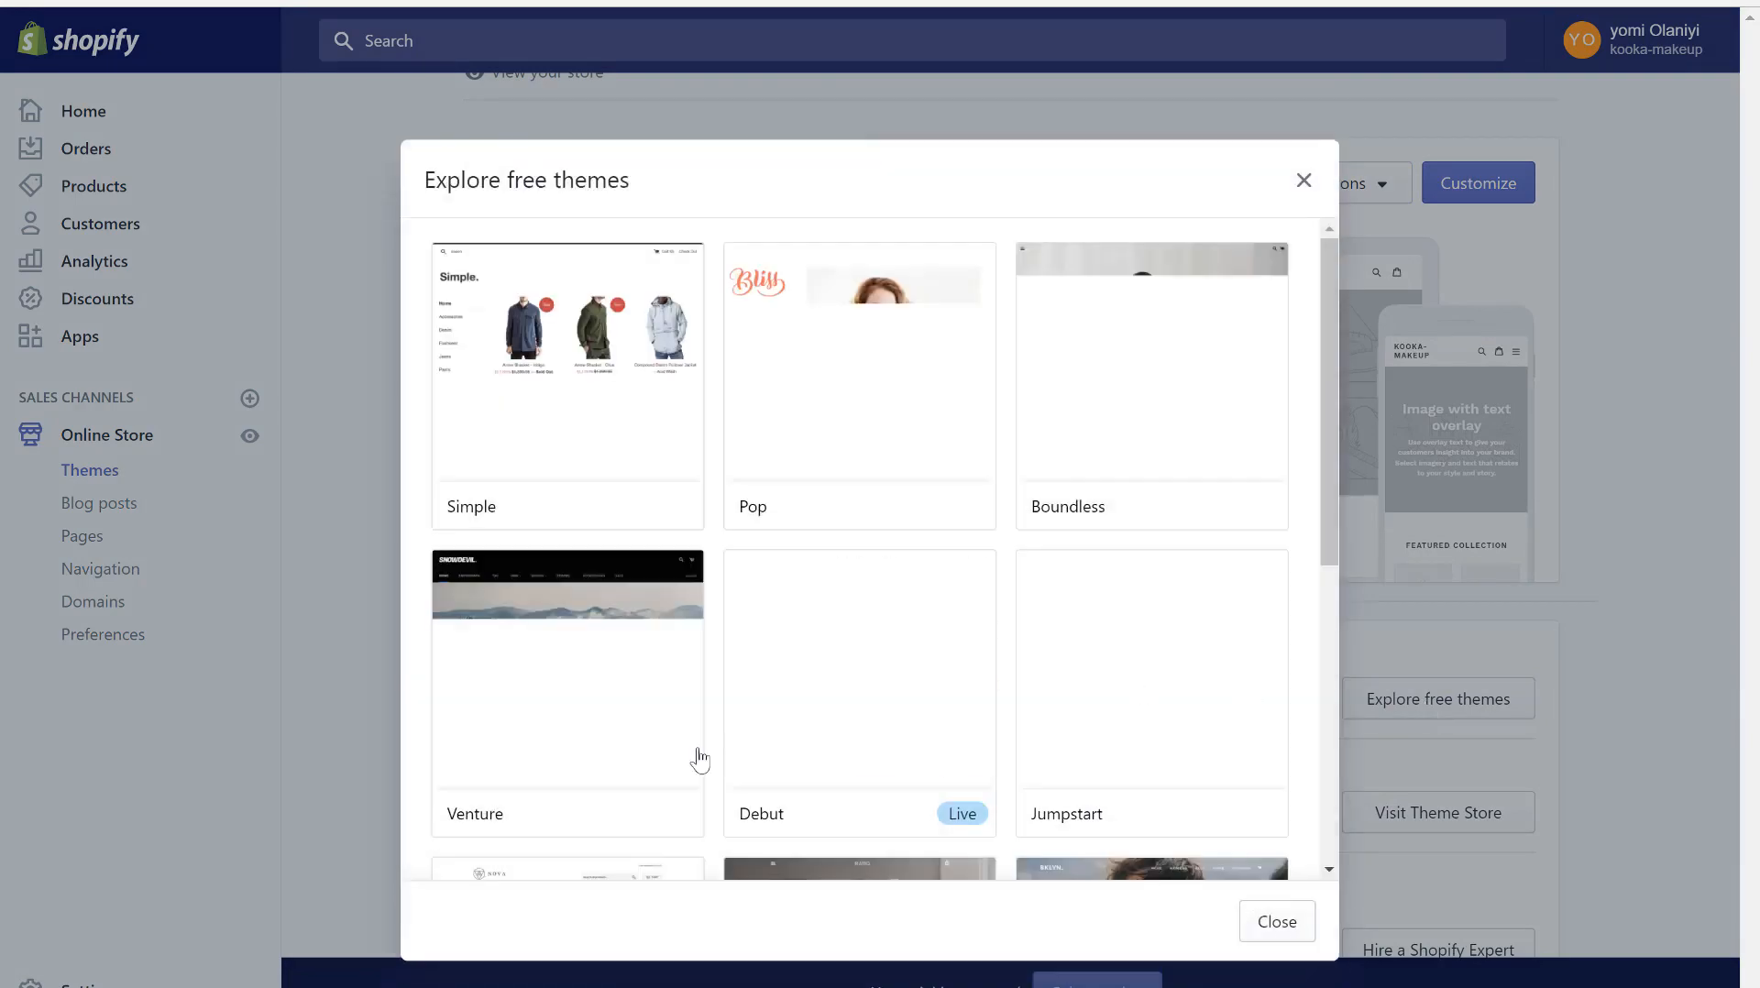
scroll(629, 610, down, 5)
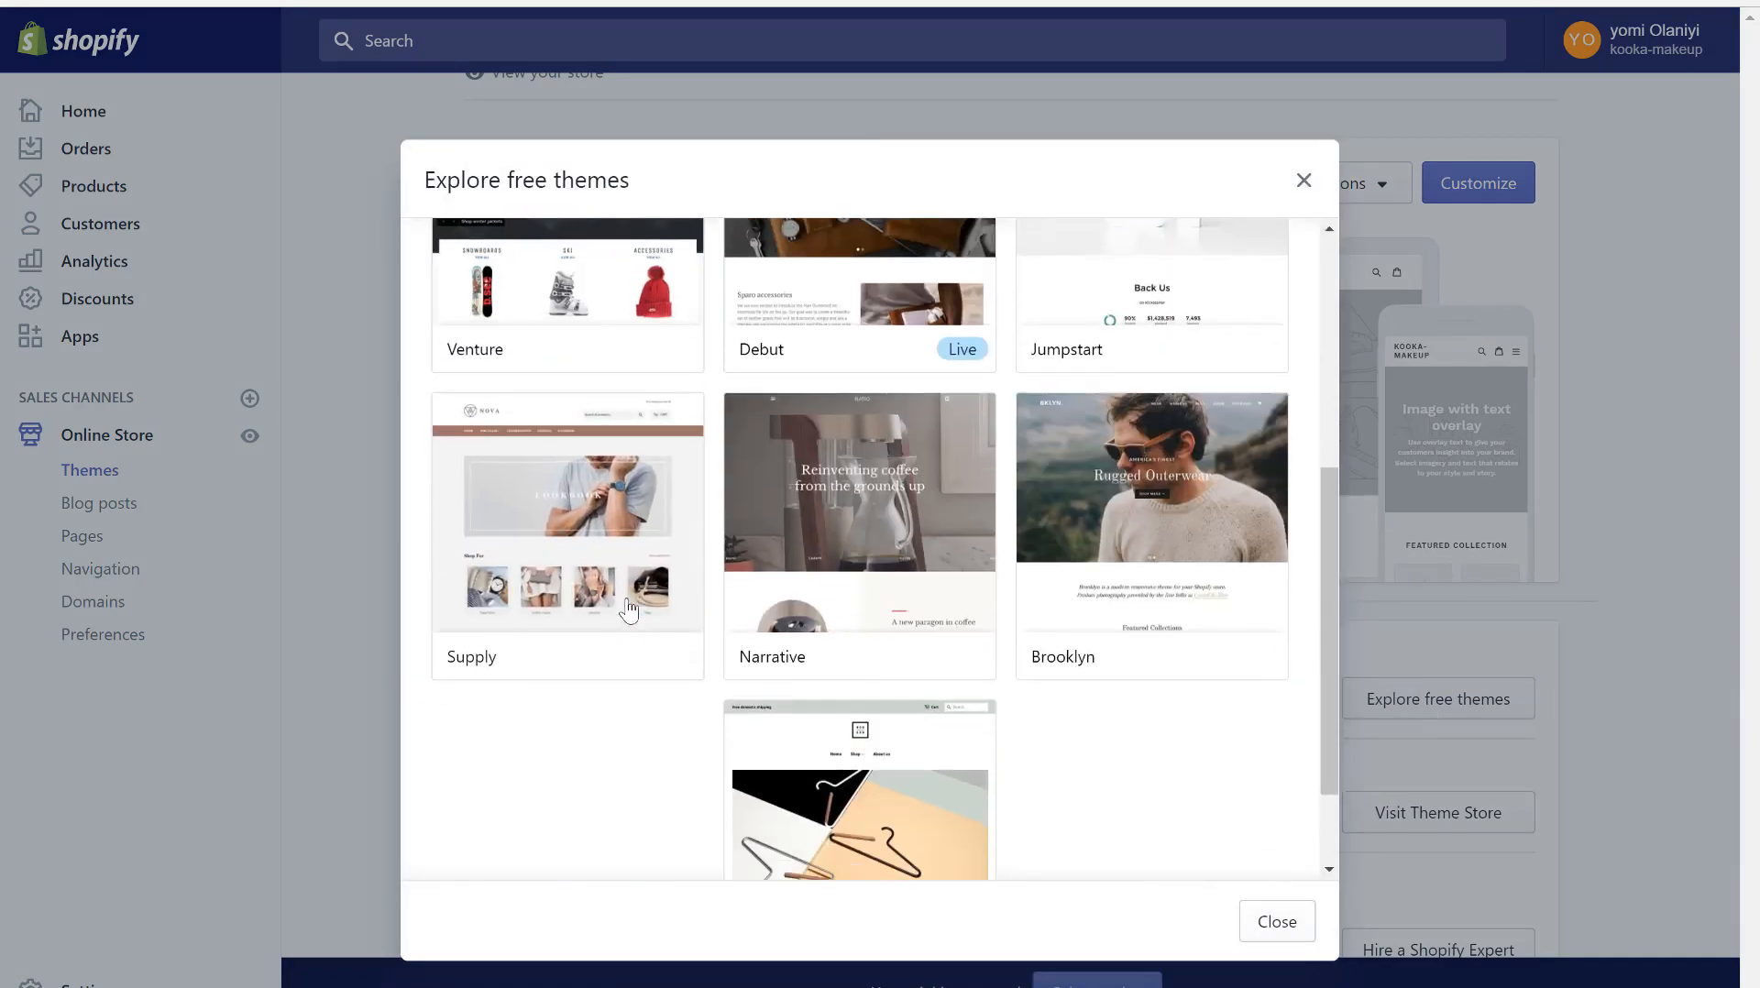
click(581, 547)
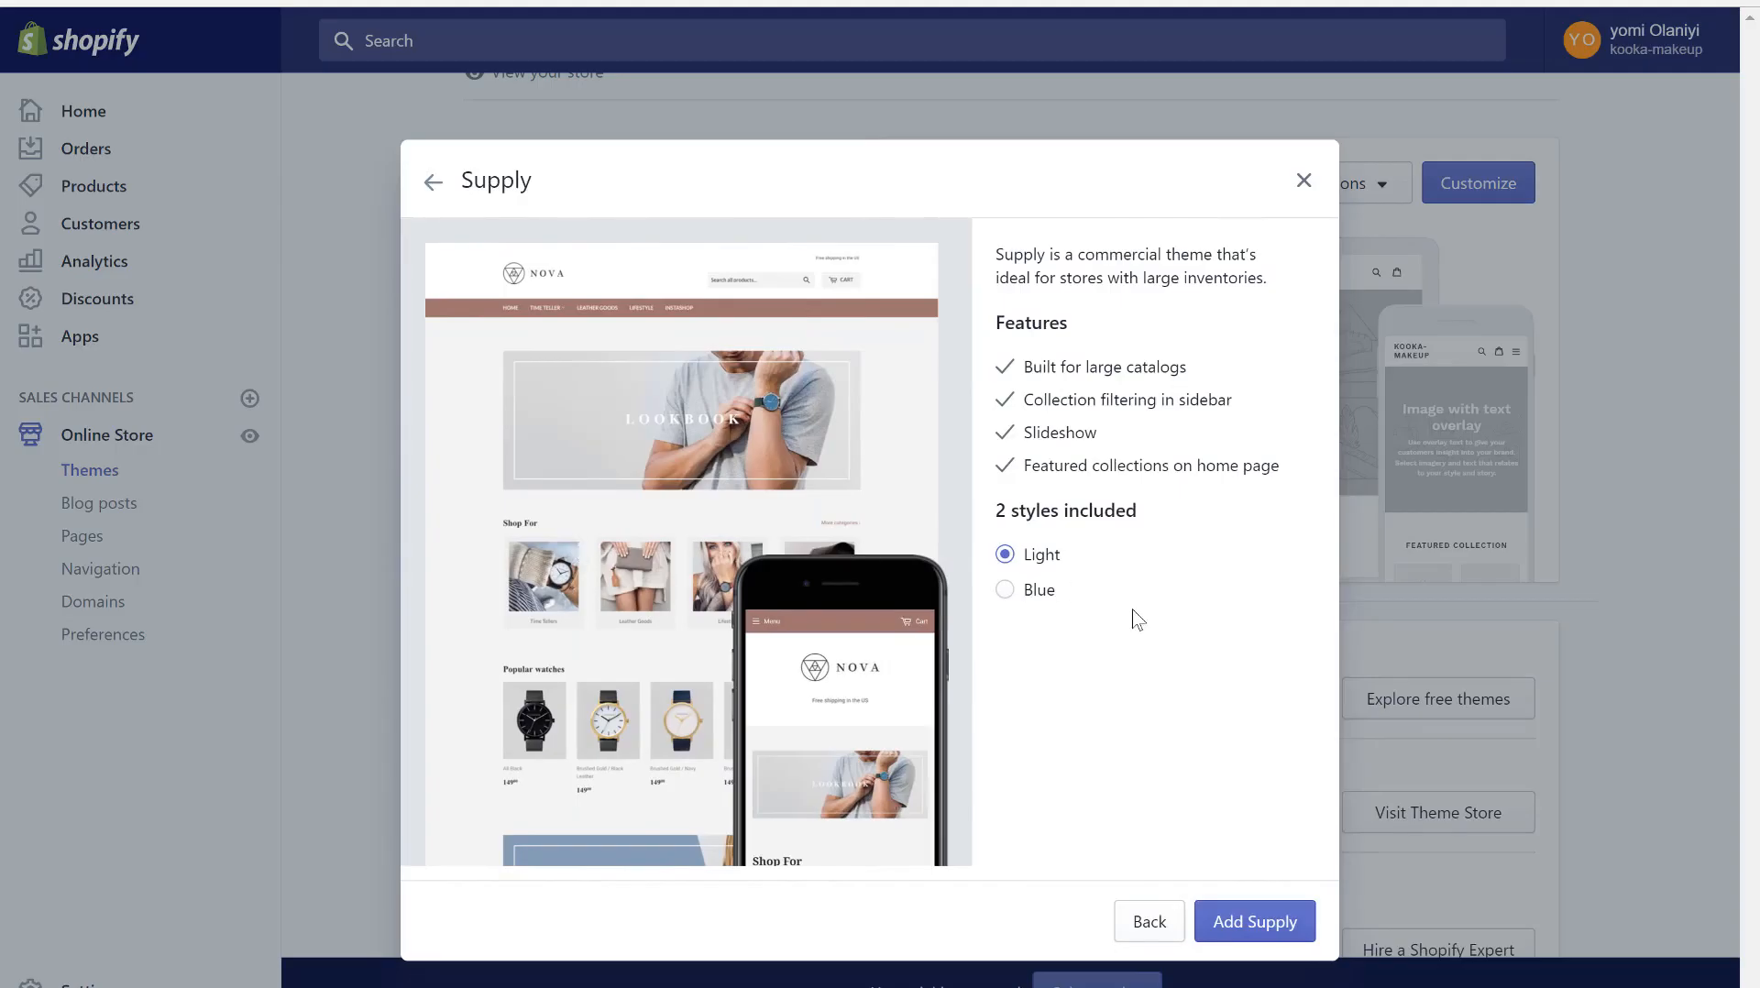
click(1005, 592)
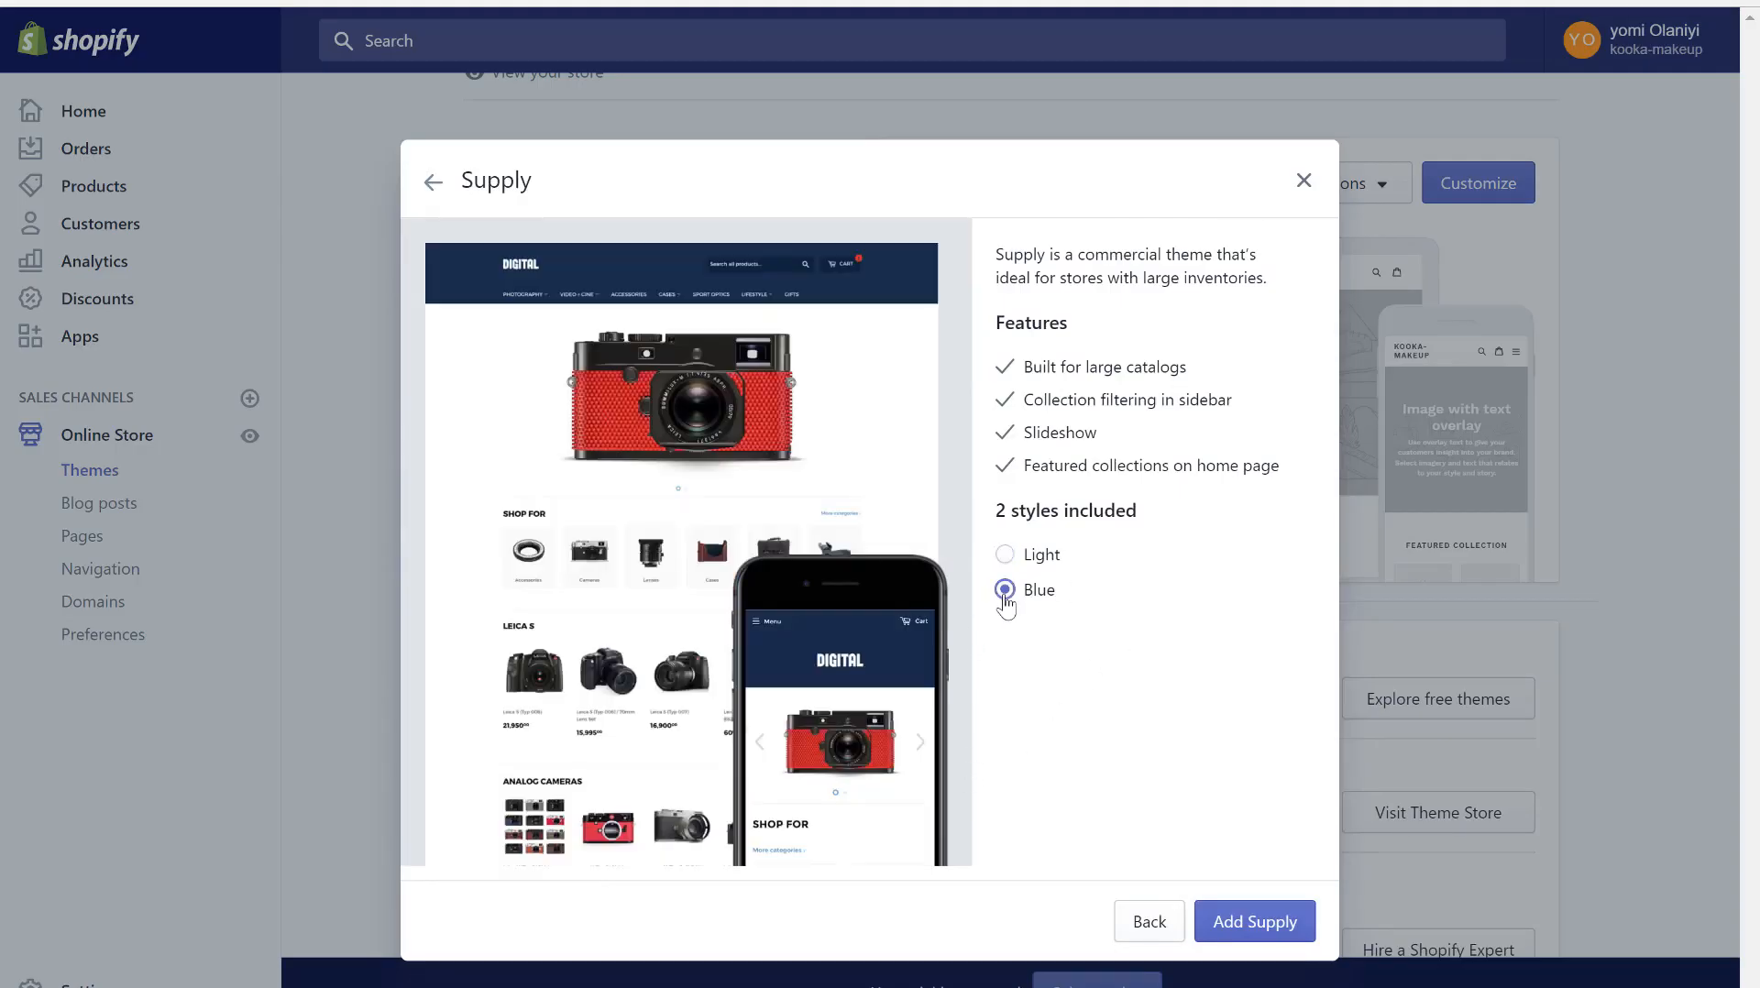
click(1004, 555)
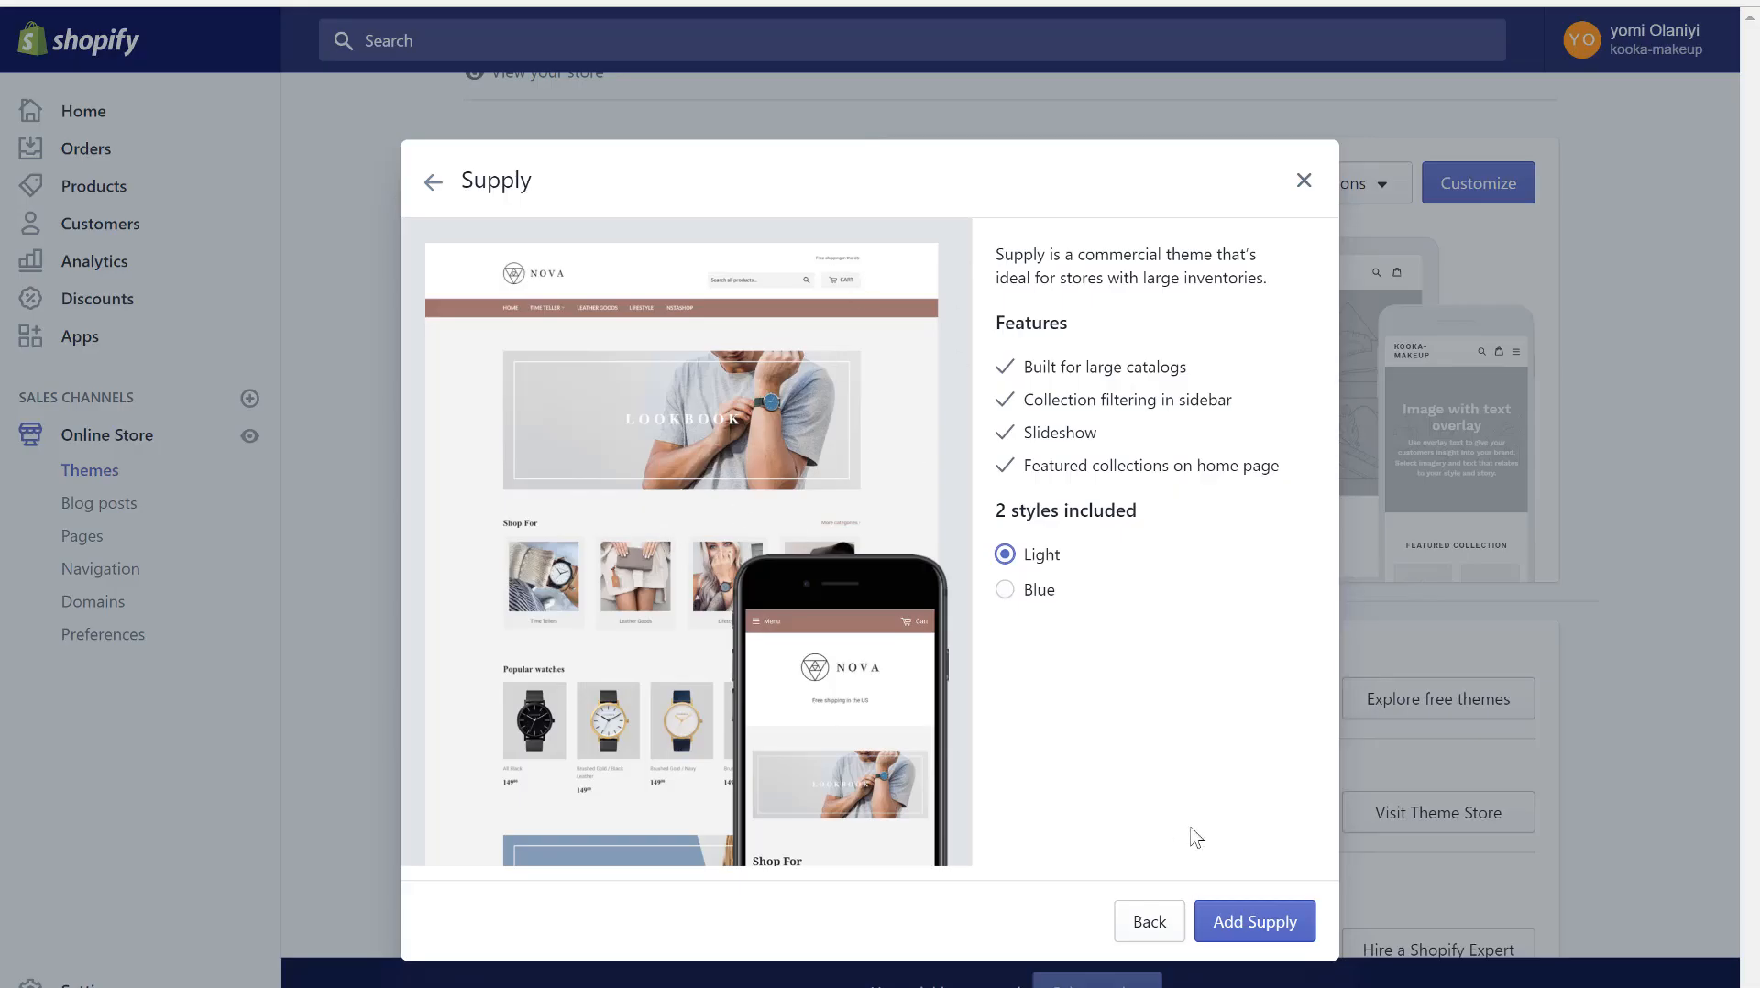
click(1247, 928)
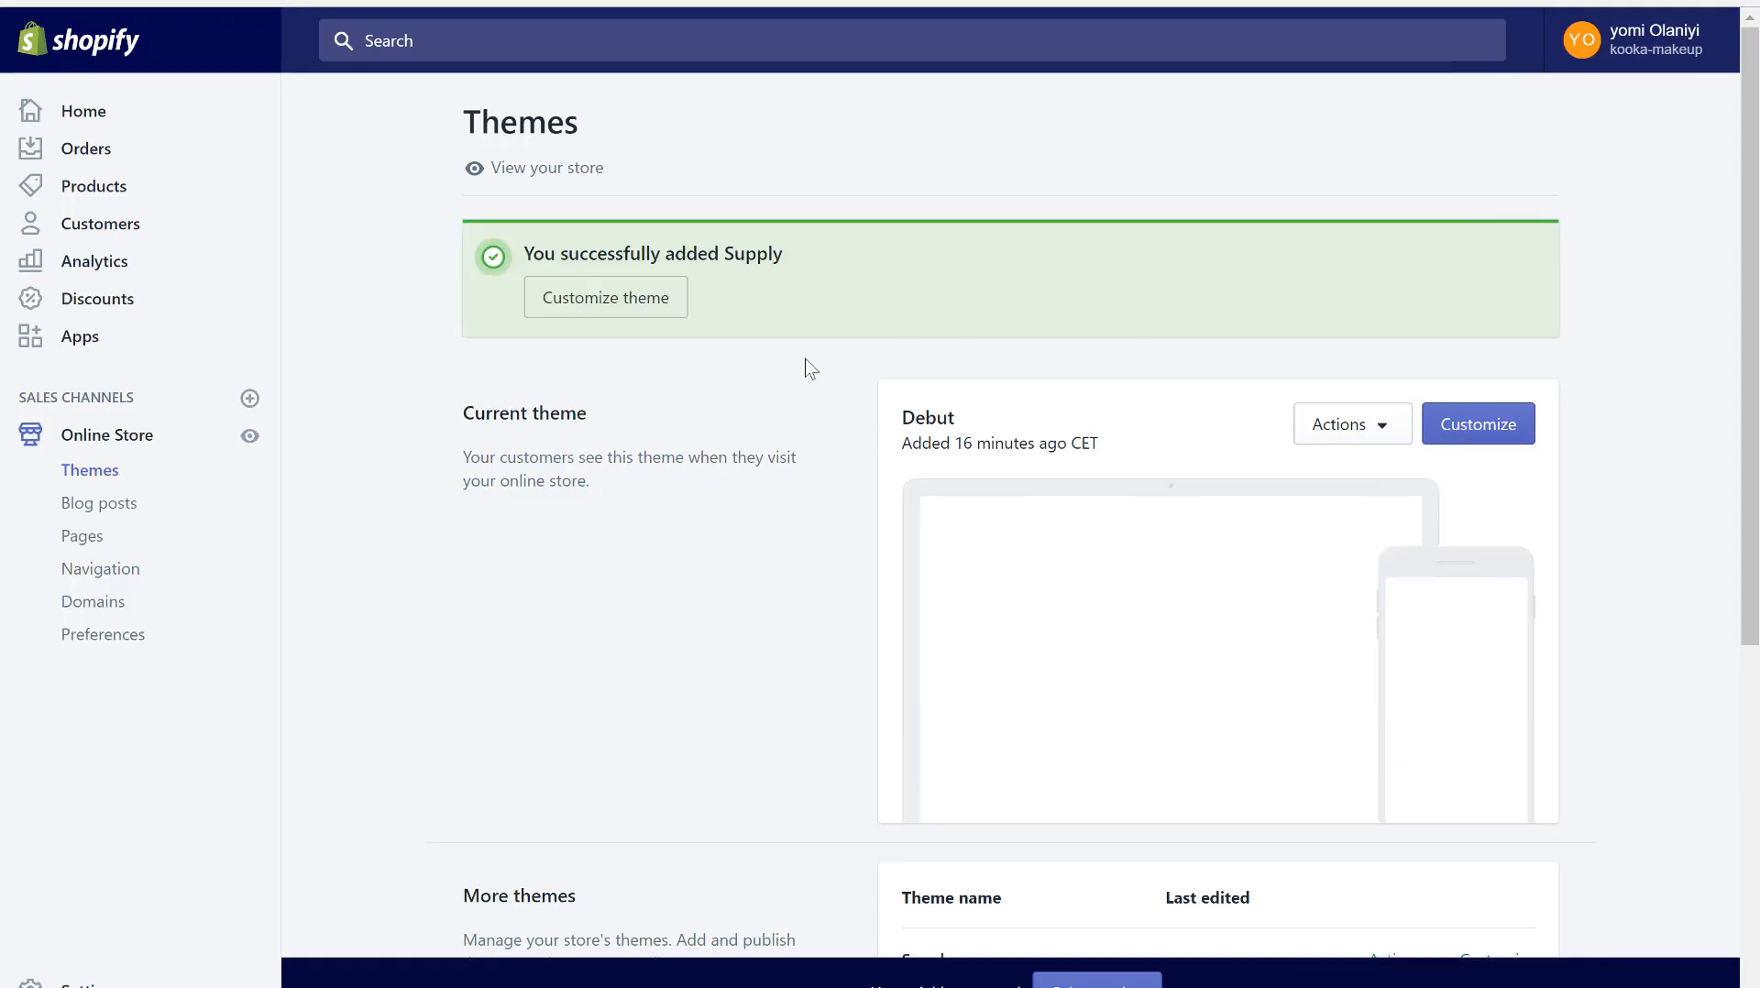
- Customize the Supply theme's home page and show the Header section's logo and announcement settings
scroll(655, 556, down, 4)
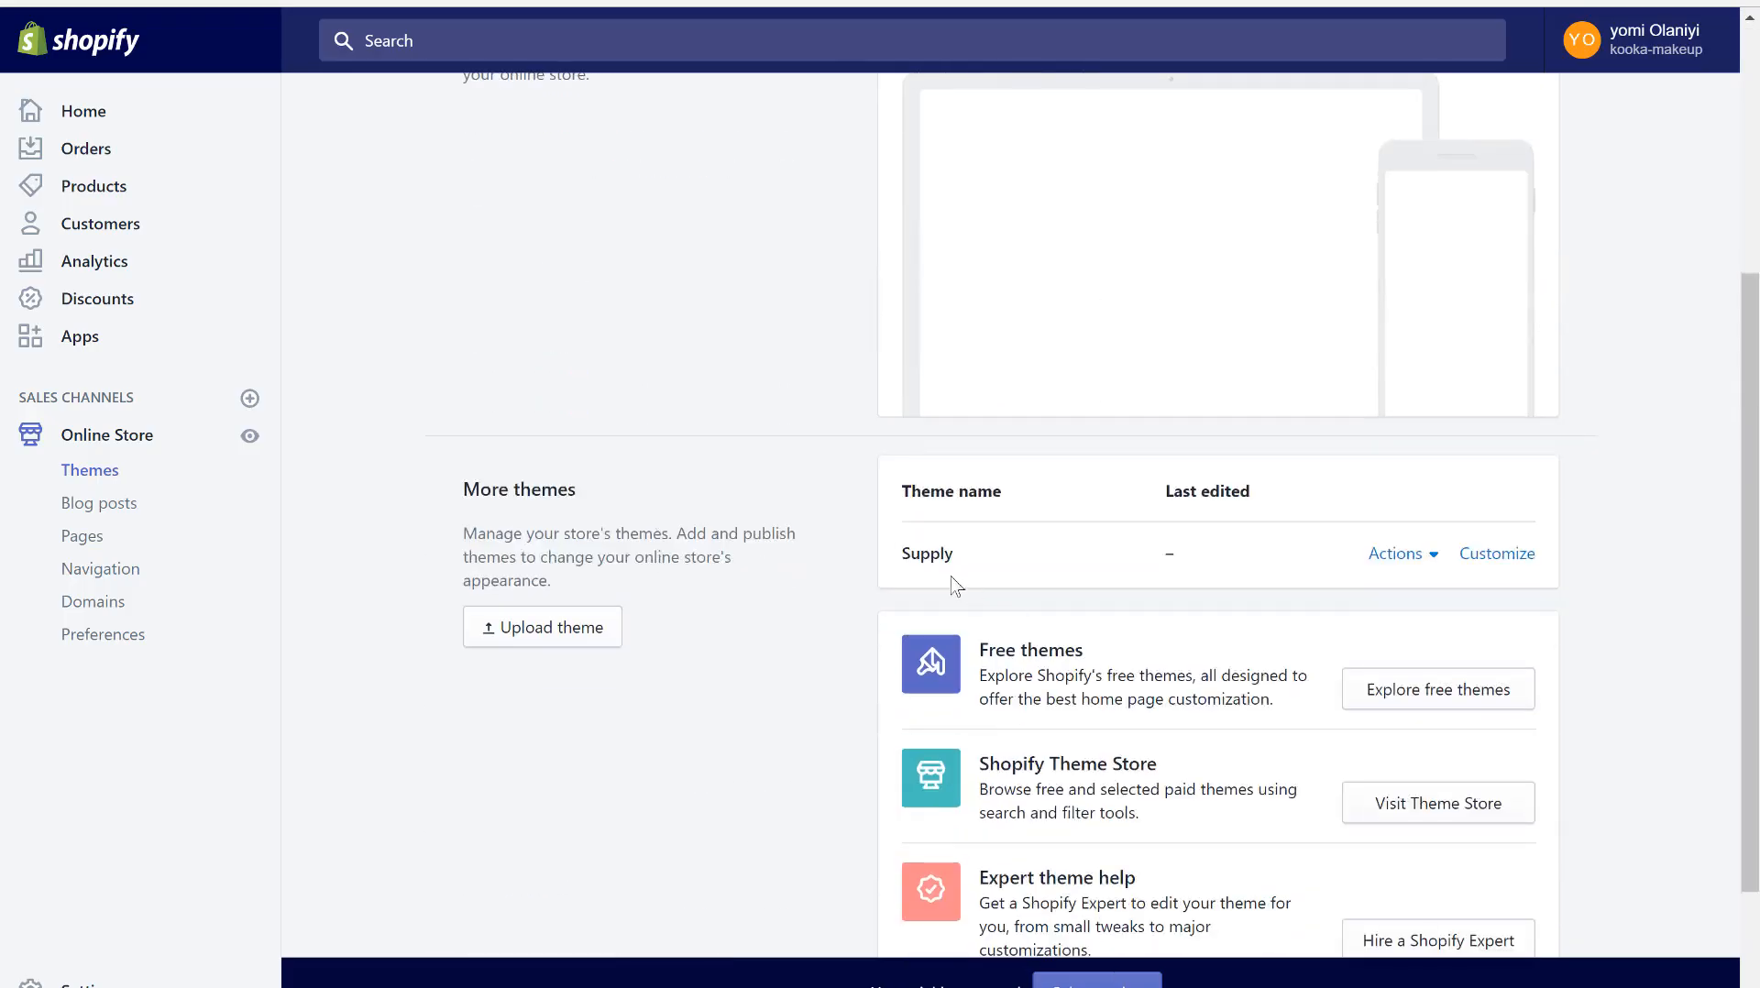
click(1497, 555)
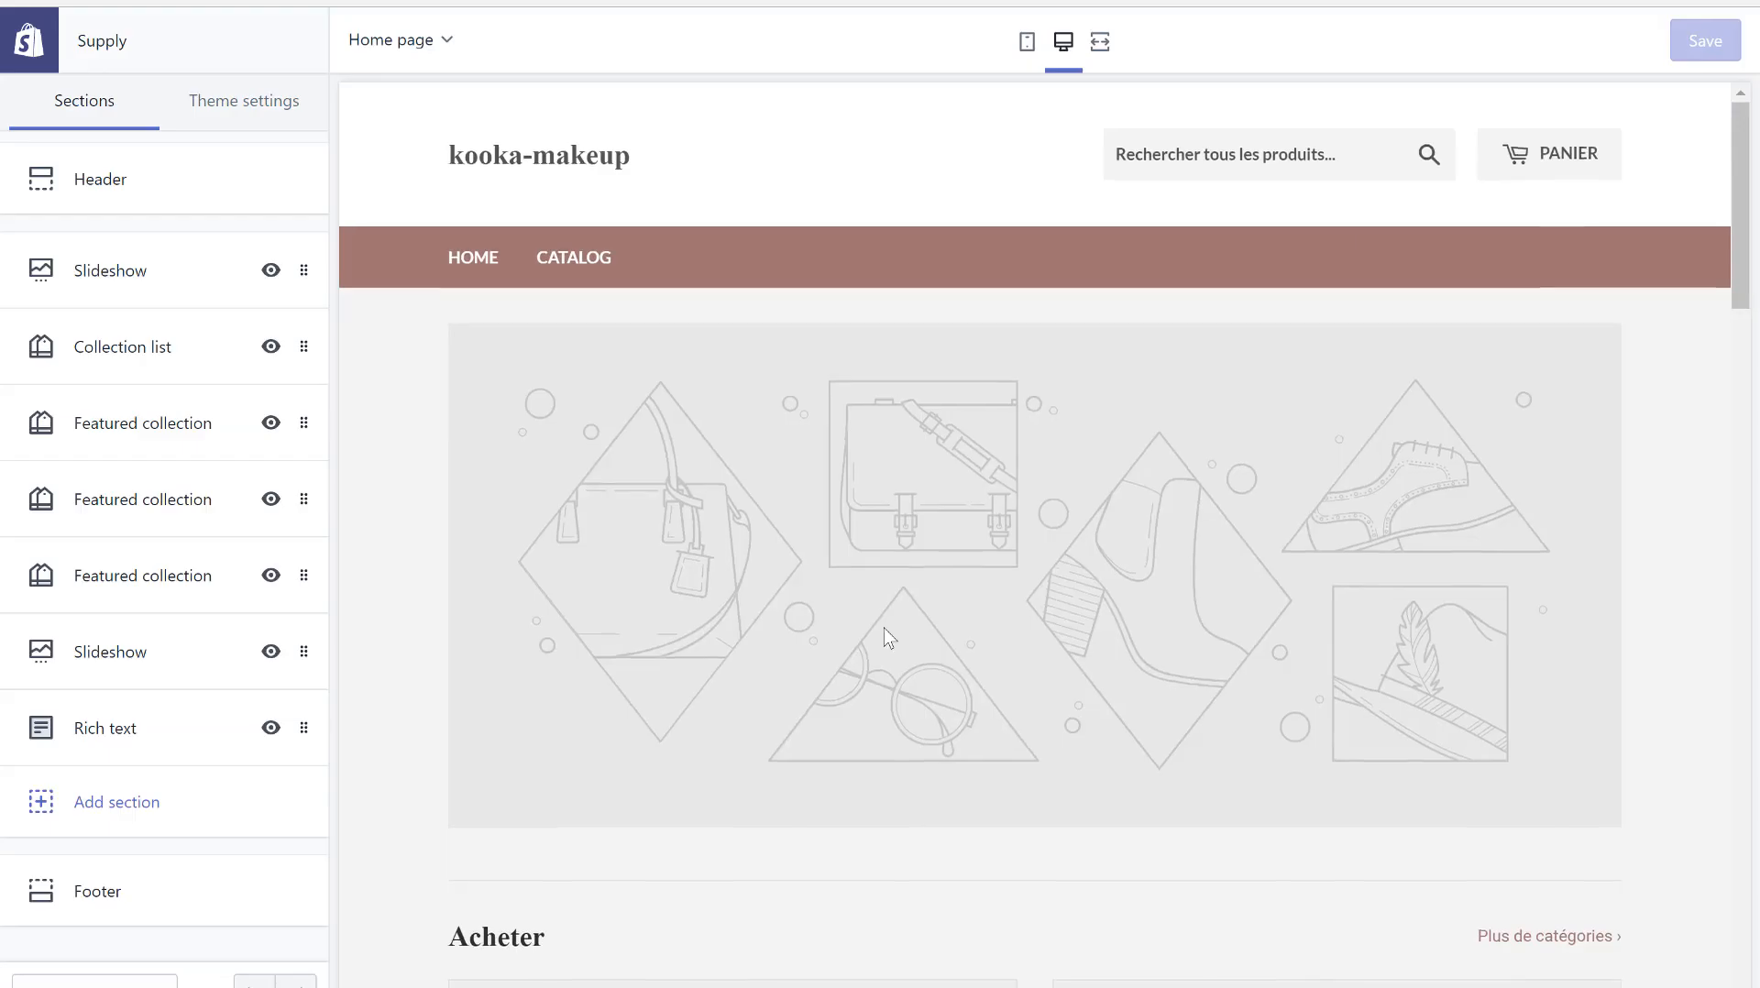
scroll(884, 636, down, 3)
scroll(888, 637, up, 3)
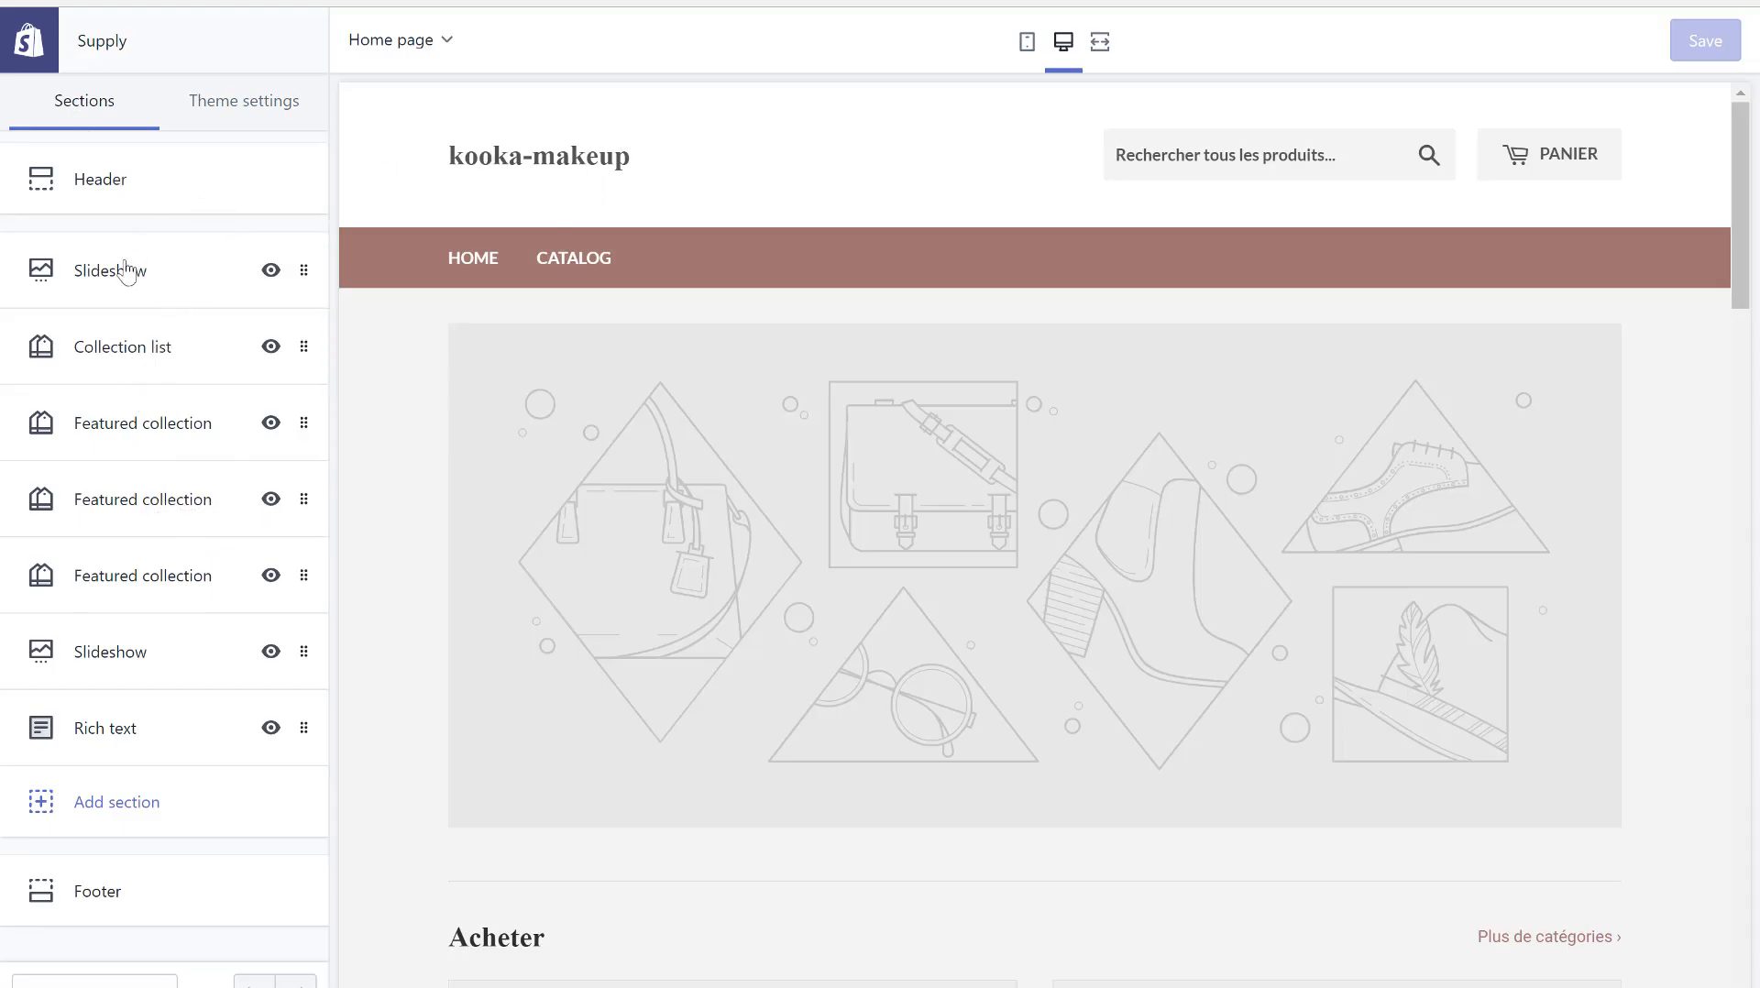
click(153, 181)
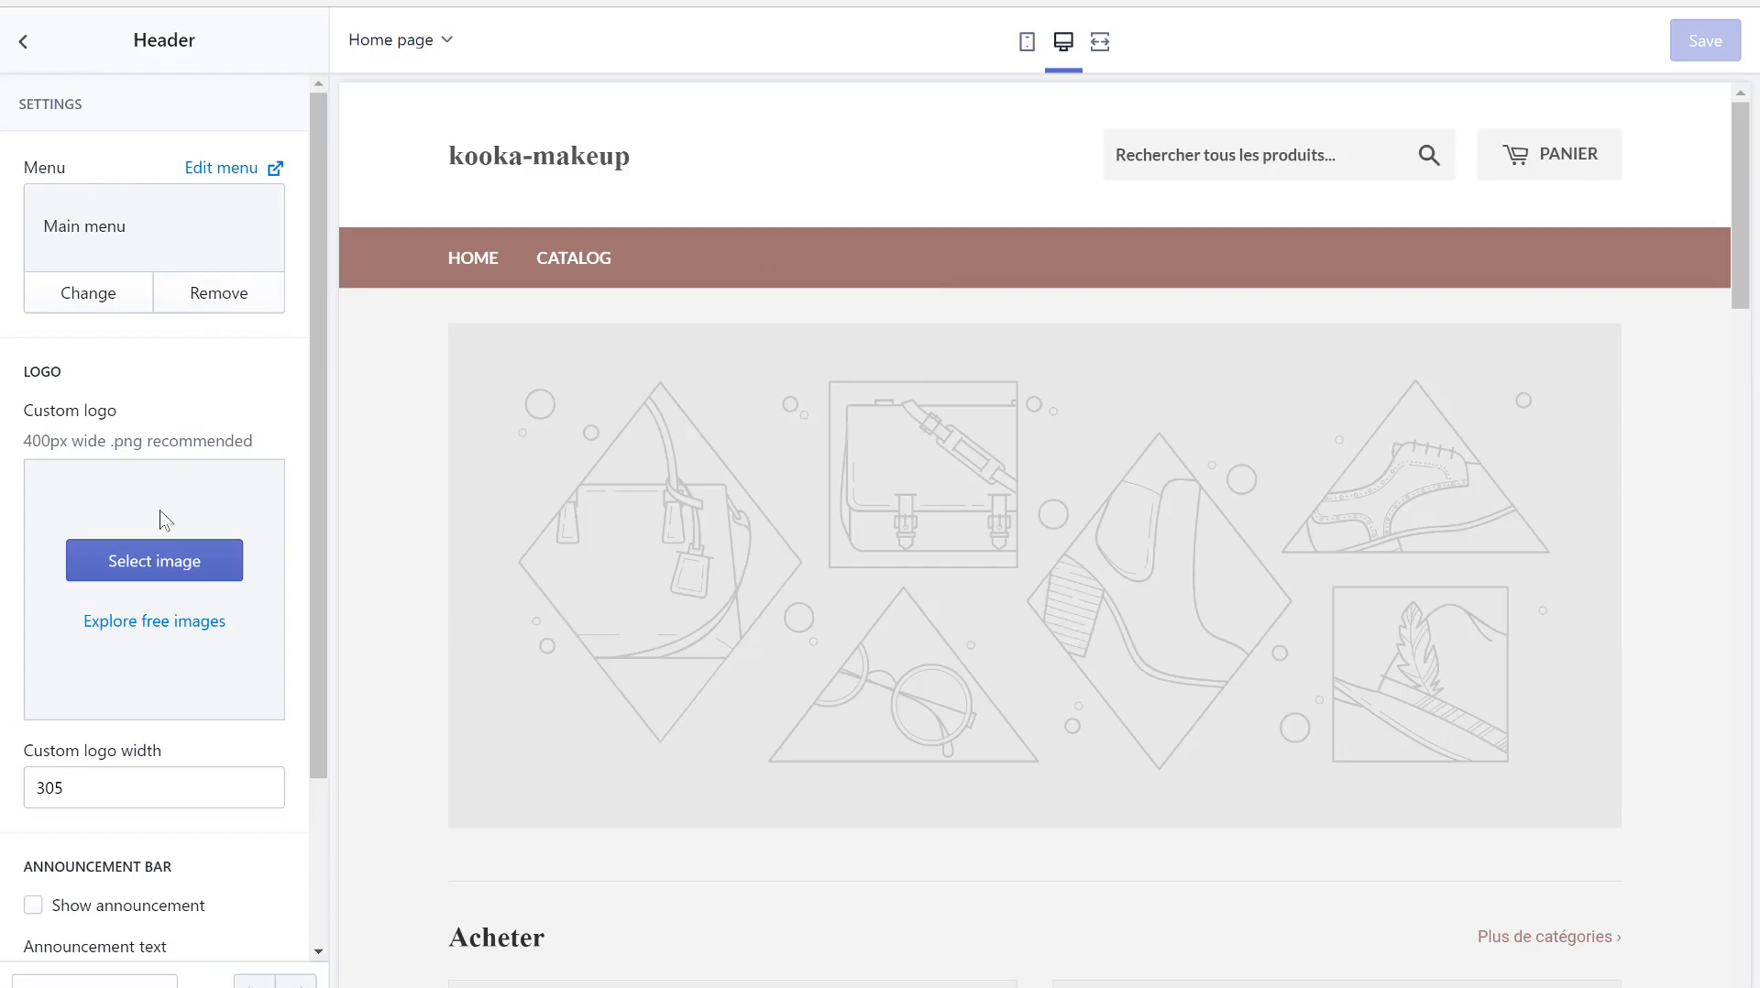
scroll(104, 857, down, 1)
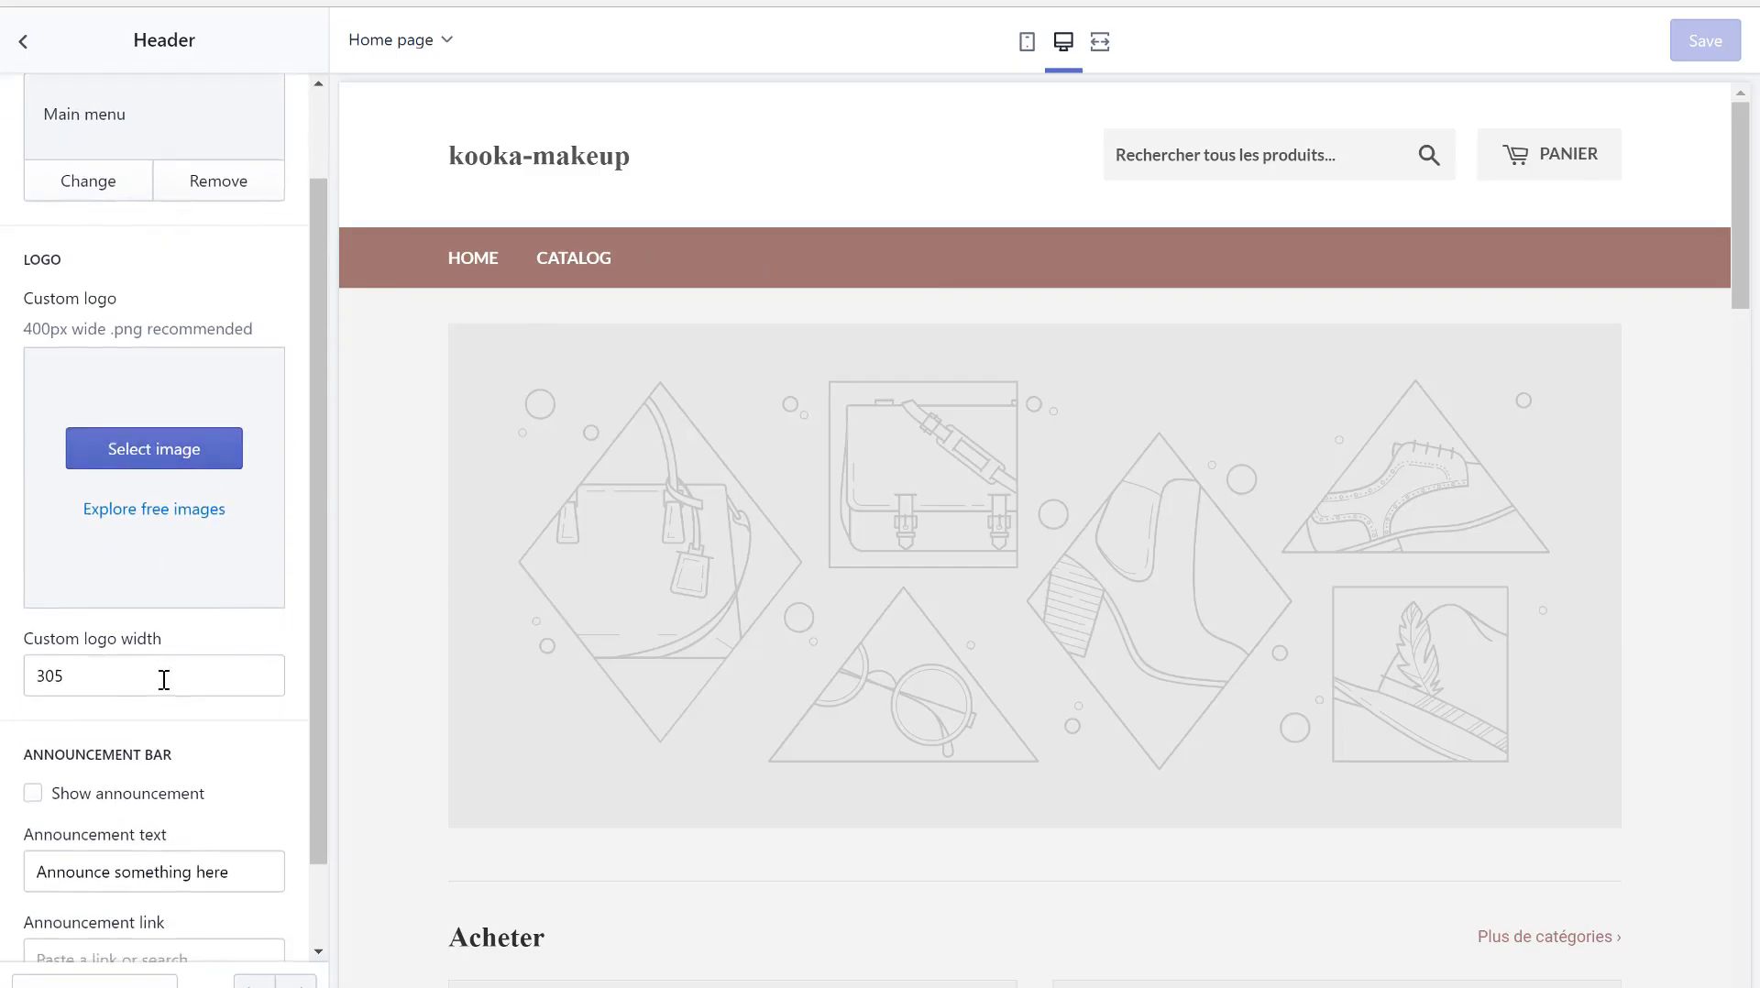
scroll(165, 679, down, 1)
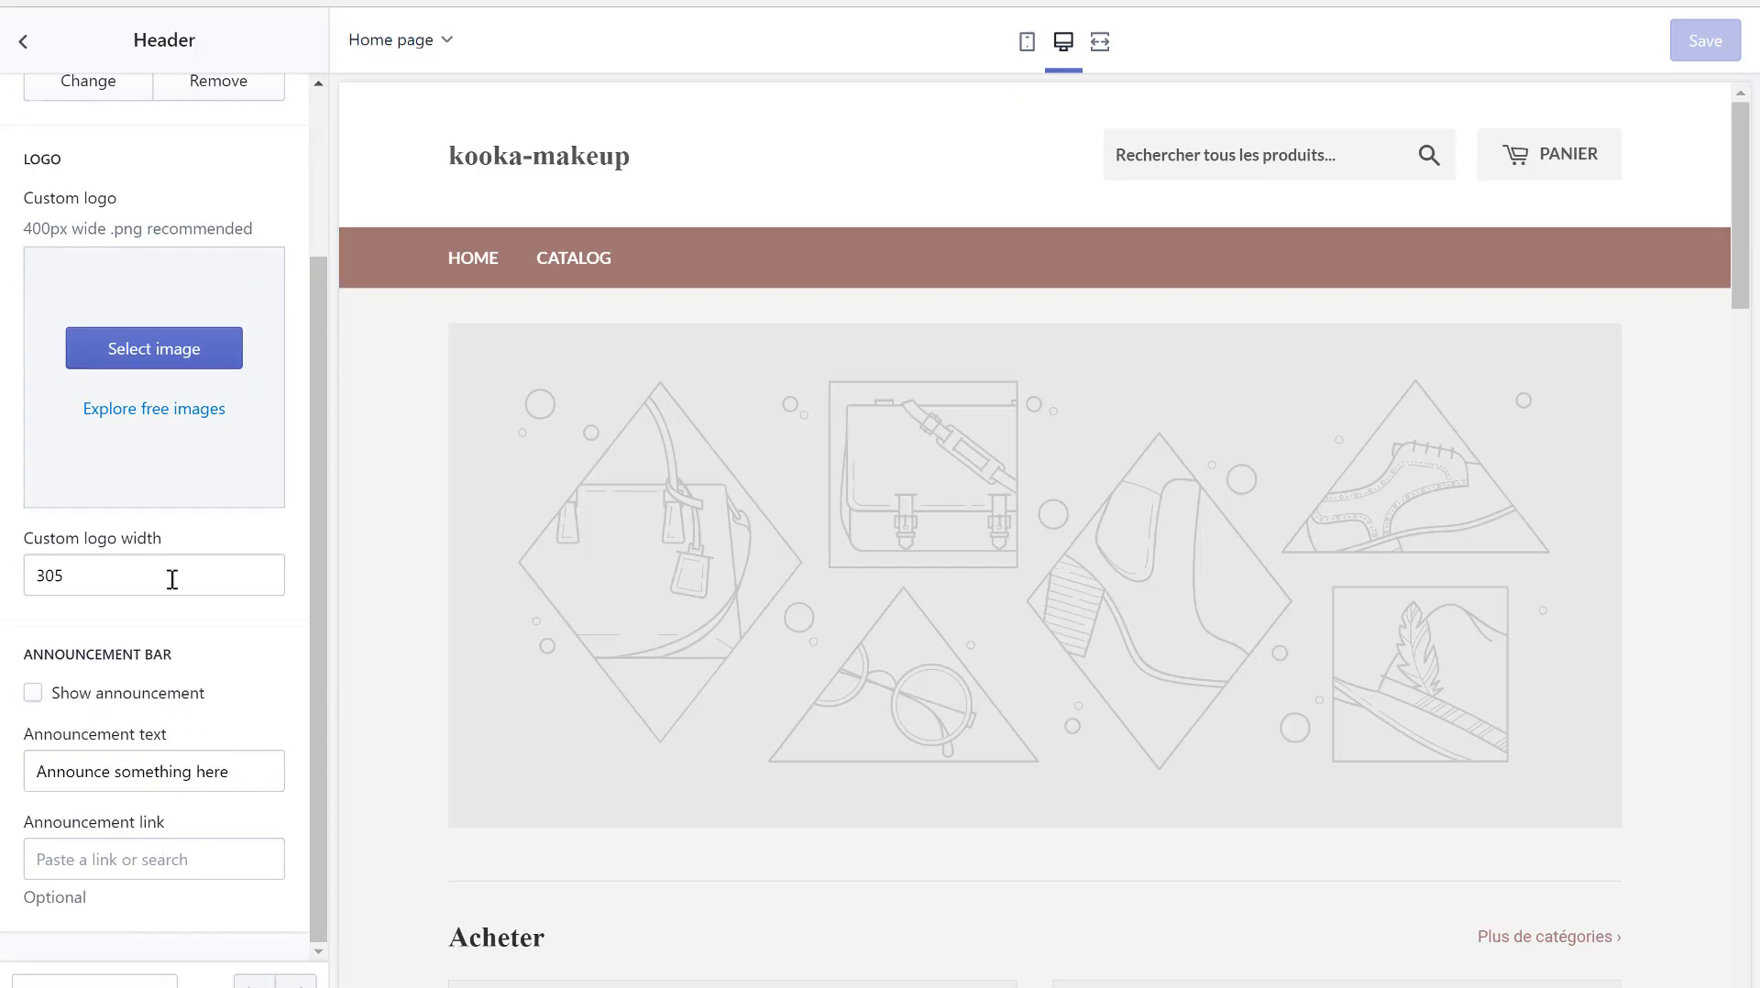
scroll(173, 580, up, 2)
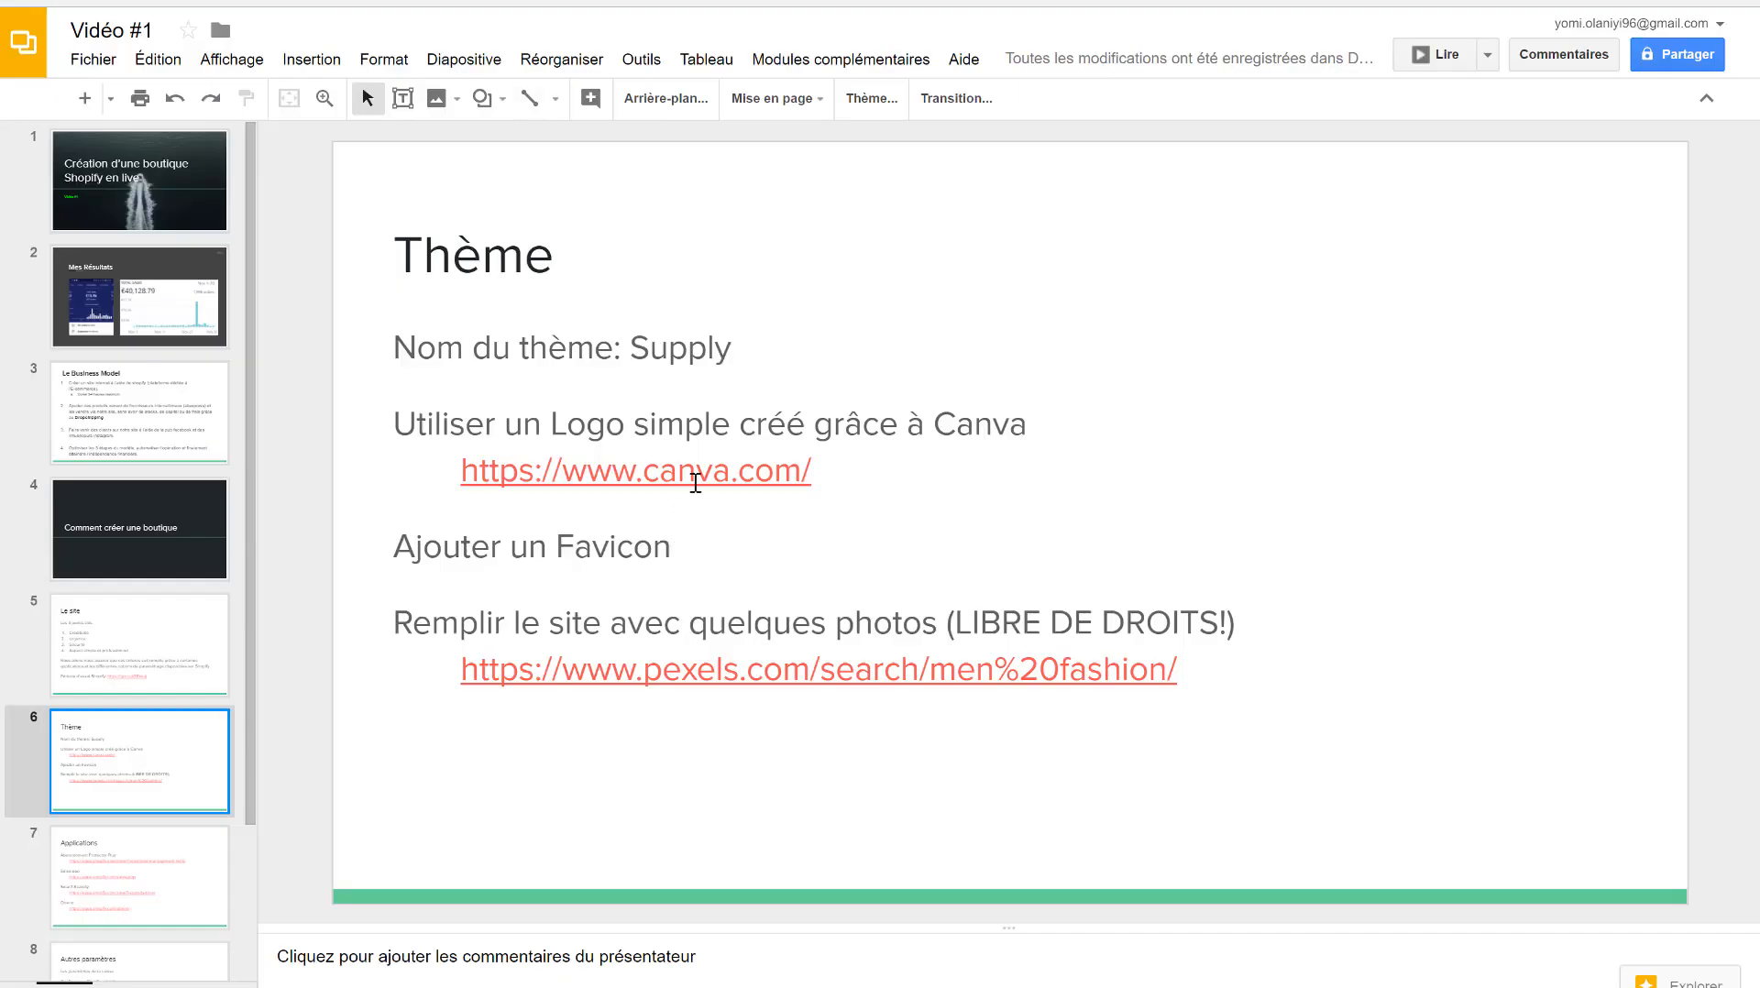
- Open the canva.com website from the link on the Thème slide
click(696, 483)
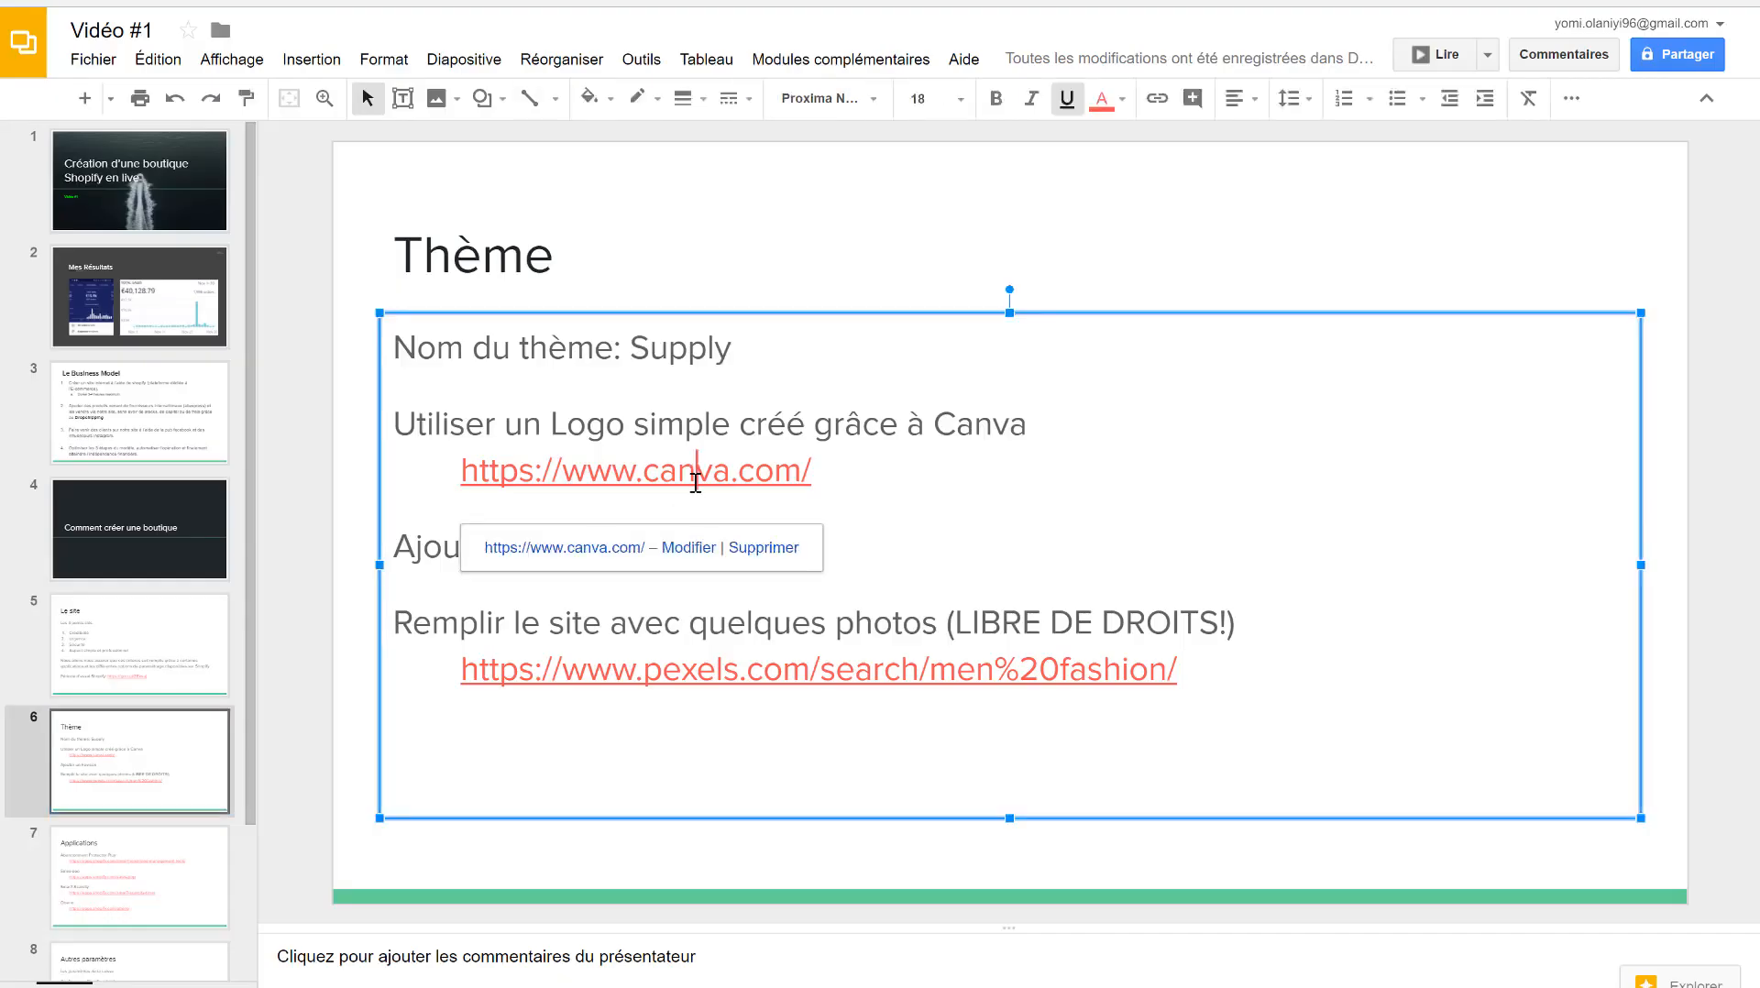
click(607, 549)
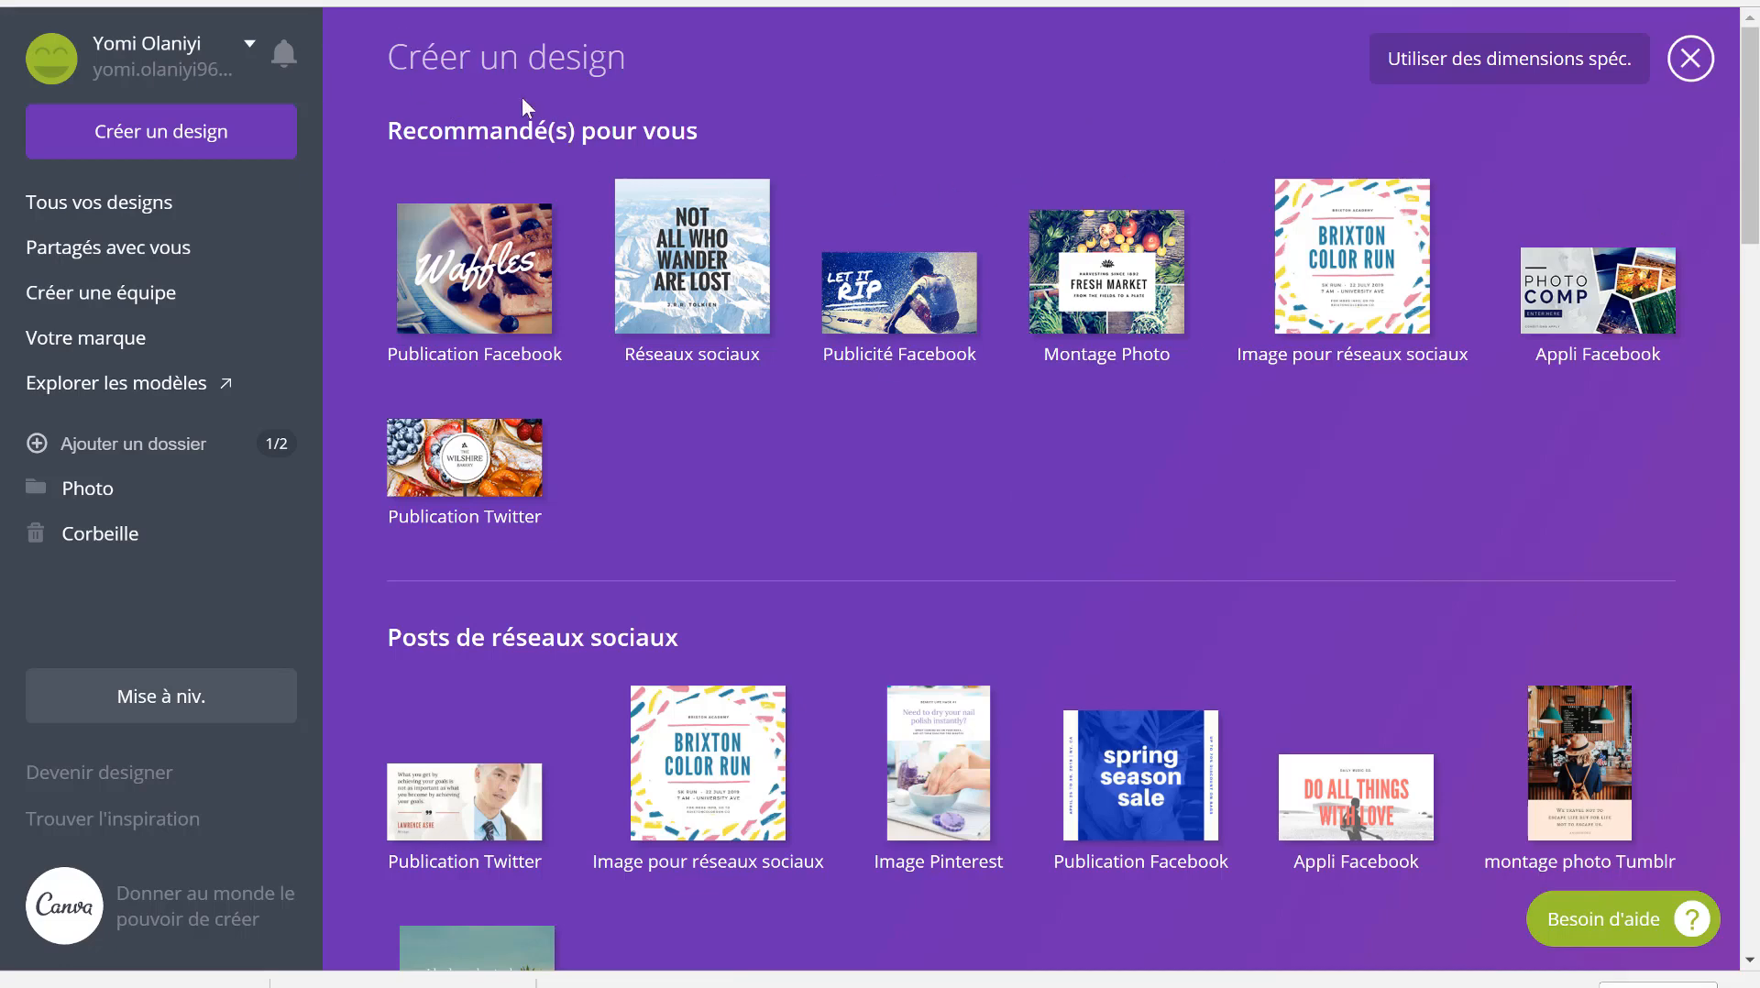
- Start a new blank 500 × 500 px logo design from Canva's marketing materials
scroll(707, 651, down, 15)
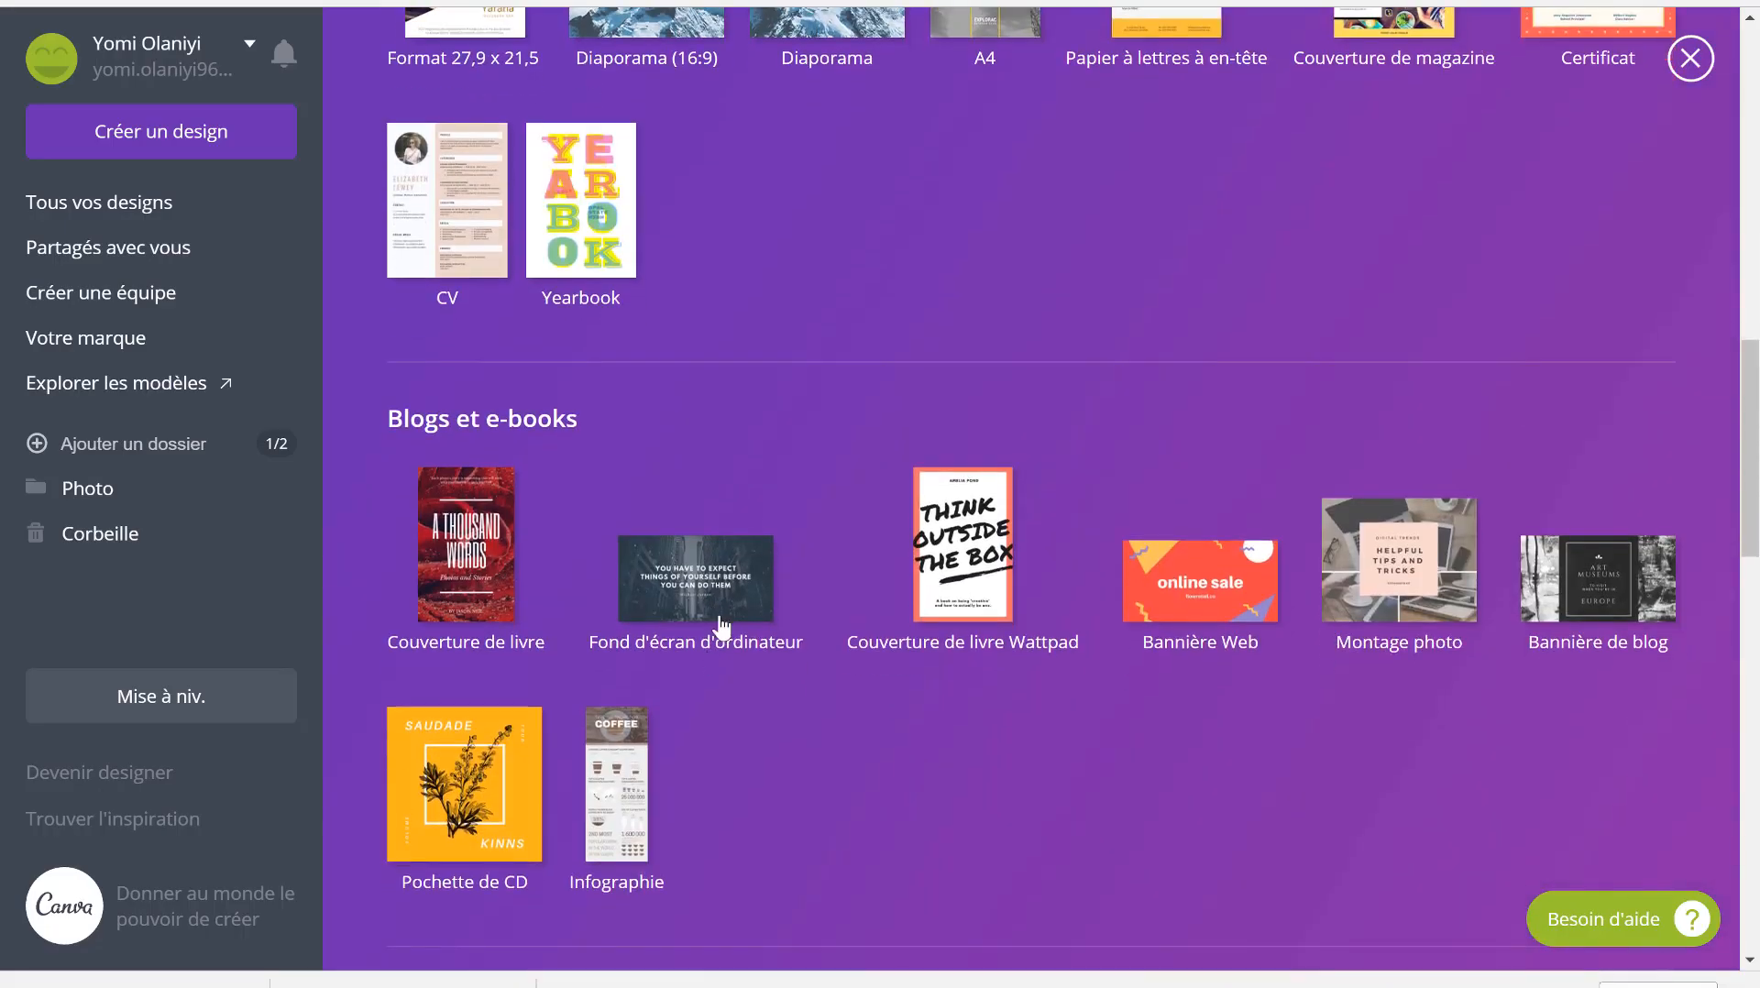
scroll(724, 596, down, 5)
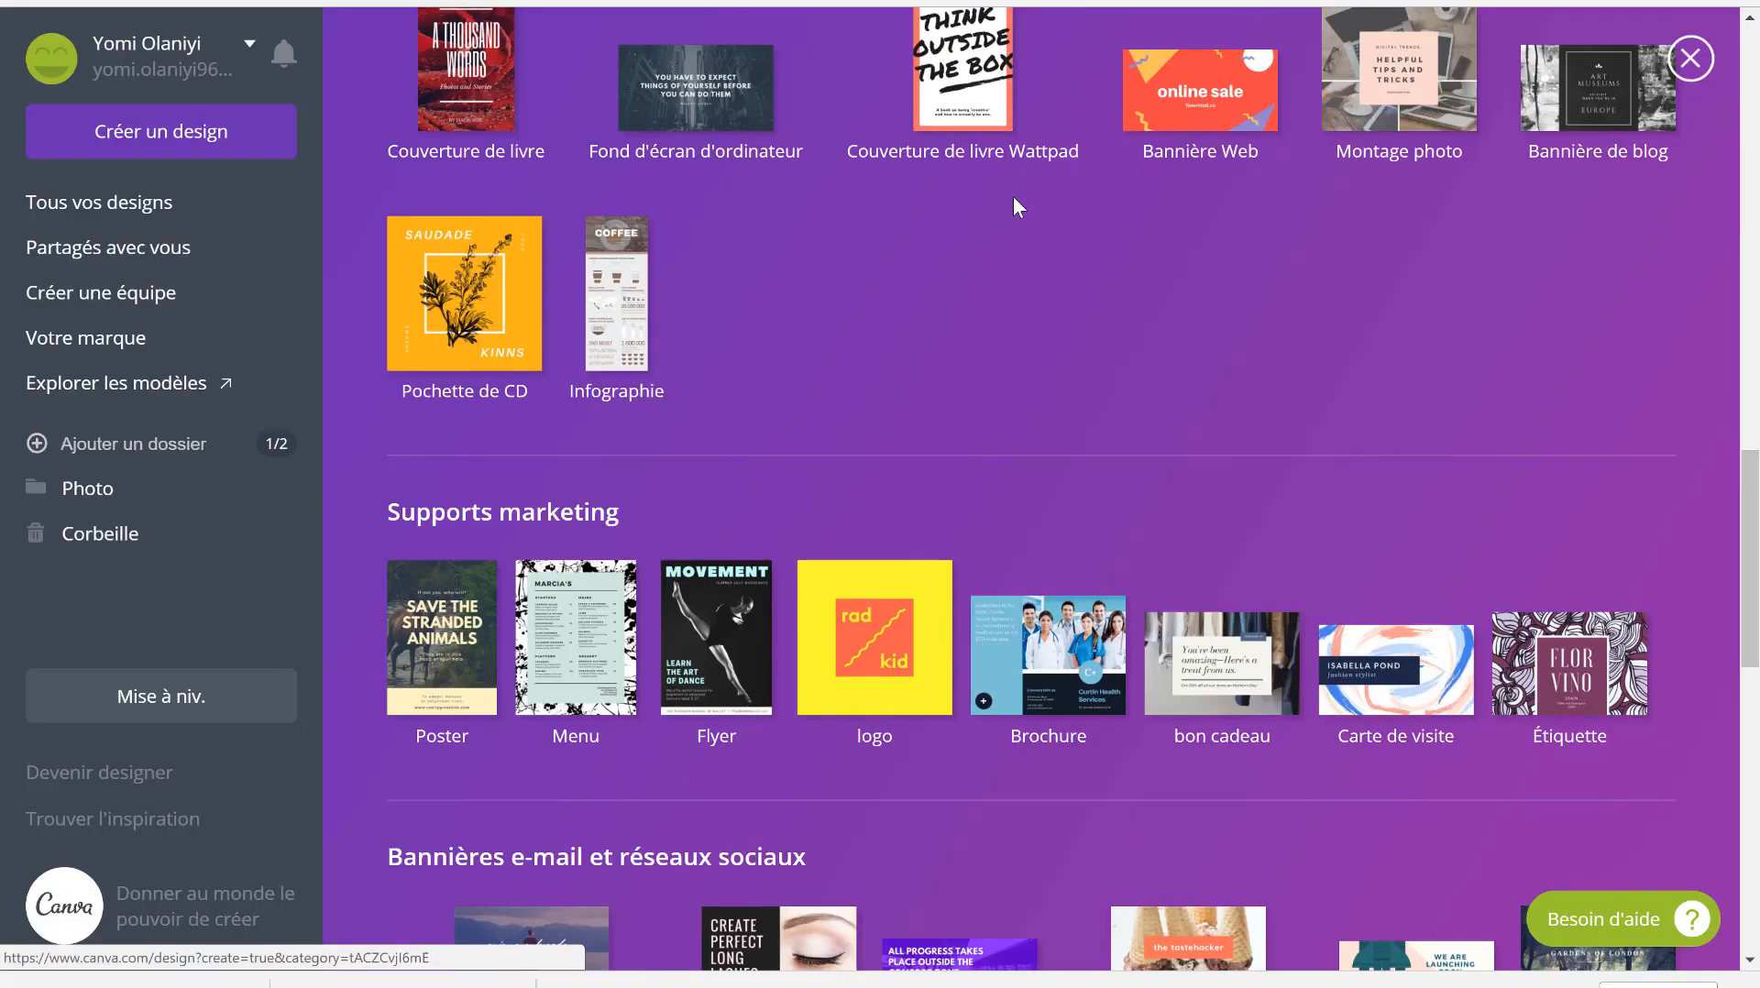
scroll(1014, 196, up, 15)
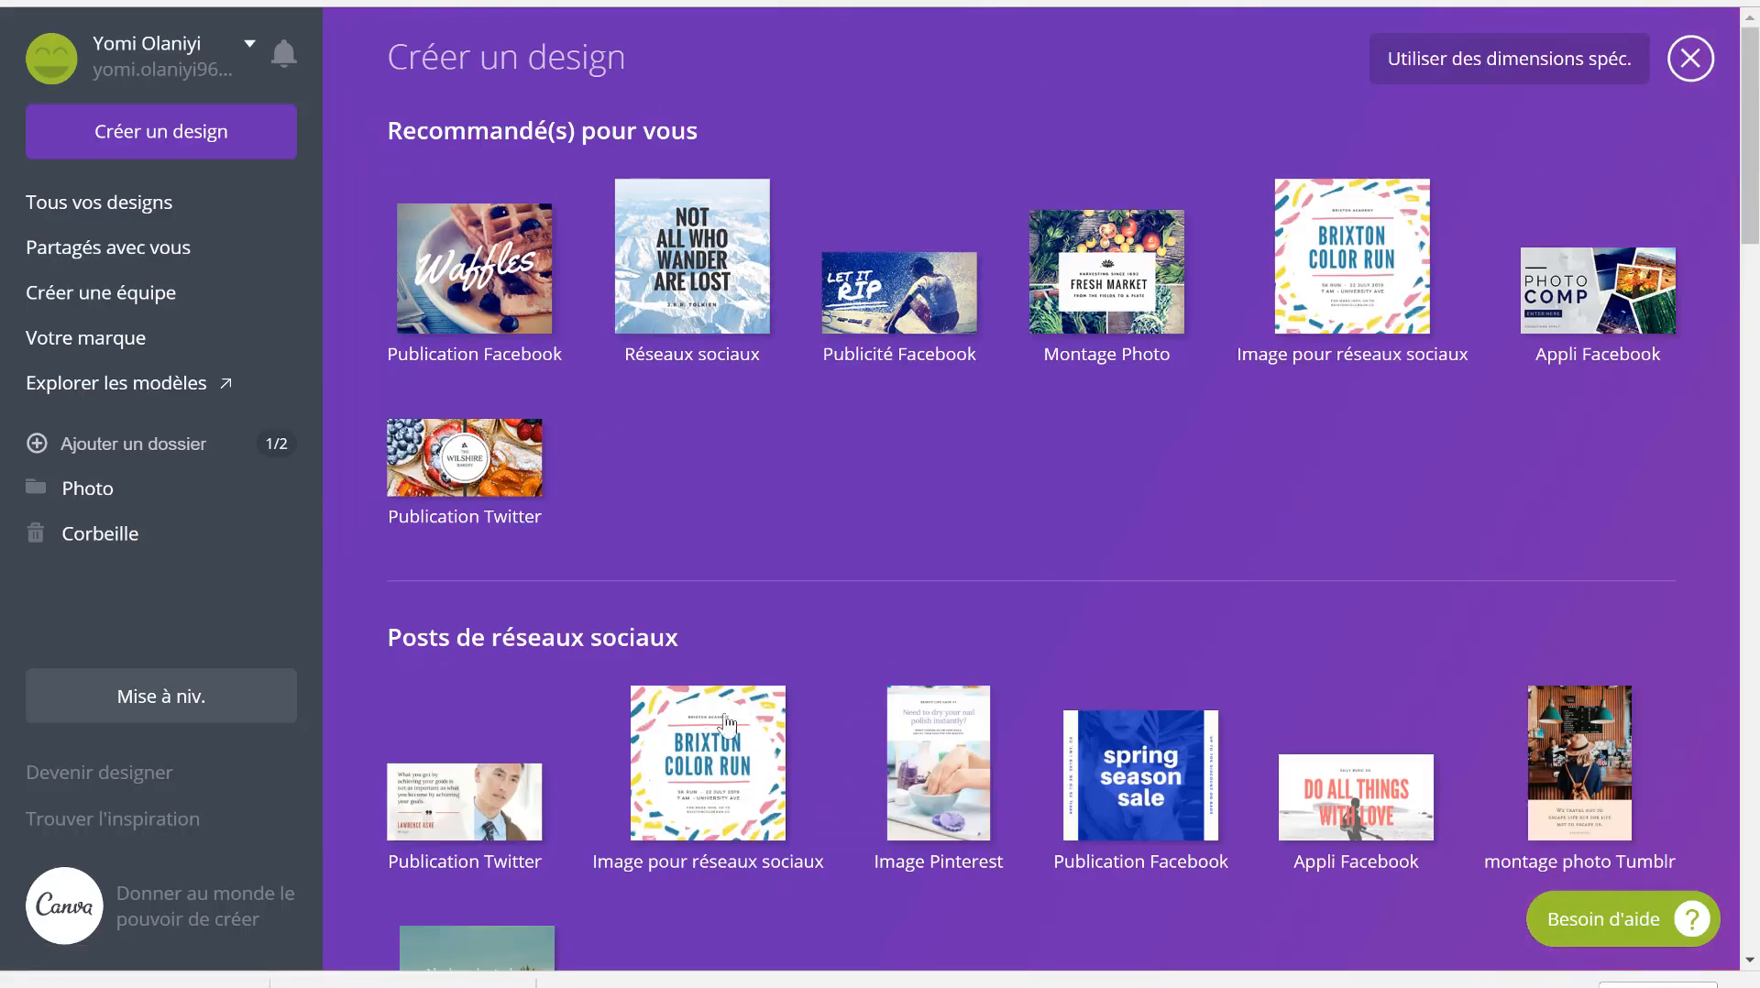
scroll(697, 724, down, 10)
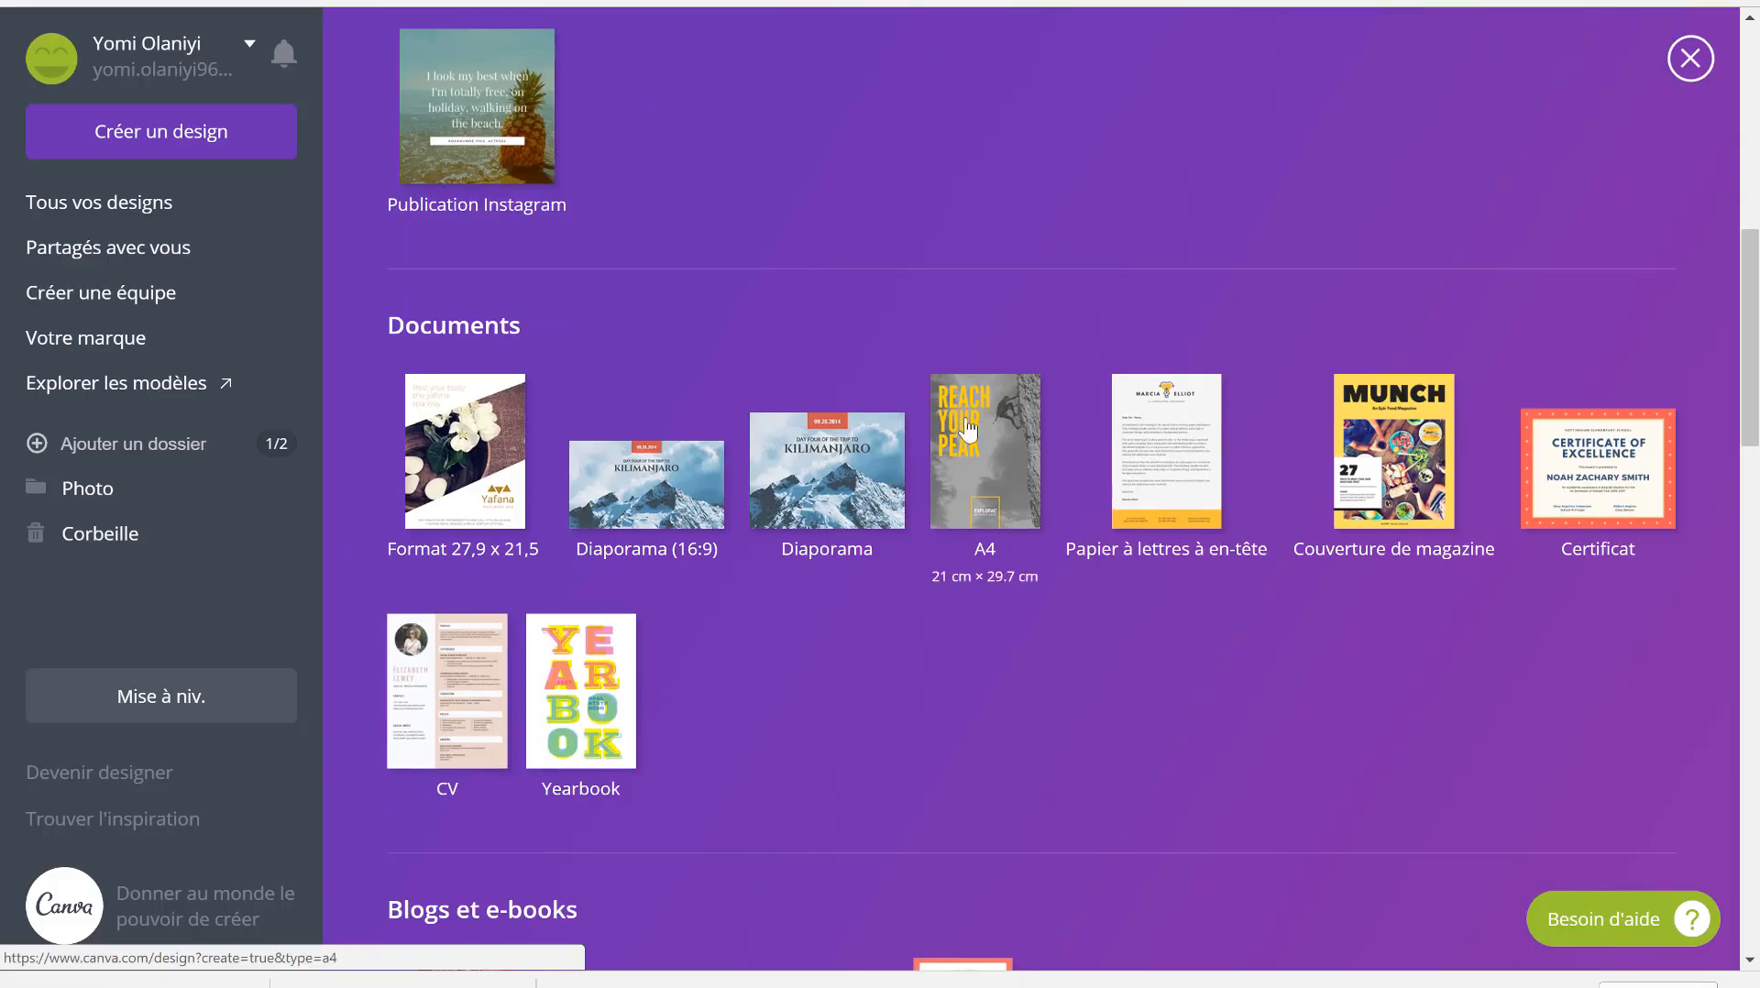
scroll(969, 426, down, 13)
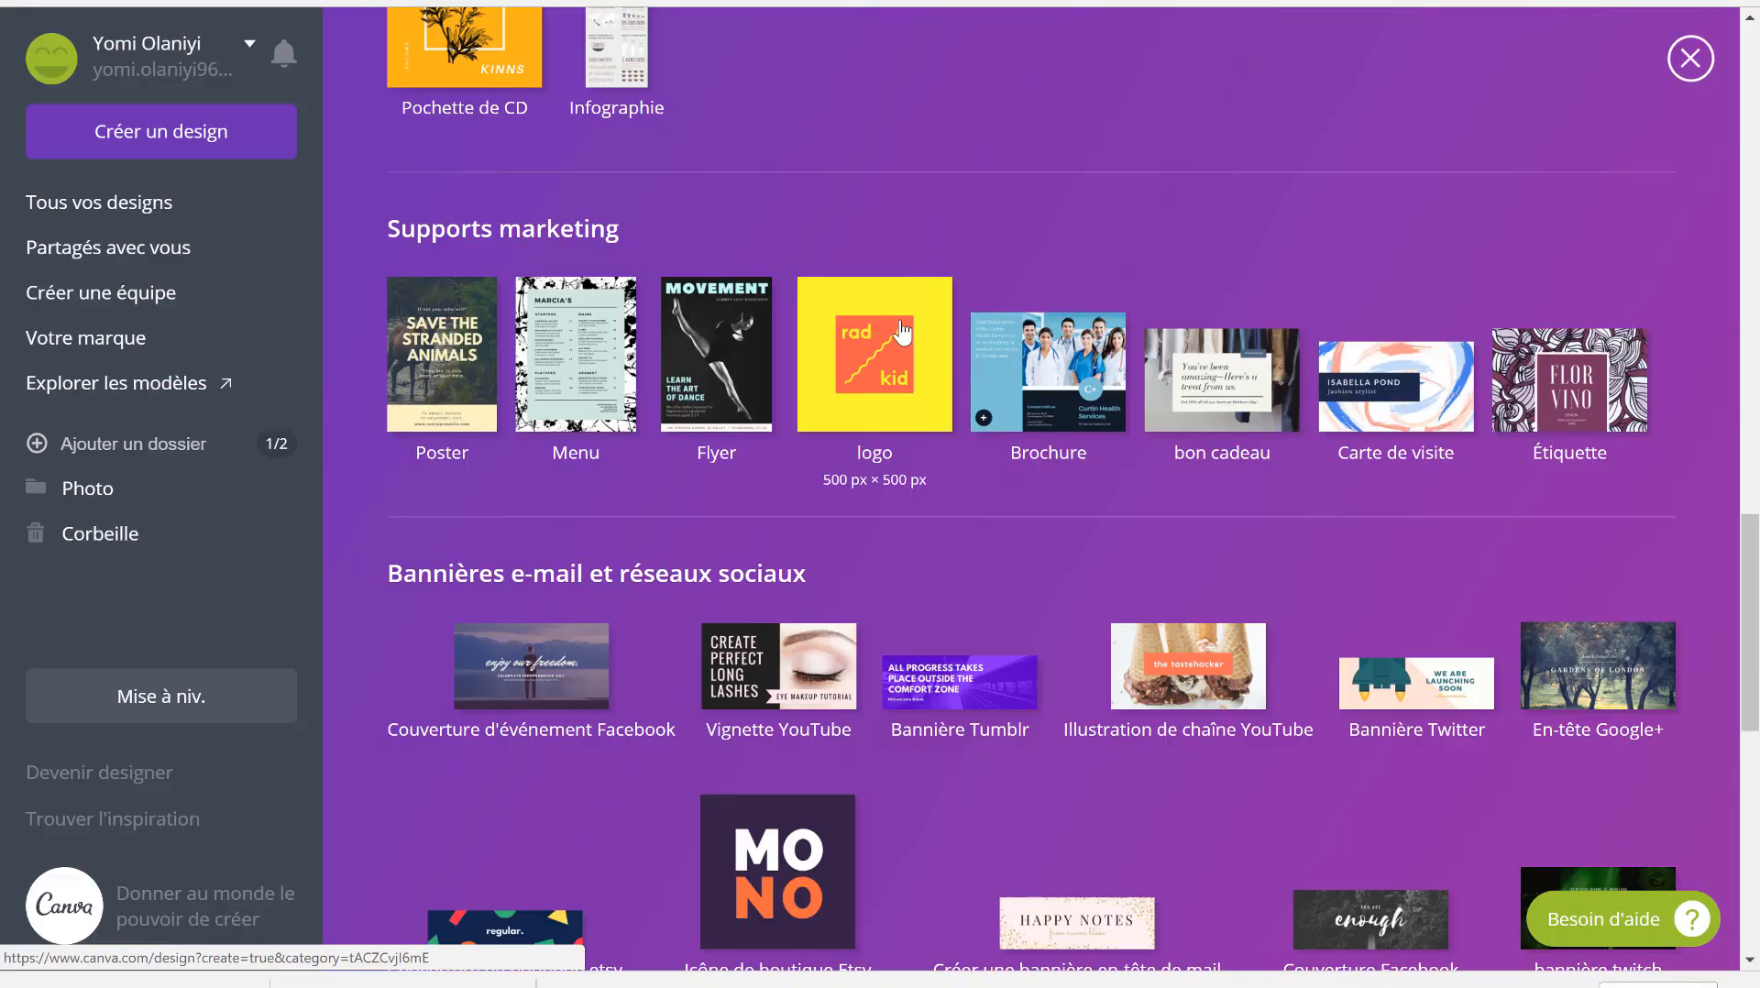
click(903, 330)
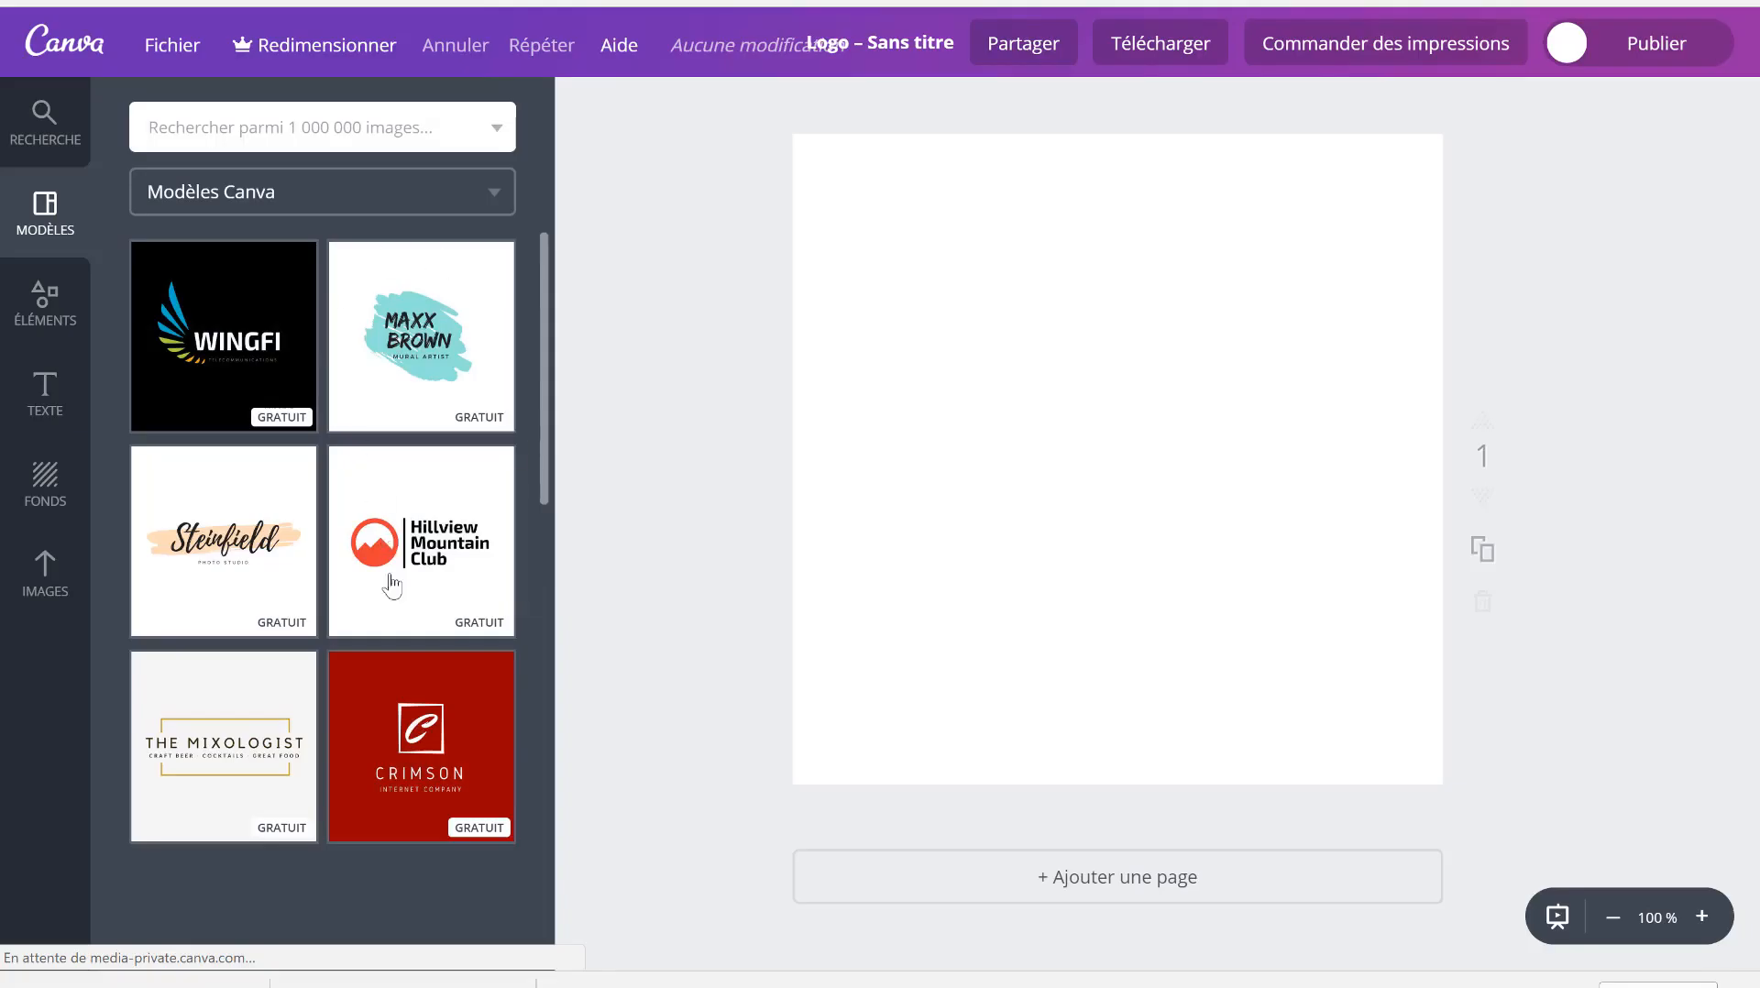
- Apply the free Danshin Realty Group template to the logo page and select its logo group
scroll(391, 601, down, 12)
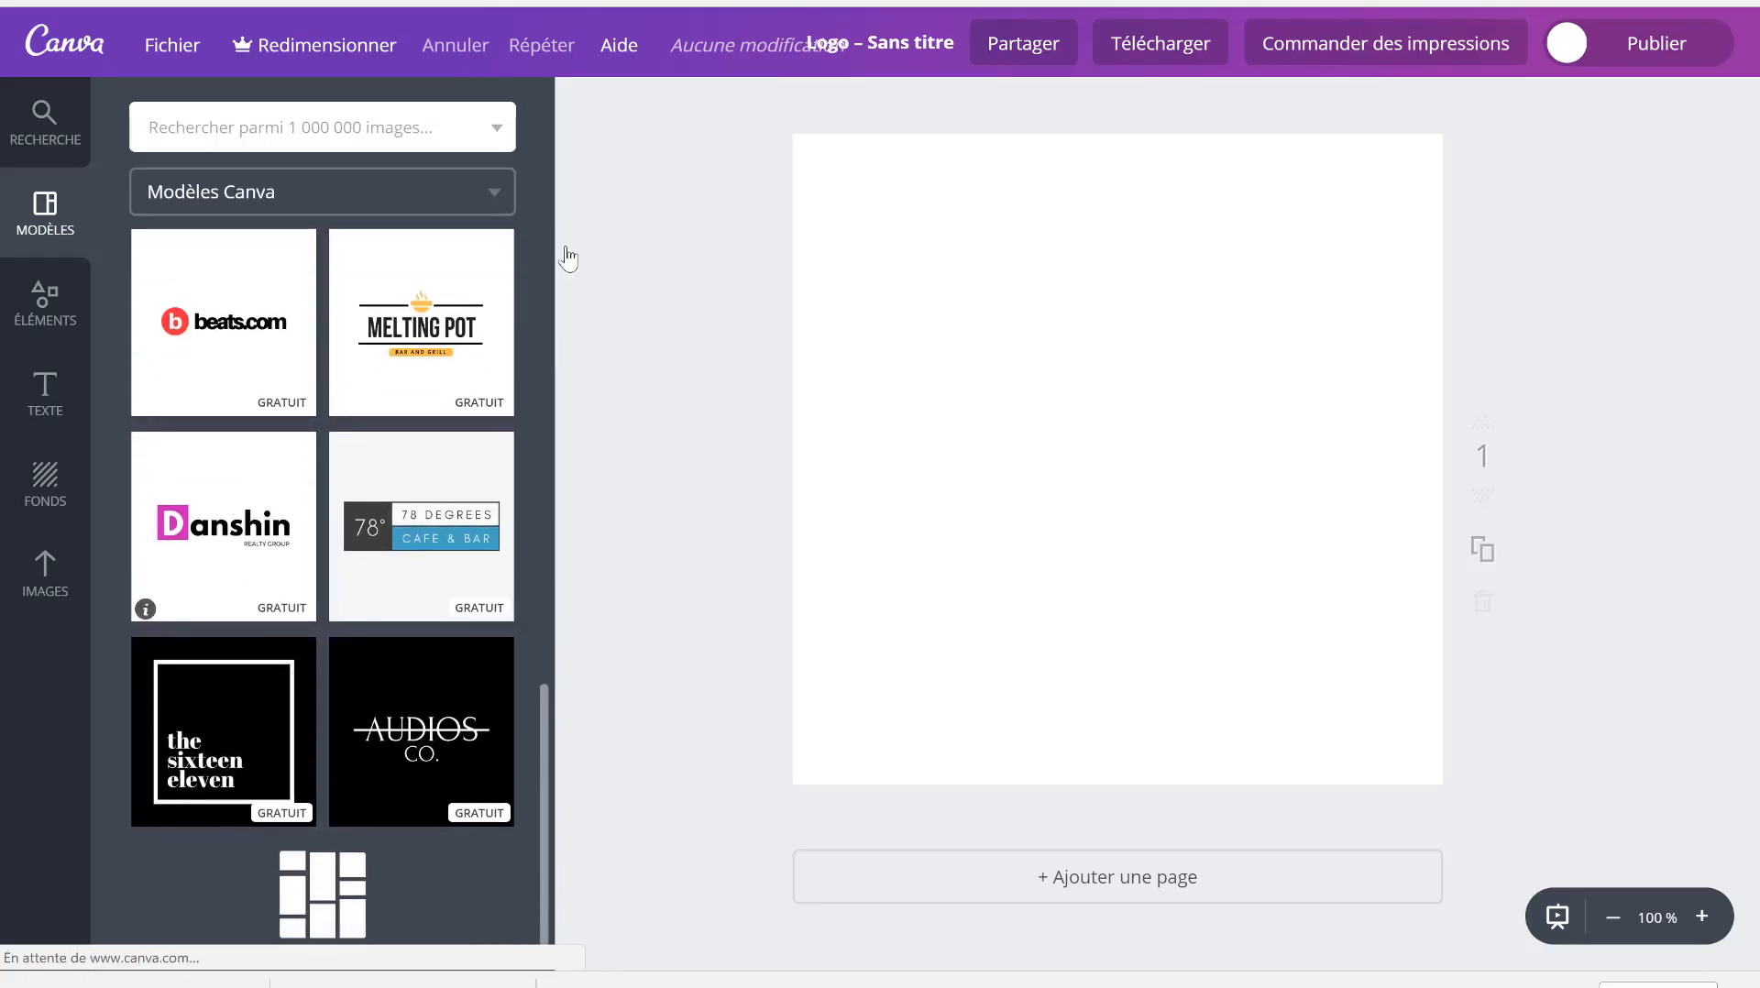
click(288, 495)
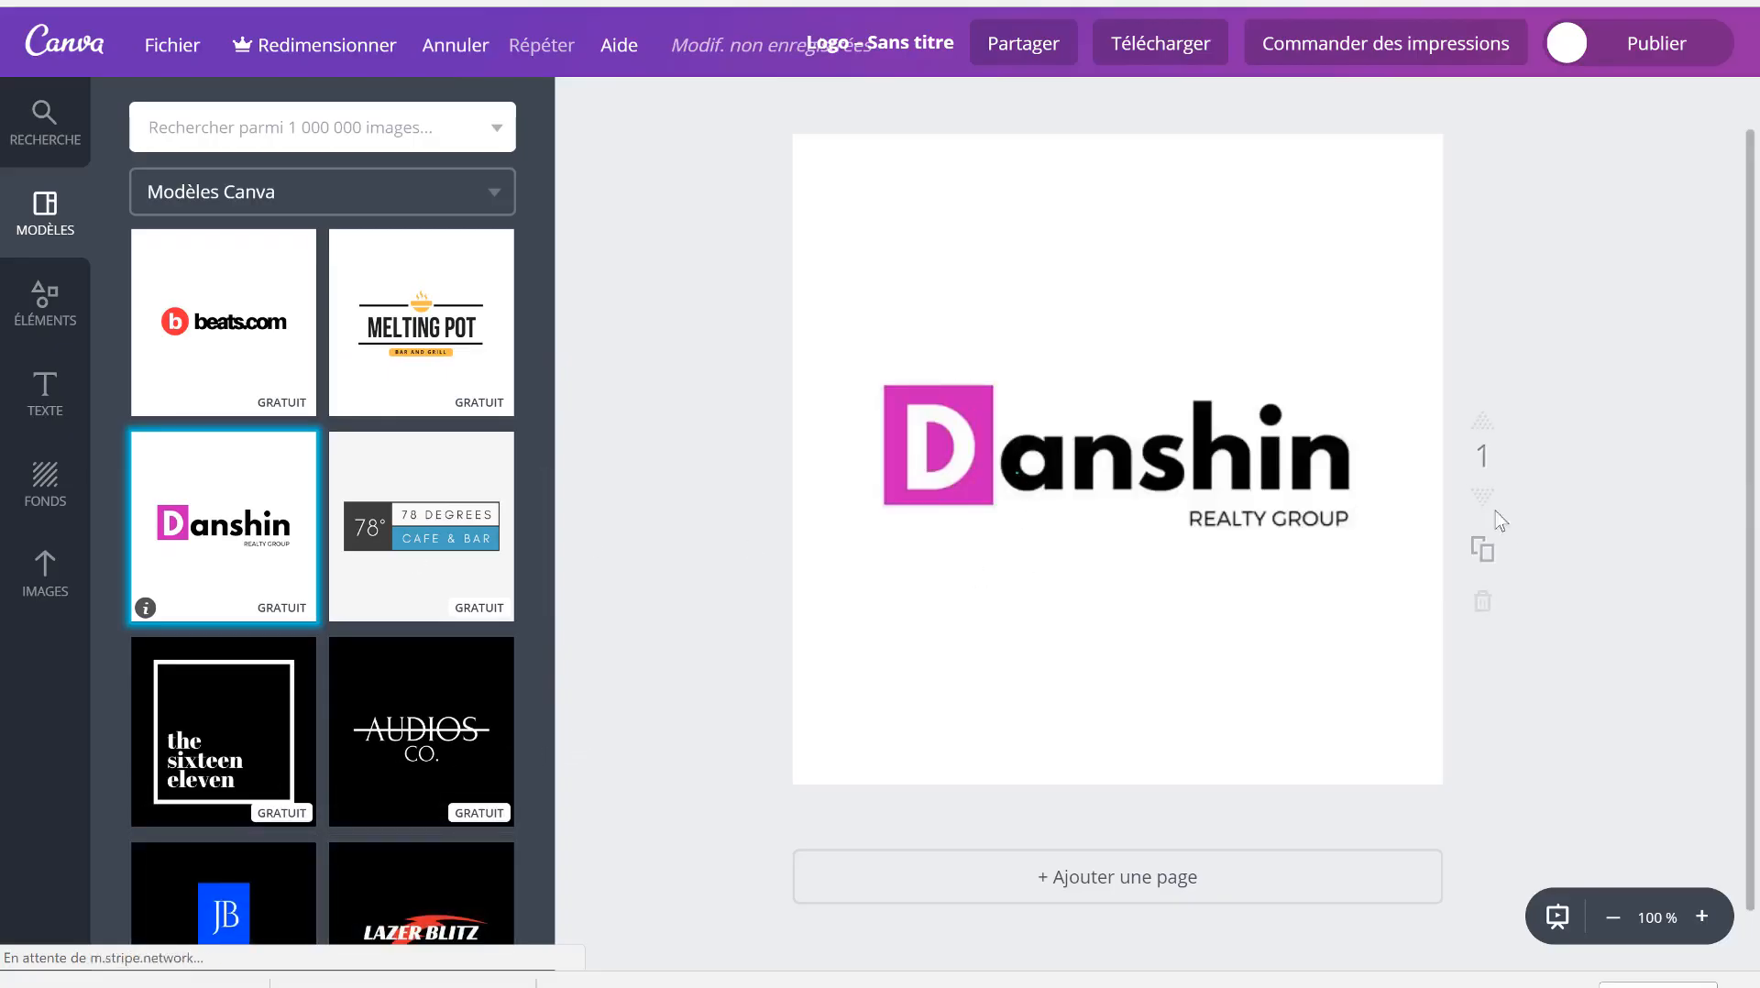
click(1131, 428)
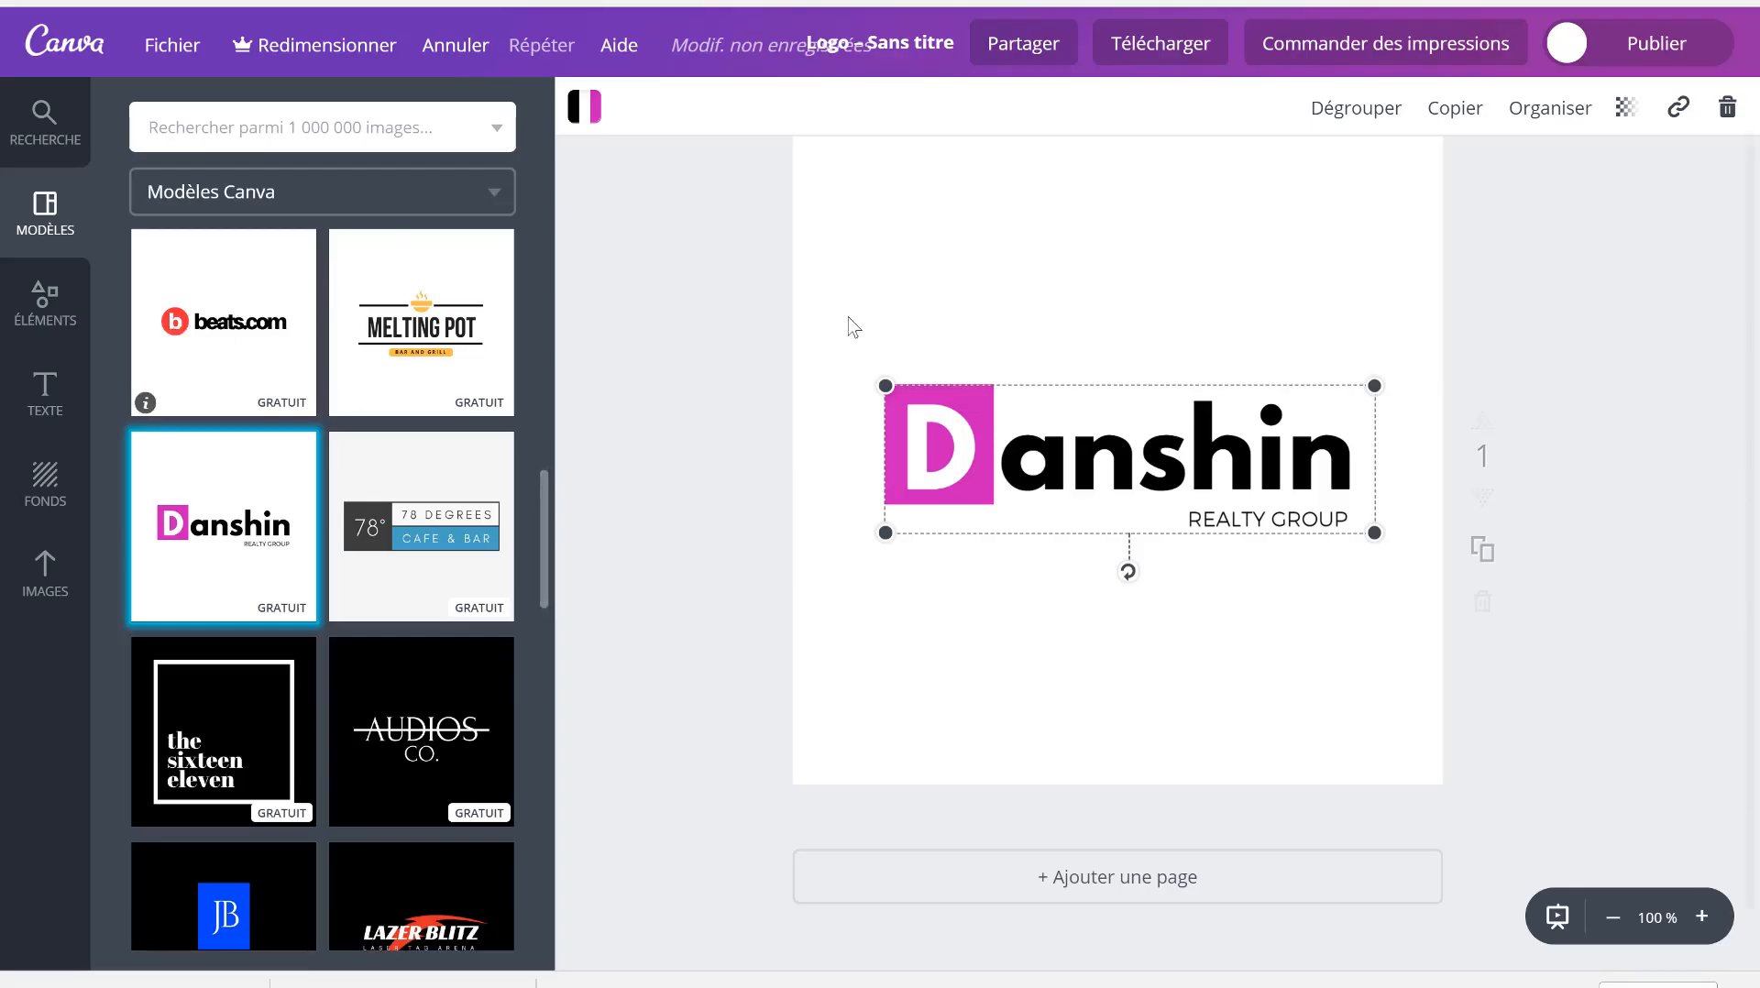
scroll(851, 326, up, 1)
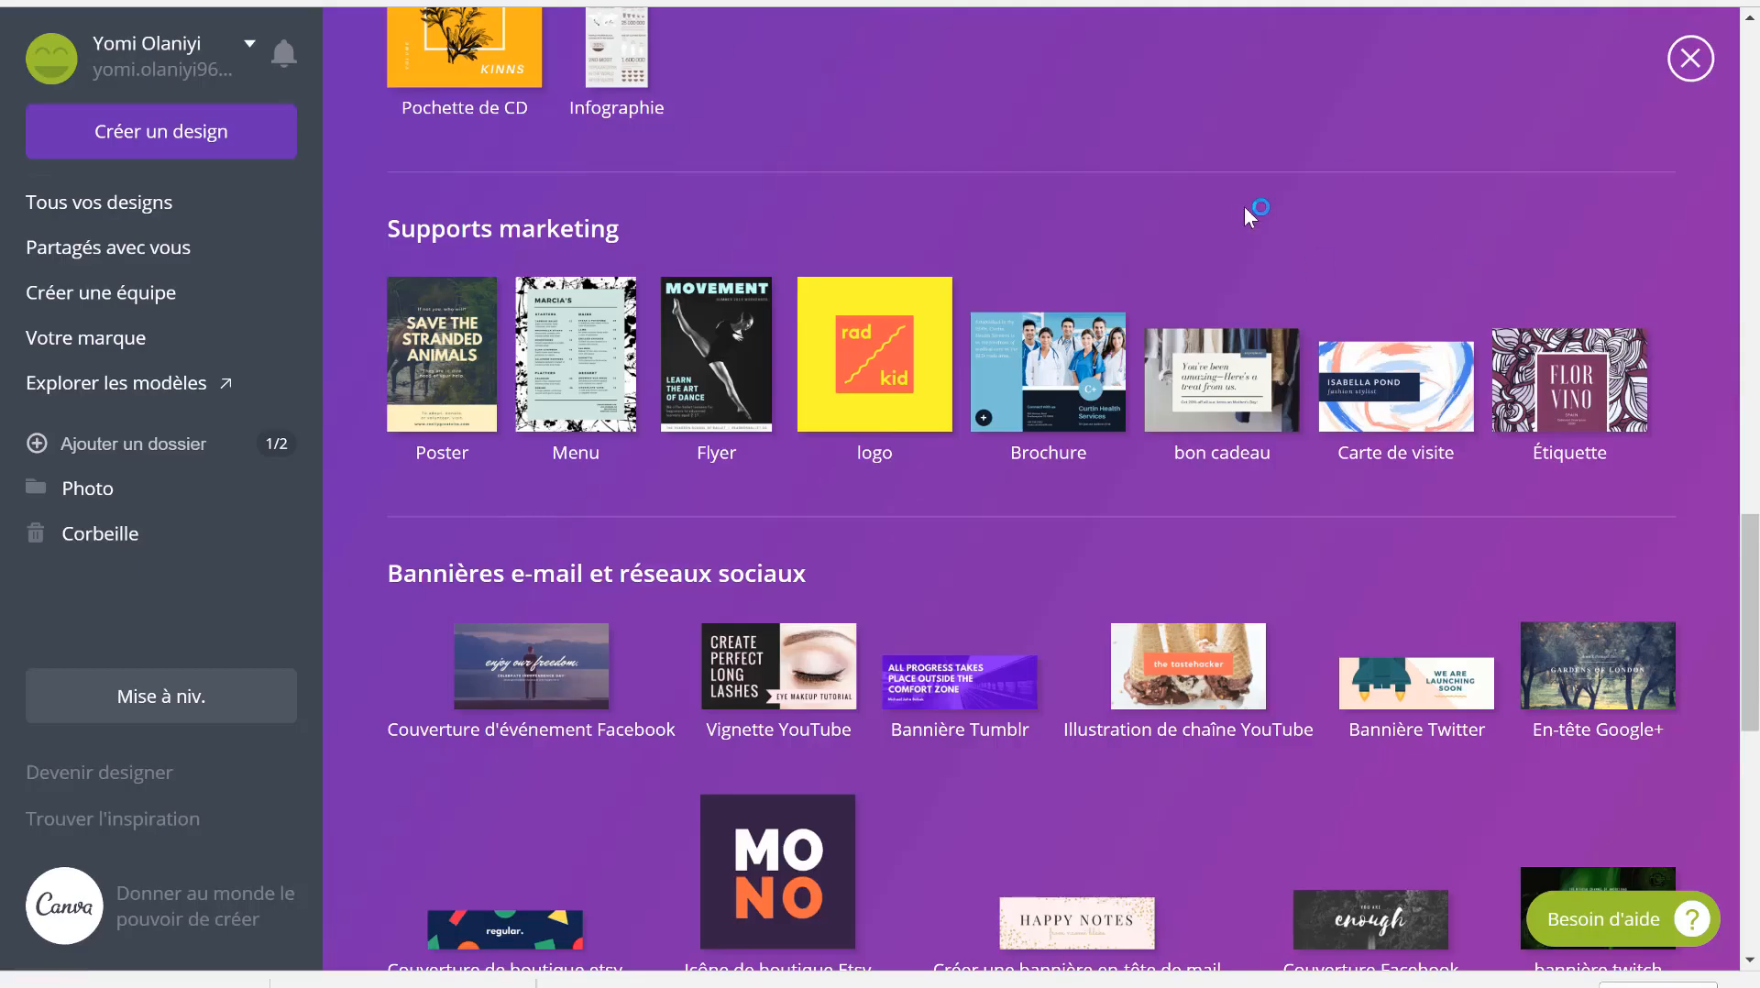
- Create a new blank Canva design with custom dimensions of 400 × 100 px
scroll(1245, 205, up, 10)
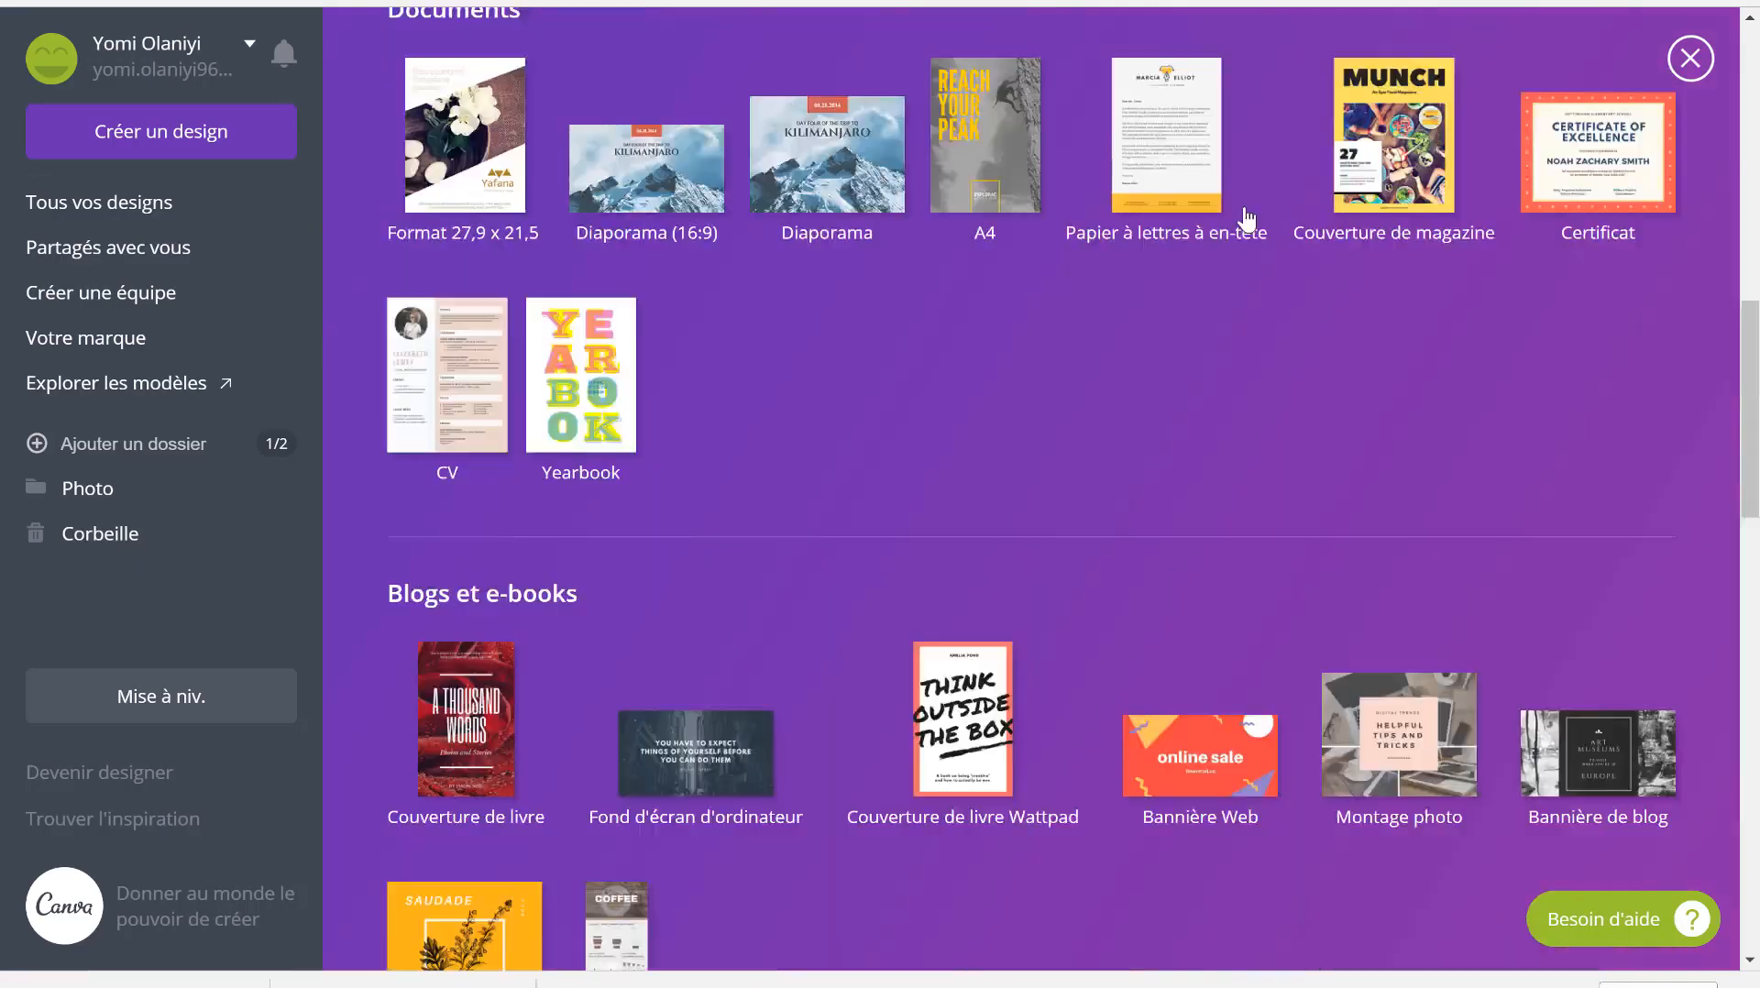
click(1494, 64)
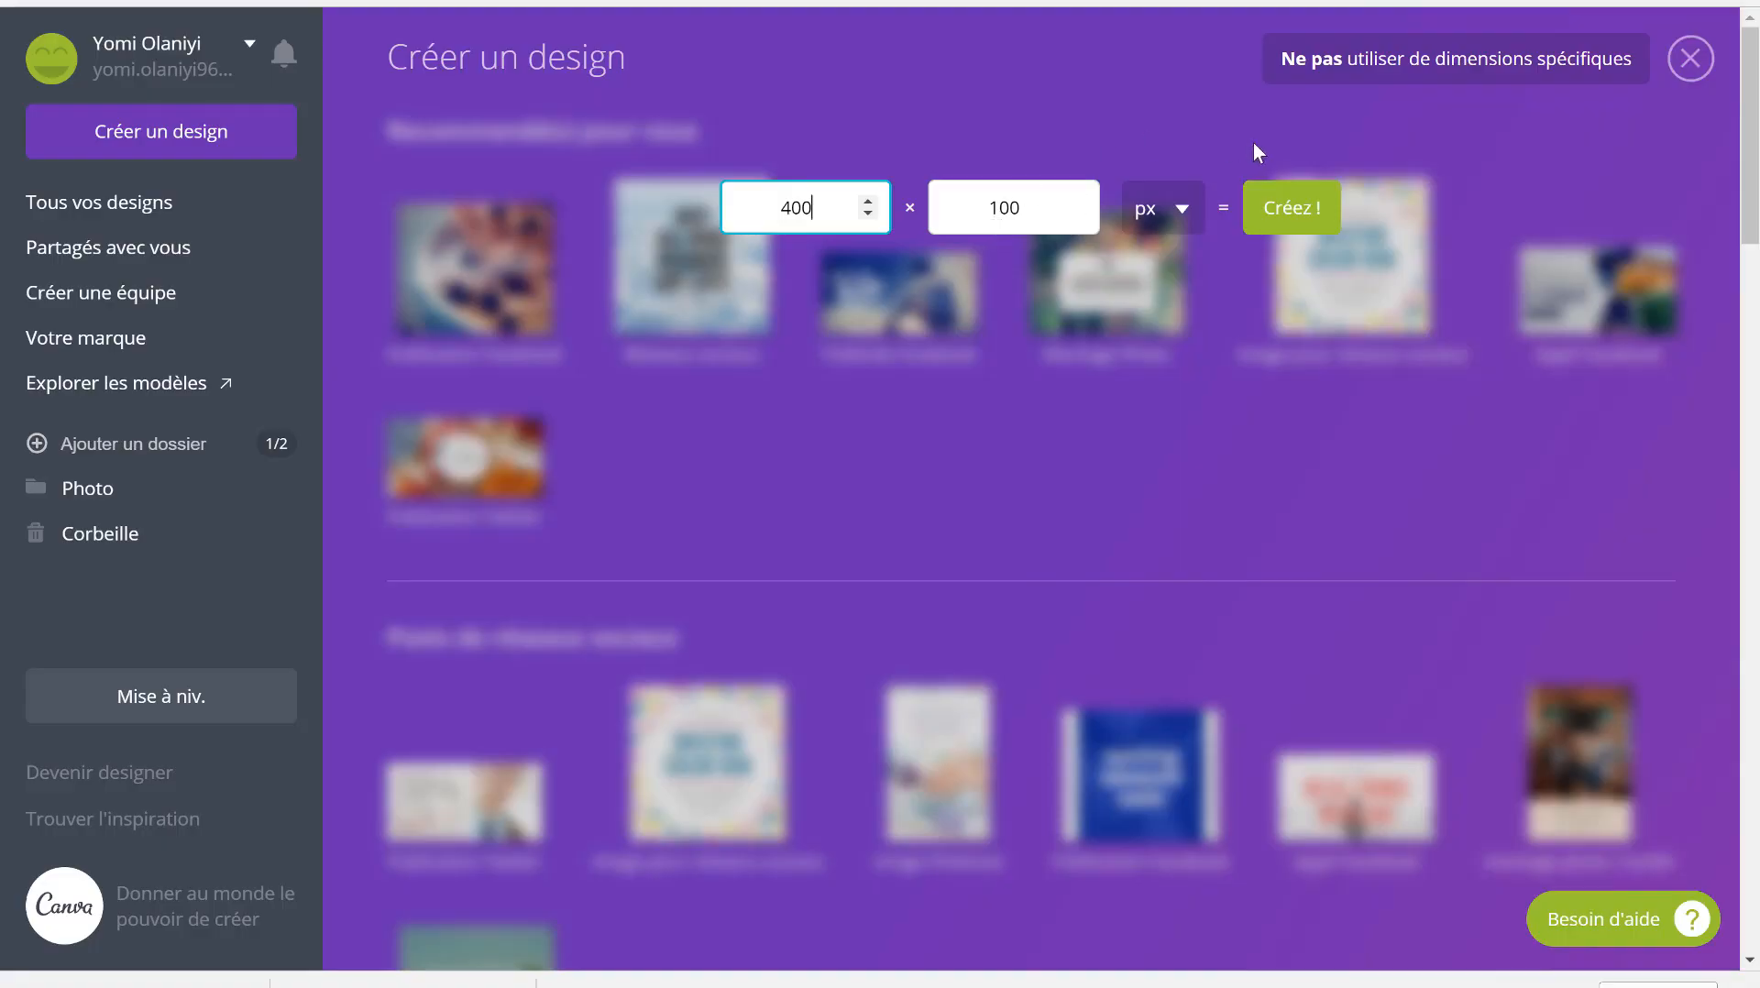
click(1277, 213)
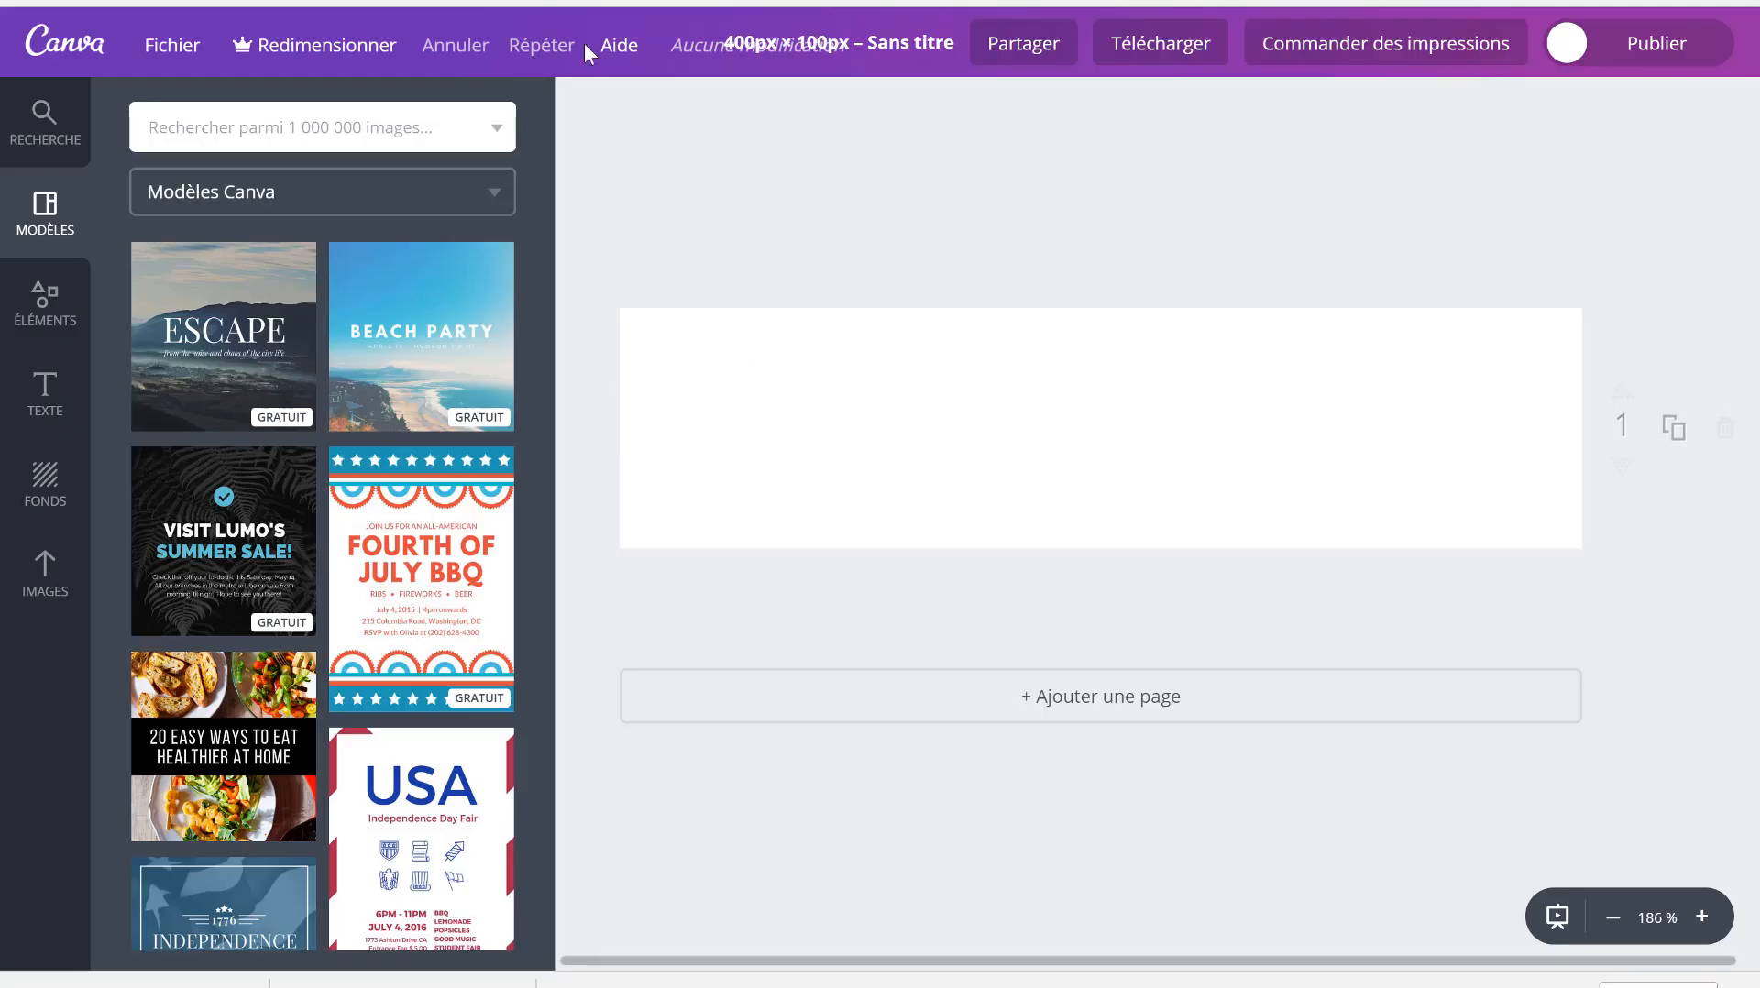
- Add a heading to the 400 × 100 px design and change its text to KOOKA
click(37, 399)
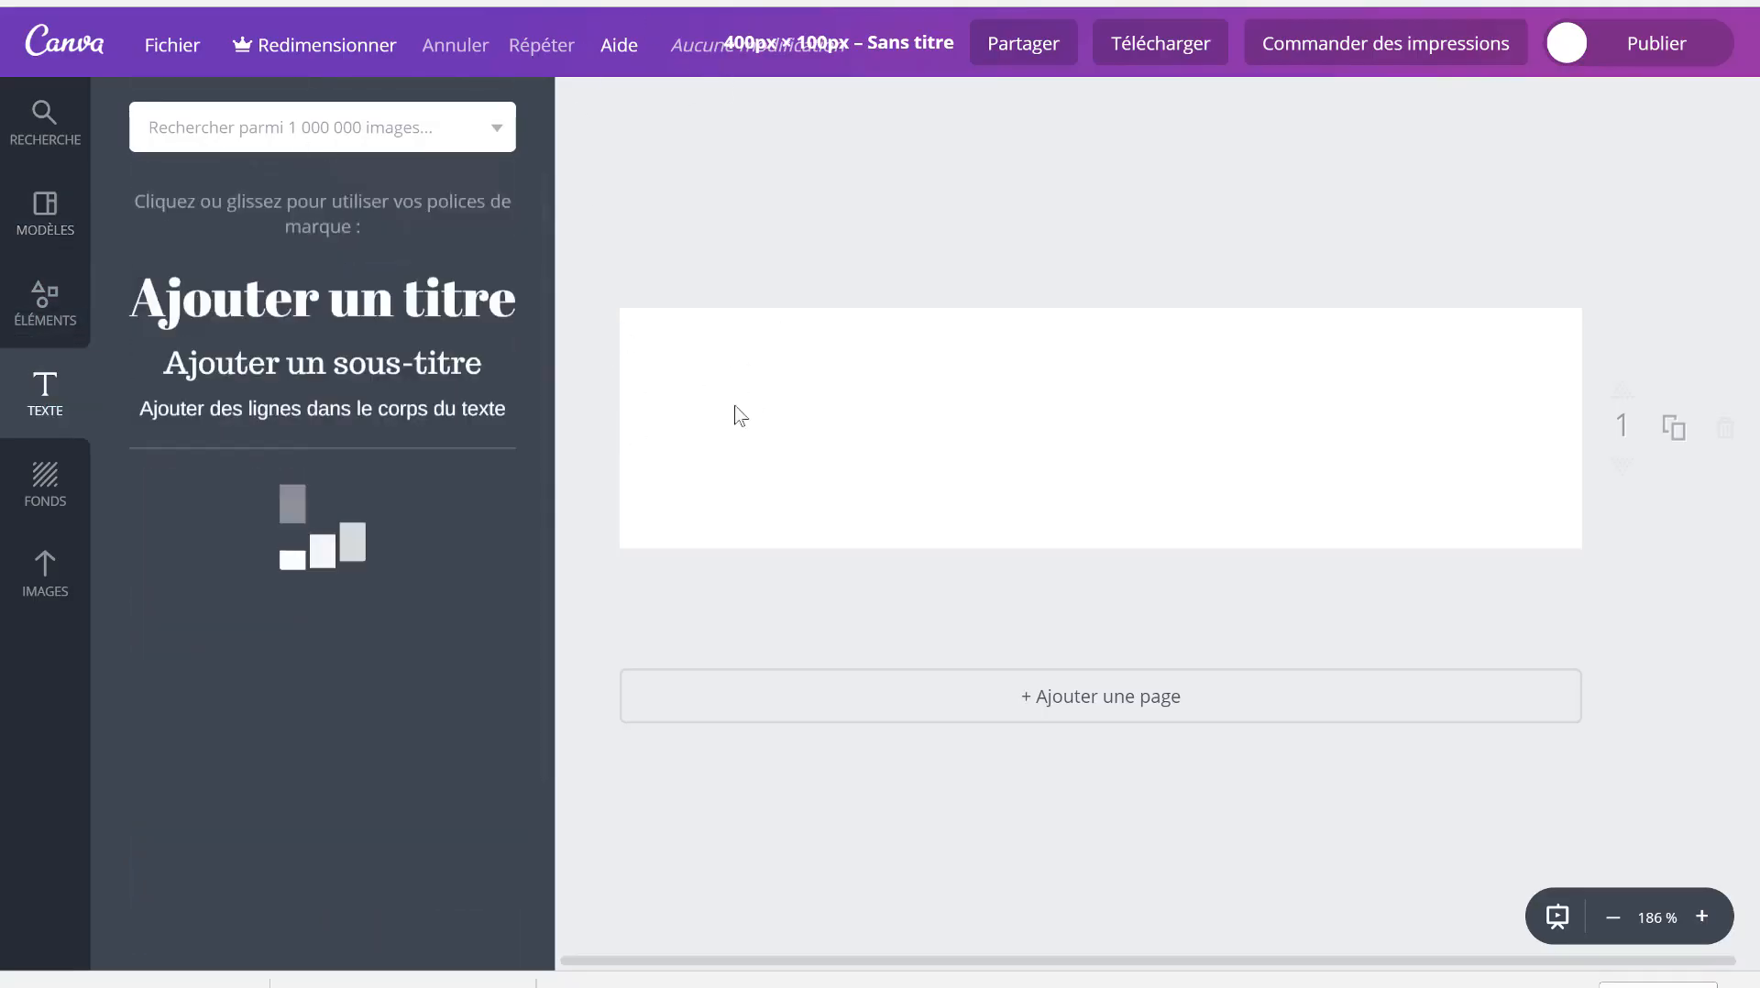
click(349, 292)
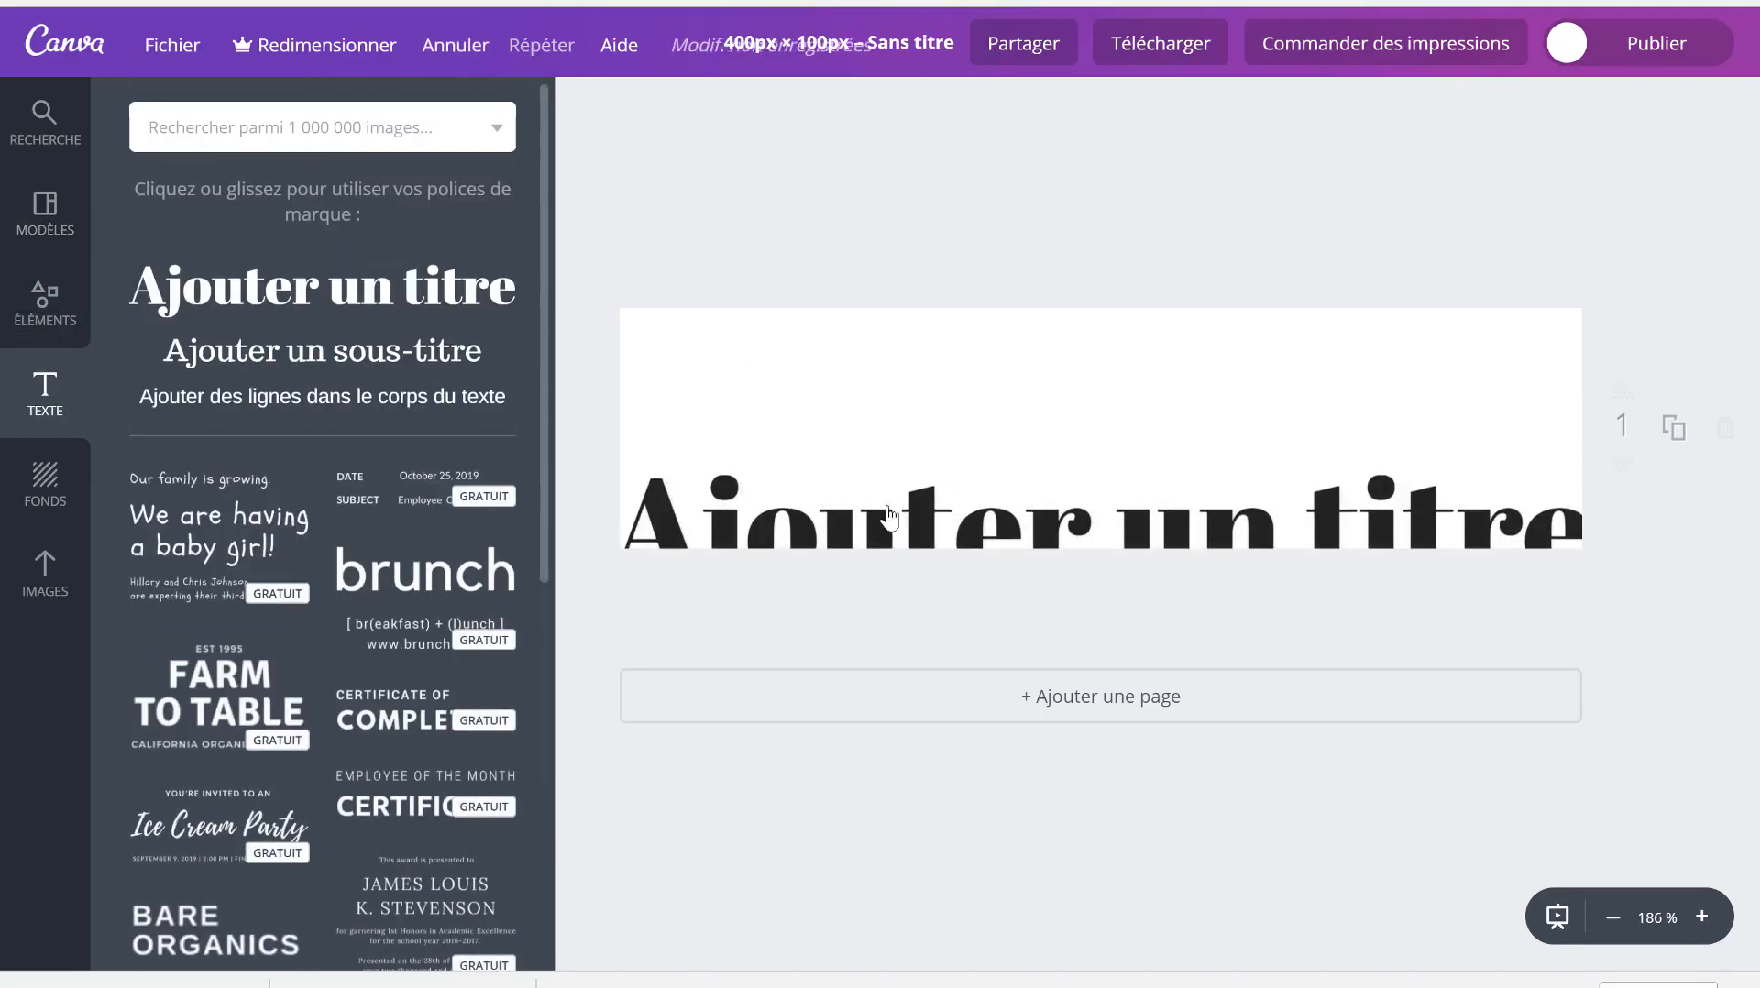
click(863, 509)
click(866, 509)
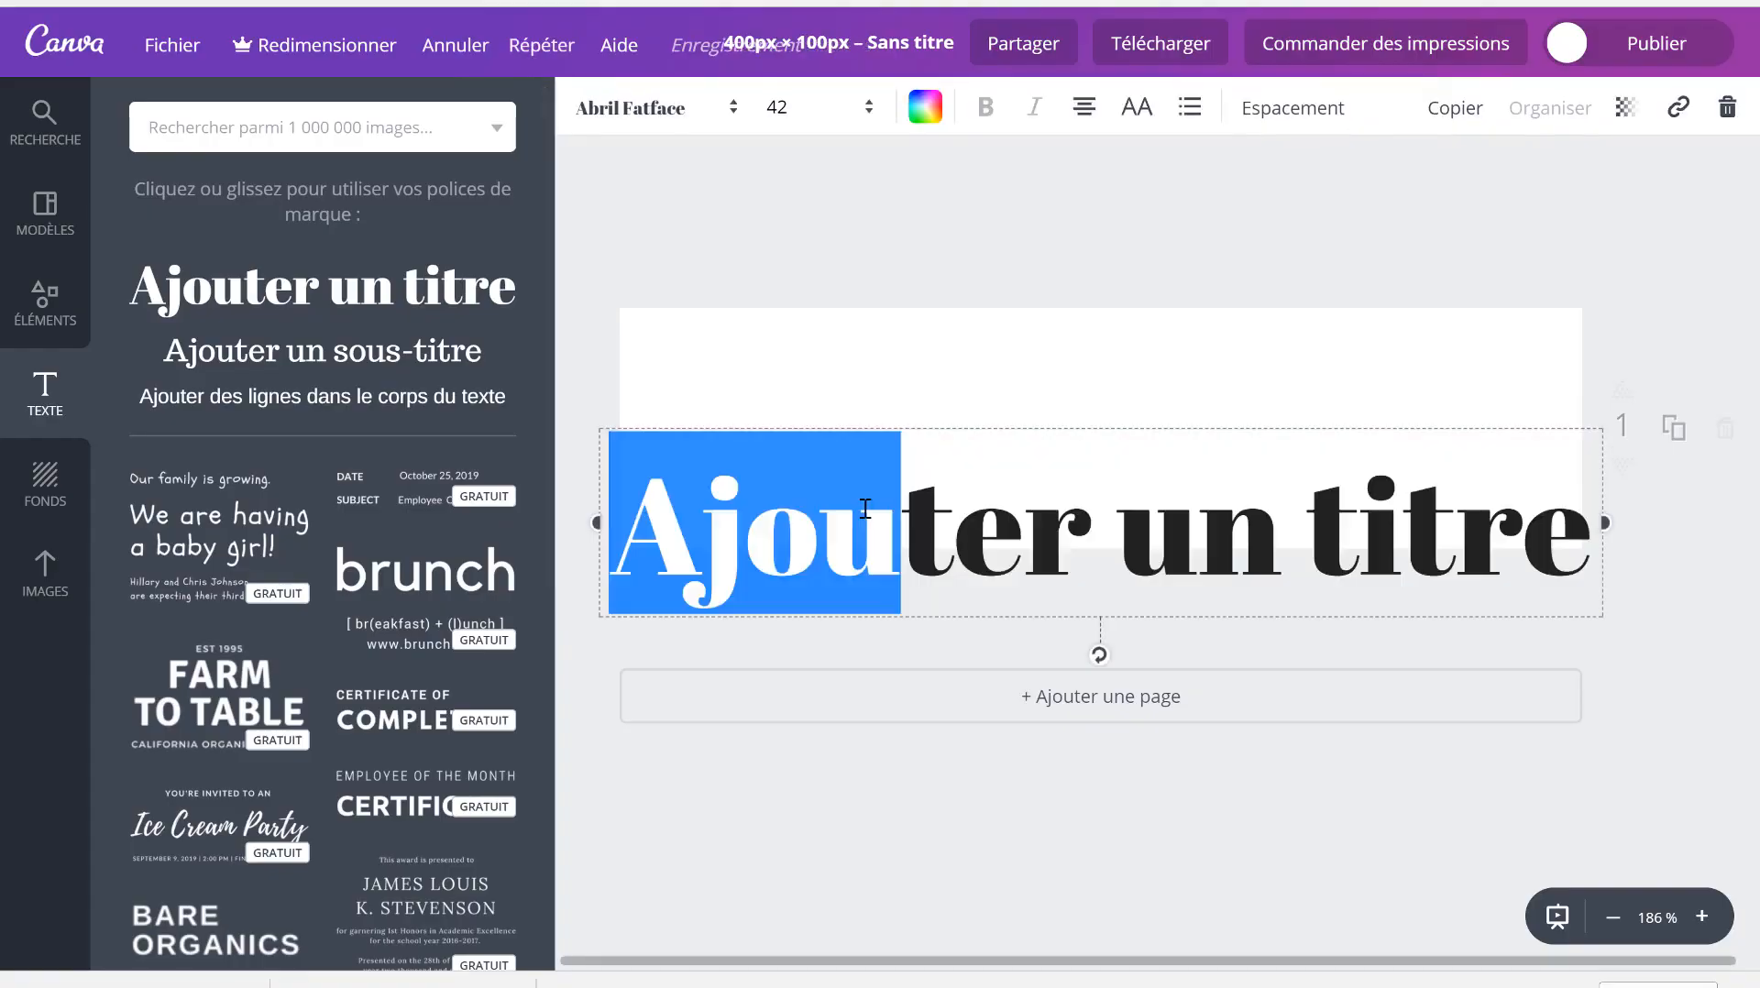
text(K)
key(ctrl+a)
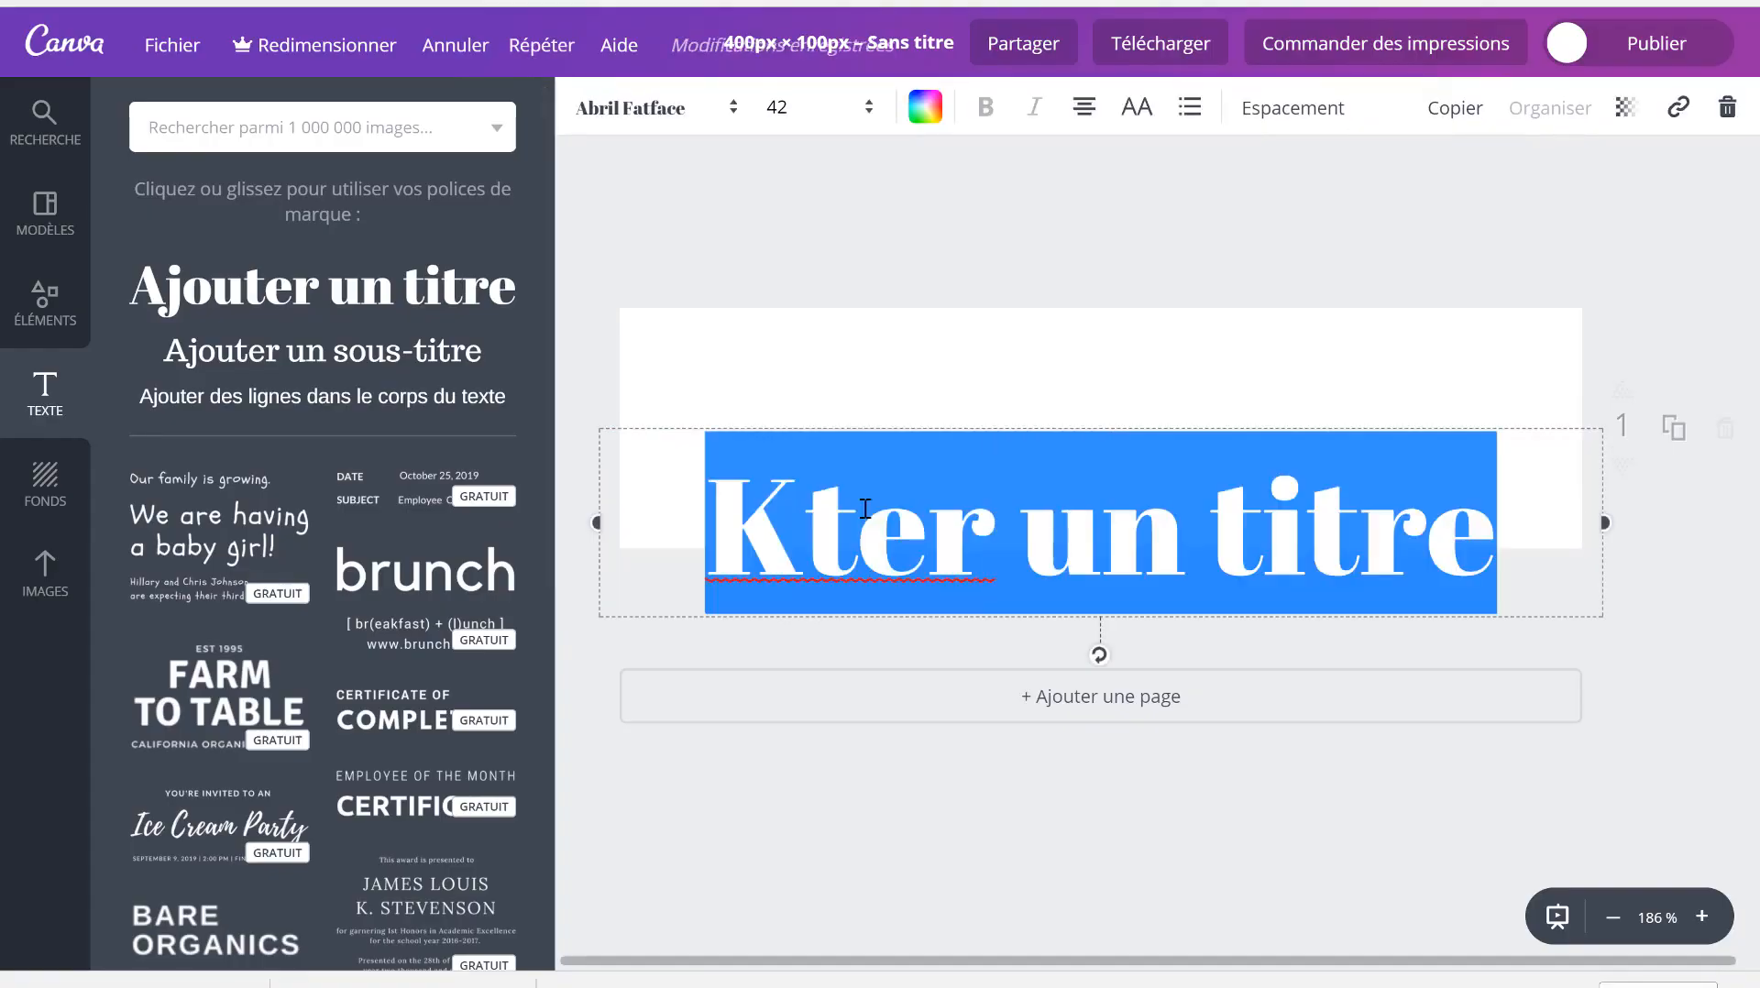
text(KOOKA)
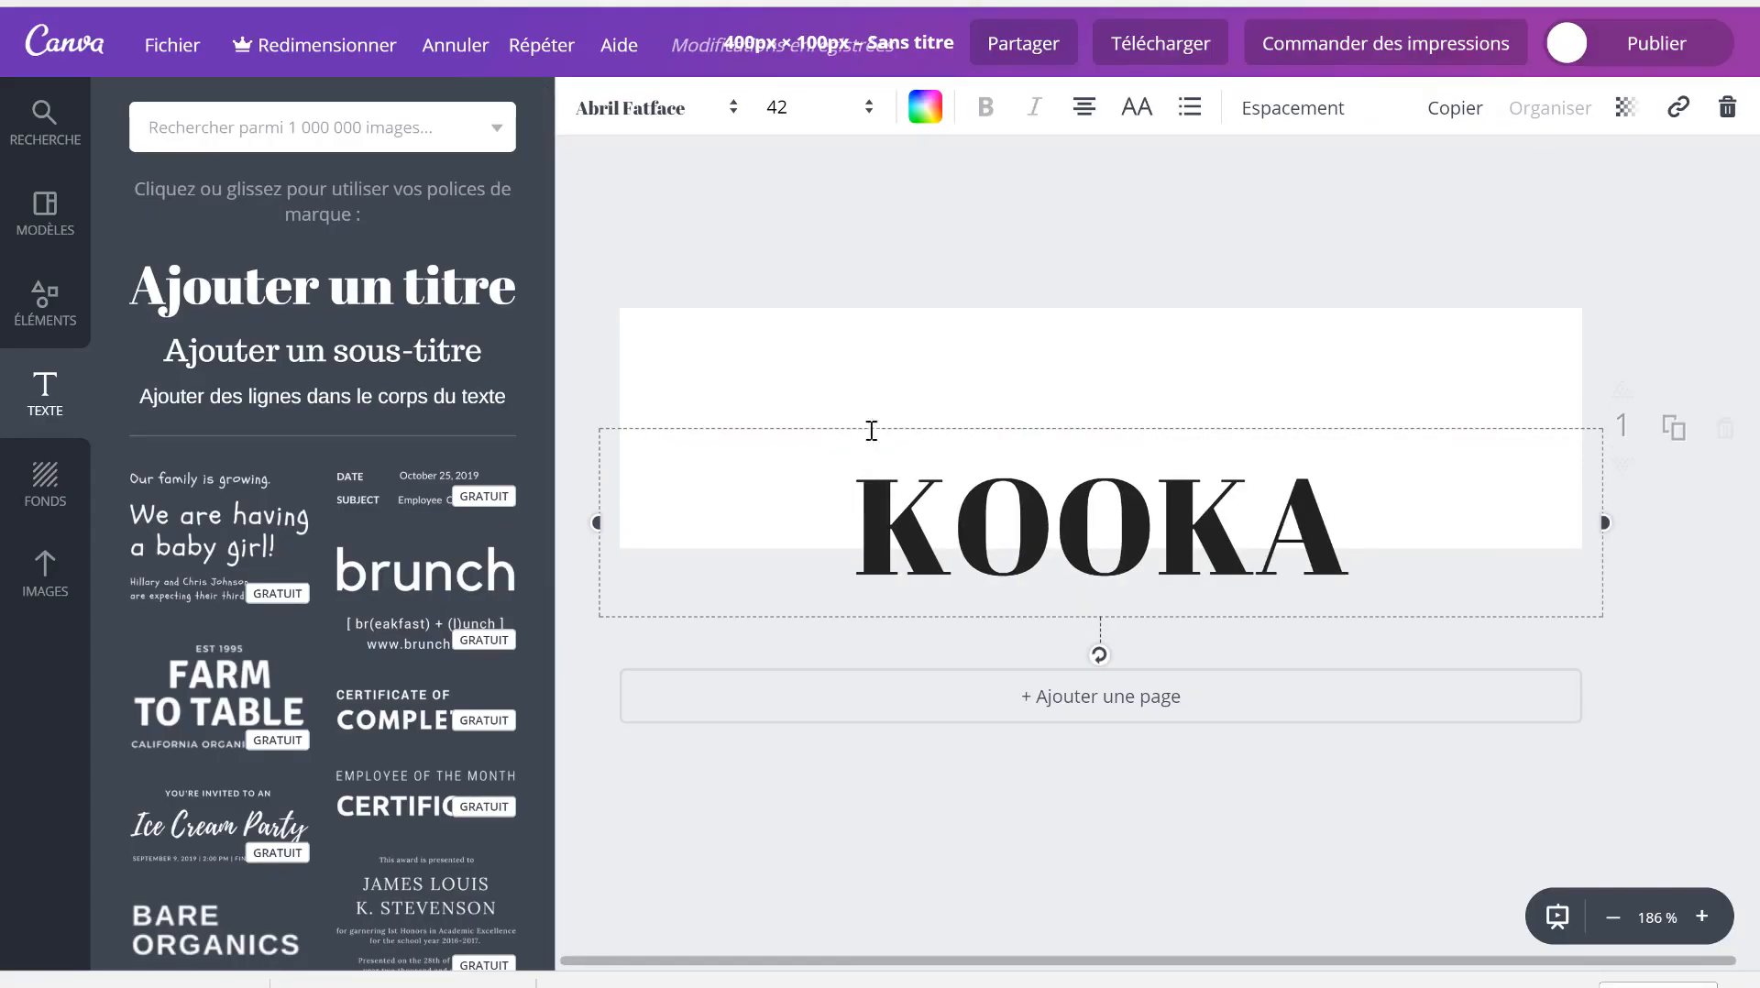
click(892, 365)
- Add a second heading reading MAKEUP and move it above and right of KOOKA
click(321, 296)
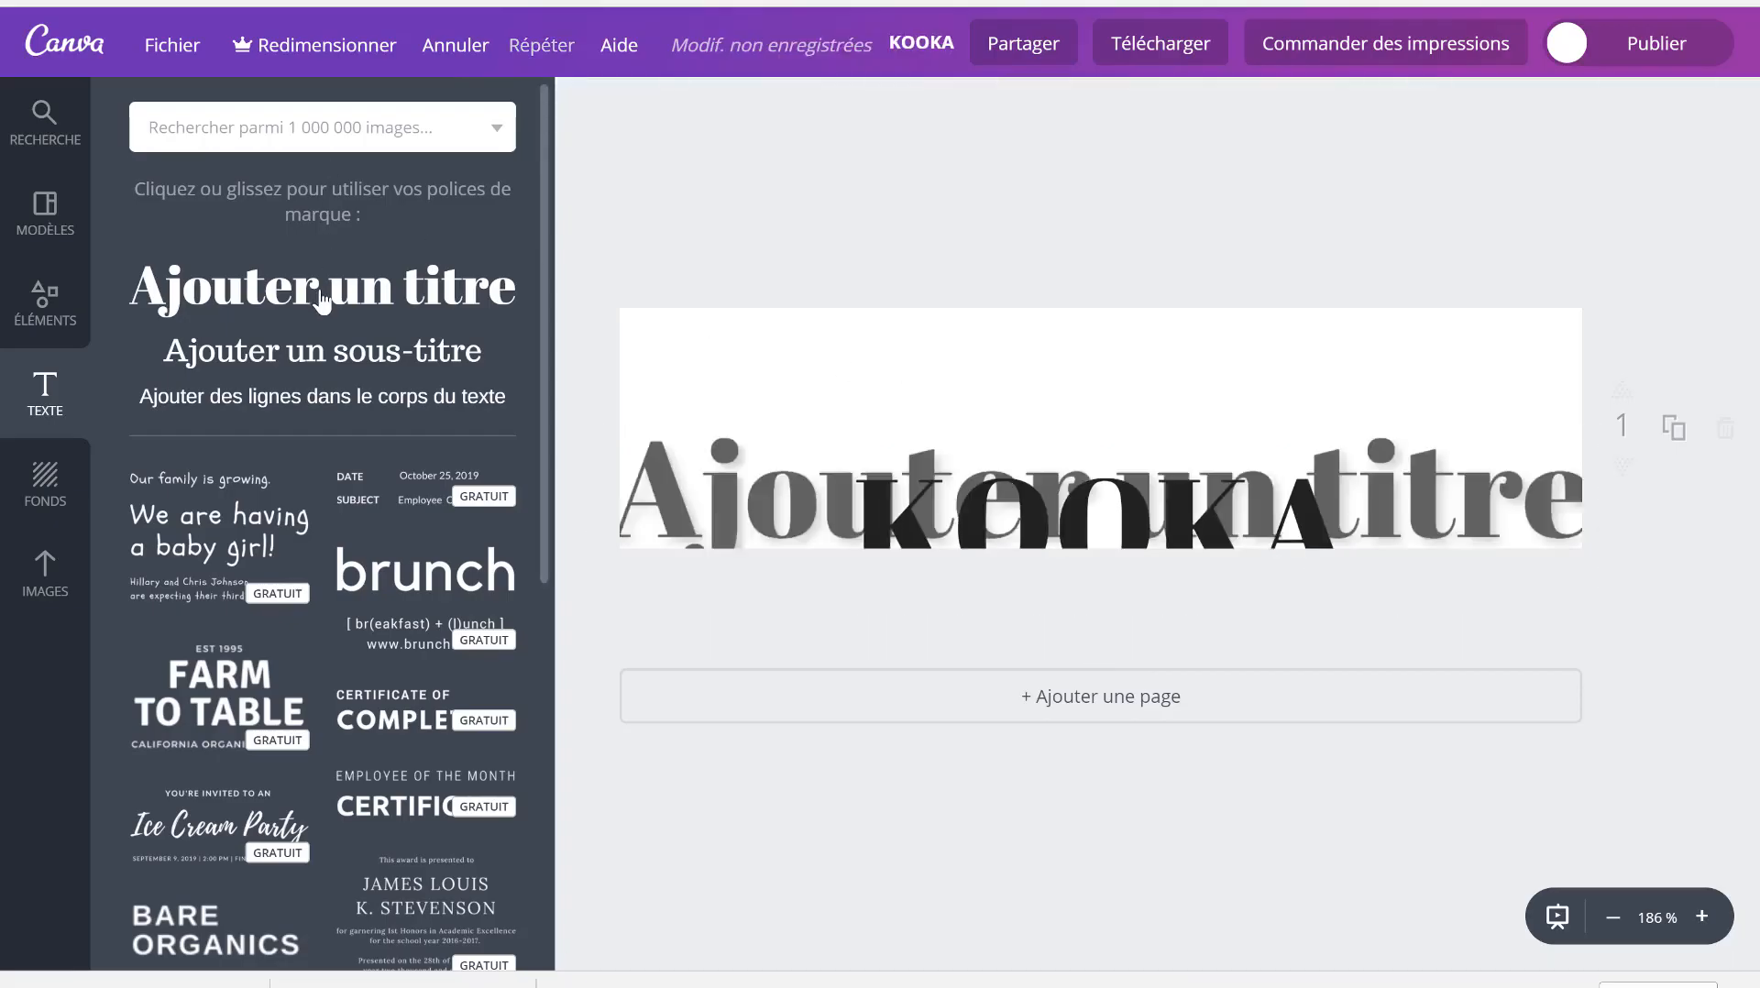
triple_click(679, 501)
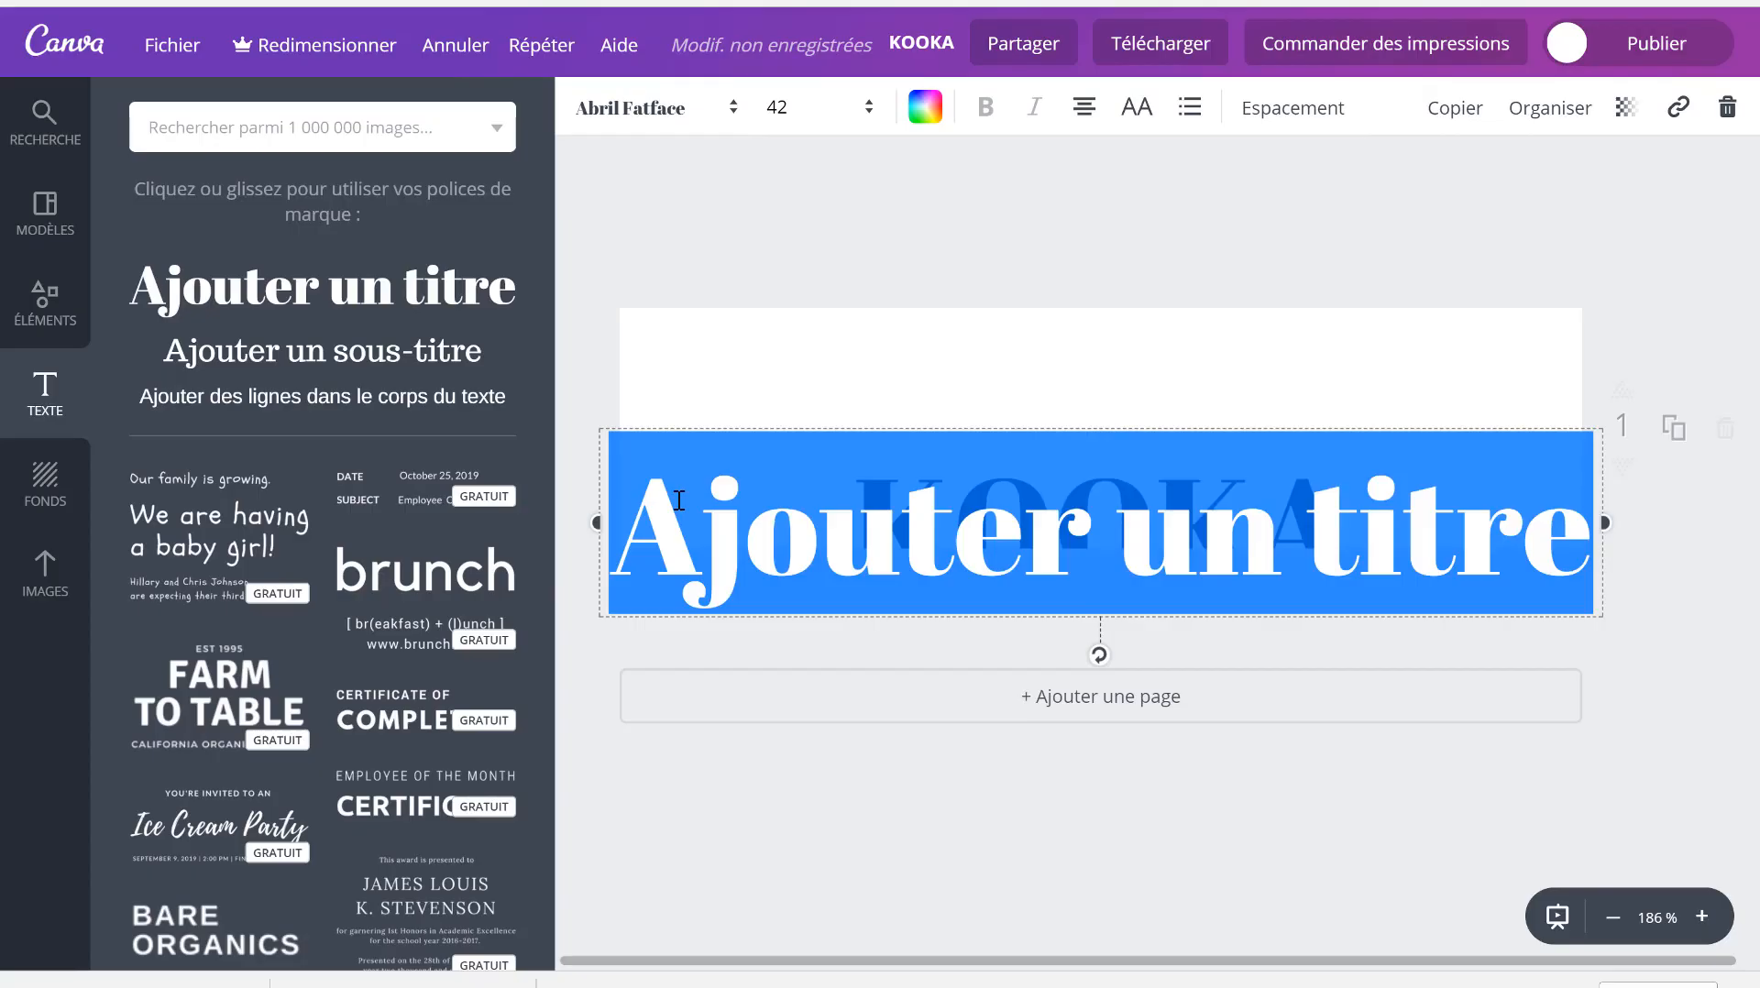
text(MAKEUP)
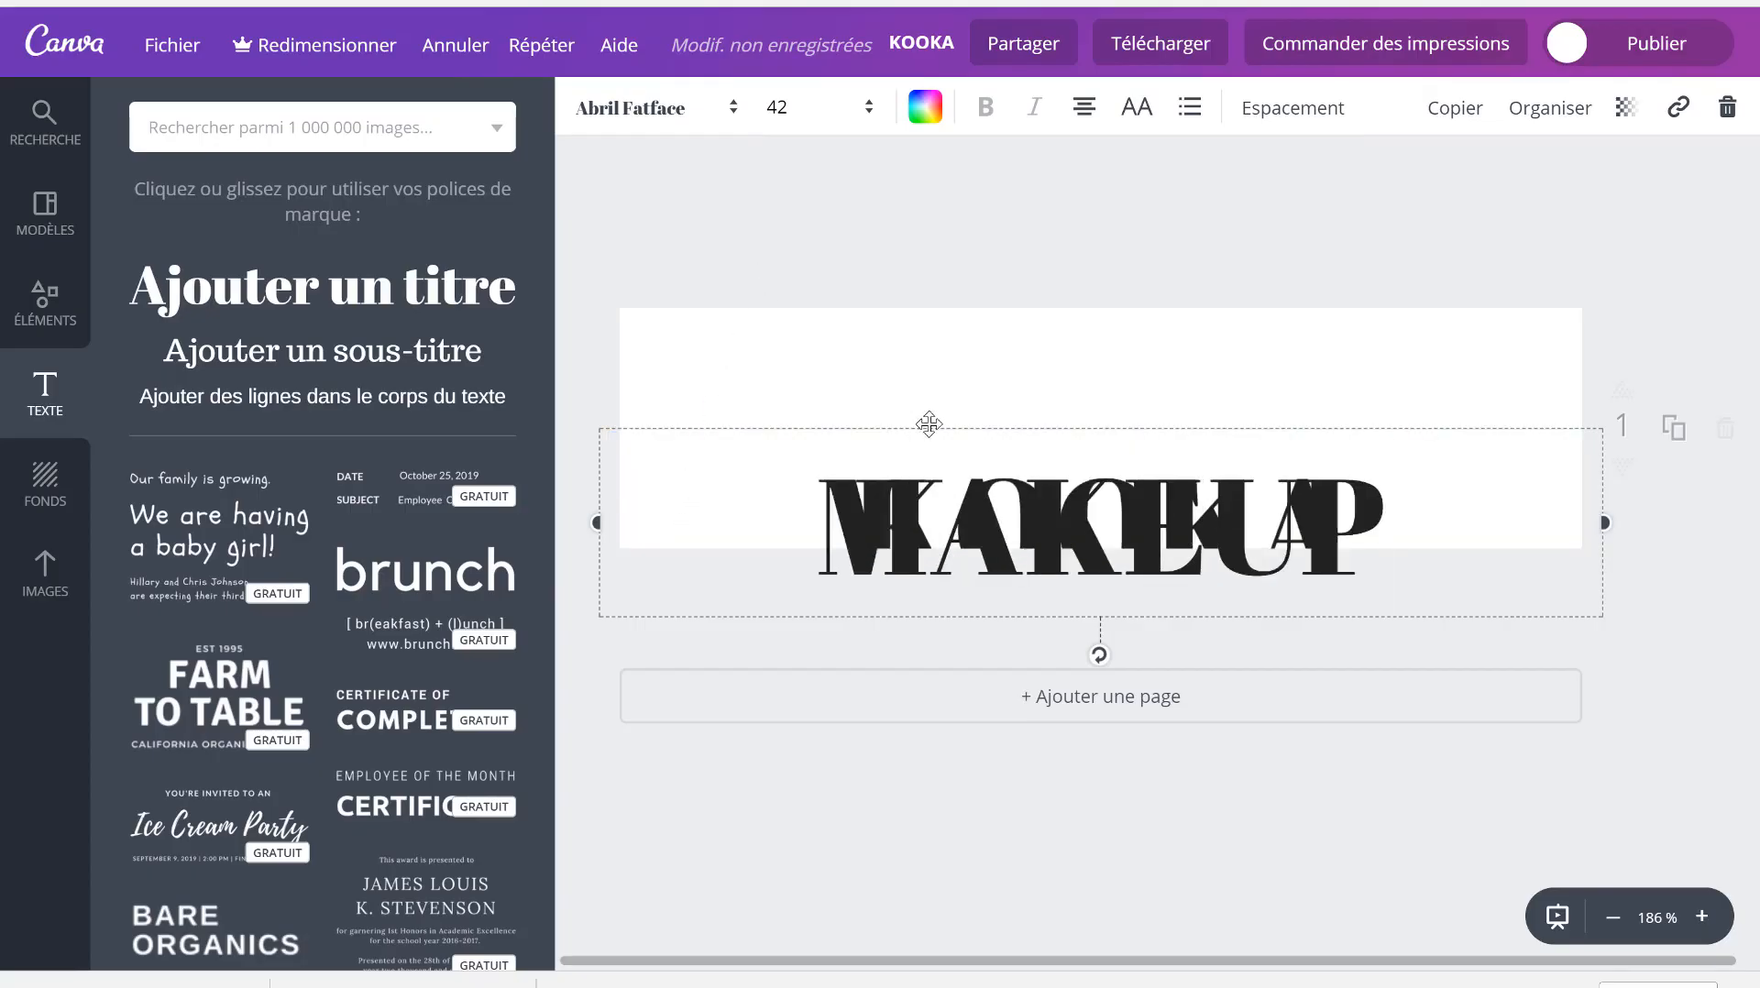
drag(928, 421, 1121, 343)
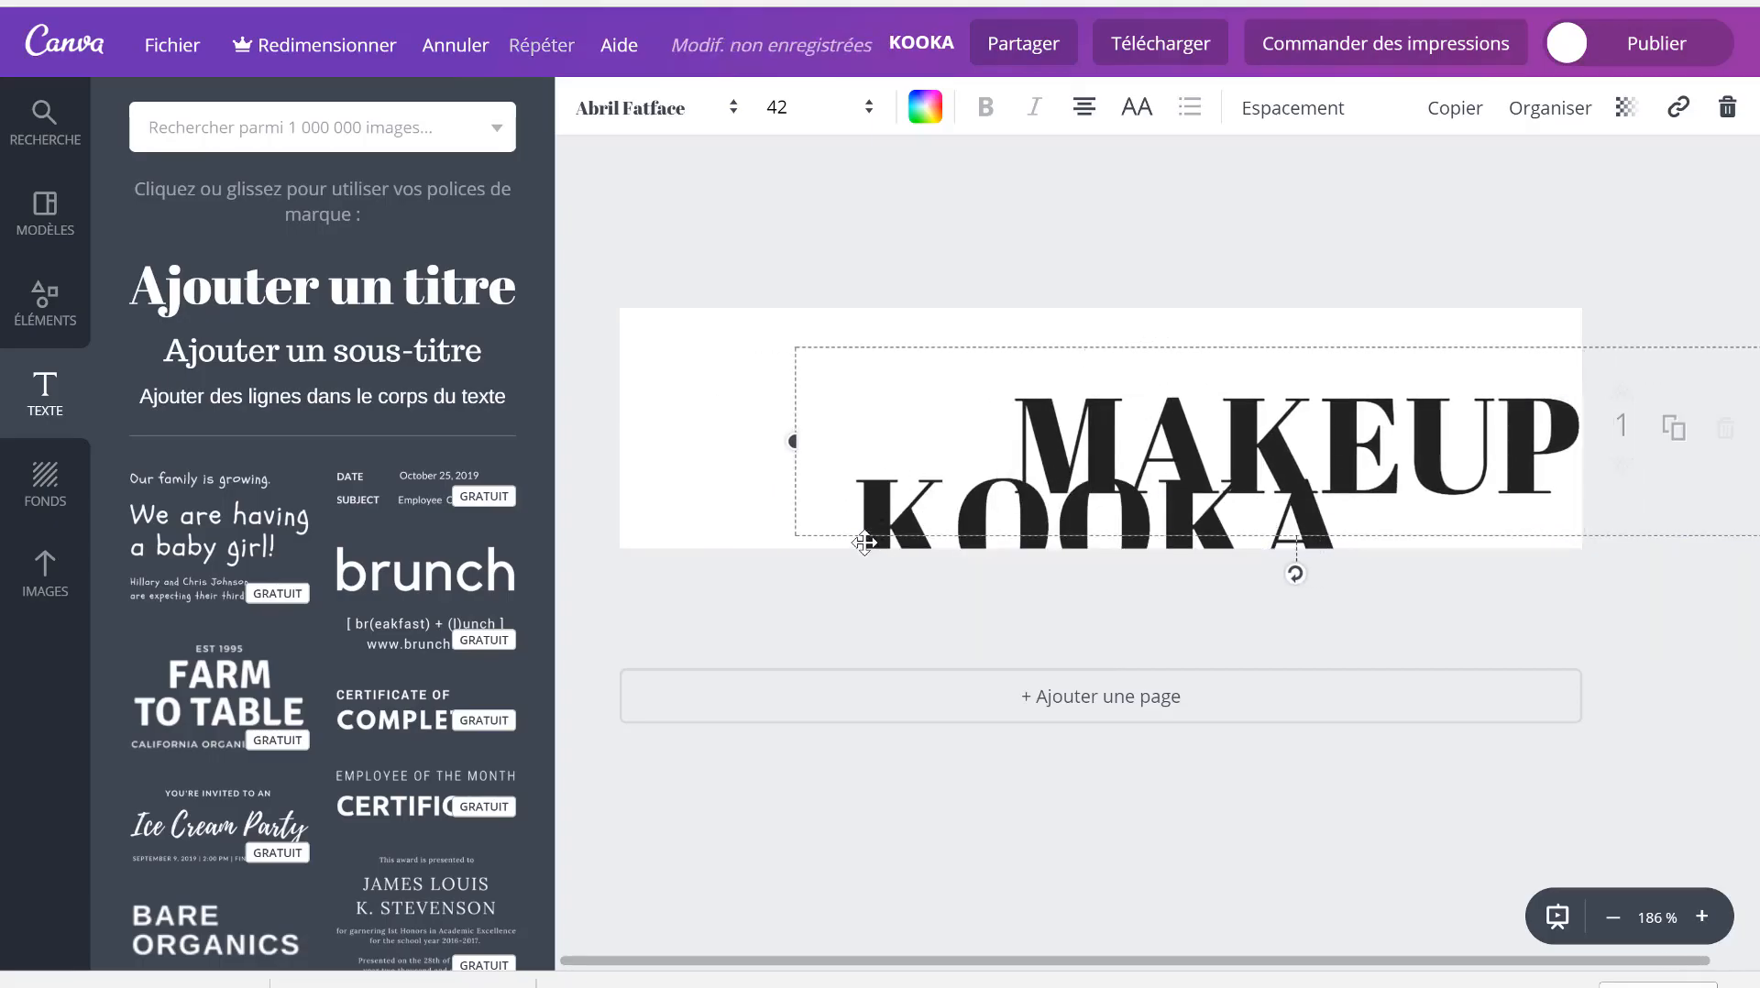
click(739, 656)
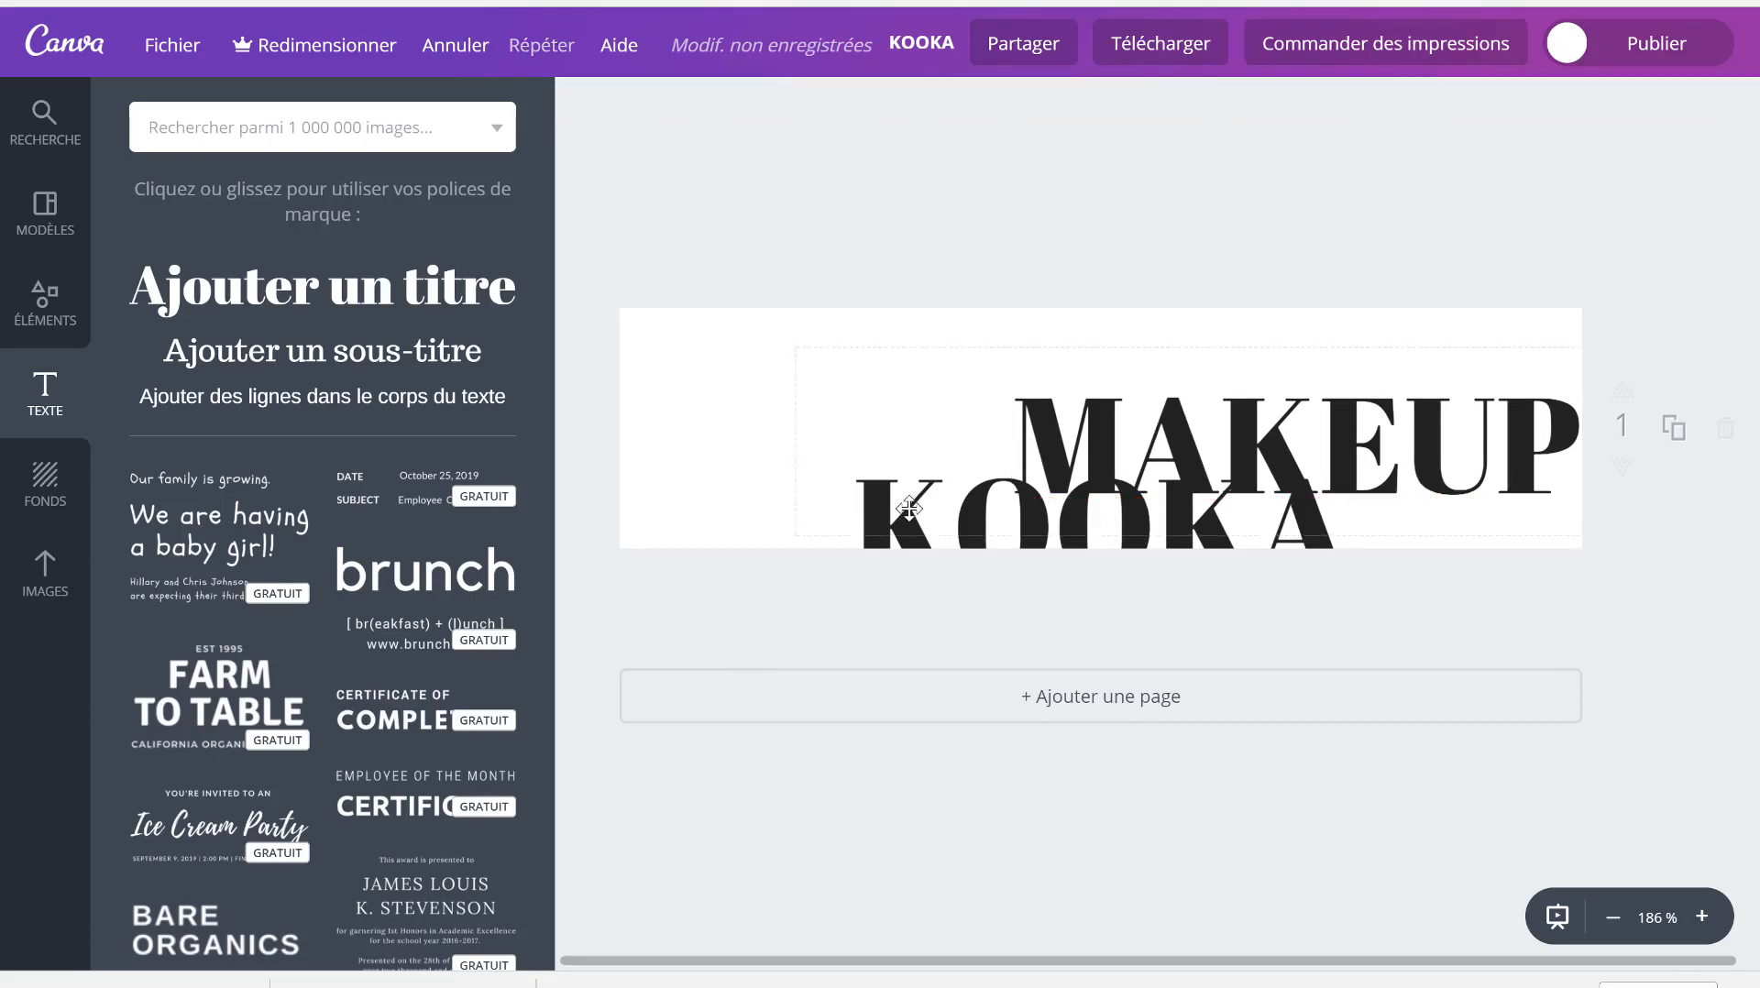
double_click(1079, 376)
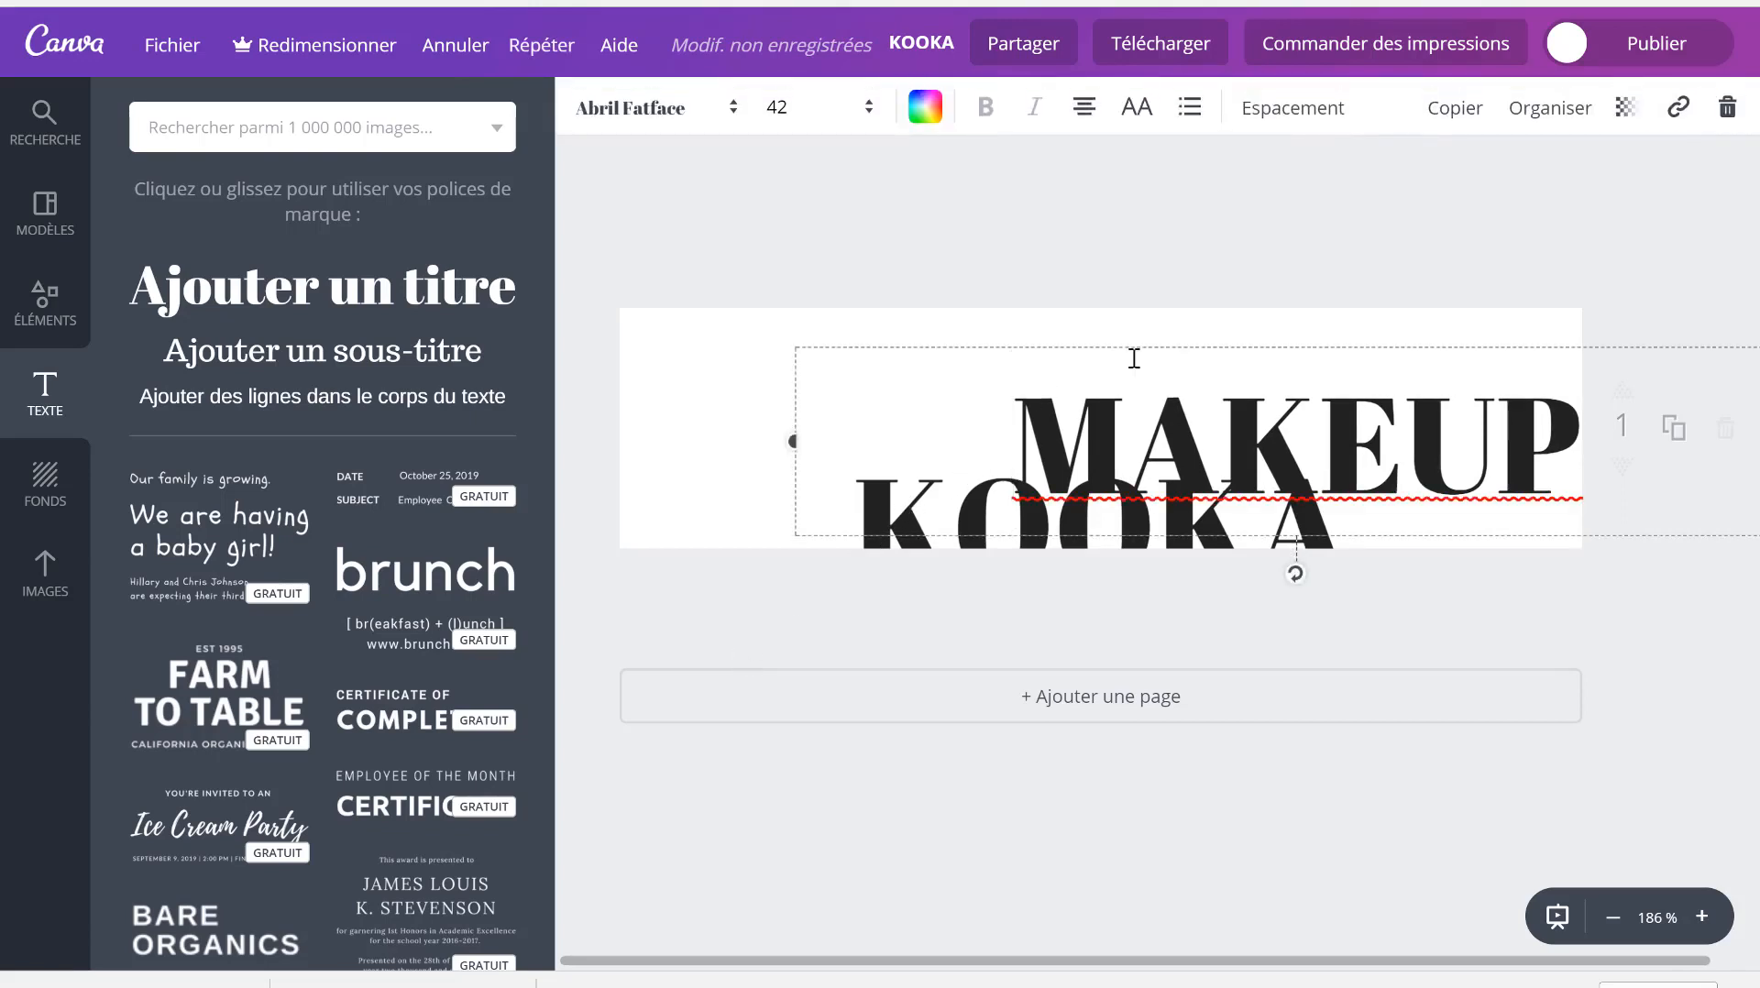
click(692, 108)
- Set MAKEUP in the CODE font and reposition it toward the top right
scroll(683, 504, down, 6)
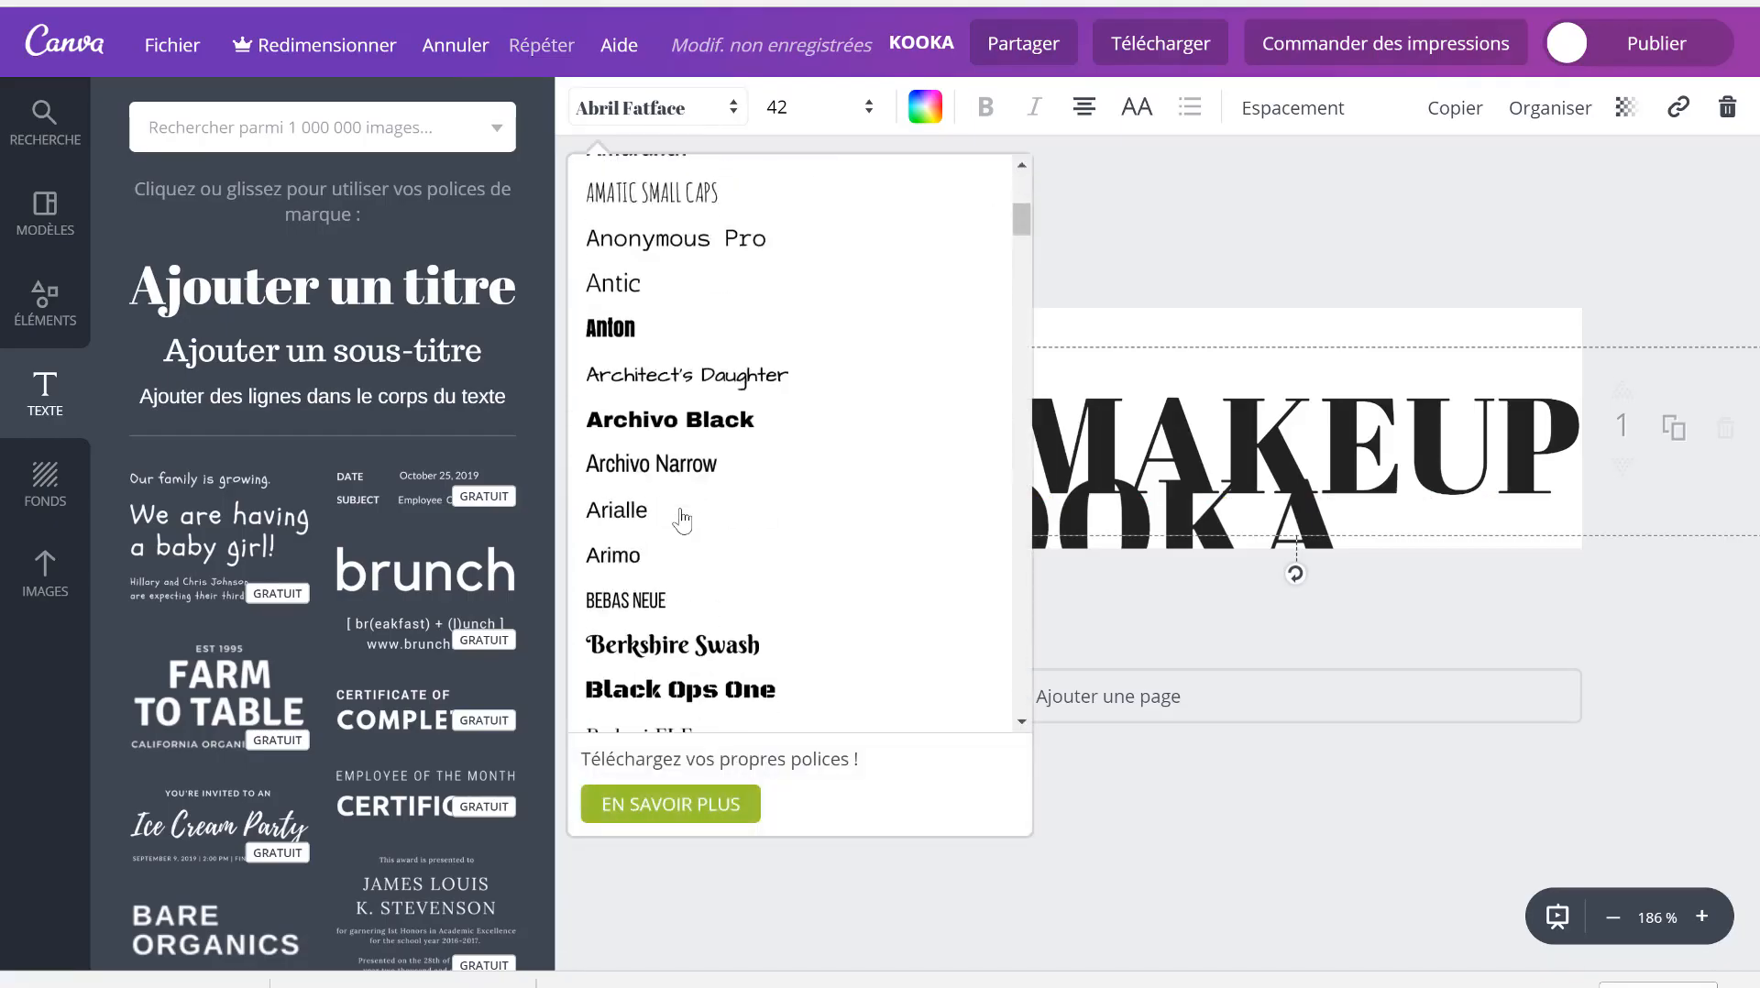
scroll(683, 532, down, 7)
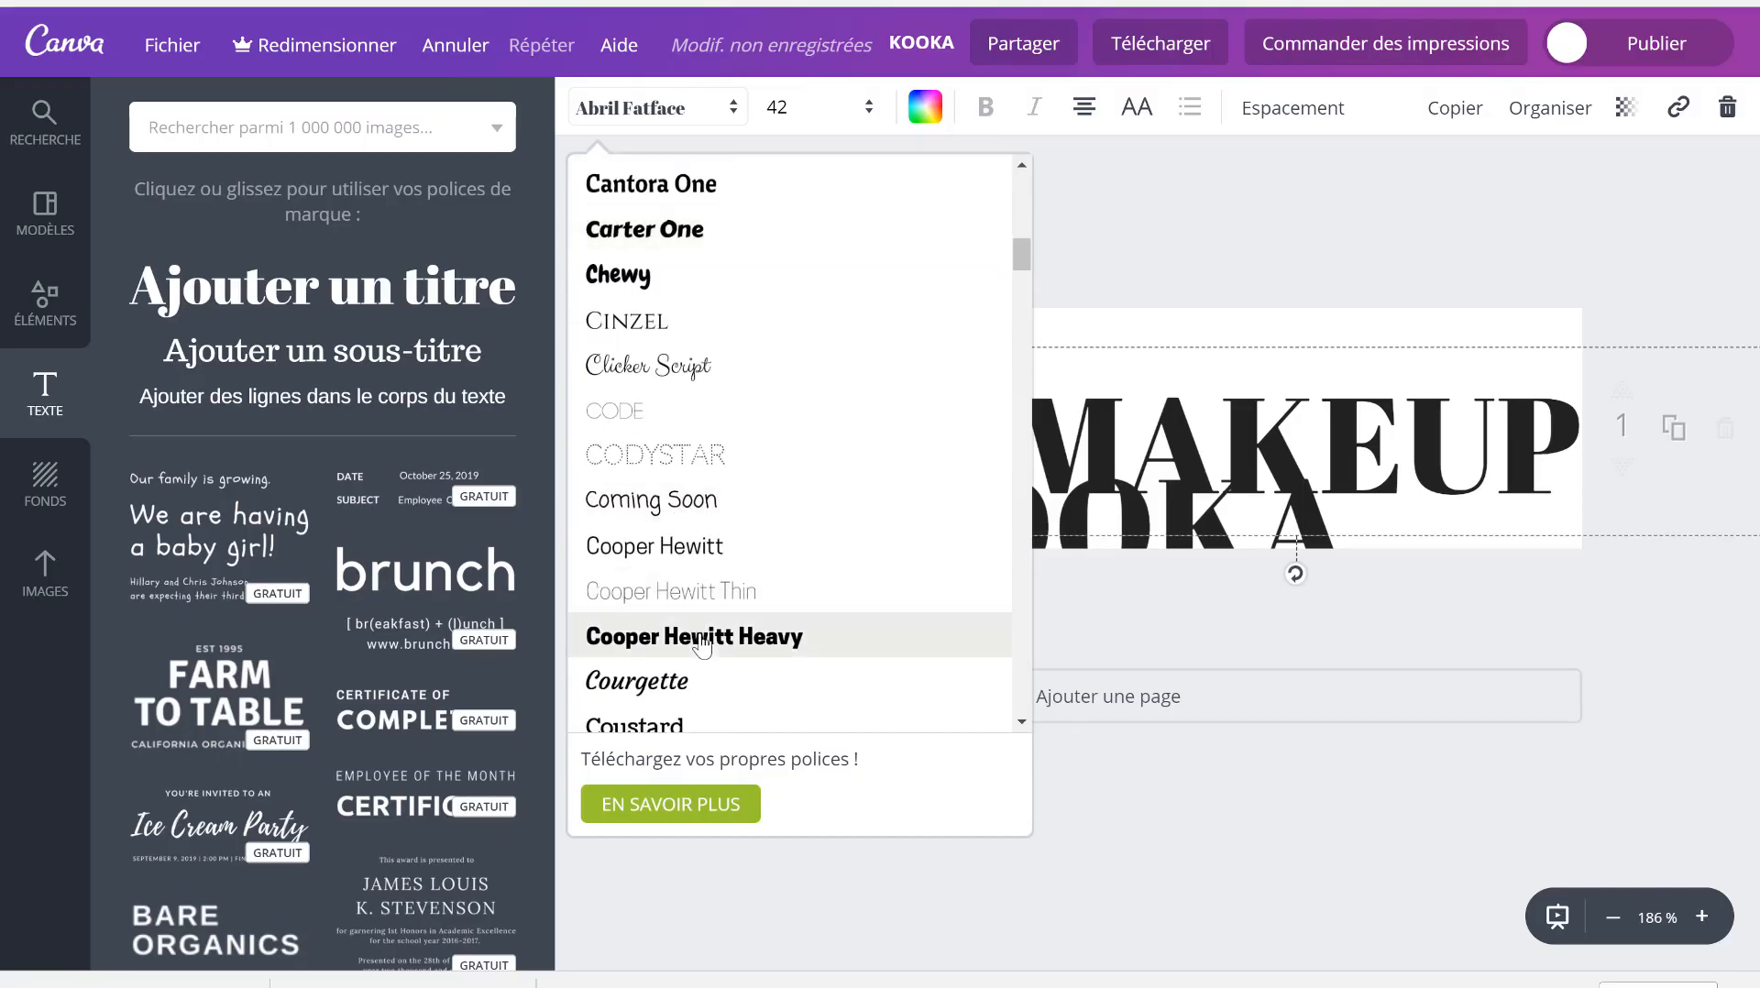
click(630, 415)
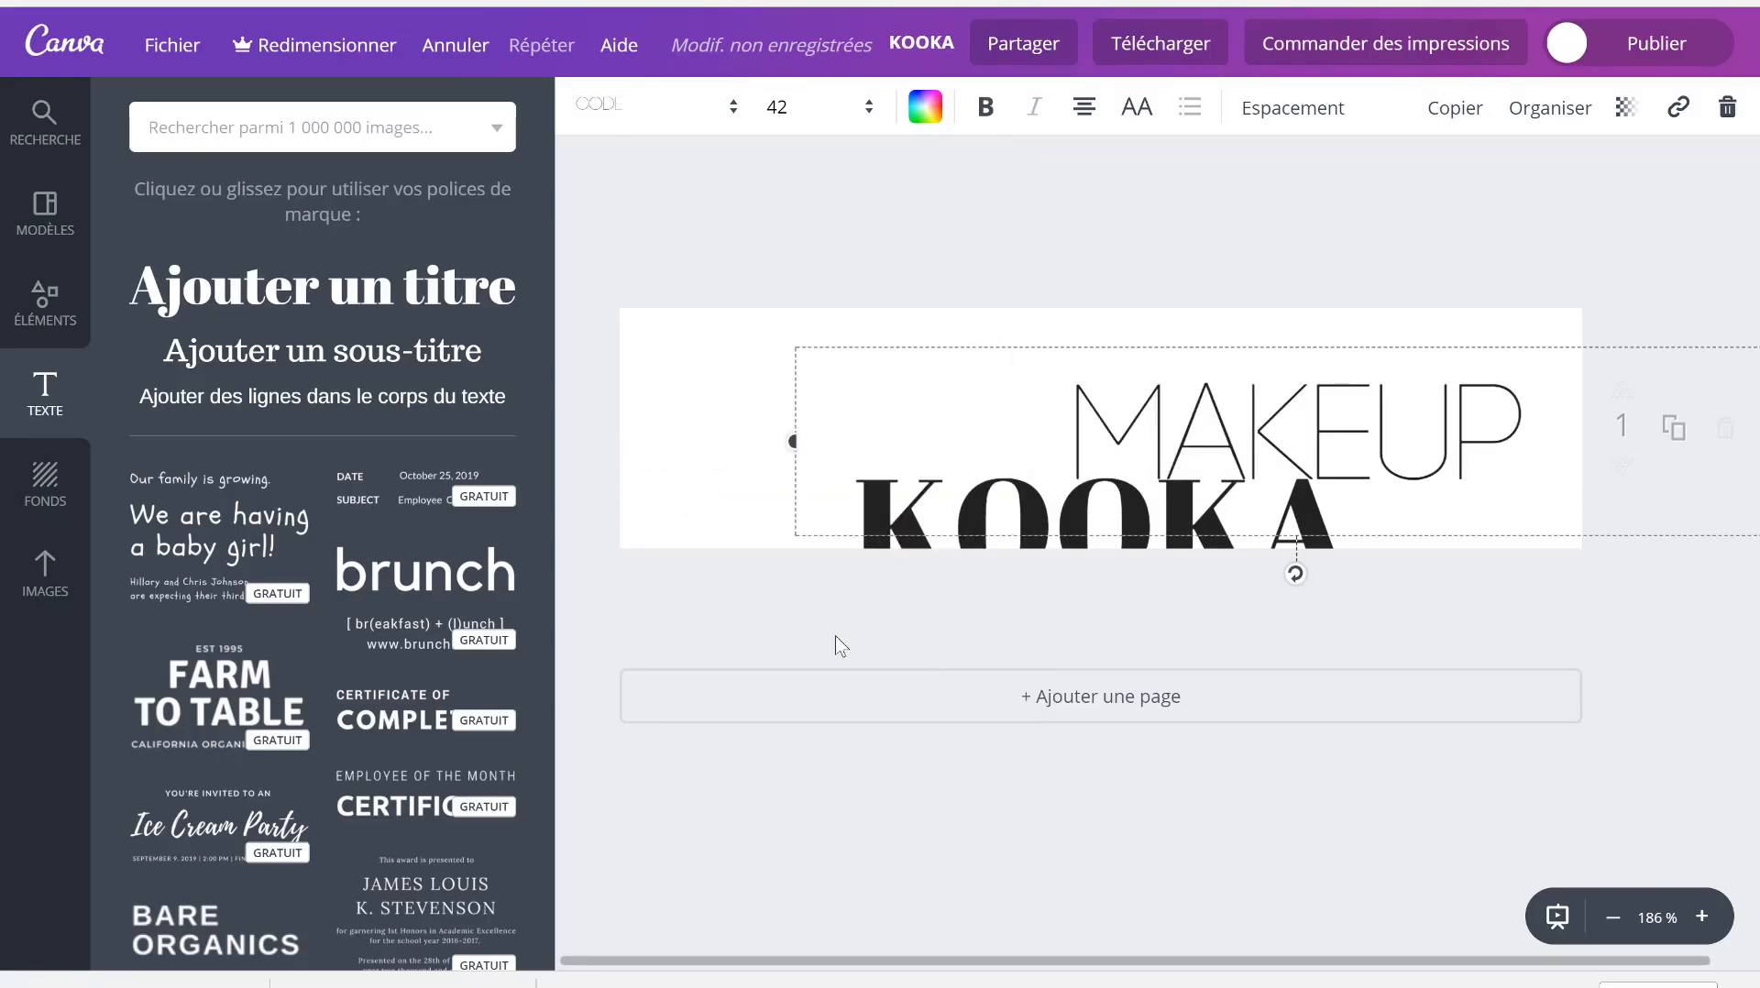
drag(994, 344, 1018, 305)
drag(972, 529, 804, 325)
- Switch KOOKA to the CODE font and move MAKEUP down beside it
click(992, 524)
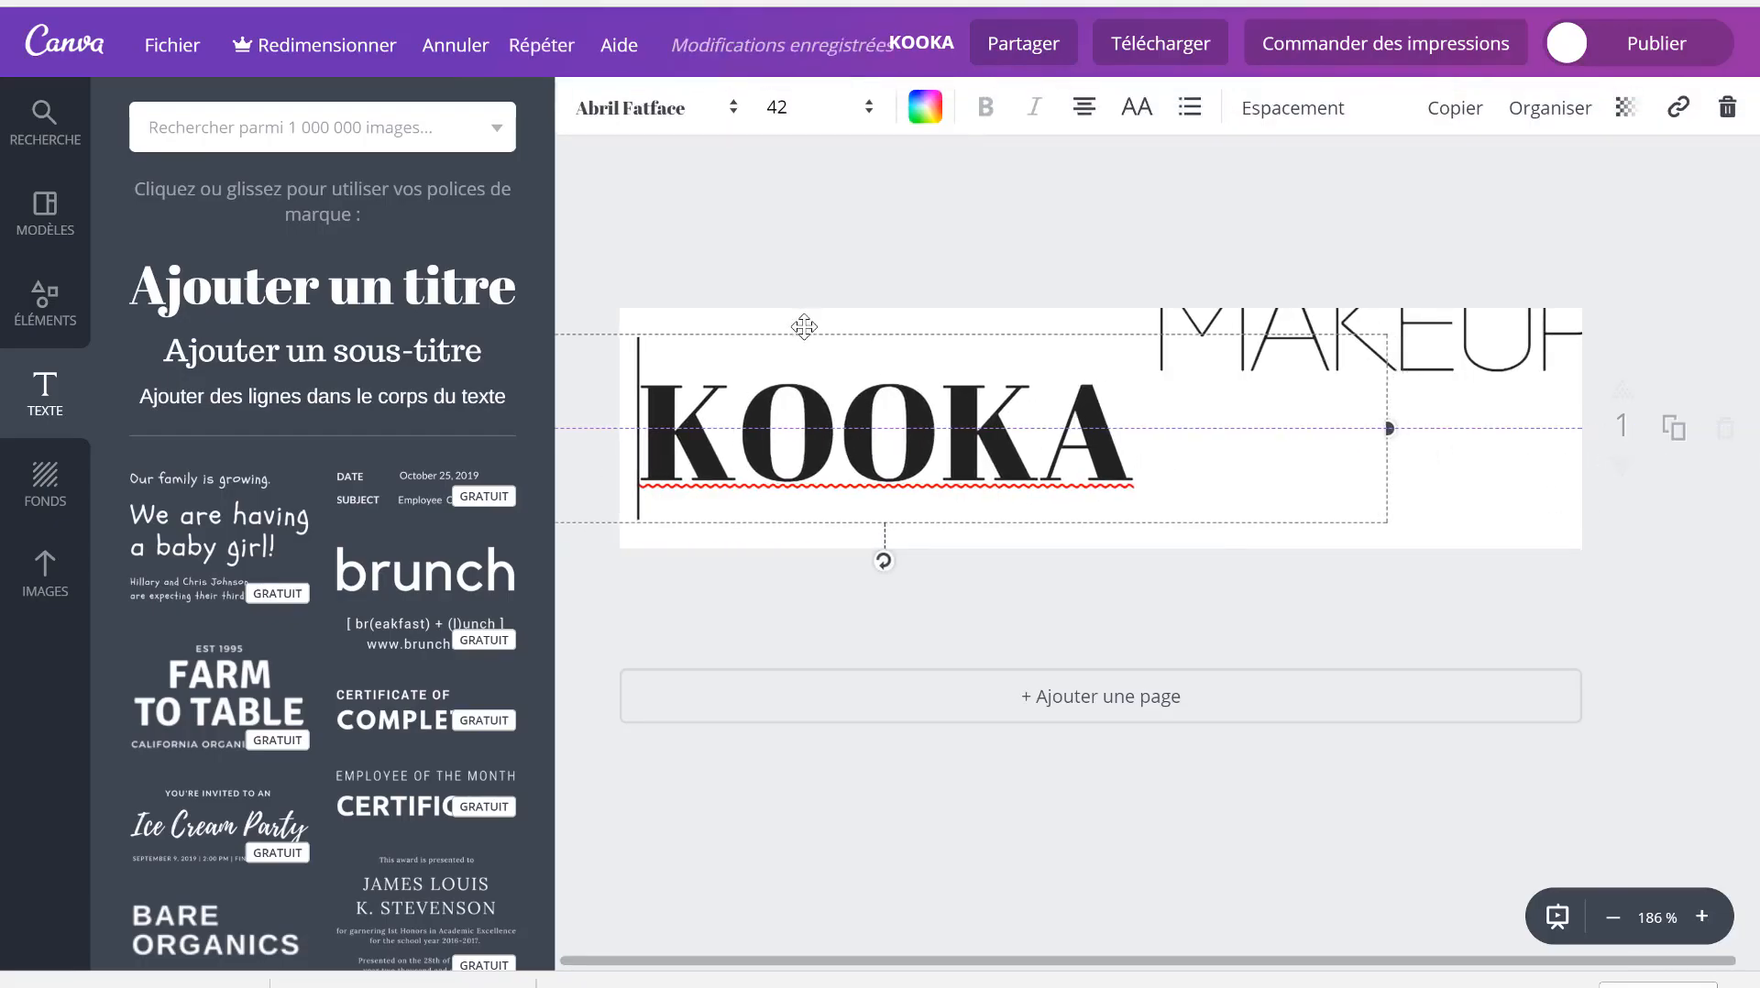
click(669, 114)
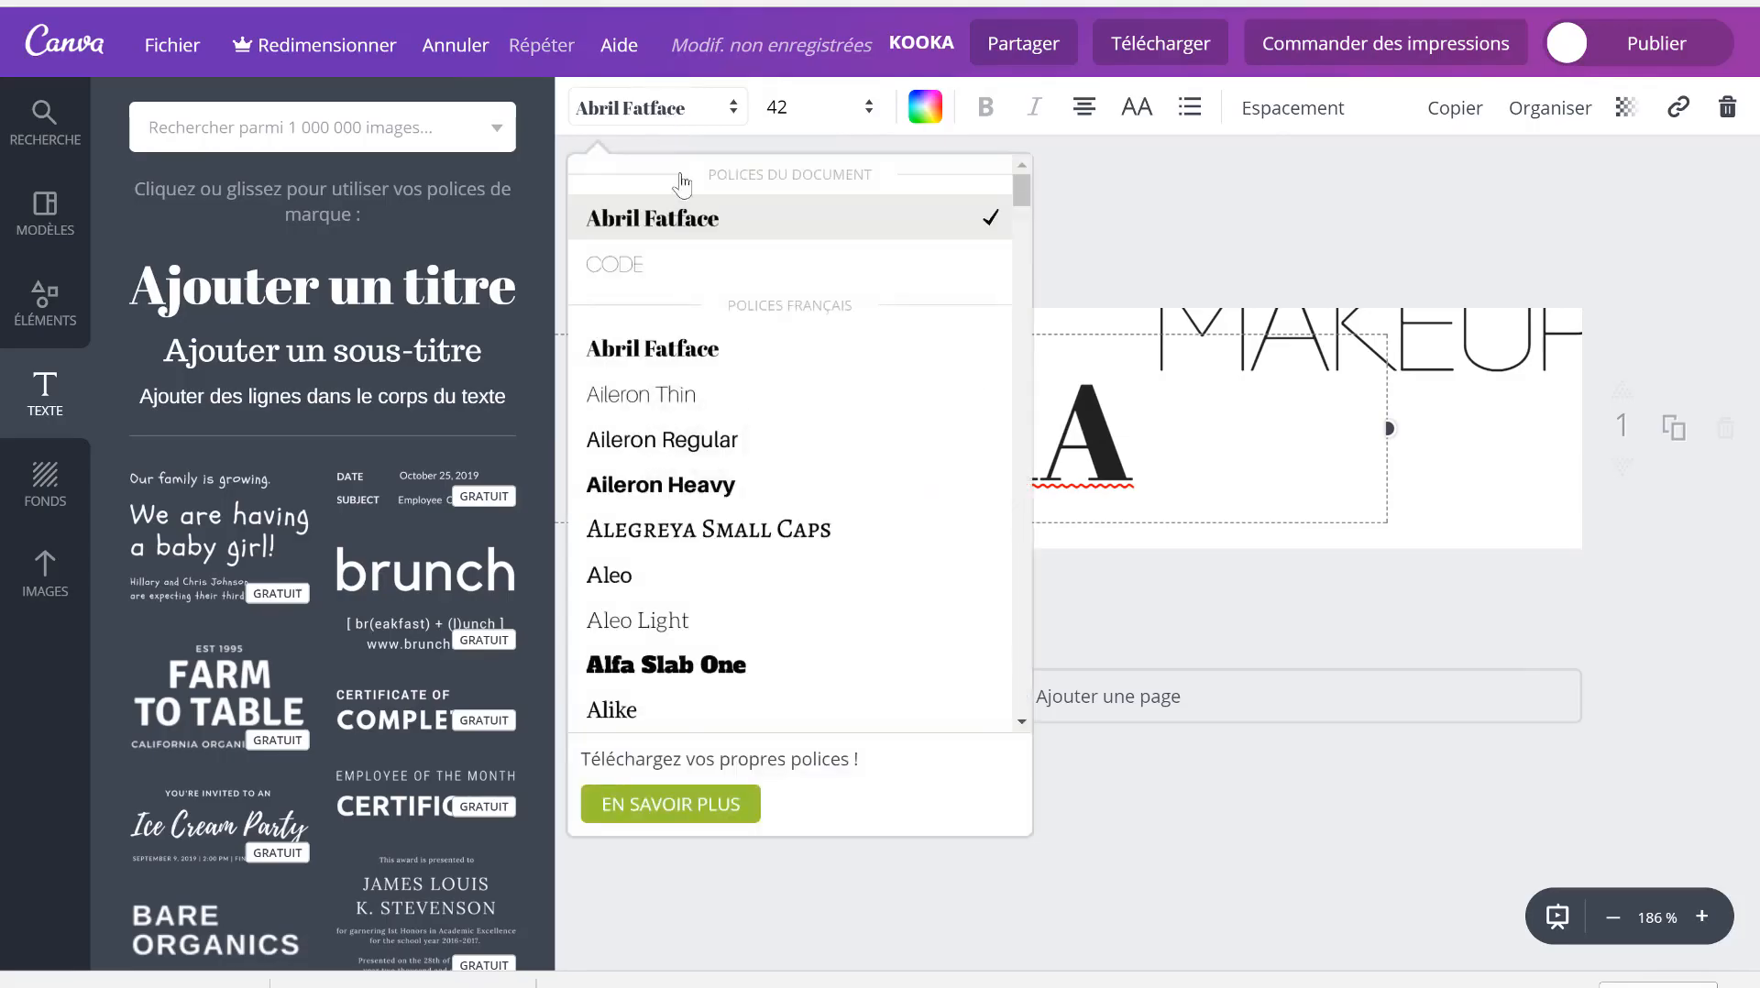
click(695, 266)
click(1458, 346)
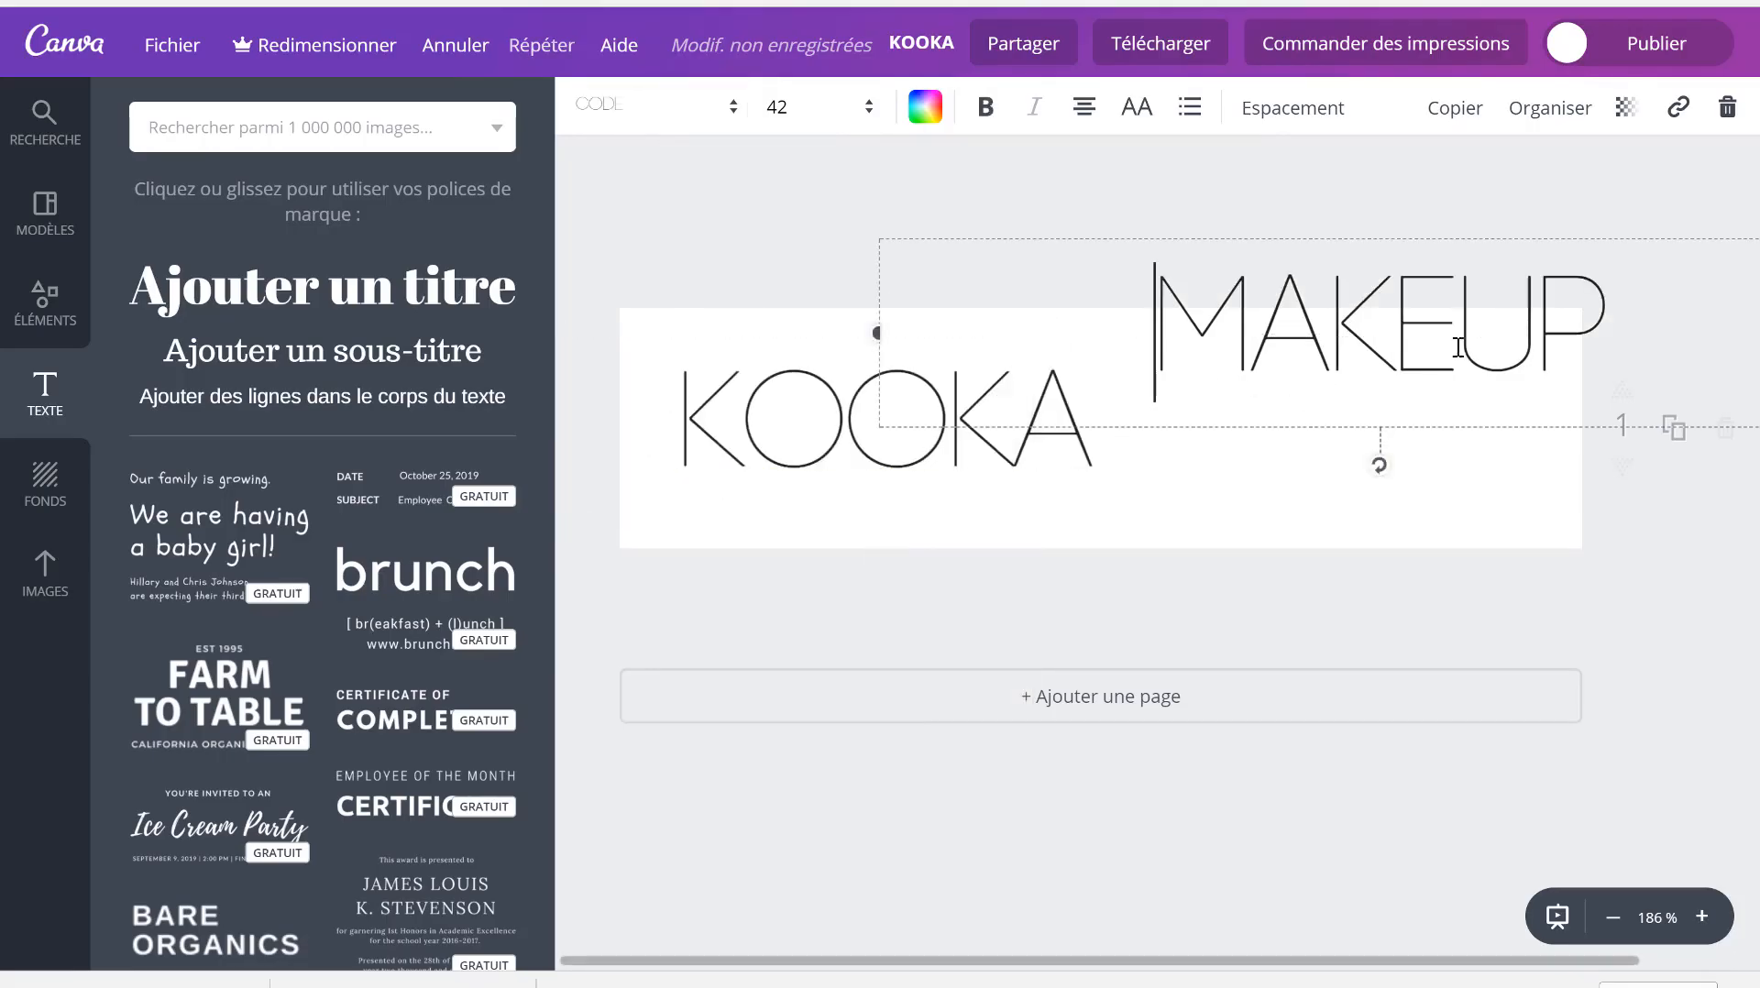
drag(1365, 273, 1327, 331)
click(762, 420)
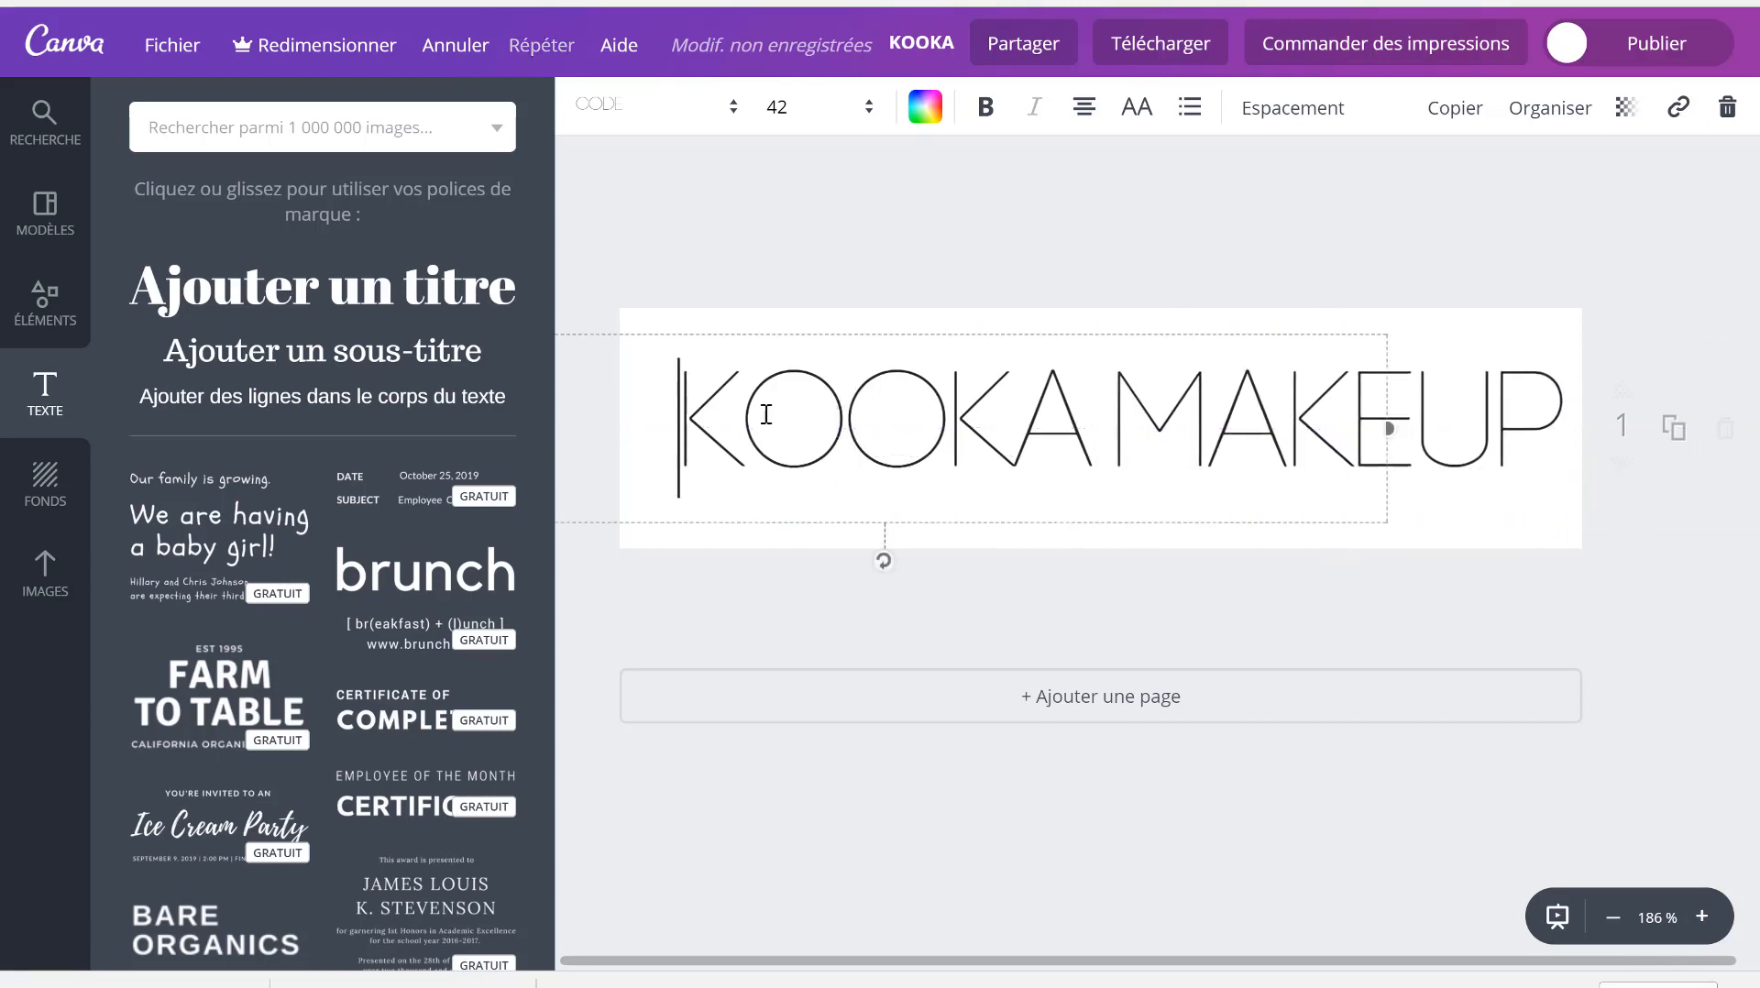
- Make KOOKA bold and shift MAKEUP right and KOOKA left slightly
click(983, 110)
click(1059, 268)
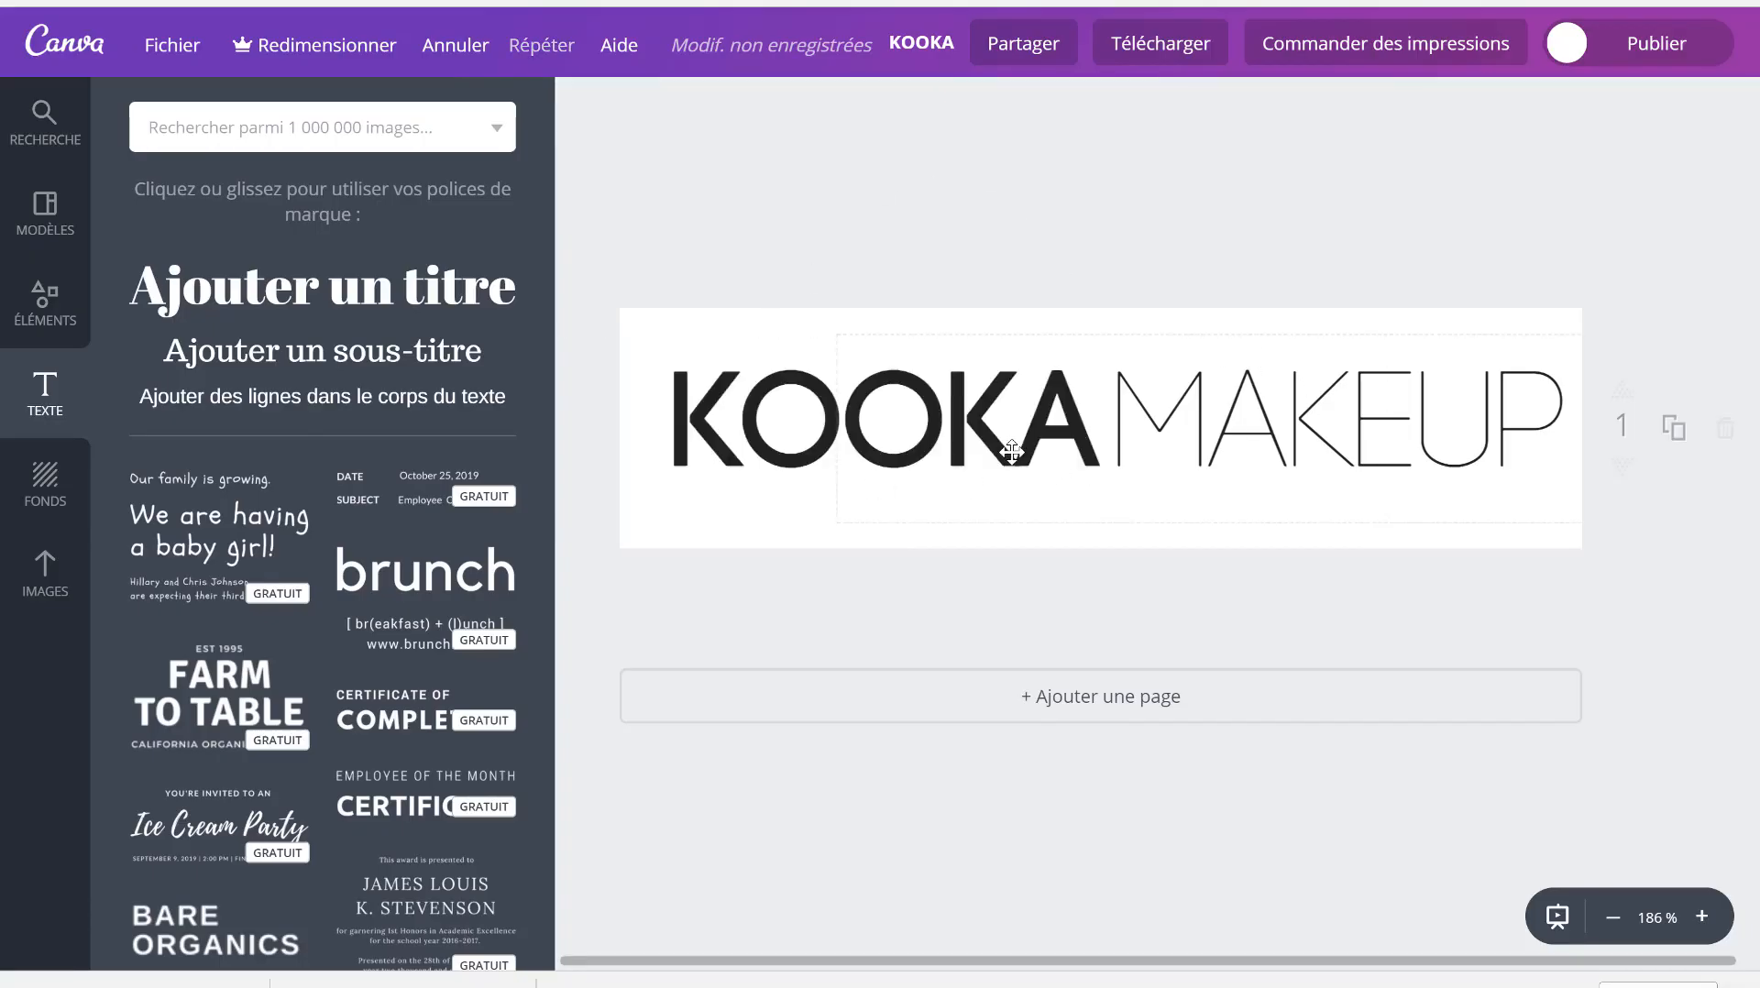
drag(1006, 451, 1000, 451)
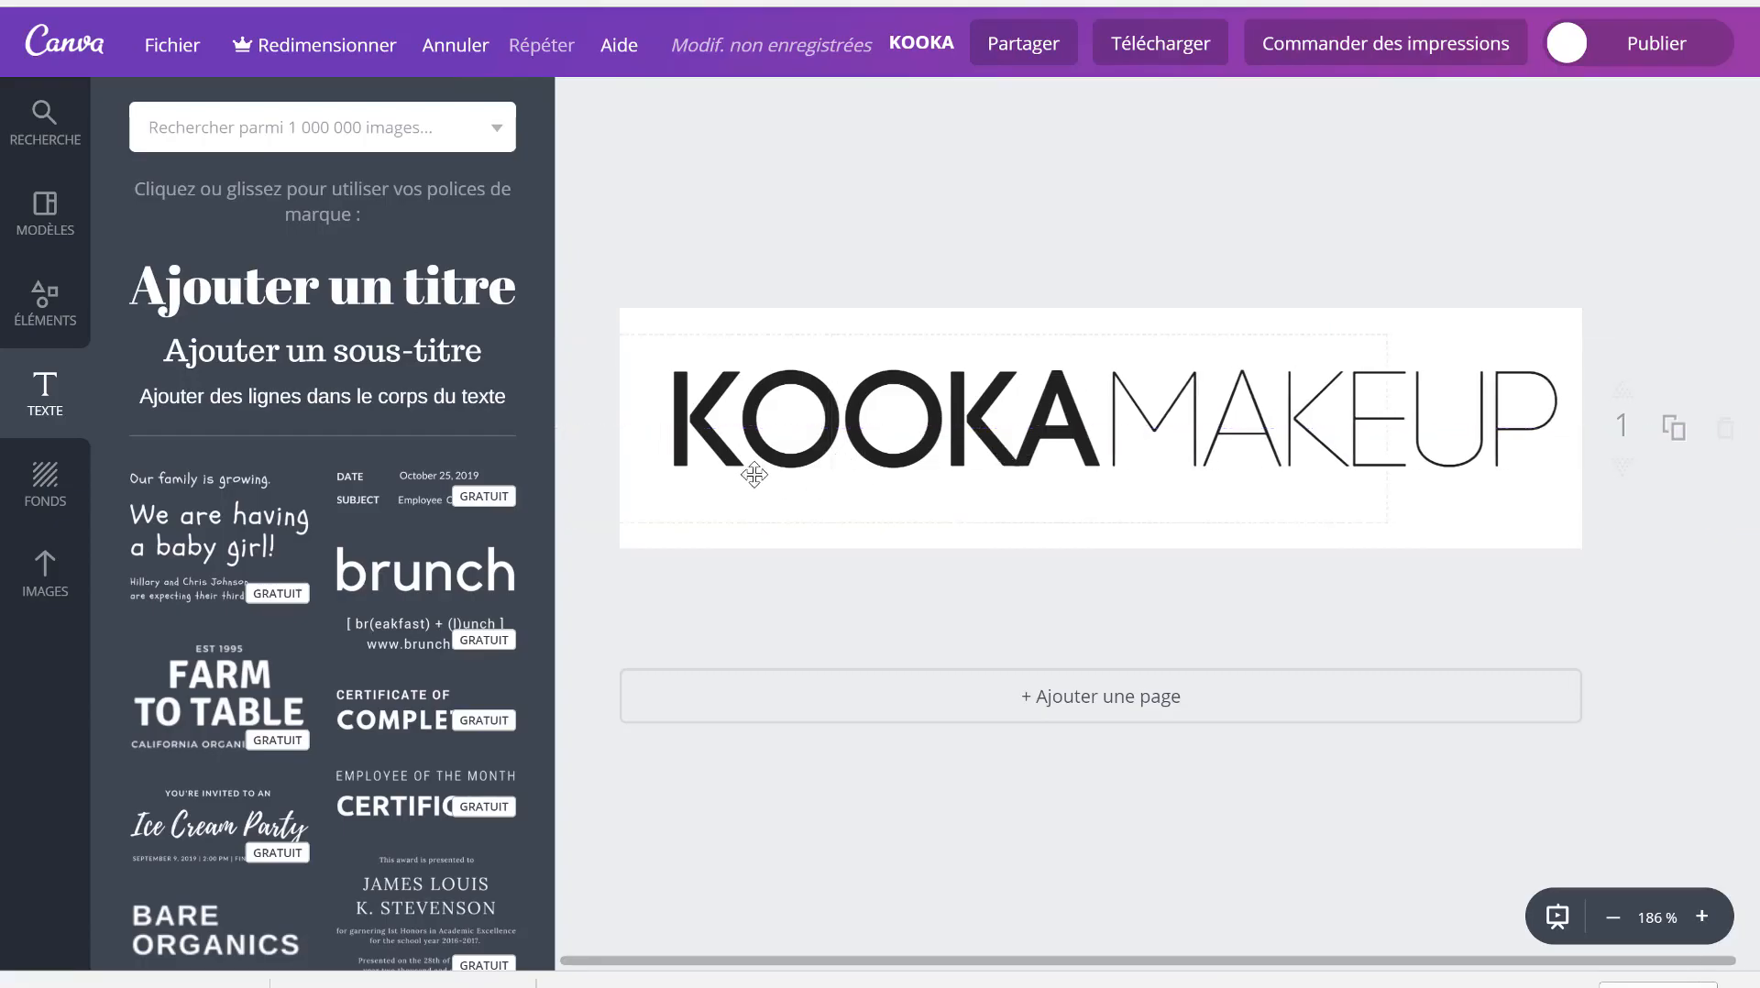
drag(753, 472, 748, 472)
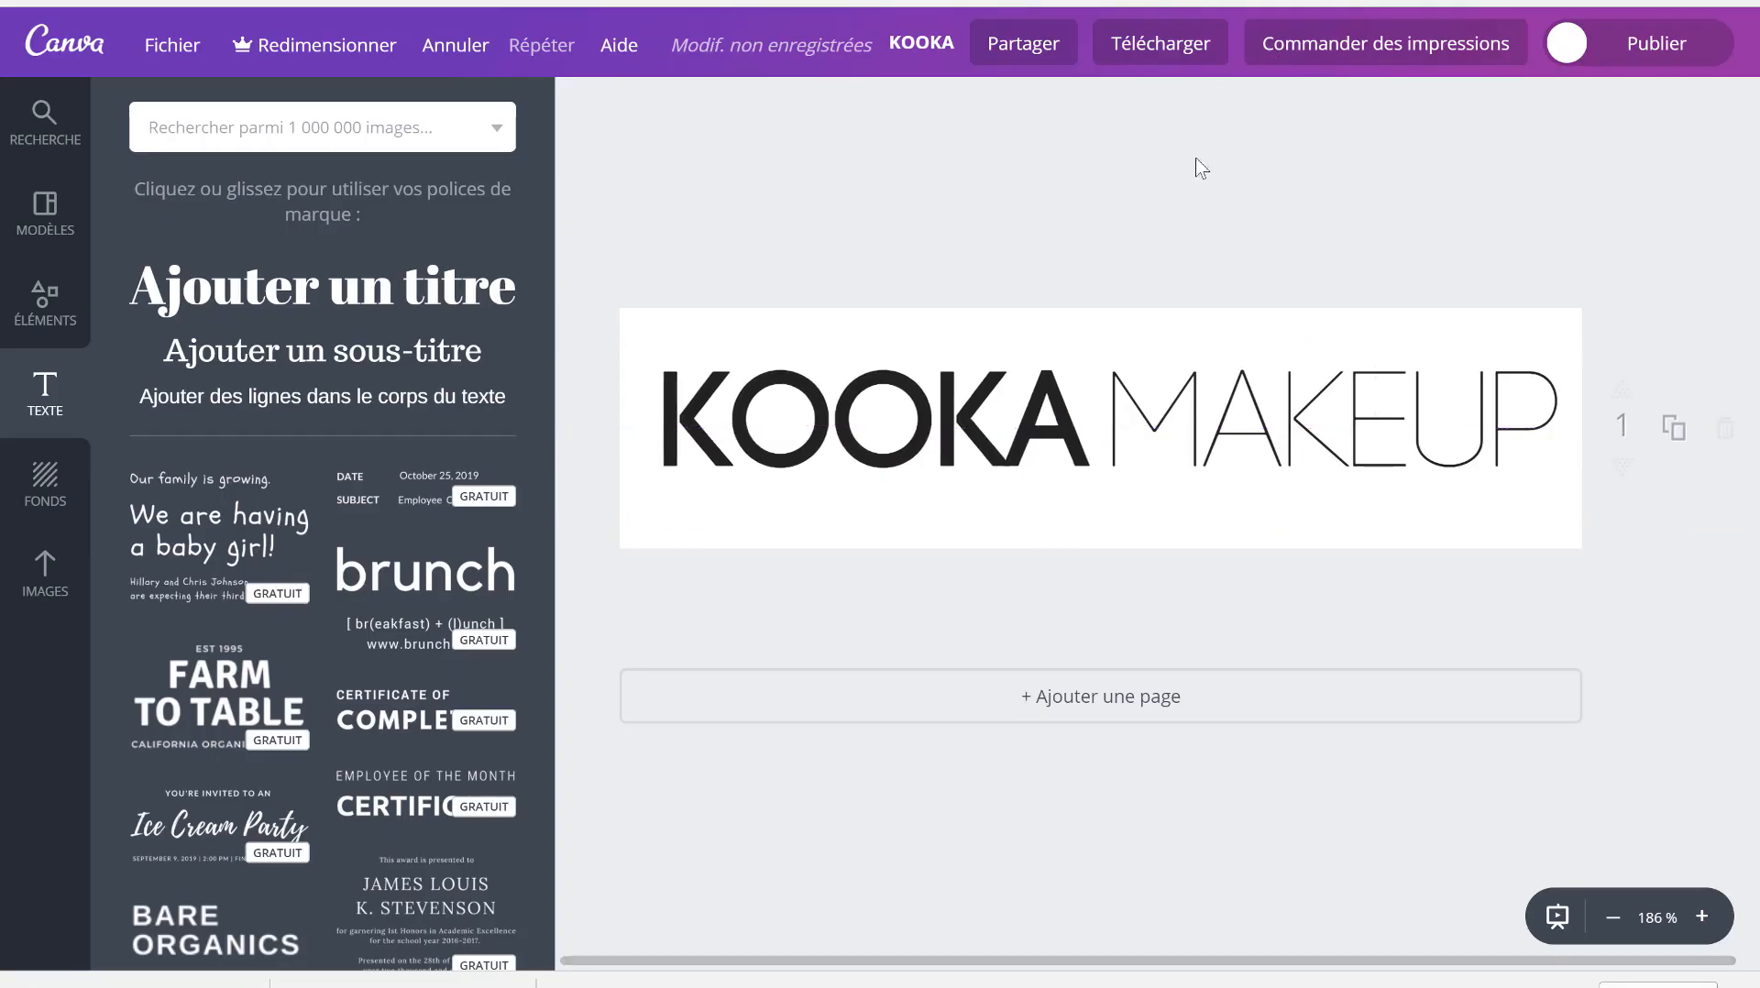
- Nudge KOOKA and MAKEUP down until both words sit on one line
click(861, 466)
click(732, 480)
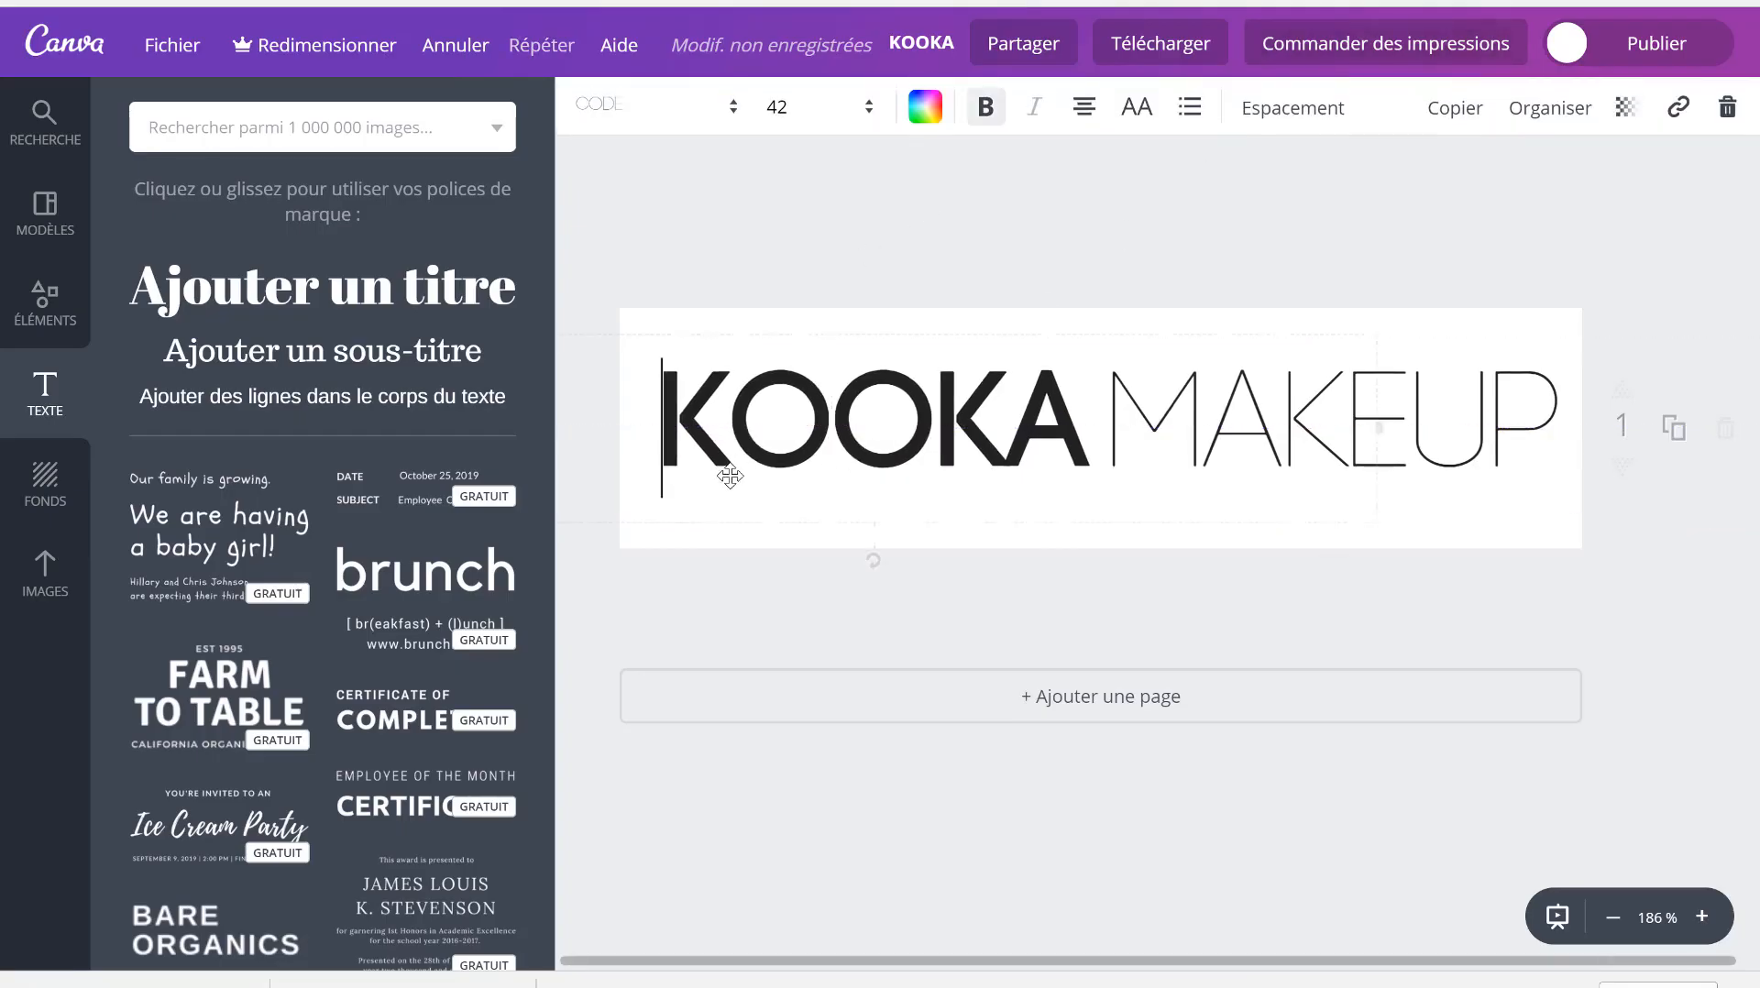
click(707, 528)
key(Down)
key(Down)
key(Down)
key(Down)
key(Down)
key(Down)
key(Down)
key(Down)
key(Down)
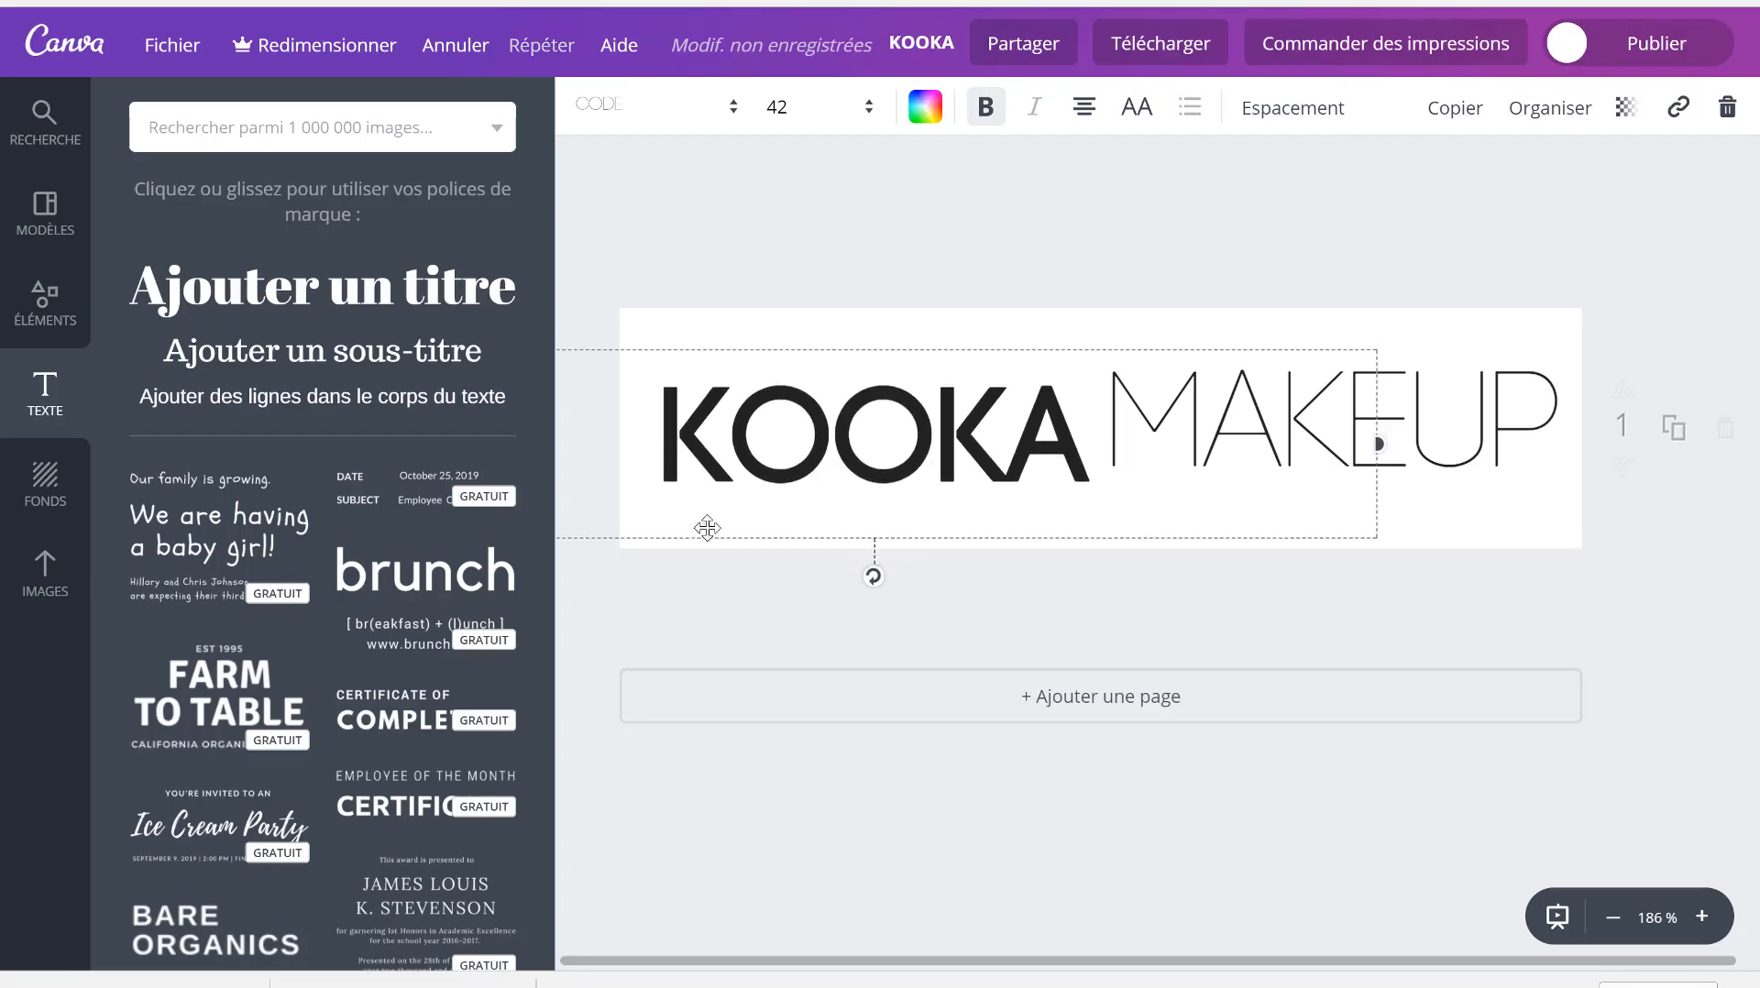
click(1492, 394)
drag(1432, 327, 1434, 332)
key(Down)
key(Down)
key(Down)
key(Down)
key(Down)
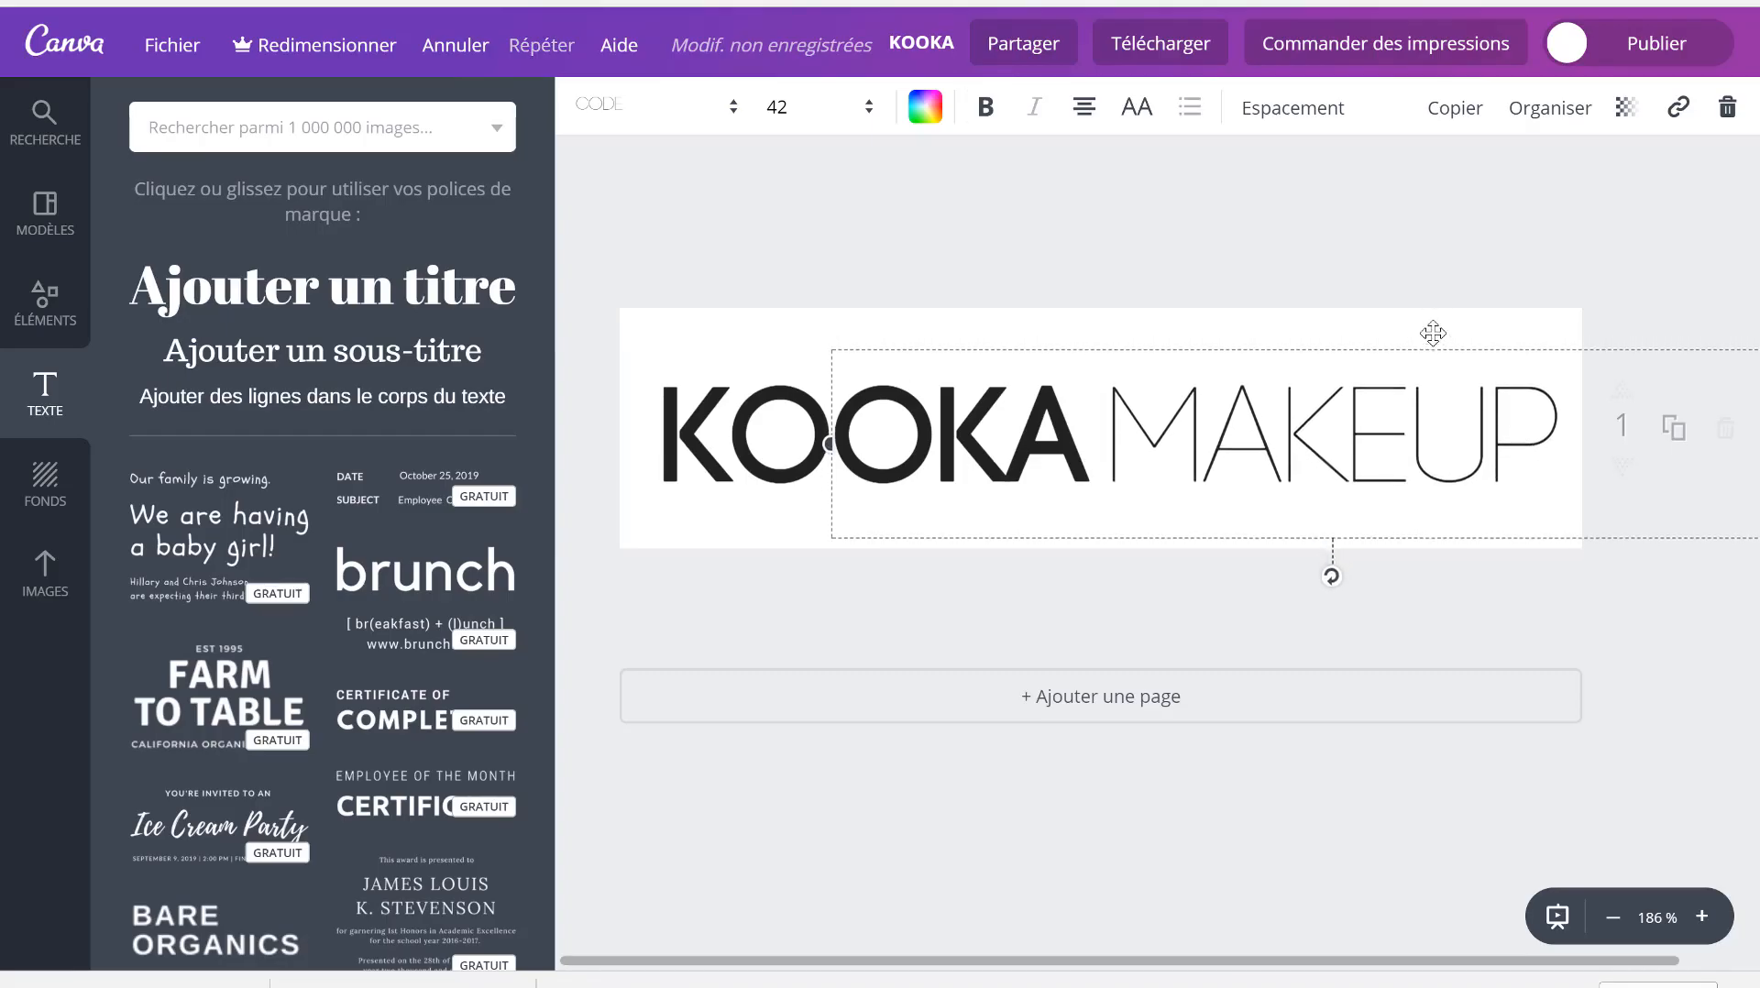
click(881, 305)
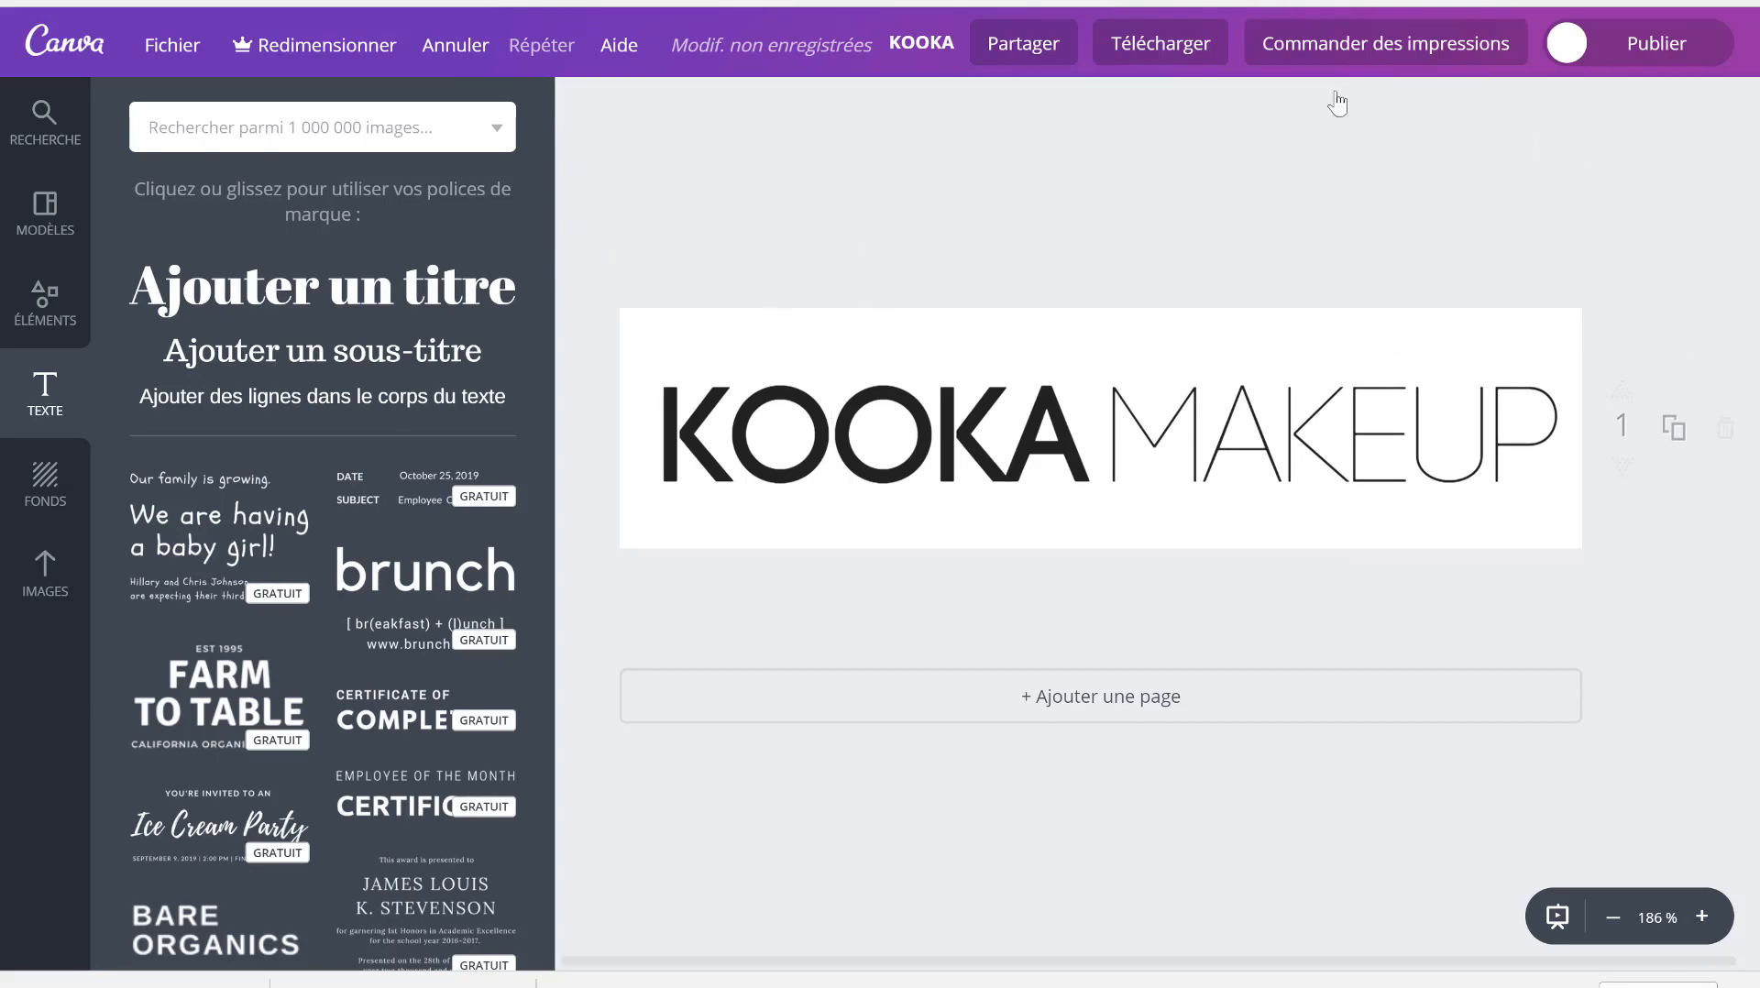
- Download the KOOKA MAKEUP banner as a PNG file
click(1152, 57)
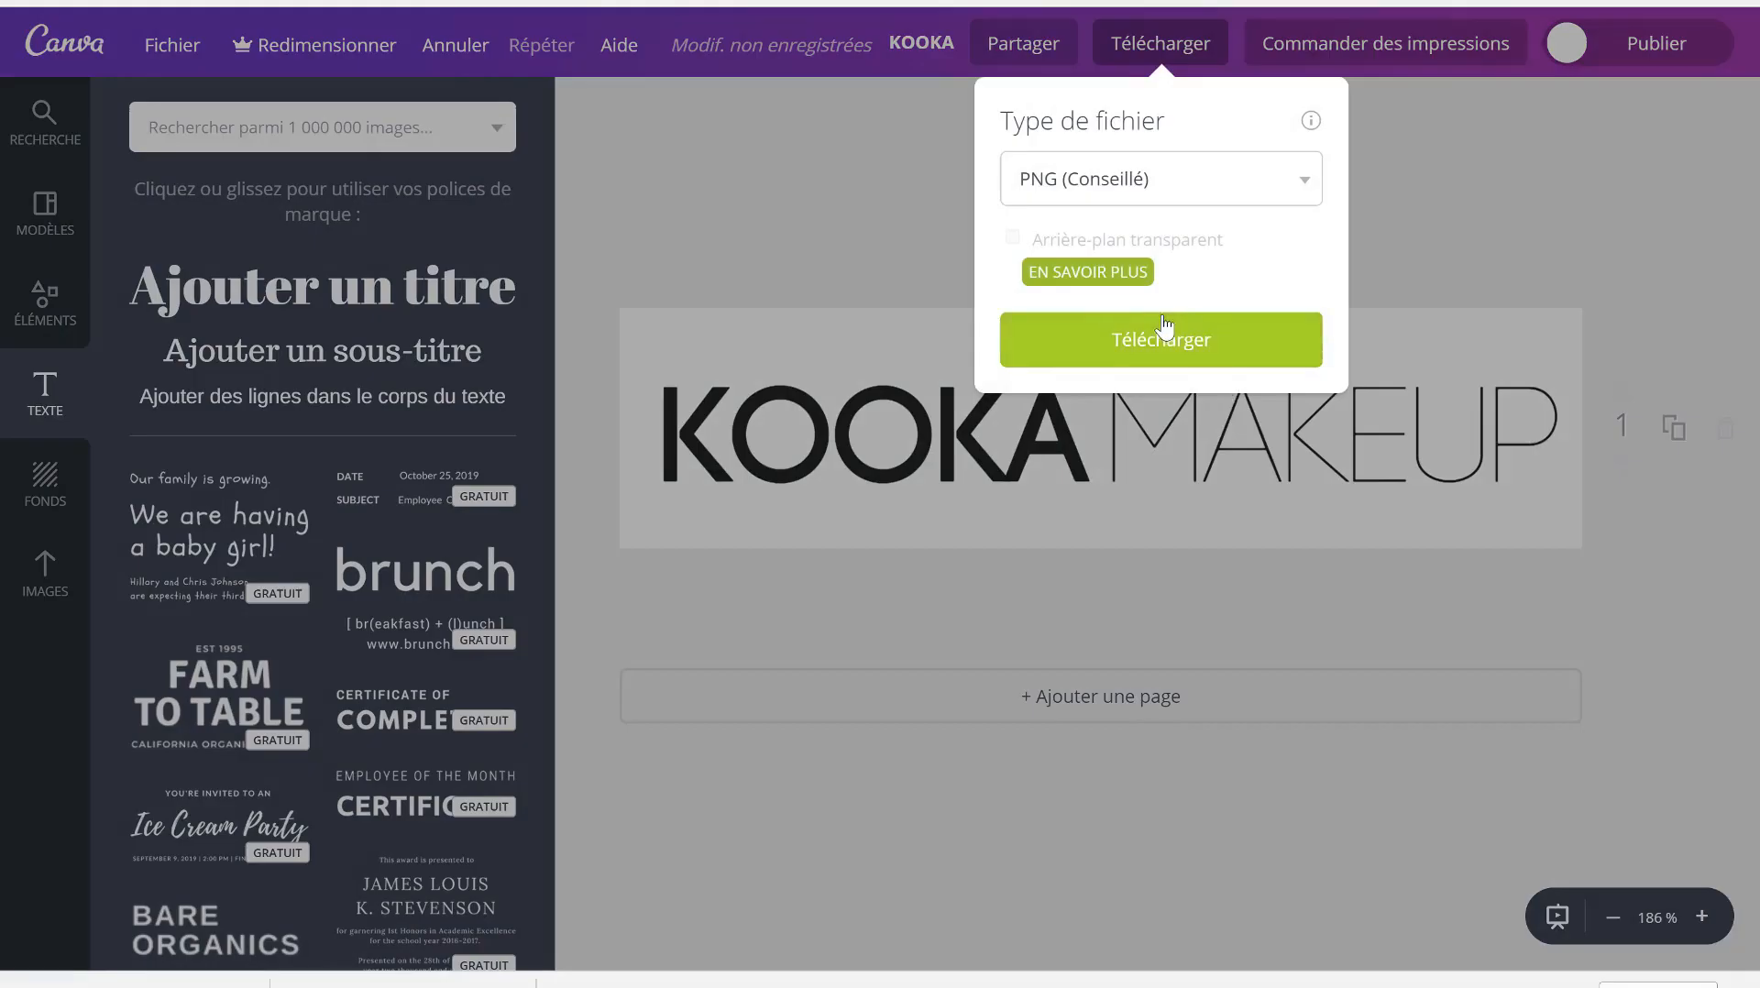
click(1163, 331)
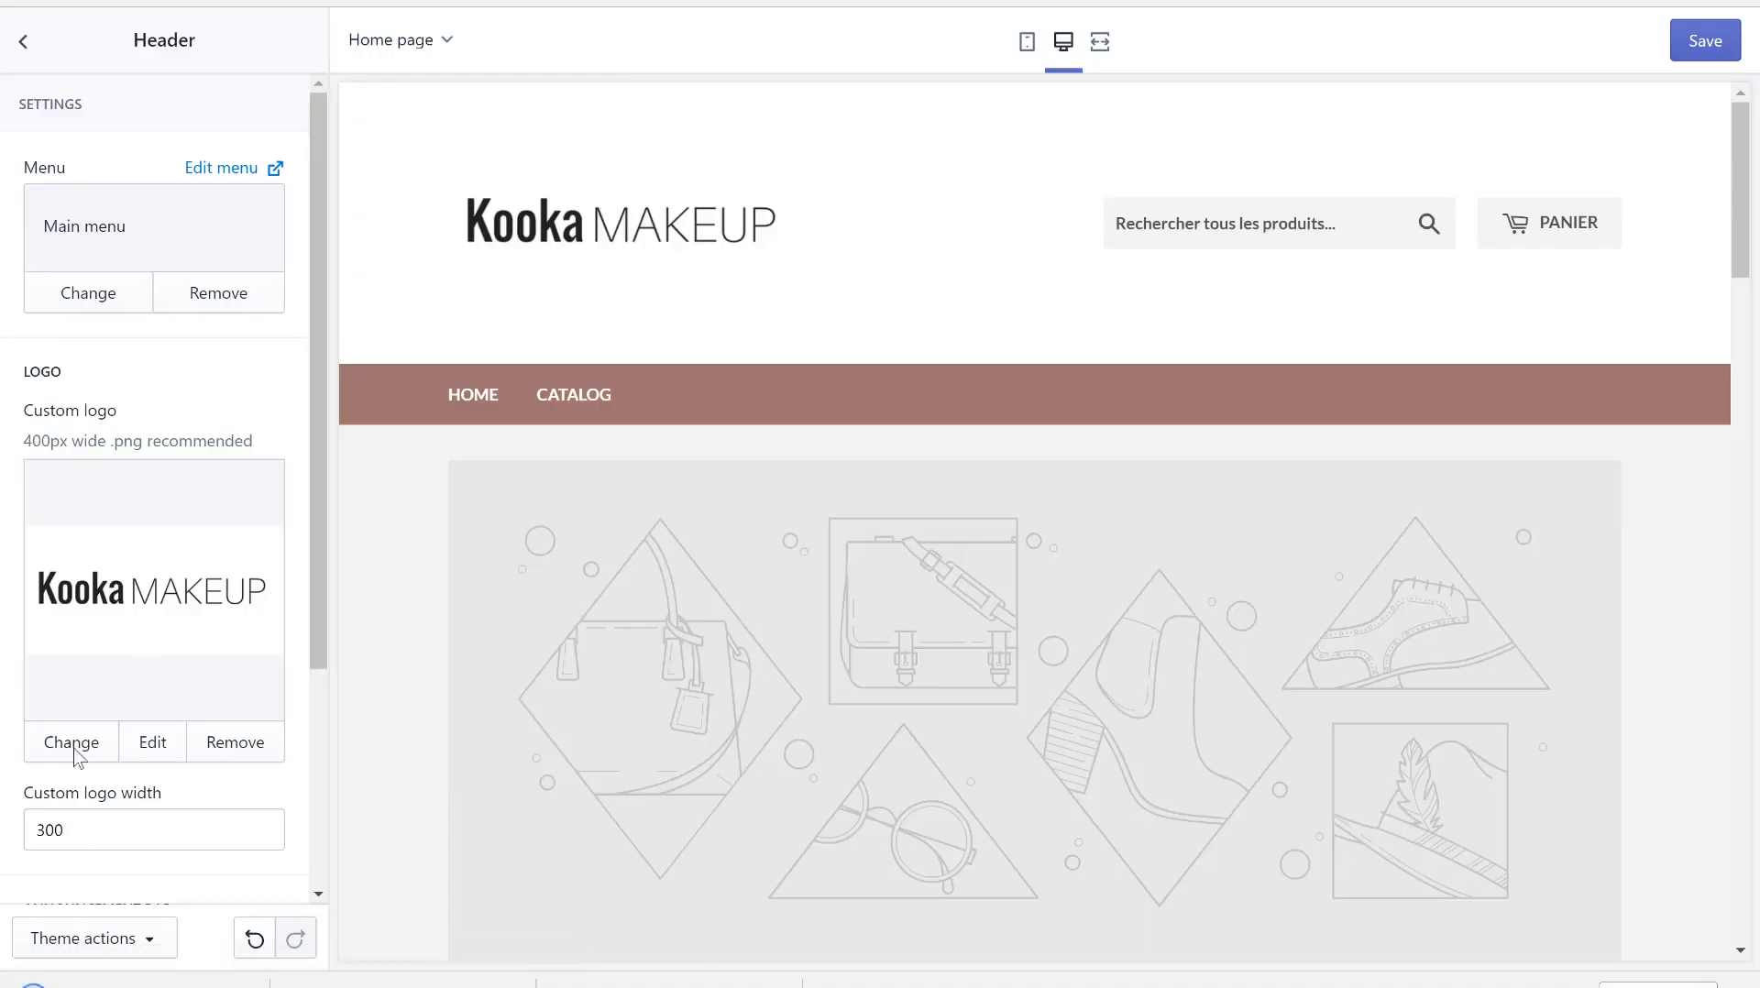
- Choose the new KOOKA MAKEUP PNG as the header's custom logo
scroll(156, 632, down, 3)
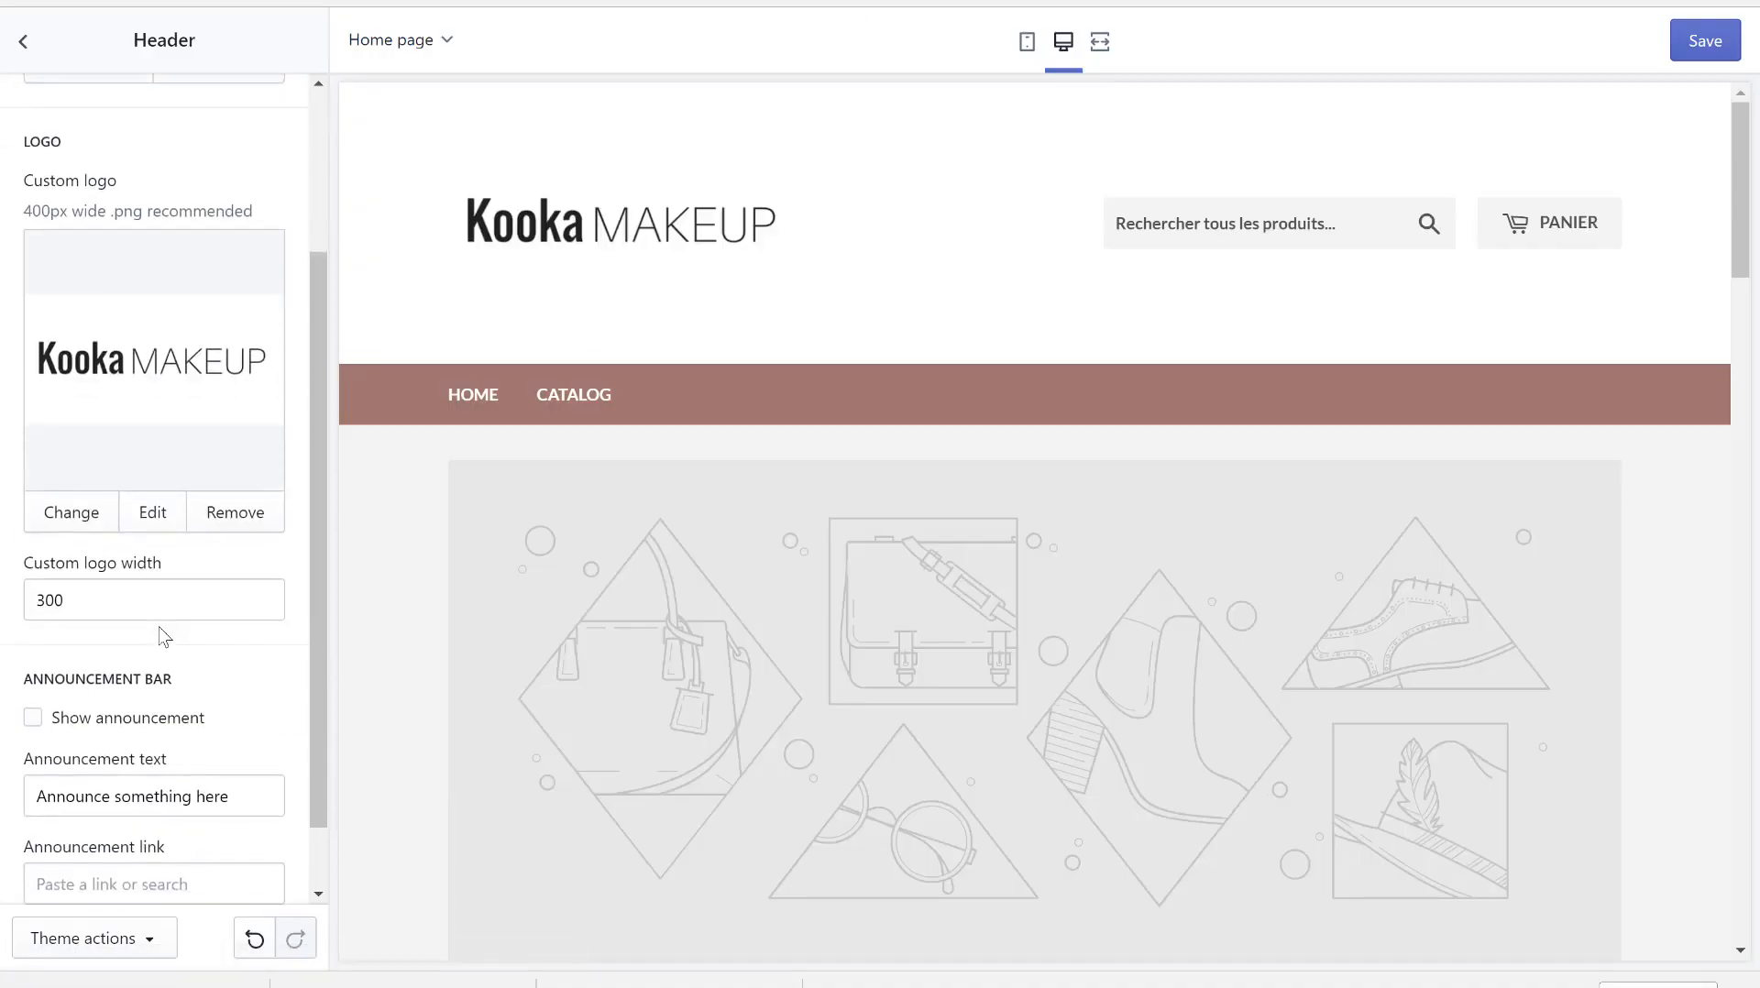
scroll(161, 636, up, 3)
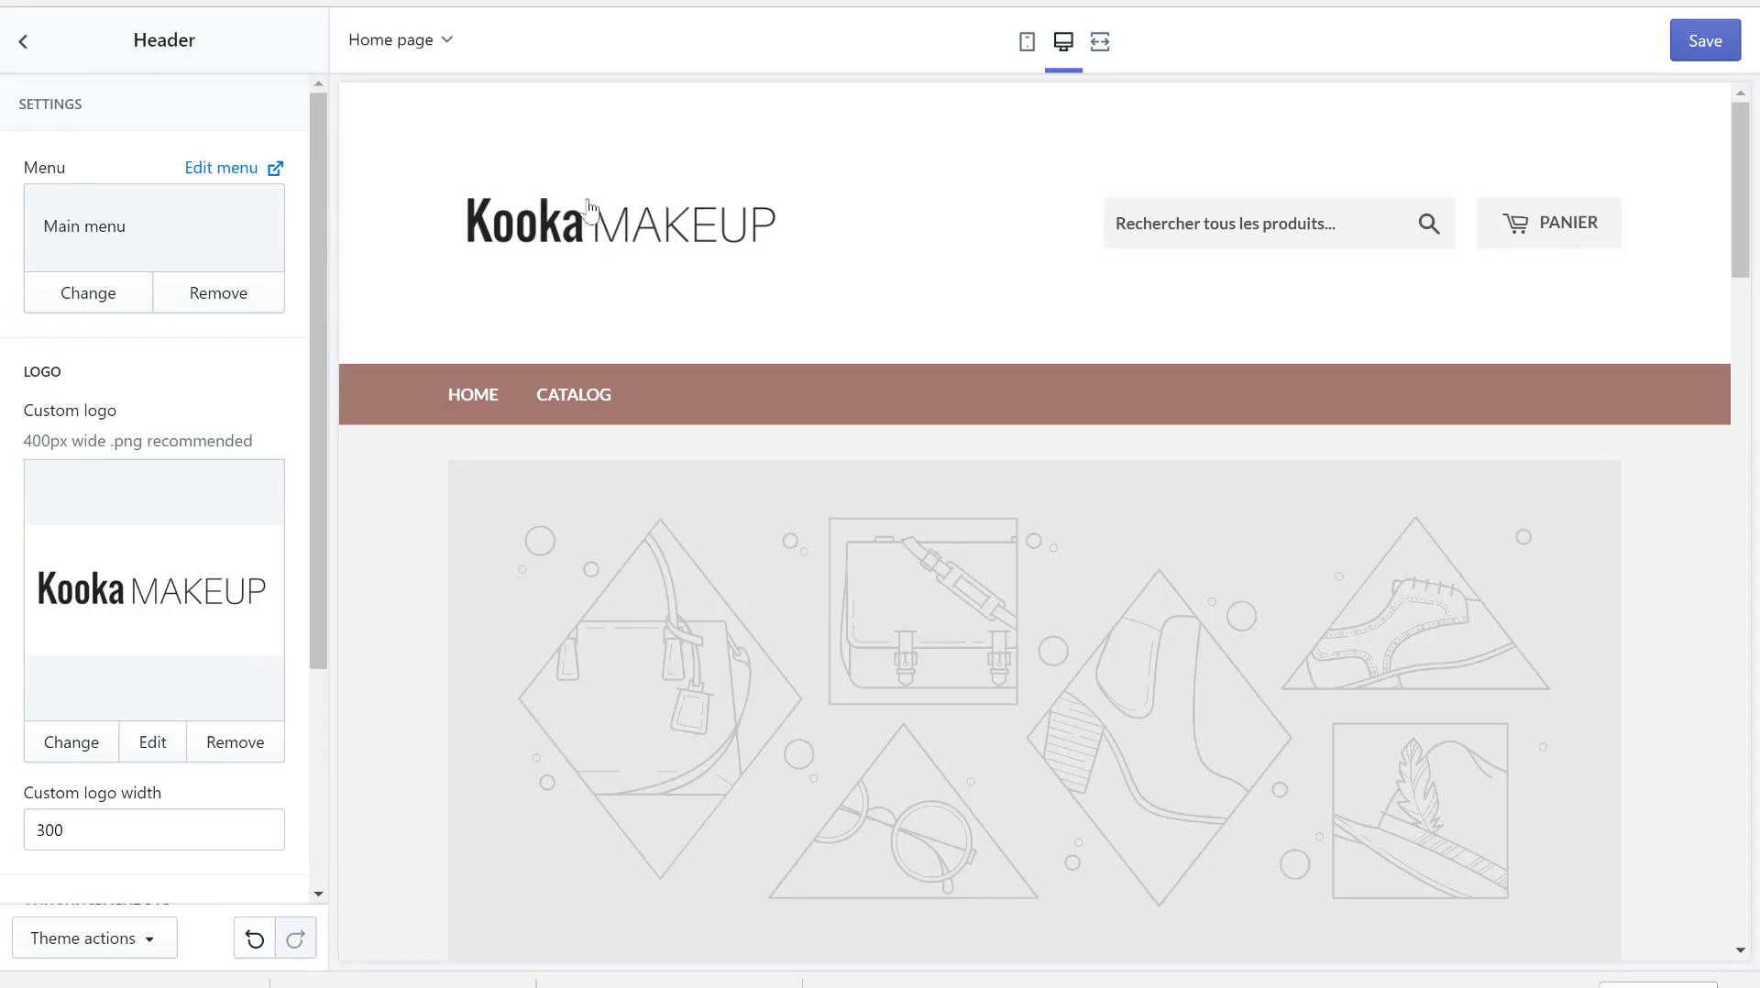
scroll(101, 710, down, 3)
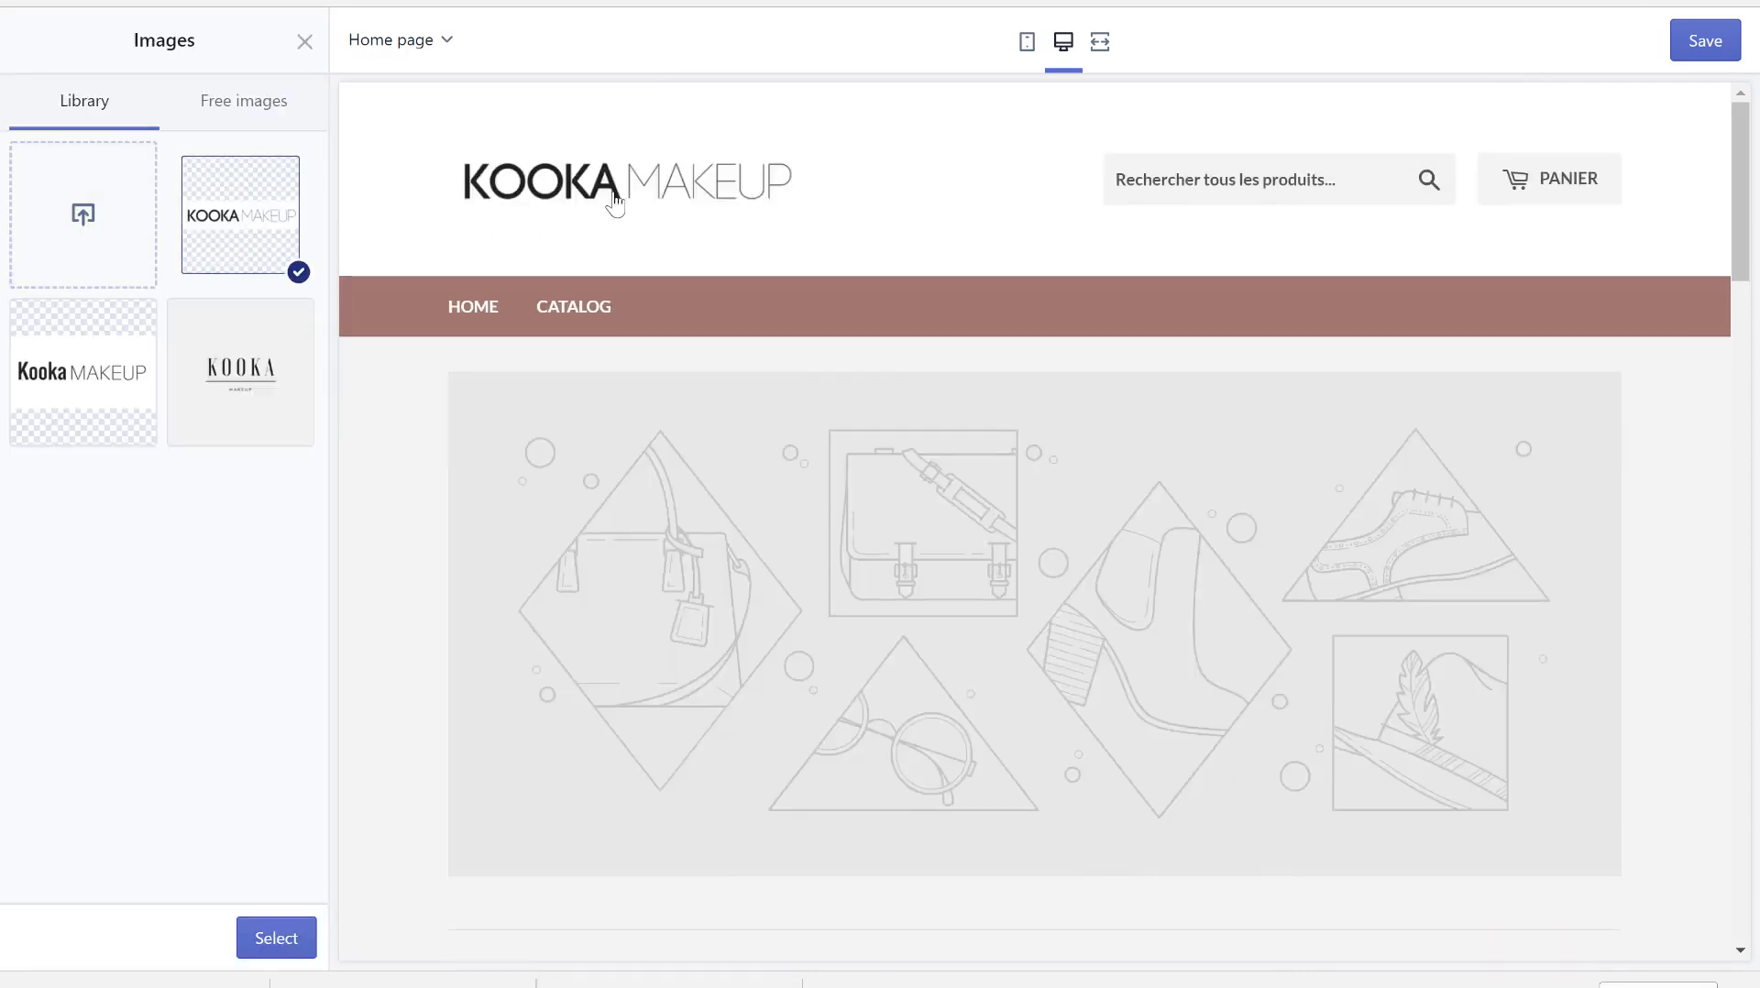
click(281, 954)
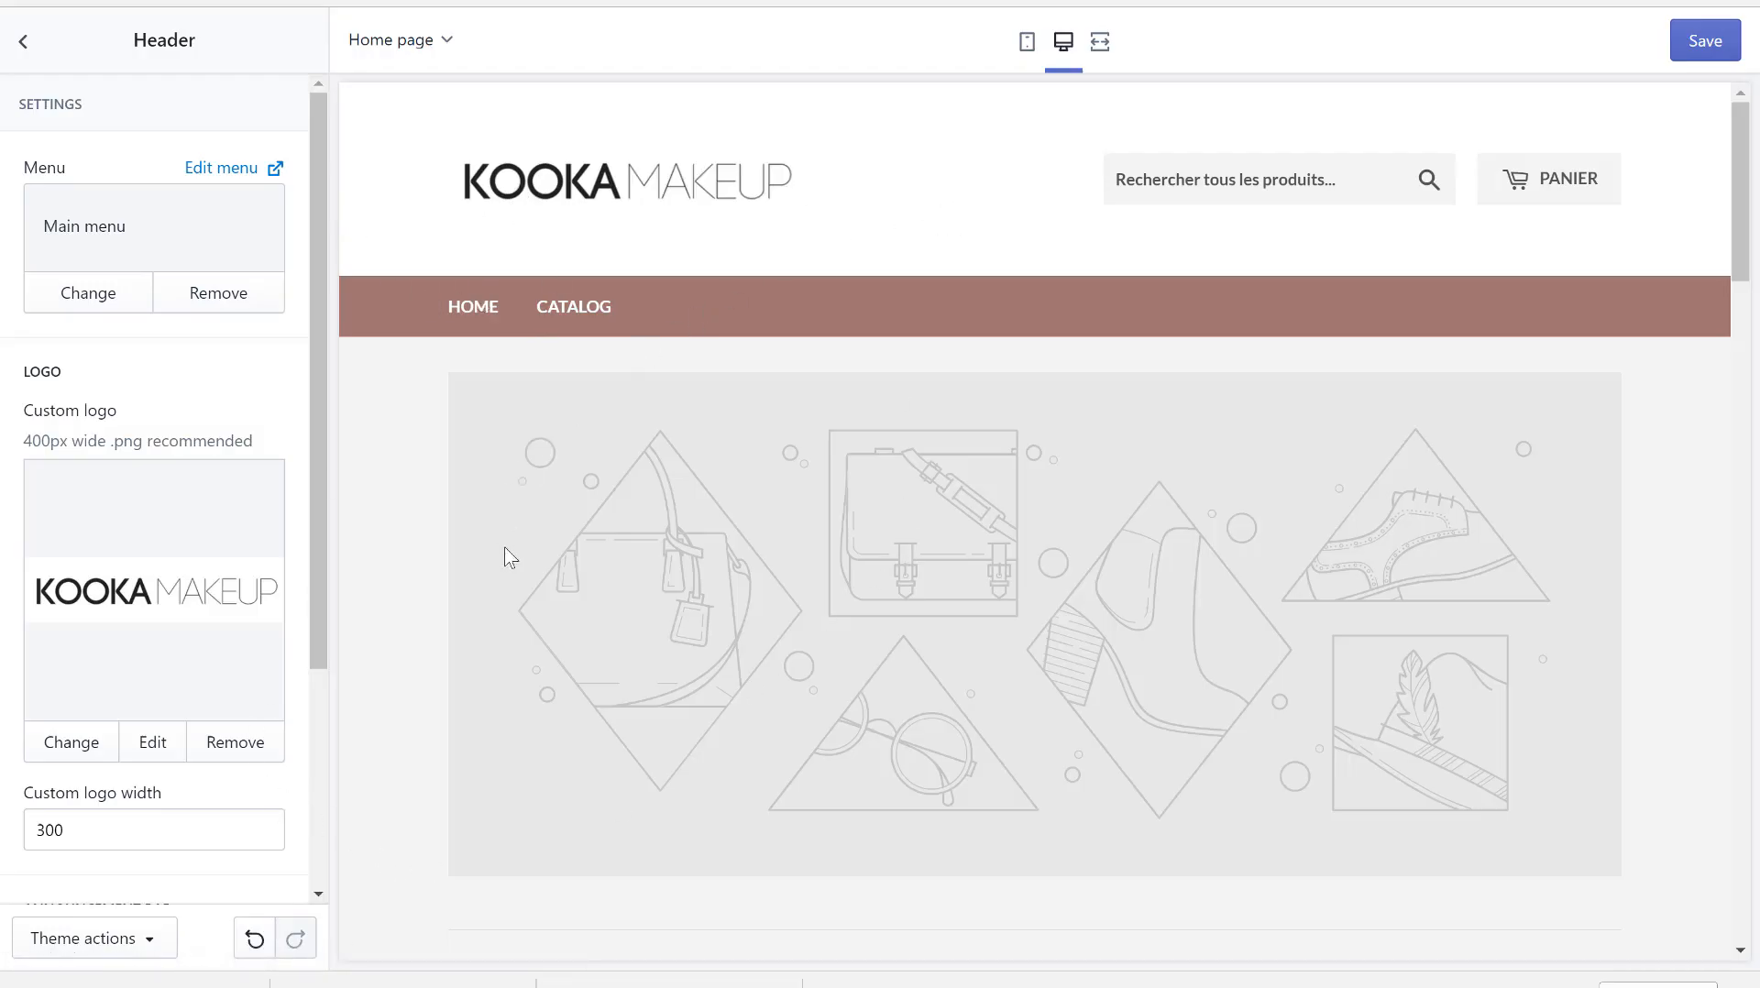
scroll(172, 644, down, 3)
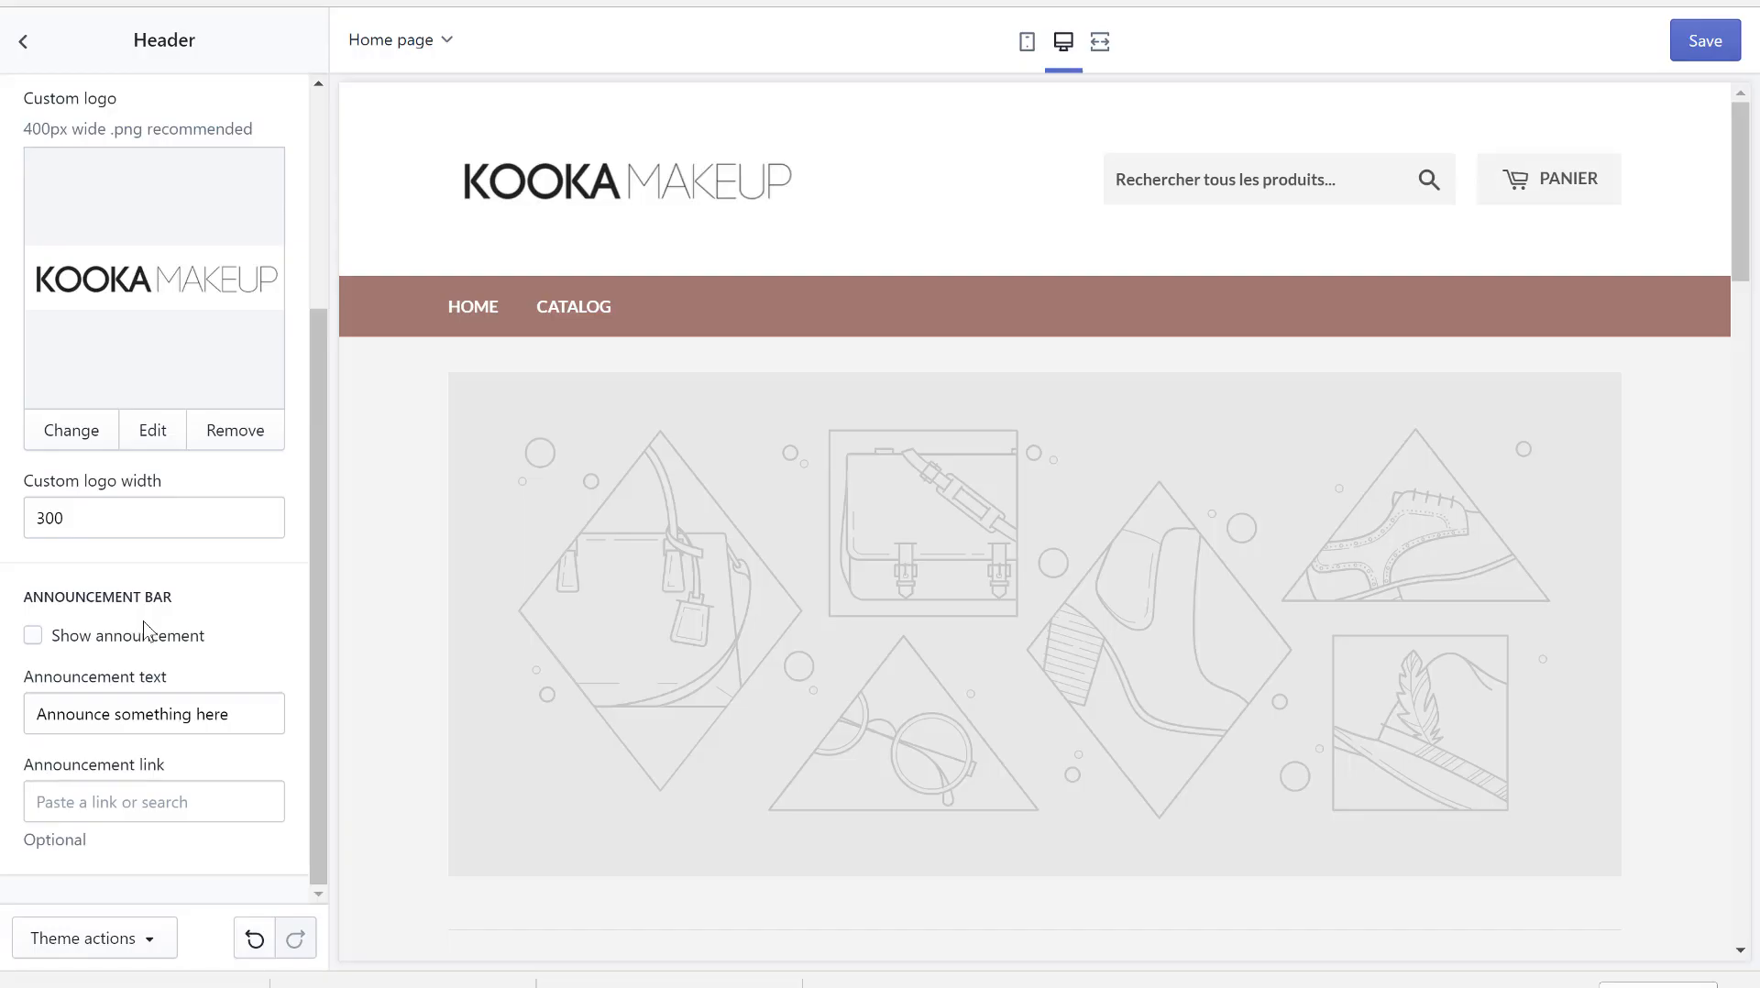
scroll(187, 380, up, 3)
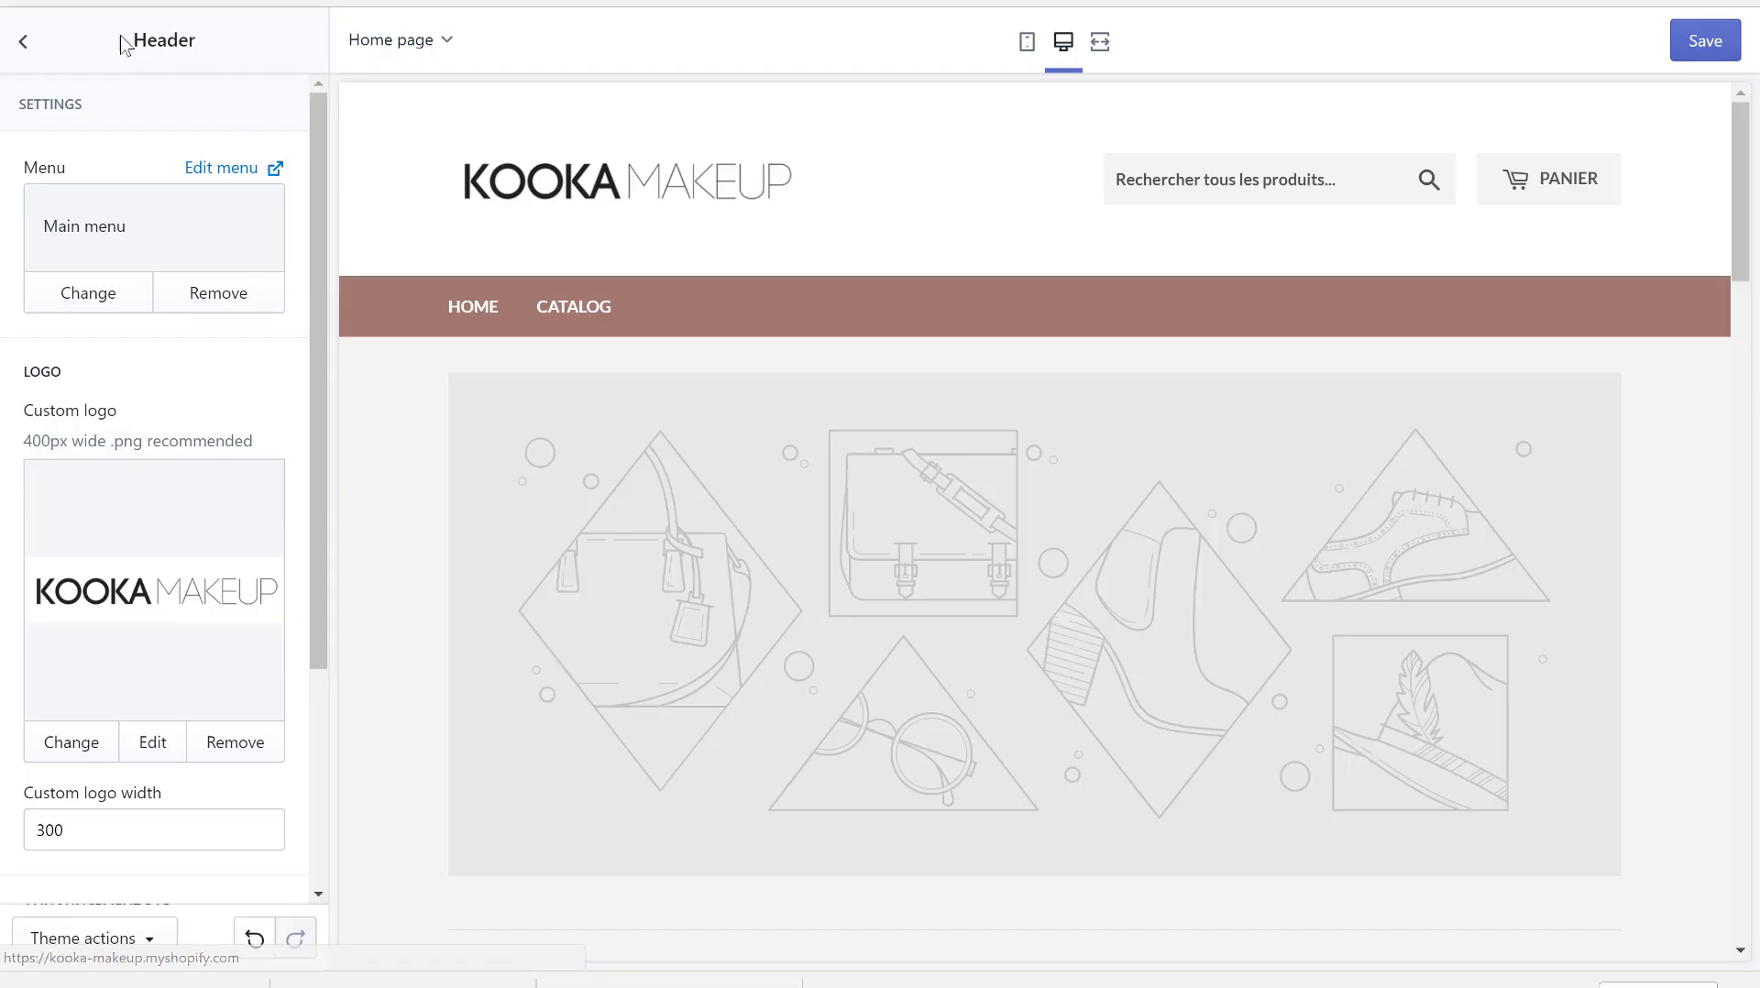
- Remove the Collection list section from the home page
click(19, 55)
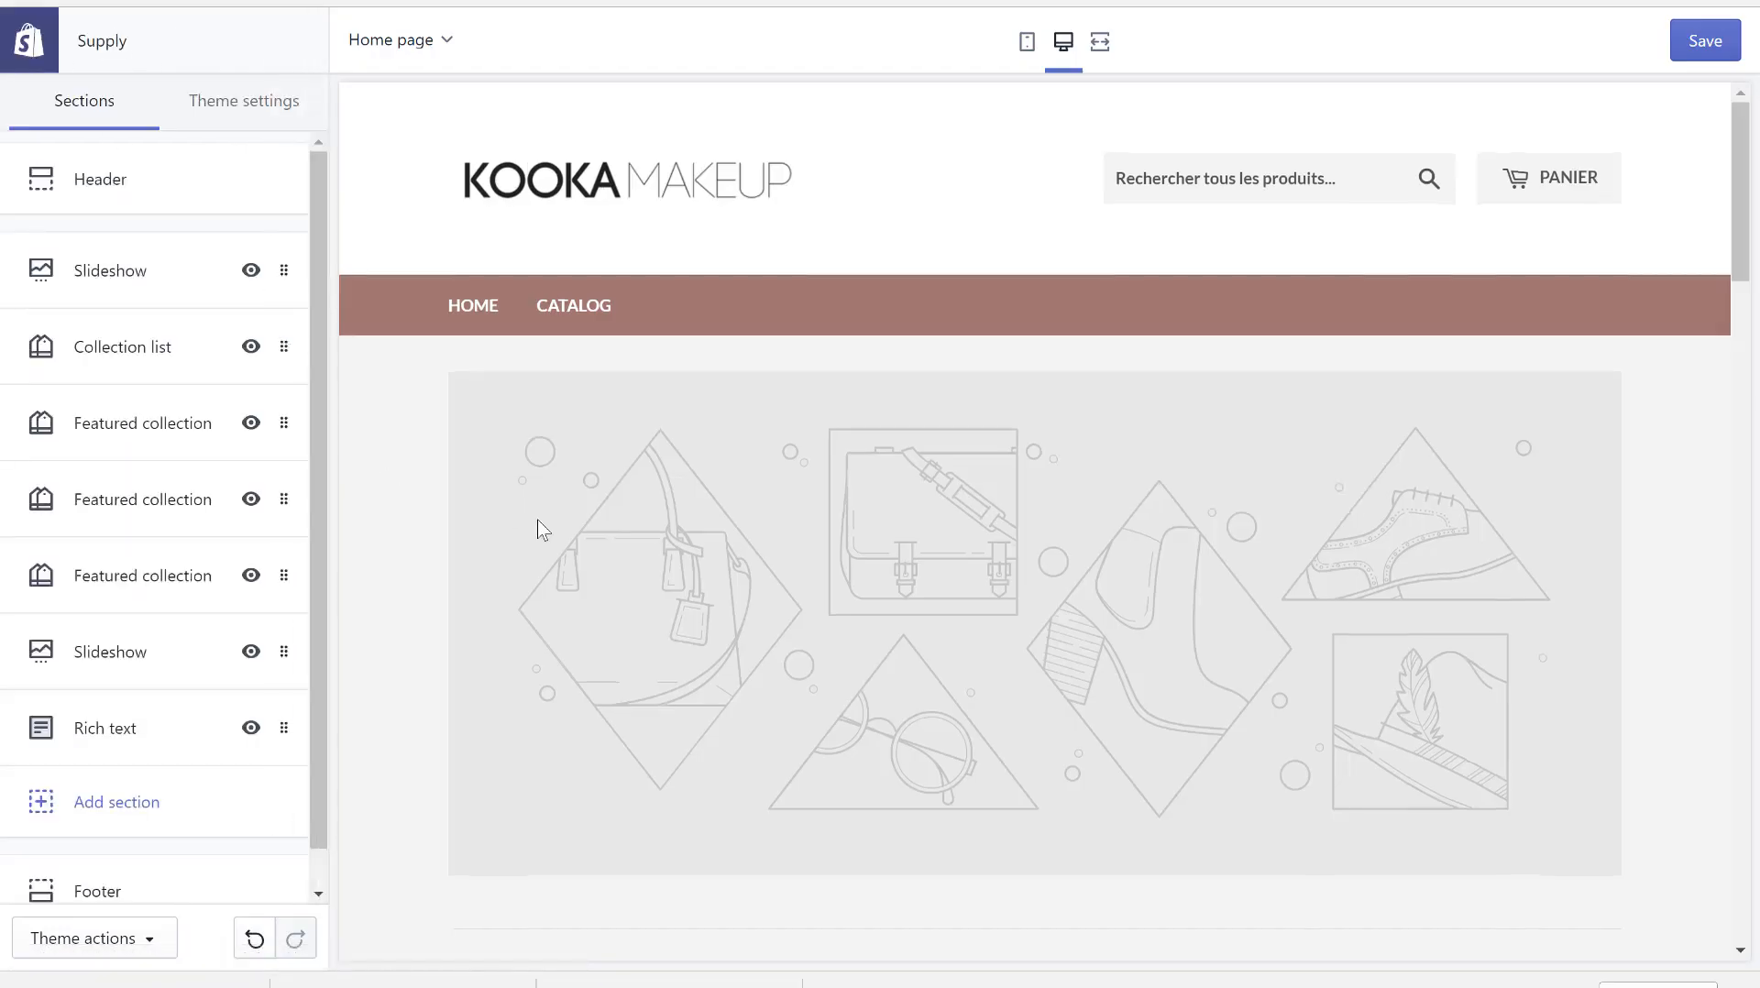
scroll(537, 519, down, 6)
scroll(538, 519, down, 4)
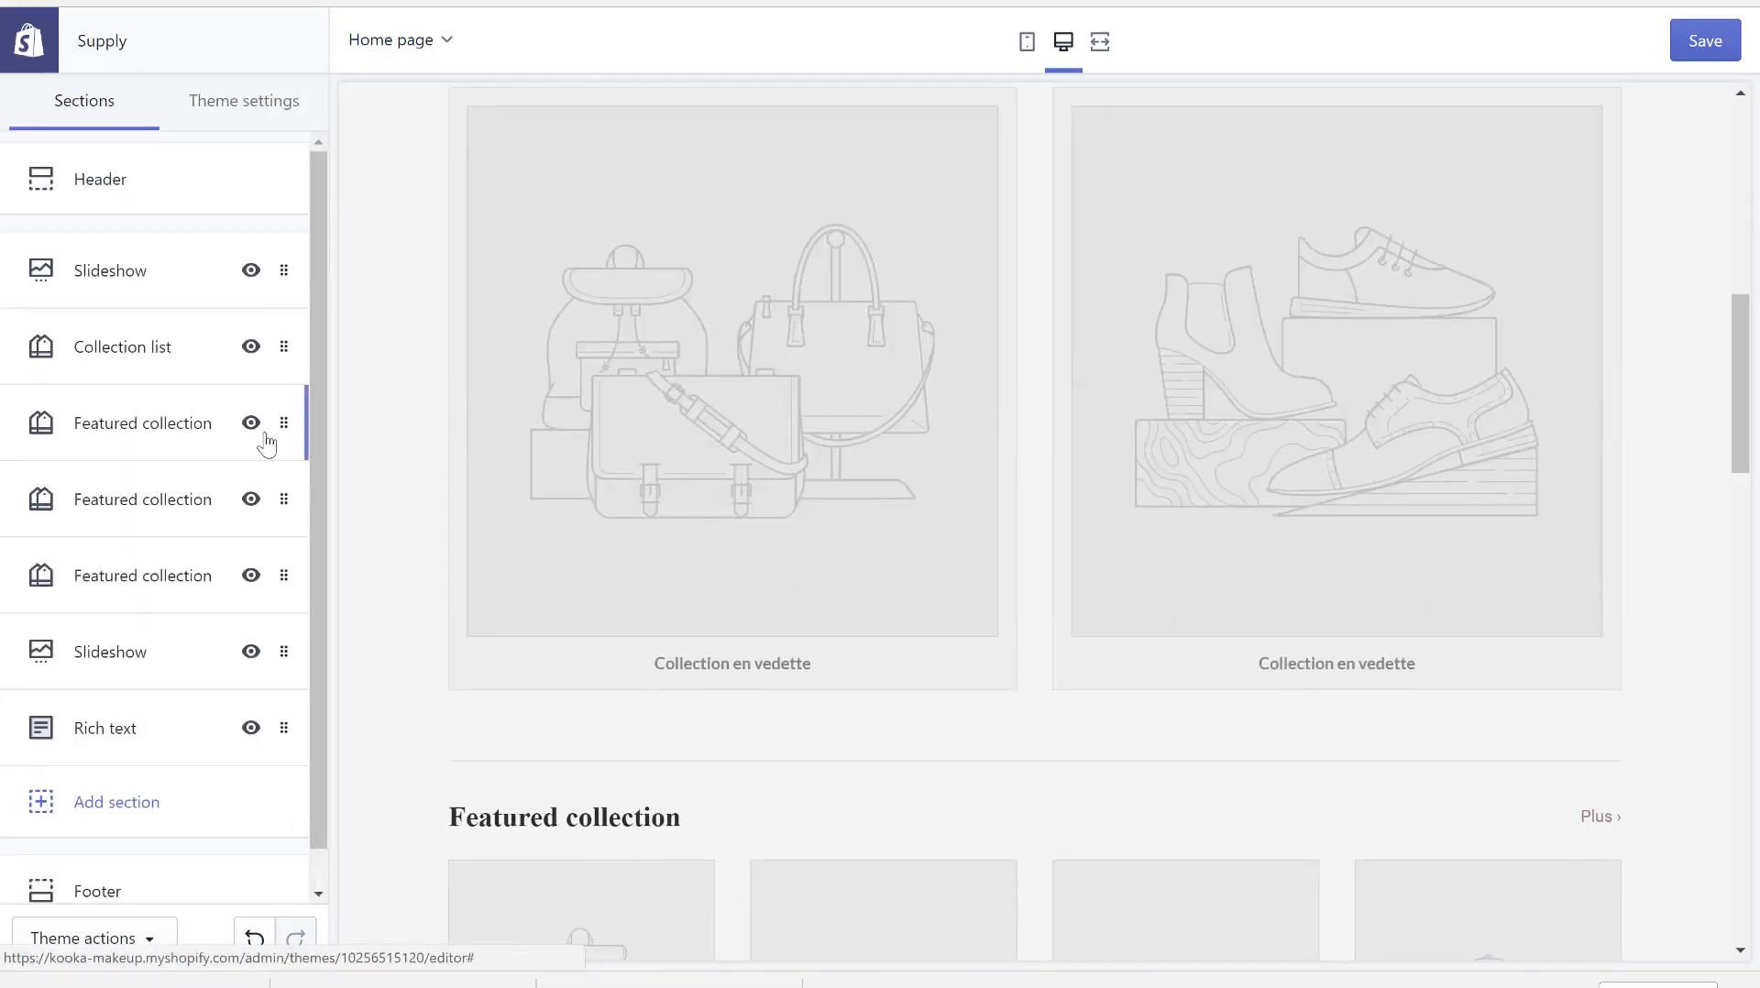
scroll(601, 724, down, 9)
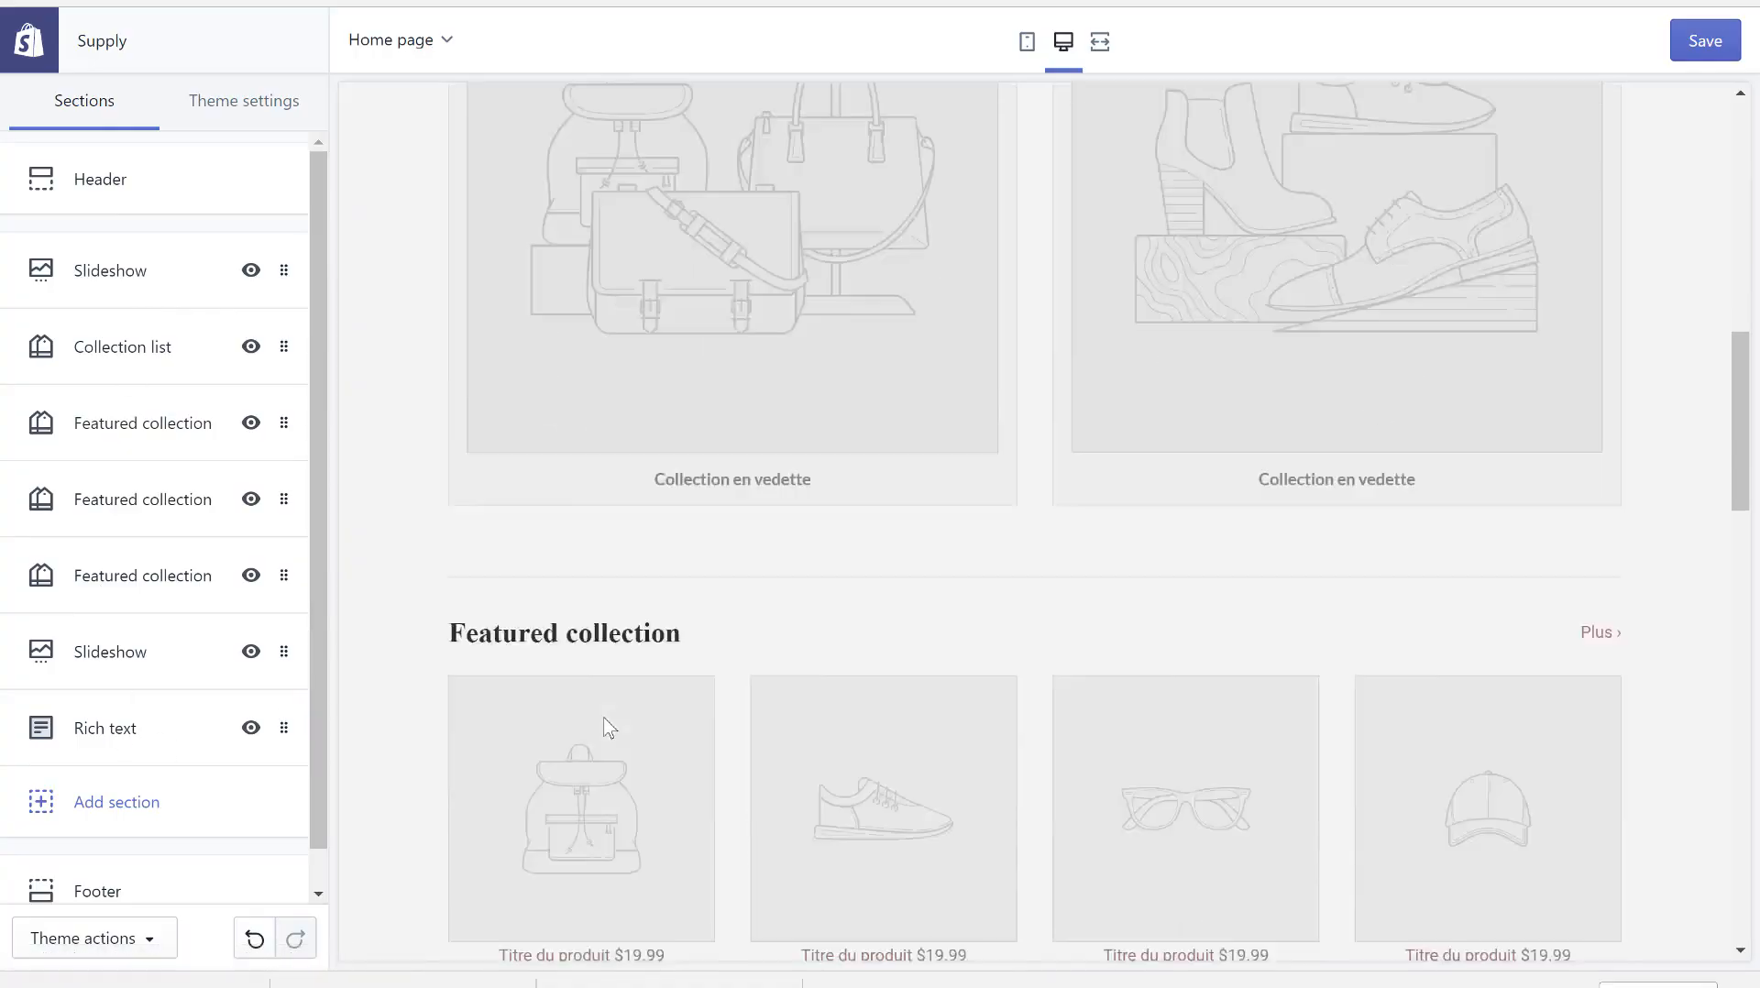
scroll(747, 279, up, 11)
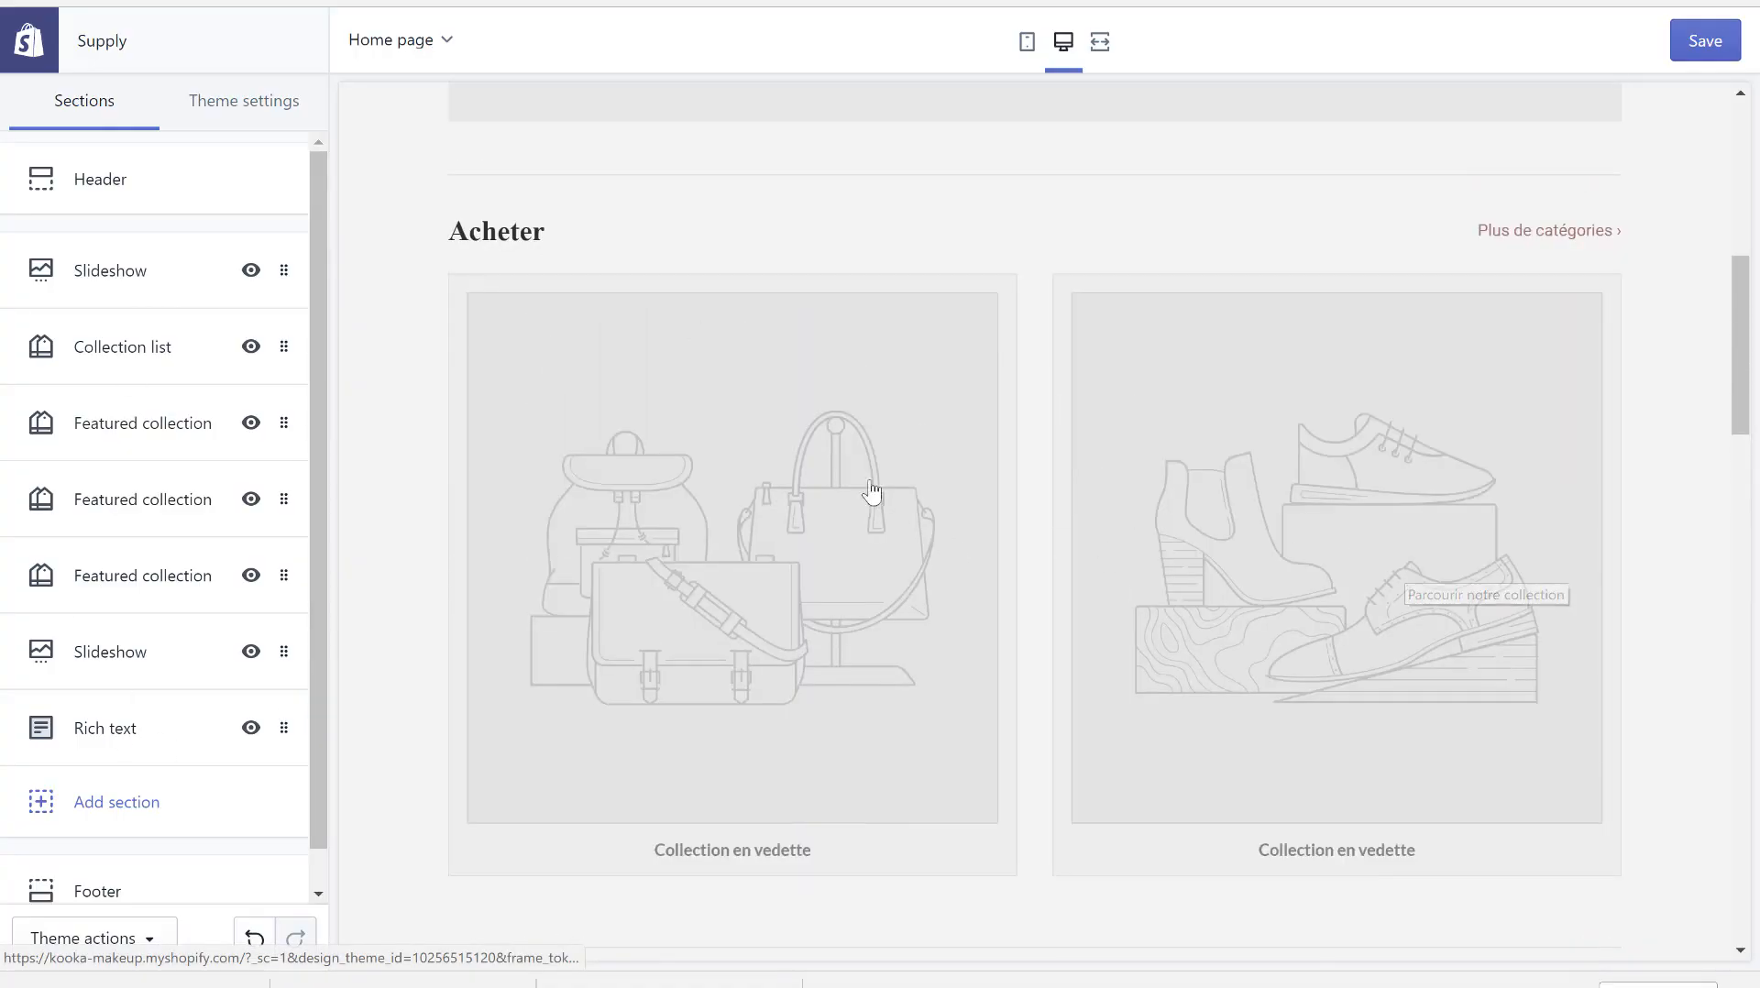
click(282, 346)
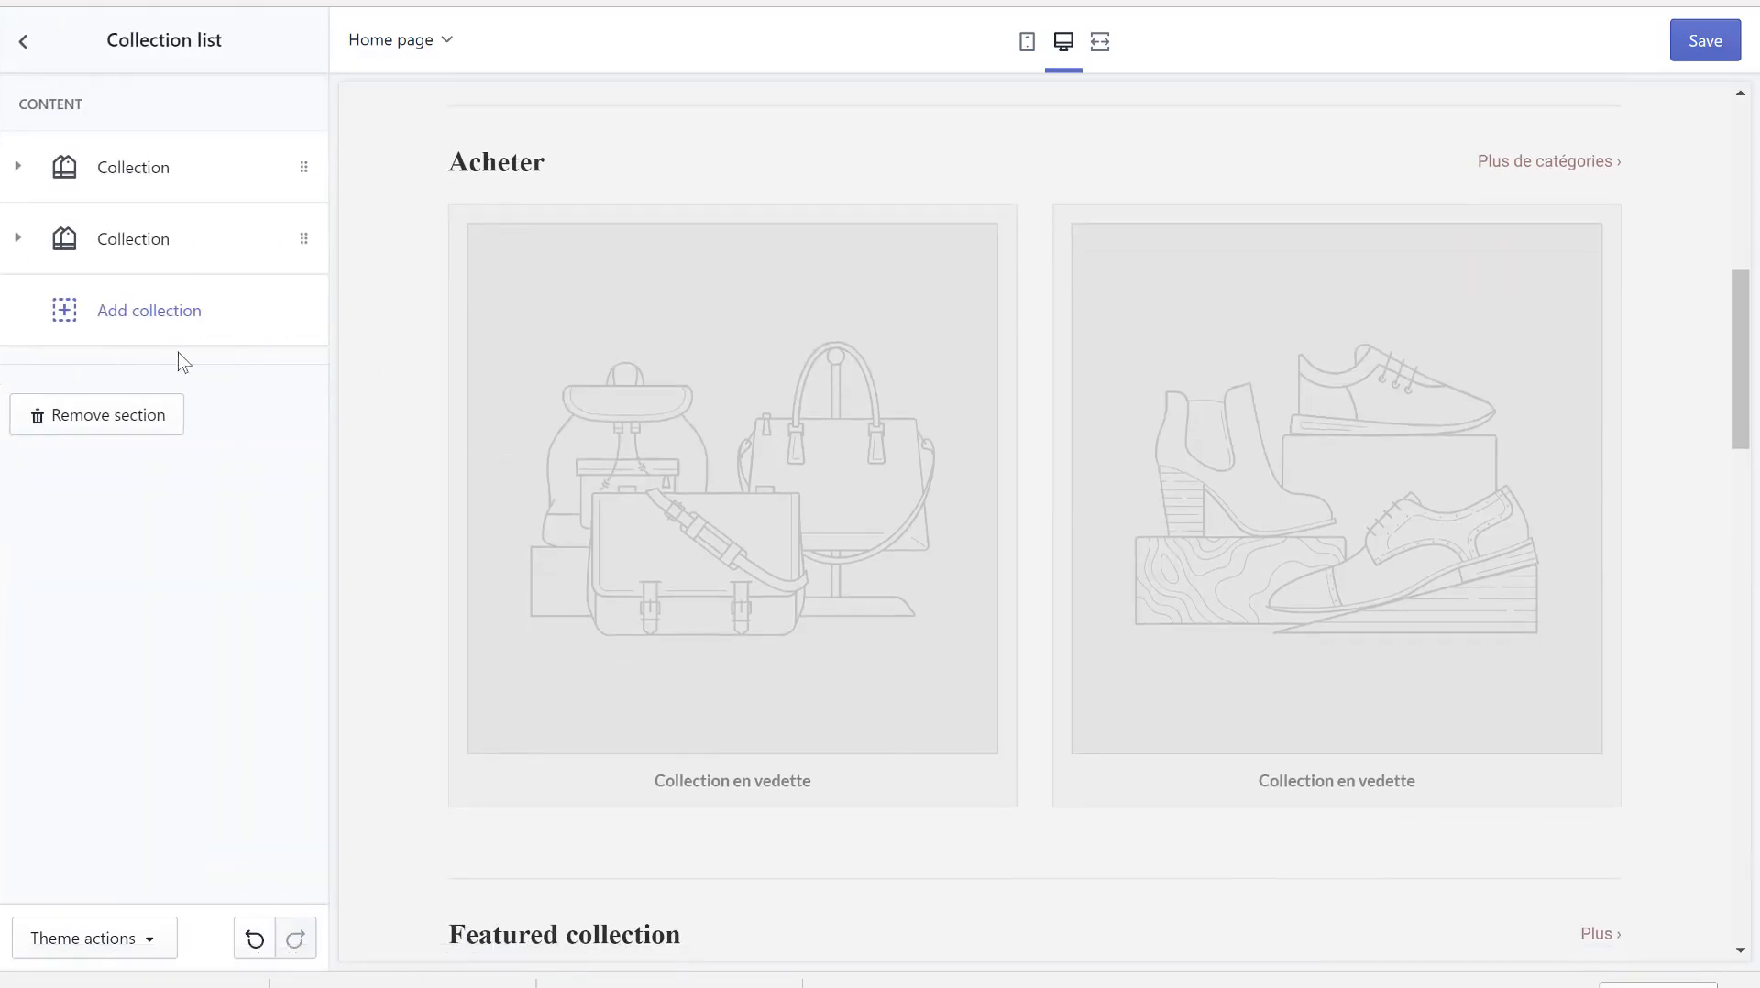
click(108, 415)
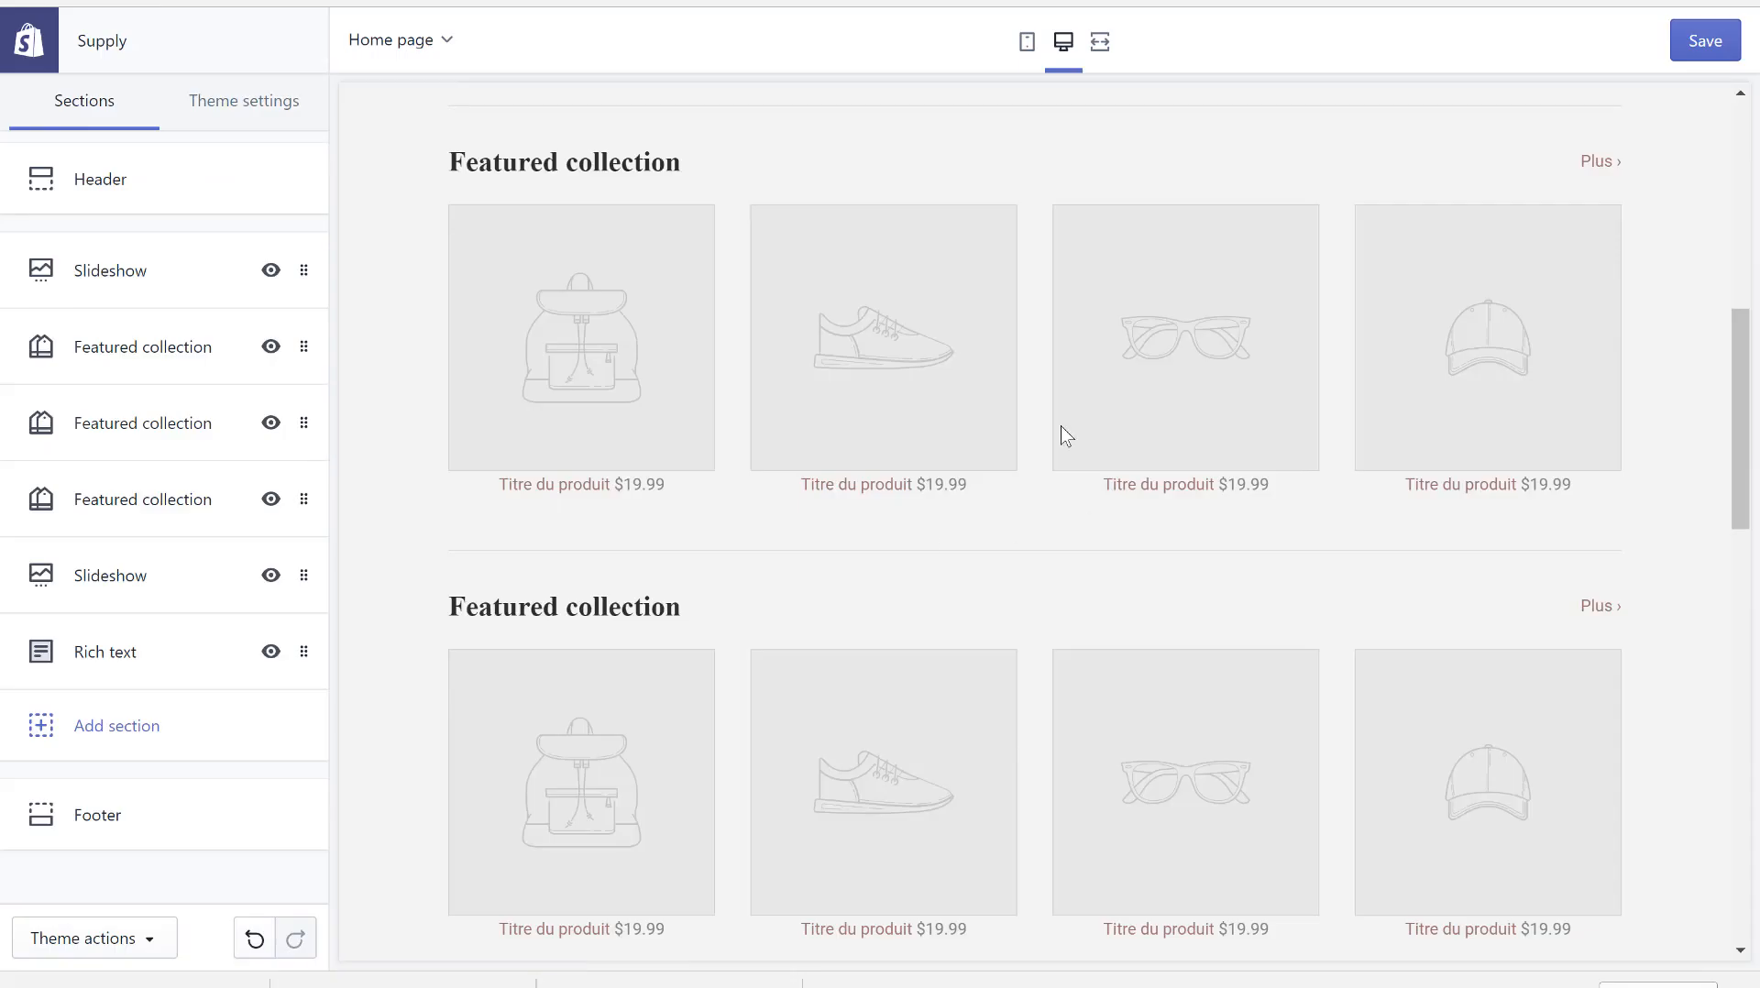
- Review the whole home page, including in mobile preview, from logo to footer
scroll(1060, 425, down, 20)
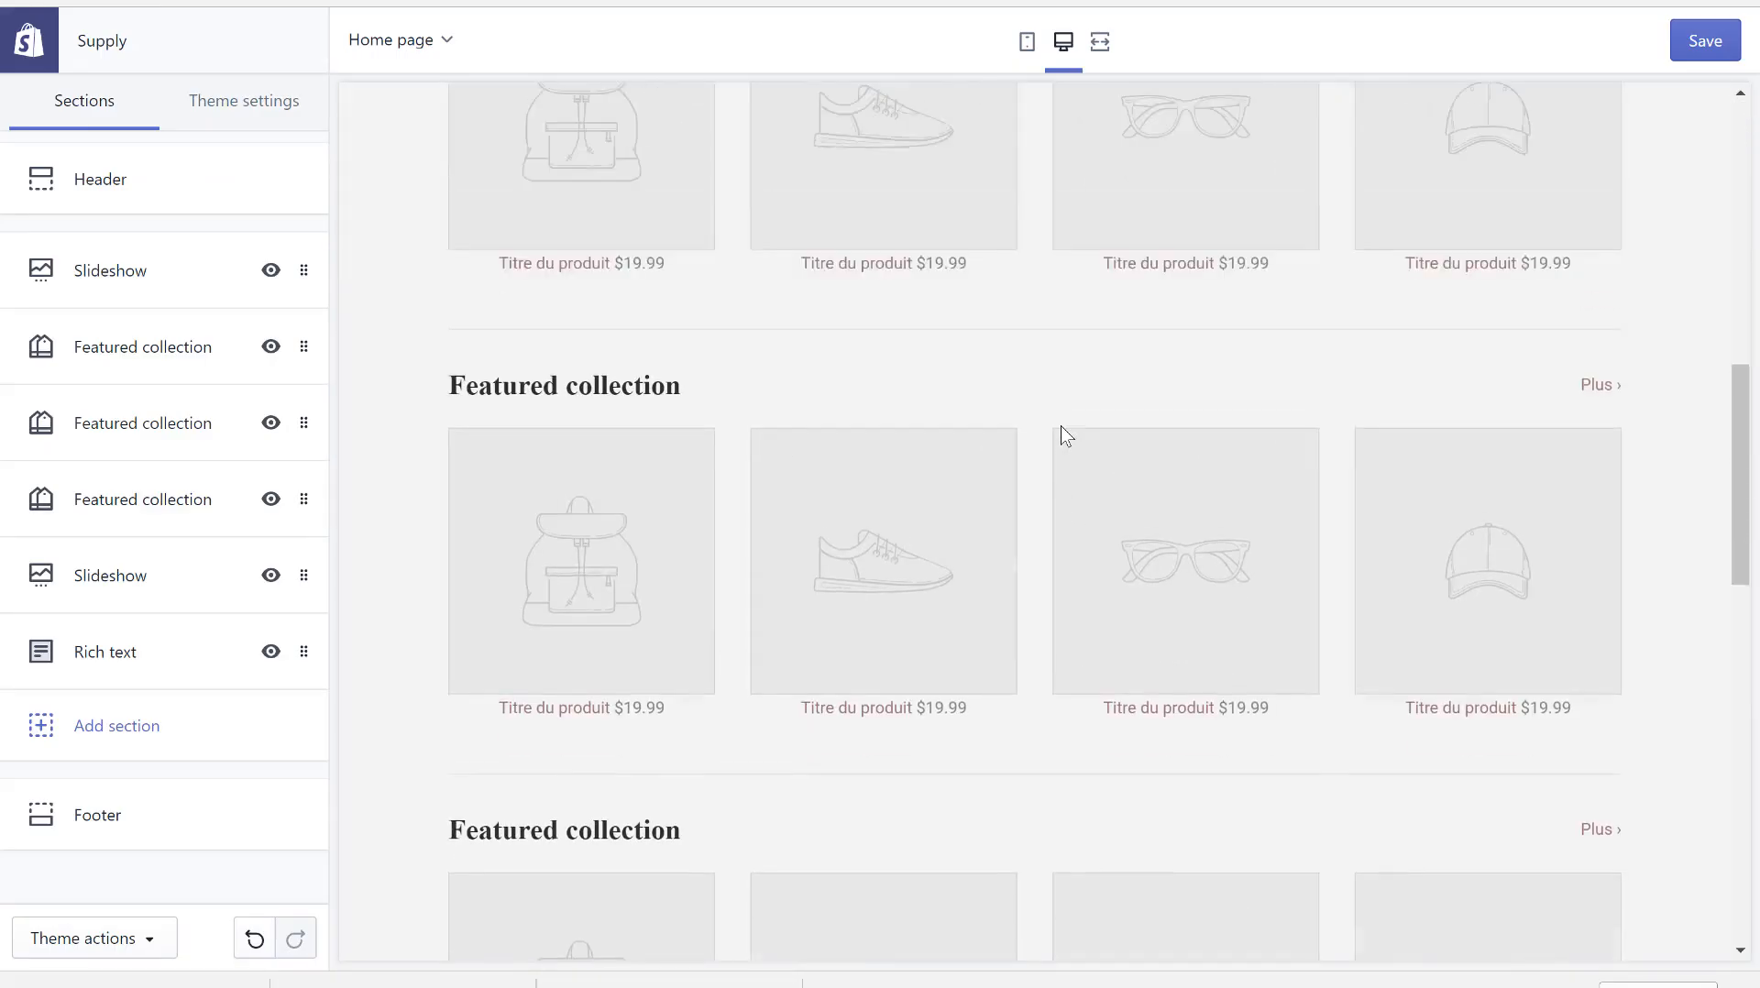
scroll(1060, 426, down, 5)
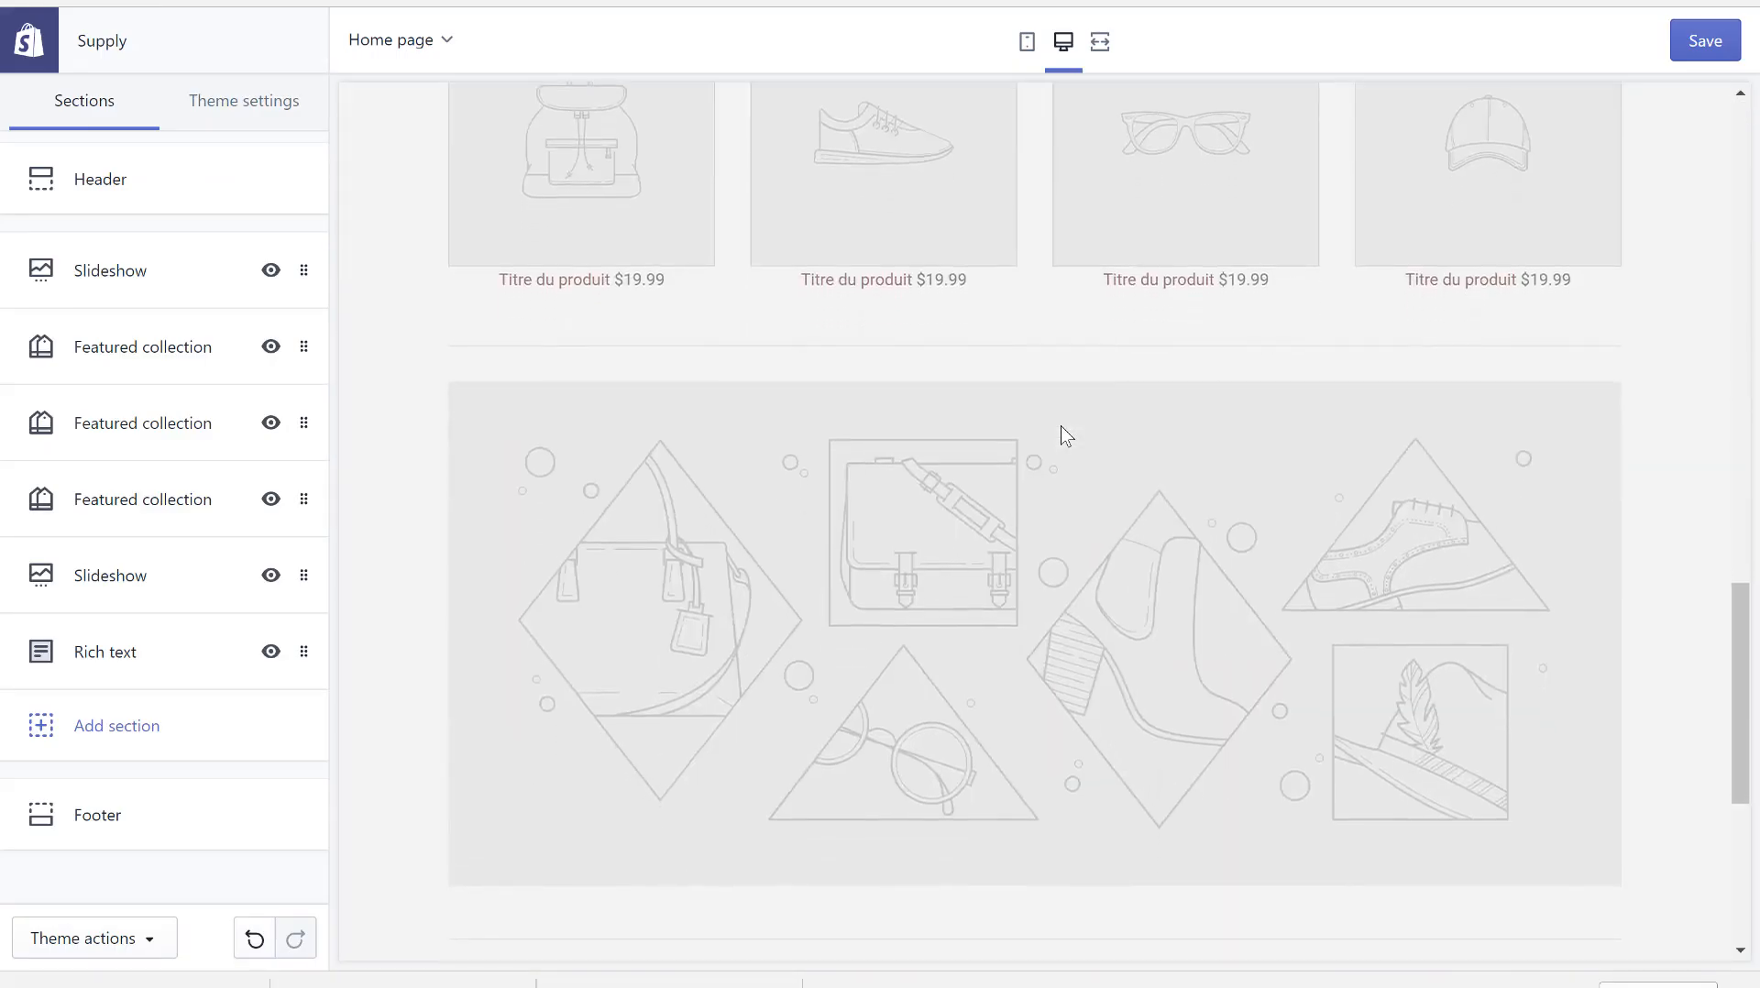
scroll(1060, 426, up, 3)
scroll(1060, 425, up, 20)
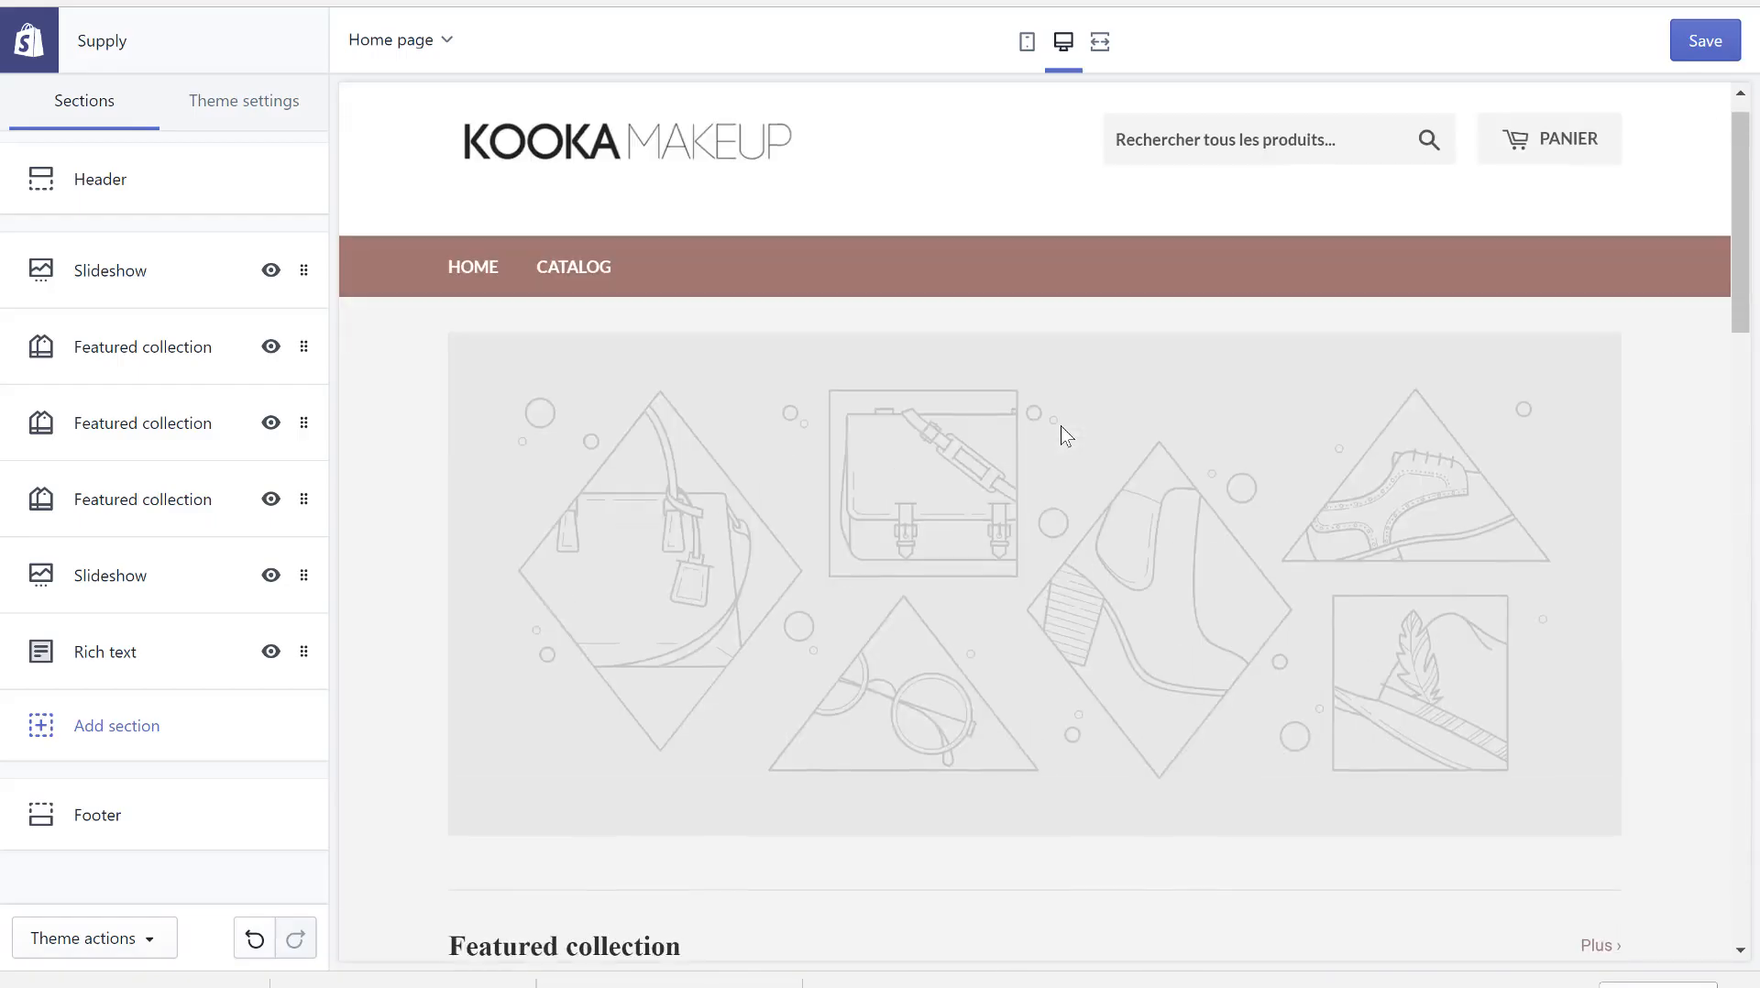
scroll(1037, 614, down, 5)
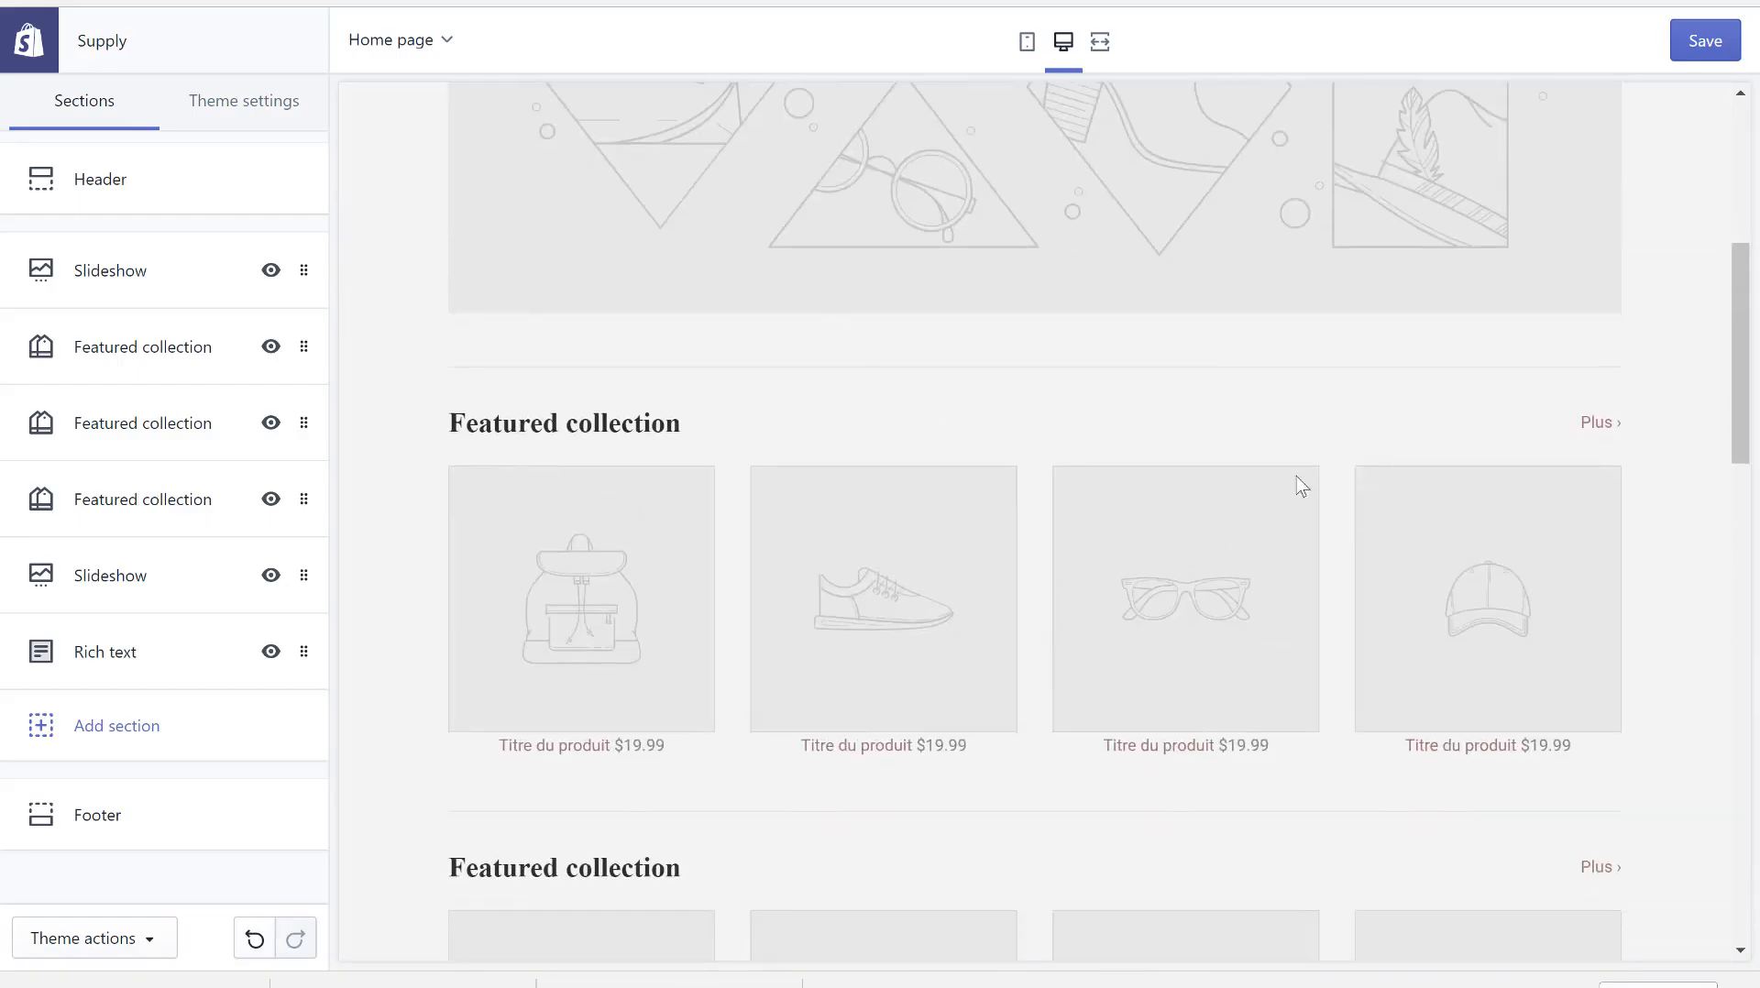
scroll(808, 703, down, 5)
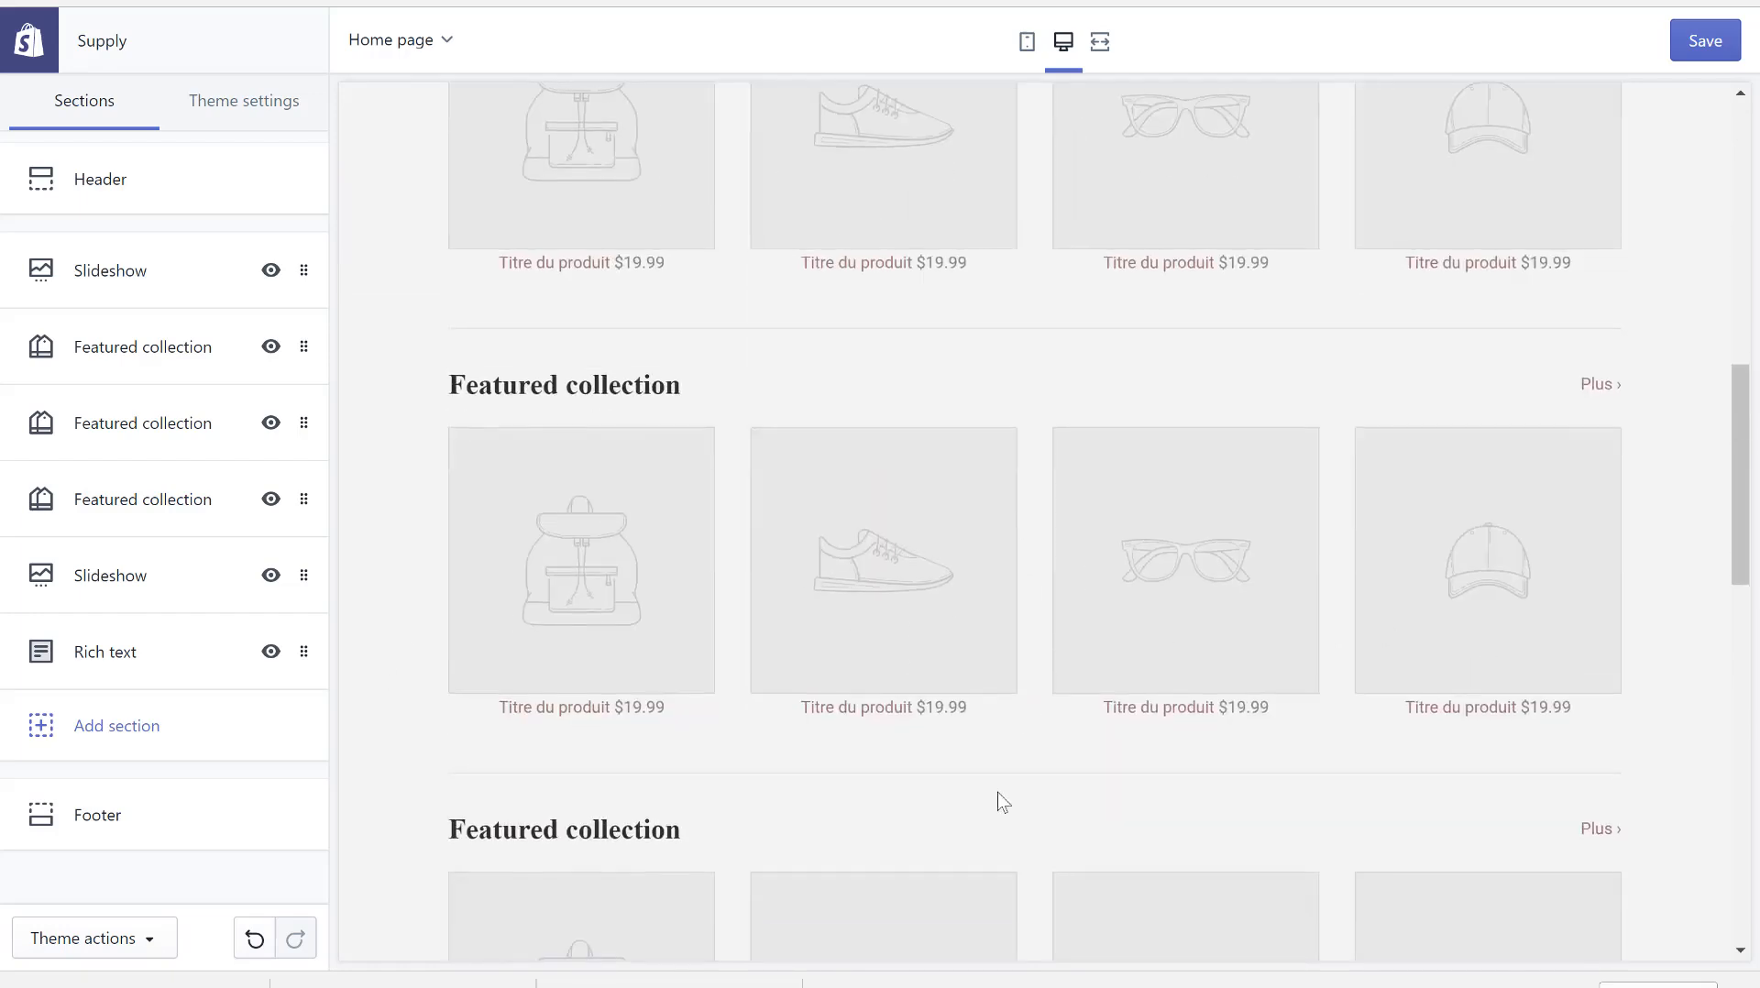
scroll(998, 802, down, 6)
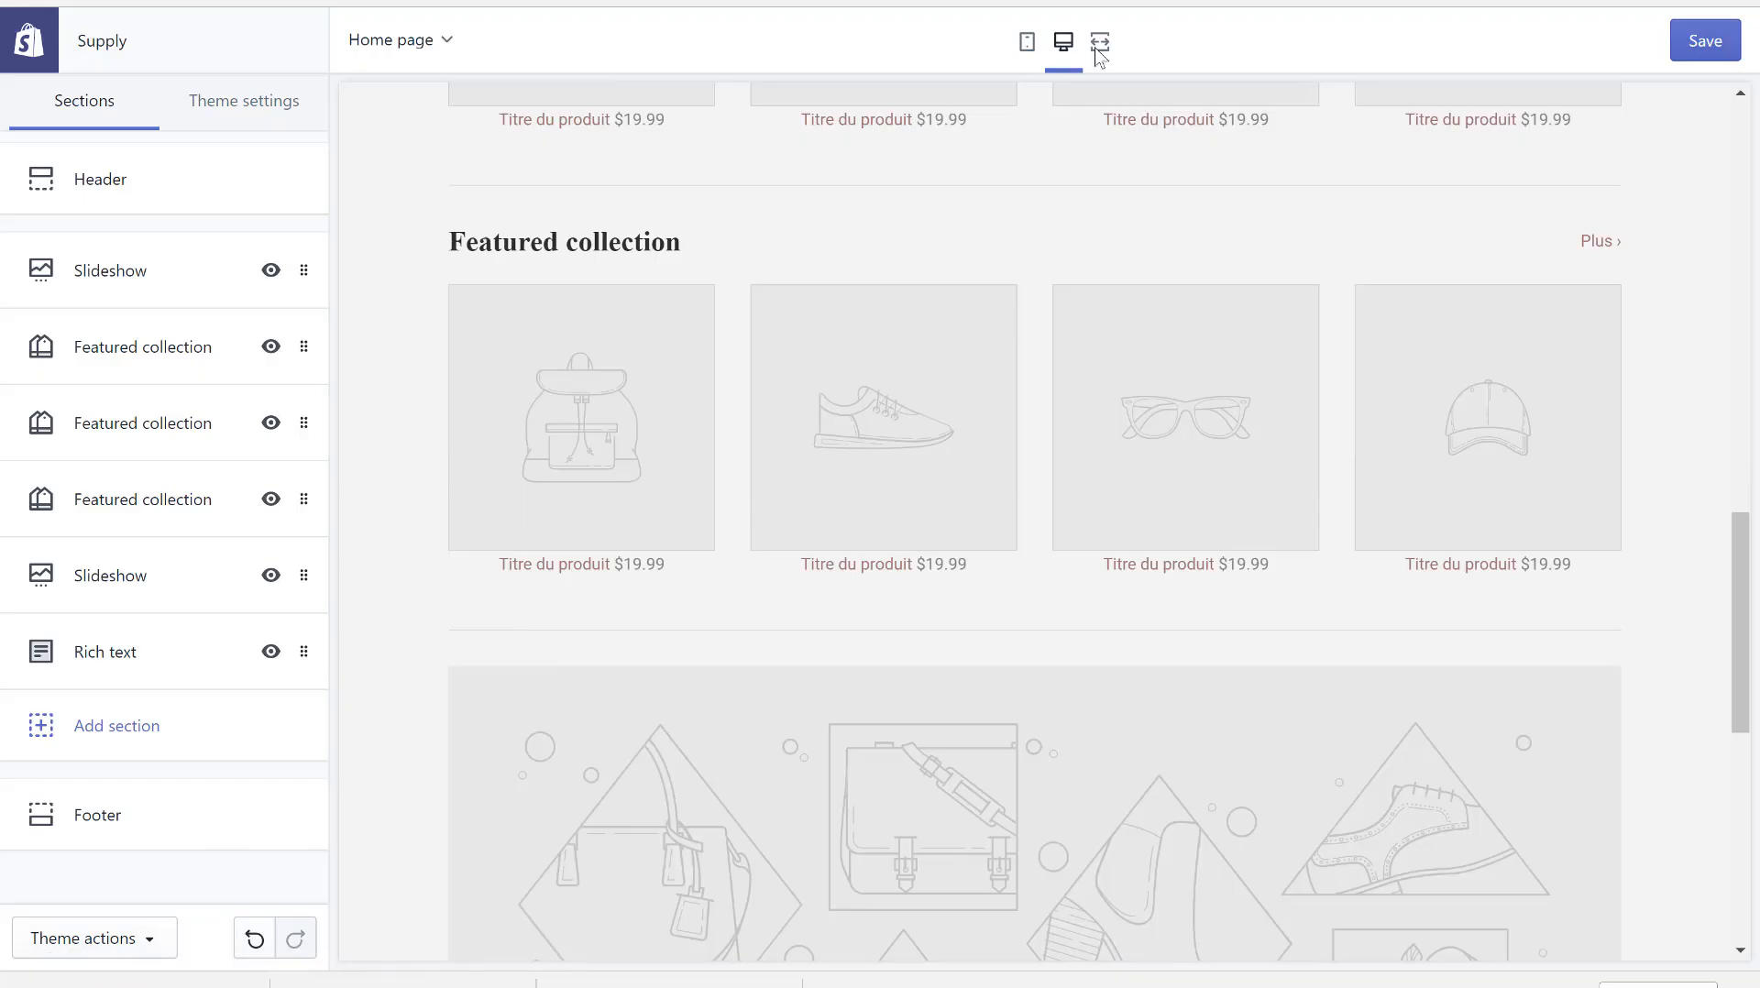
click(1028, 43)
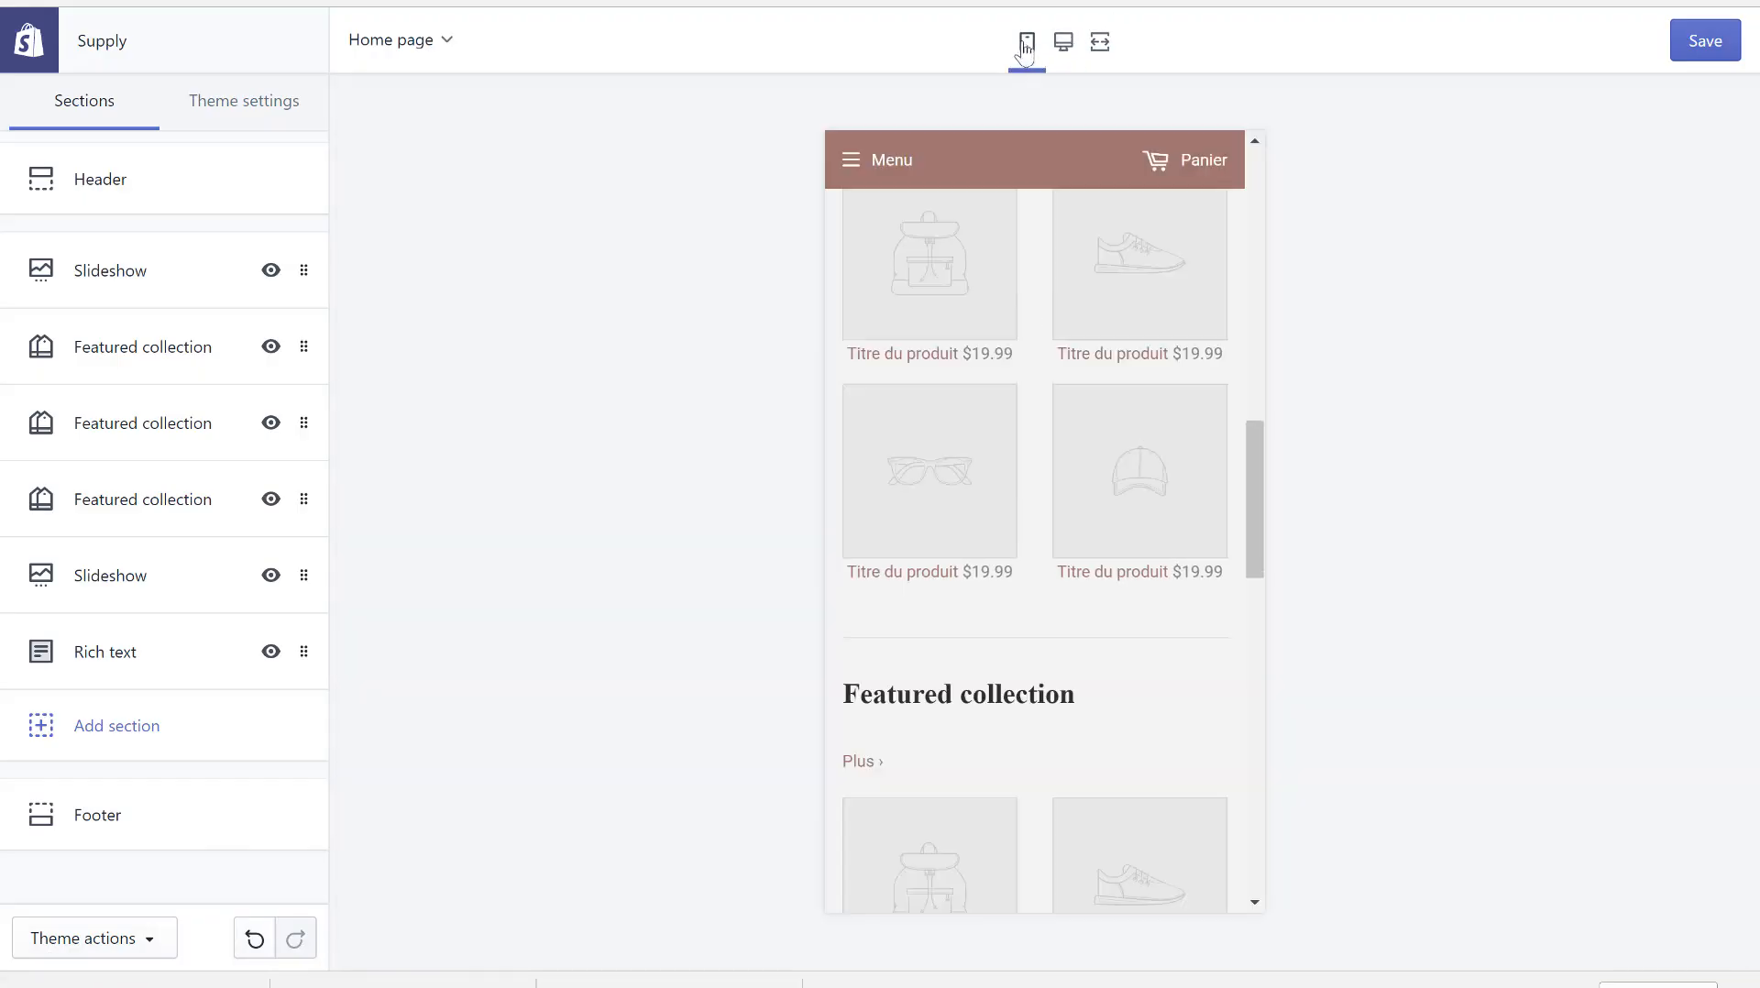
scroll(1002, 268, up, 10)
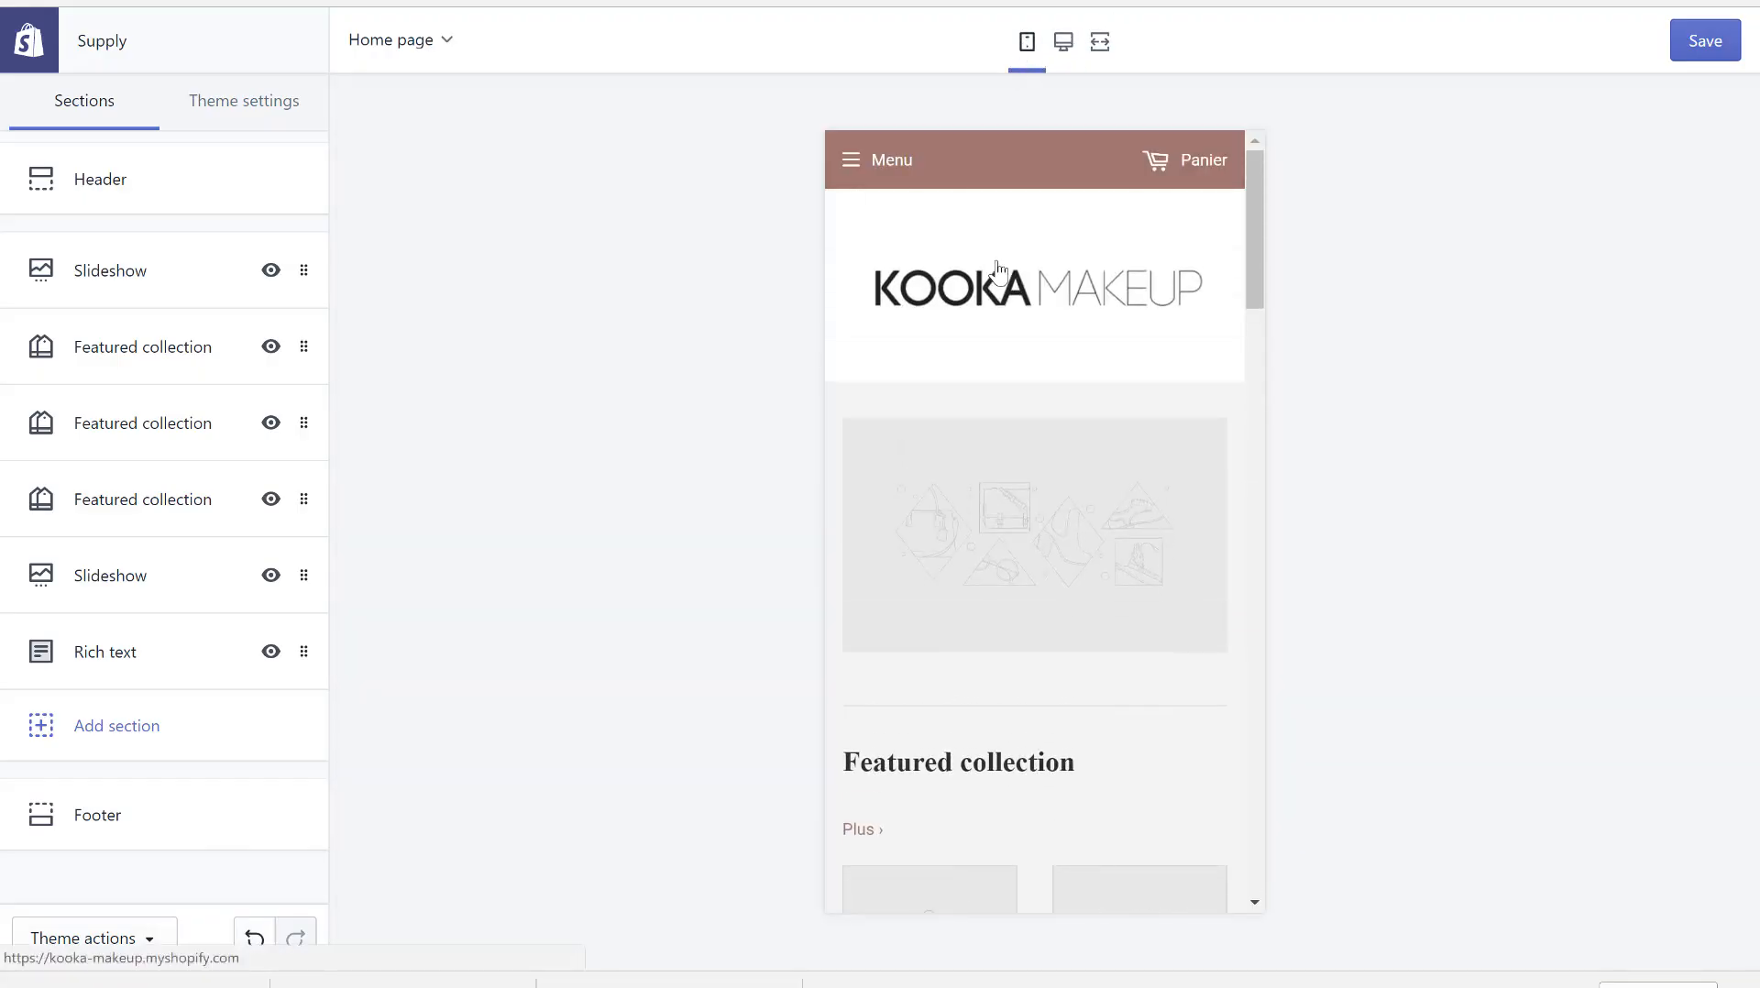
scroll(1022, 499, down, 15)
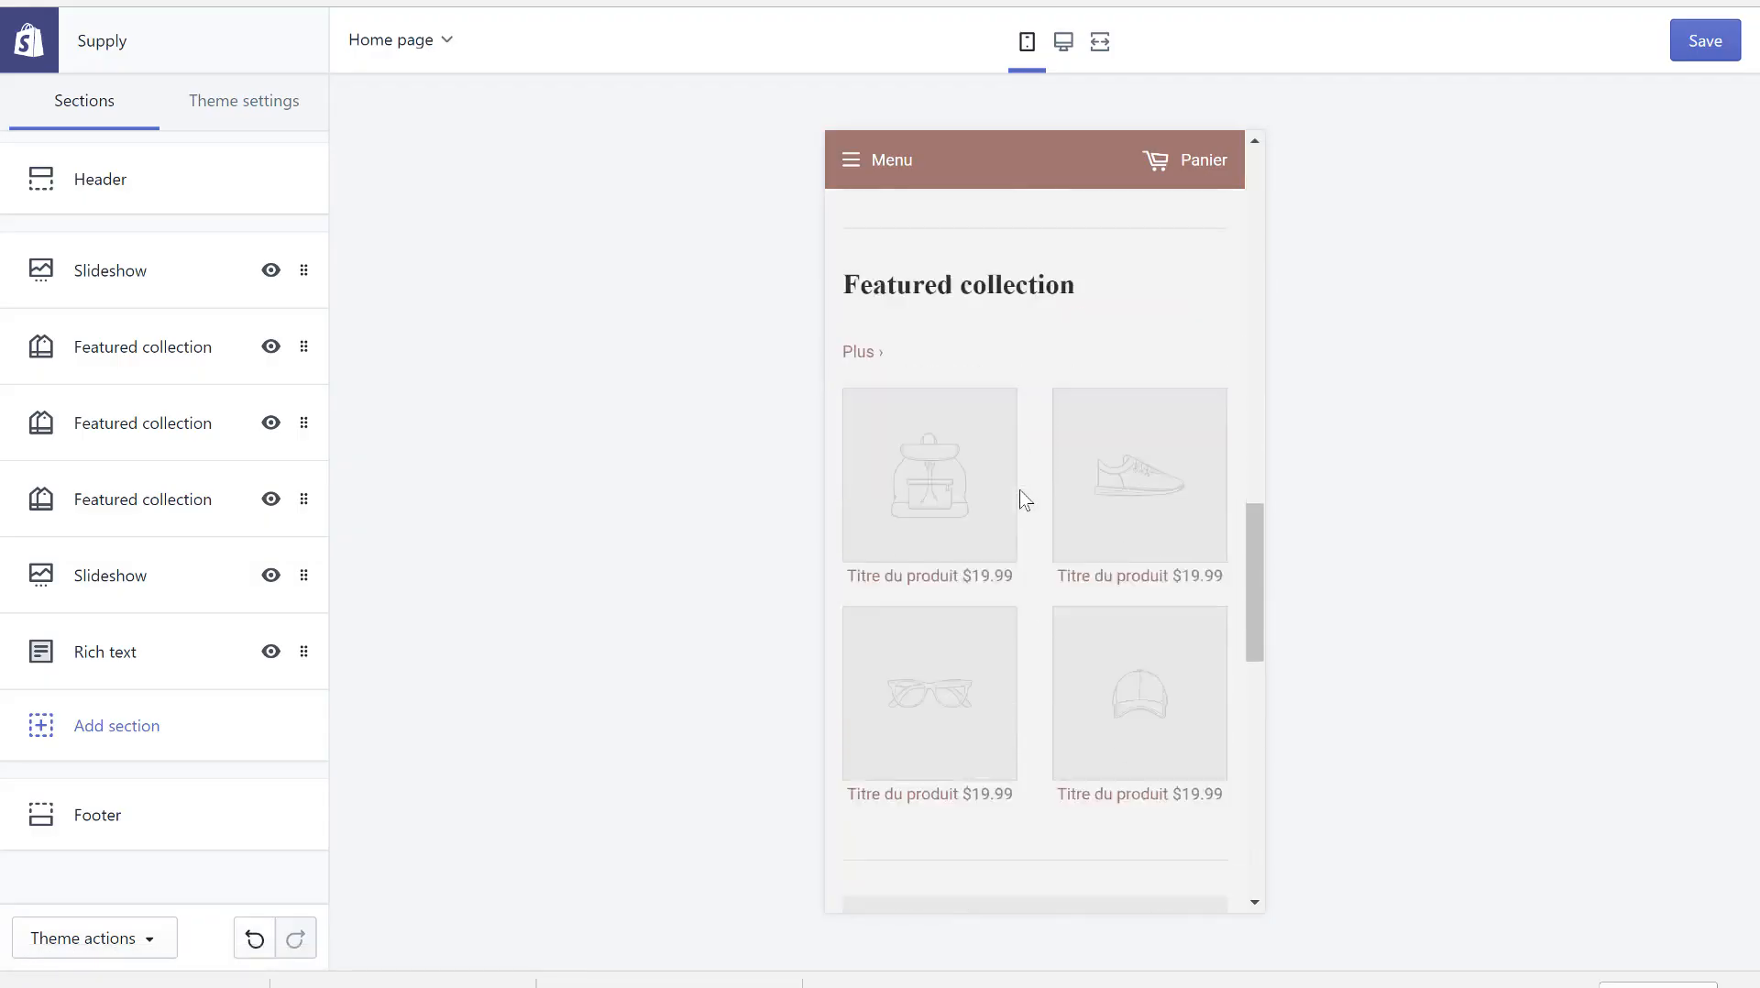
scroll(1021, 499, up, 15)
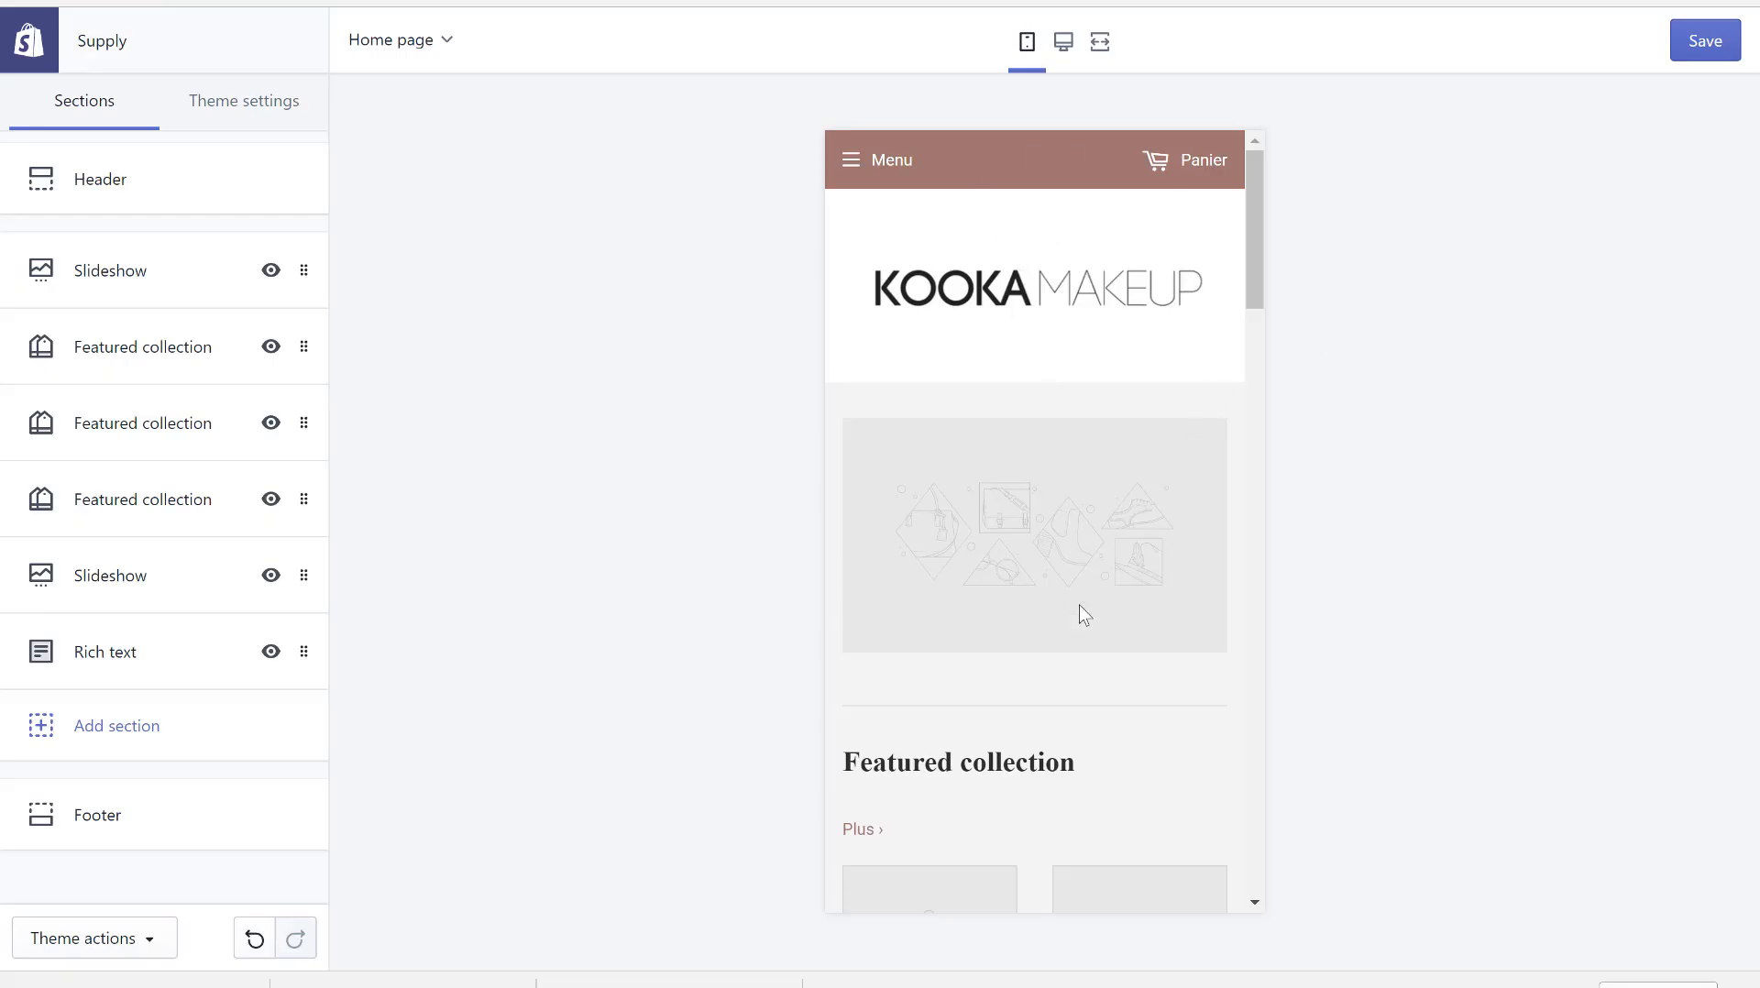
scroll(1082, 614, down, 10)
scroll(1082, 614, down, 8)
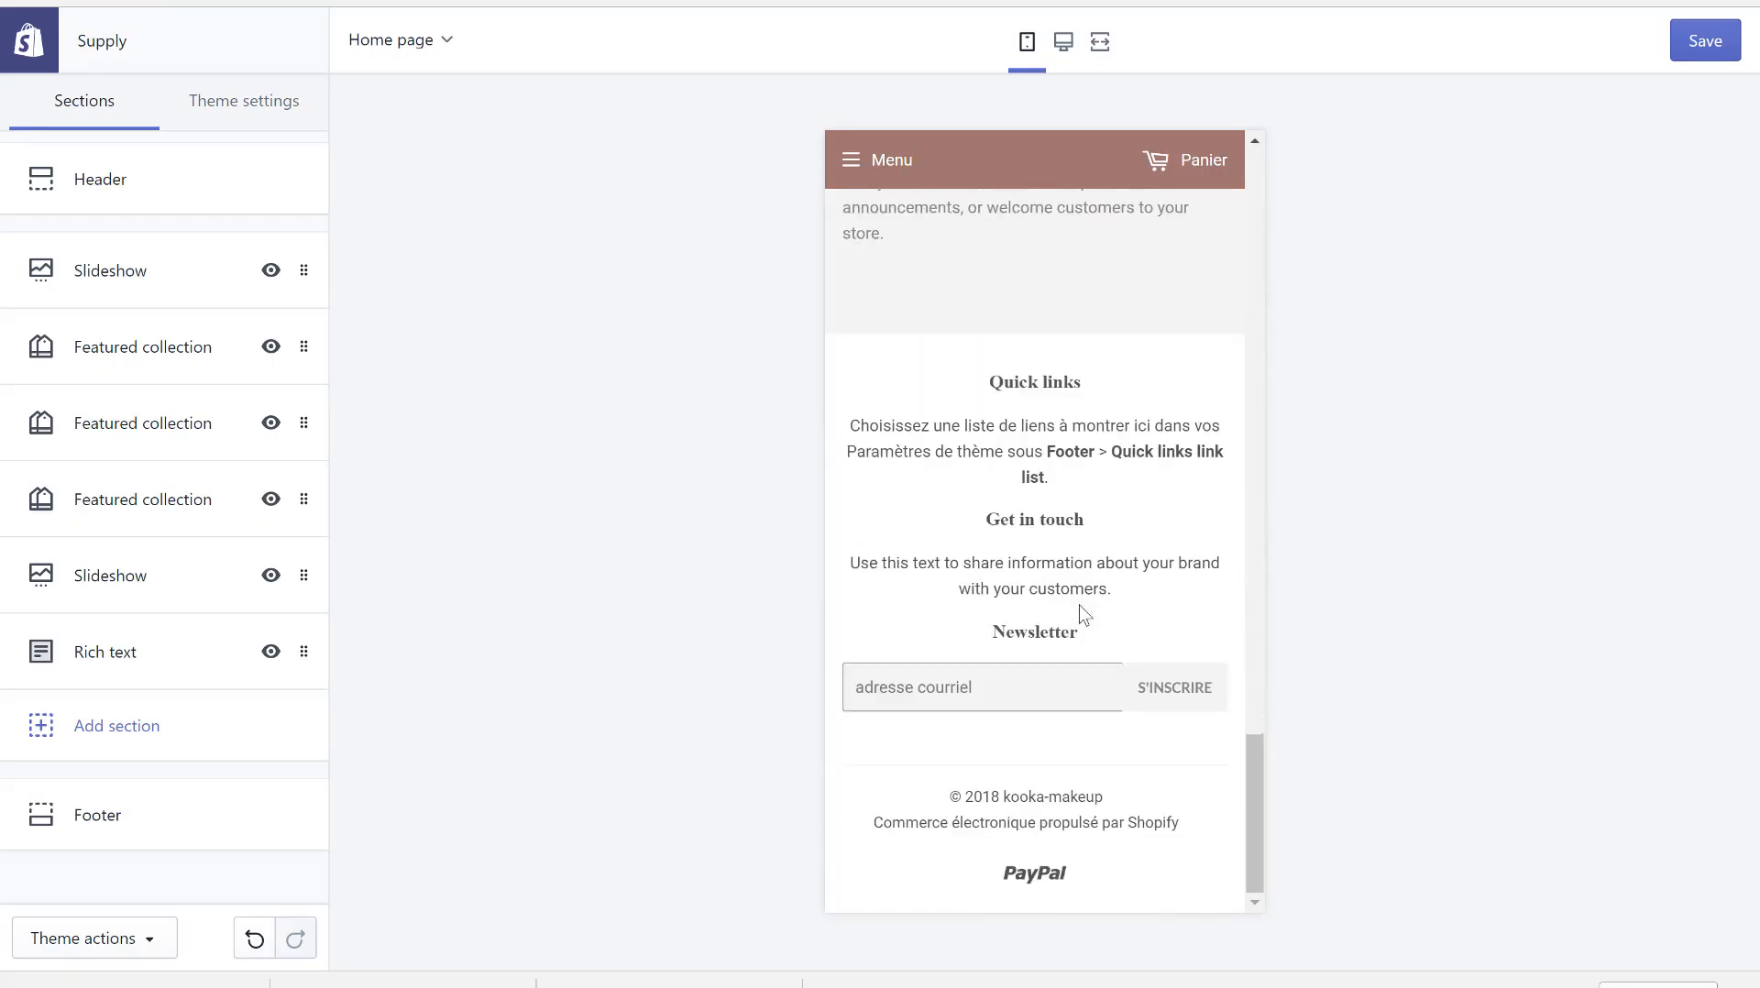
scroll(1084, 614, up, 20)
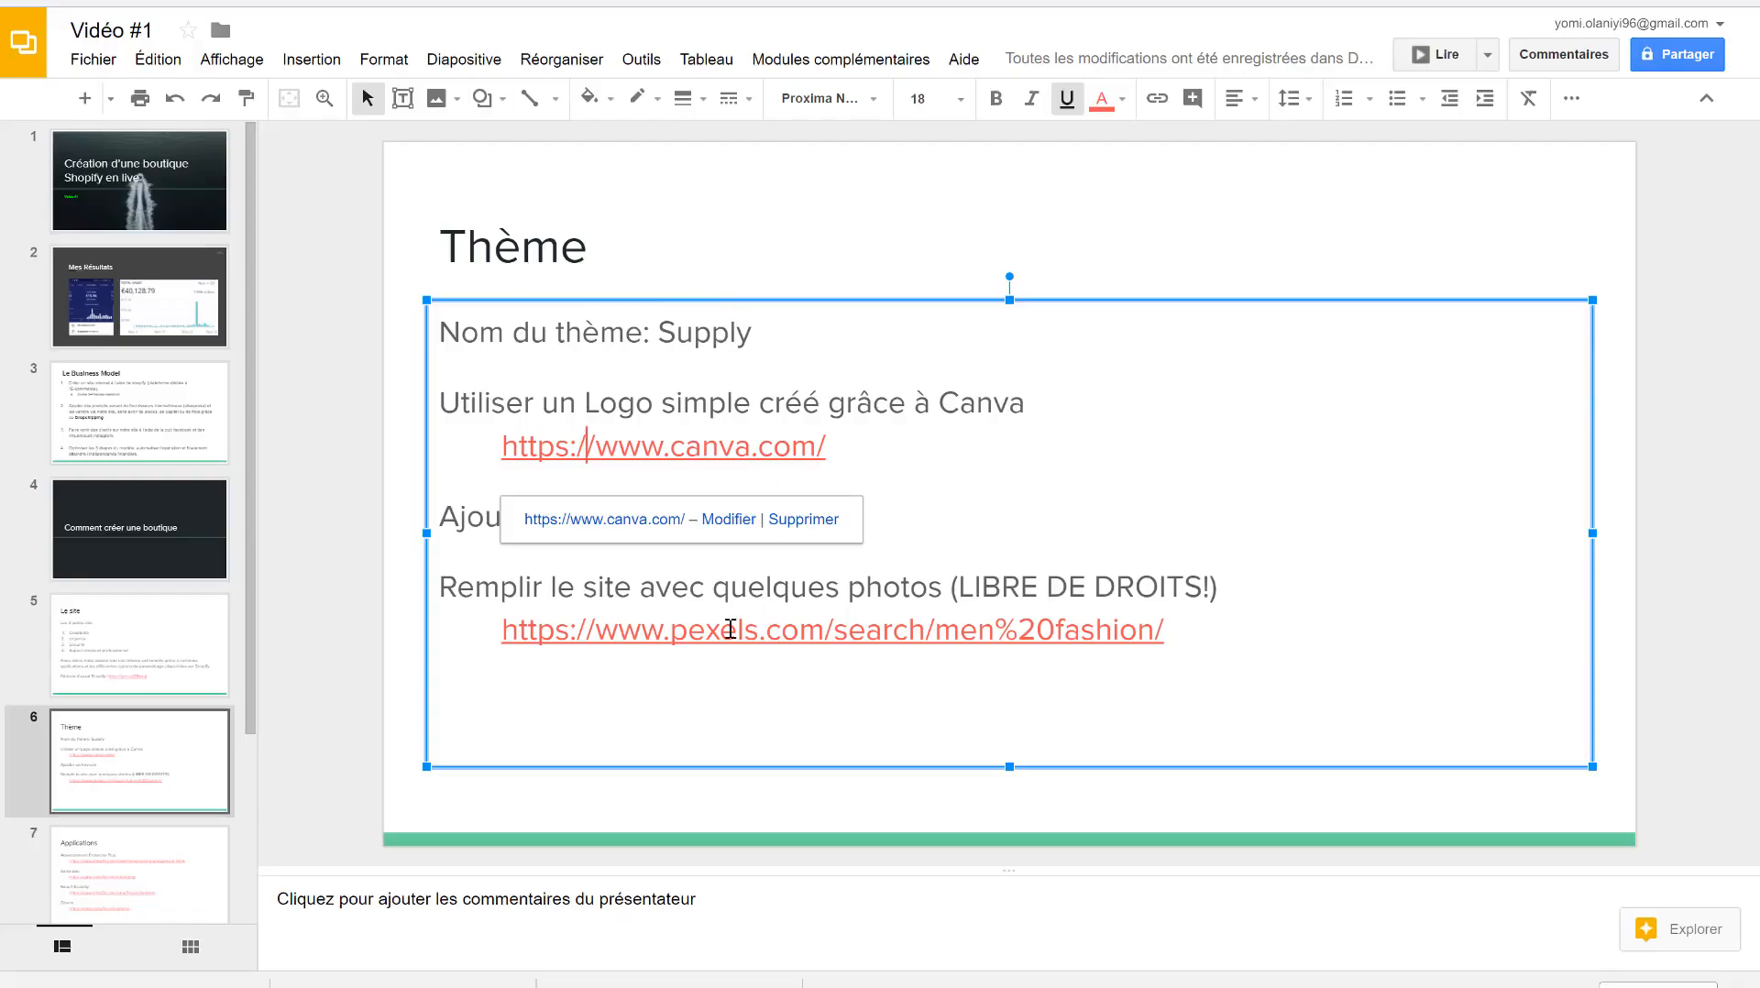
- Follow the pexels.com link on the Thème slide to the Men Fashion photos
click(730, 629)
click(747, 706)
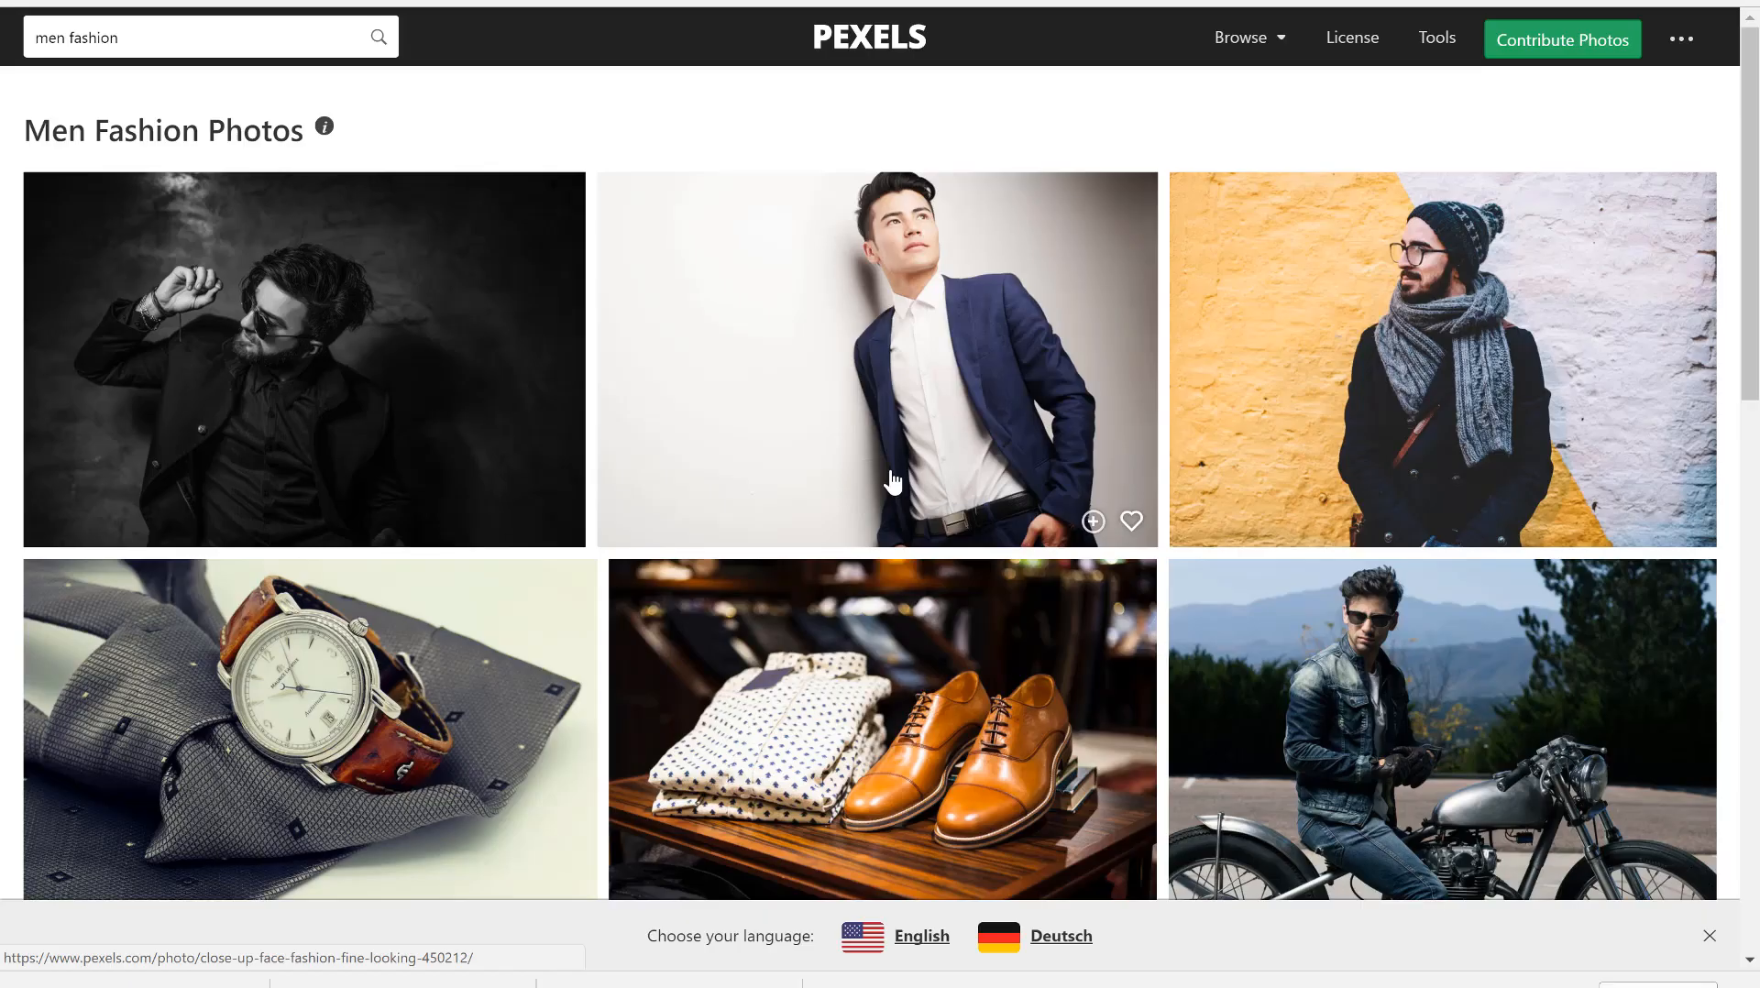
- Search Pexels for MAKEUP and download the free make-up brushes photo
triple_click(137, 41)
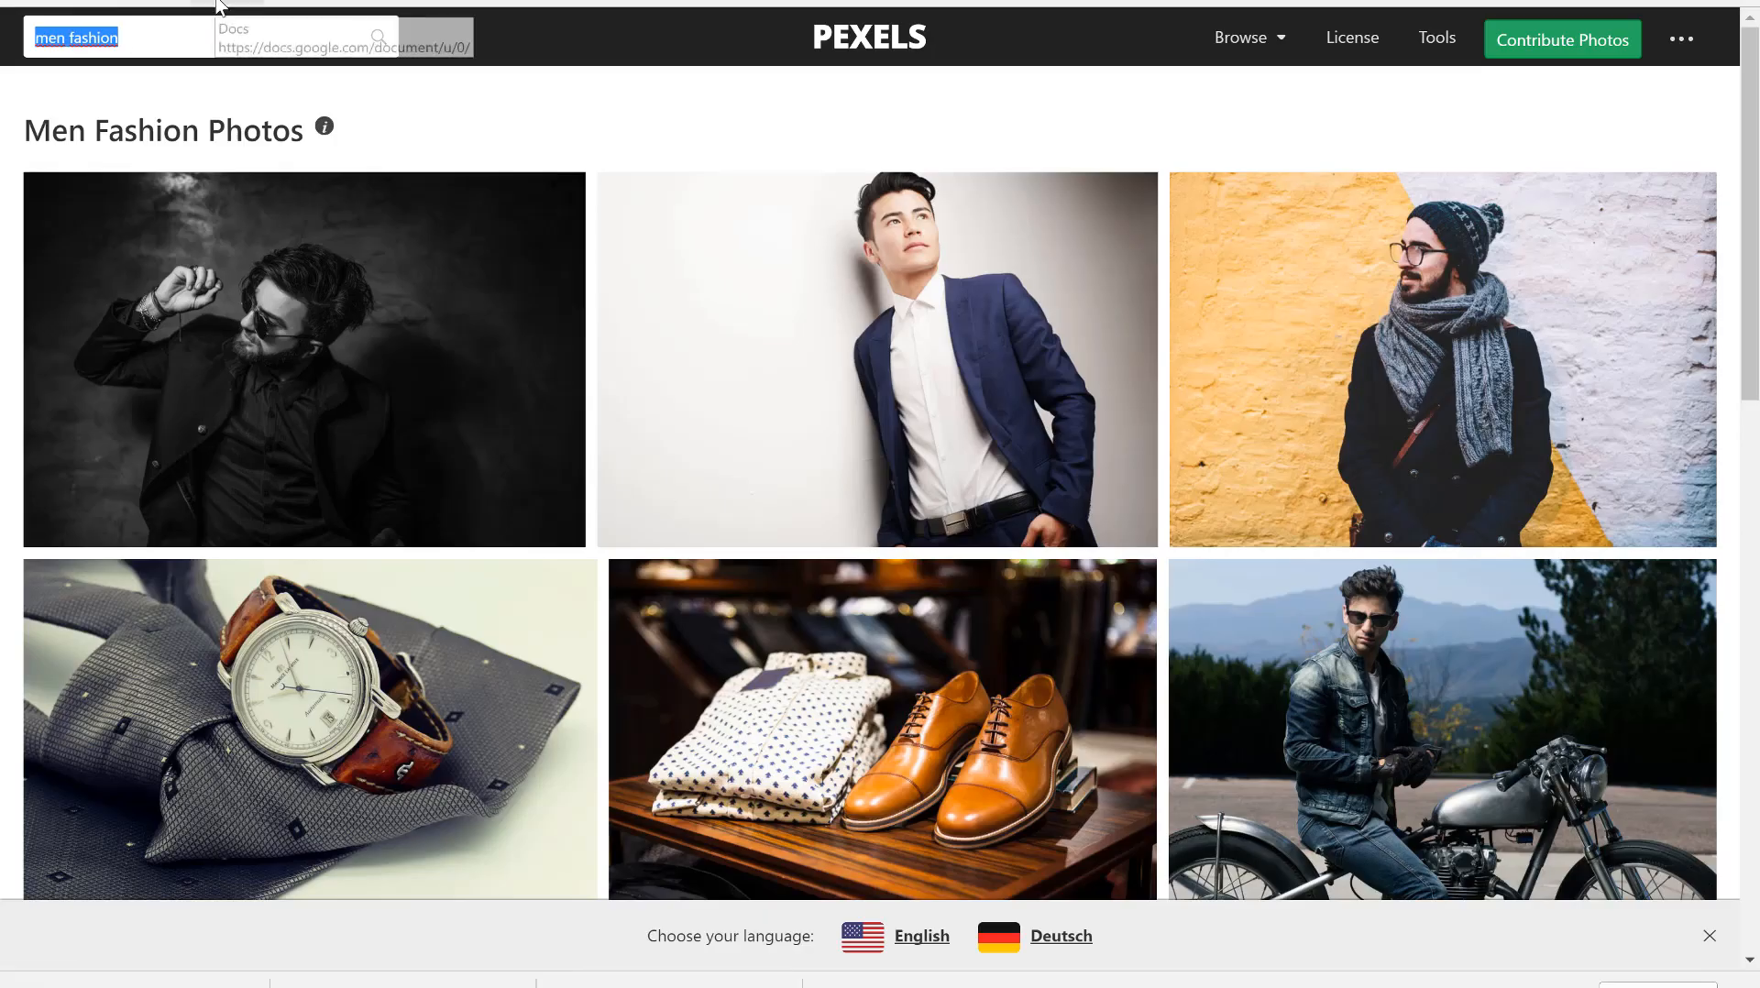
text(MAKEUP)
key(Return)
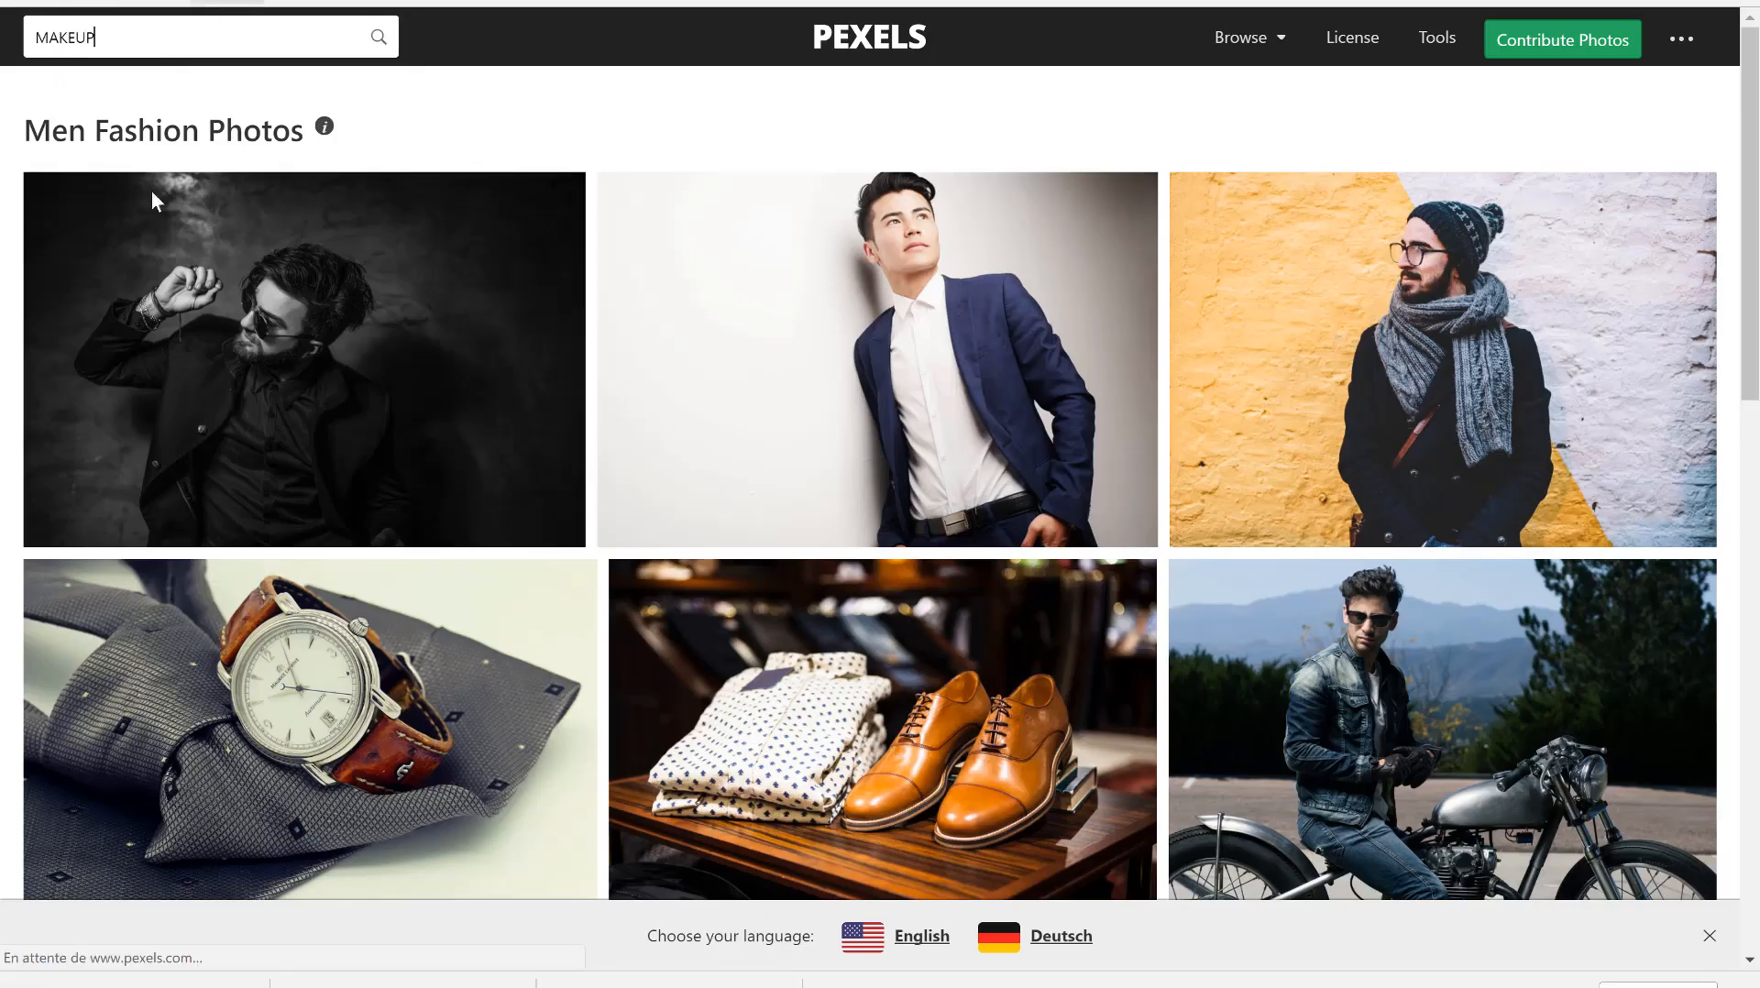
scroll(876, 400, down, 12)
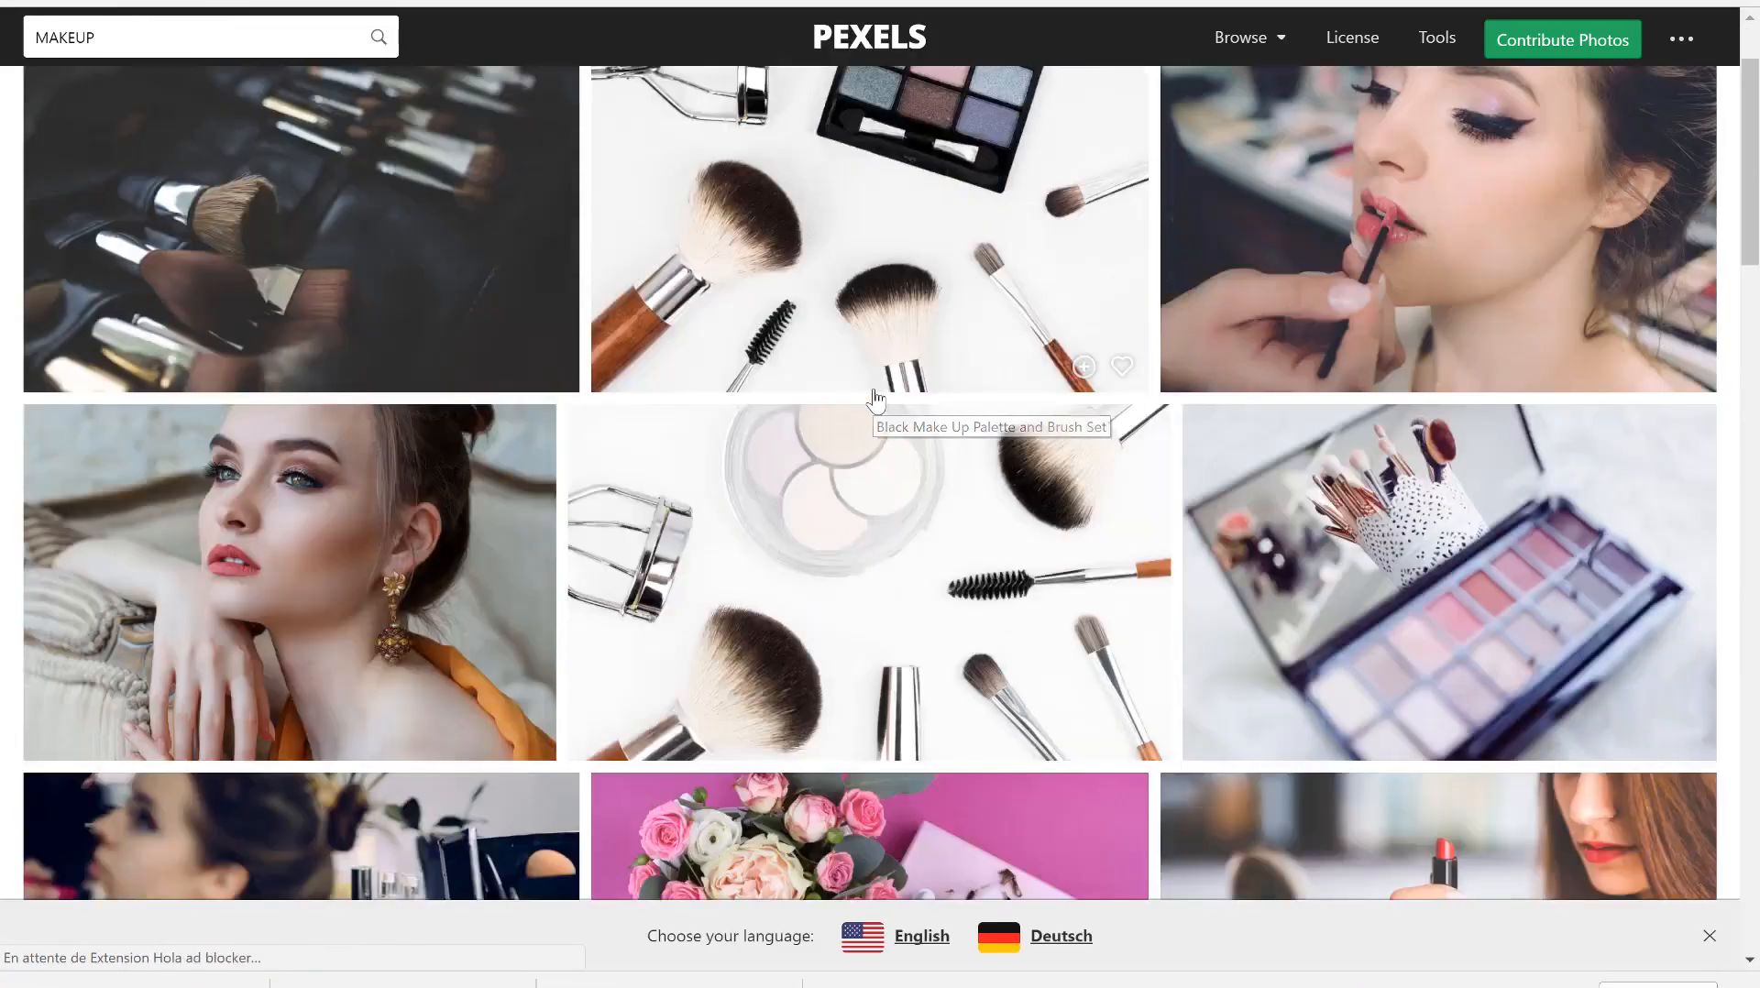
scroll(876, 401, up, 12)
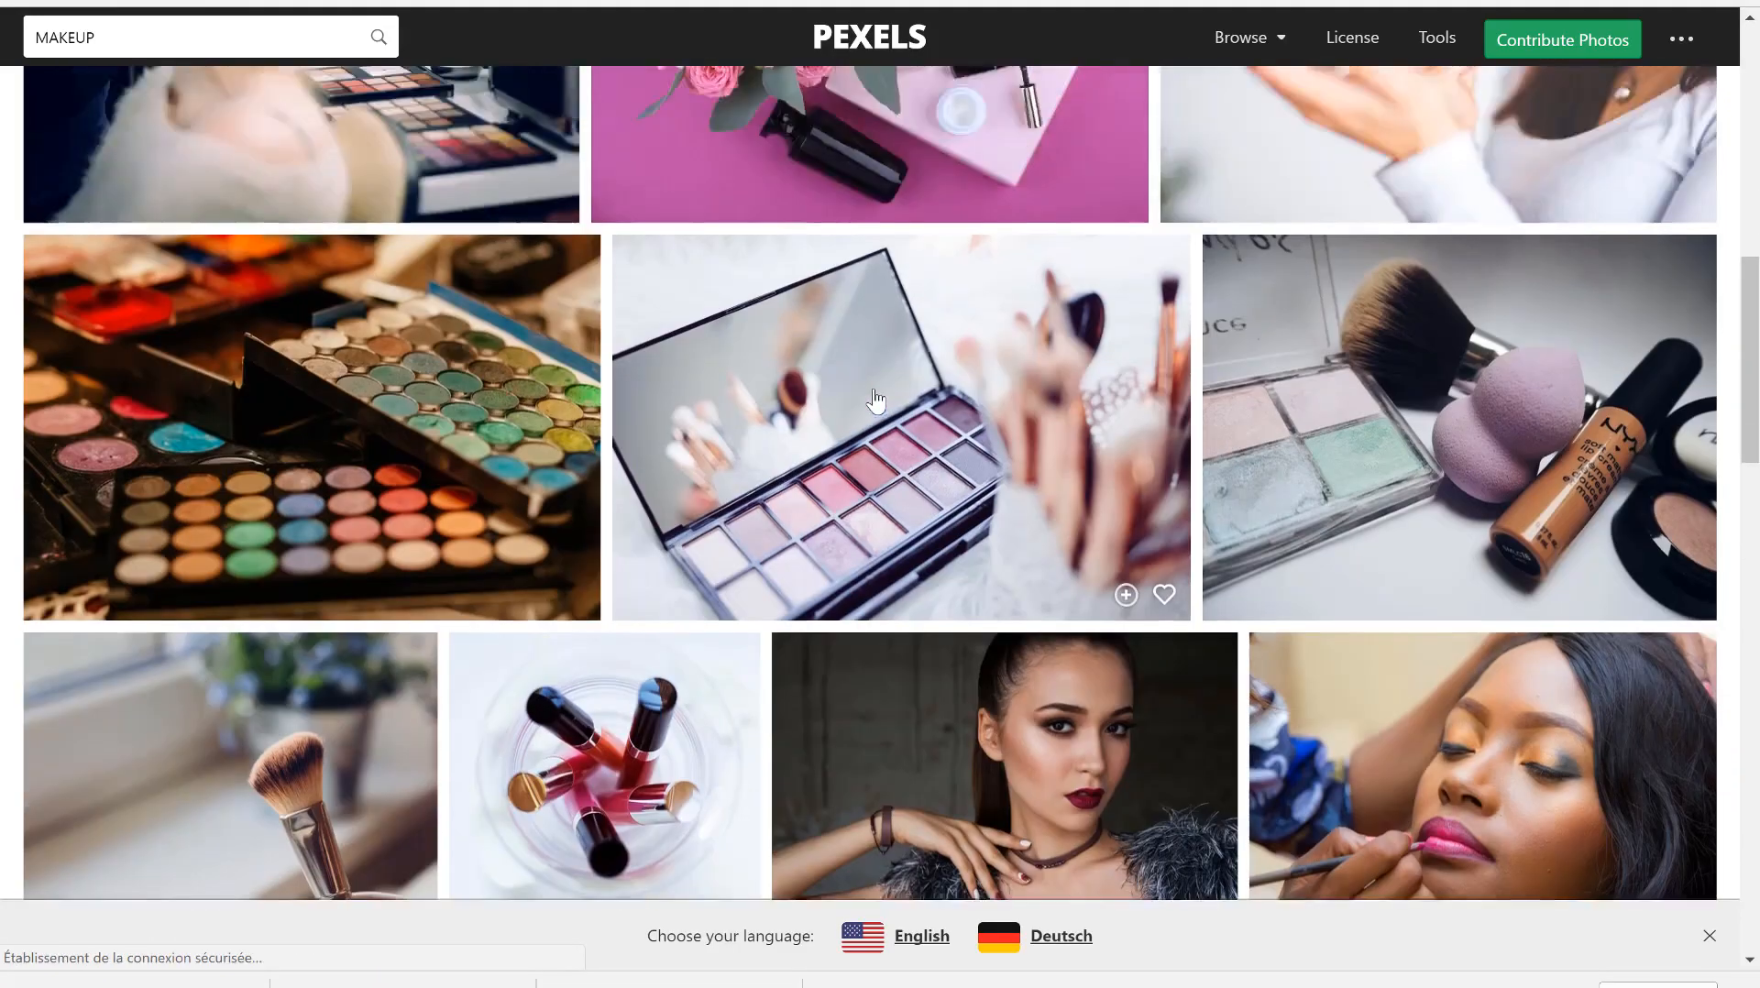
click(267, 438)
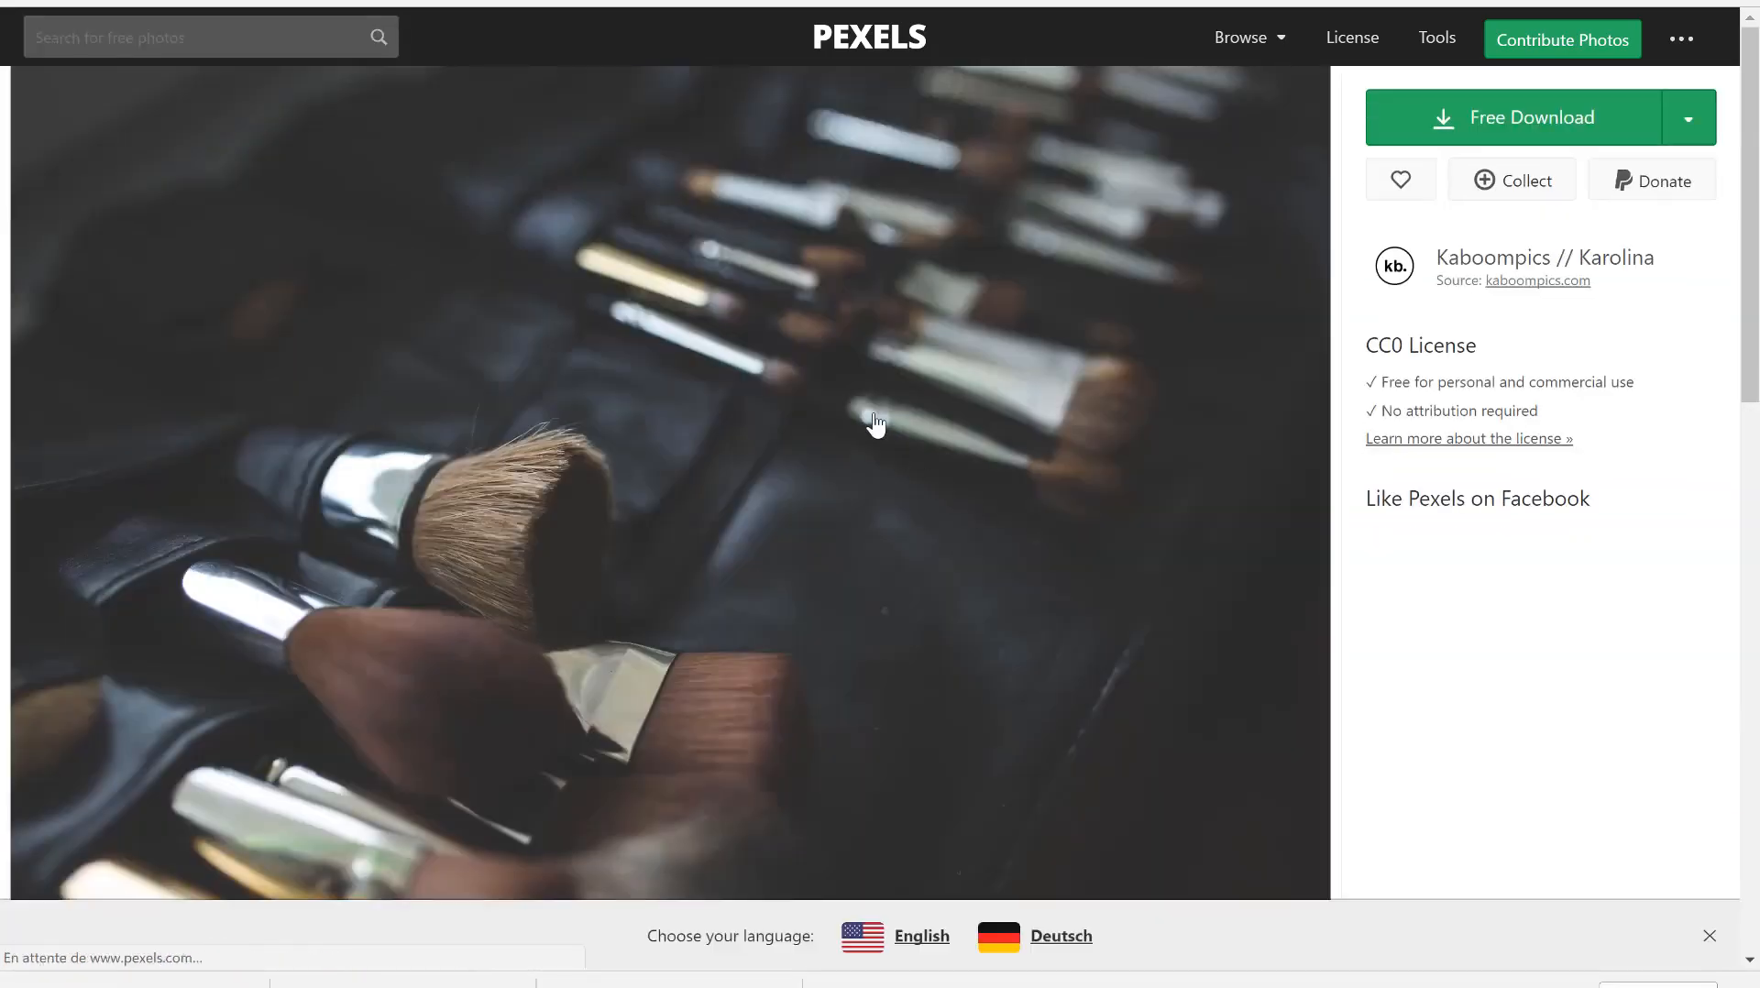
click(1543, 114)
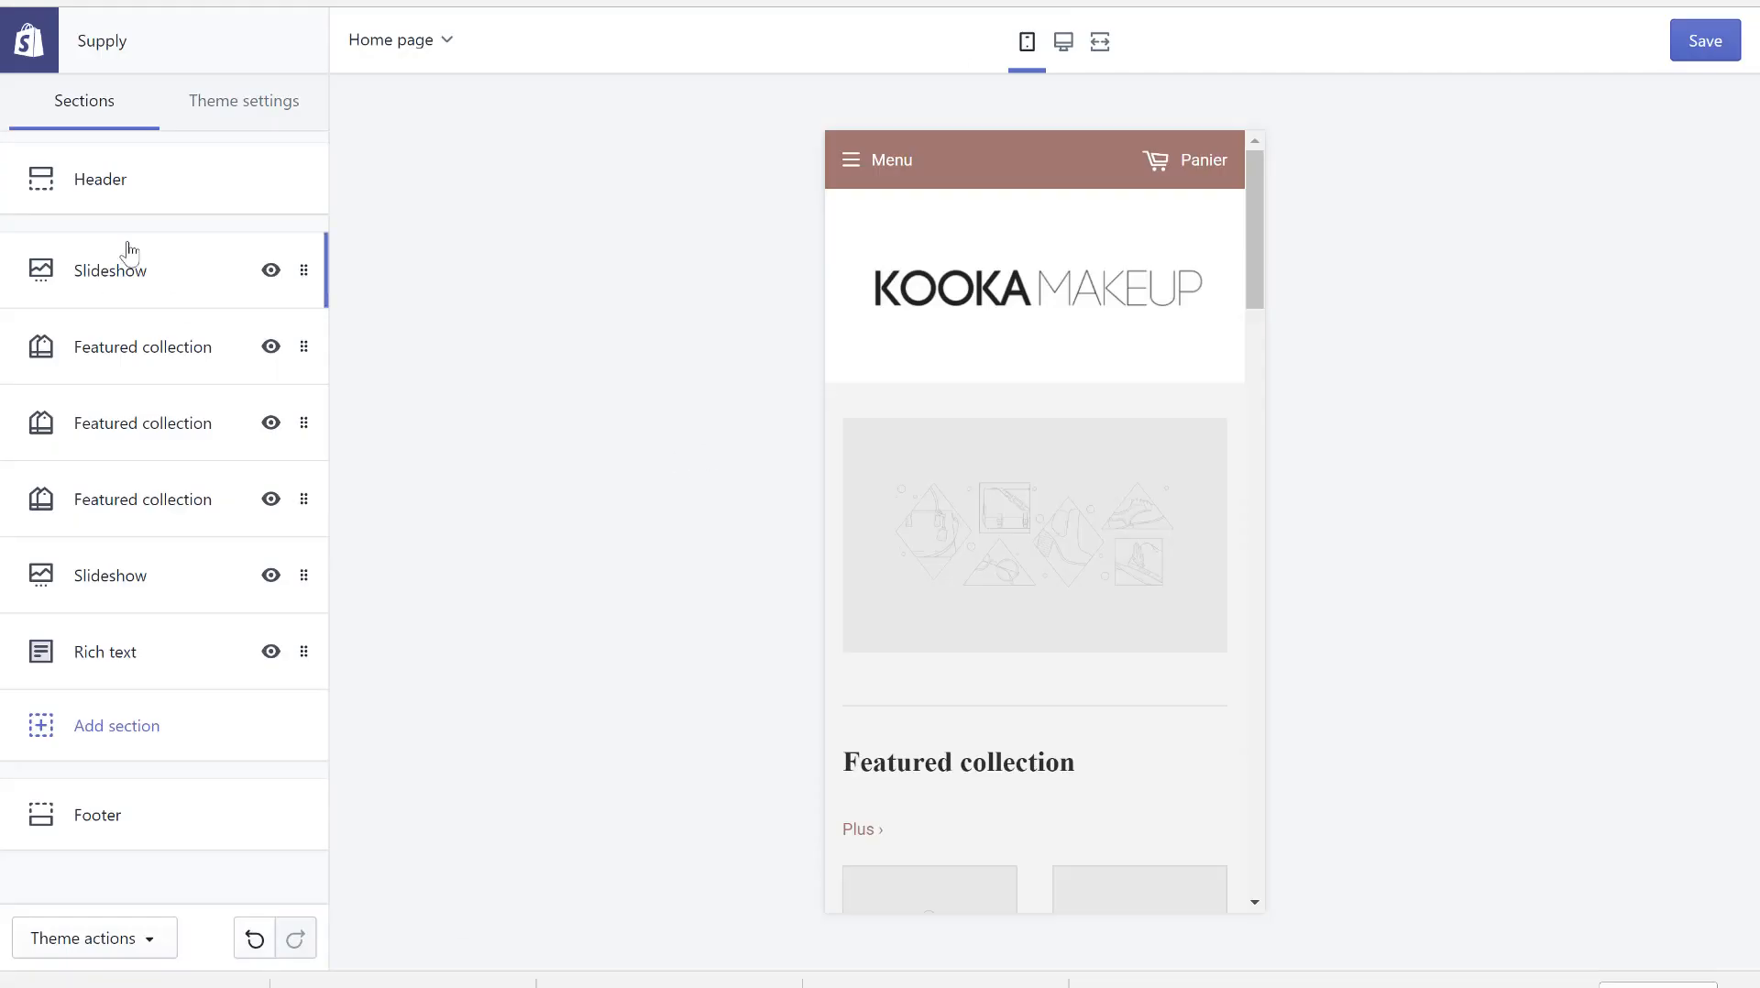
- Put the make-up brushes photo on the slideshow's image slide and delete the empty extra slide
click(138, 292)
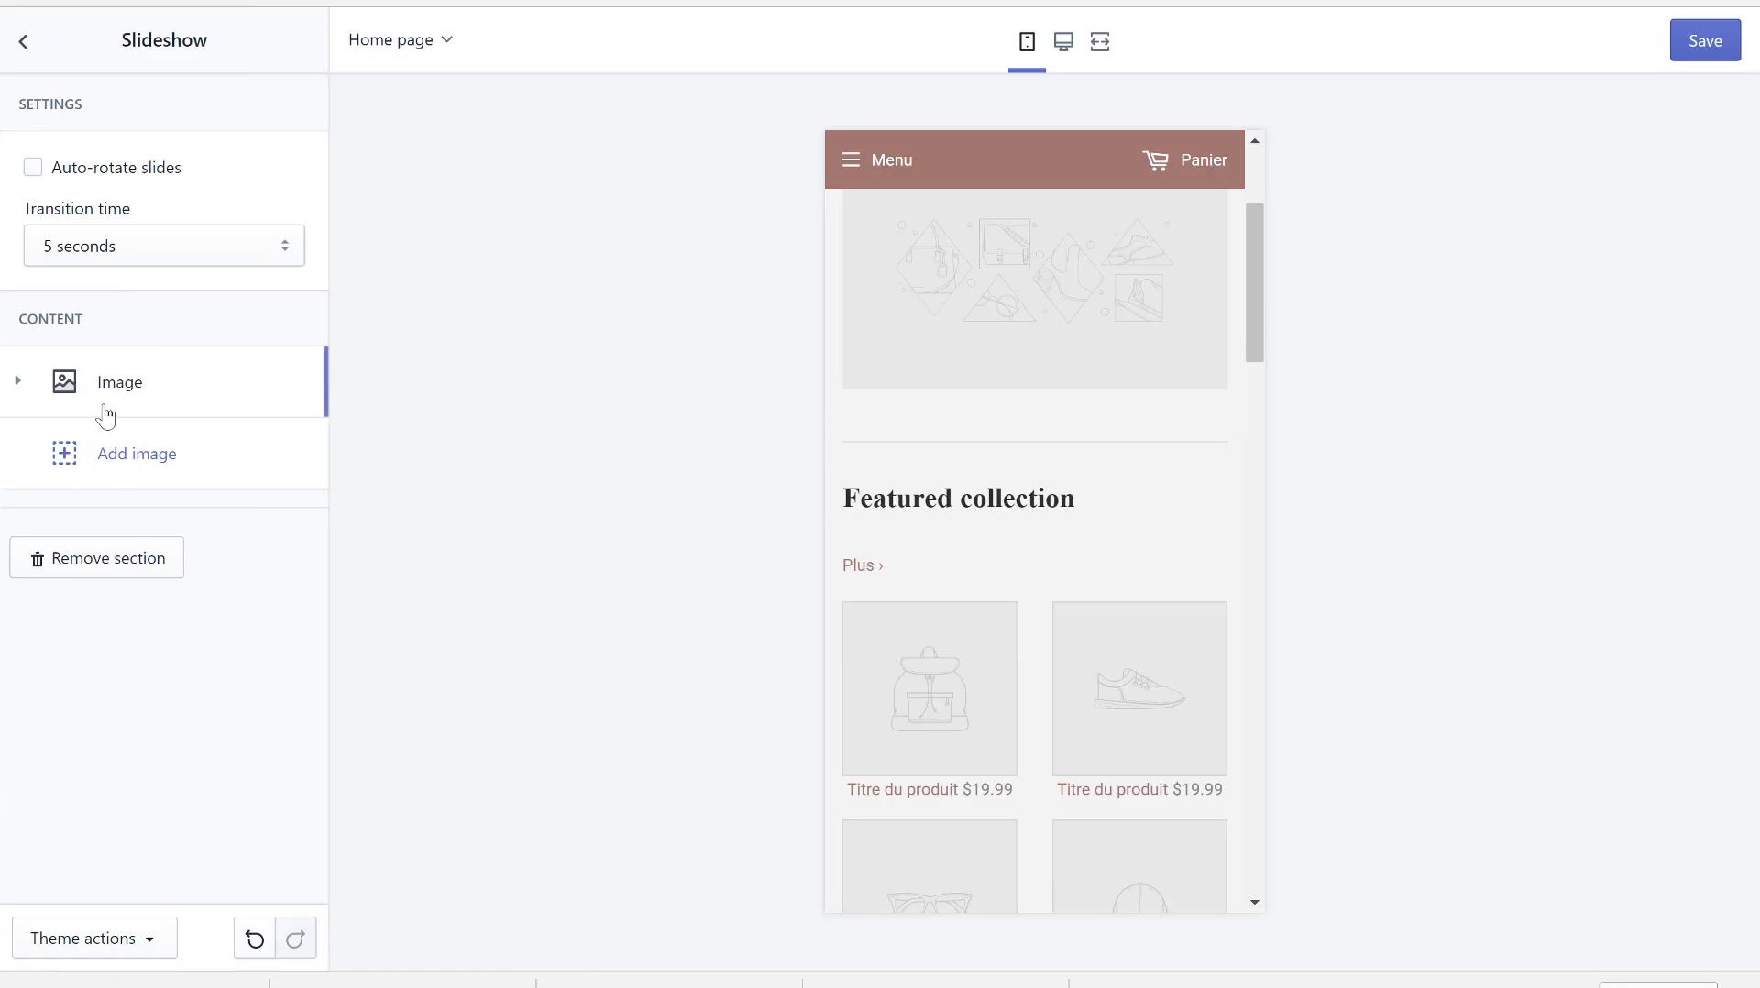
click(137, 454)
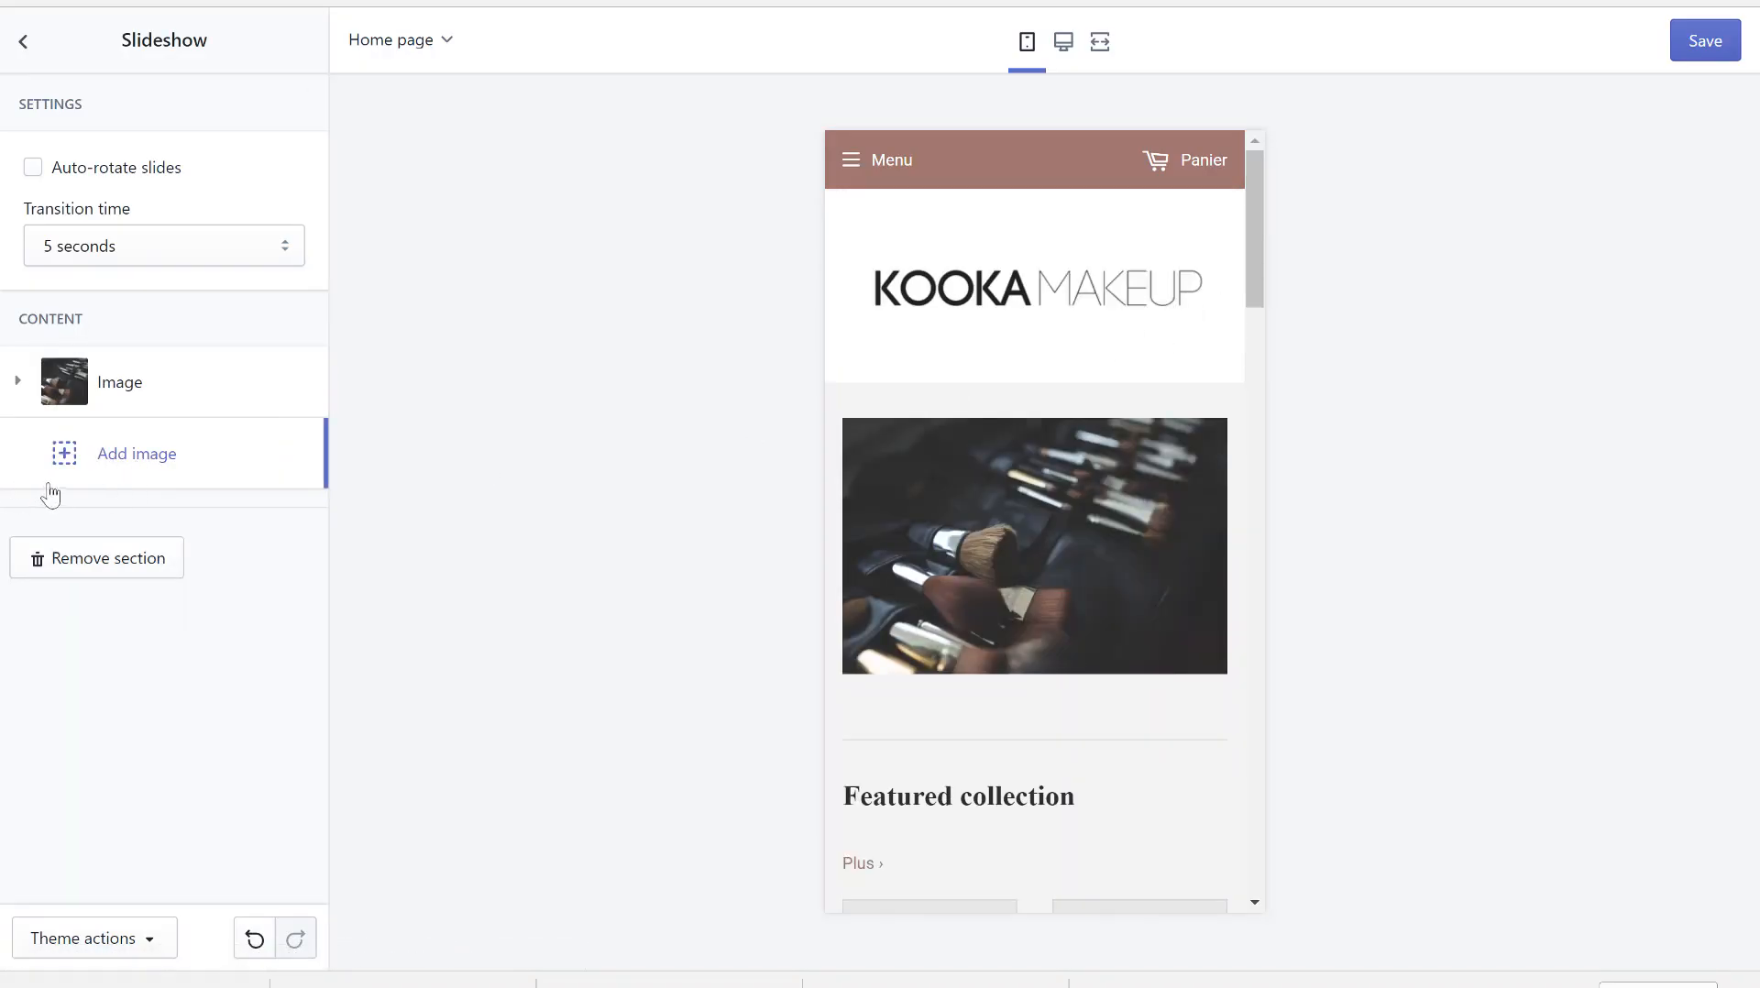
click(79, 479)
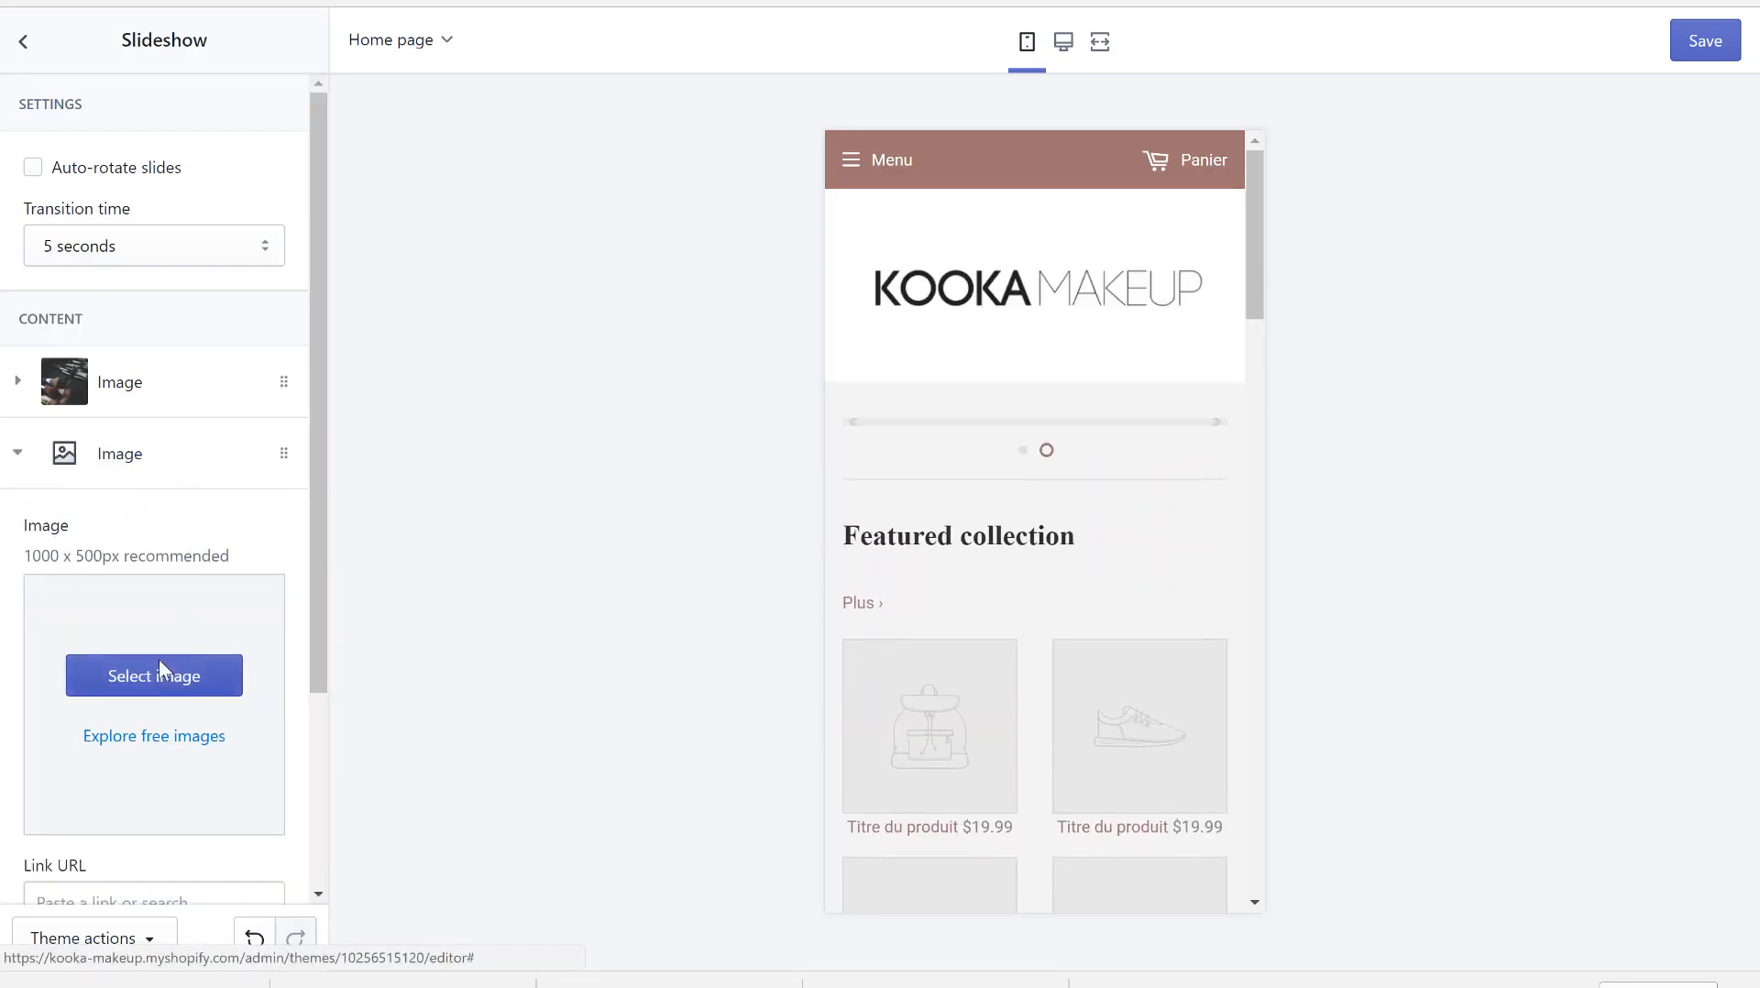
scroll(152, 708, down, 3)
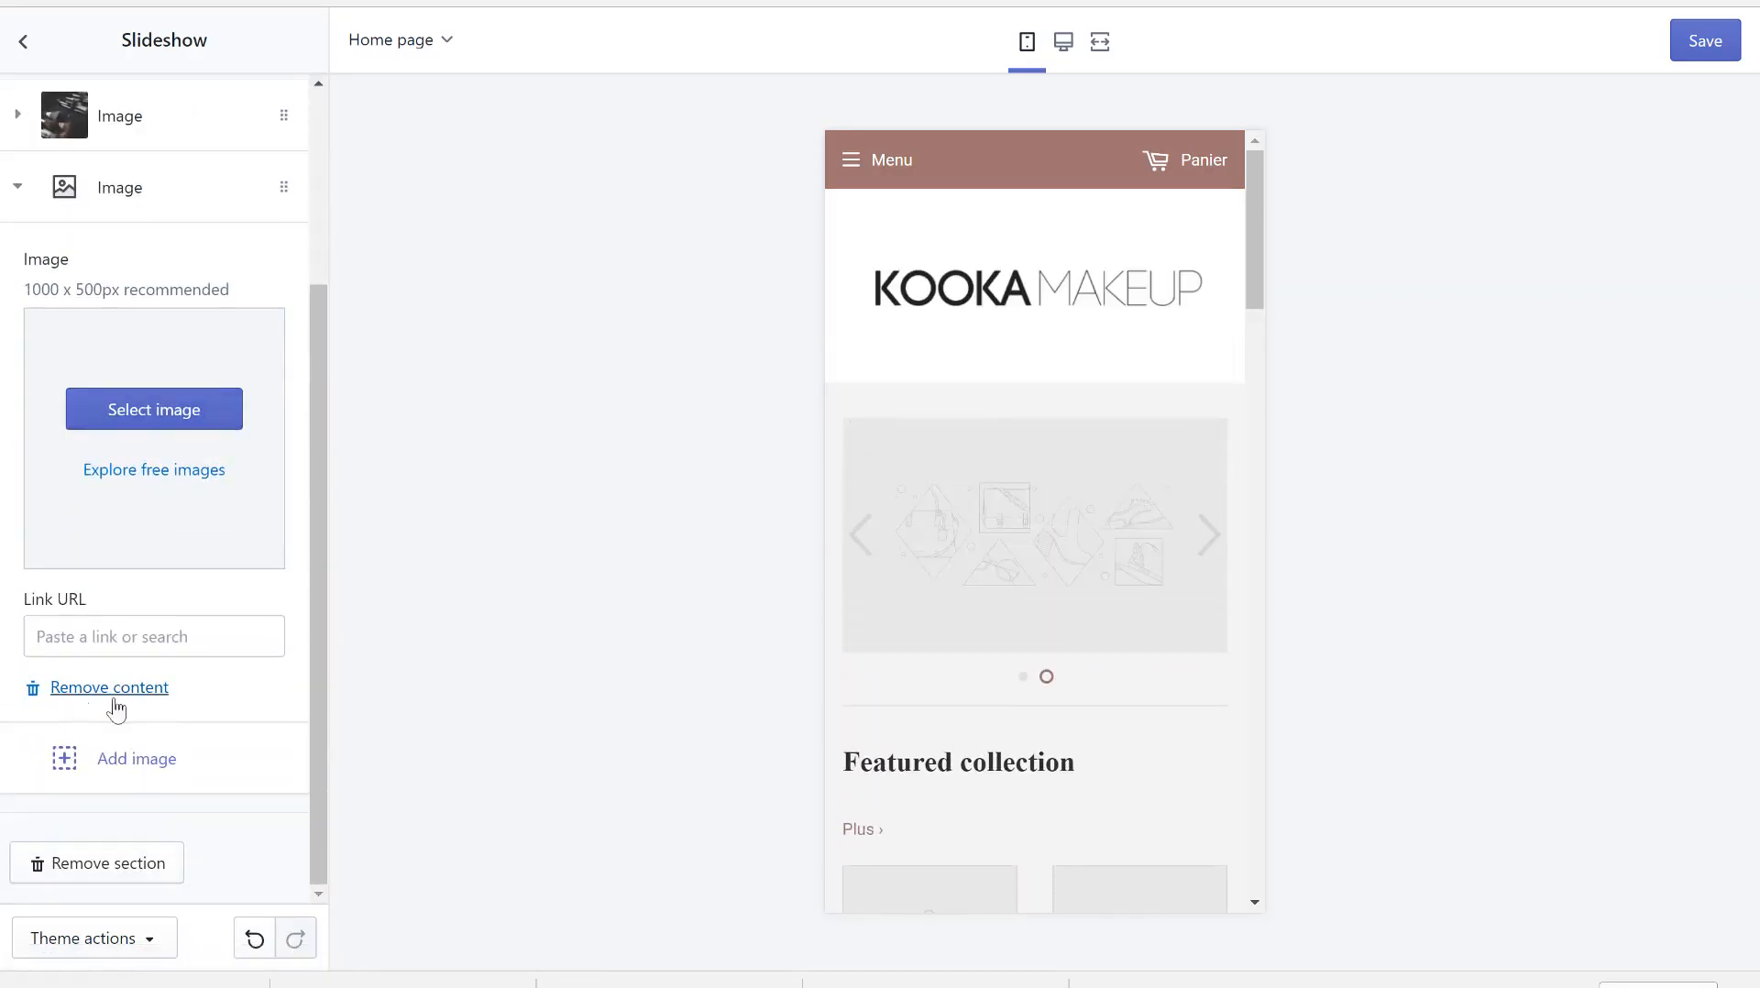
click(79, 703)
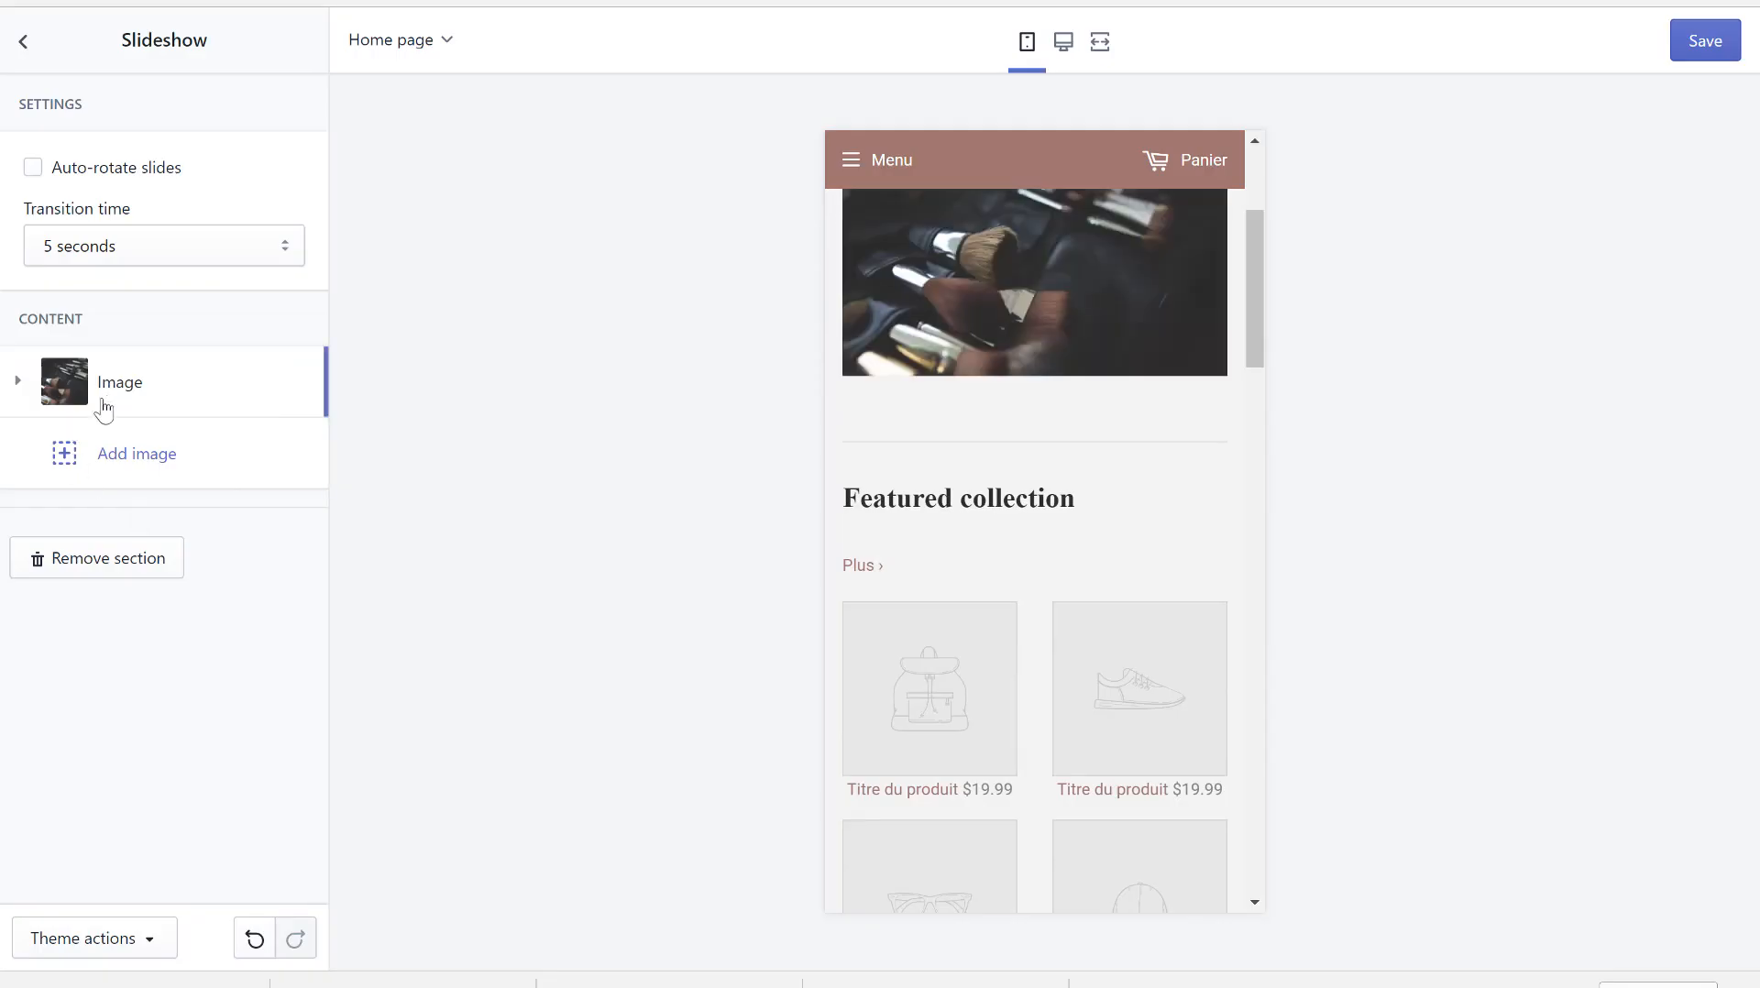
scroll(988, 438, up, 3)
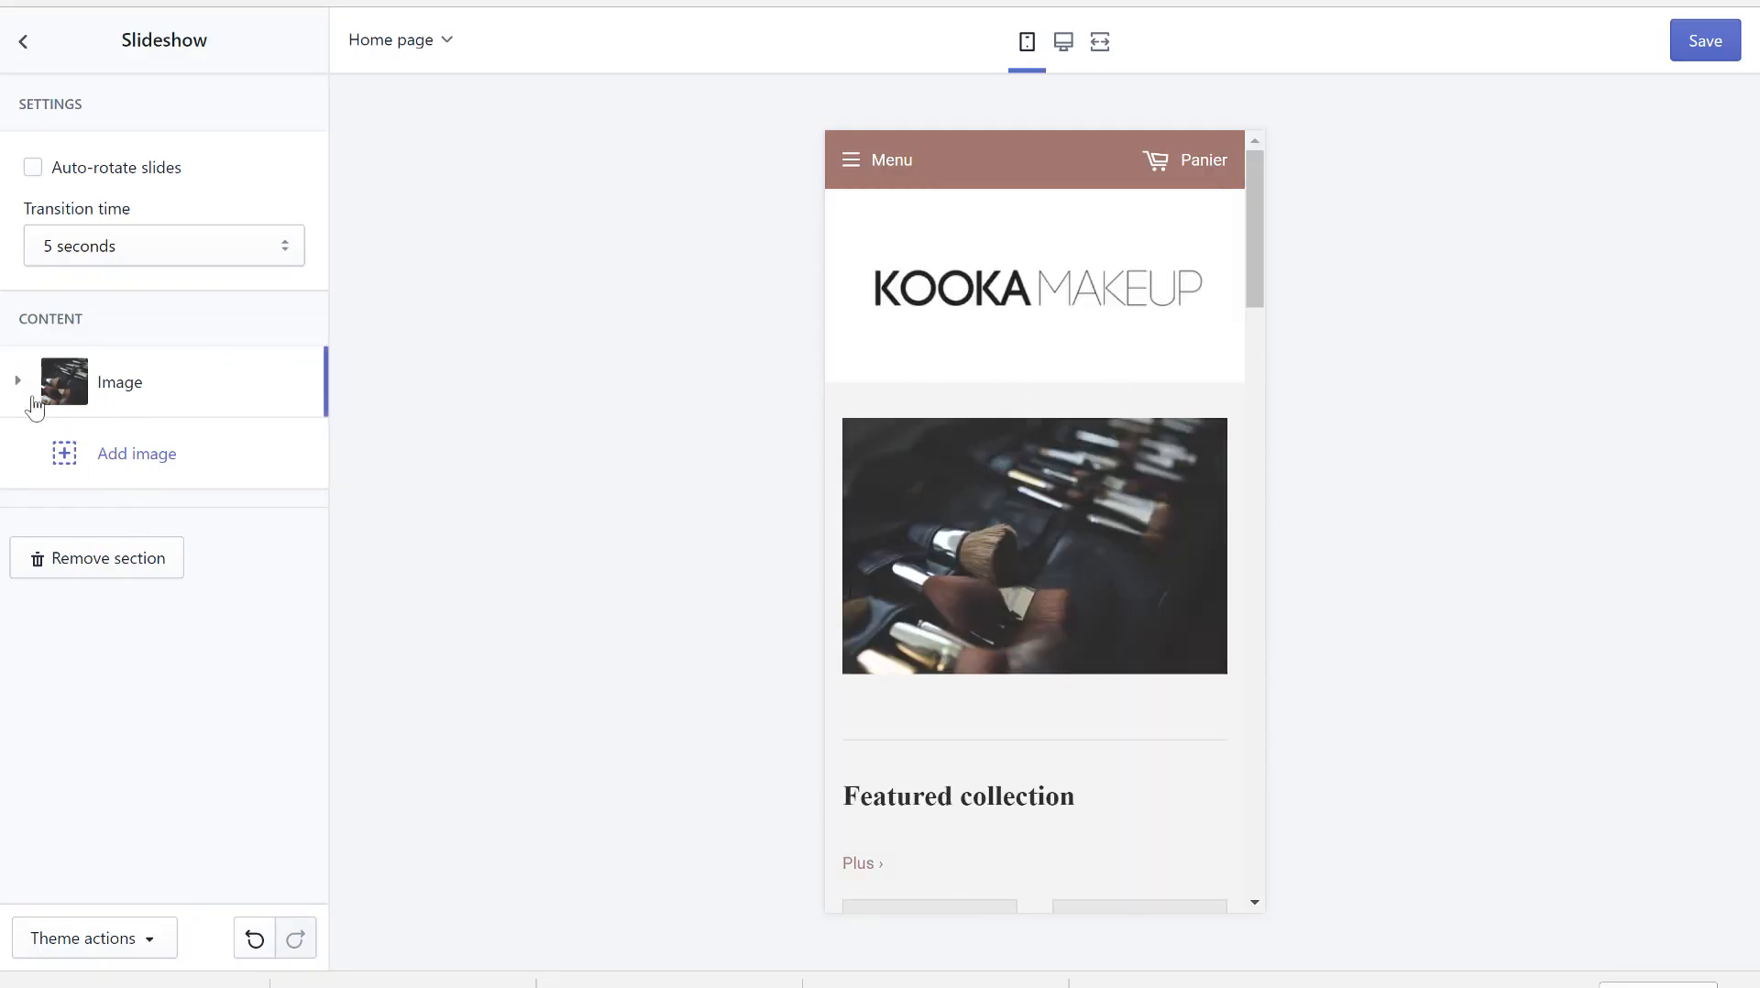
- Delete the 'Talk about your brand' Rich text section from the home page
click(23, 41)
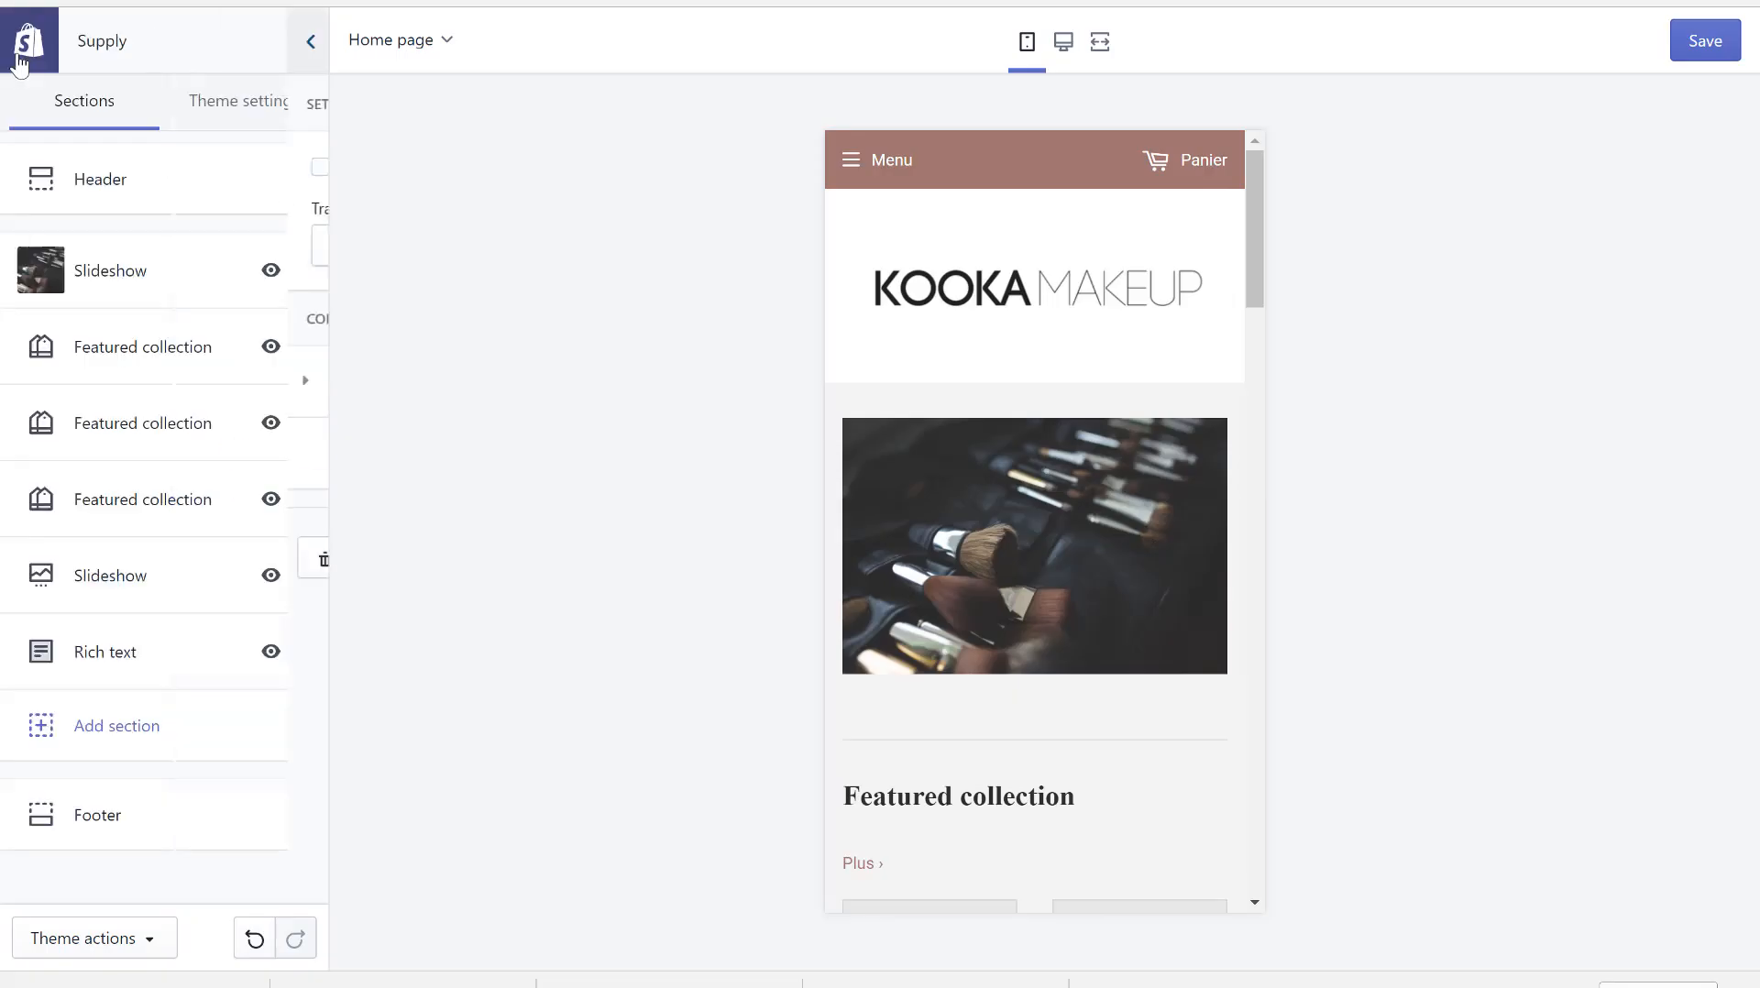
scroll(894, 651, down, 5)
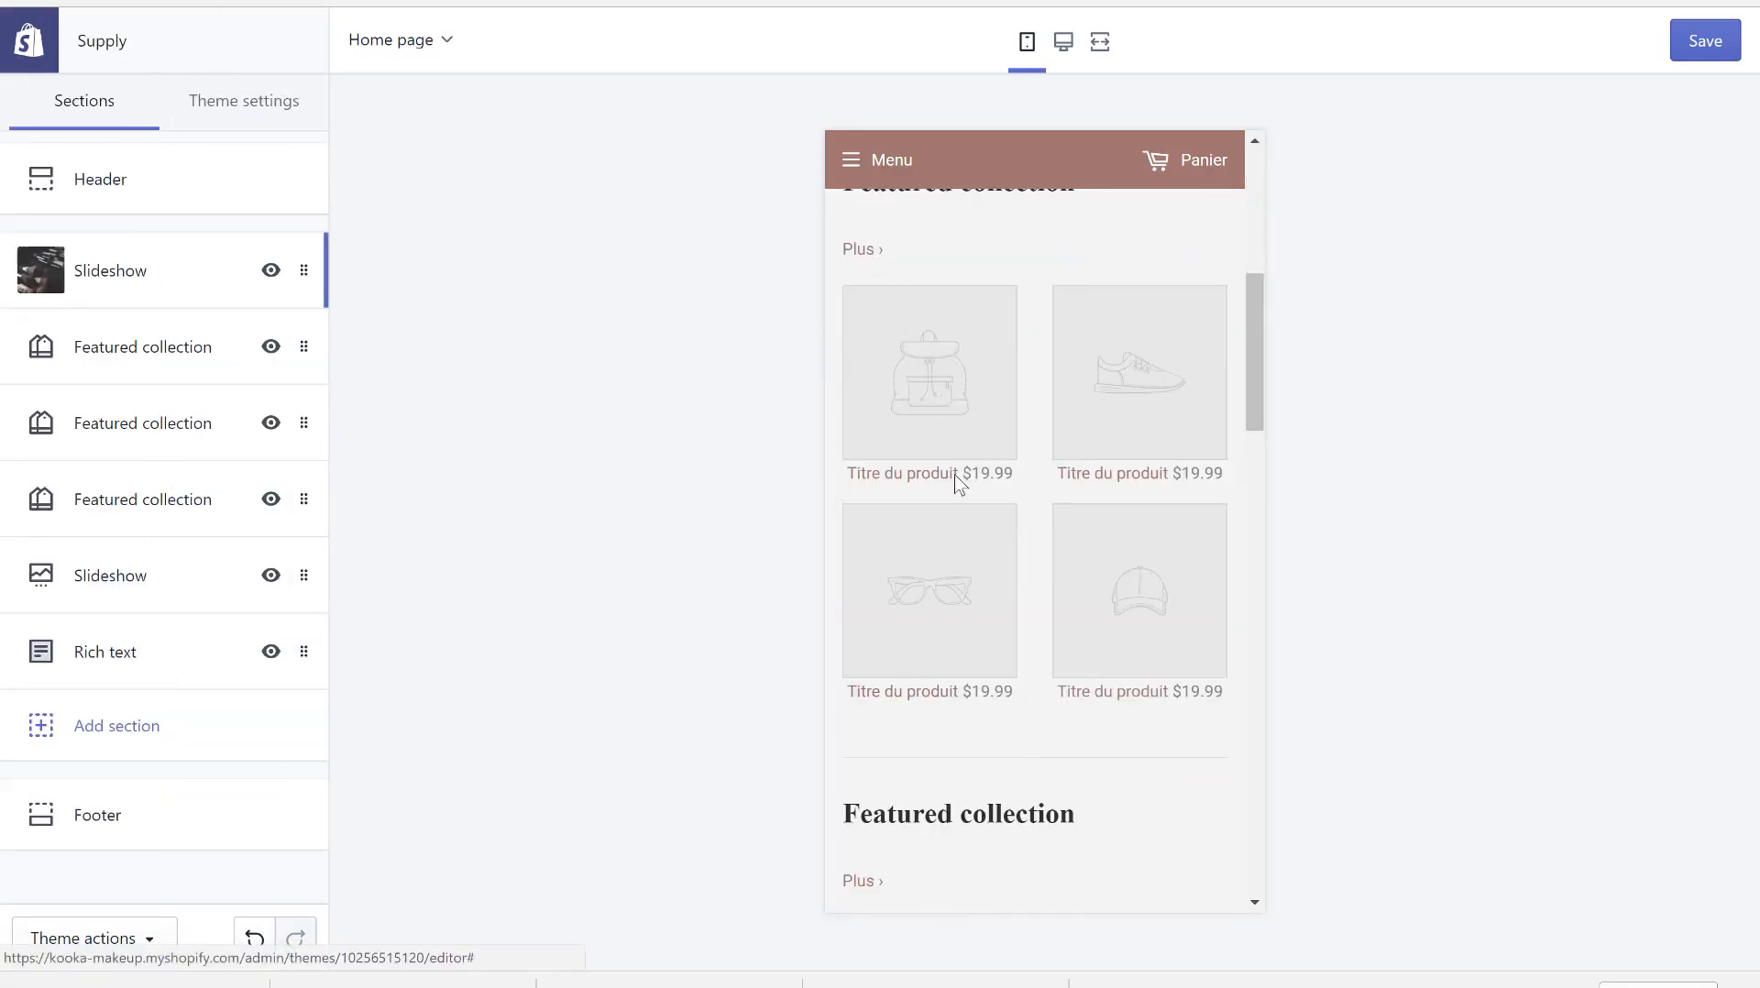
scroll(914, 549, down, 10)
scroll(915, 550, down, 6)
scroll(917, 550, up, 3)
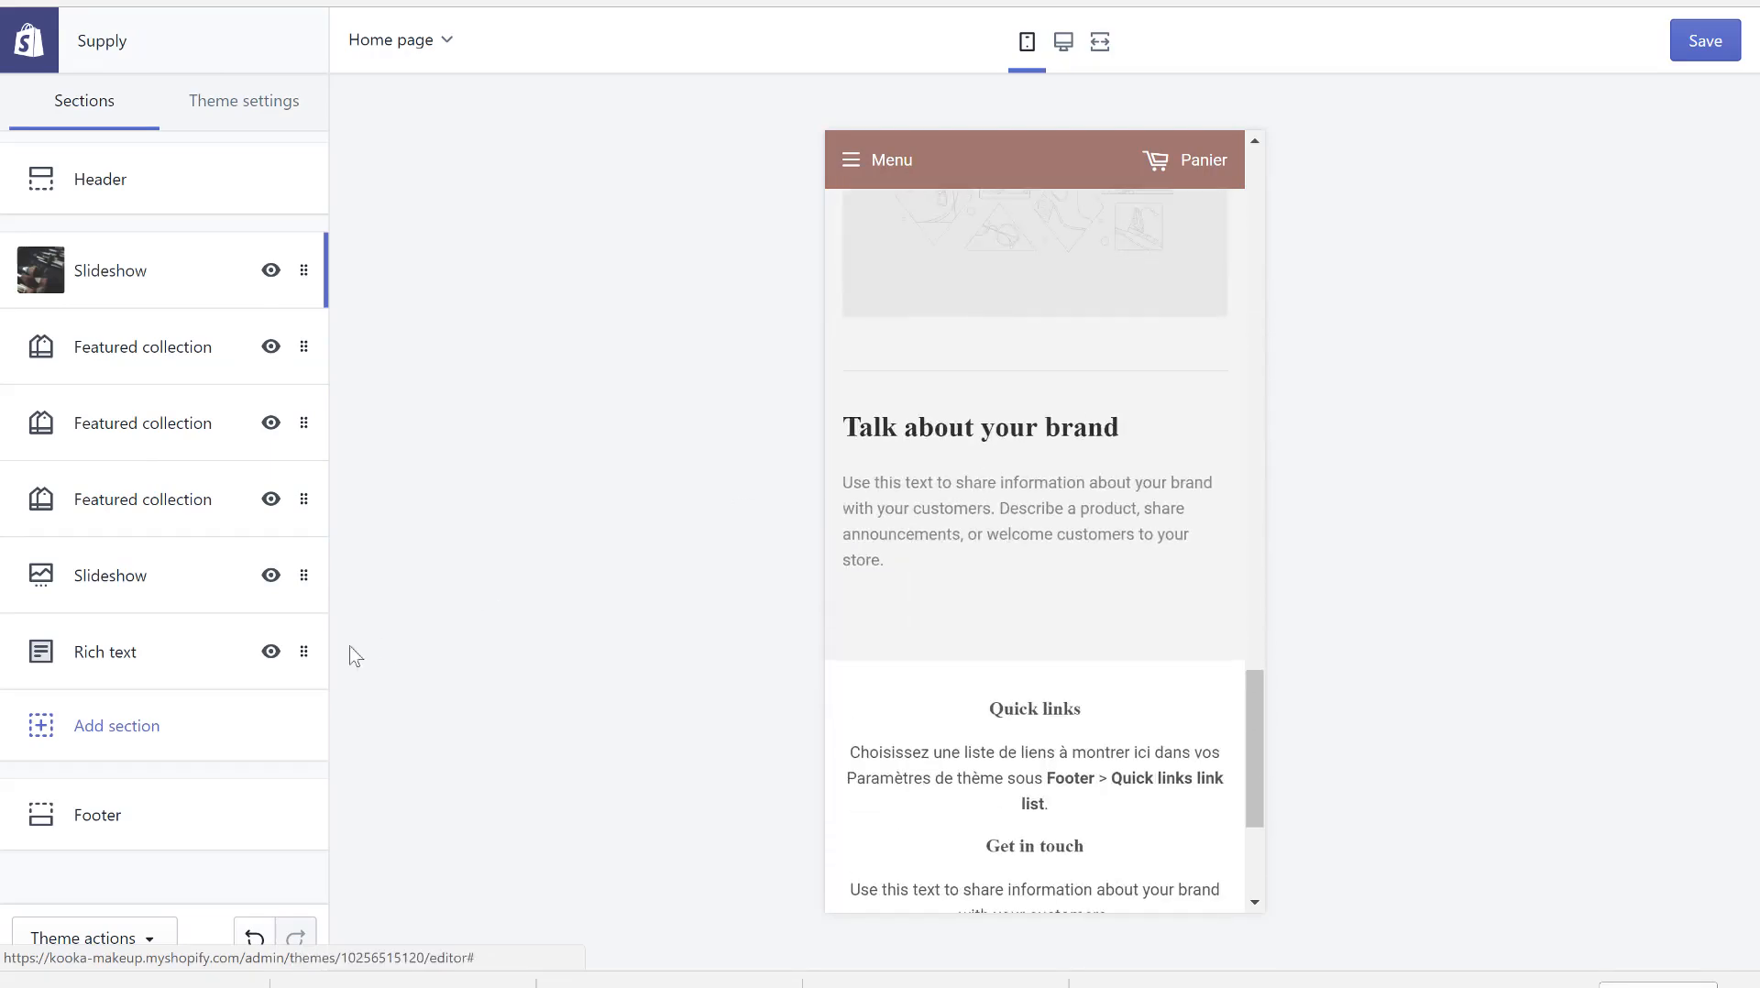
click(304, 651)
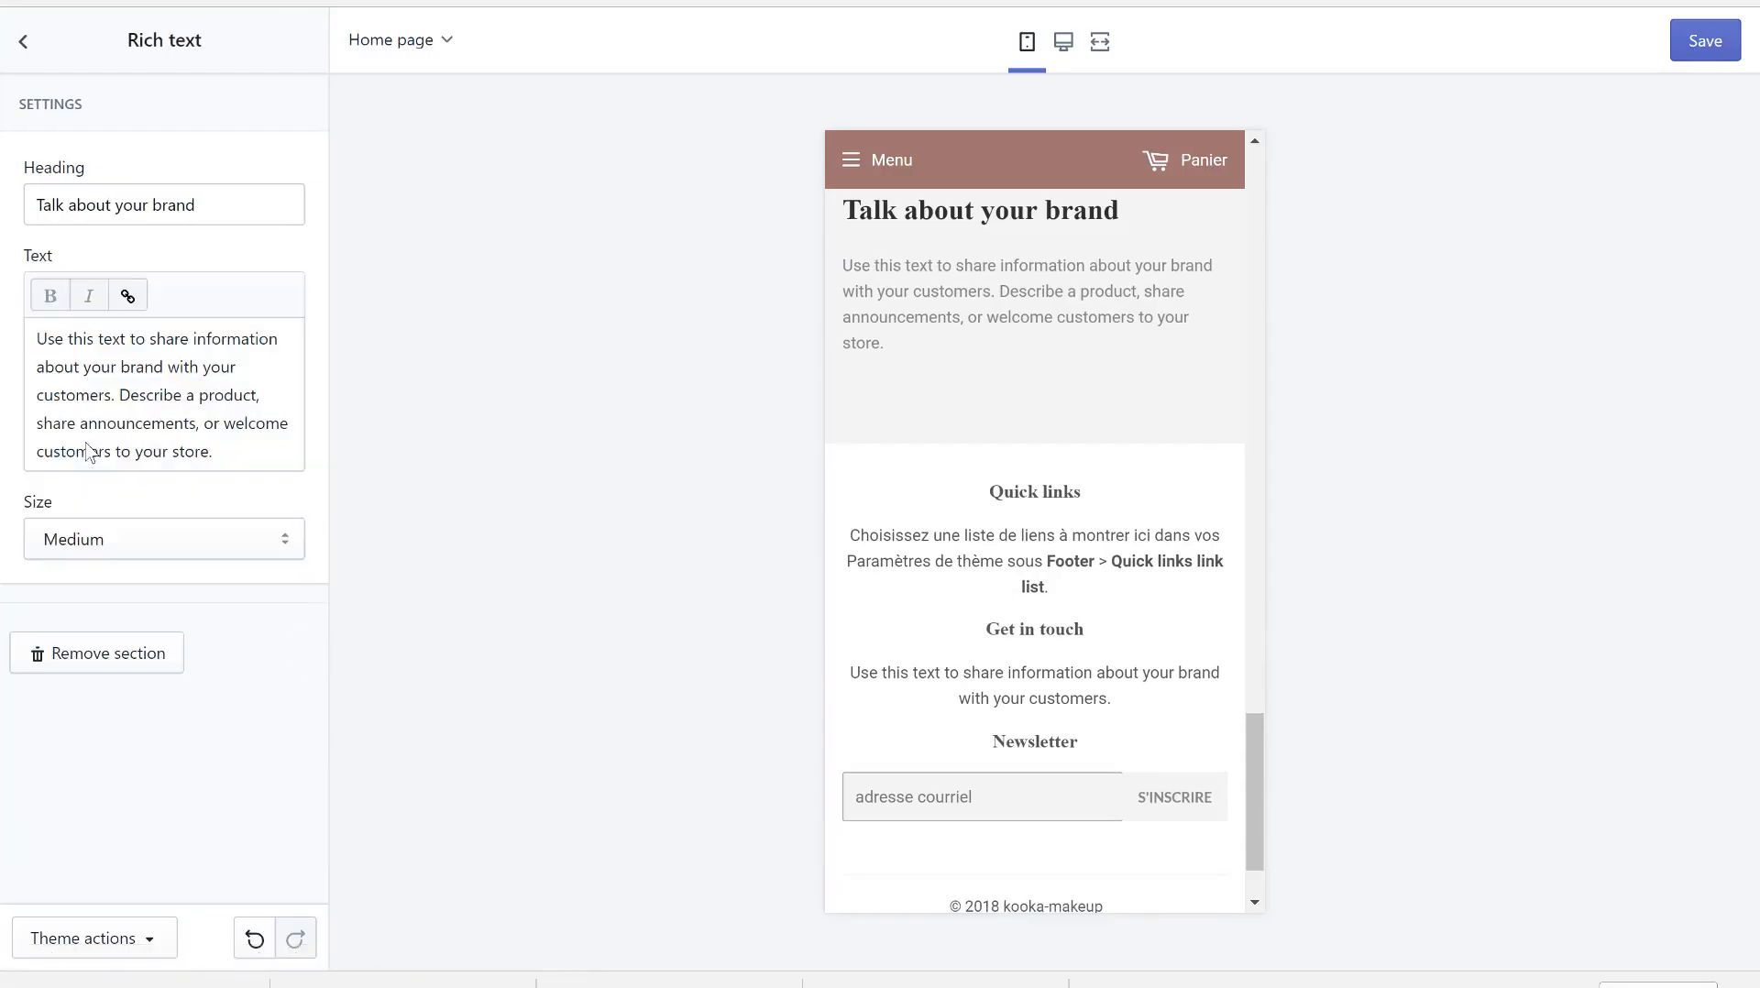
click(108, 654)
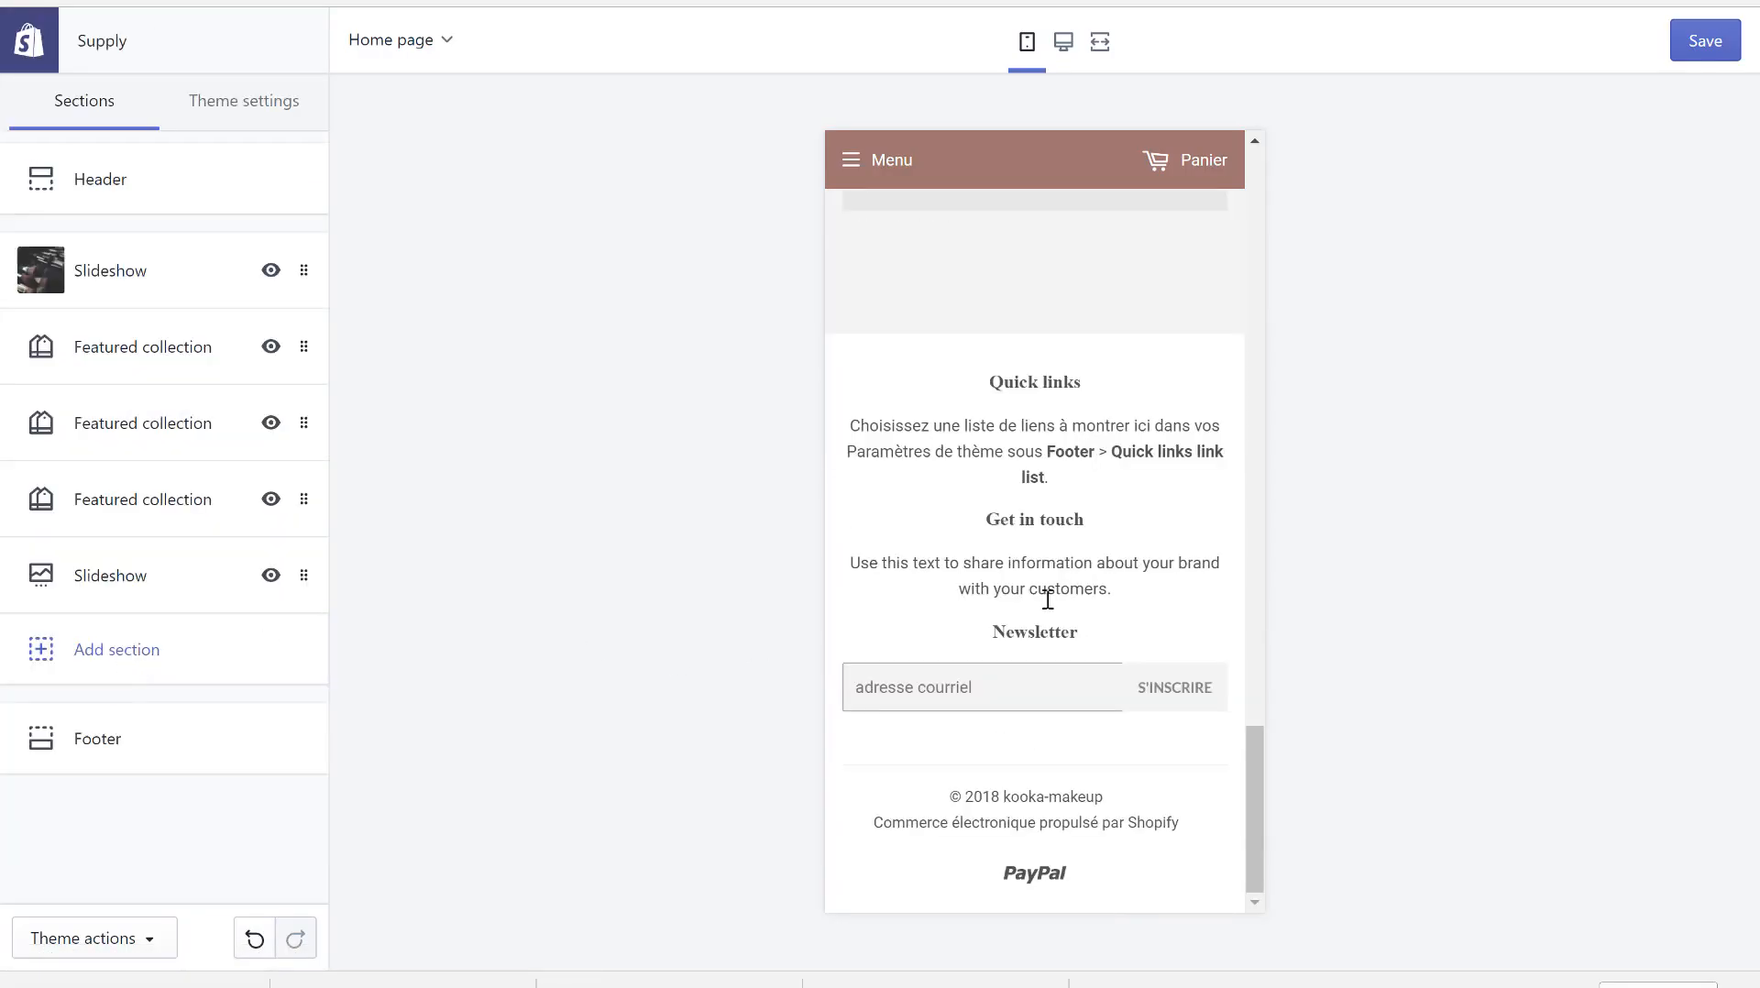
- Open the Footer settings in desktop preview and remove its Newsletter block
click(138, 761)
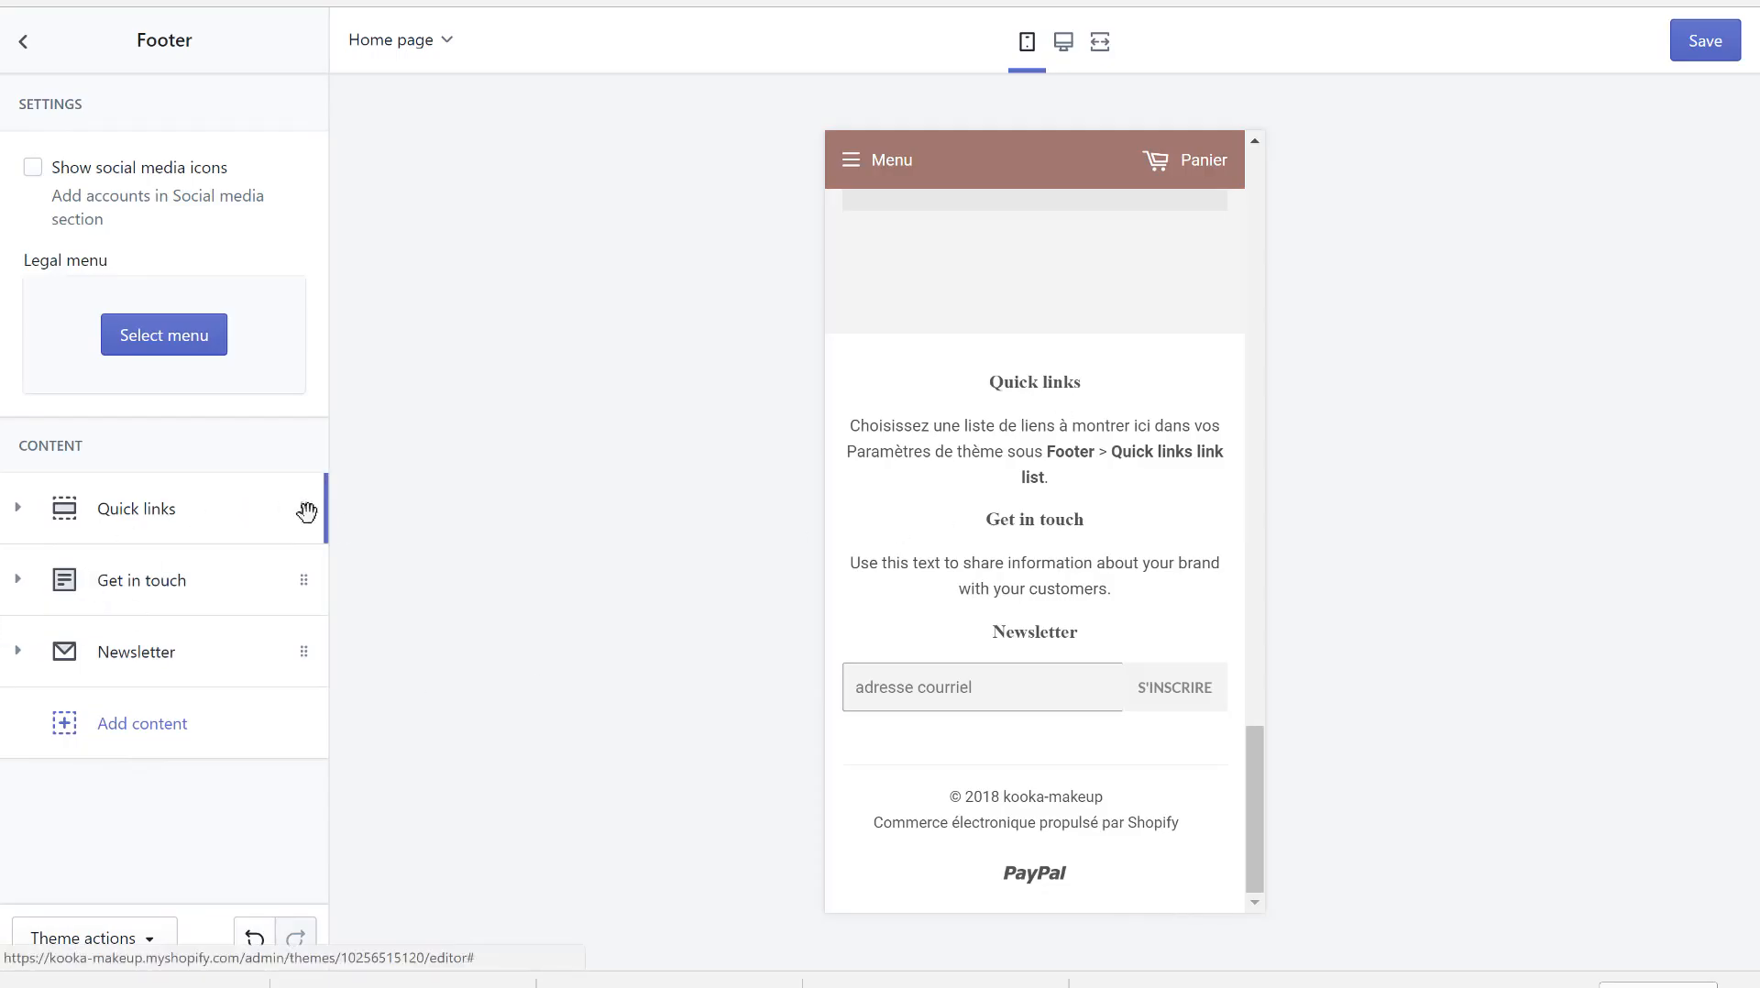
click(1064, 41)
scroll(815, 550, down, 1)
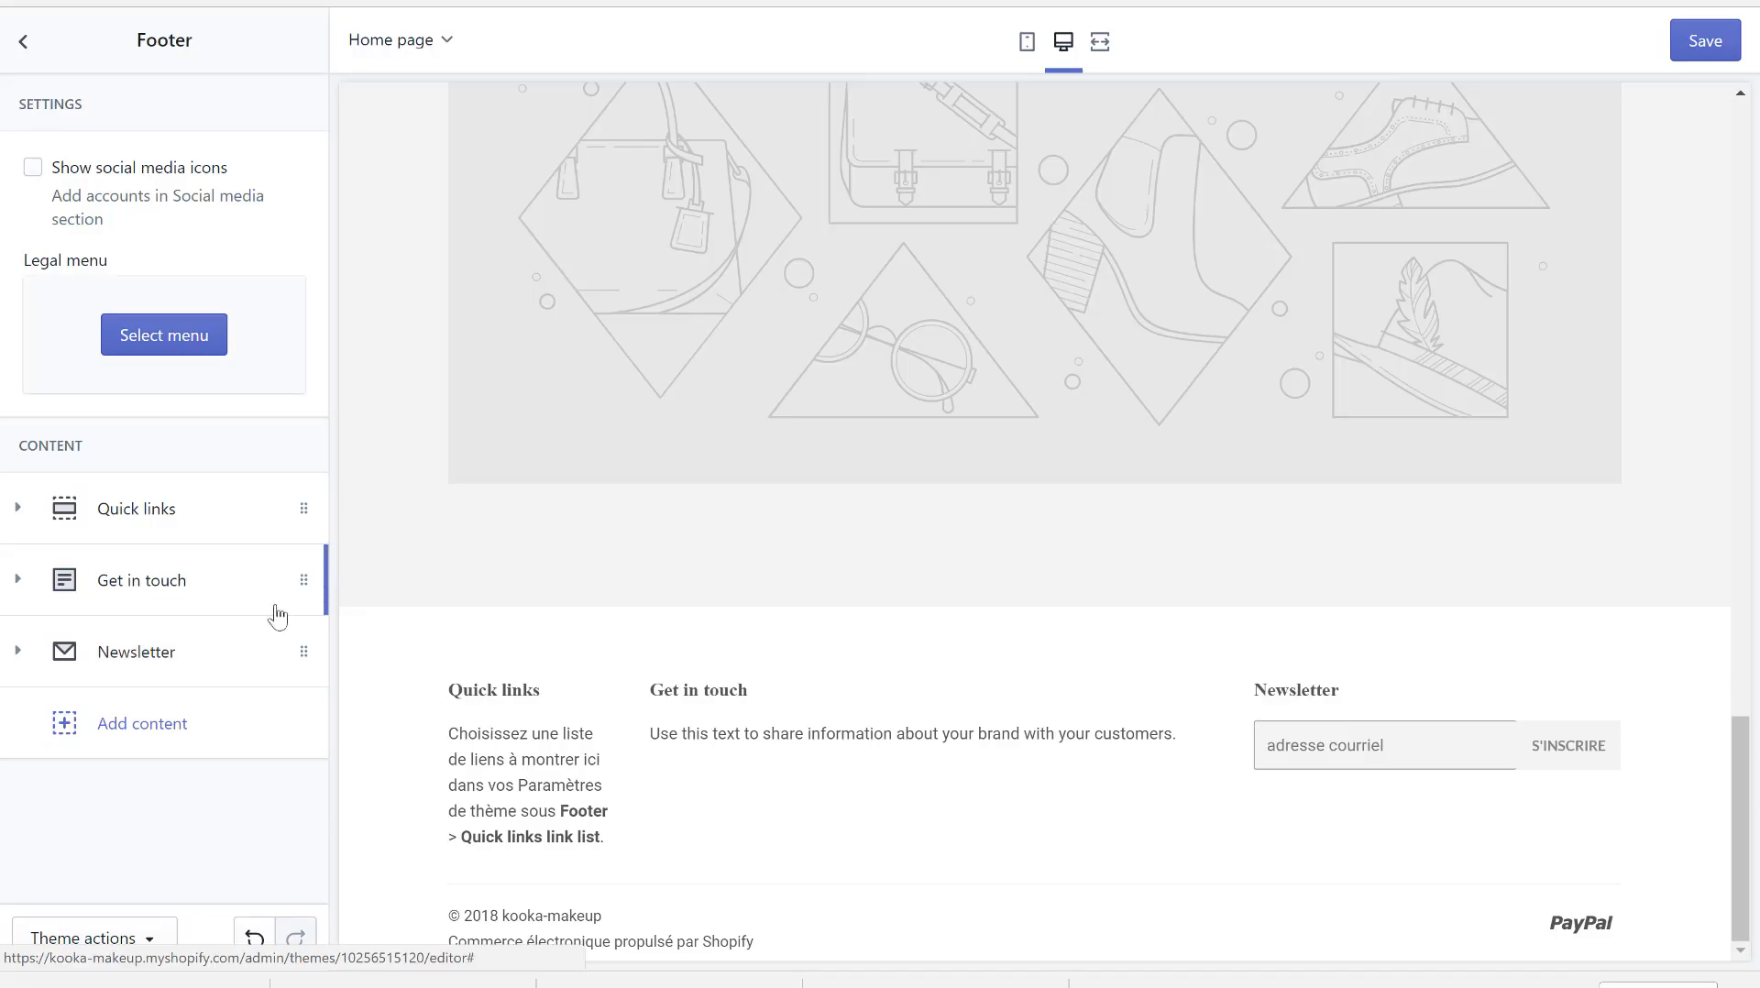
click(300, 654)
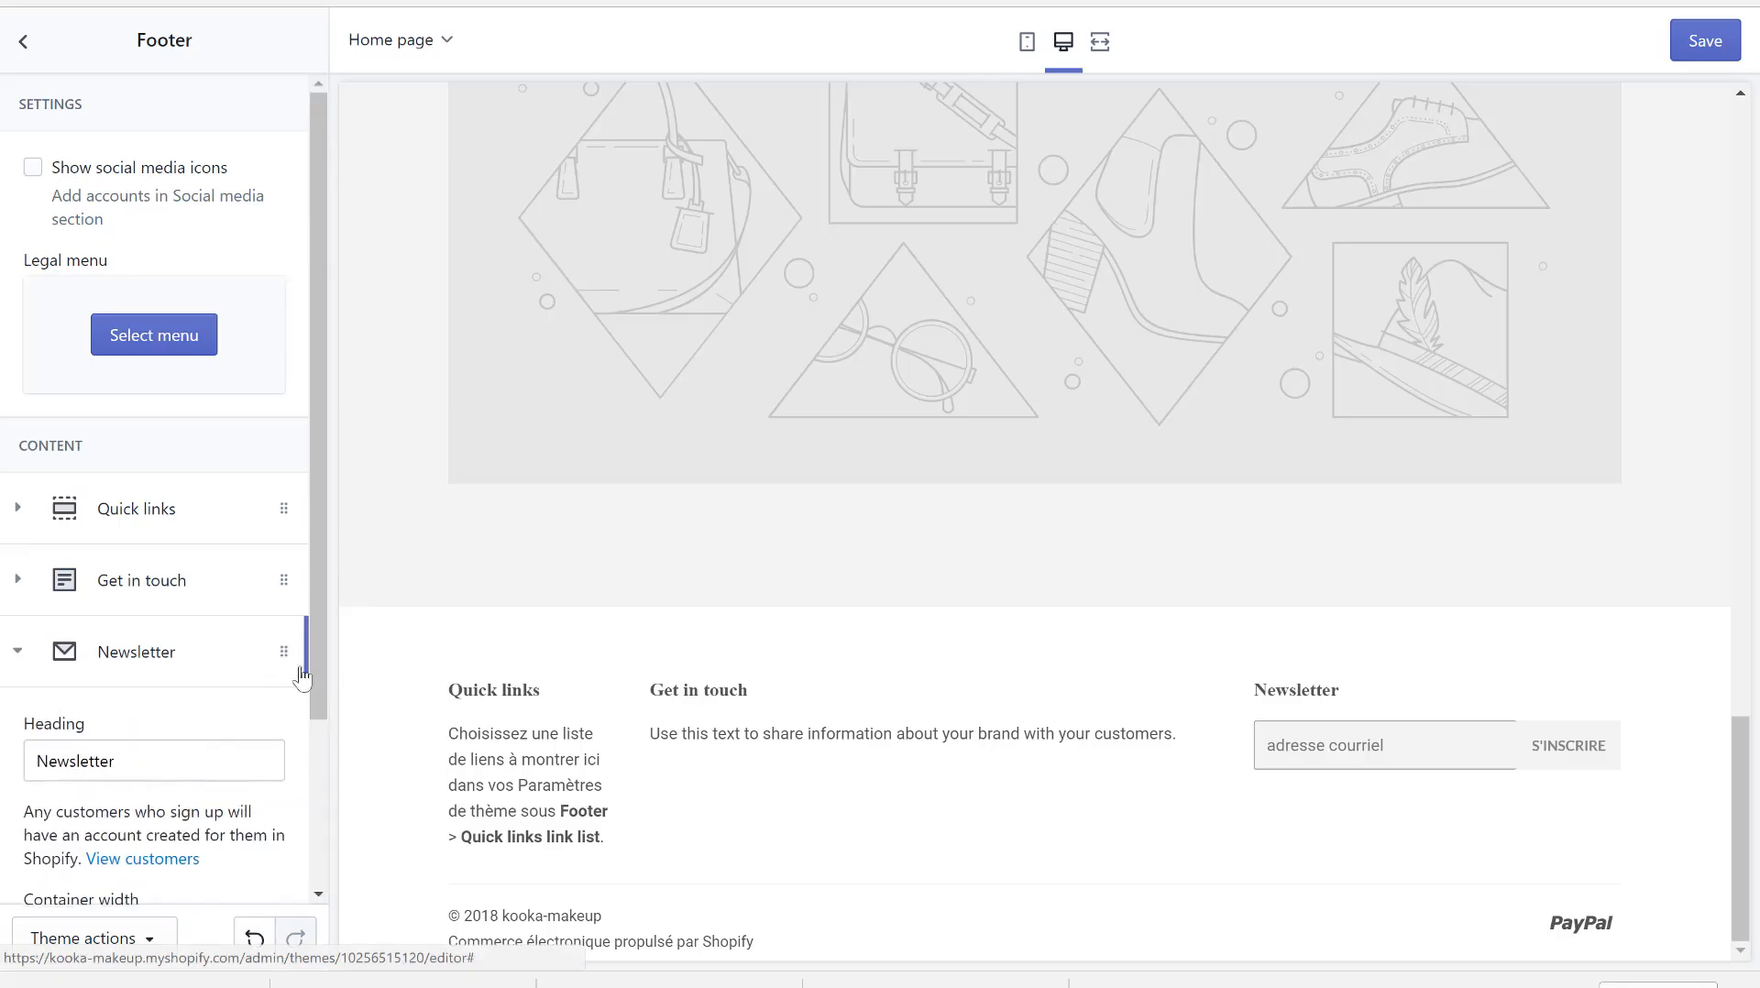
scroll(156, 834, down, 3)
click(128, 855)
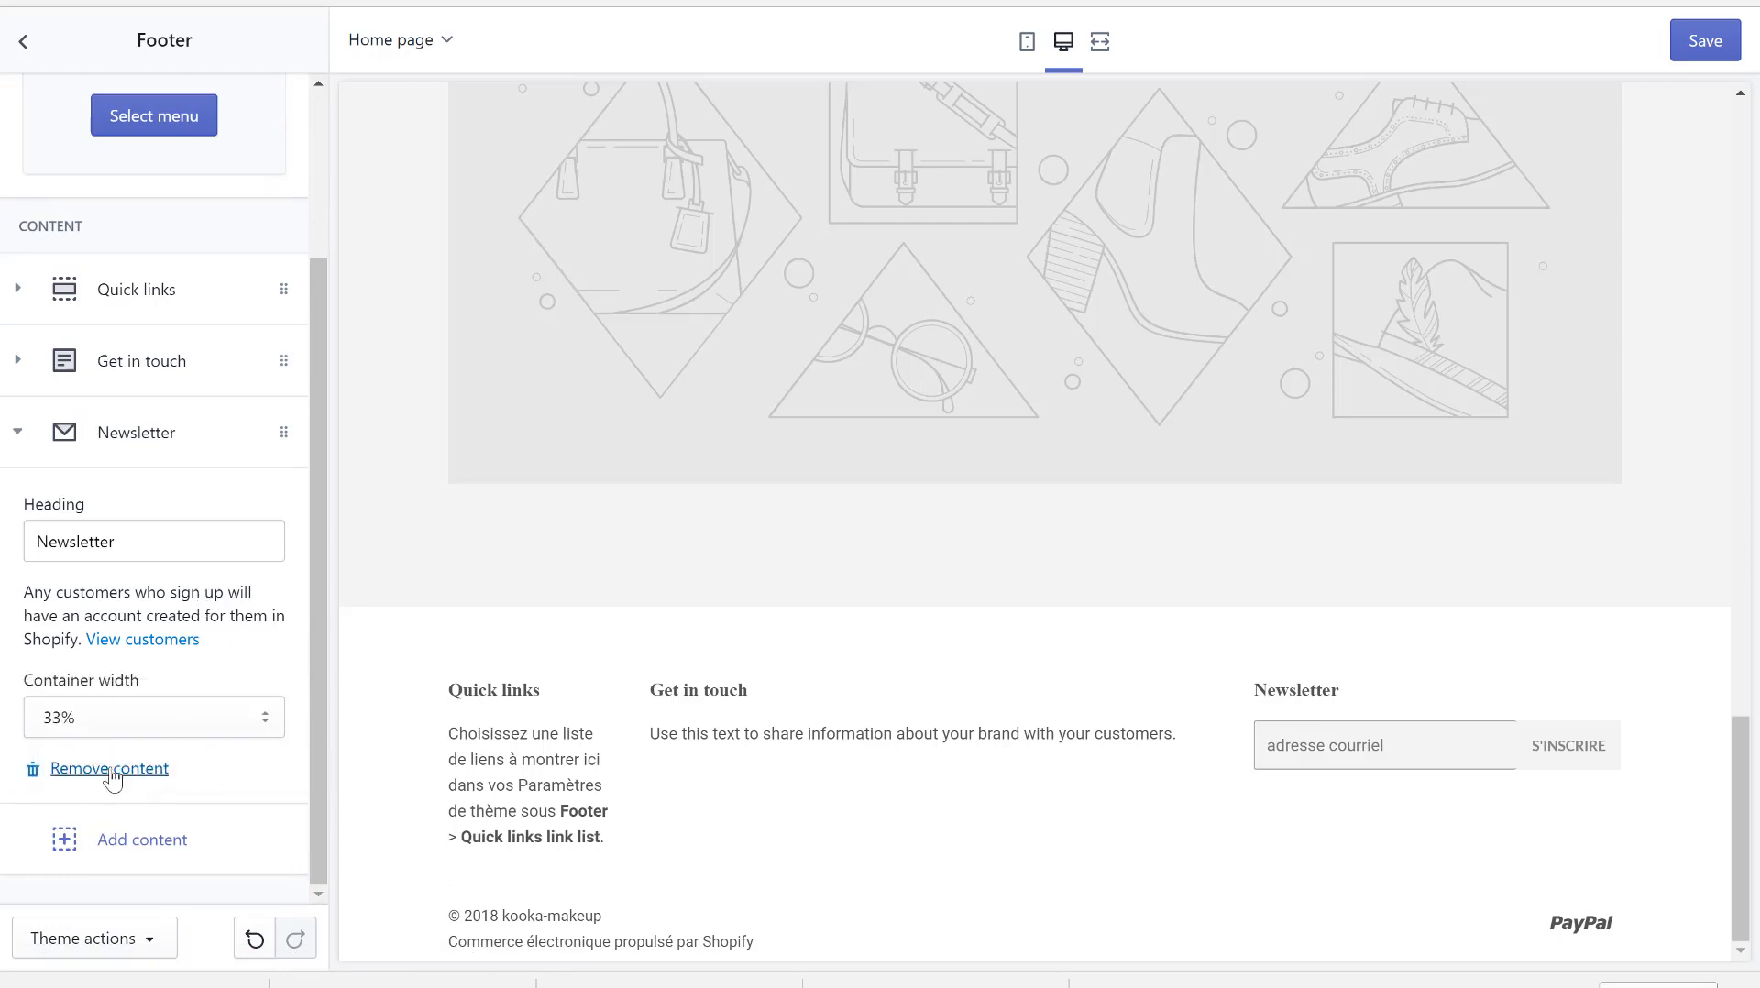
click(108, 770)
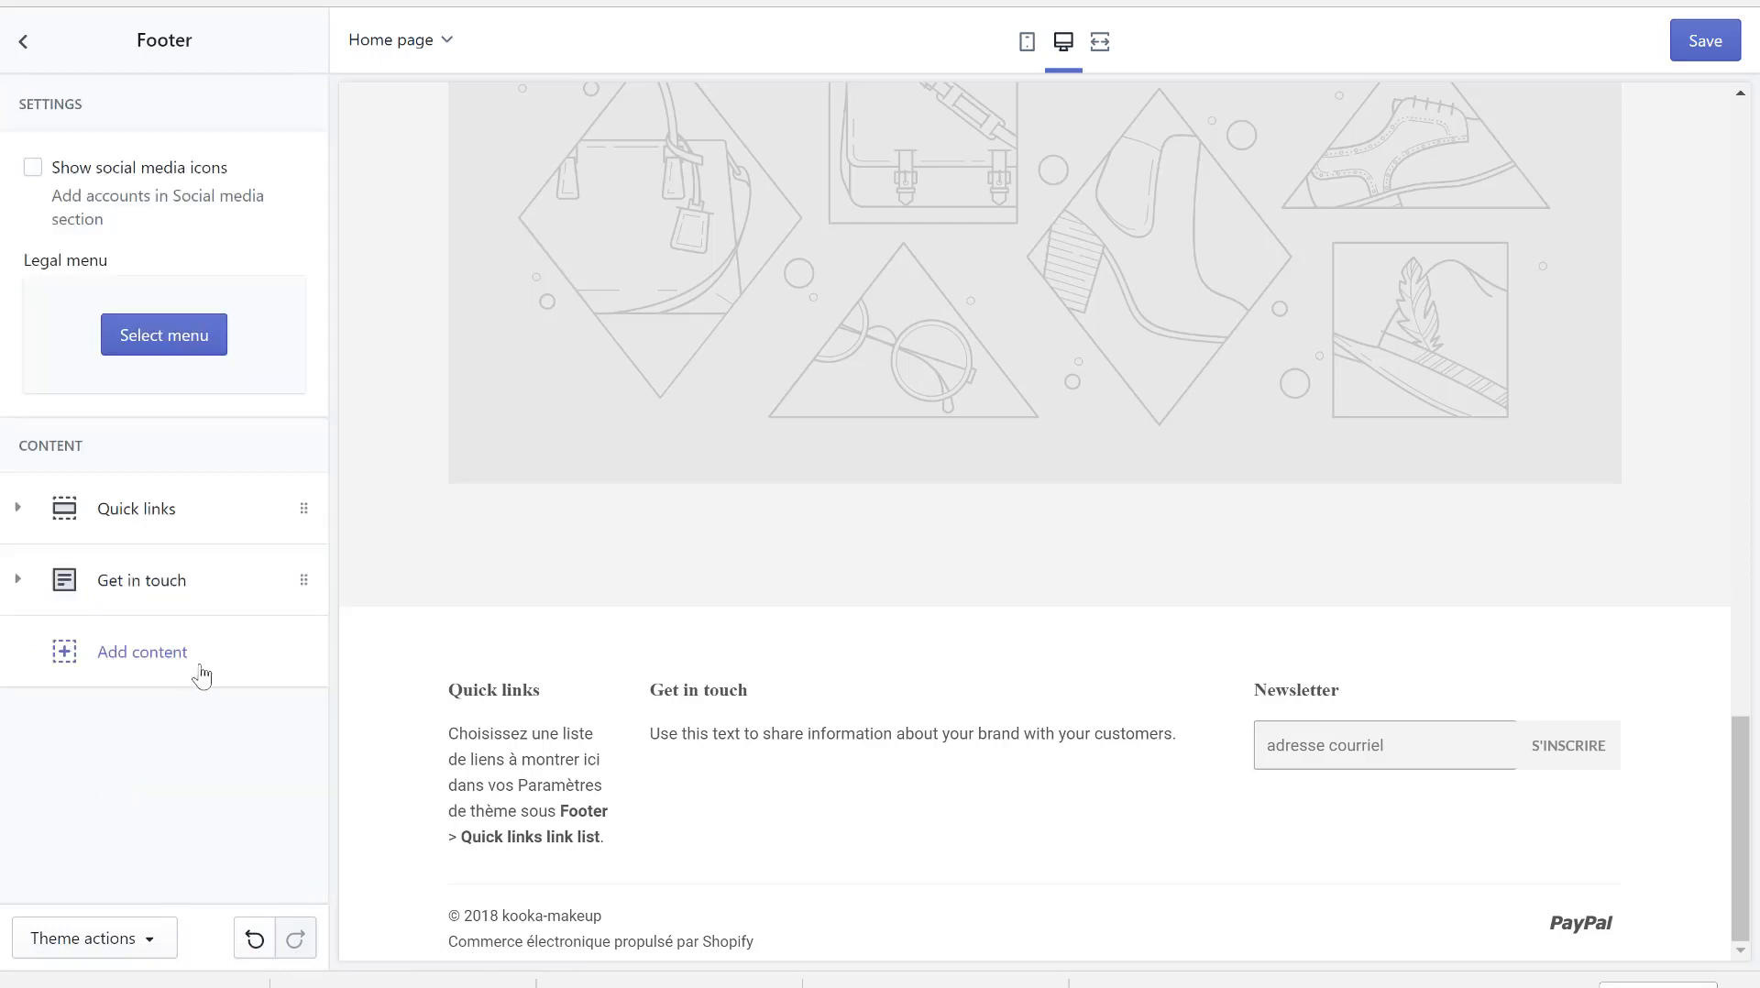
- Remove the footer's Get in touch and Quick links blocks, then go back to the sections list
click(296, 594)
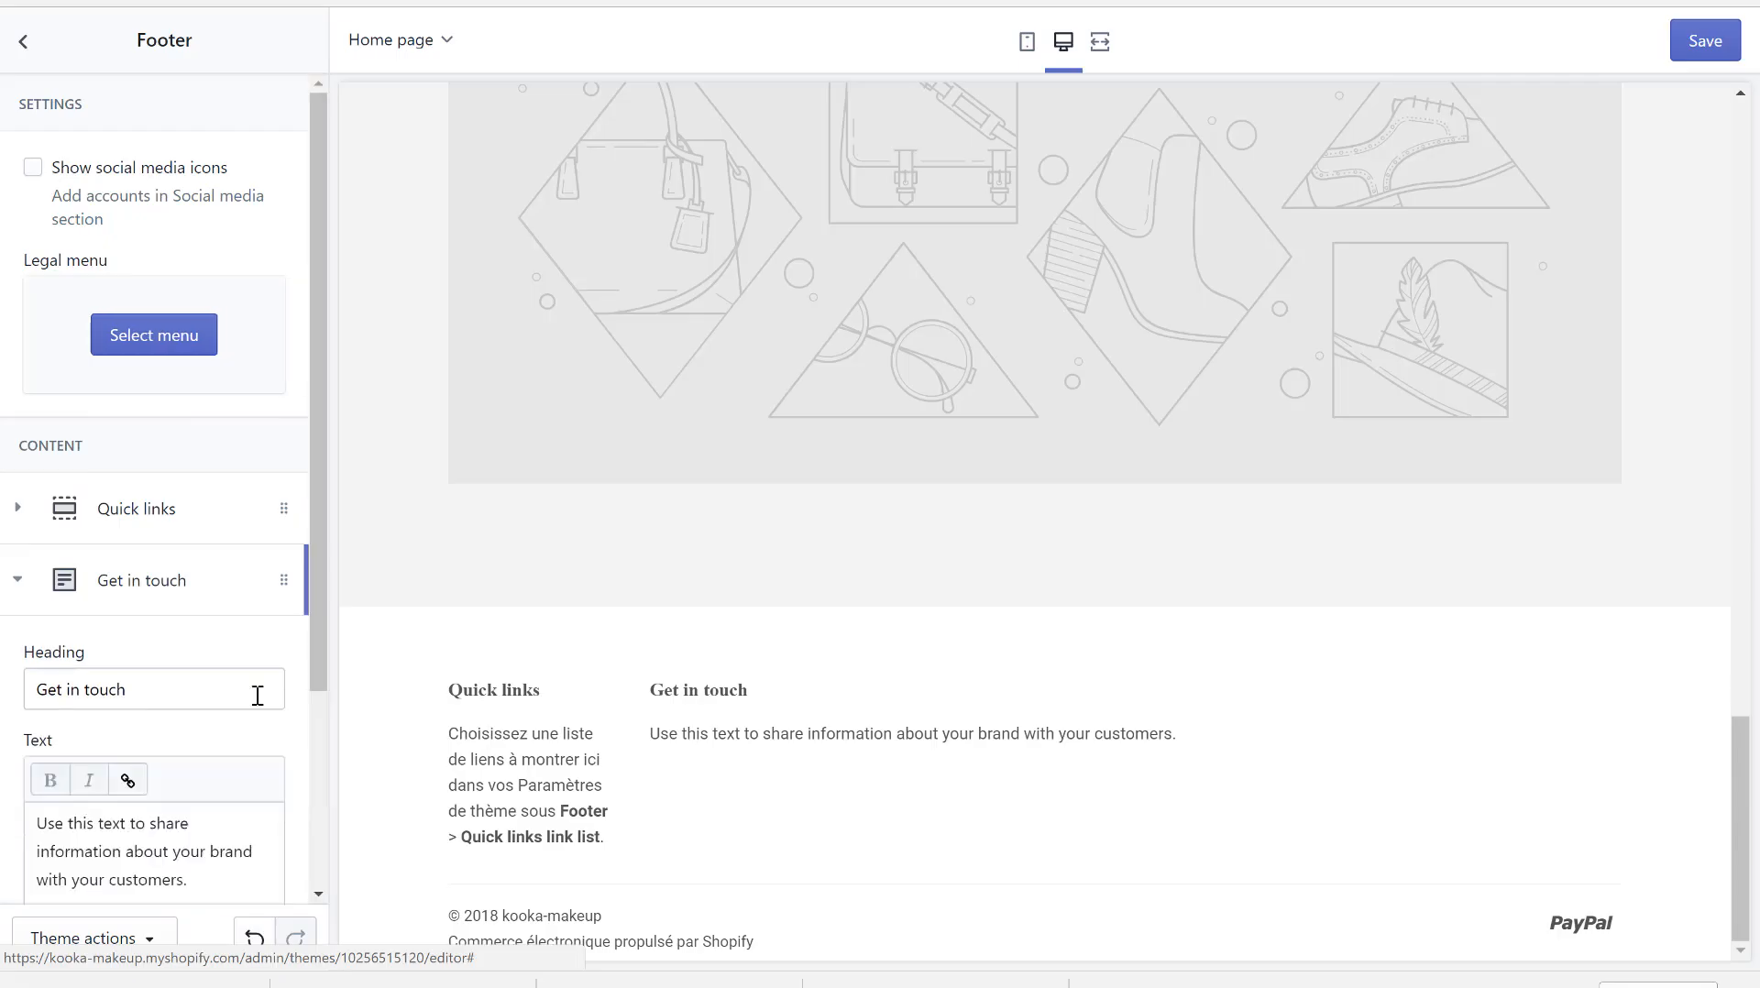
scroll(161, 725, down, 1)
scroll(158, 724, down, 2)
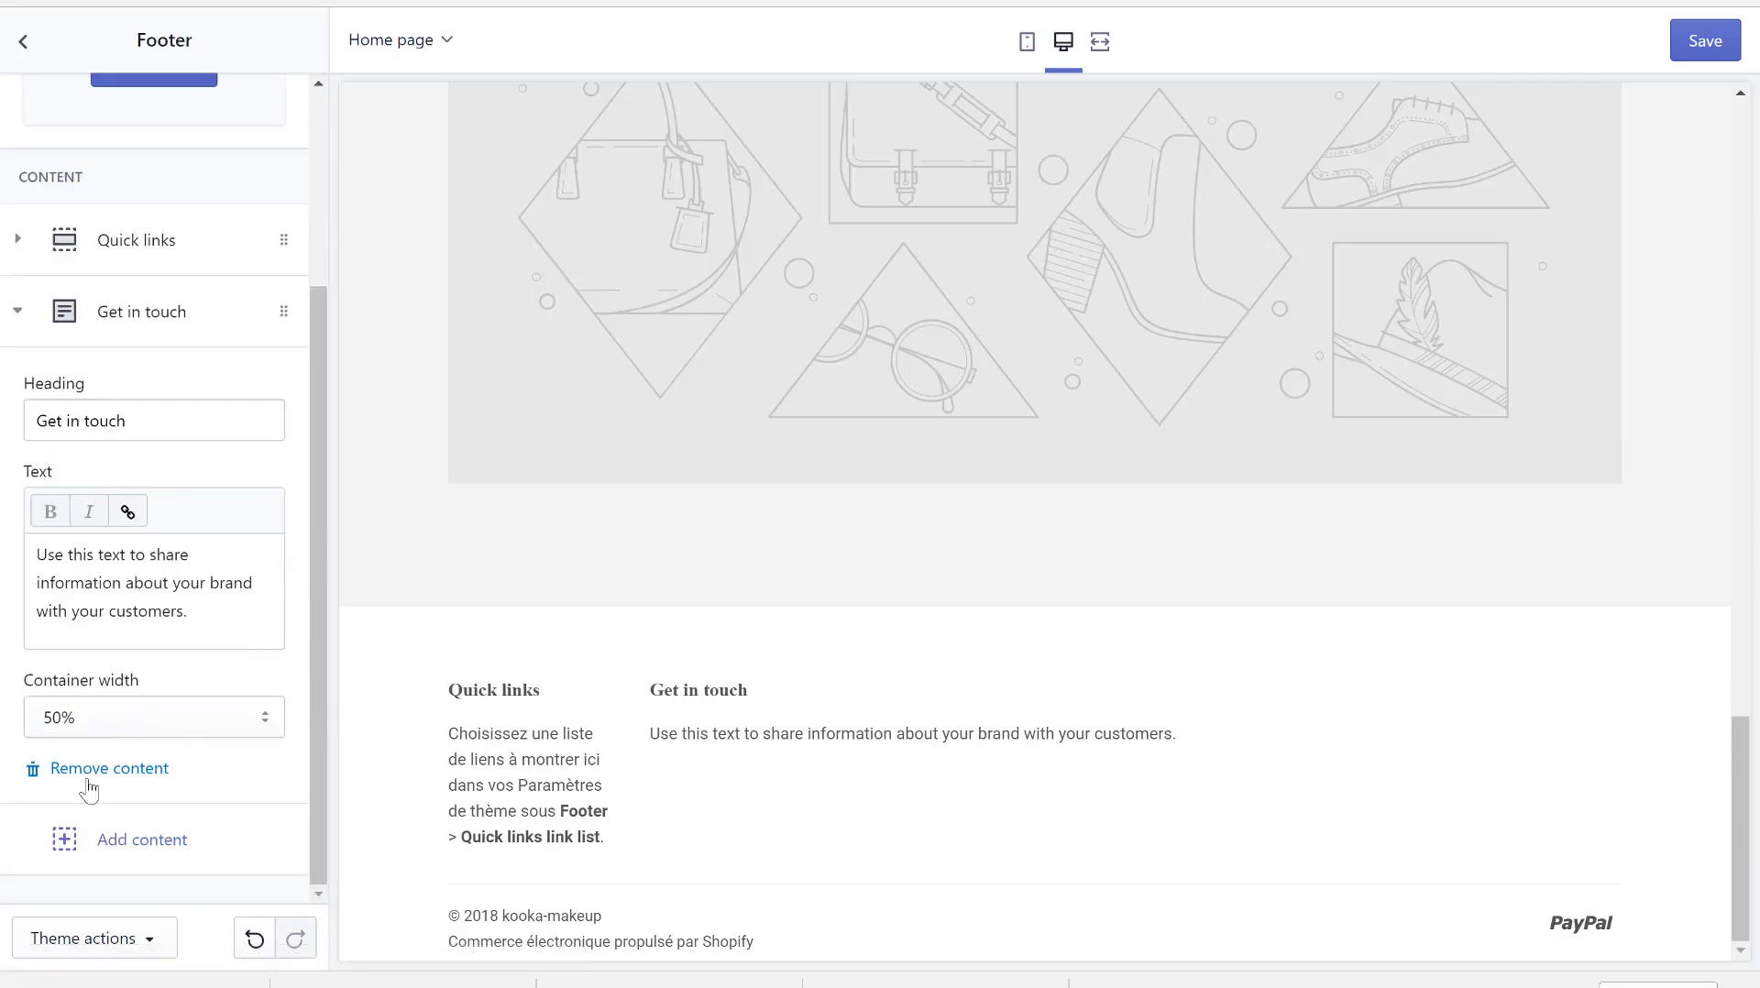
click(86, 769)
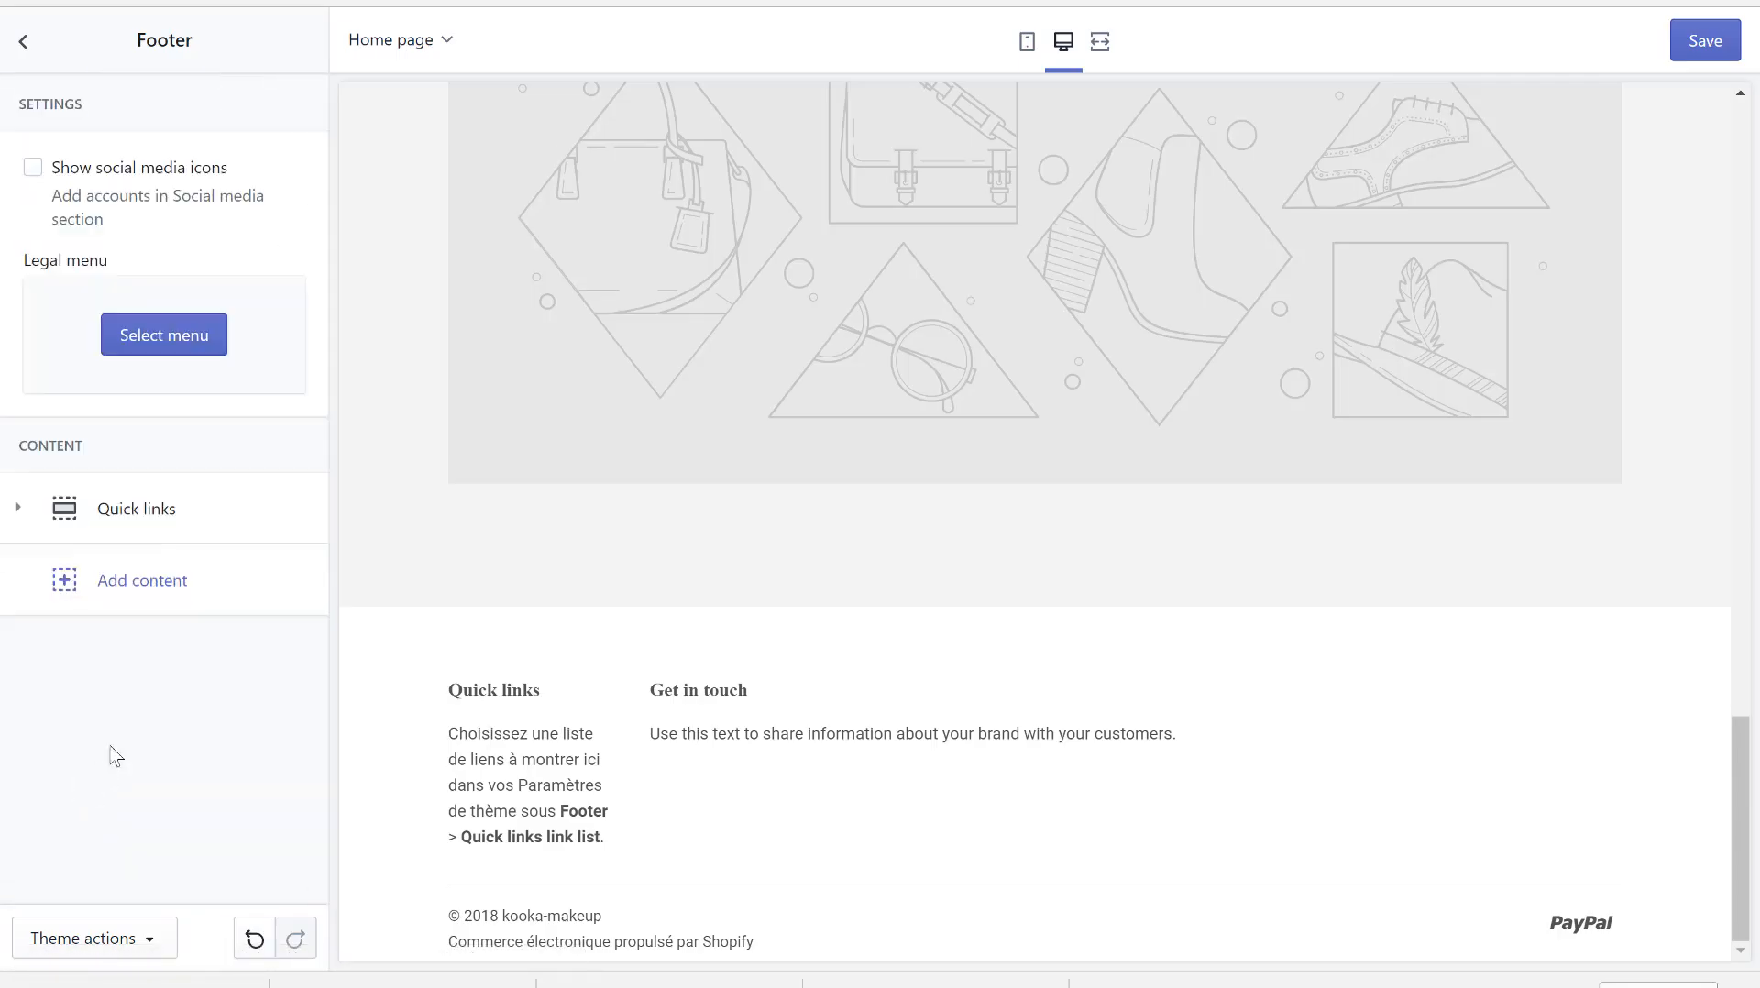
click(212, 508)
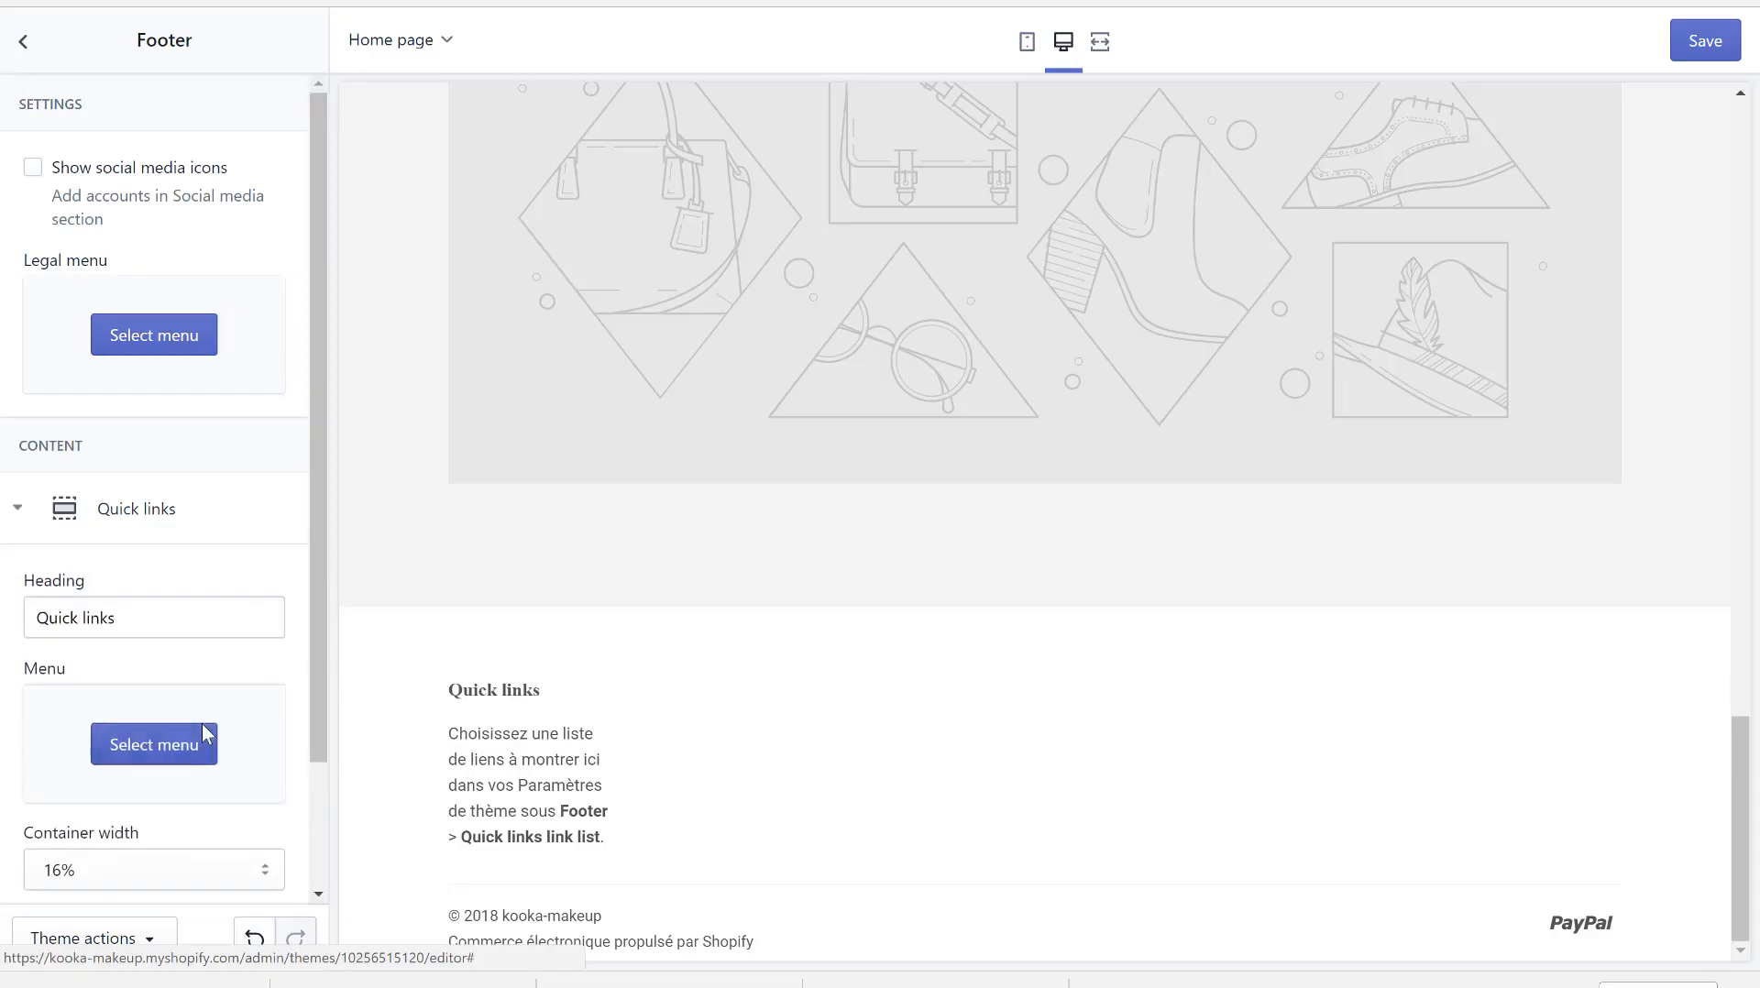
scroll(204, 733, down, 2)
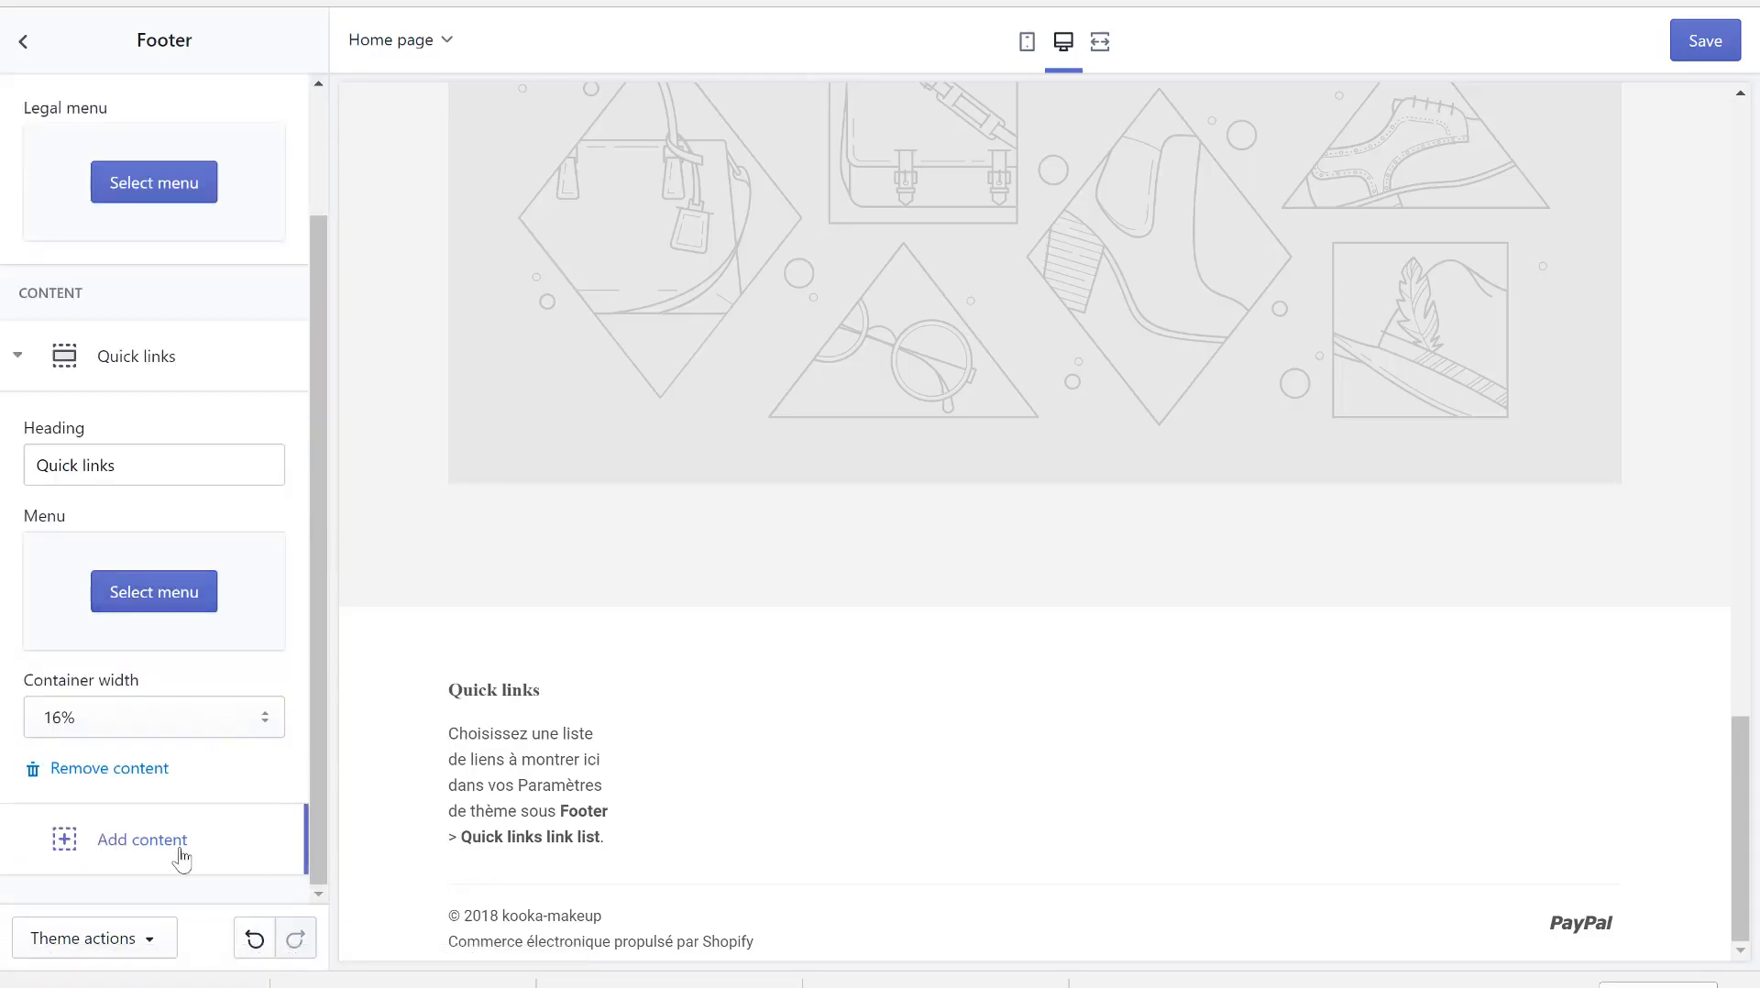
click(118, 771)
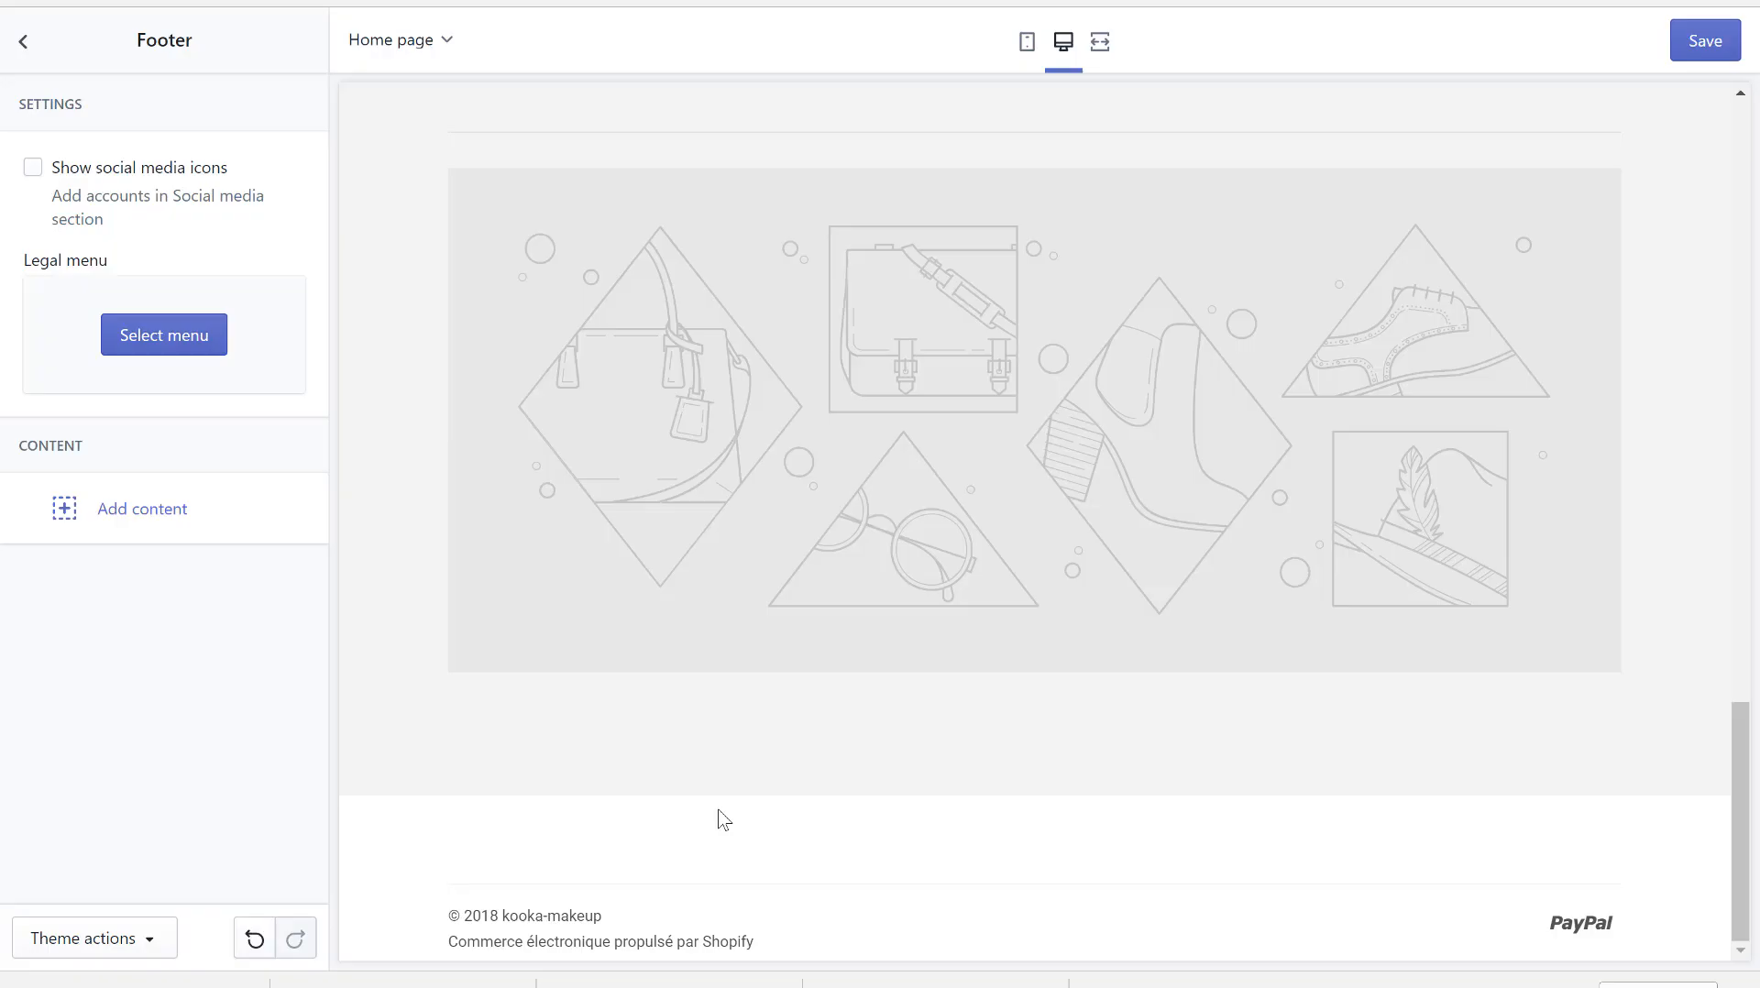
scroll(731, 332, up, 20)
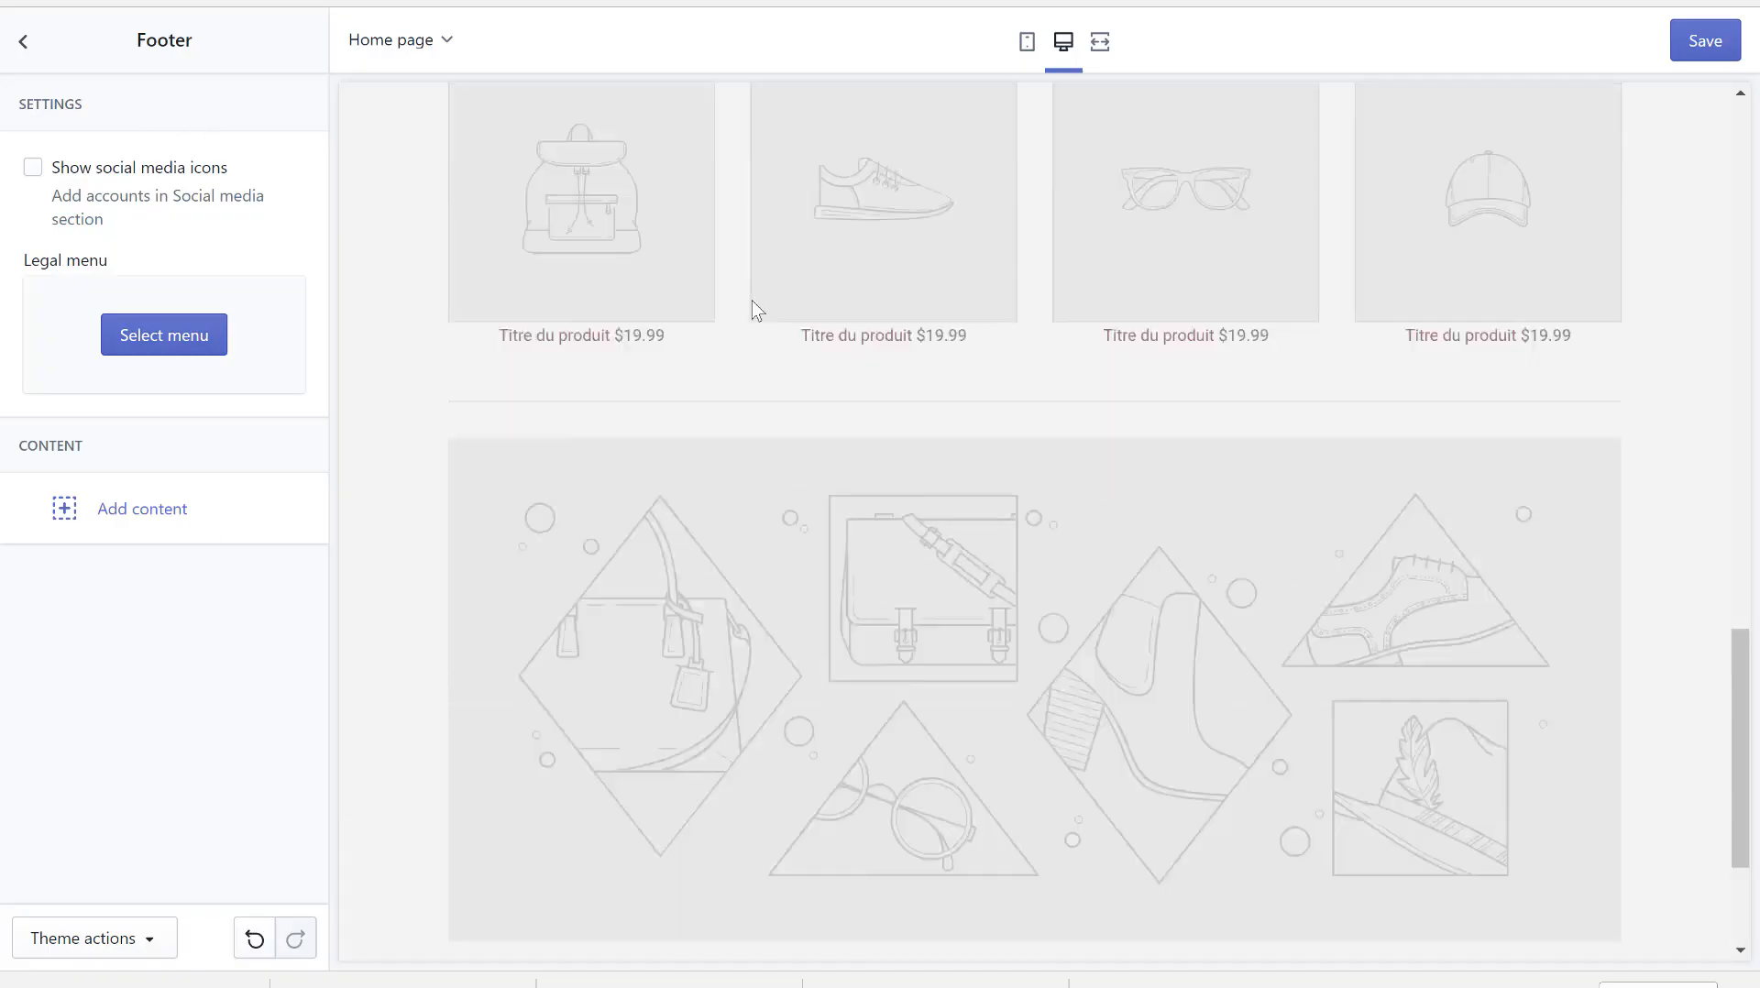
scroll(754, 309, down, 15)
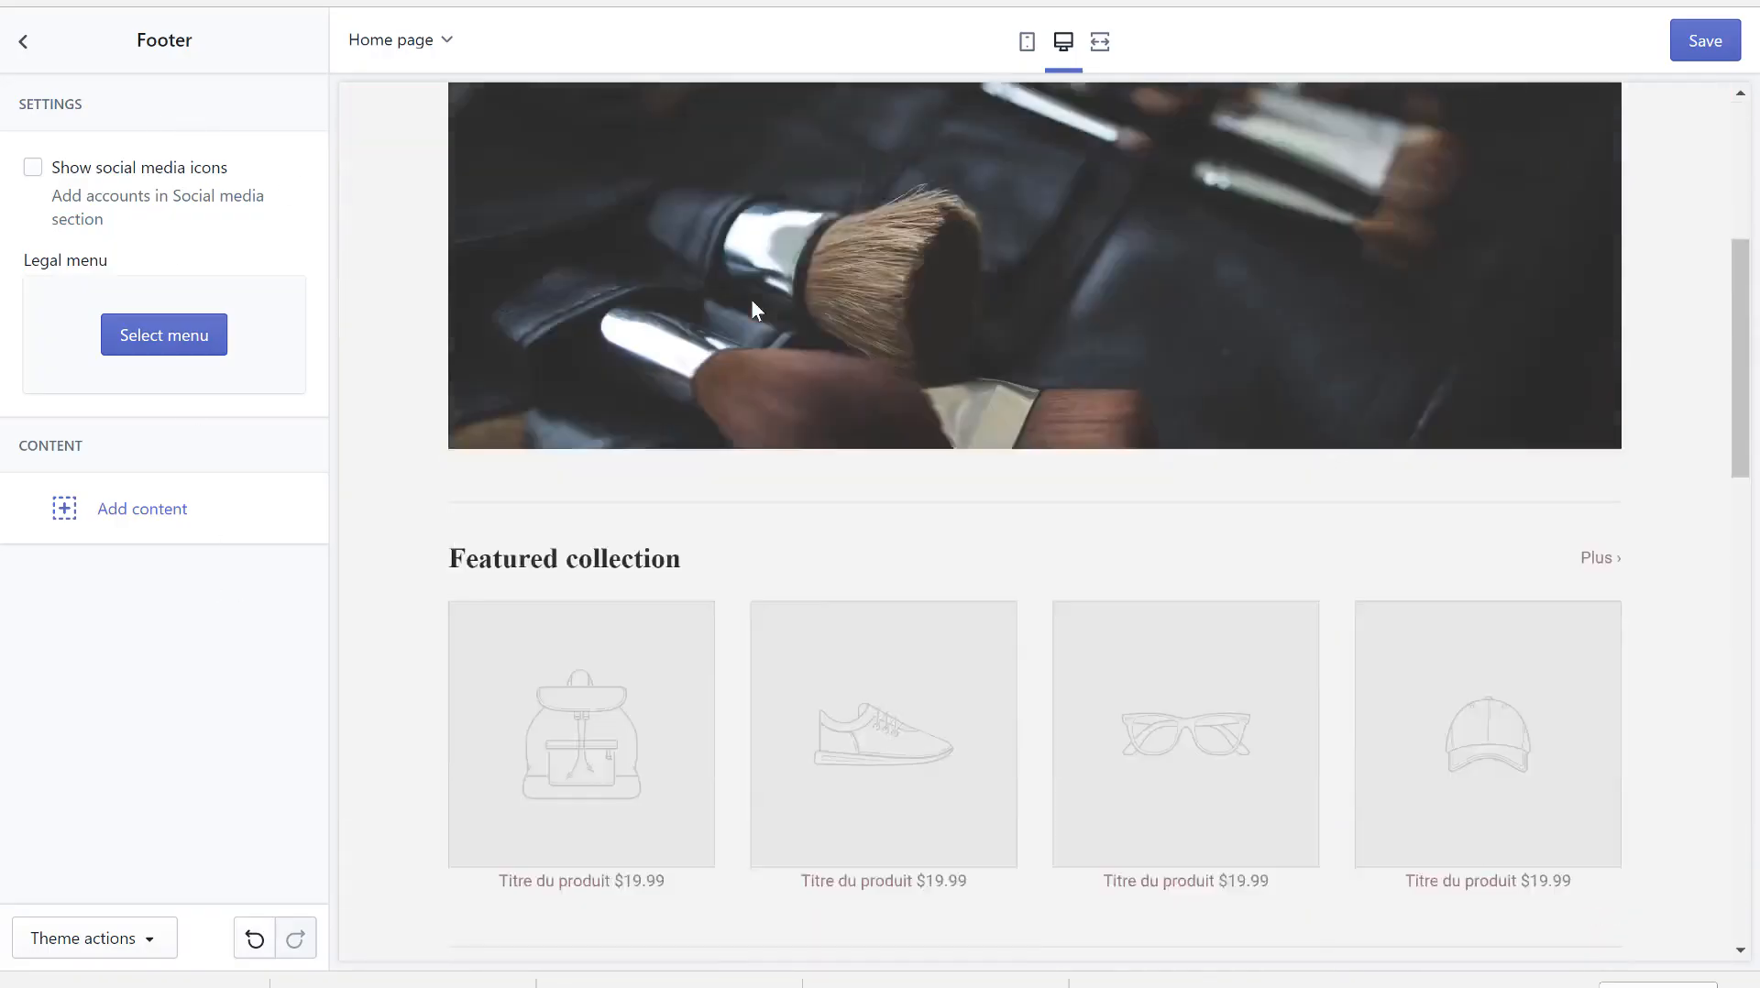
click(41, 48)
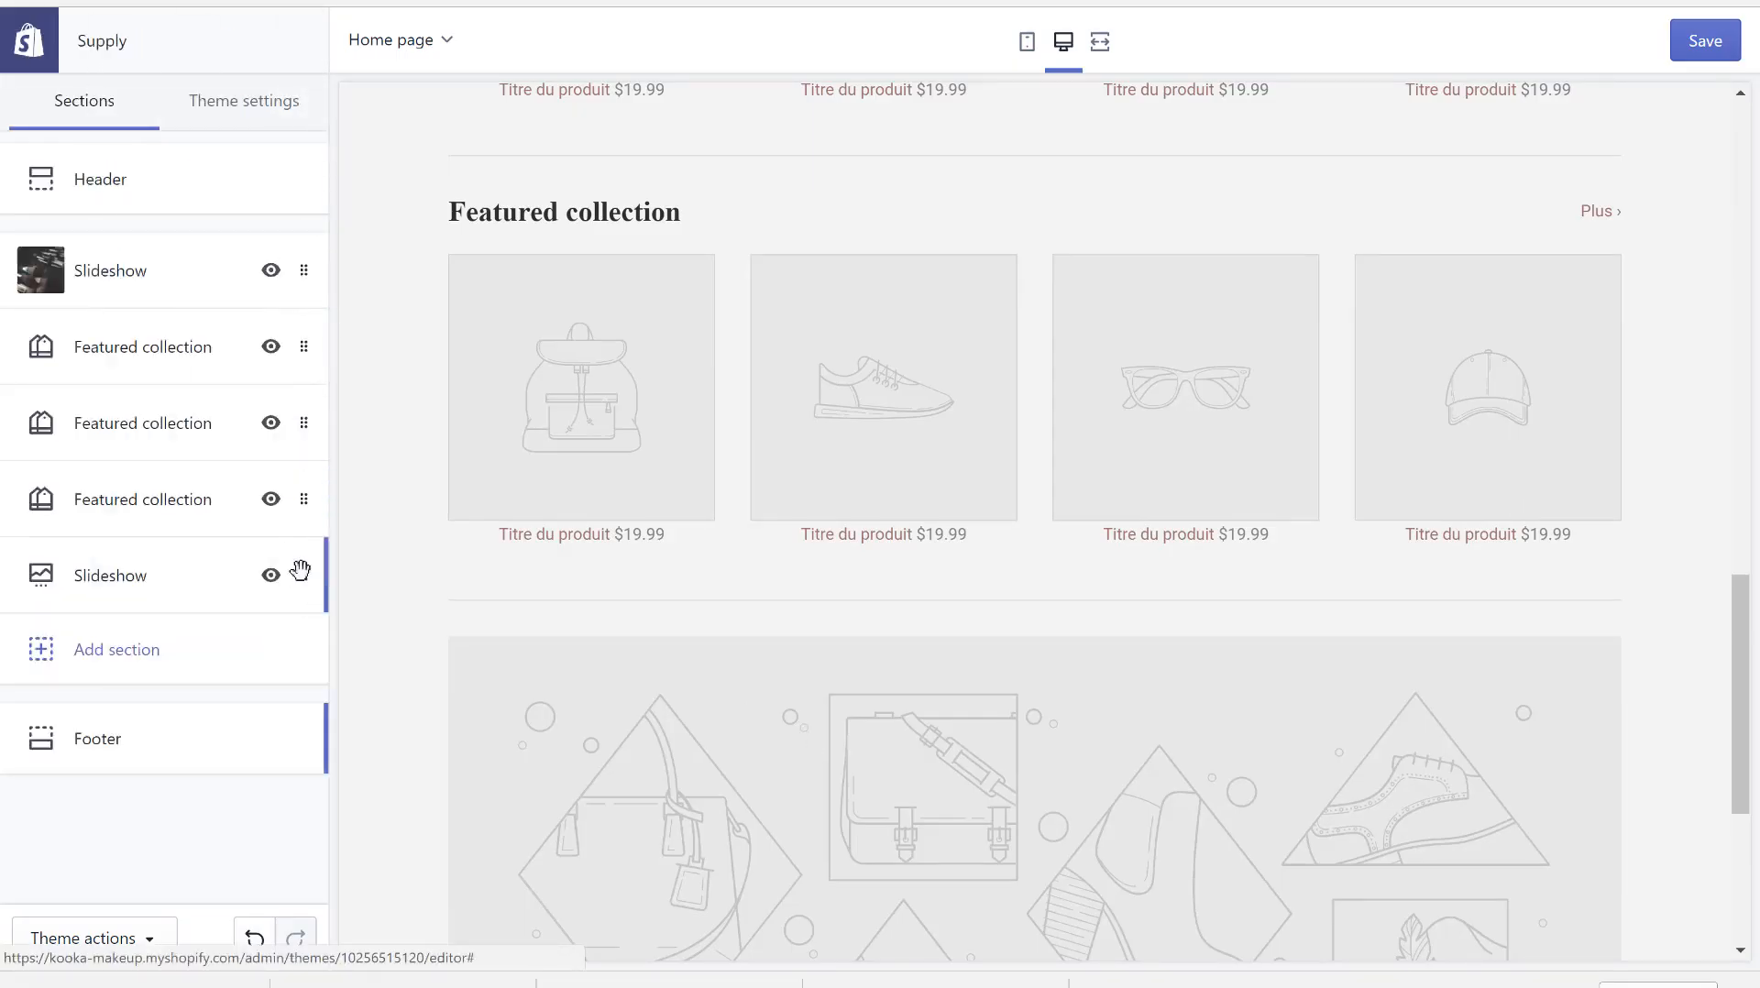
- Delete the lower Slideshow section, keeping only the brushes slideshow above the featured collections
click(303, 572)
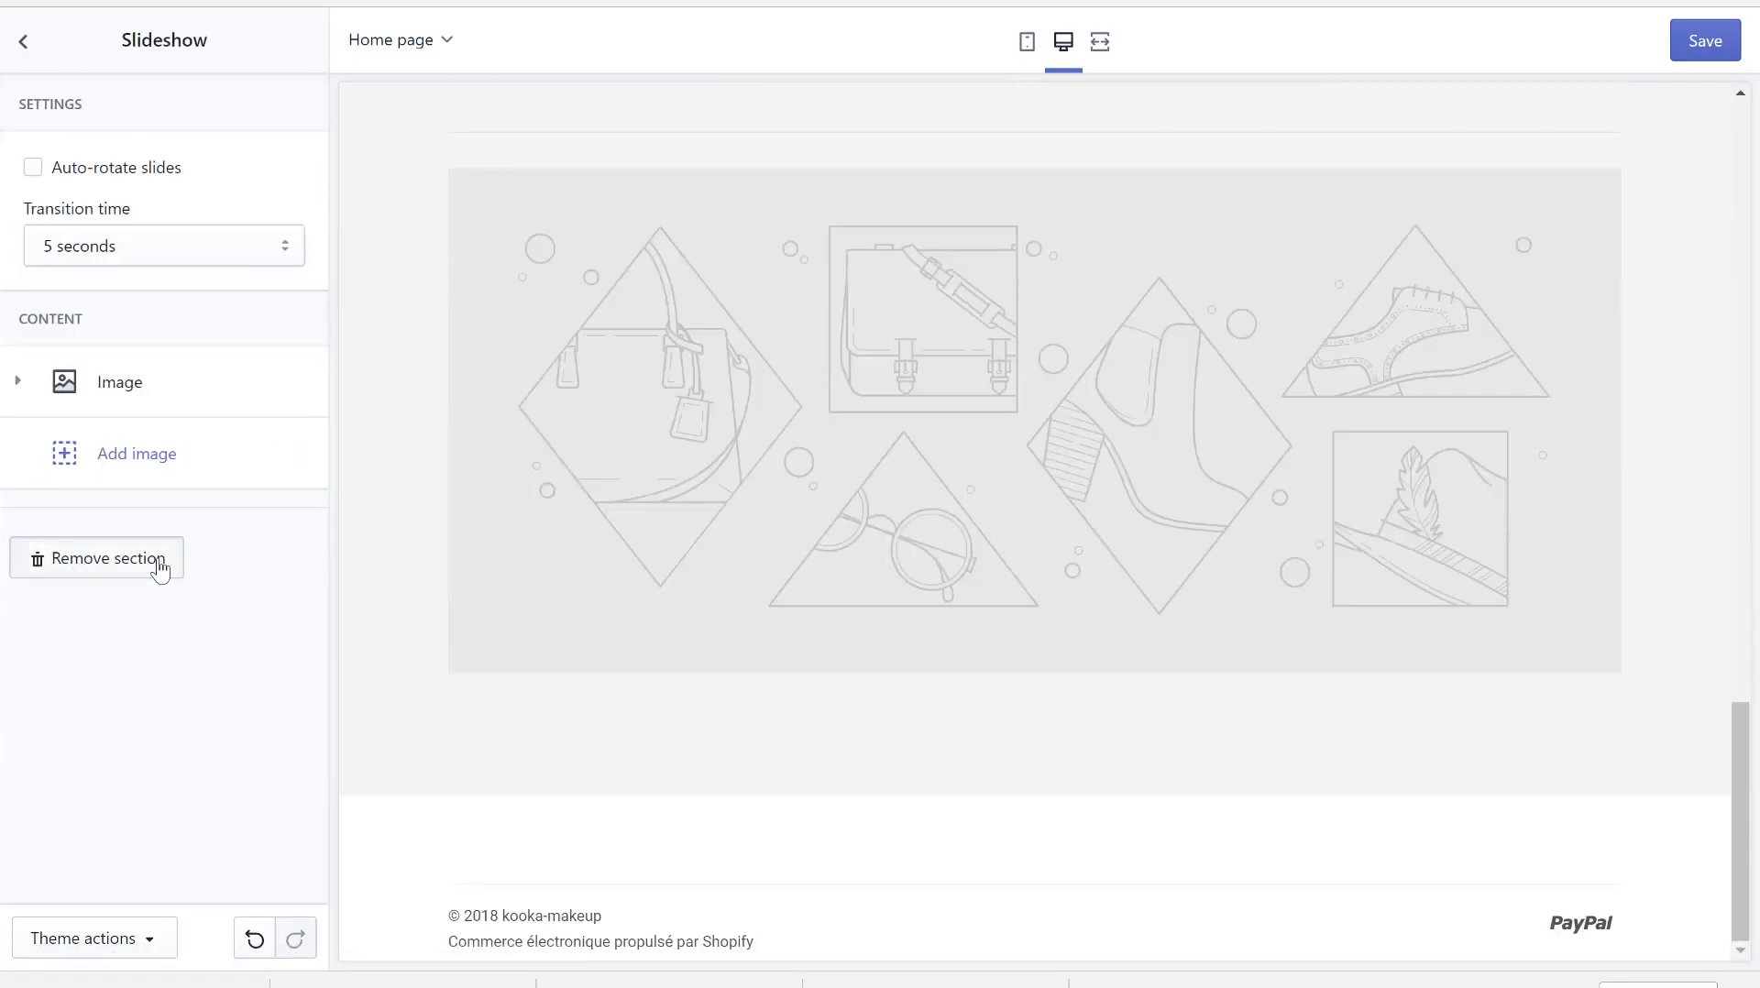
click(157, 568)
scroll(707, 475, up, 15)
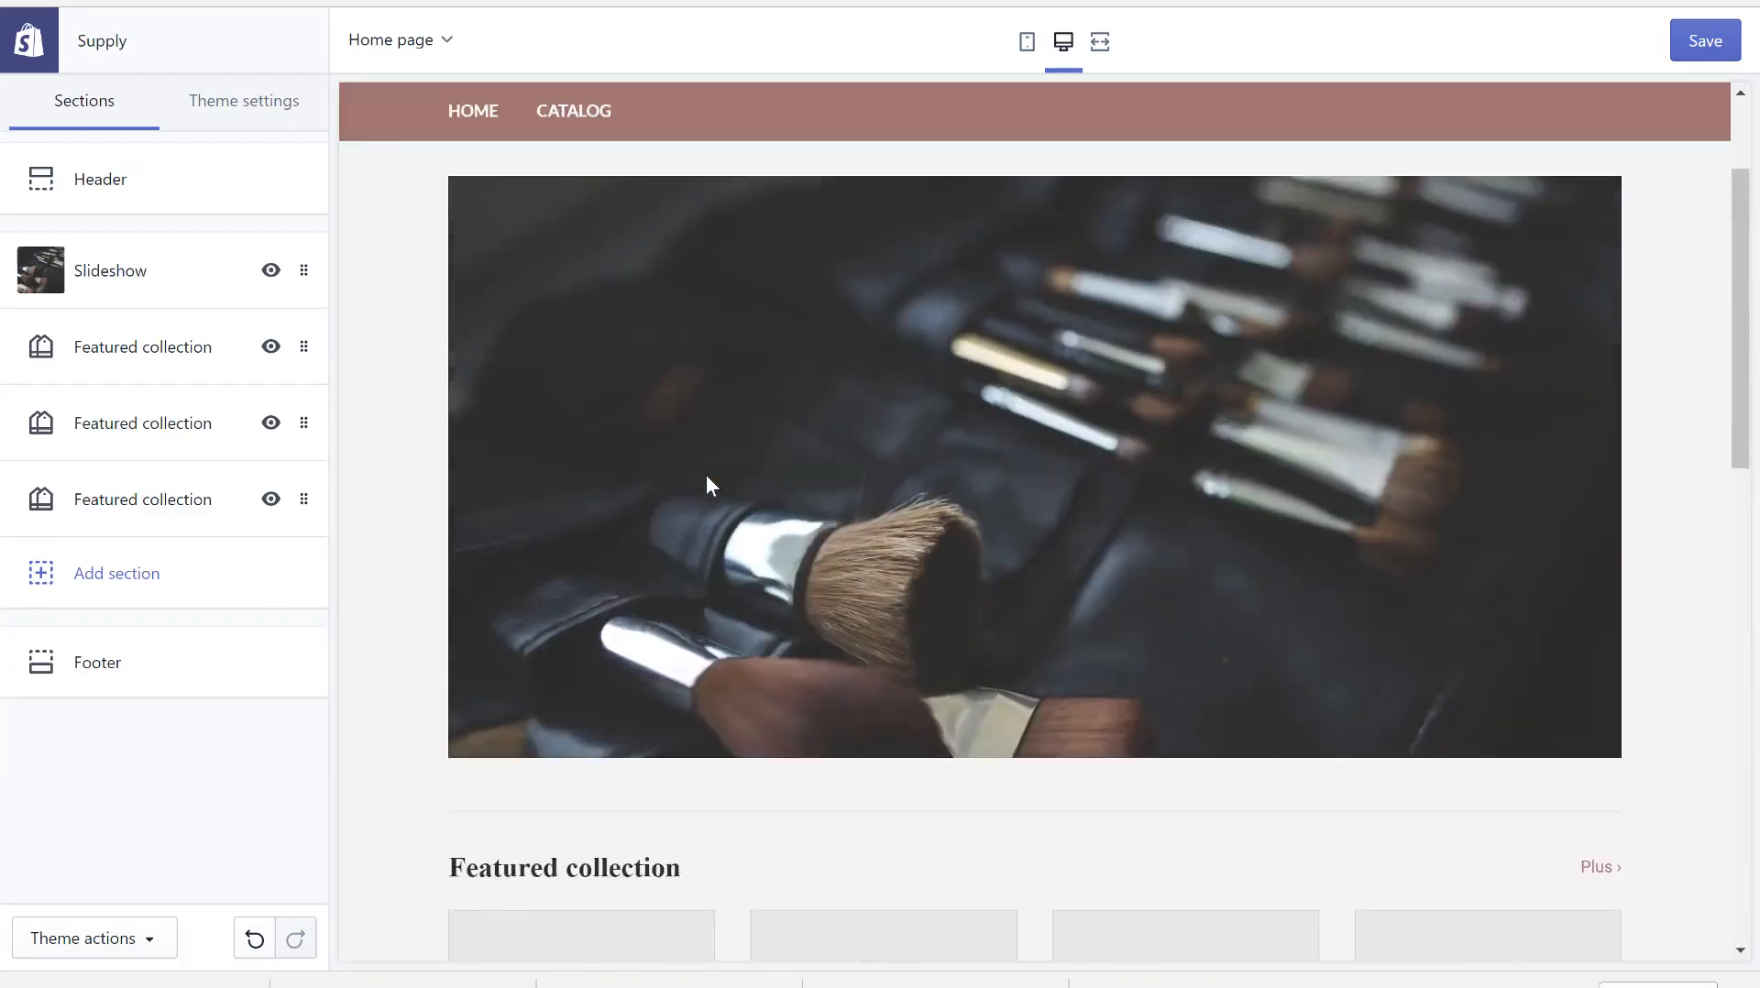
scroll(706, 475, down, 15)
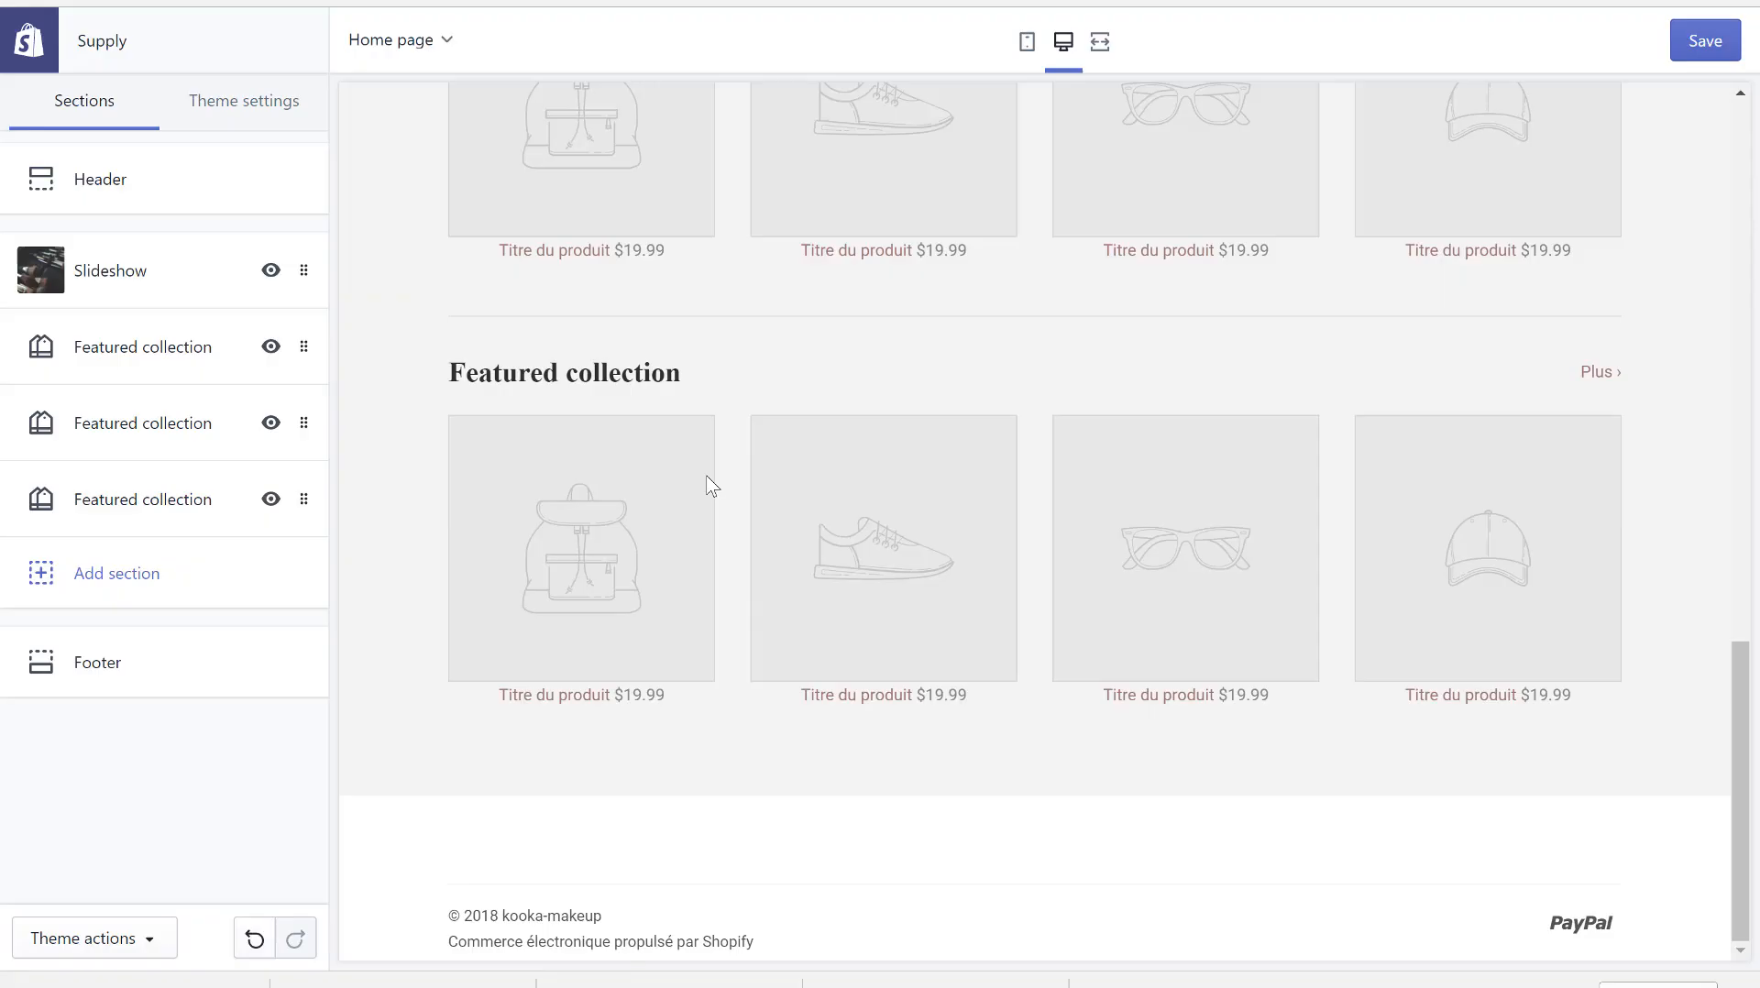
scroll(792, 334, up, 5)
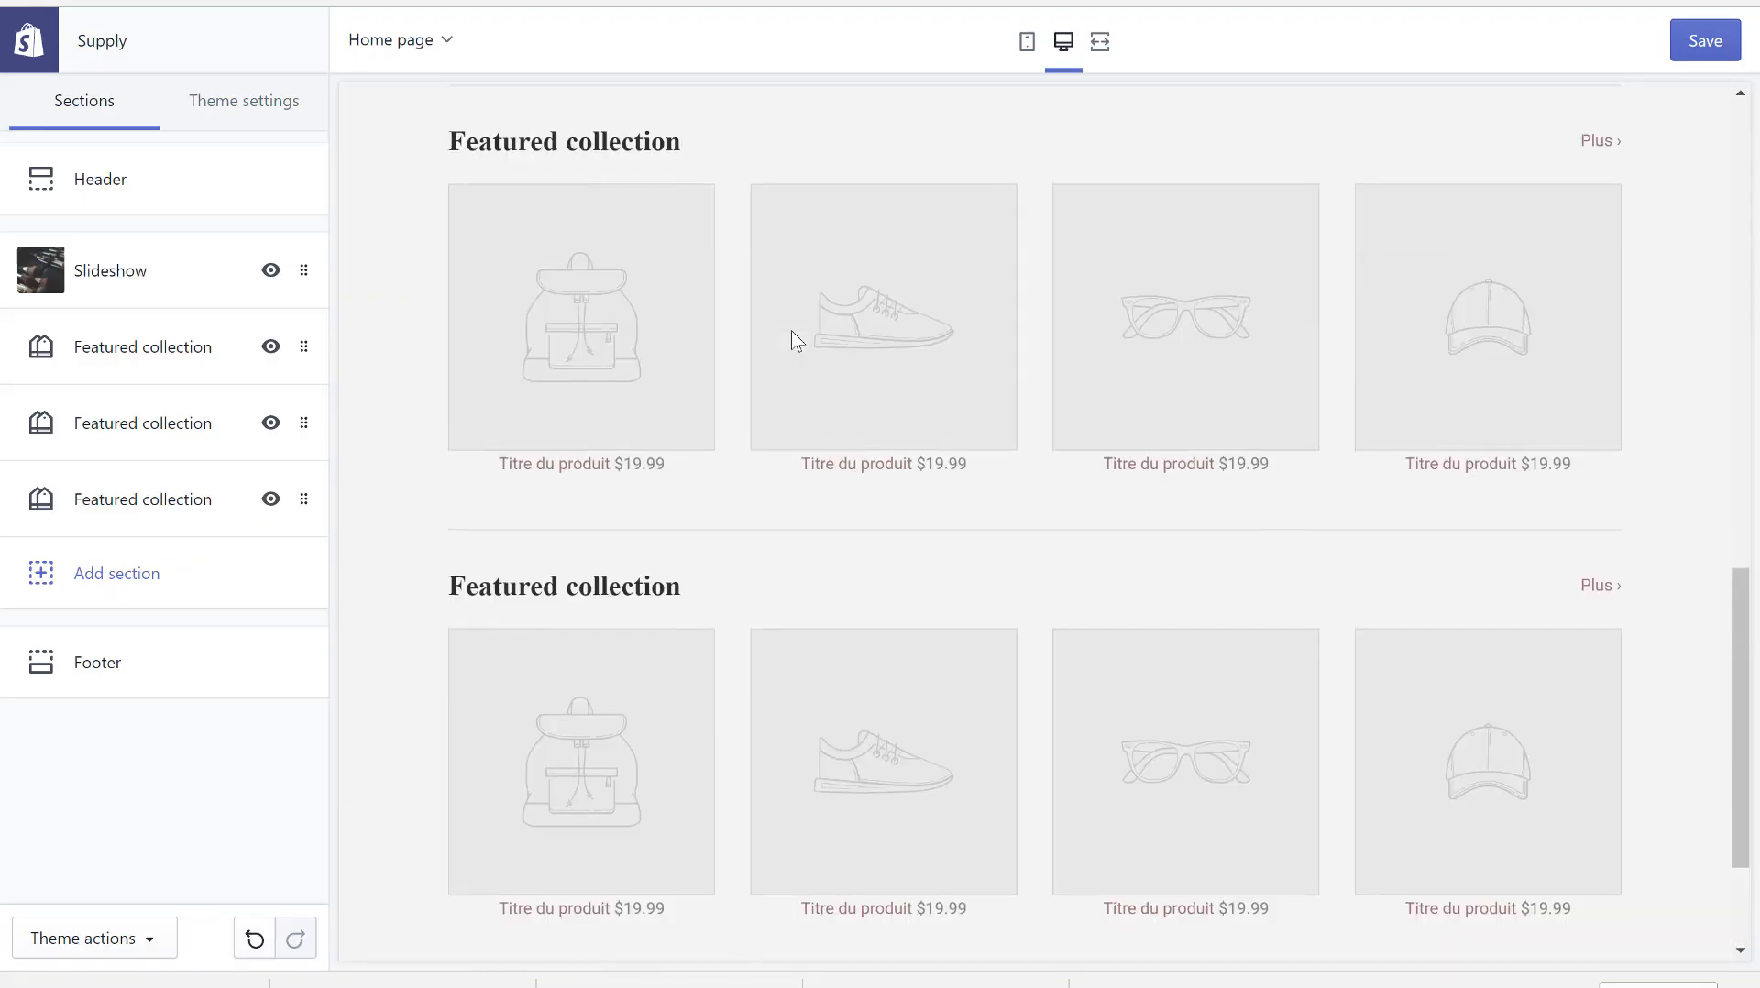
scroll(970, 400, up, 6)
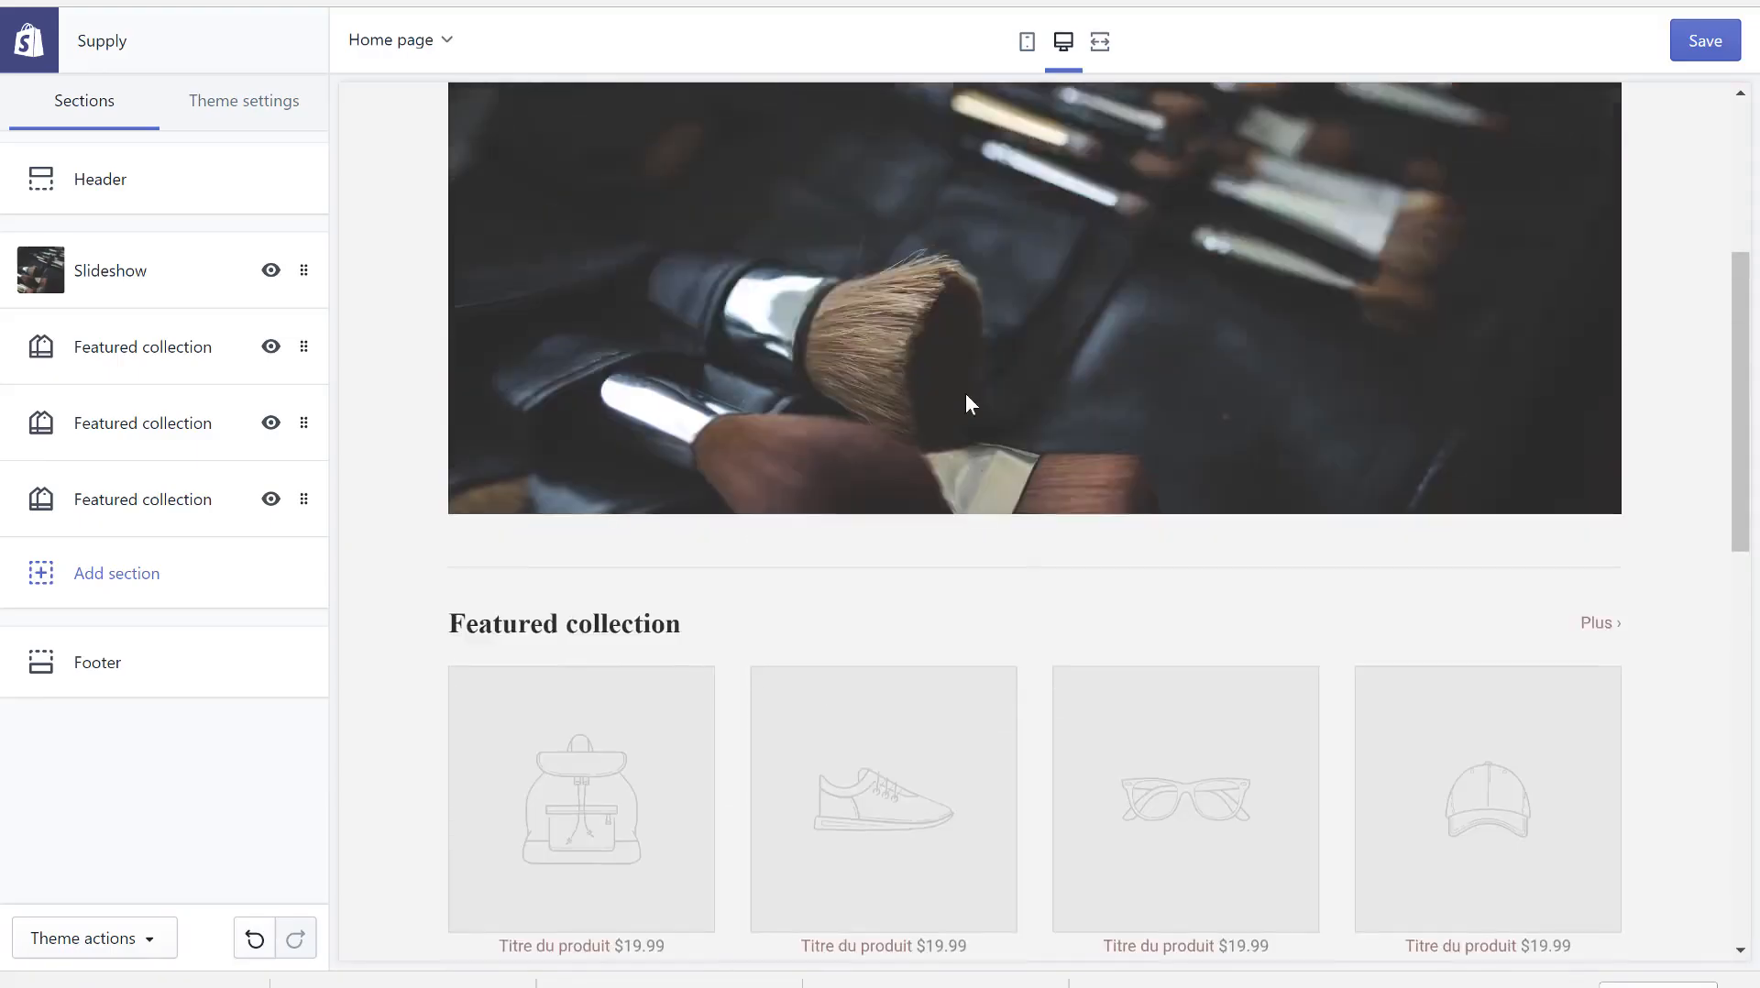
scroll(484, 511, down, 7)
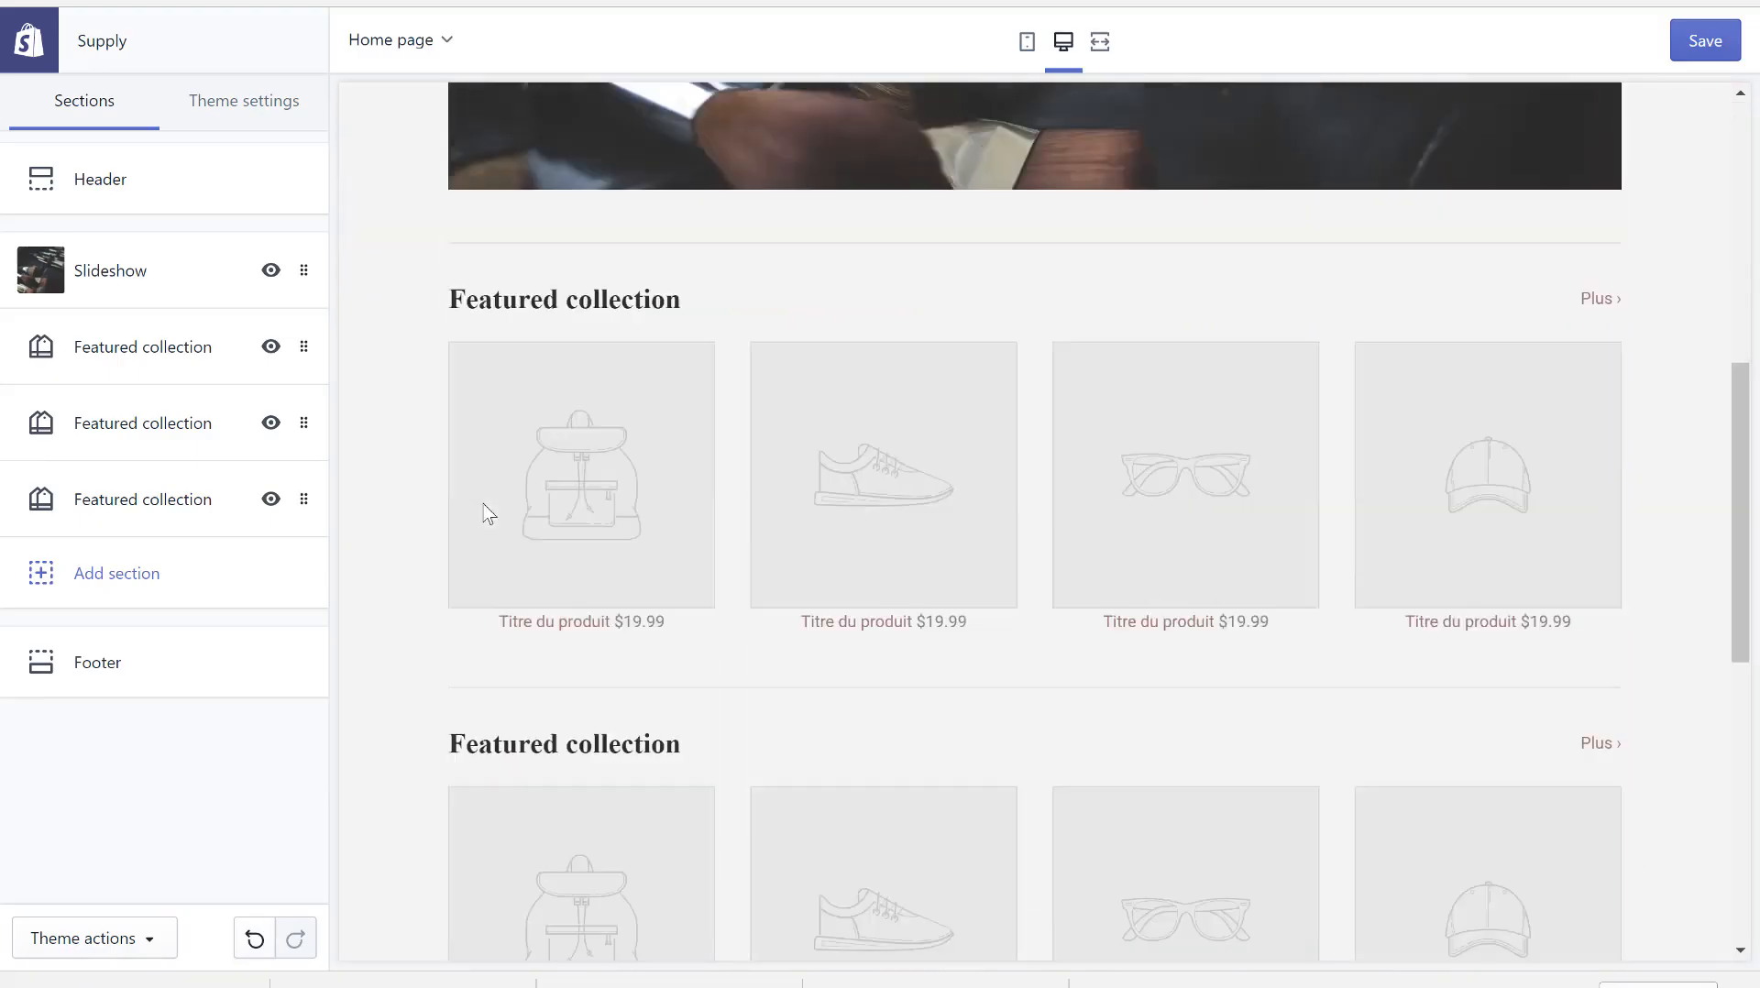
scroll(486, 510, up, 7)
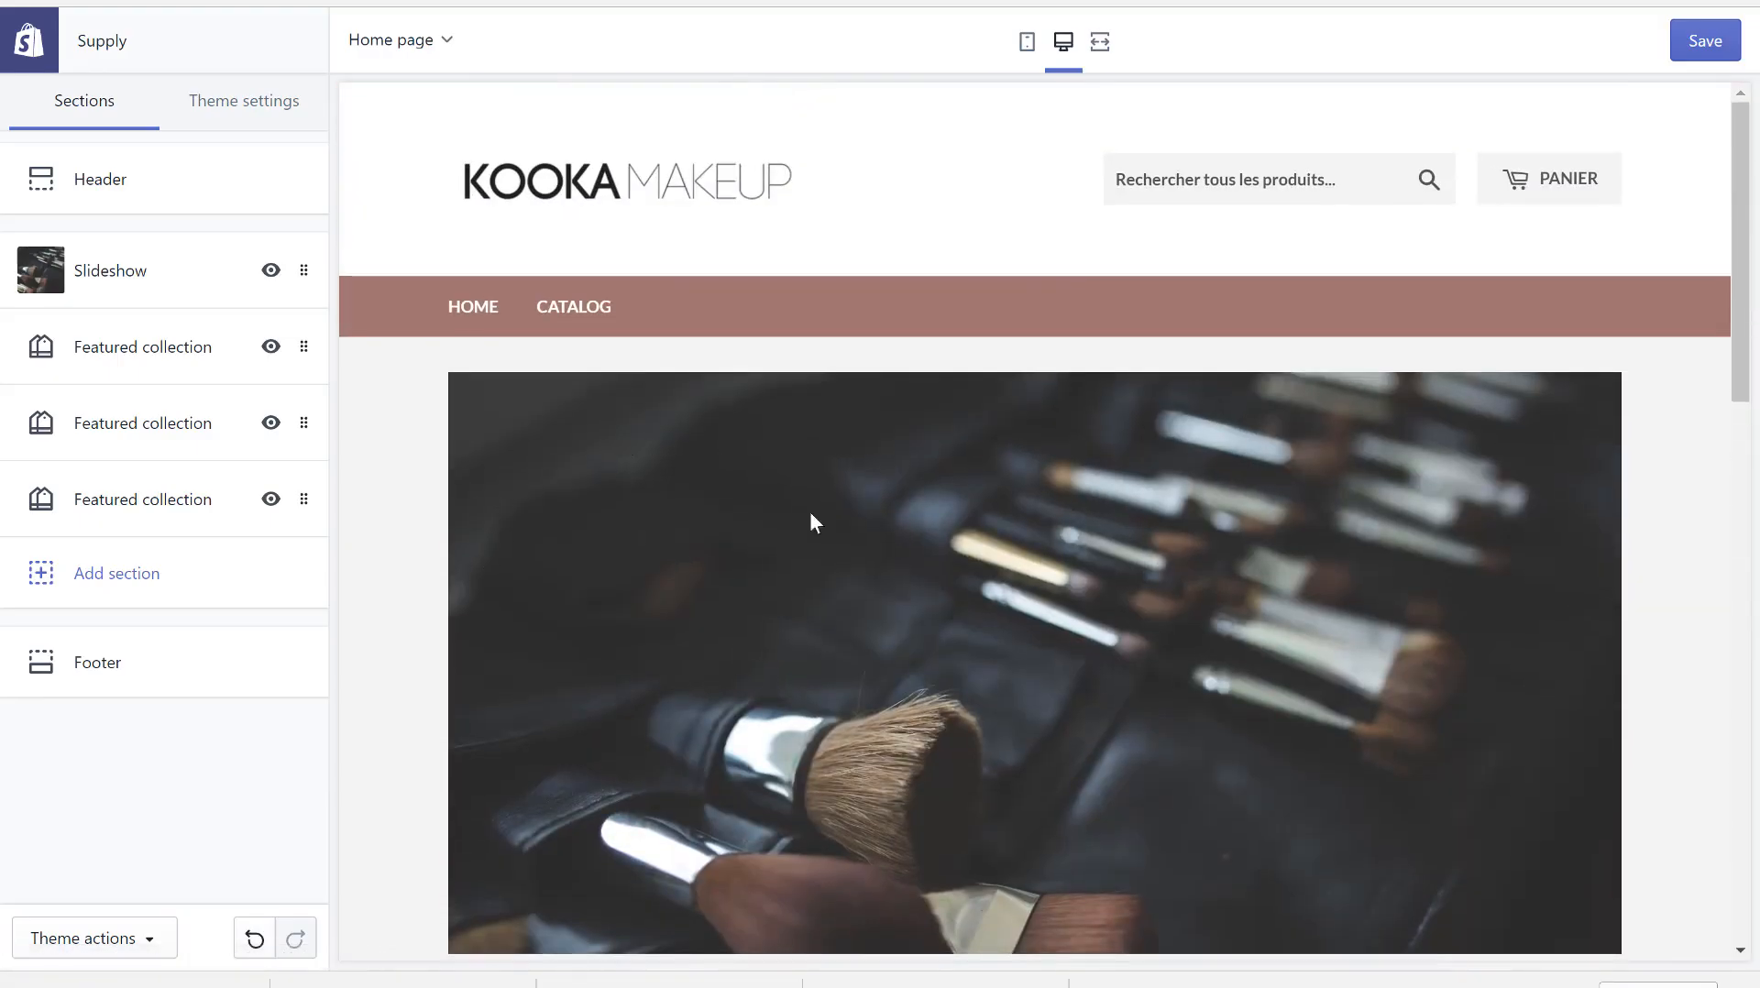
scroll(770, 563, down, 1)
scroll(770, 563, down, 5)
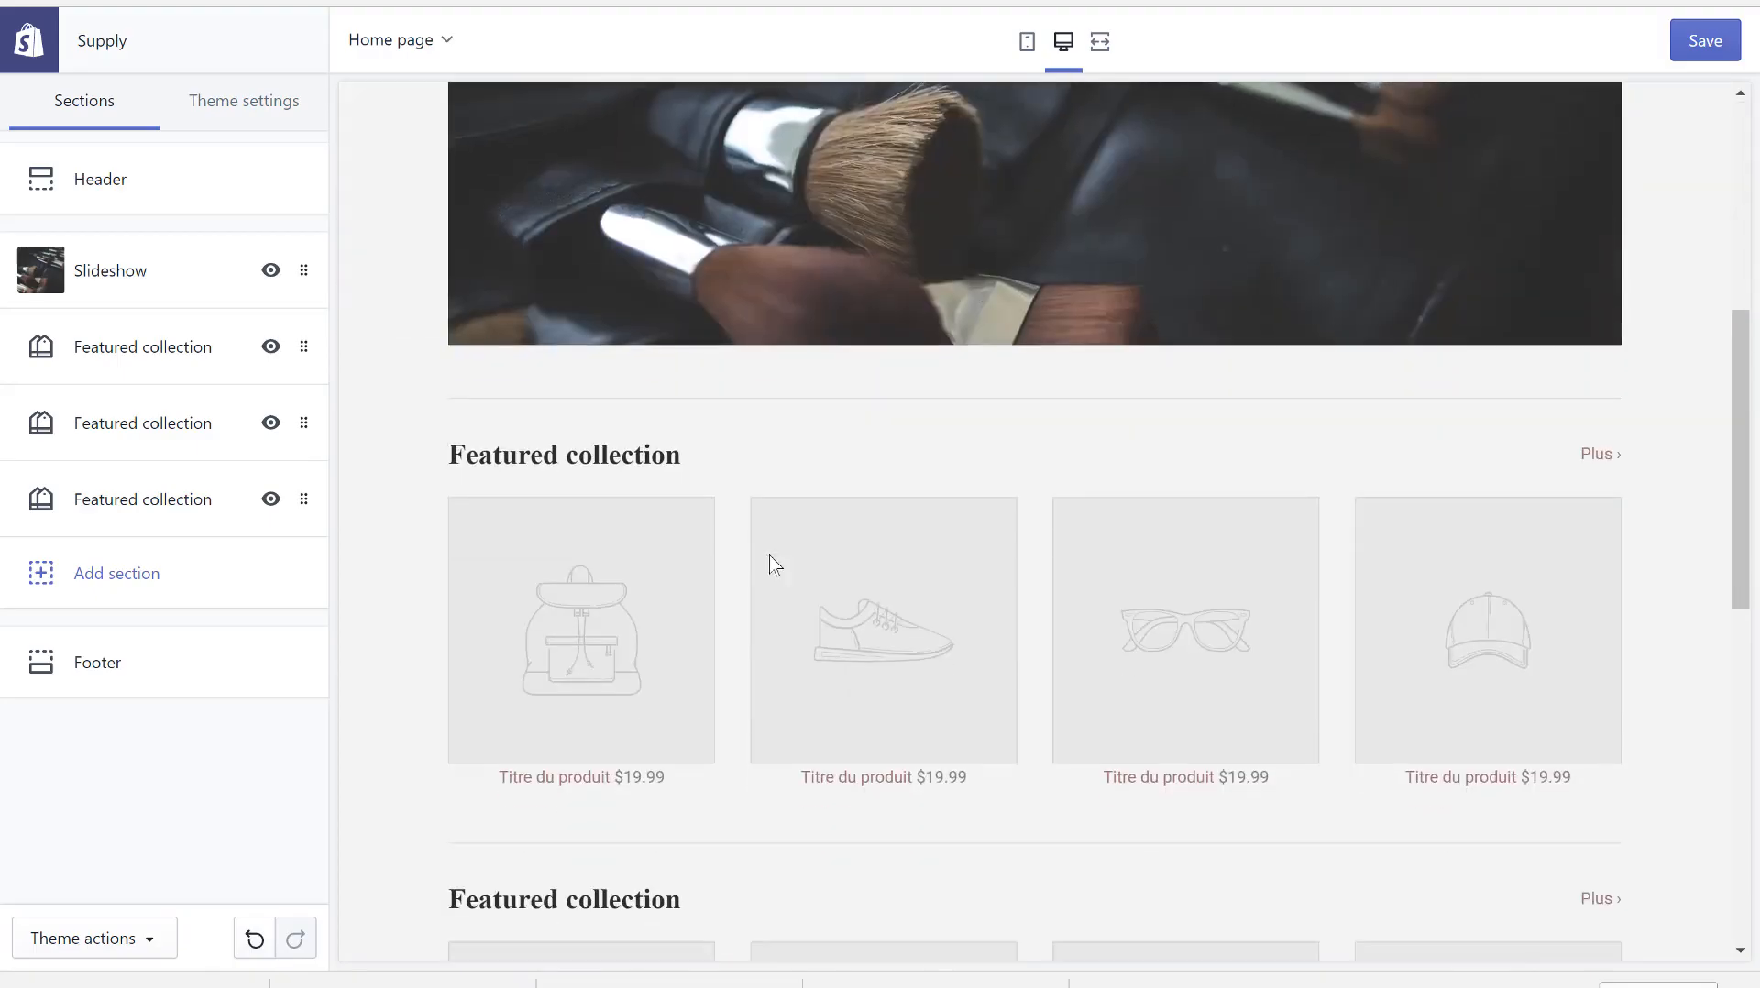
- Add a Promotional 'Subscribe to our newsletter' section between the featured collections and the footer
click(117, 596)
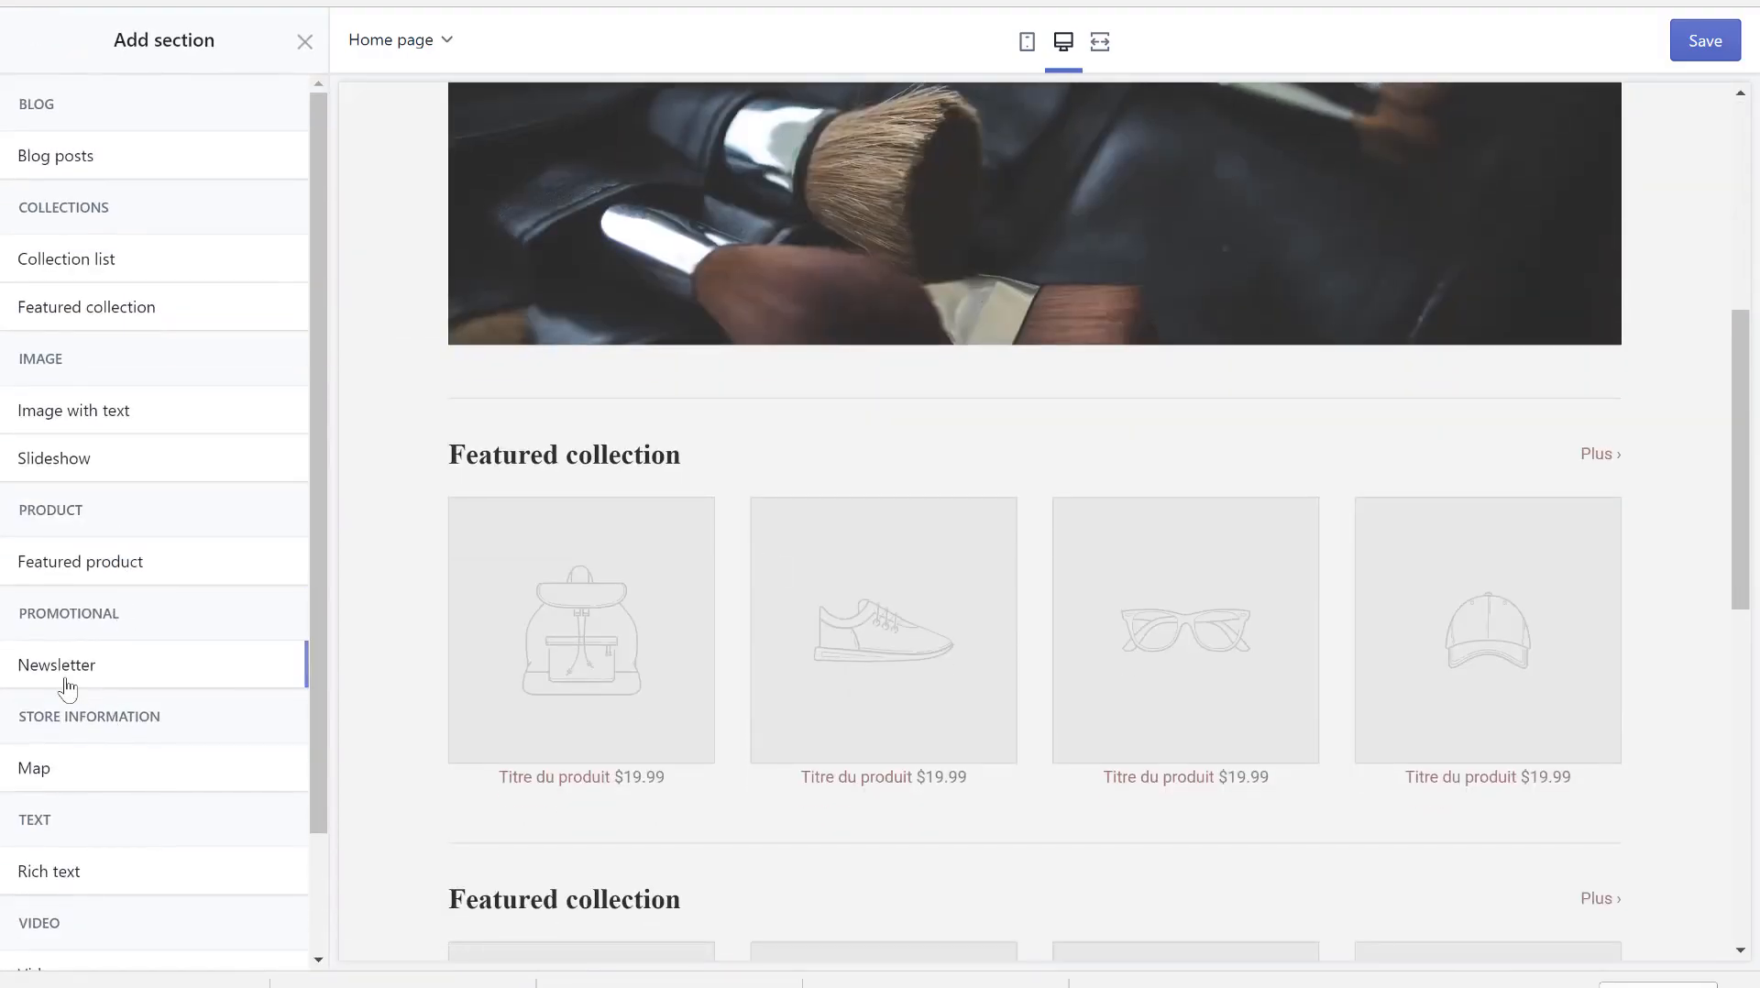
mouse_move(126, 662)
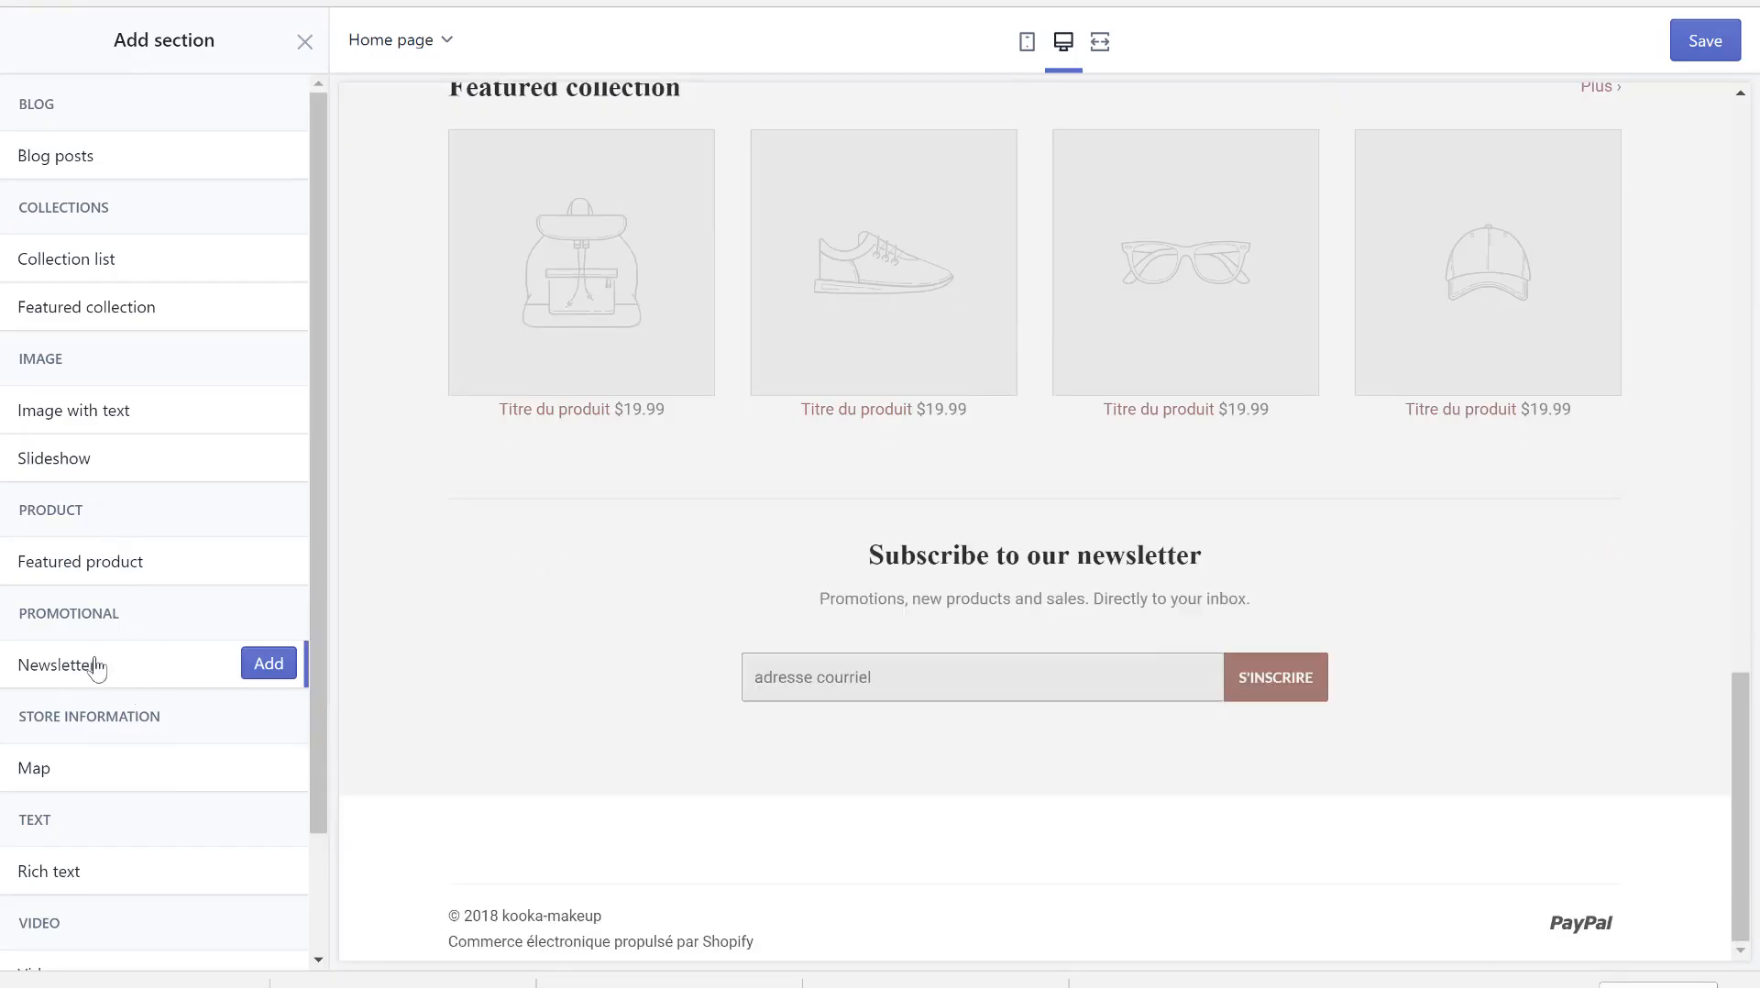
click(305, 43)
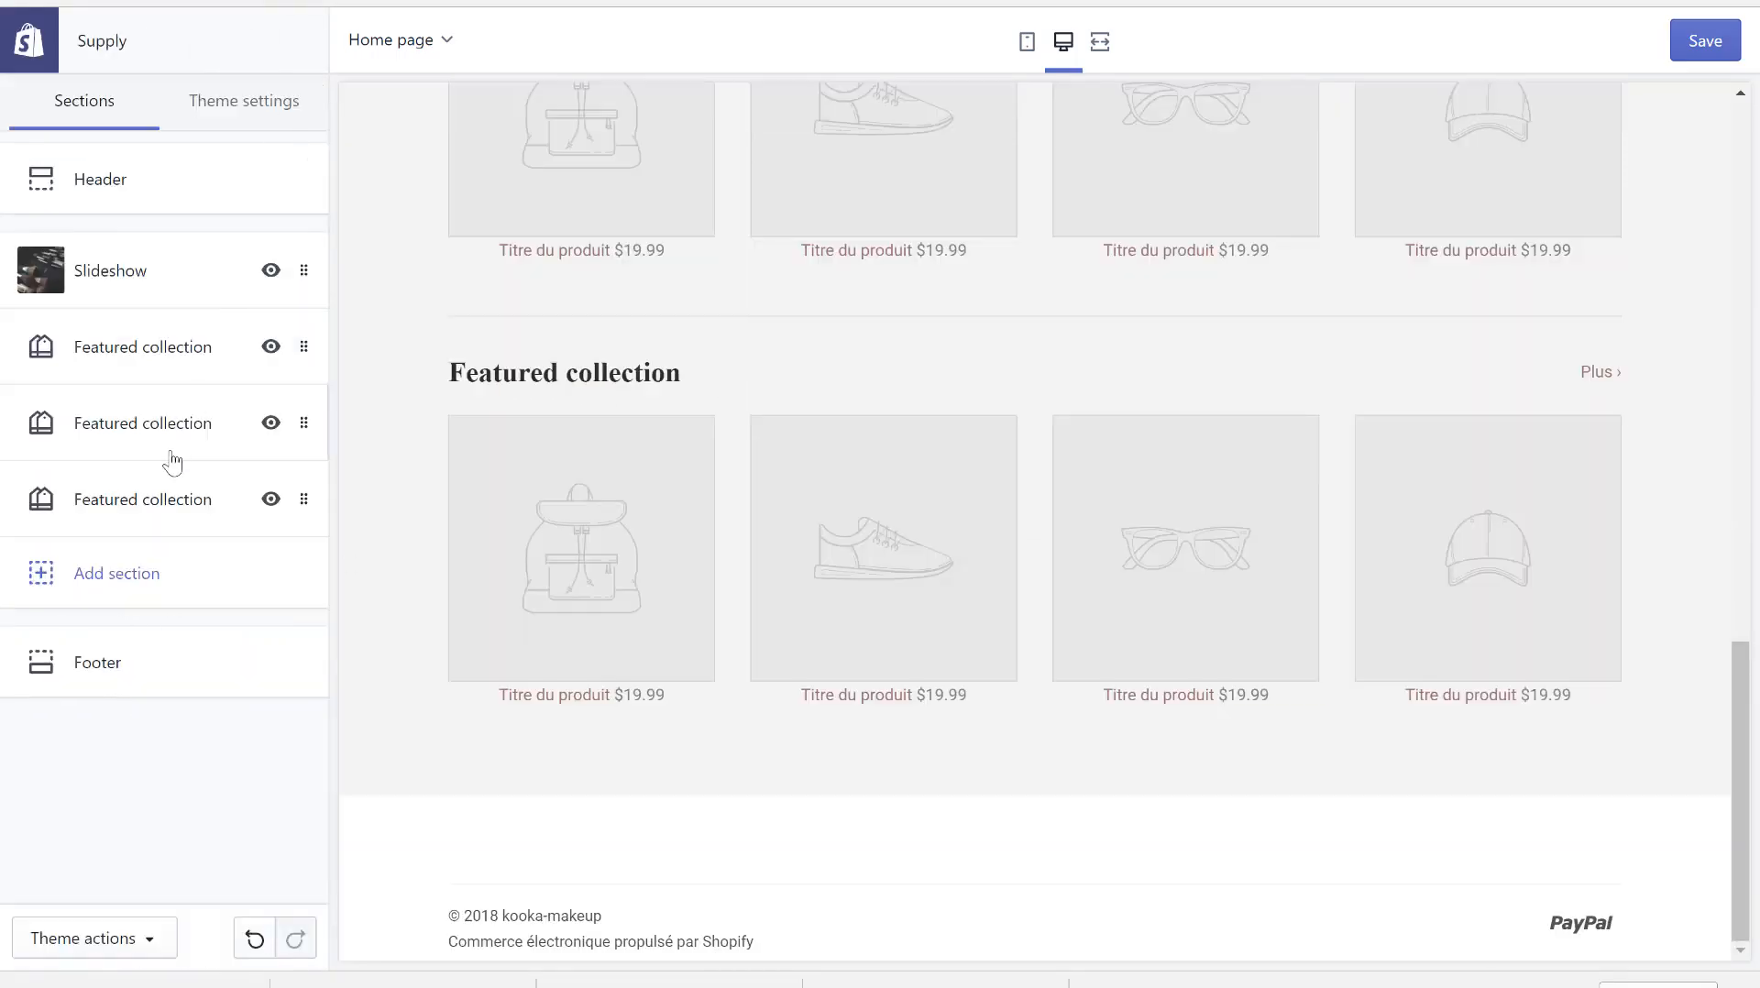
click(117, 590)
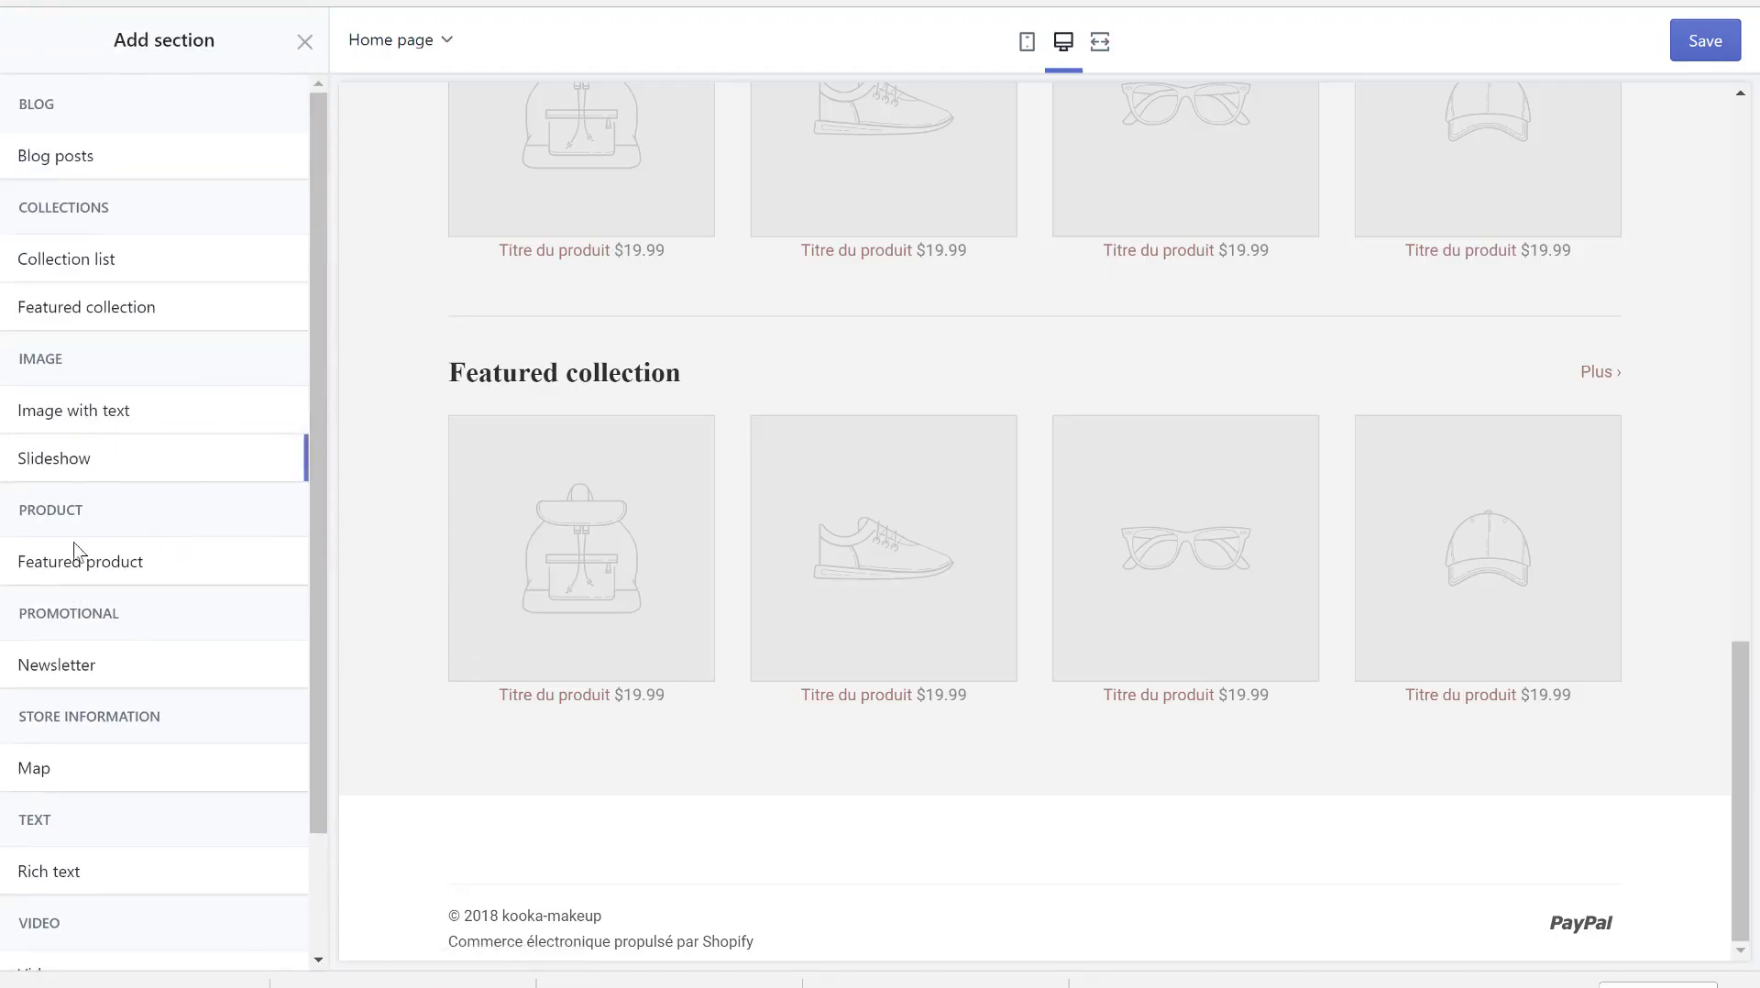
mouse_move(81, 677)
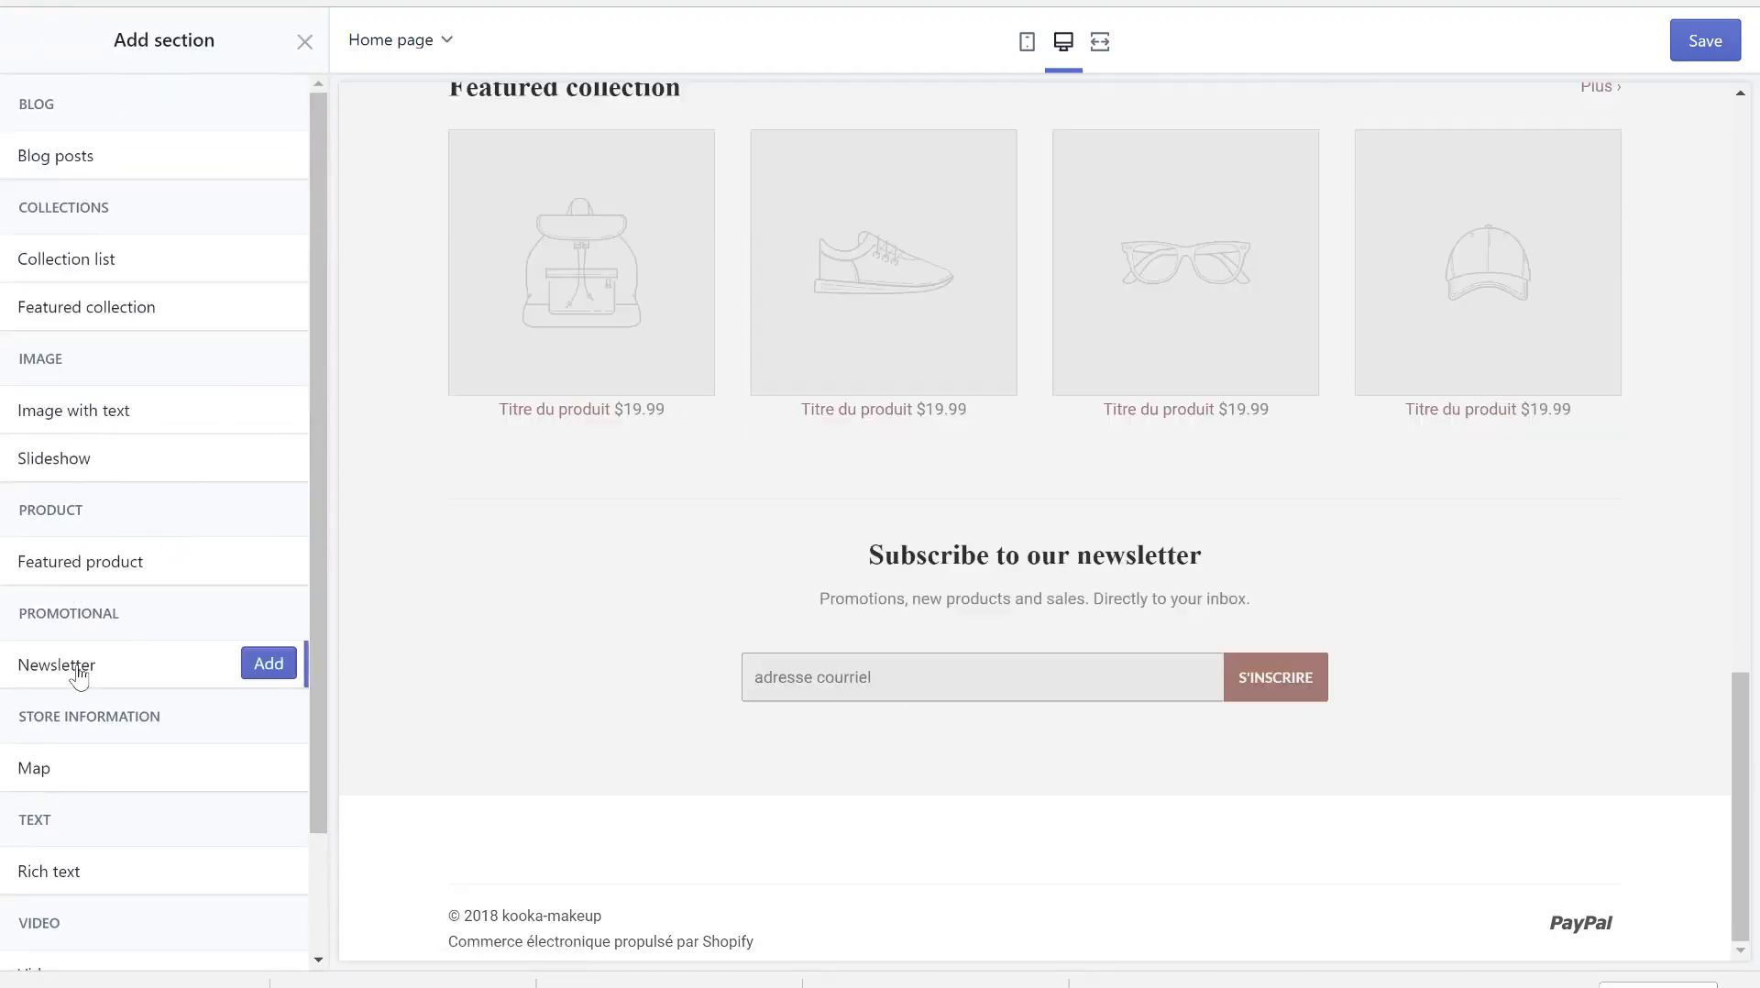
click(269, 664)
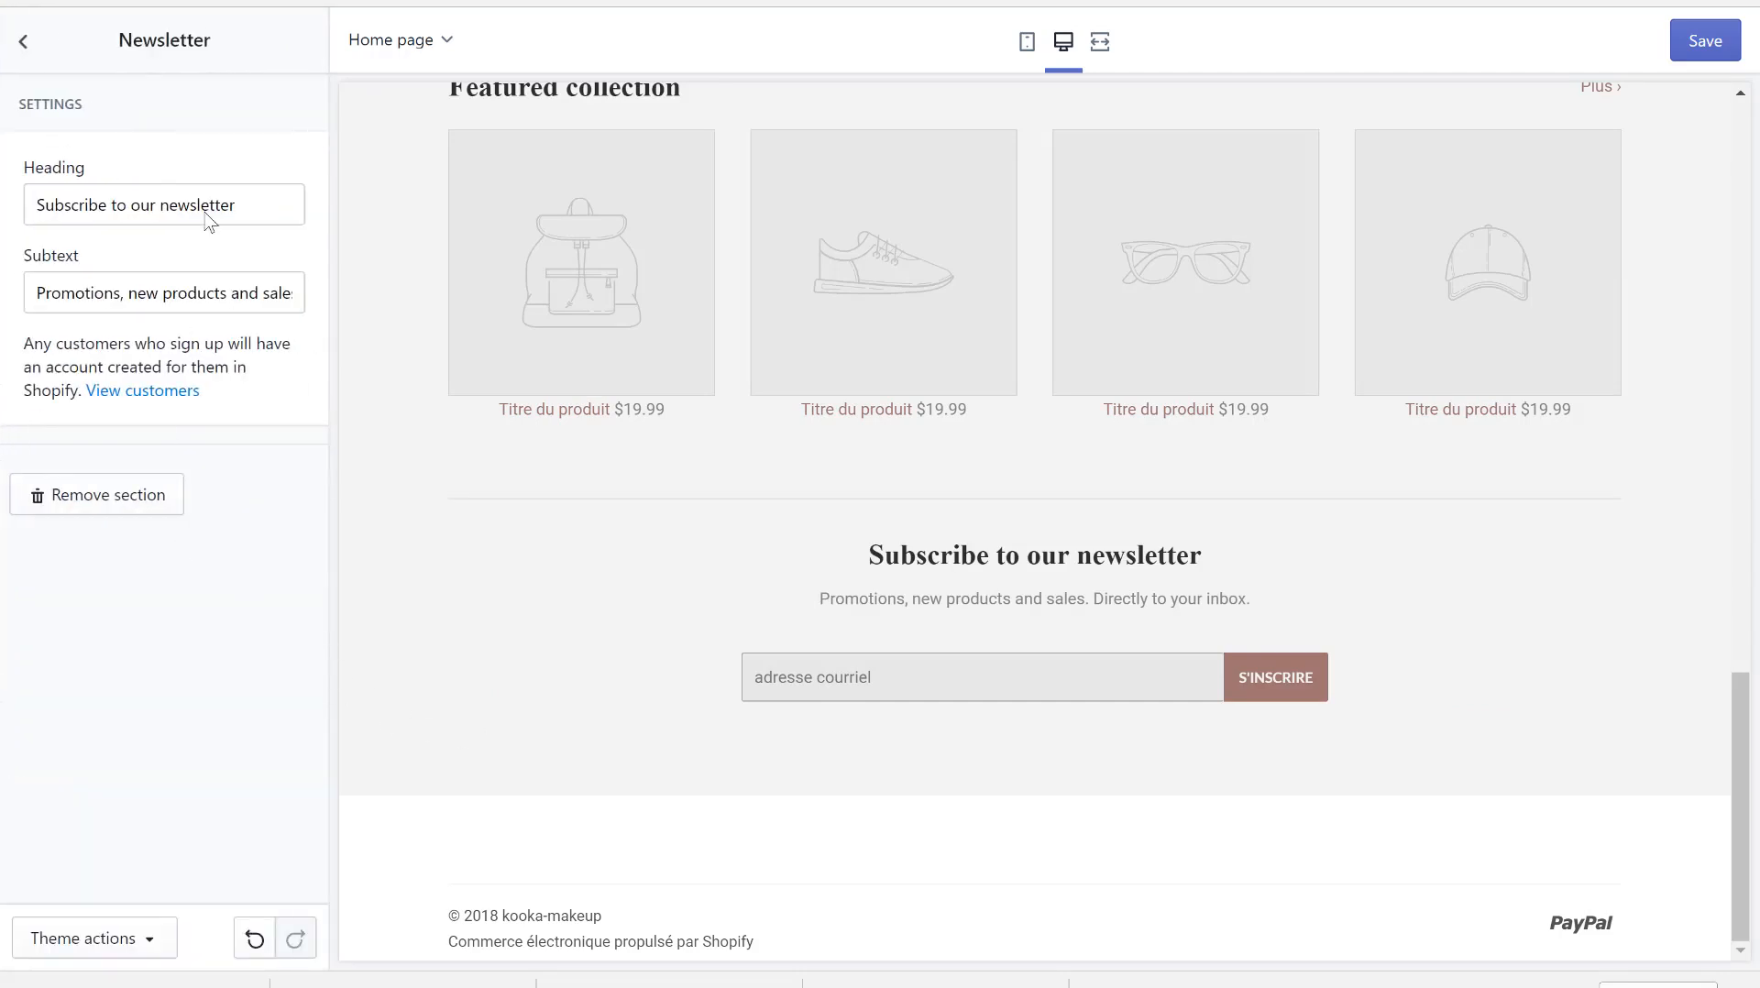
- Change the newsletter heading to 'Abonne-toi pour obtenir des produit GRATUITS'
triple_click(154, 209)
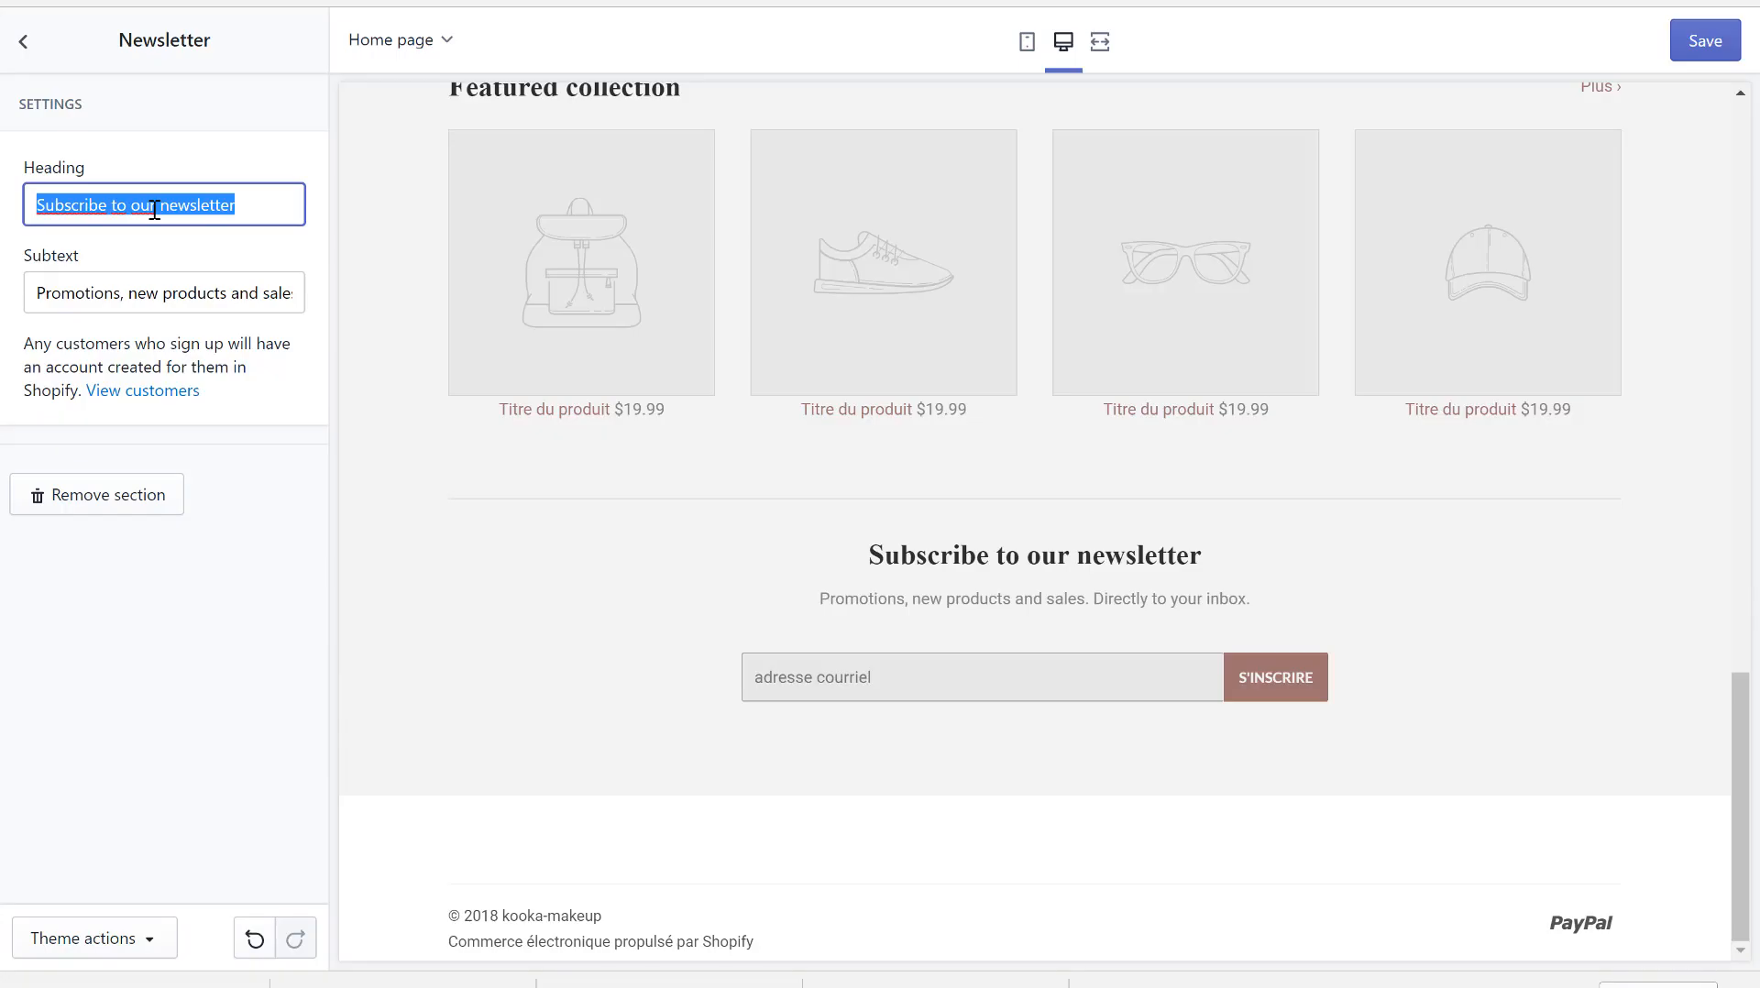
text(o)
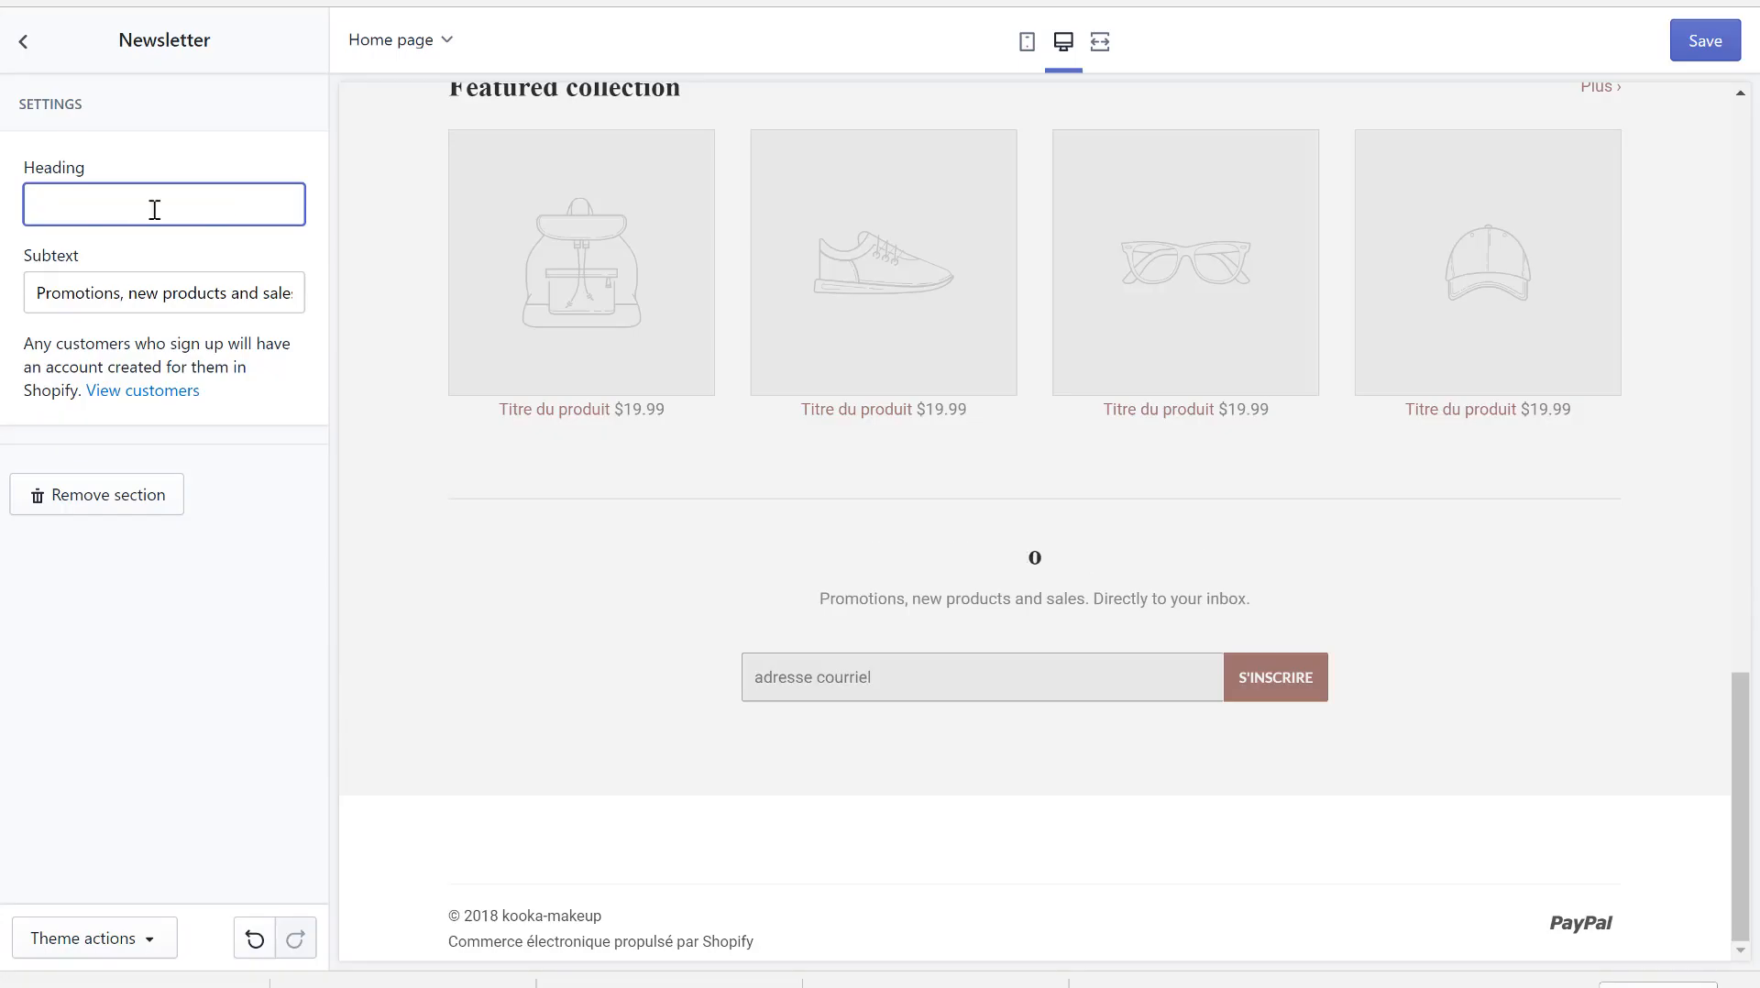
text(btiens des )
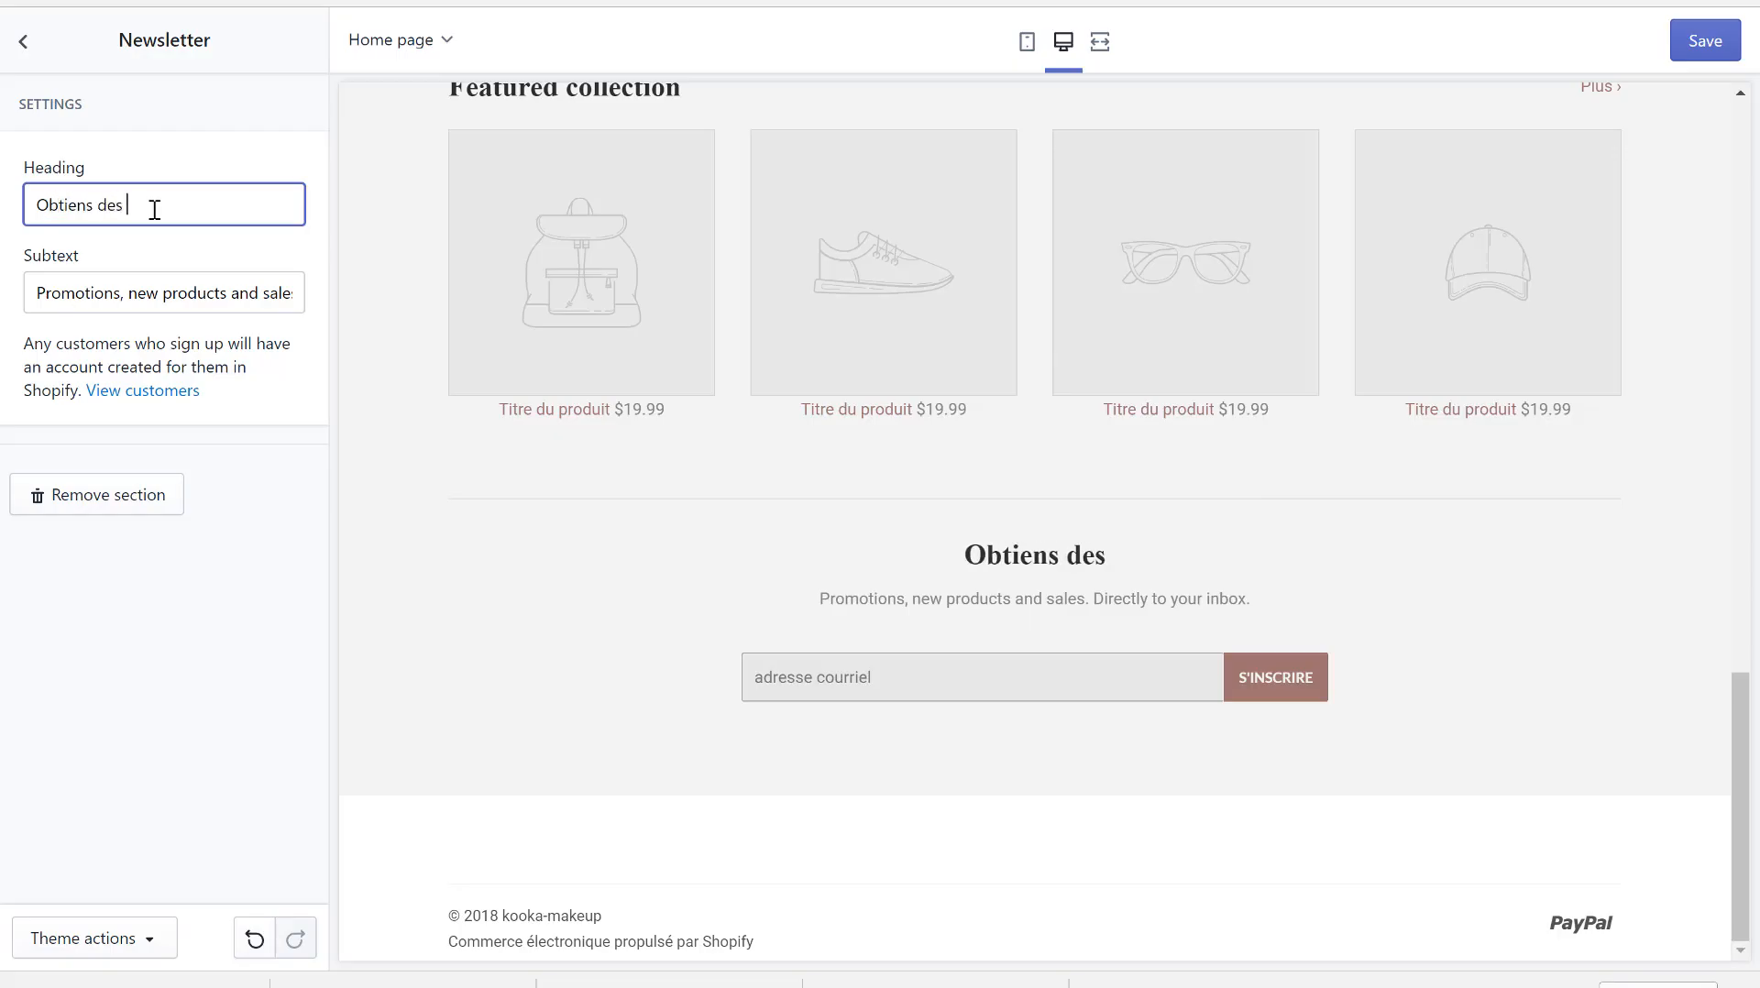
text(produits)
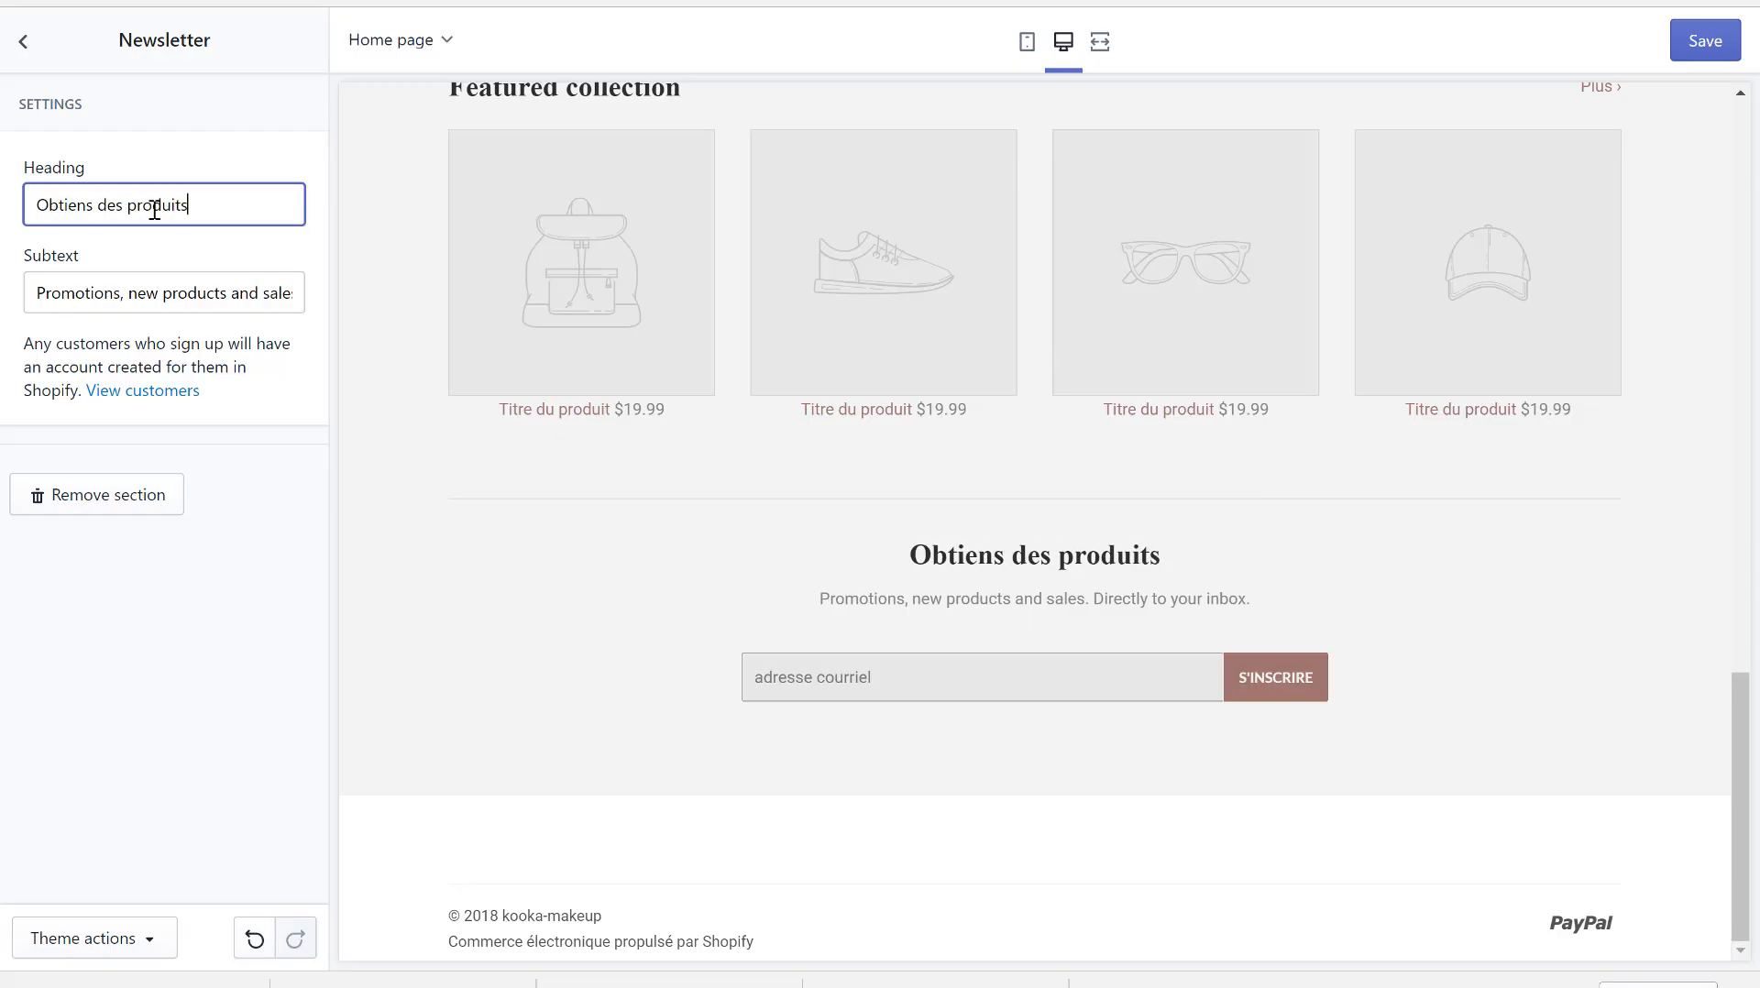
key(BackSpace)
key(BackSpace)
key(BackSpace)
key(BackSpace)
key(BackSpace)
key(BackSpace)
key(BackSpace)
key(BackSpace)
key(BackSpace)
key(BackSpace)
key(BackSpace)
key(BackSpace)
key(BackSpace)
key(BackSpace)
key(BackSpace)
key(BackSpace)
key(BackSpace)
key(BackSpace)
key(BackSpace)
key(BackSpace)
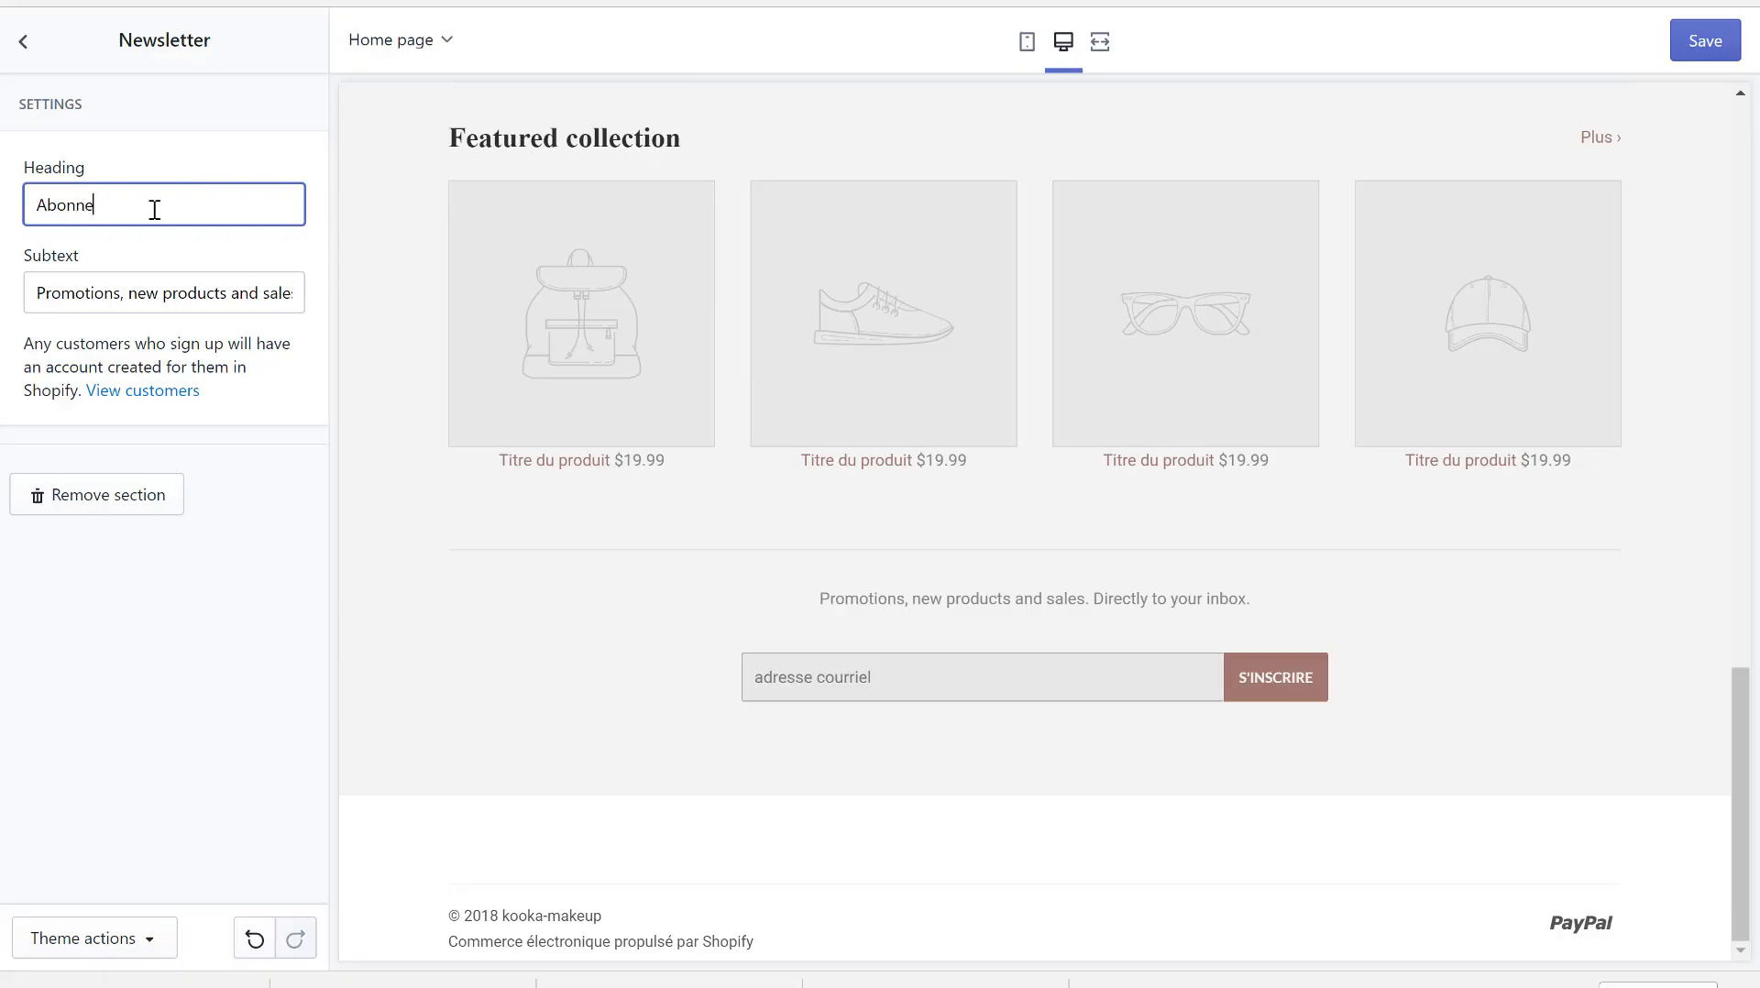
text(Abonne-toi pour obt)
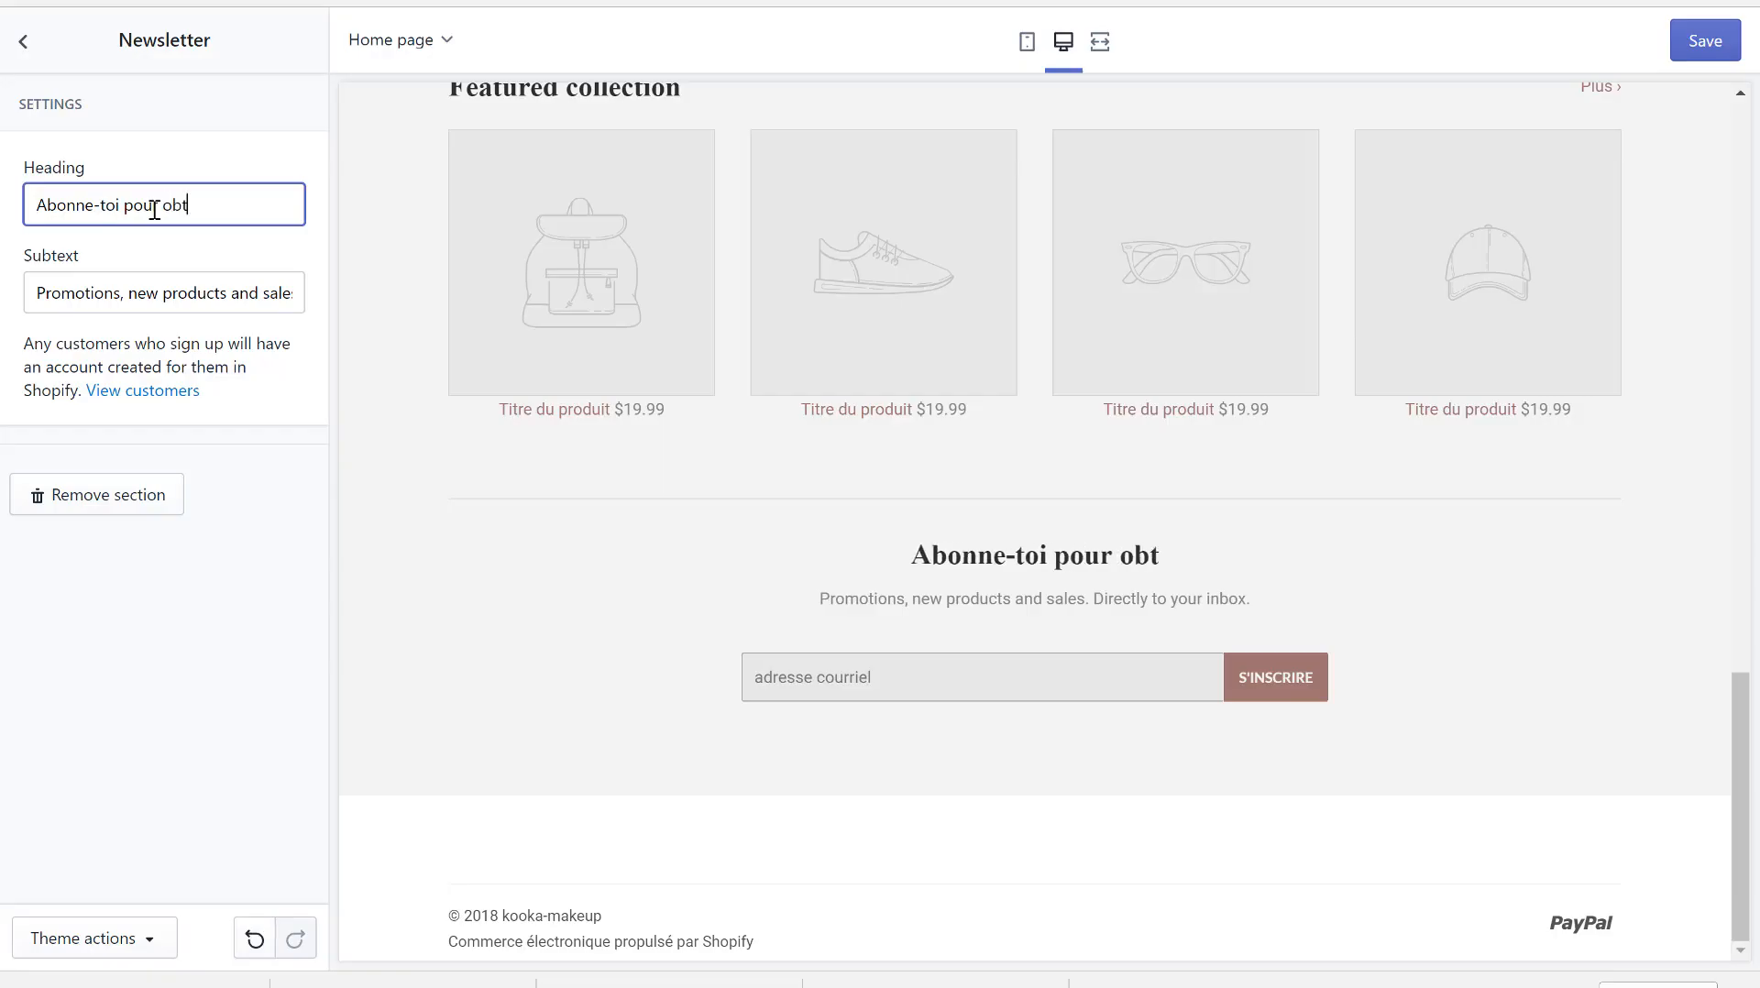
text(enir des produit)
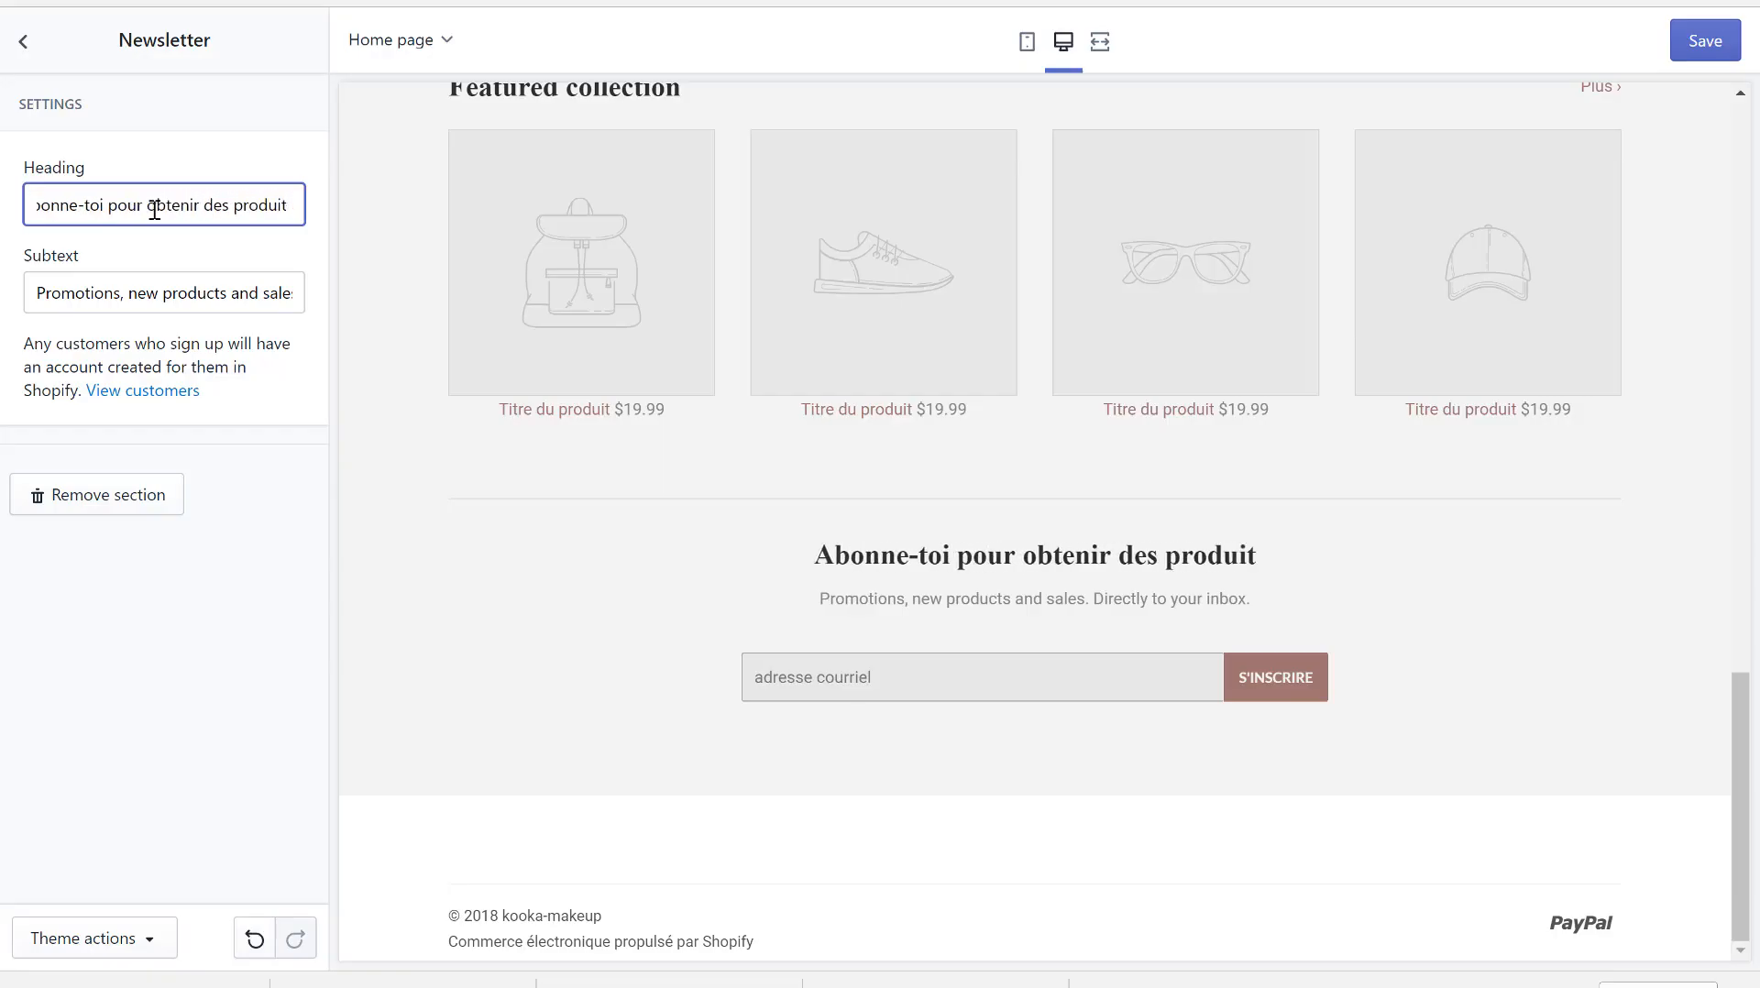
text( GRATUITS)
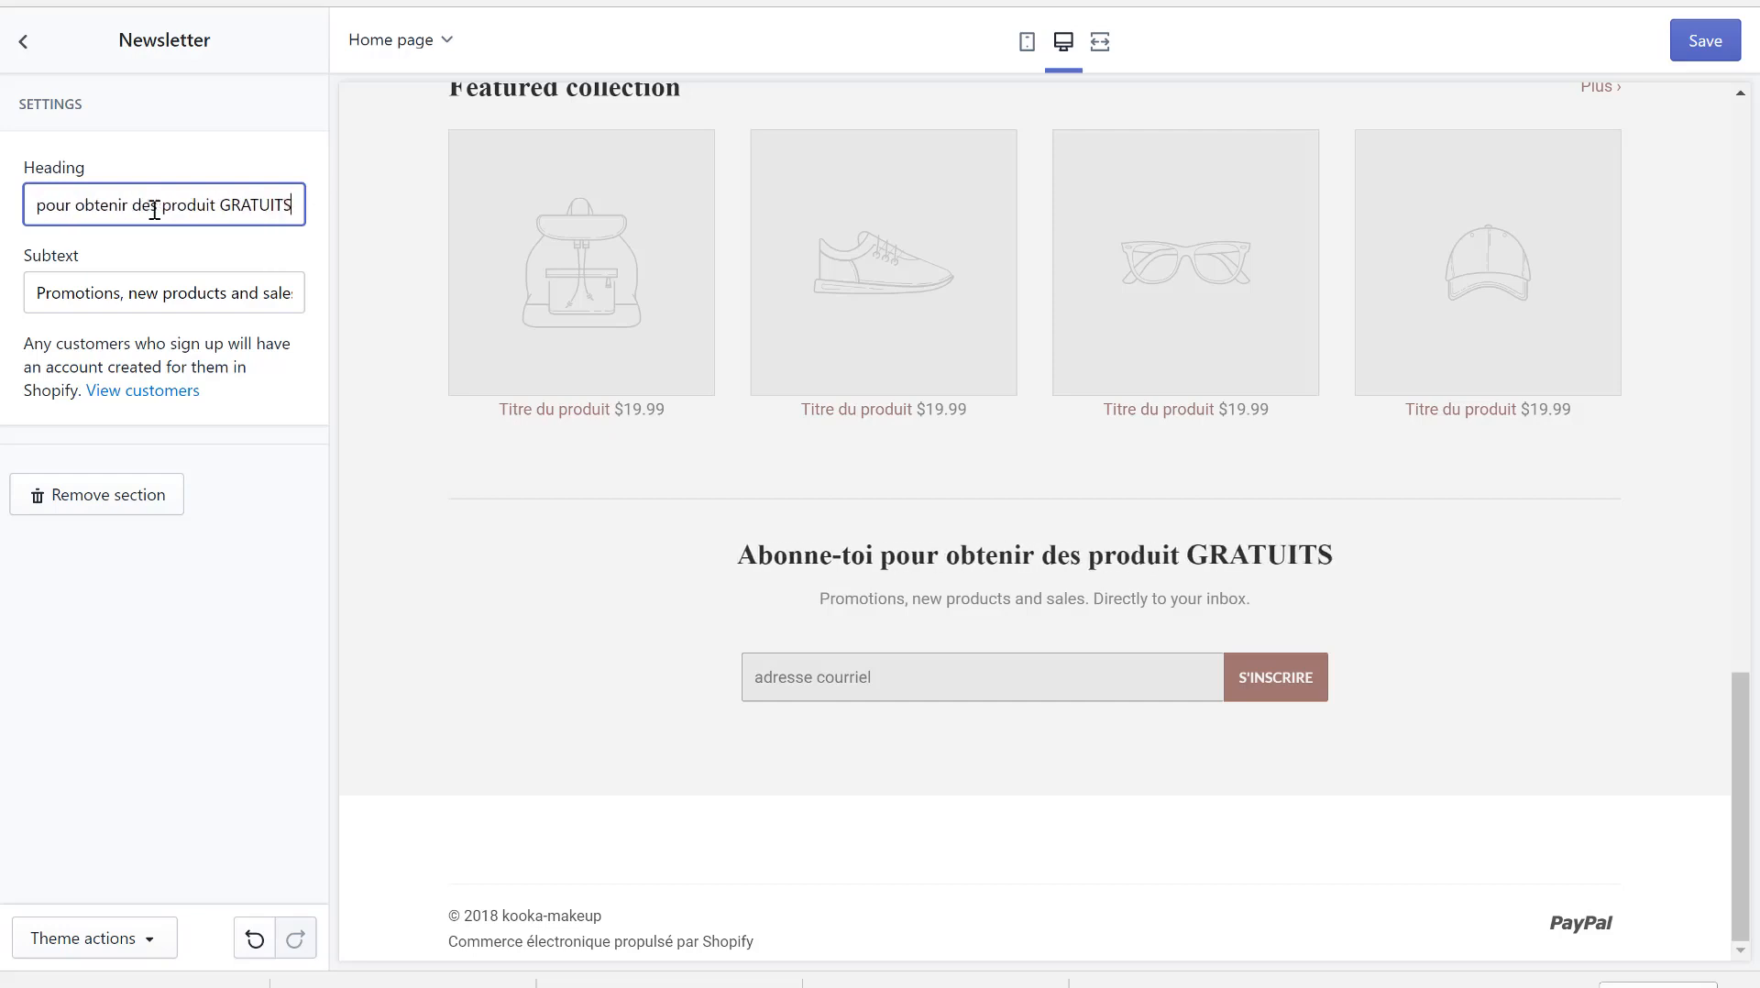
- Set the newsletter subtext to 'Nous t'enverrons un email avec nos offres' and save the home page
triple_click(152, 308)
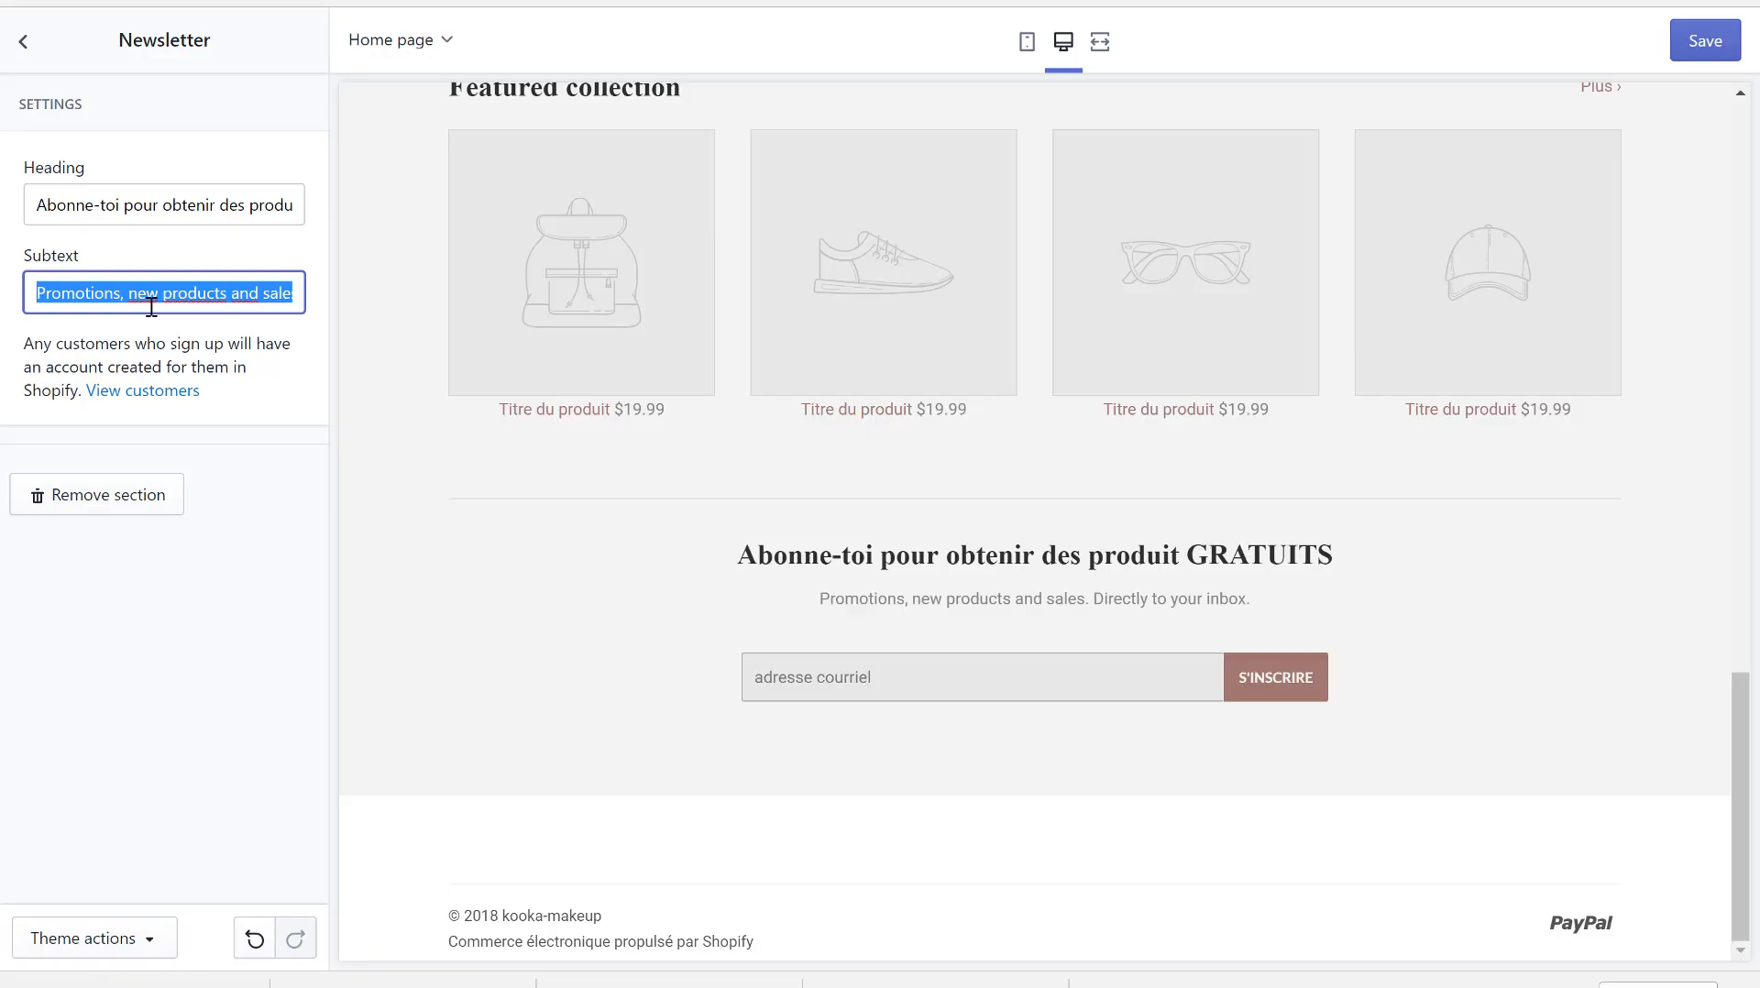
text(Nous)
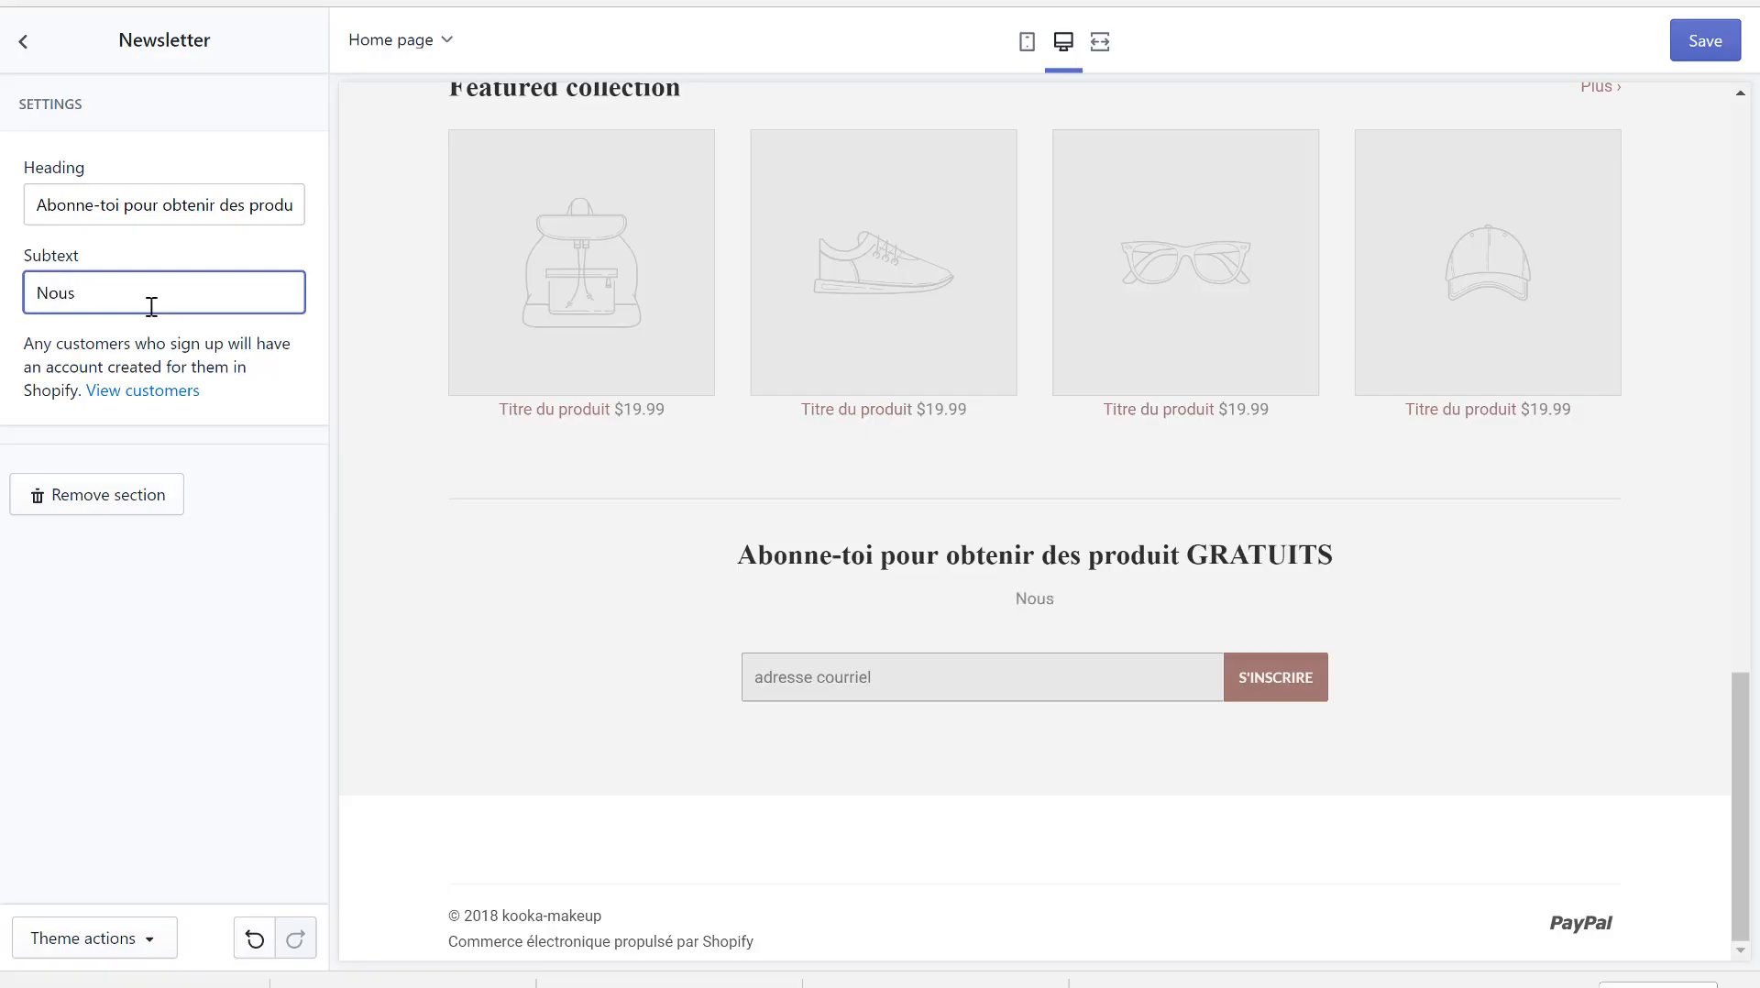
text( t'enverrons un ema)
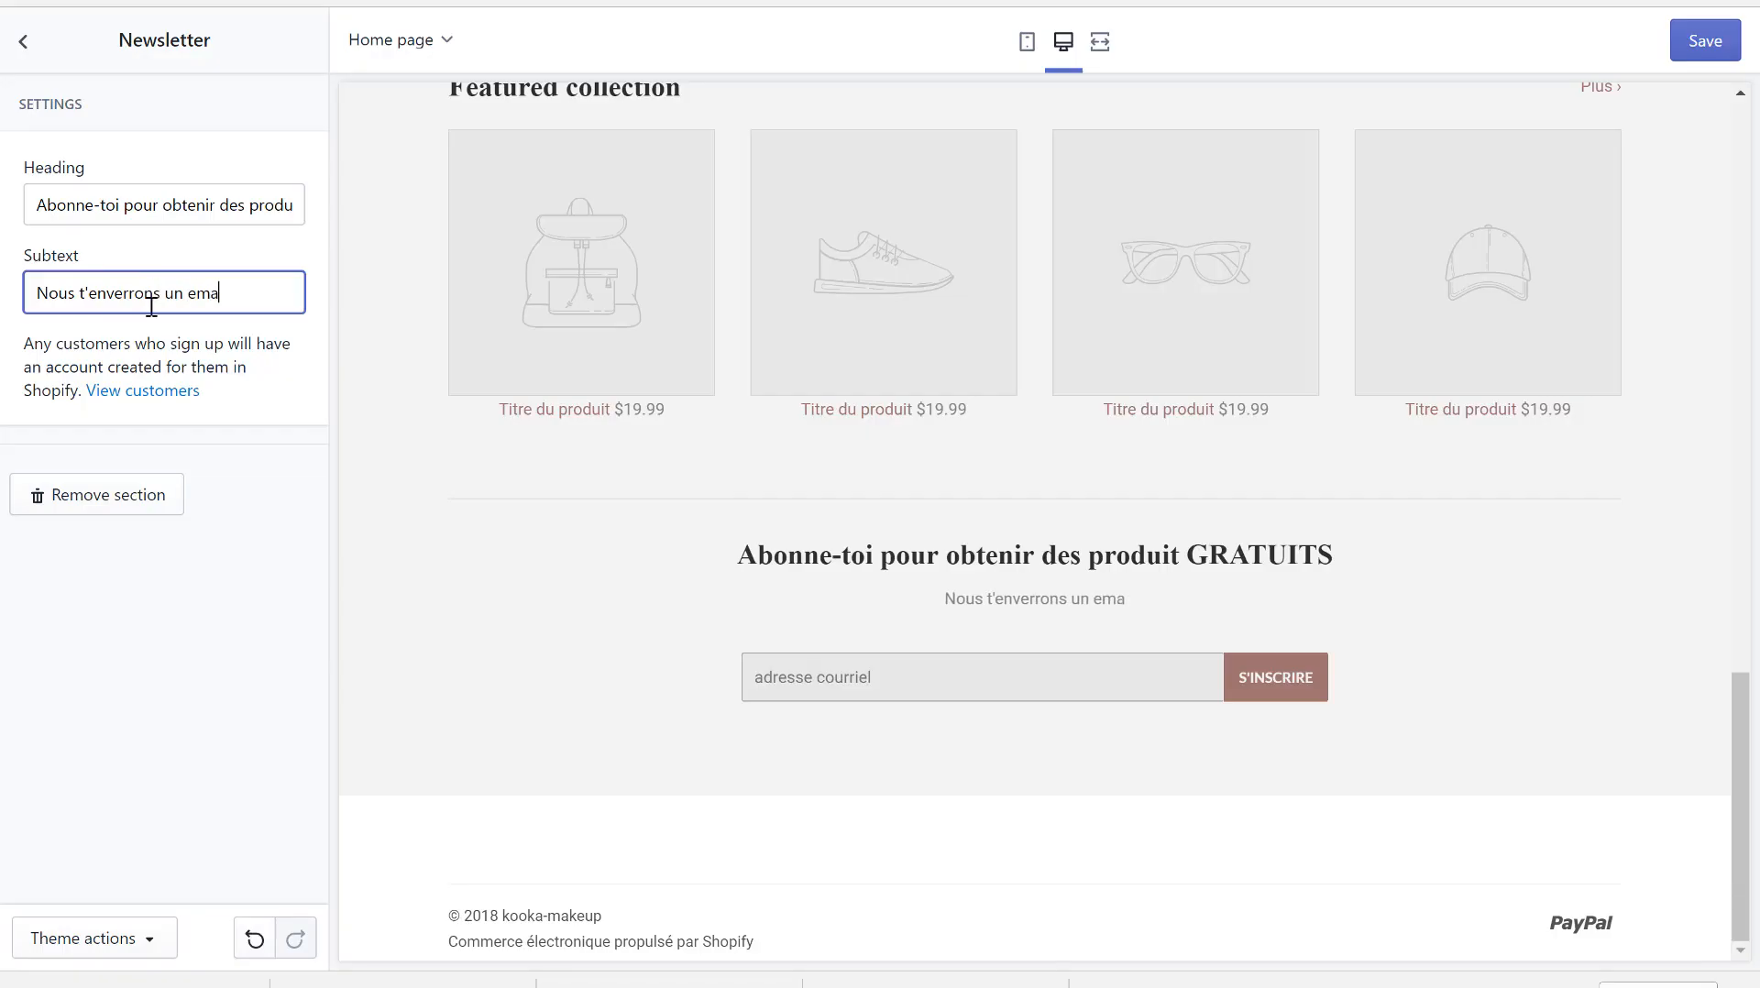
text(il avec )
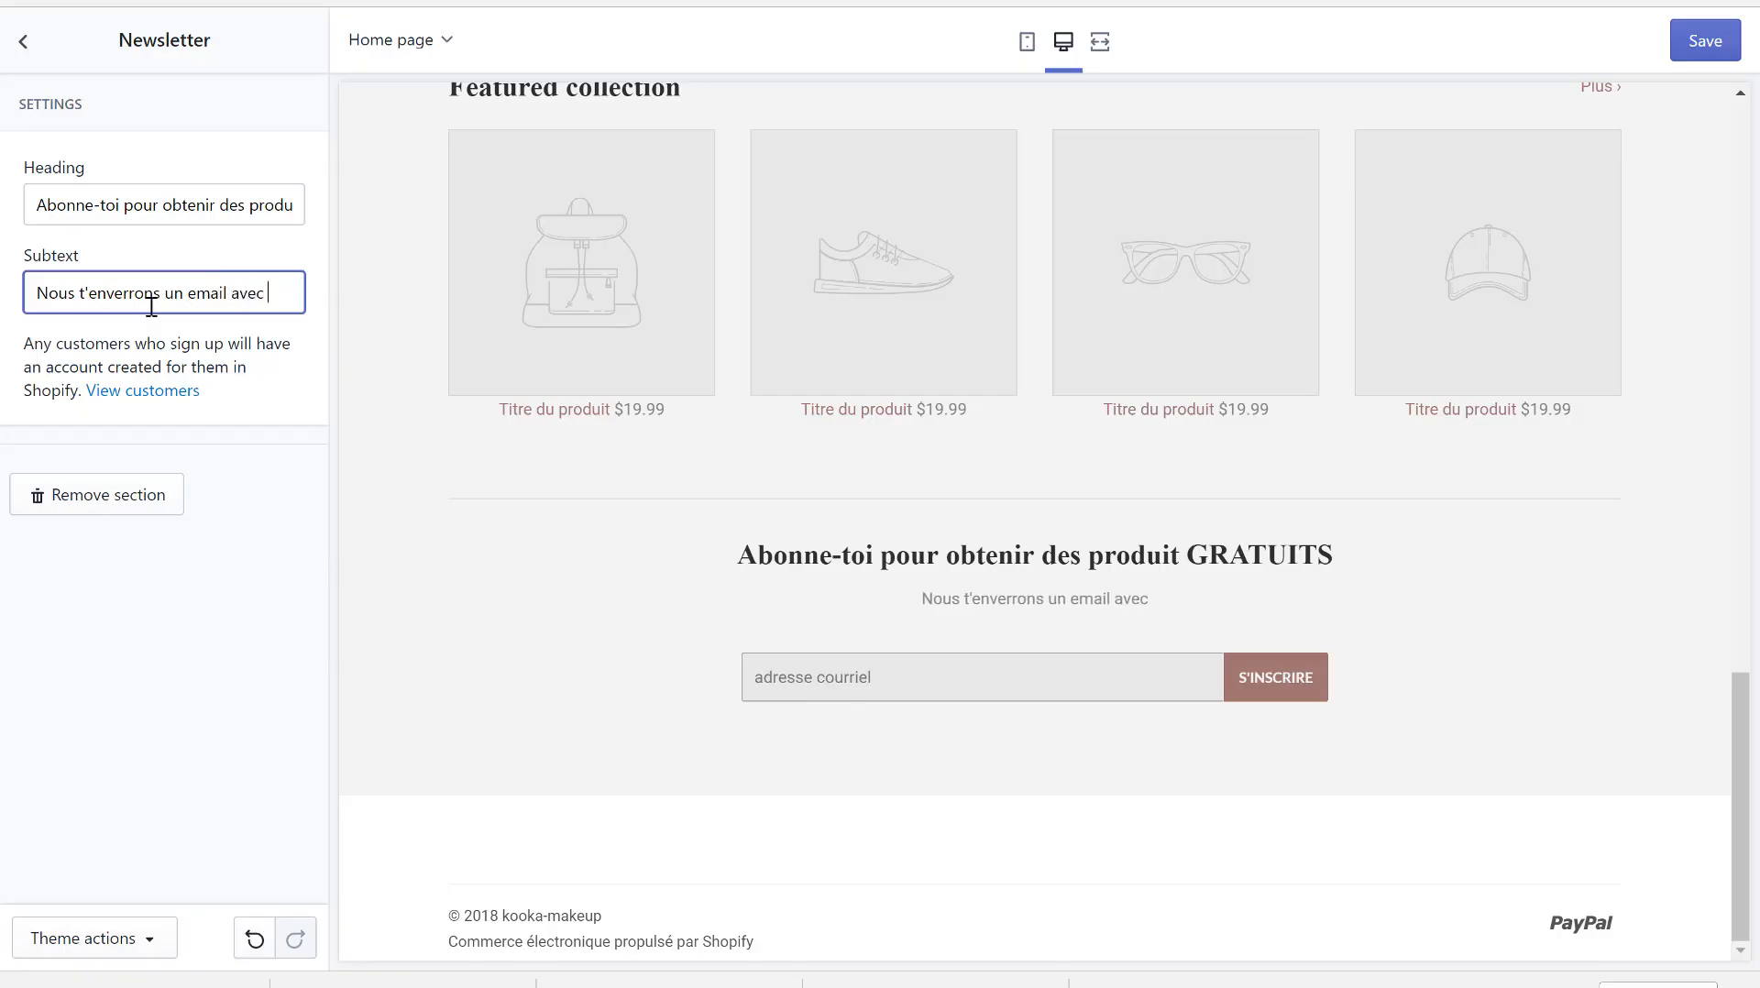
text(nos offres)
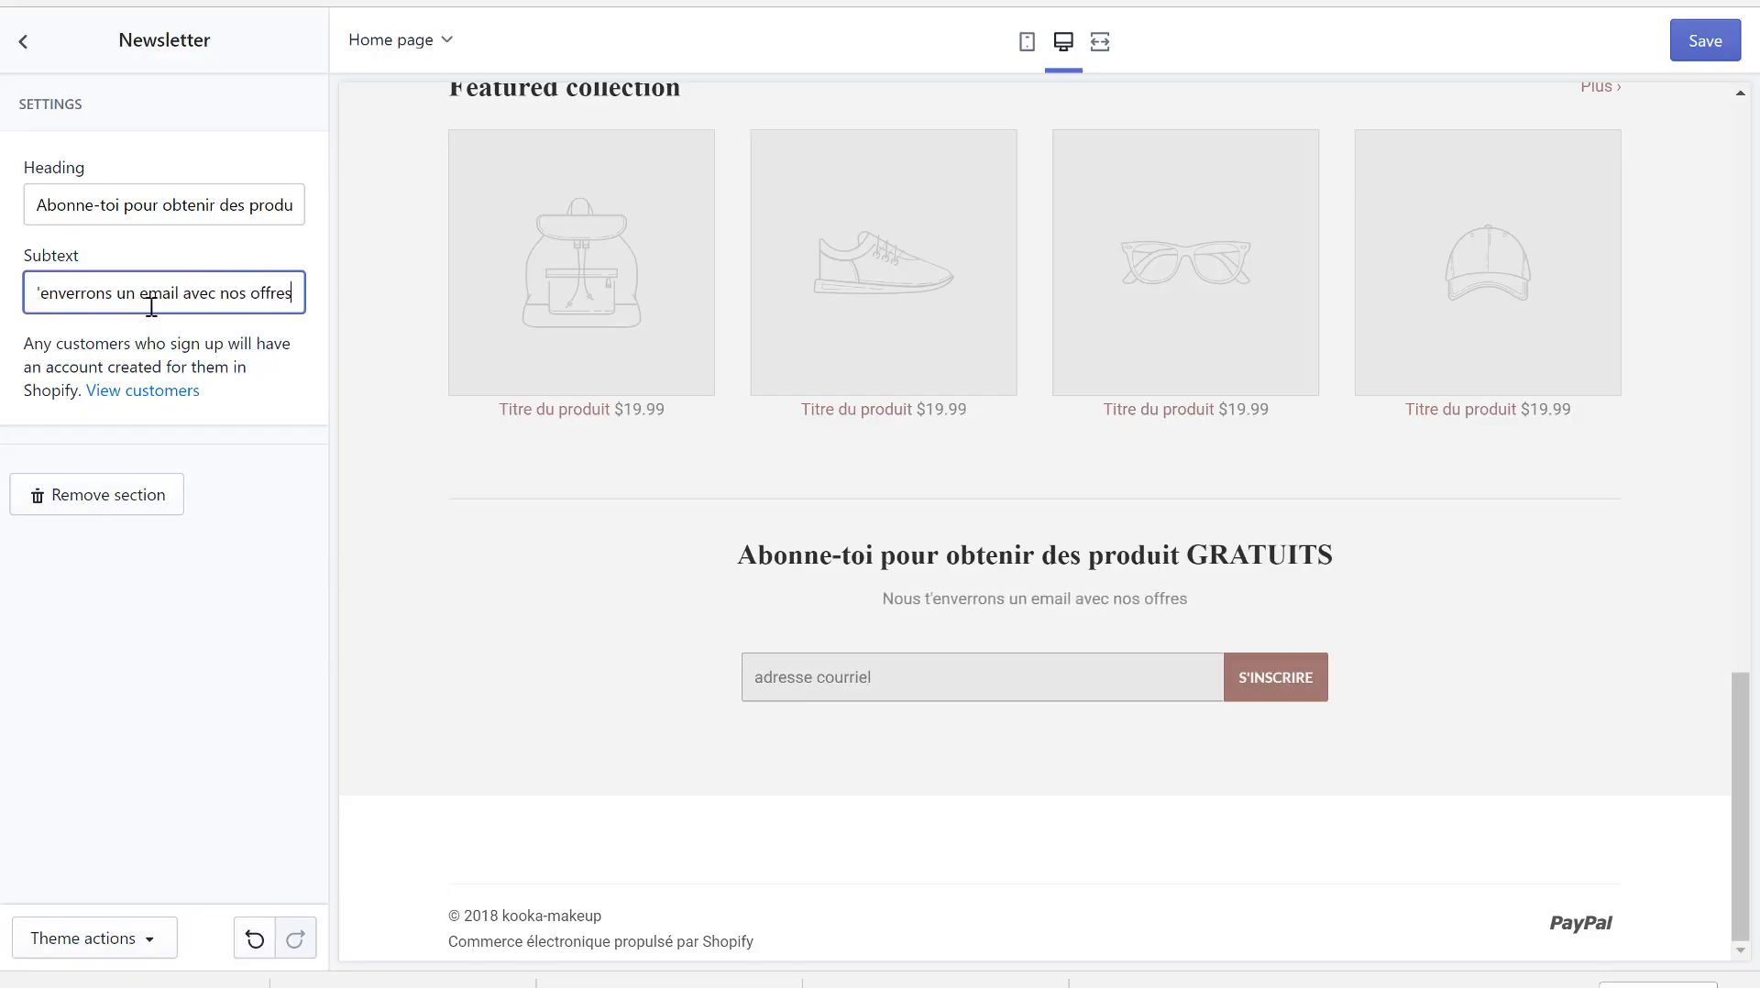
click(432, 688)
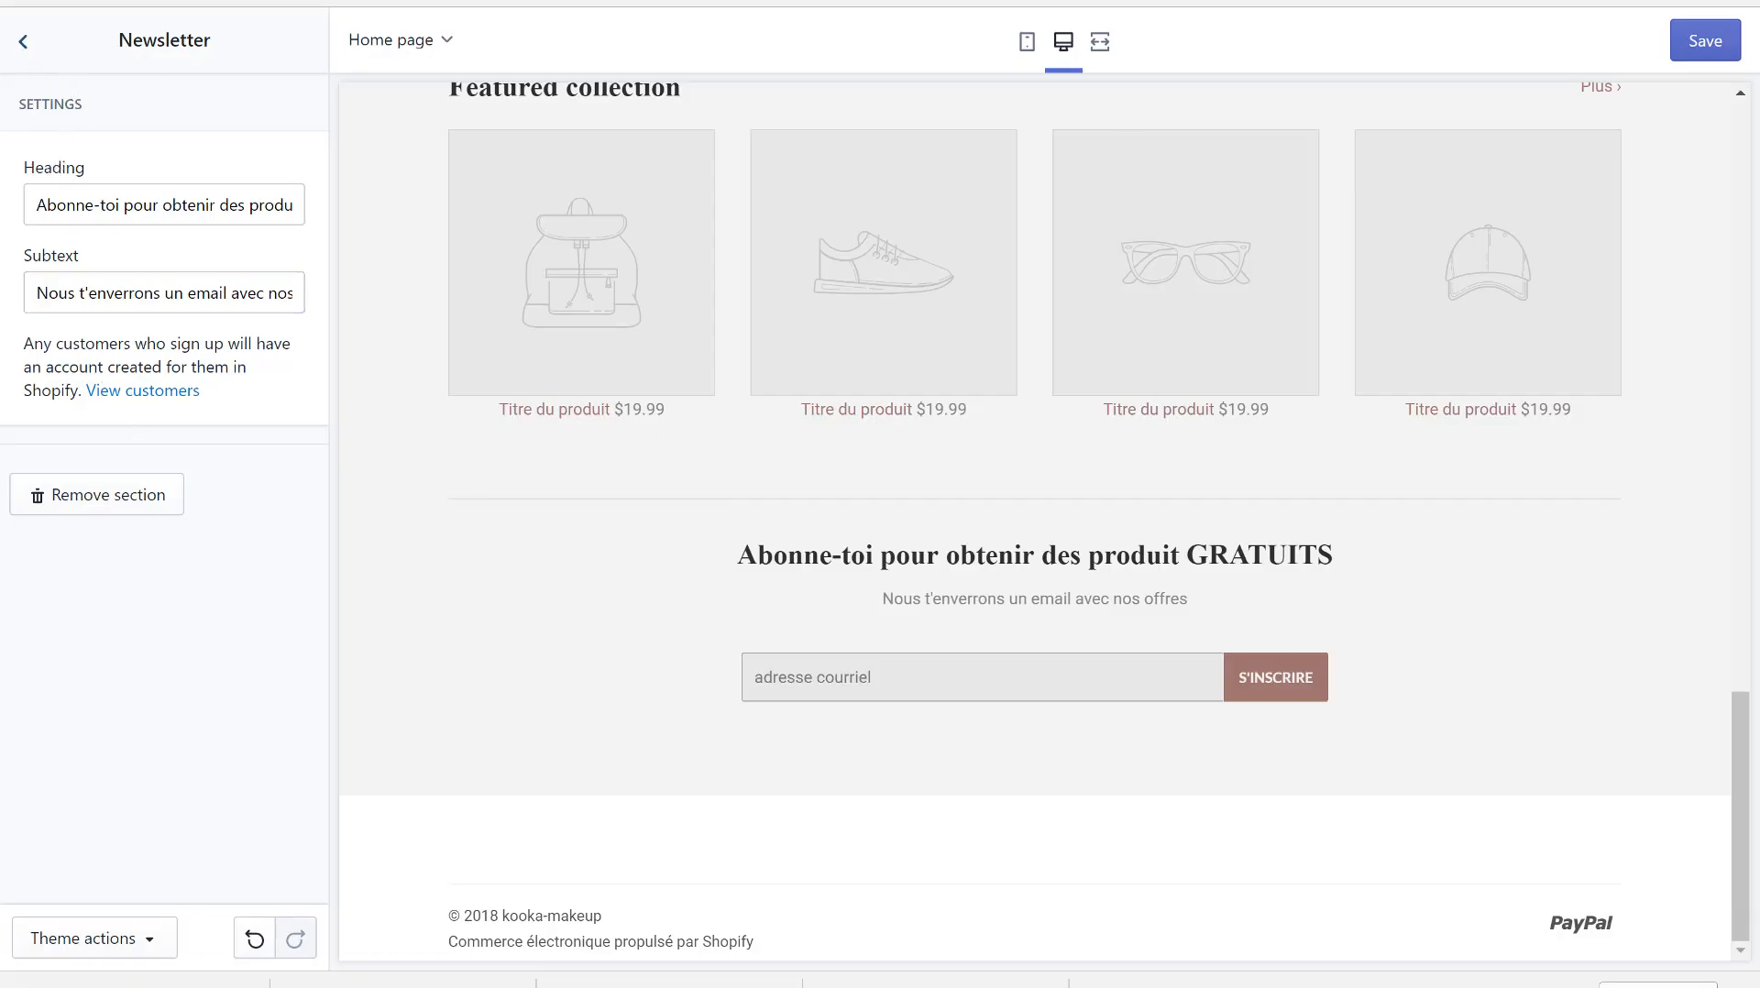
click(1705, 44)
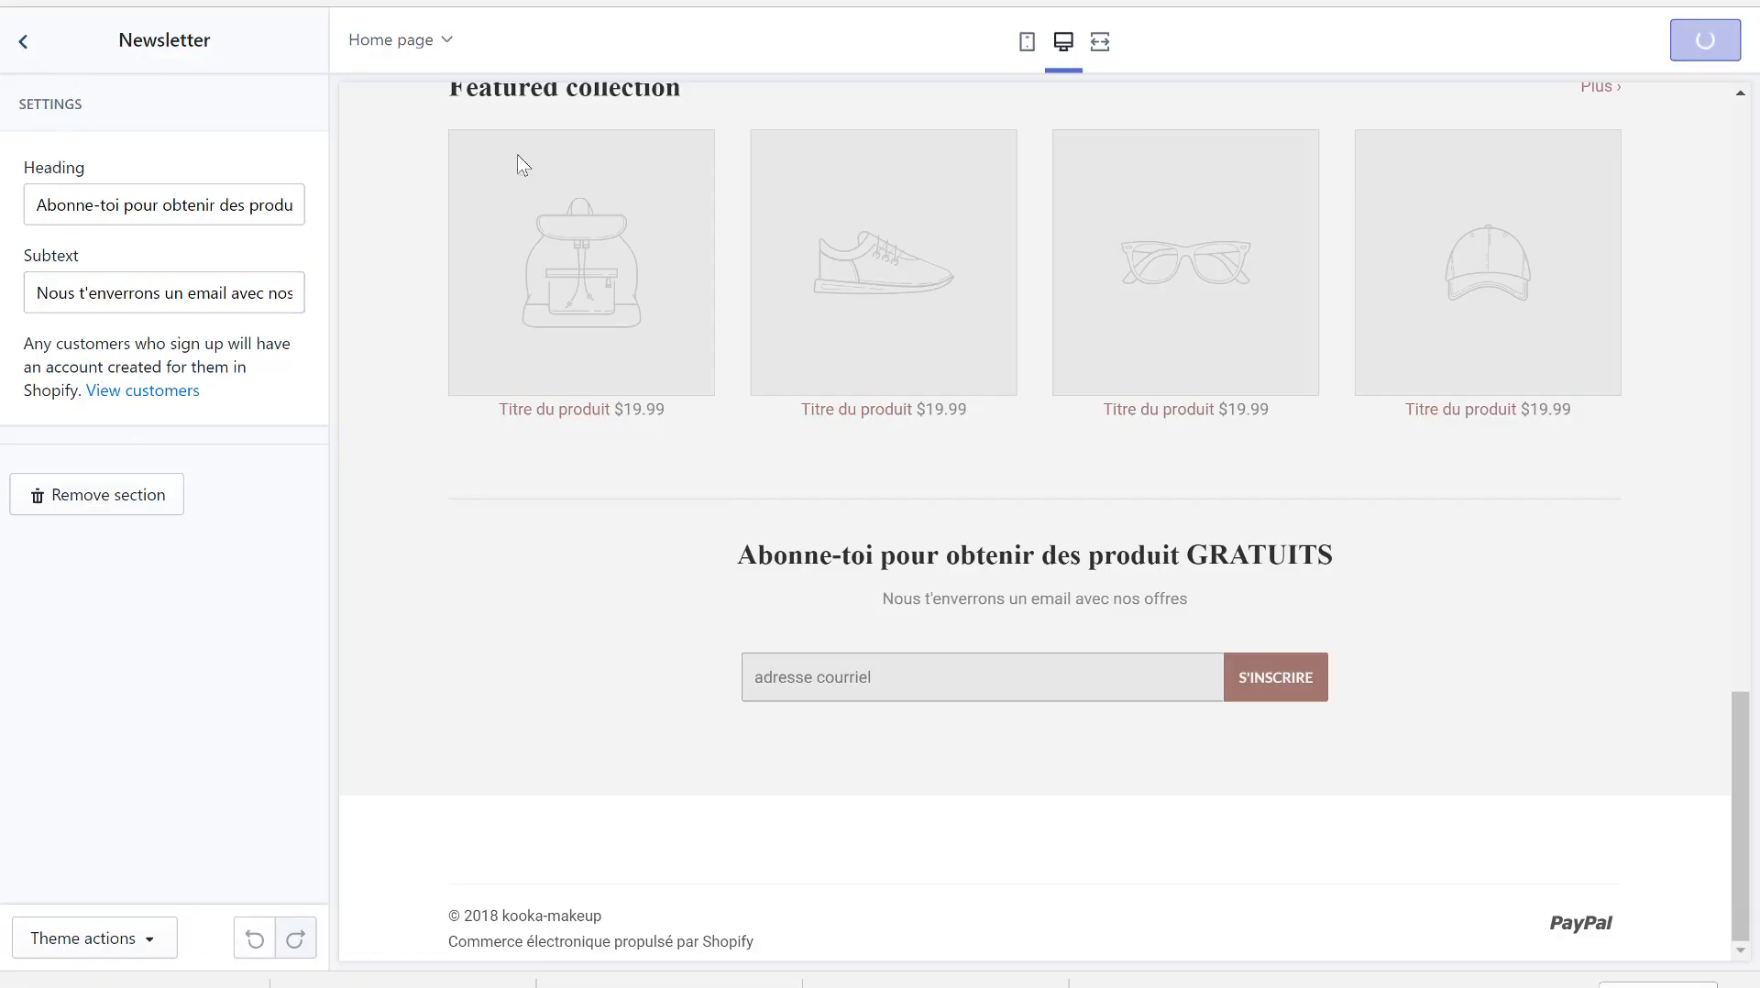
- Drag the Newsletter section up so it sits directly below the Slideshow, above the featured collections
click(18, 44)
drag(119, 585, 107, 389)
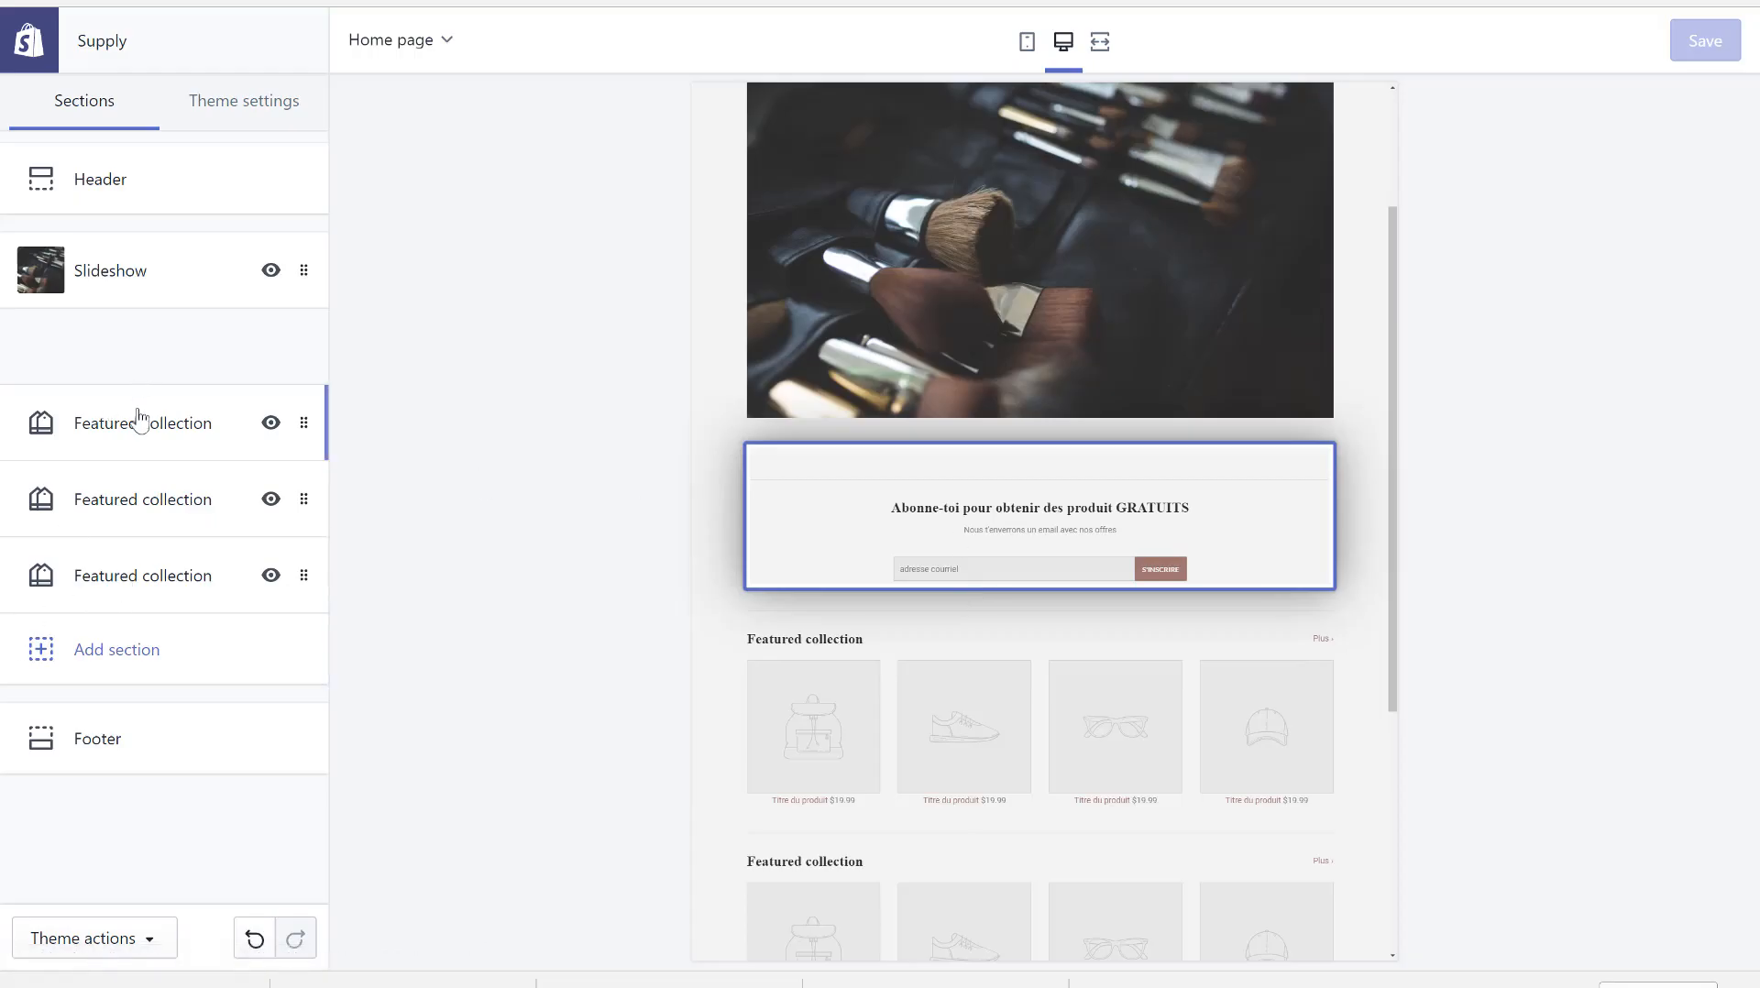
drag(138, 412, 142, 321)
scroll(827, 371, down, 7)
scroll(820, 217, up, 7)
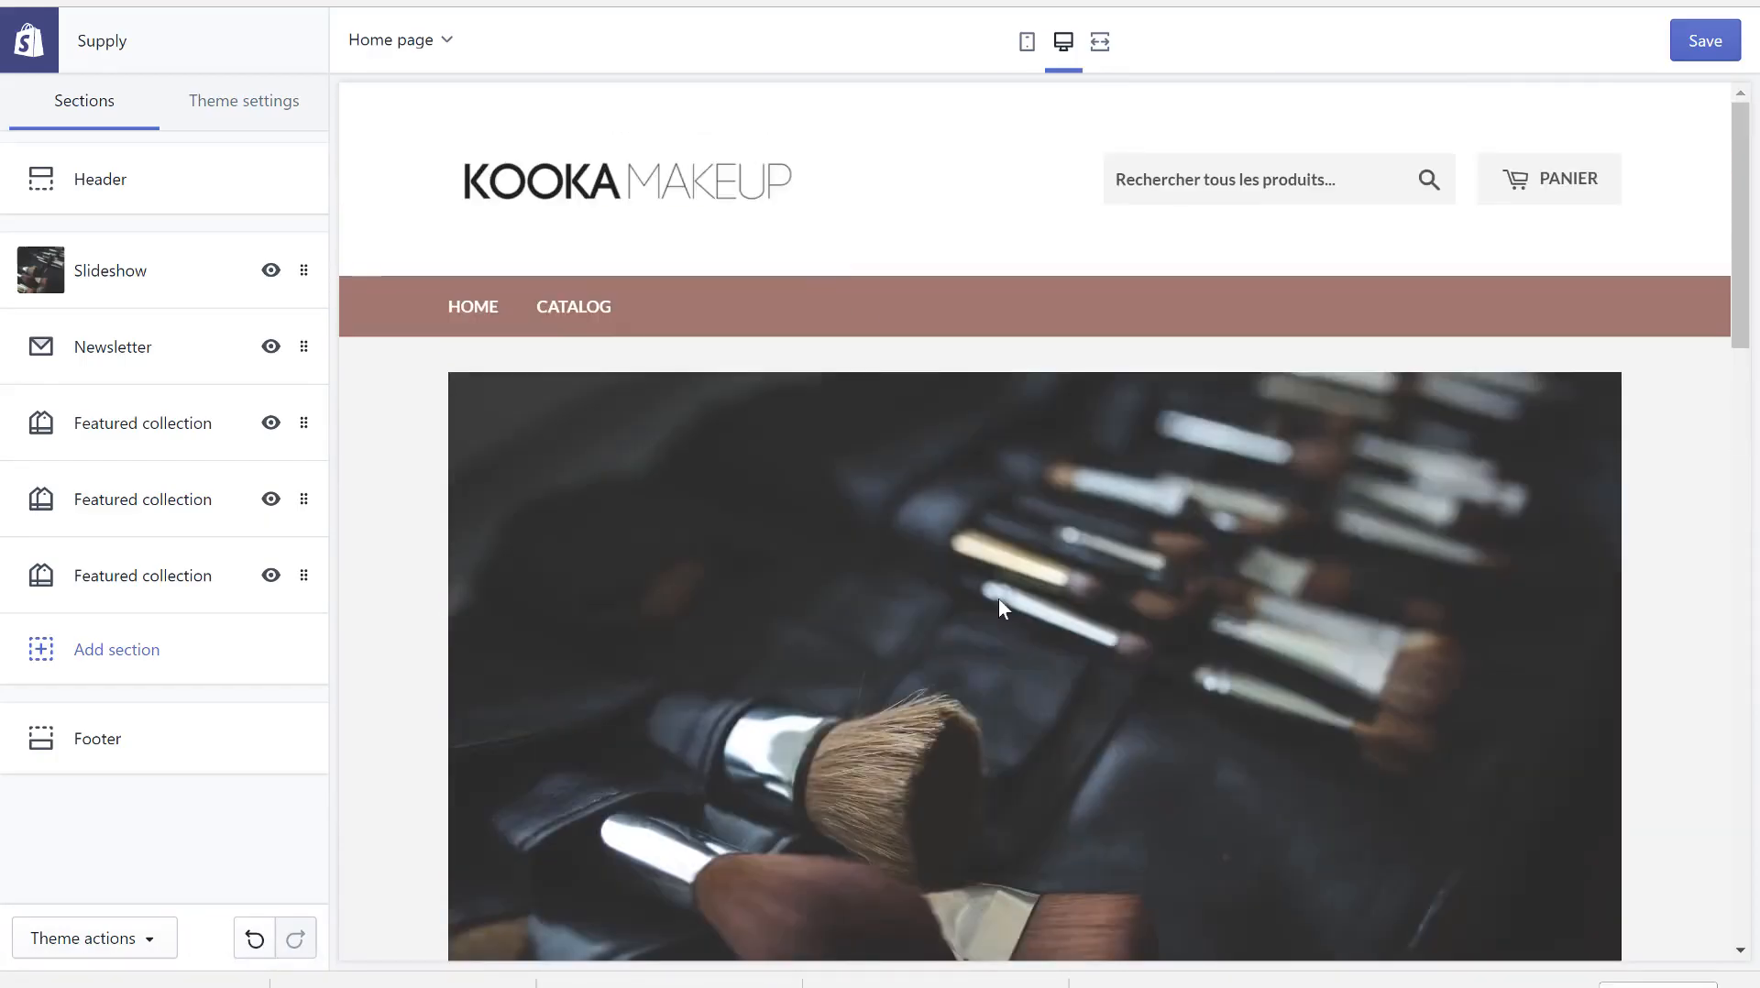
scroll(999, 598, down, 3)
scroll(996, 503, up, 2)
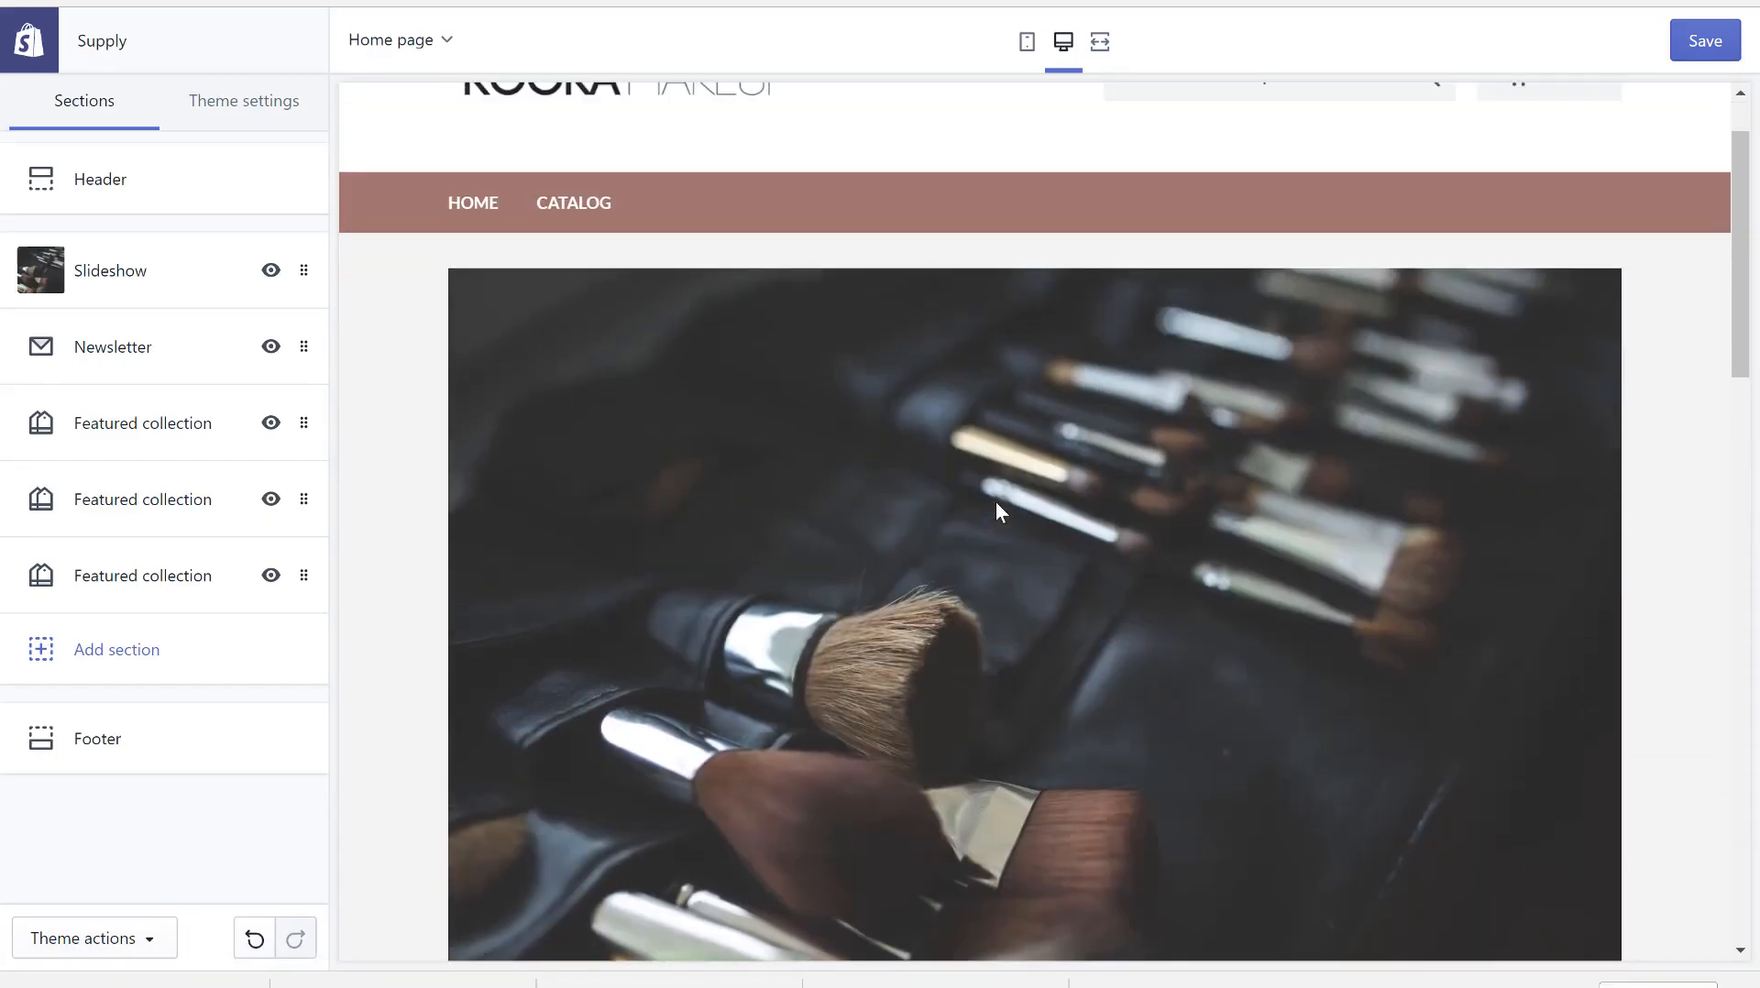
scroll(997, 504, down, 4)
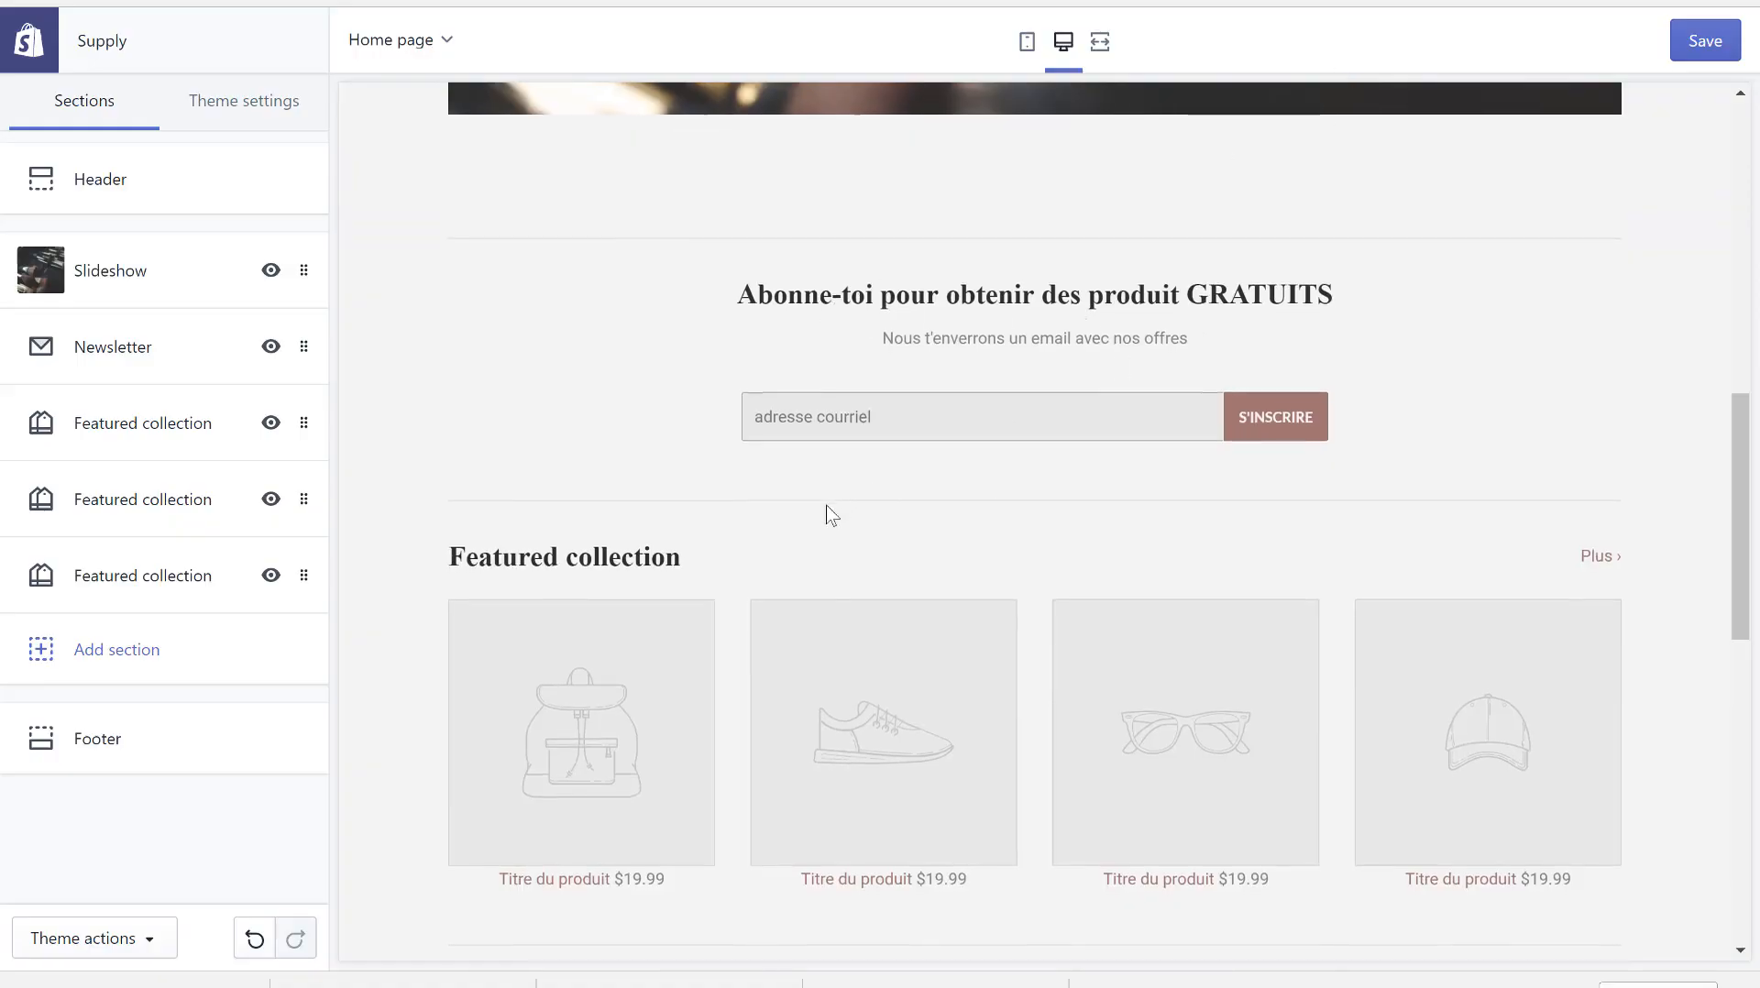
scroll(826, 510, down, 3)
scroll(1383, 502, down, 7)
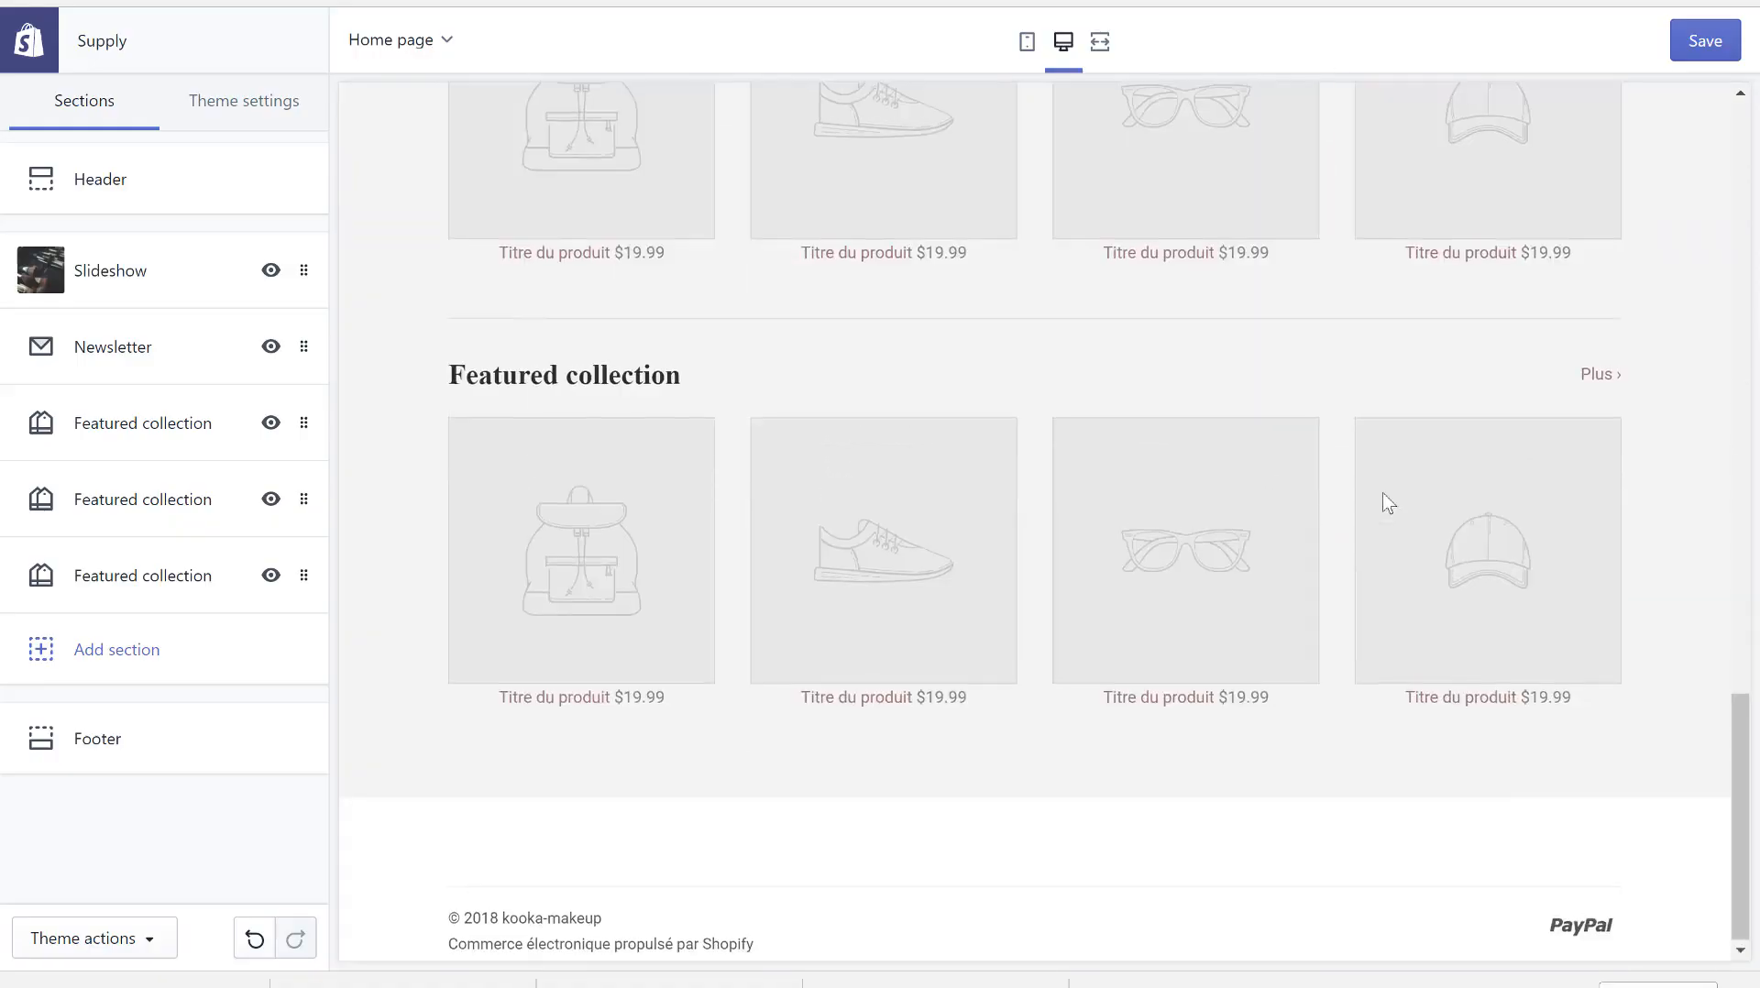
scroll(1382, 502, up, 18)
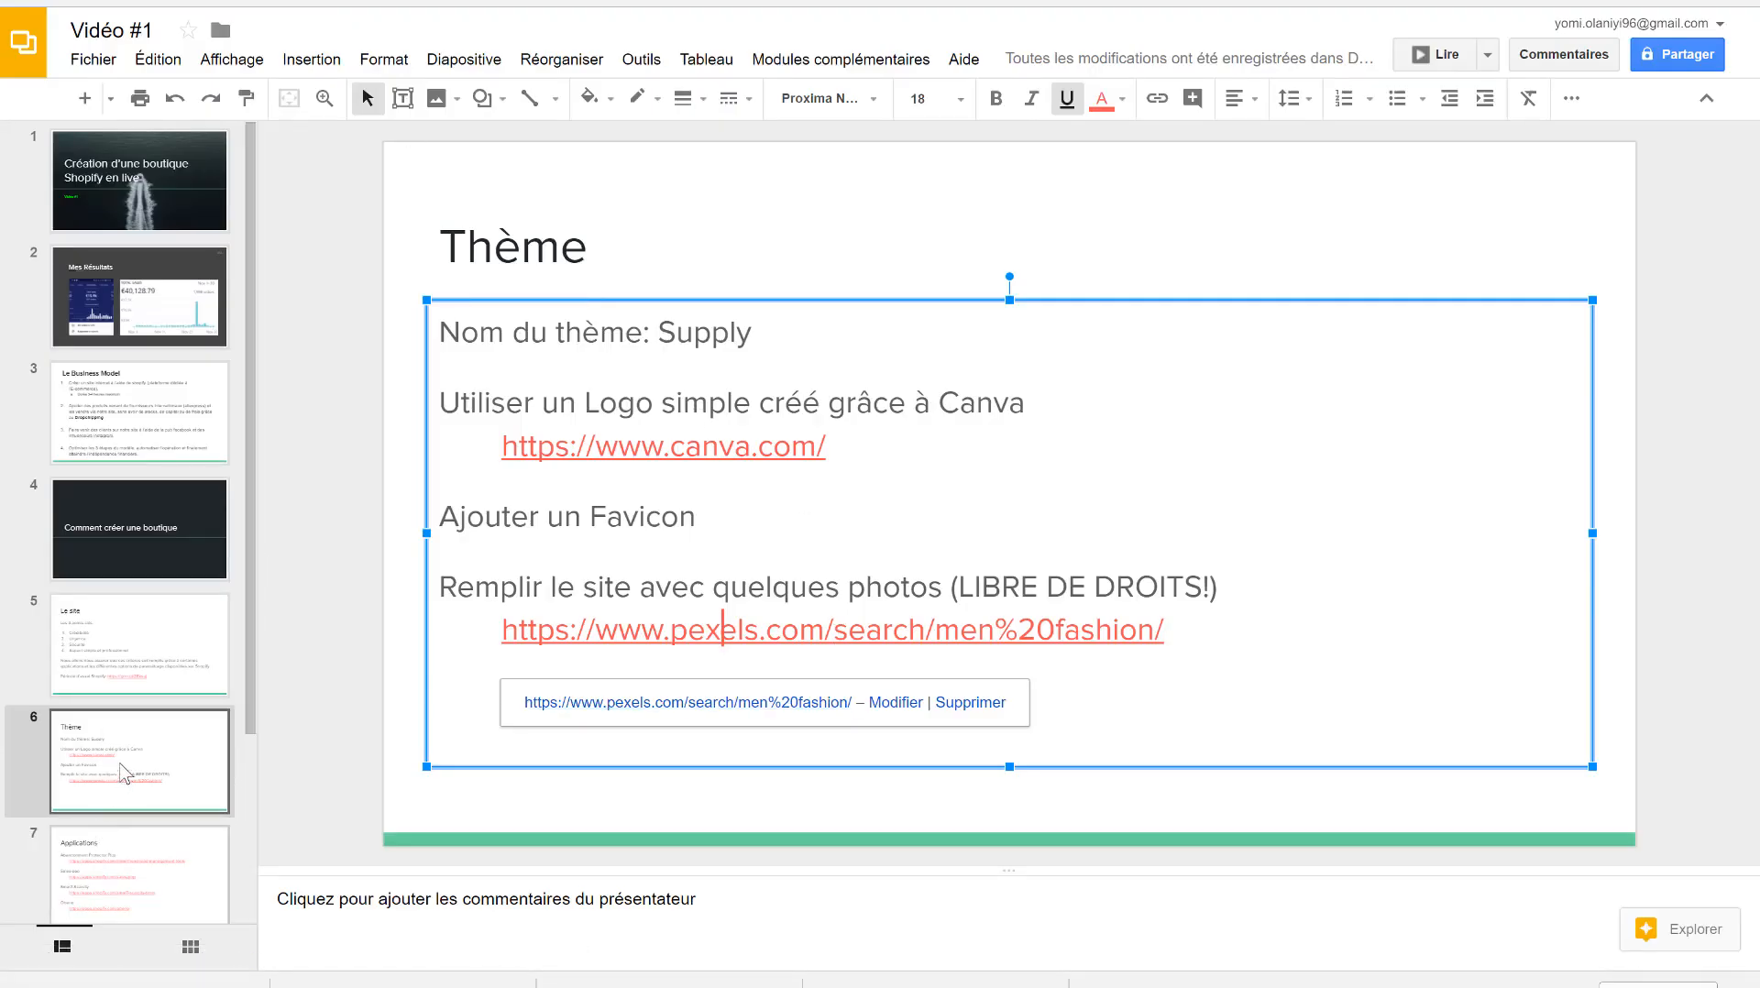
- Go to the Applications slide and follow its first link to the Abandonment Protector Plus page
click(124, 775)
key(Down)
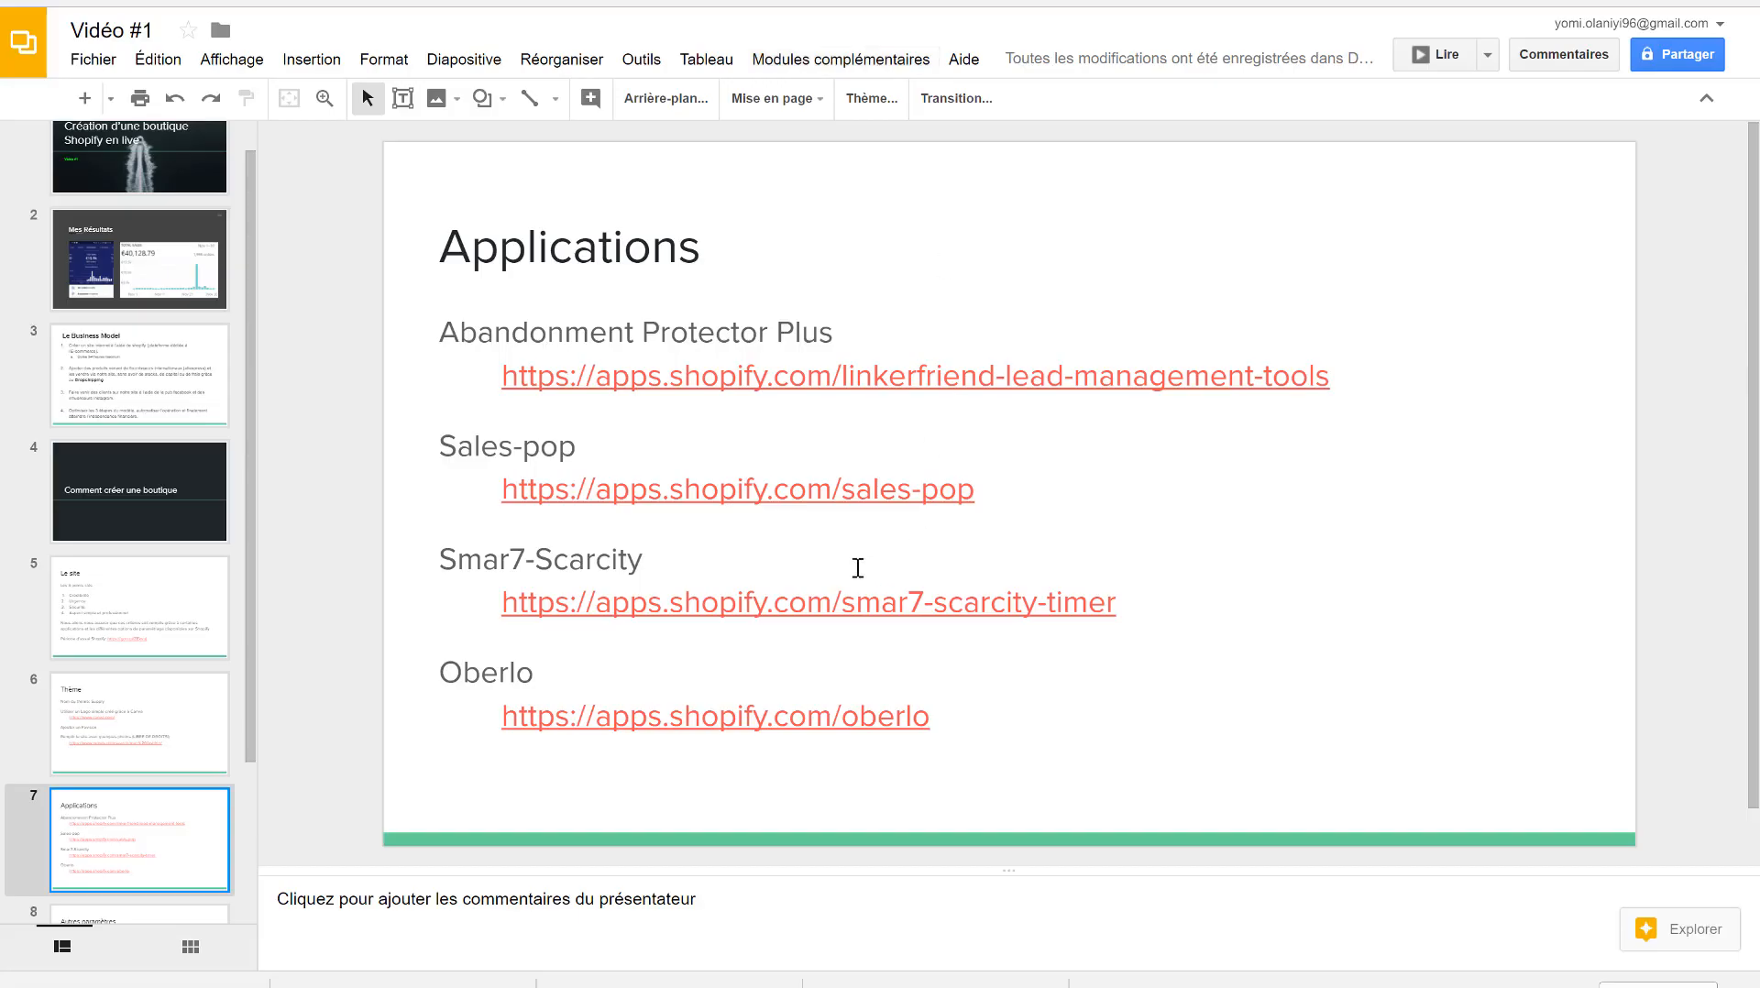
scroll(195, 755, down, 2)
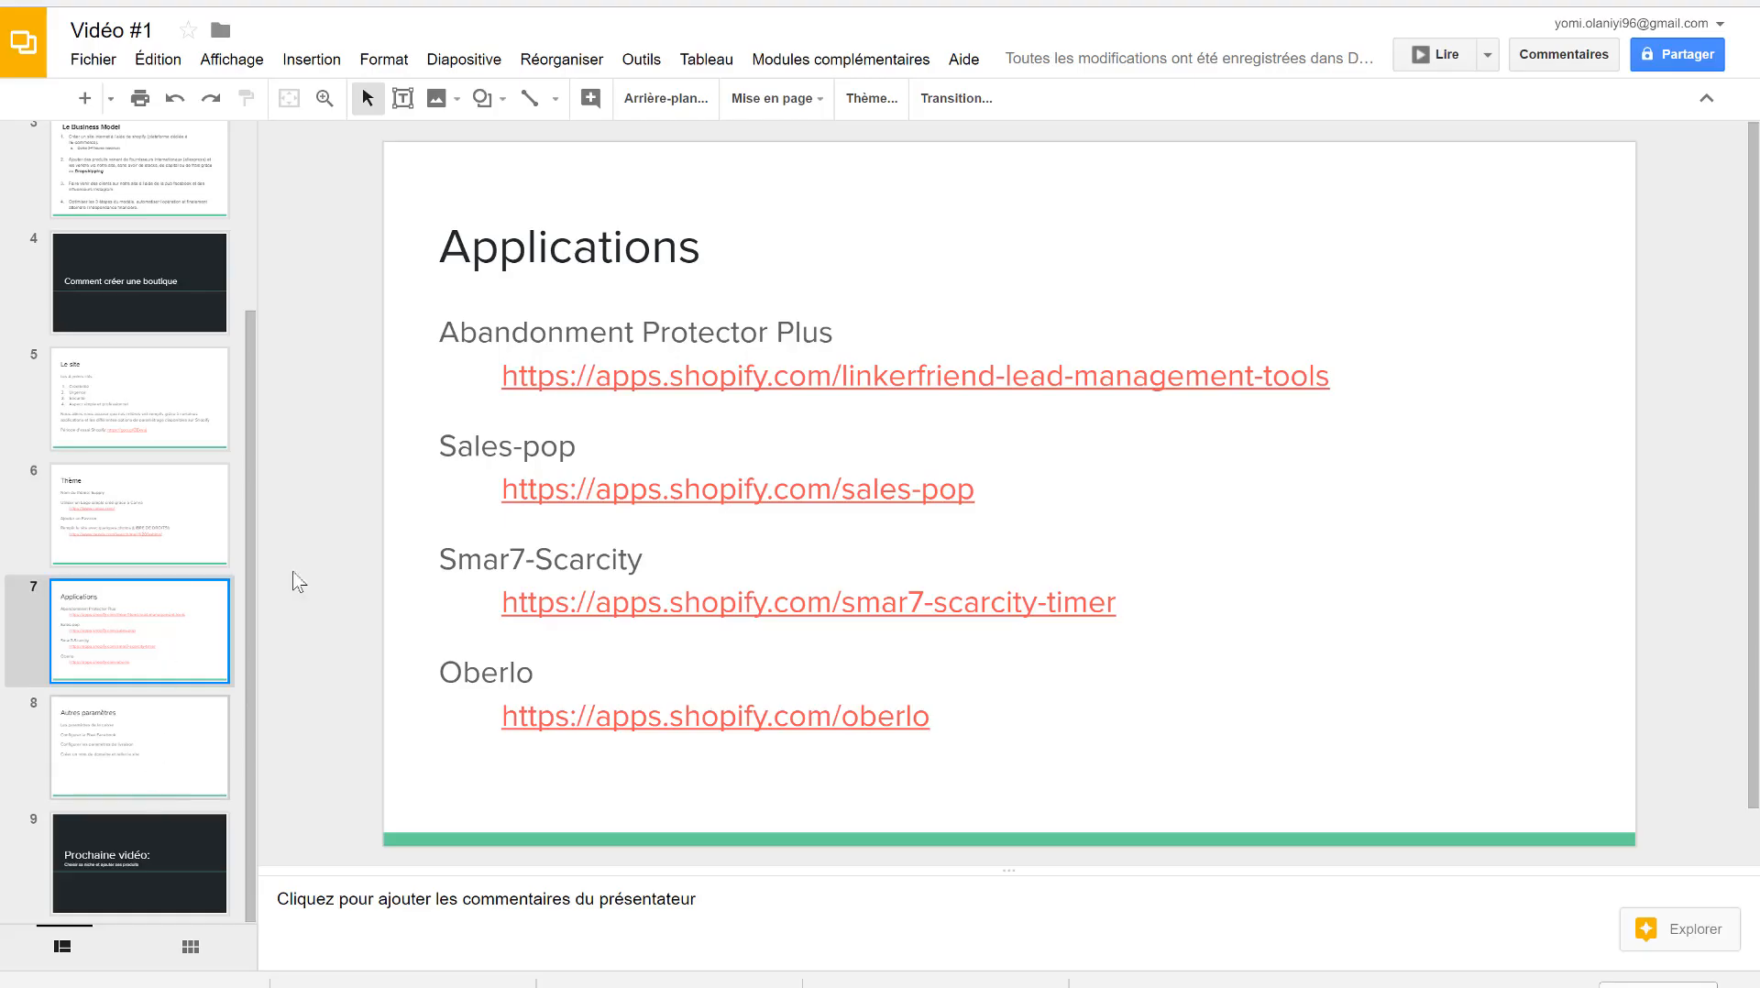
click(603, 378)
click(619, 452)
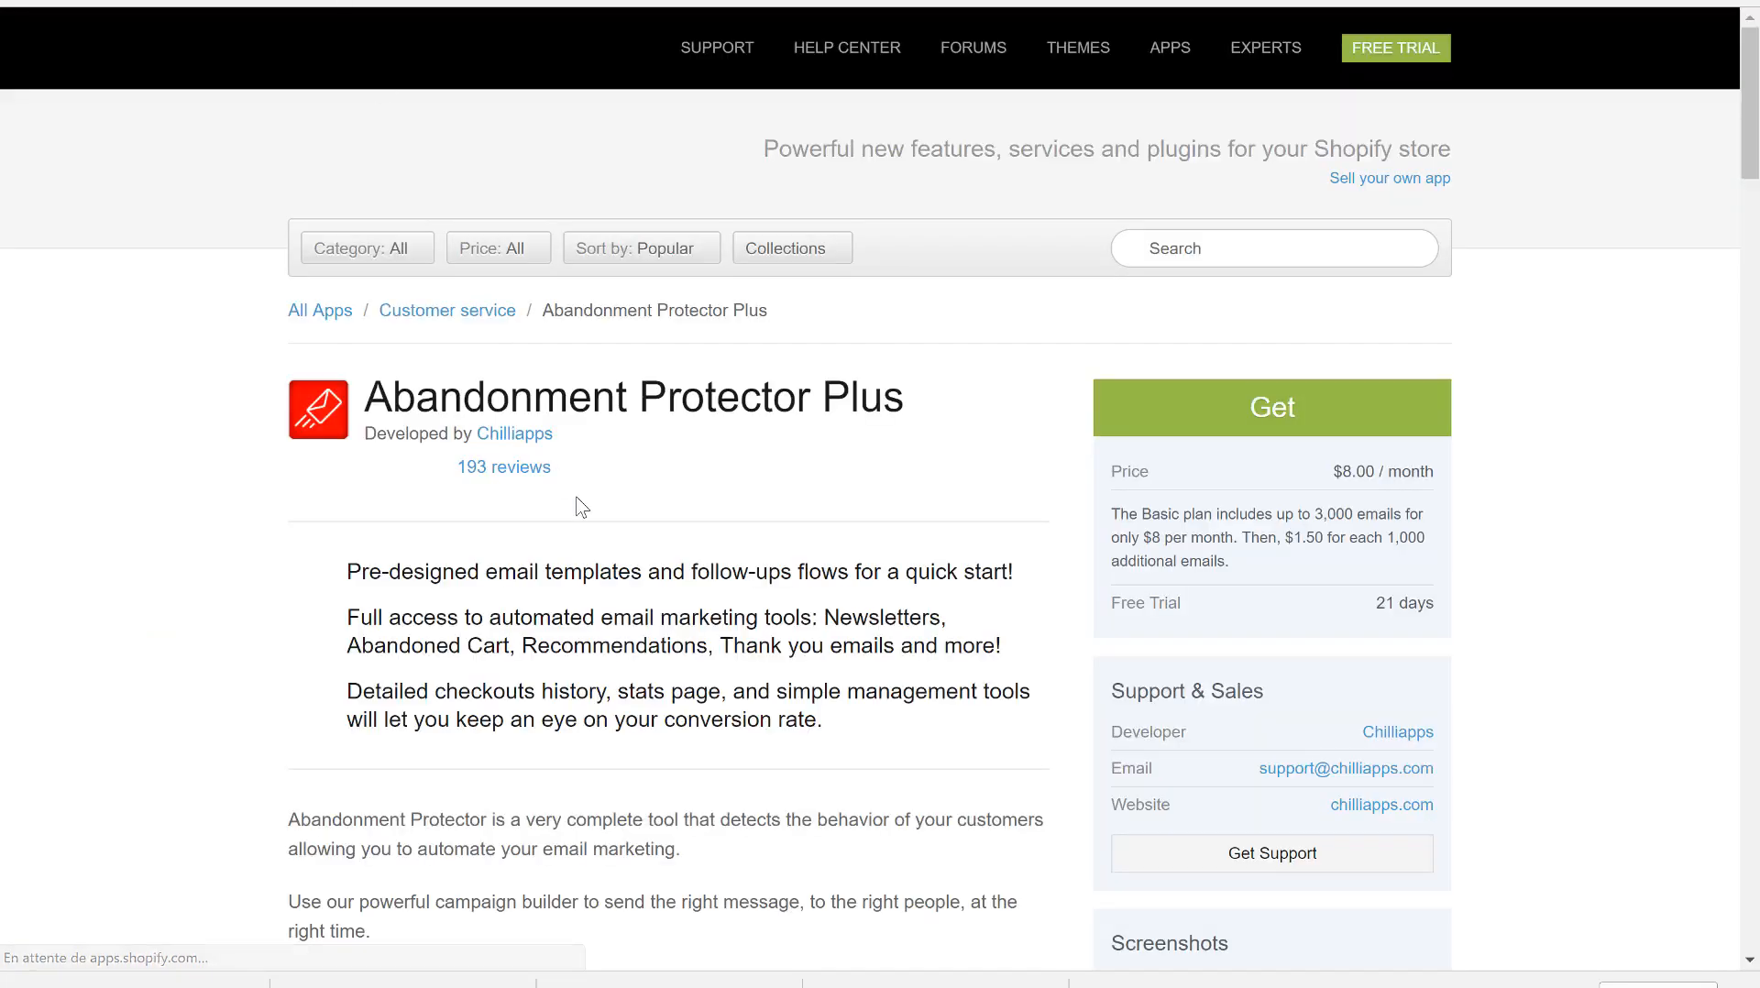
- Get Abandonment Protector Plus for the kooka-makeup store, install it and approve the $8.00 monthly charge
click(1364, 433)
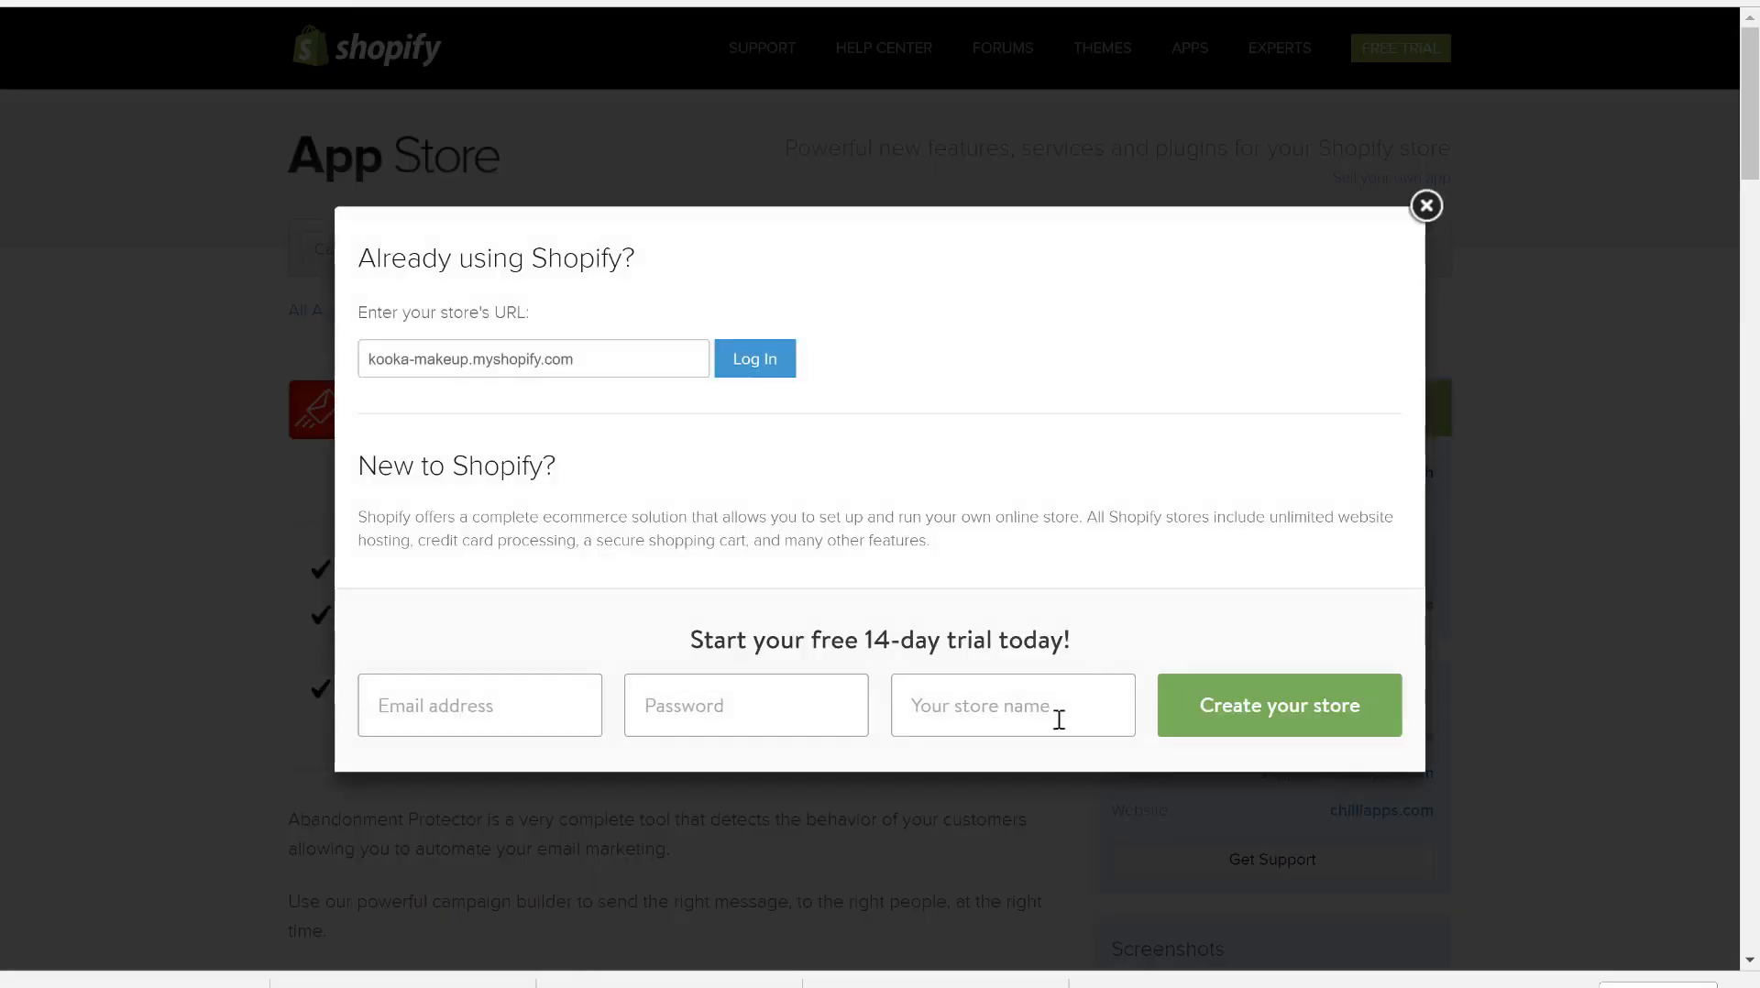
click(748, 370)
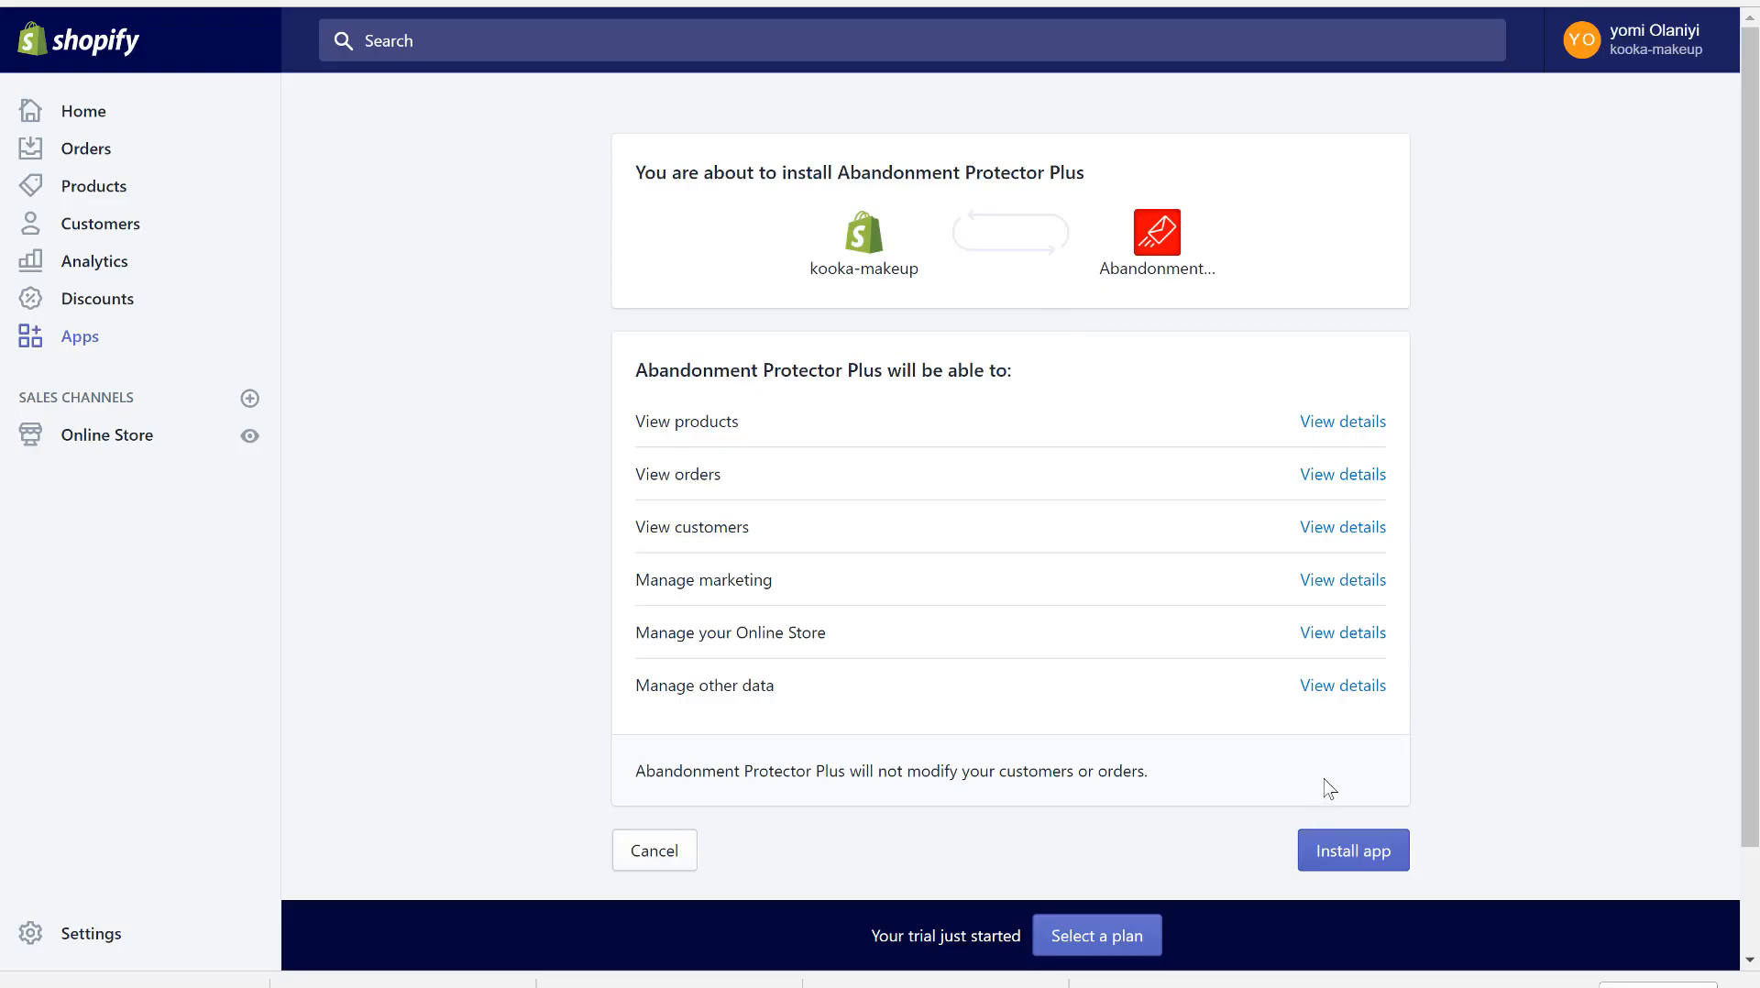
click(1375, 848)
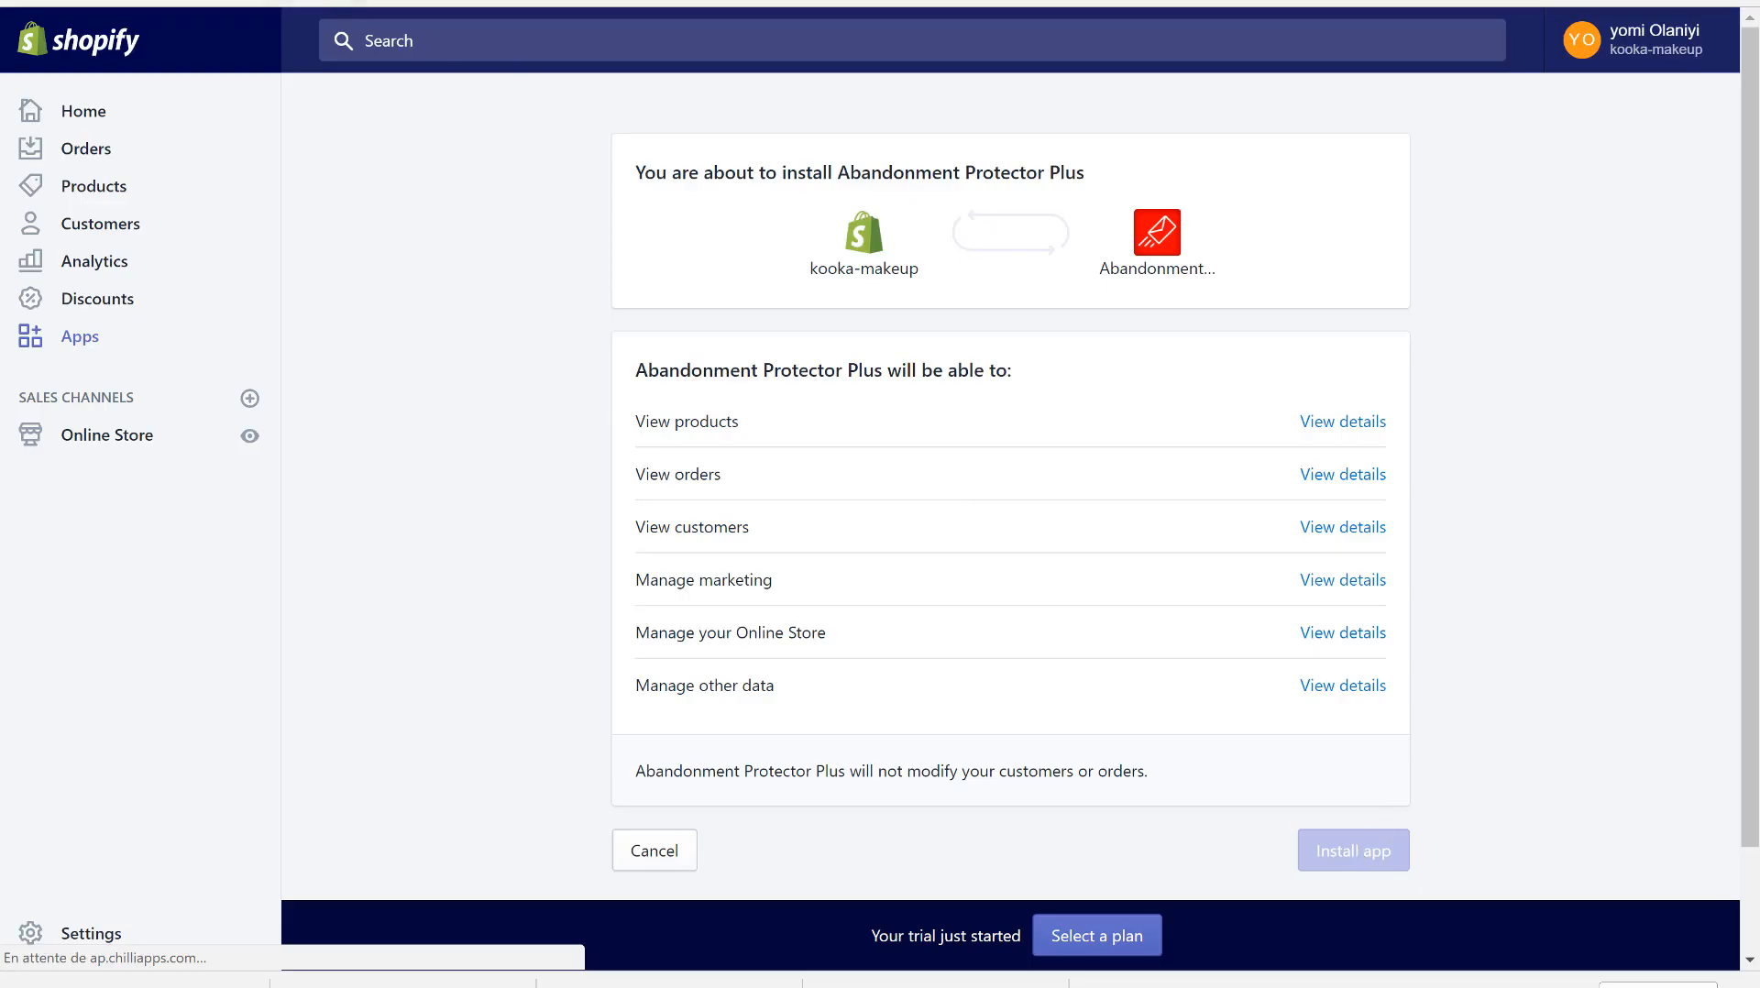
scroll(842, 372, down, 2)
scroll(841, 372, up, 2)
scroll(840, 363, down, 2)
scroll(841, 369, up, 2)
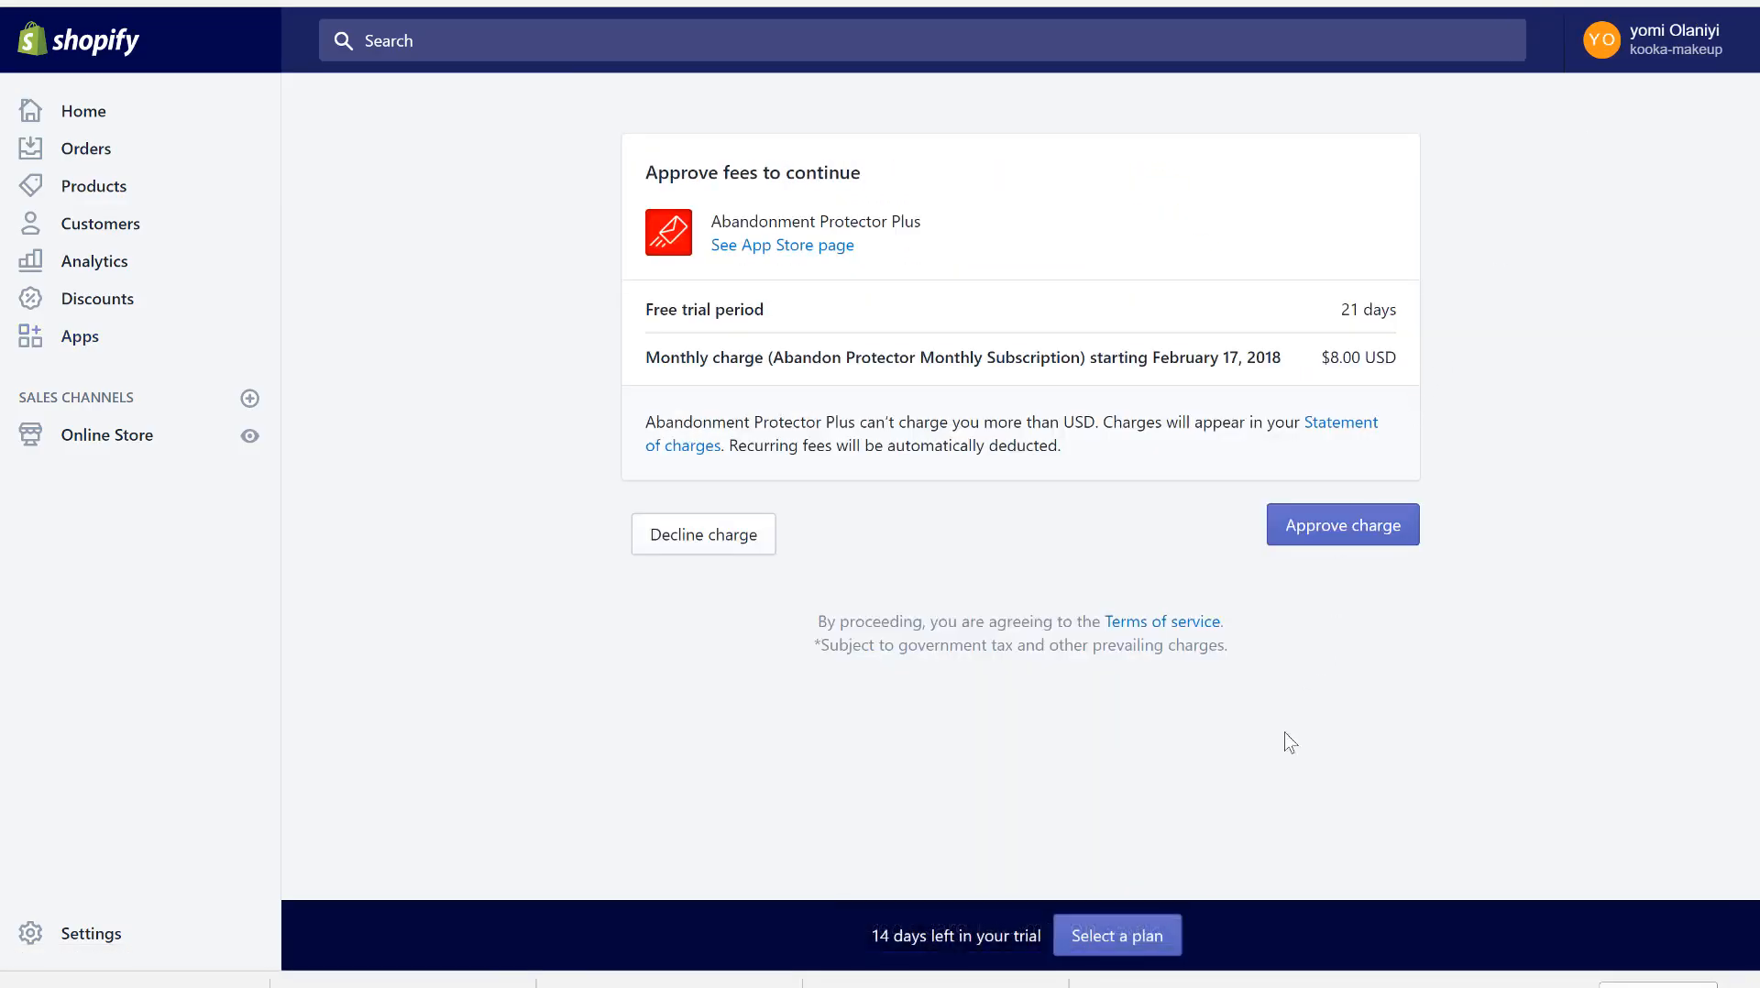
click(1354, 539)
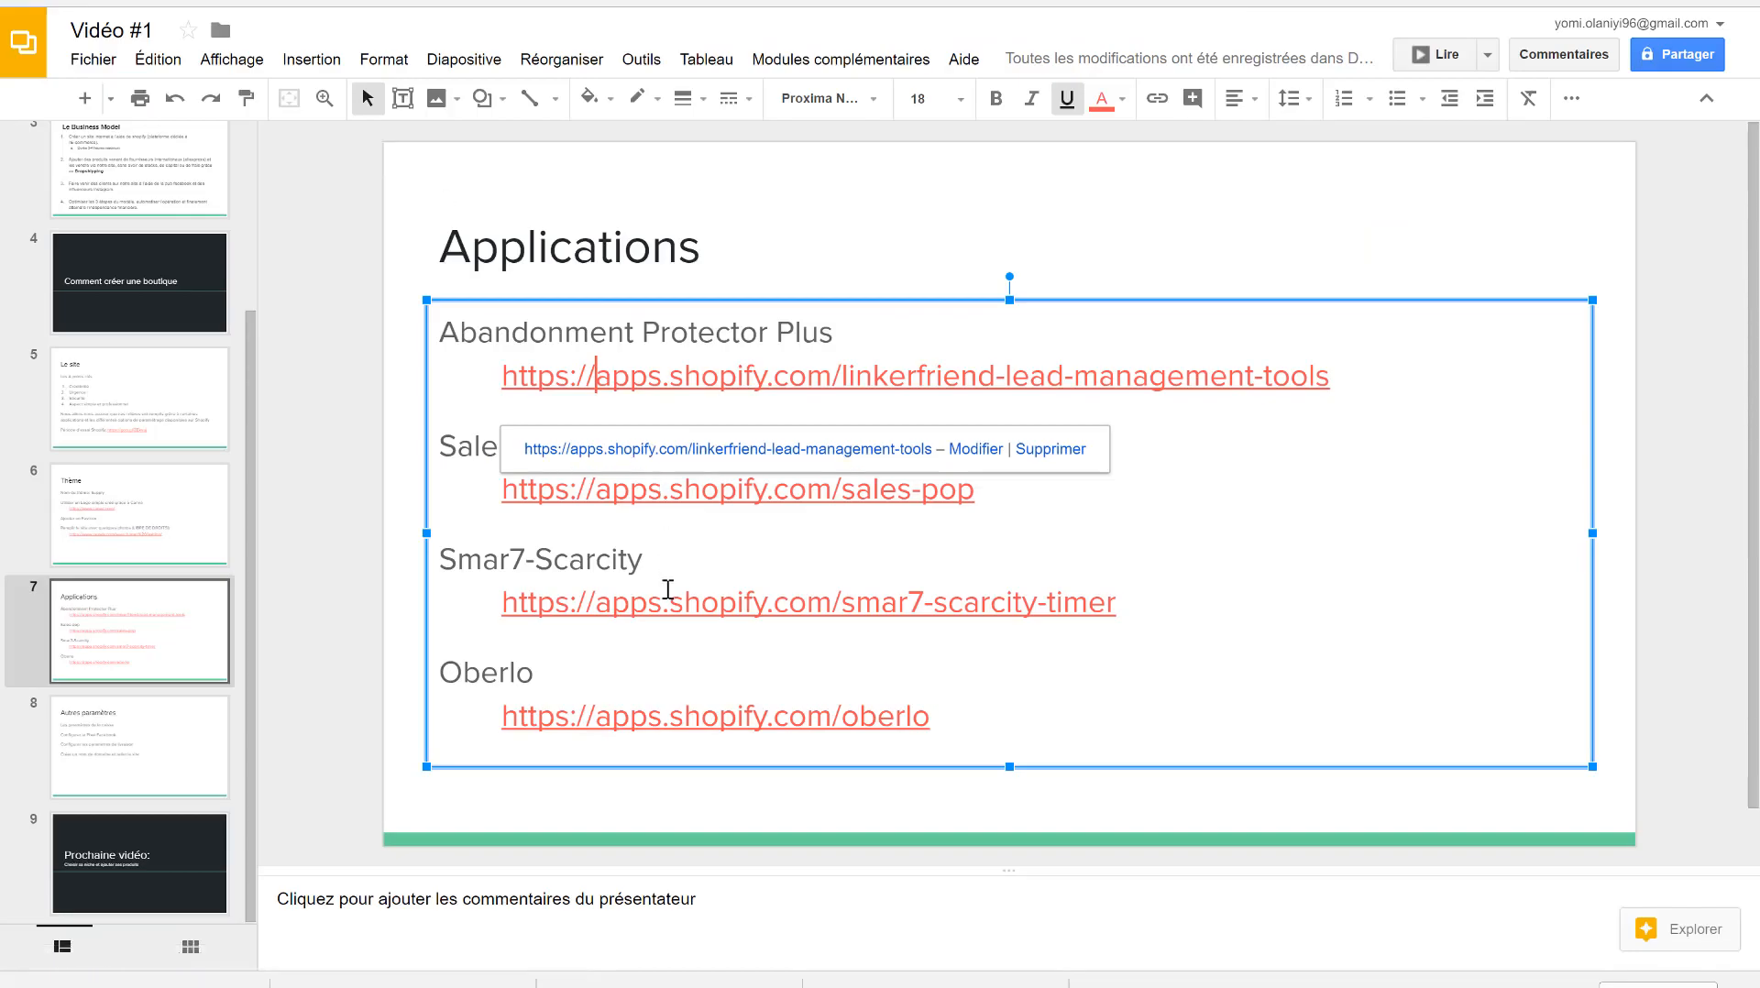
- Follow the sales-pop link on the Applications slide to the Sales Pop by Beeketing page
click(659, 496)
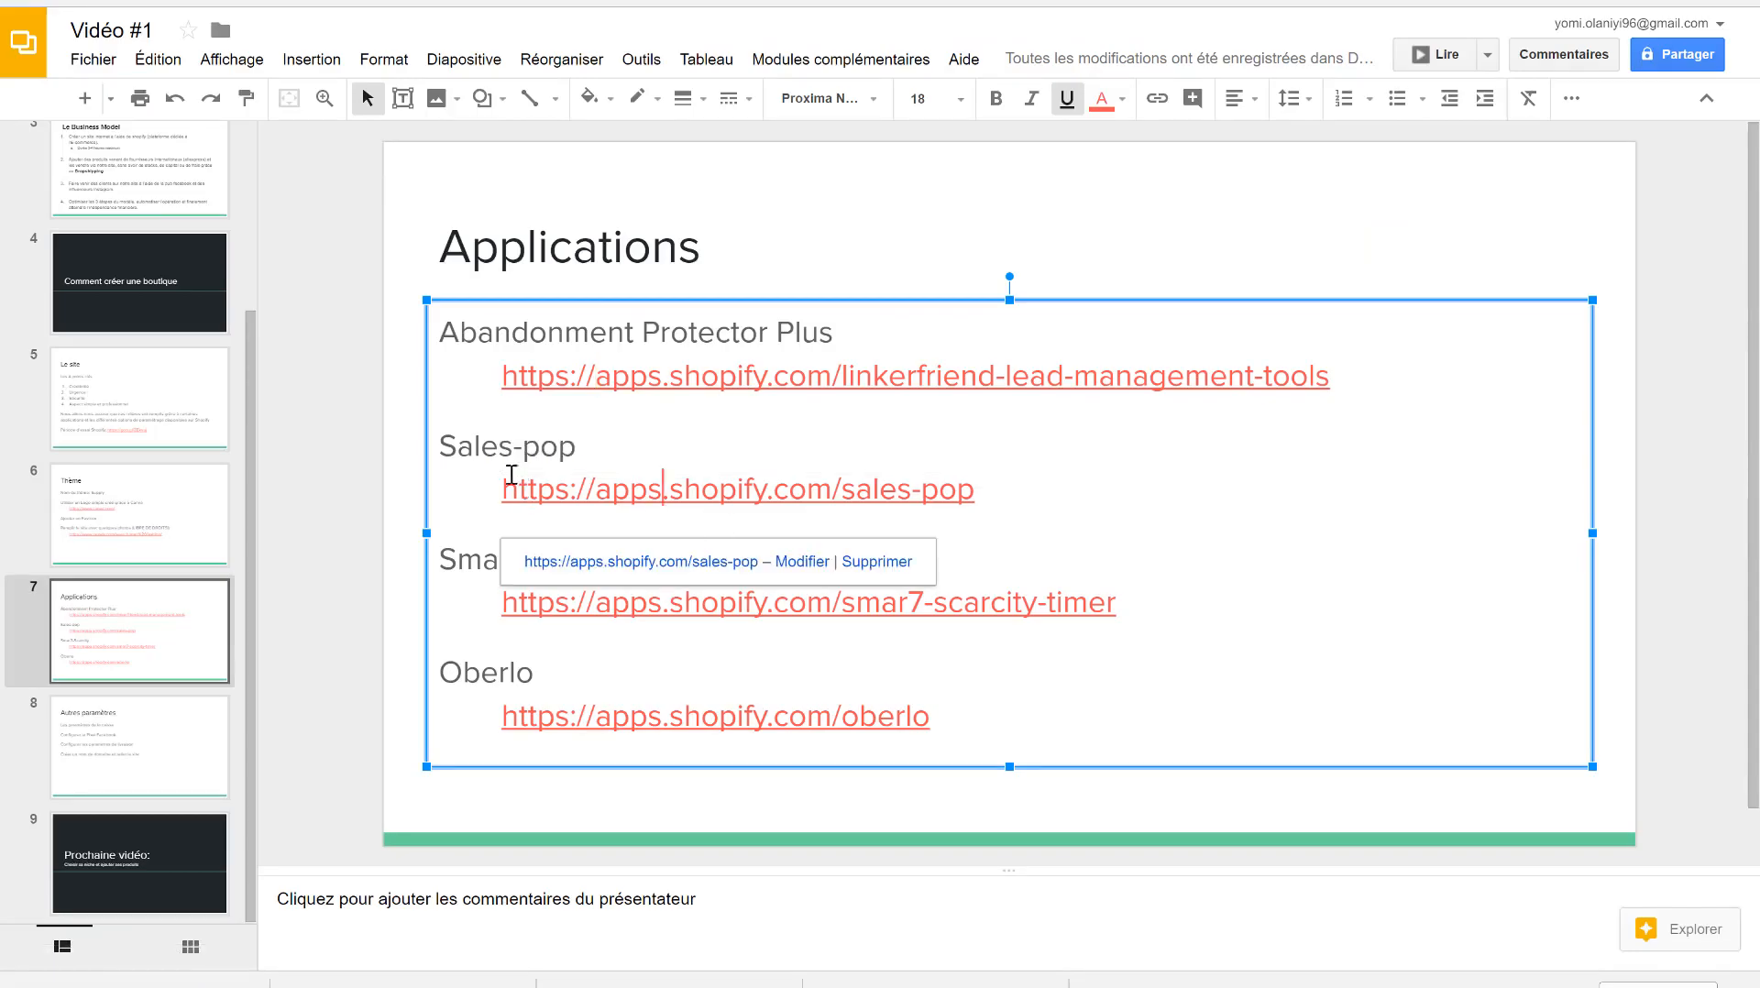
click(642, 563)
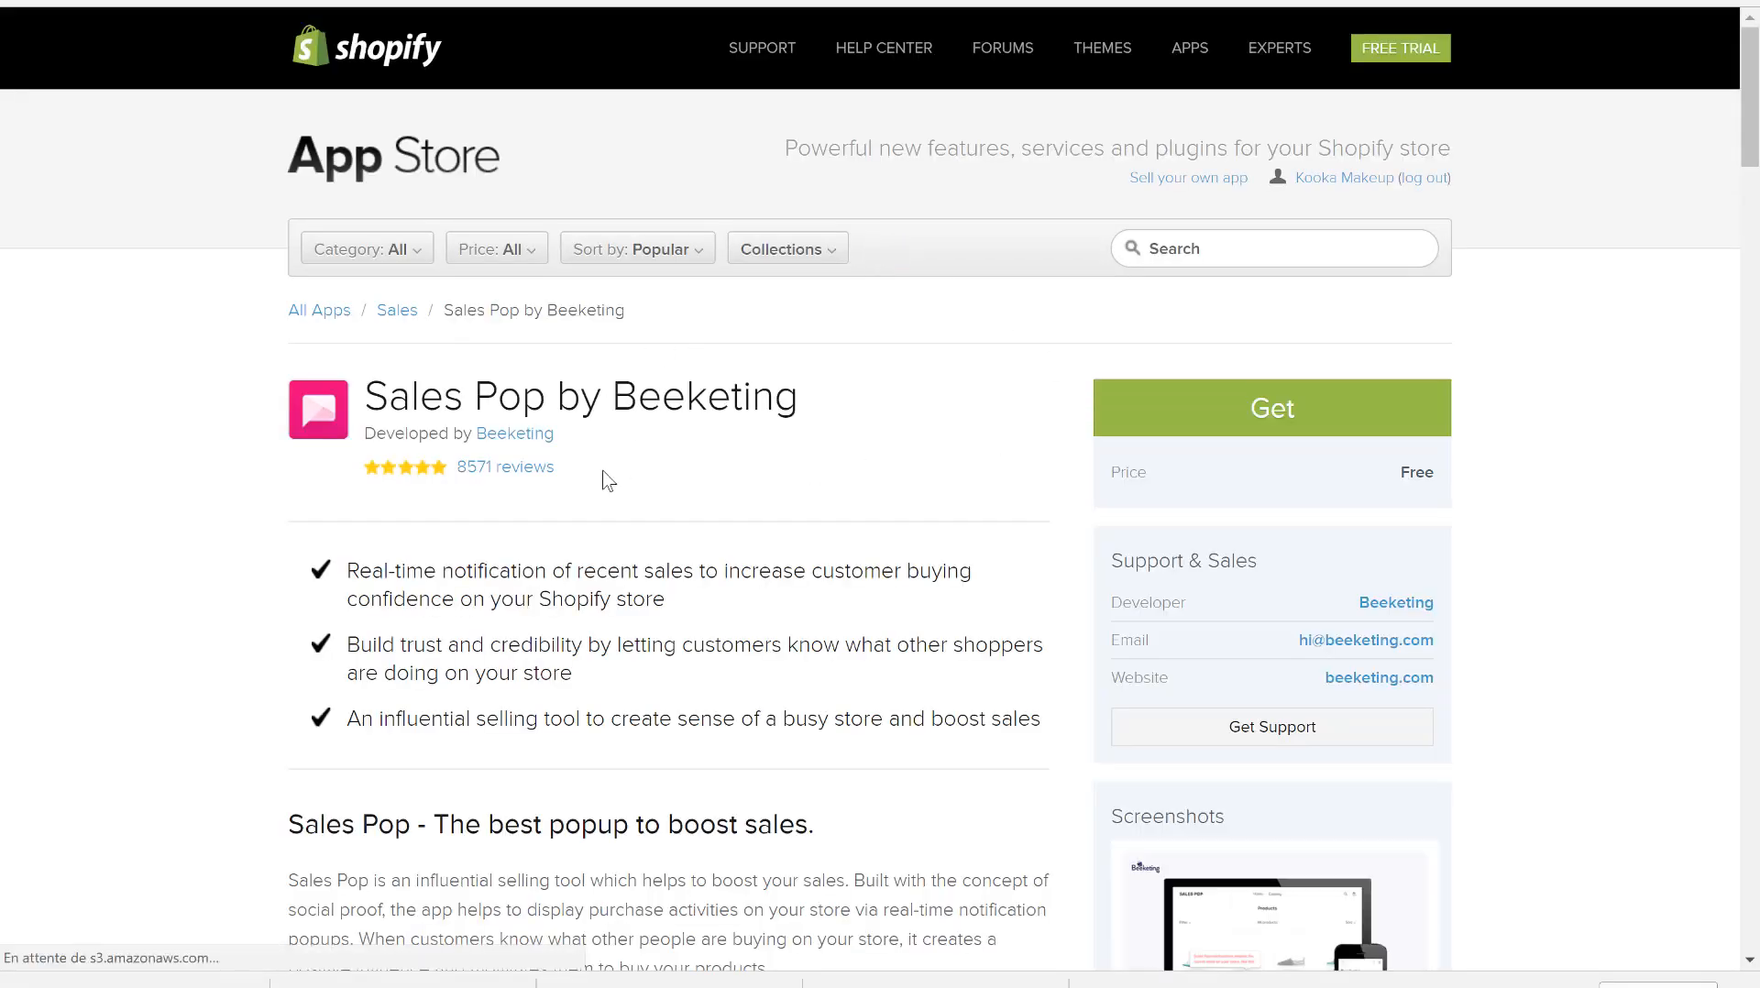
- Review the Sales Pop page, install it on kooka-makeup, and dismiss the welcome and points reminder messages
scroll(671, 706, down, 7)
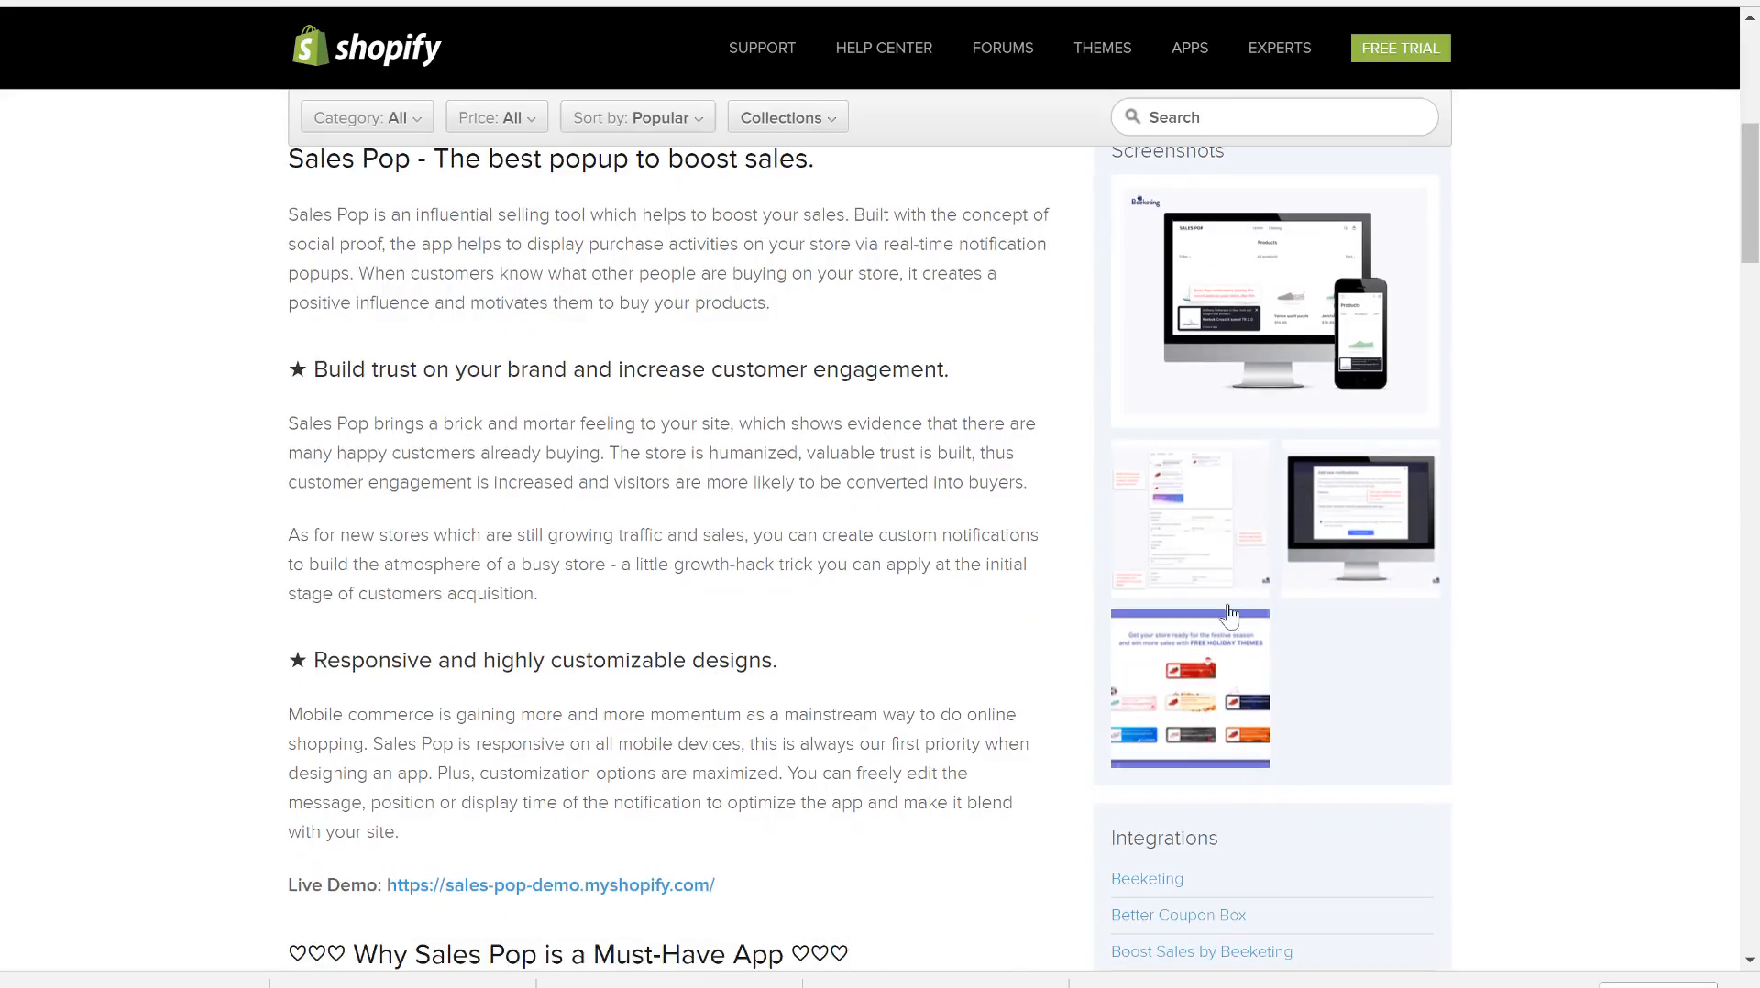
scroll(899, 499, down, 5)
key(ctrl+minus)
scroll(901, 499, down, 9)
scroll(900, 499, up, 18)
key(ctrl+plus)
key(ctrl+plus)
key(ctrl+plus)
key(ctrl+plus)
key(ctrl+plus)
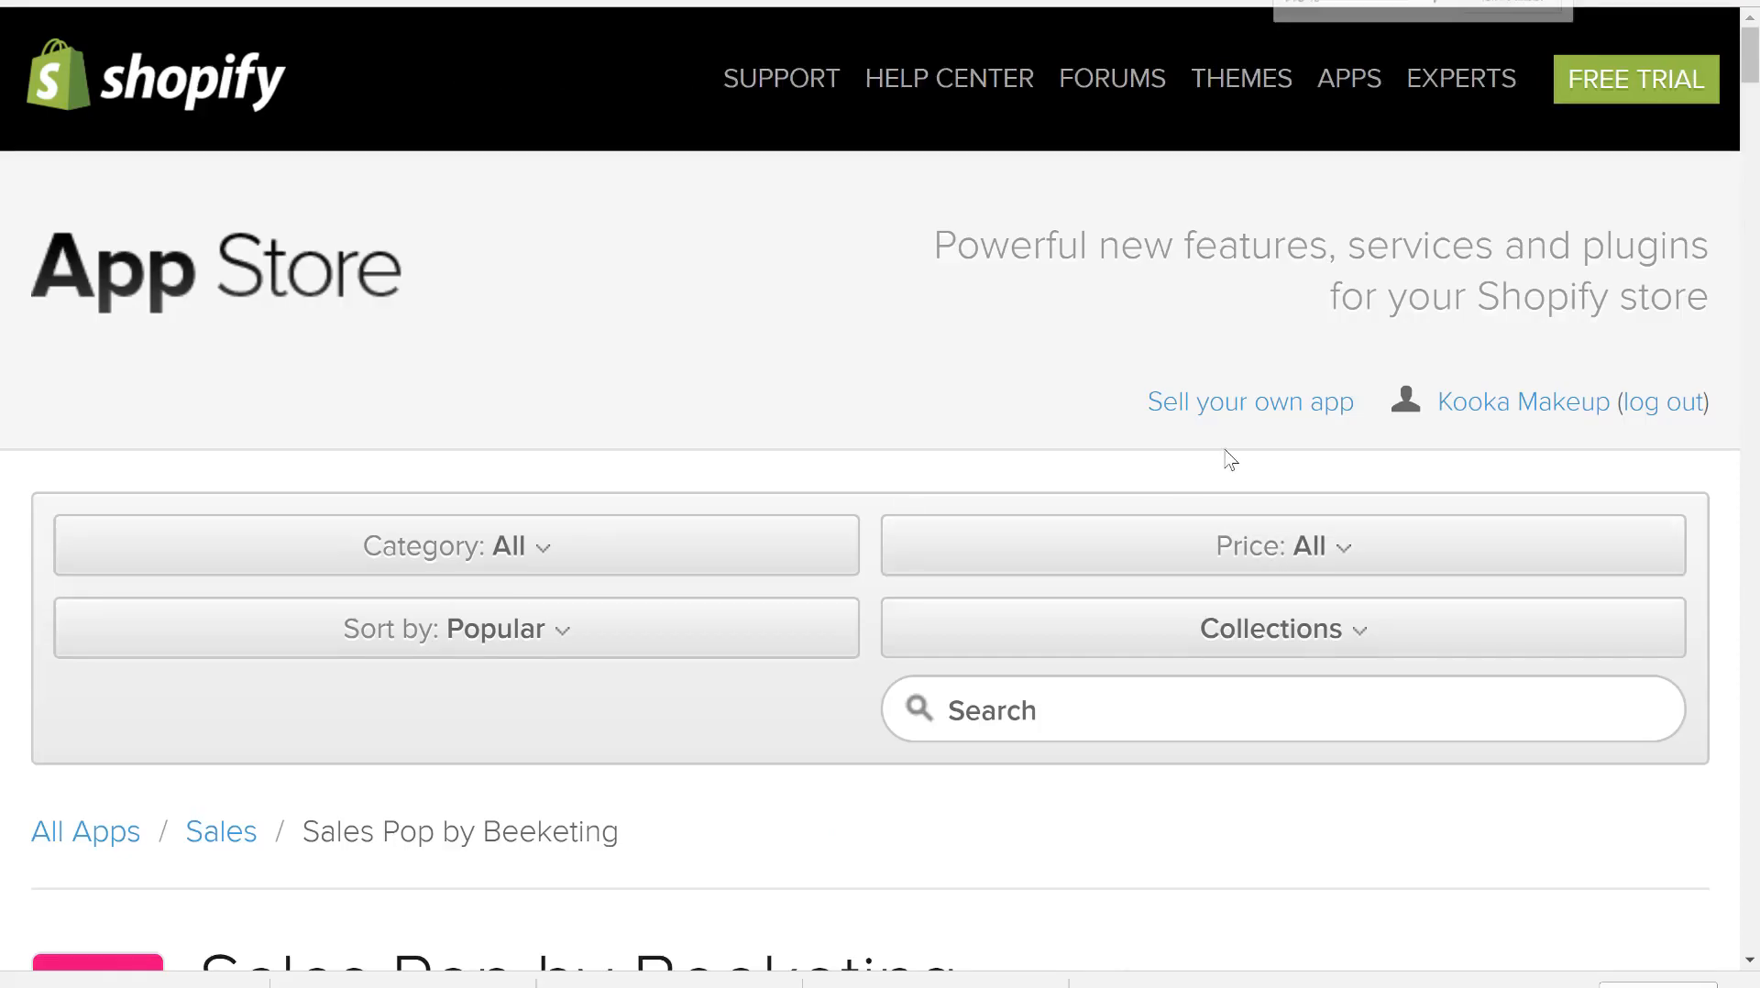
key(ctrl+0)
click(1275, 458)
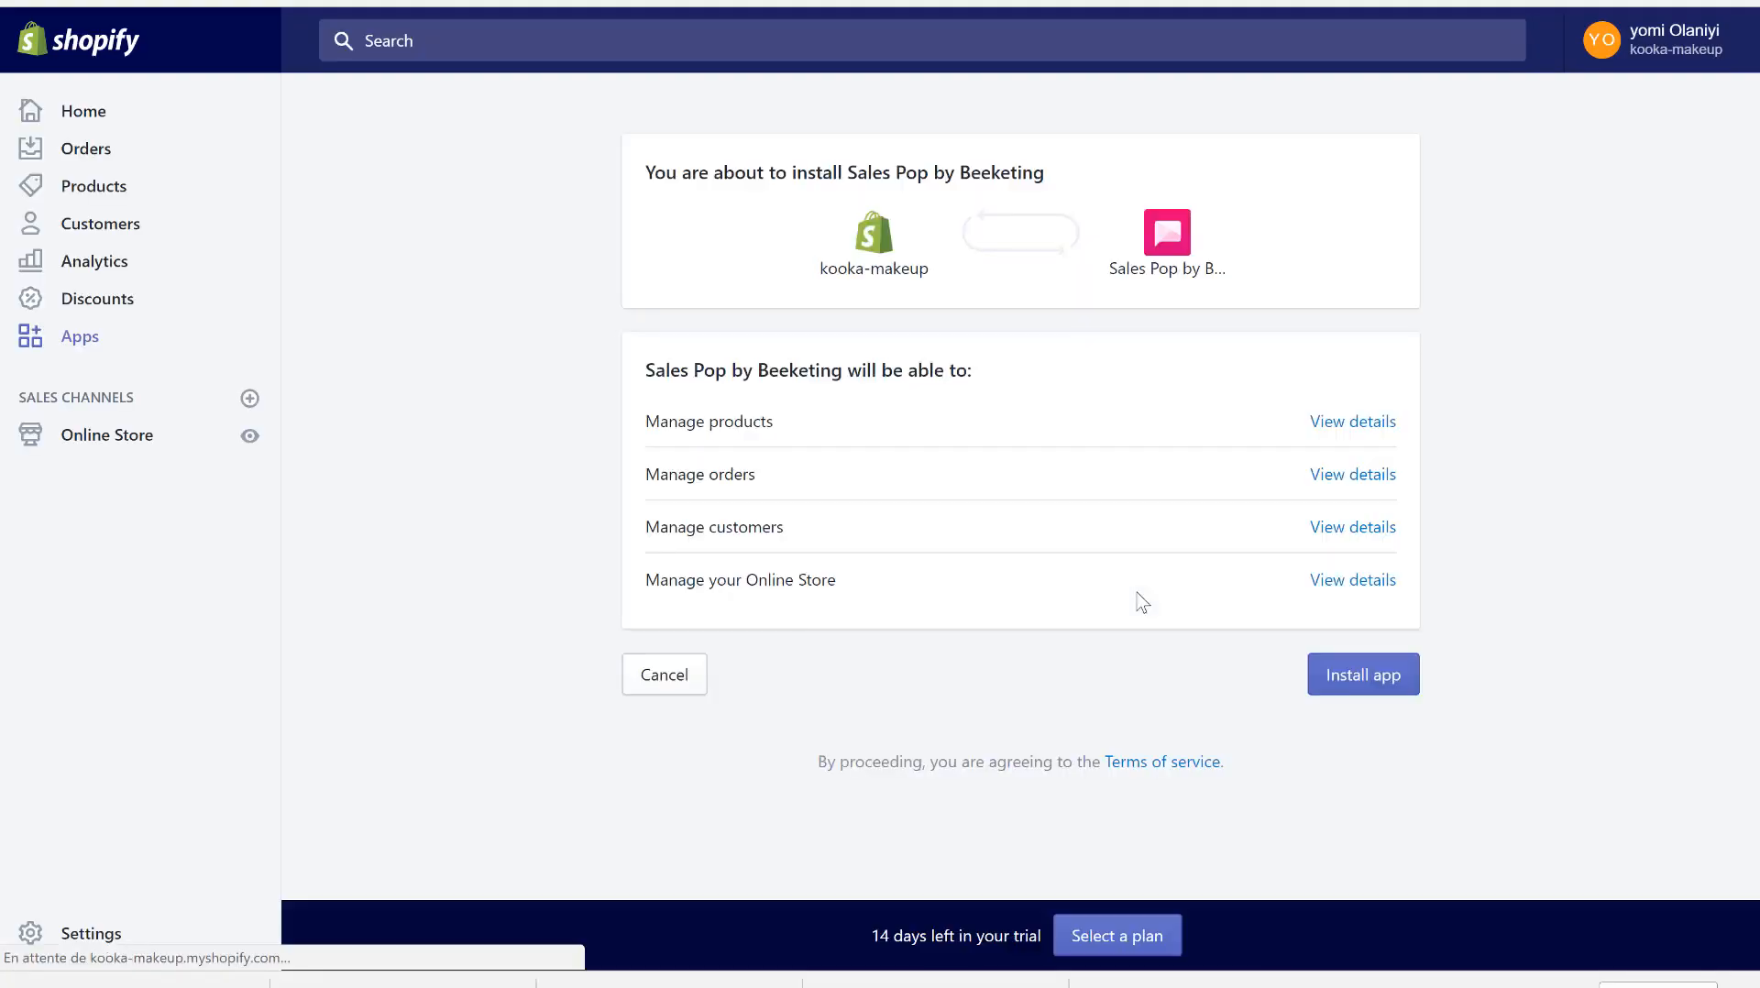
click(1364, 675)
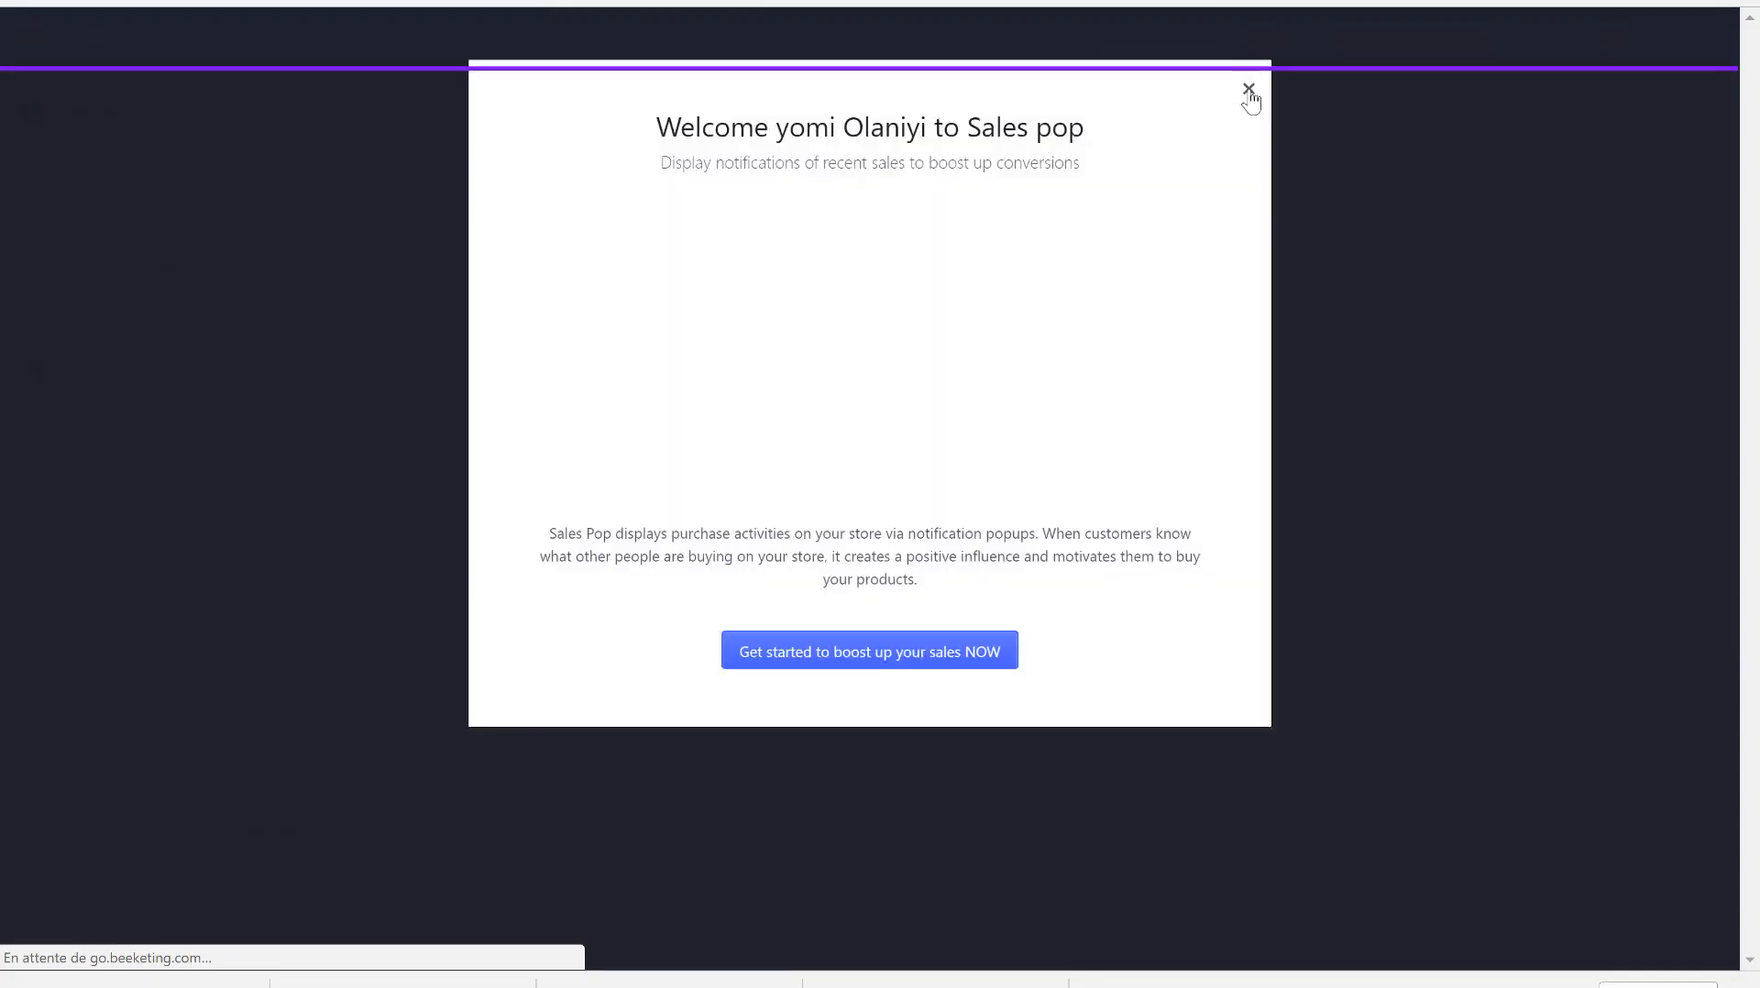
click(1250, 91)
click(1183, 94)
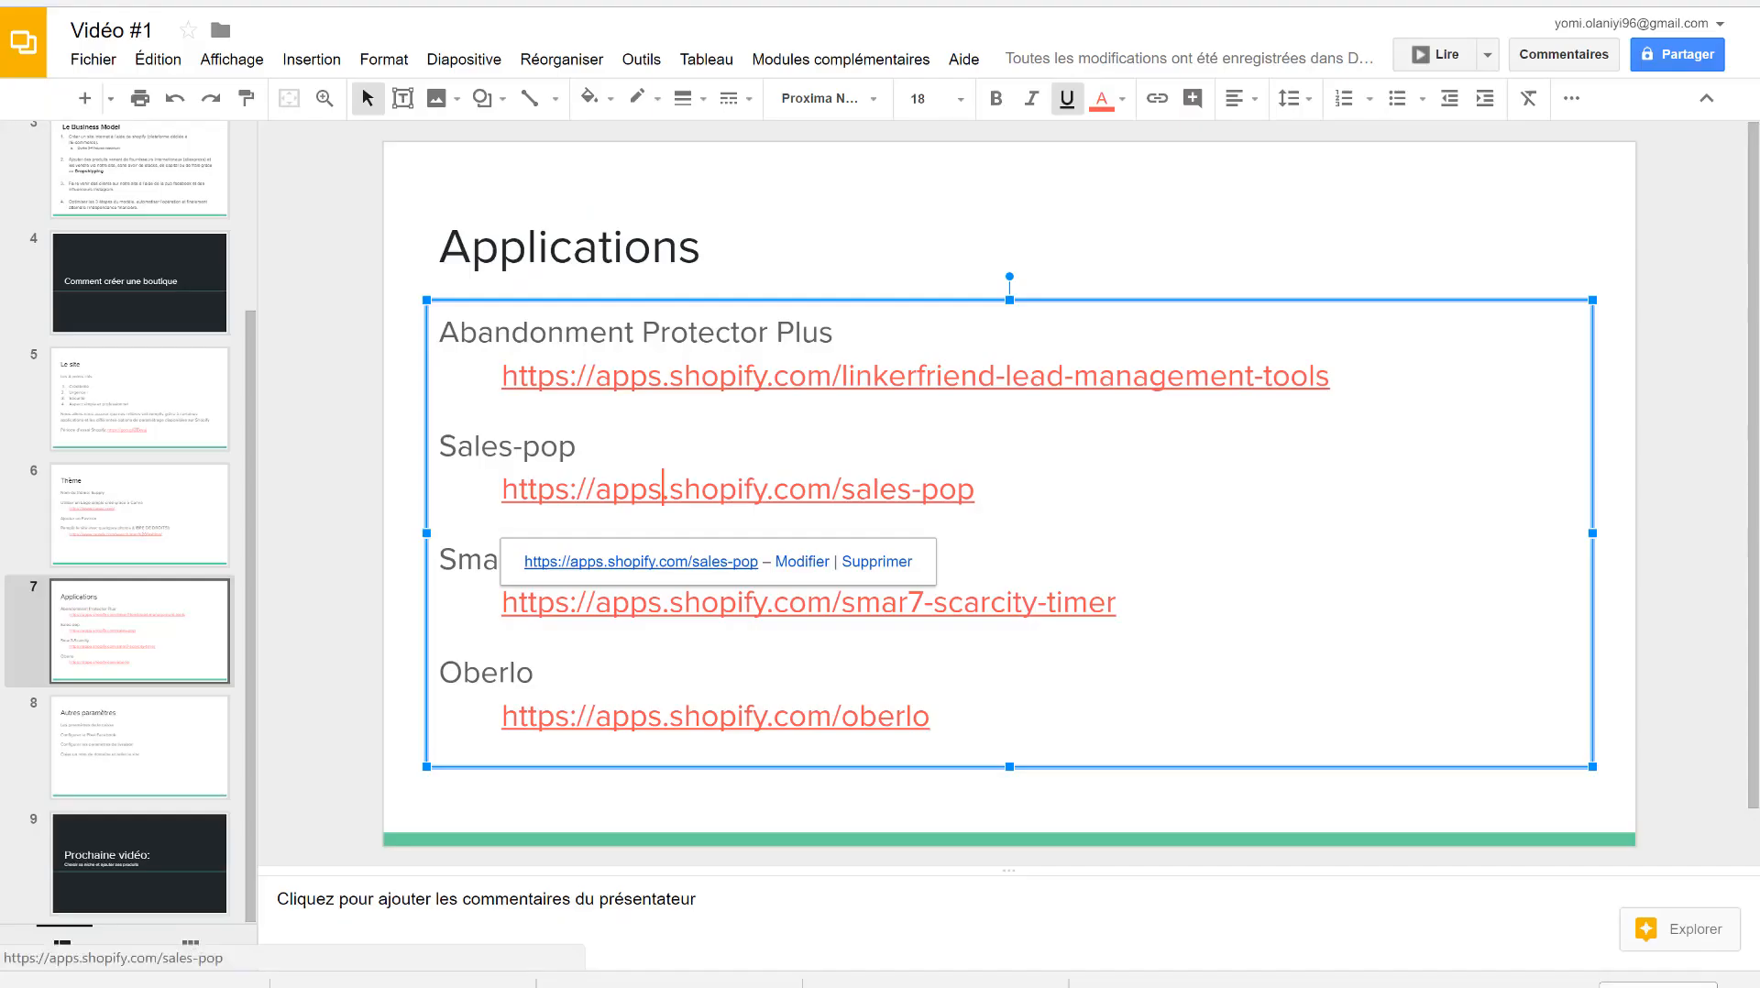
- Follow the smar7-scarcity-timer link on the Applications slide to the SMAR7 Scarcity Countdown Timer page
click(628, 624)
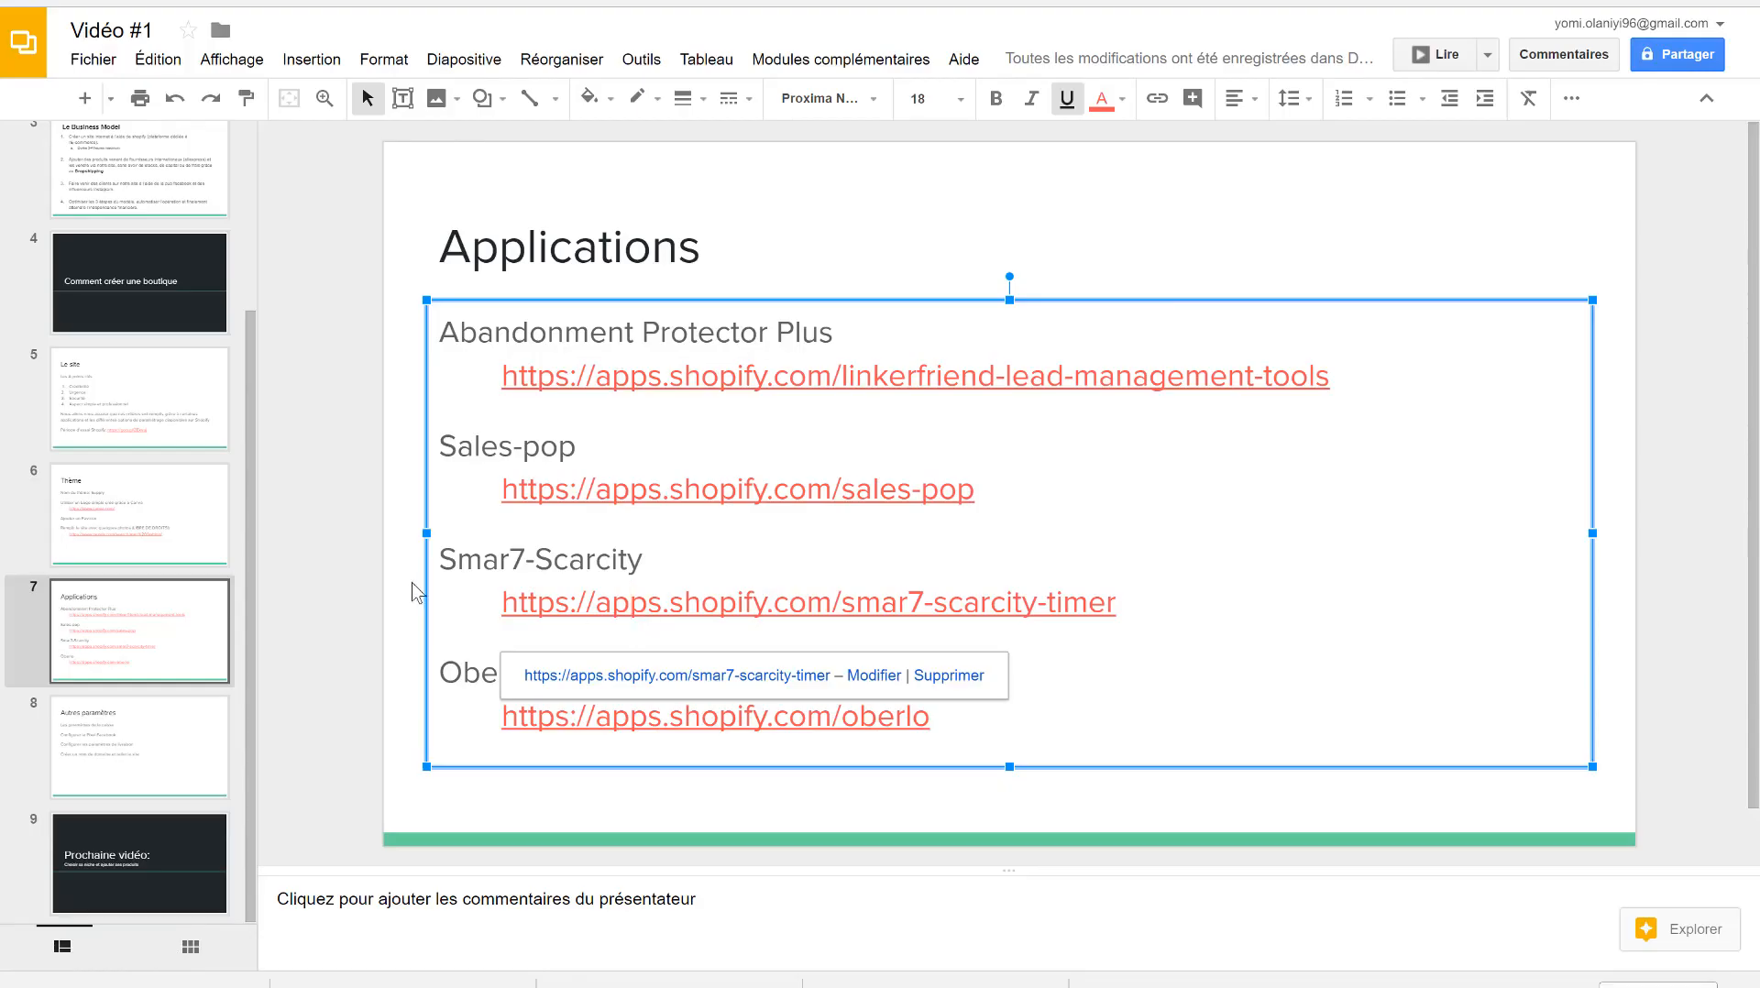
click(629, 676)
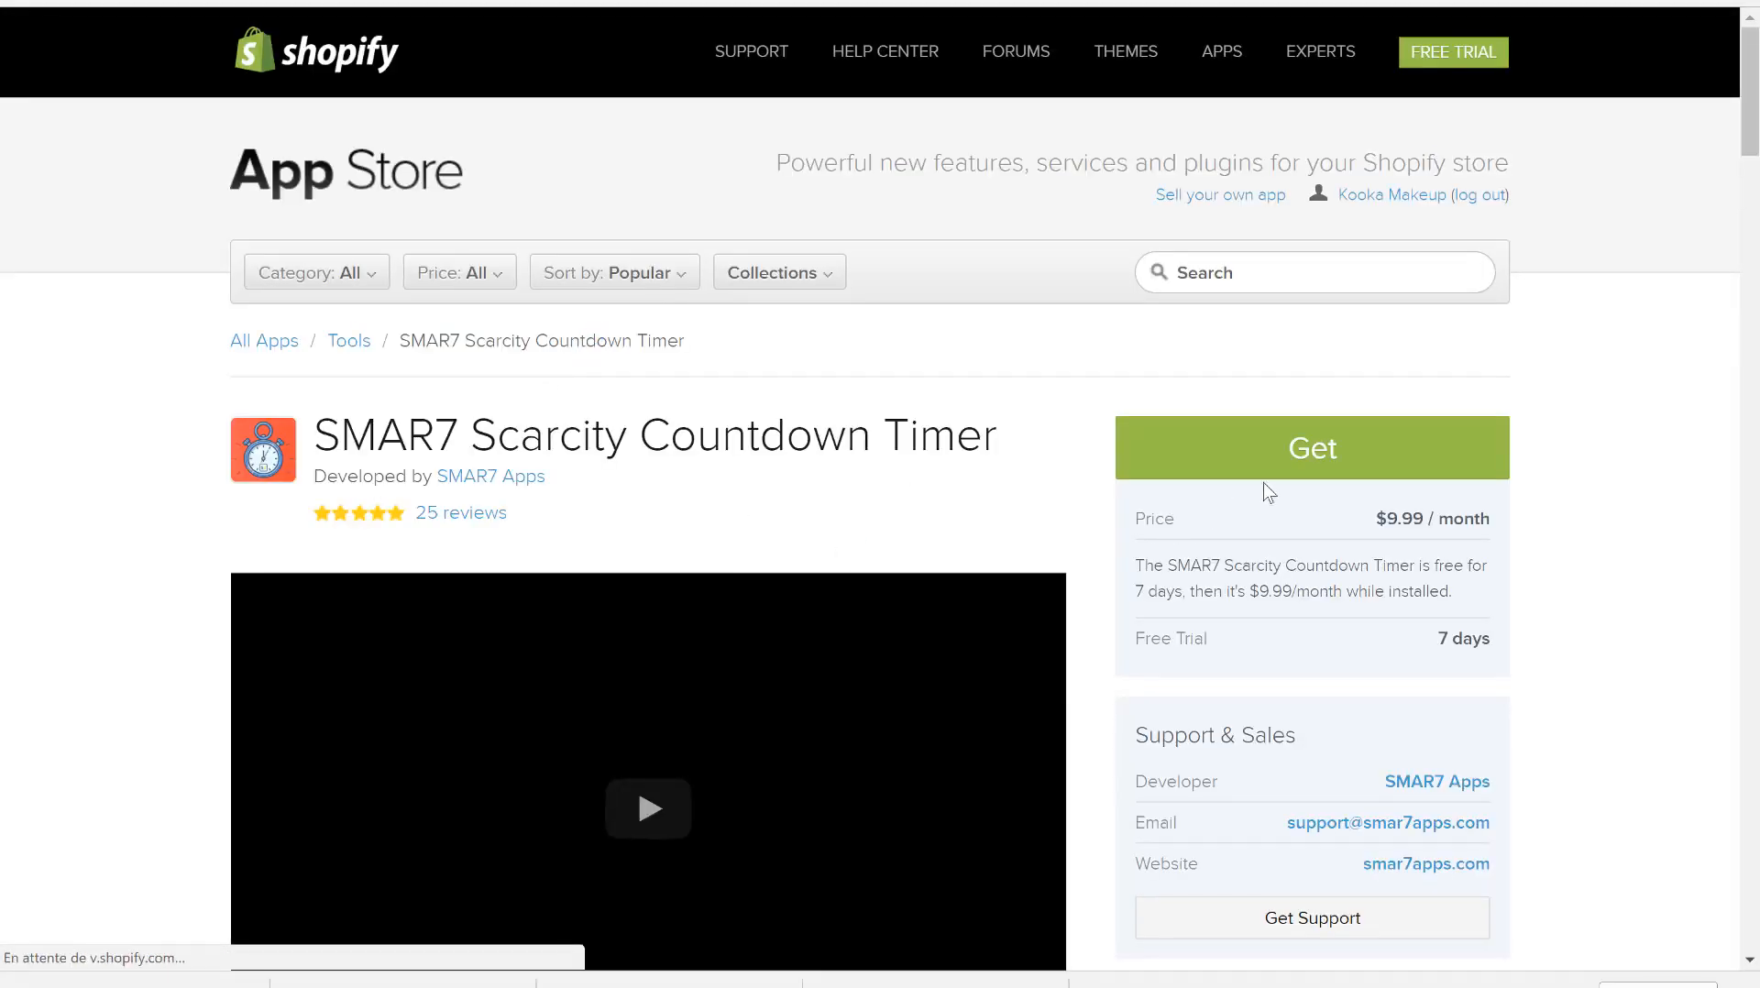
- Add SMAR7 Scarcity Countdown Timer to the store, accepting the $9.99/month charge after a 7-day trial
click(1240, 469)
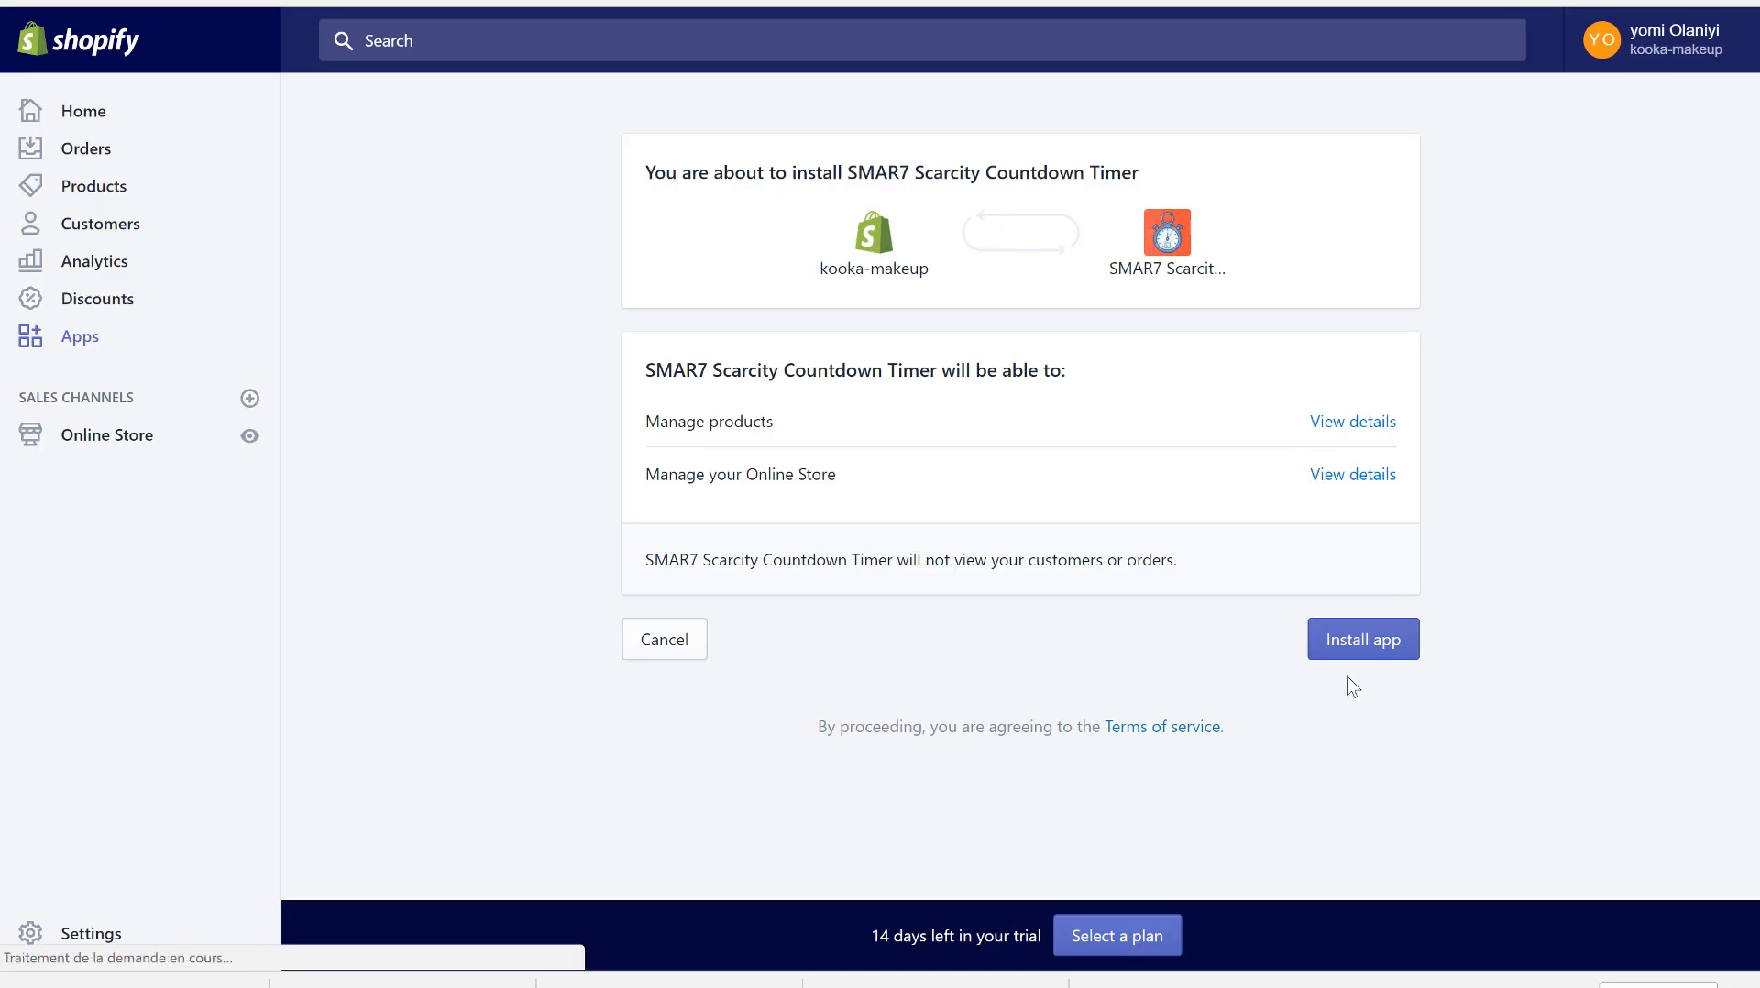
click(1336, 649)
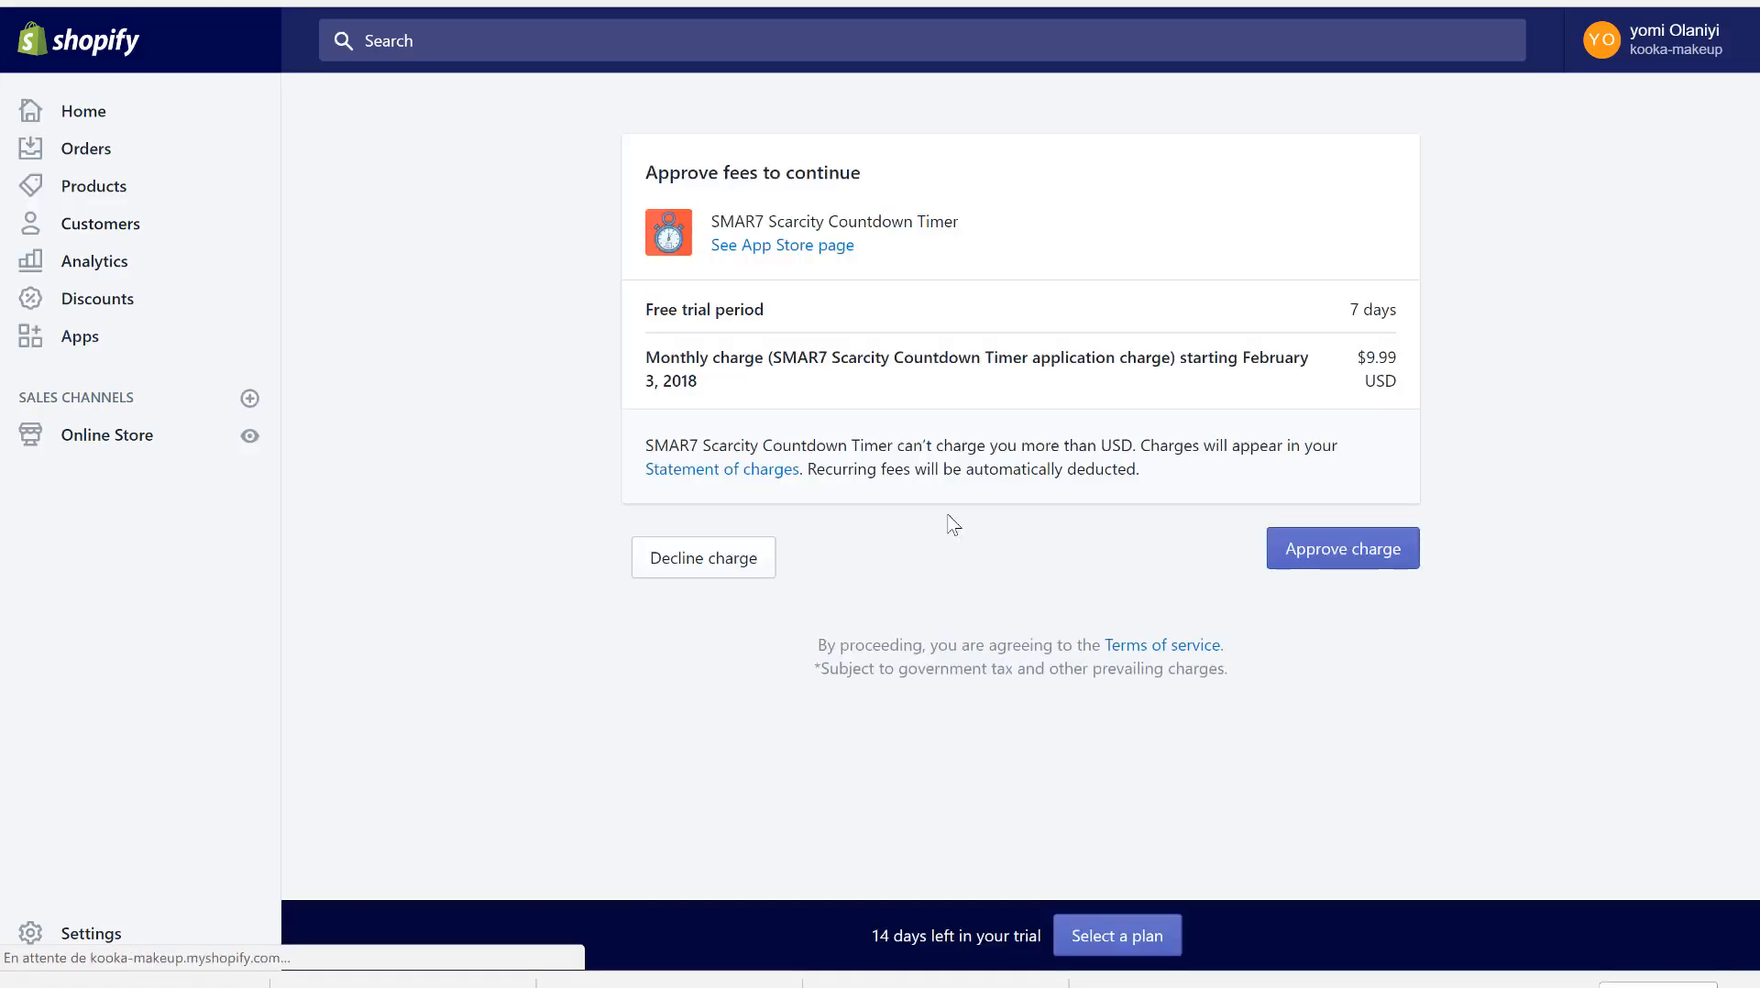
click(1320, 548)
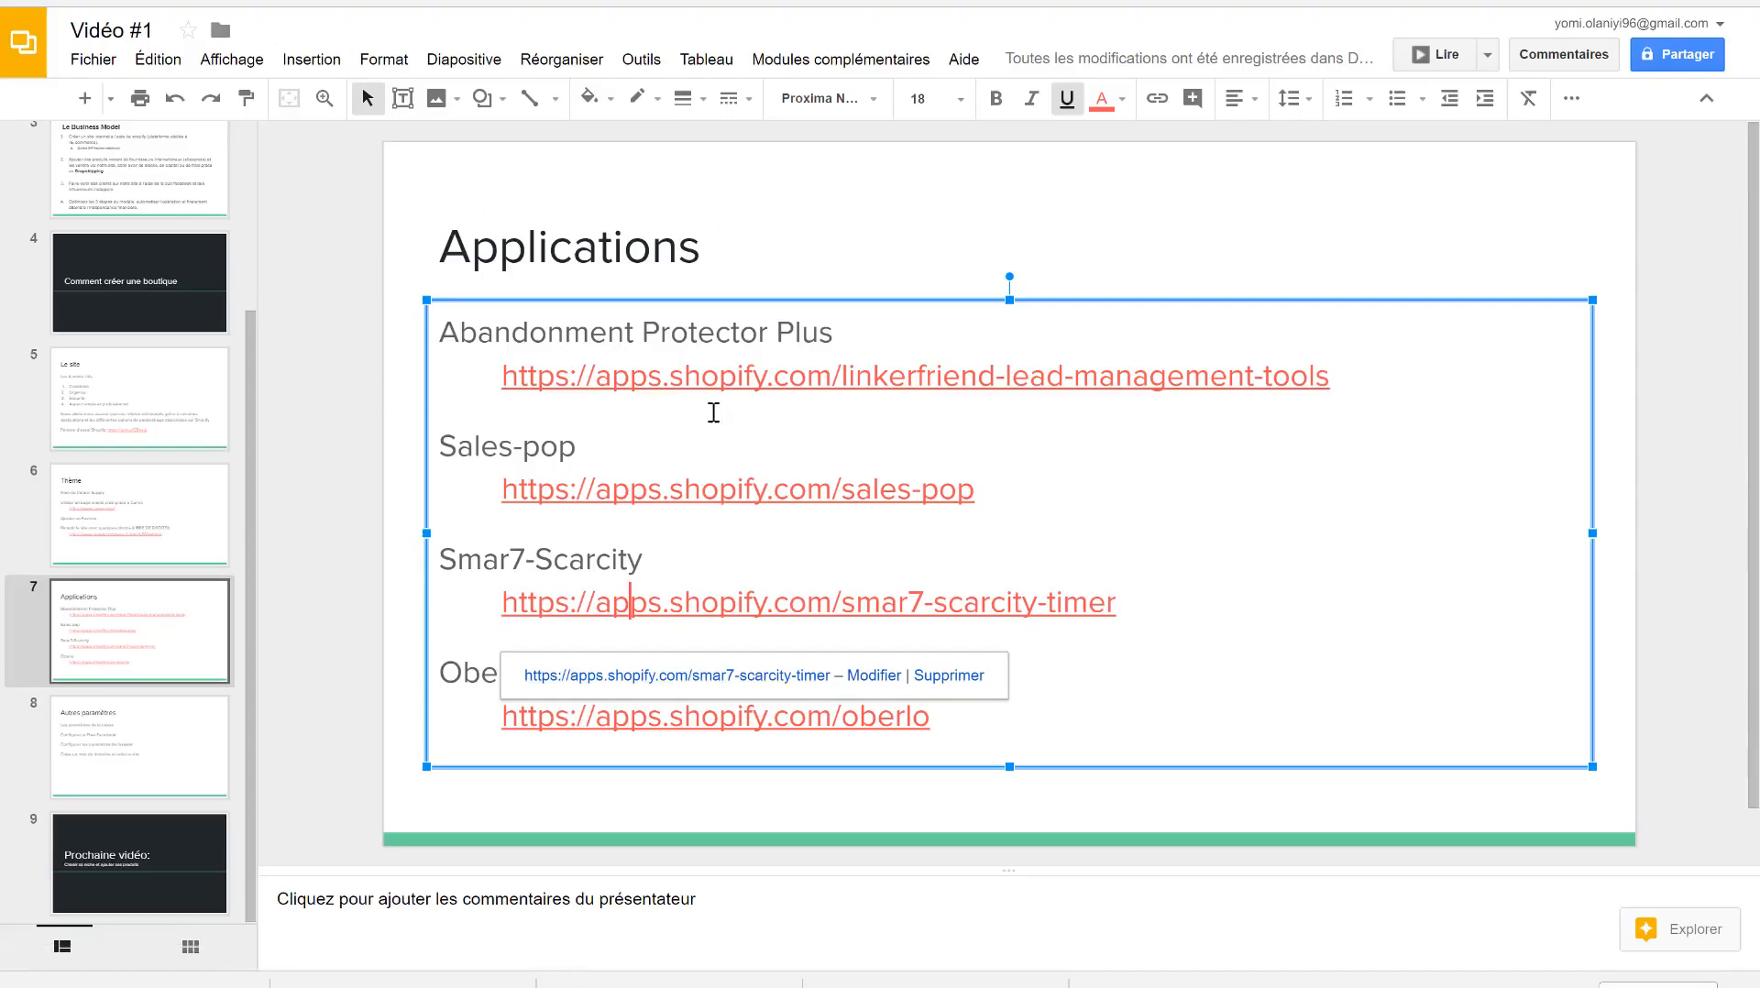
click(1341, 628)
click(817, 780)
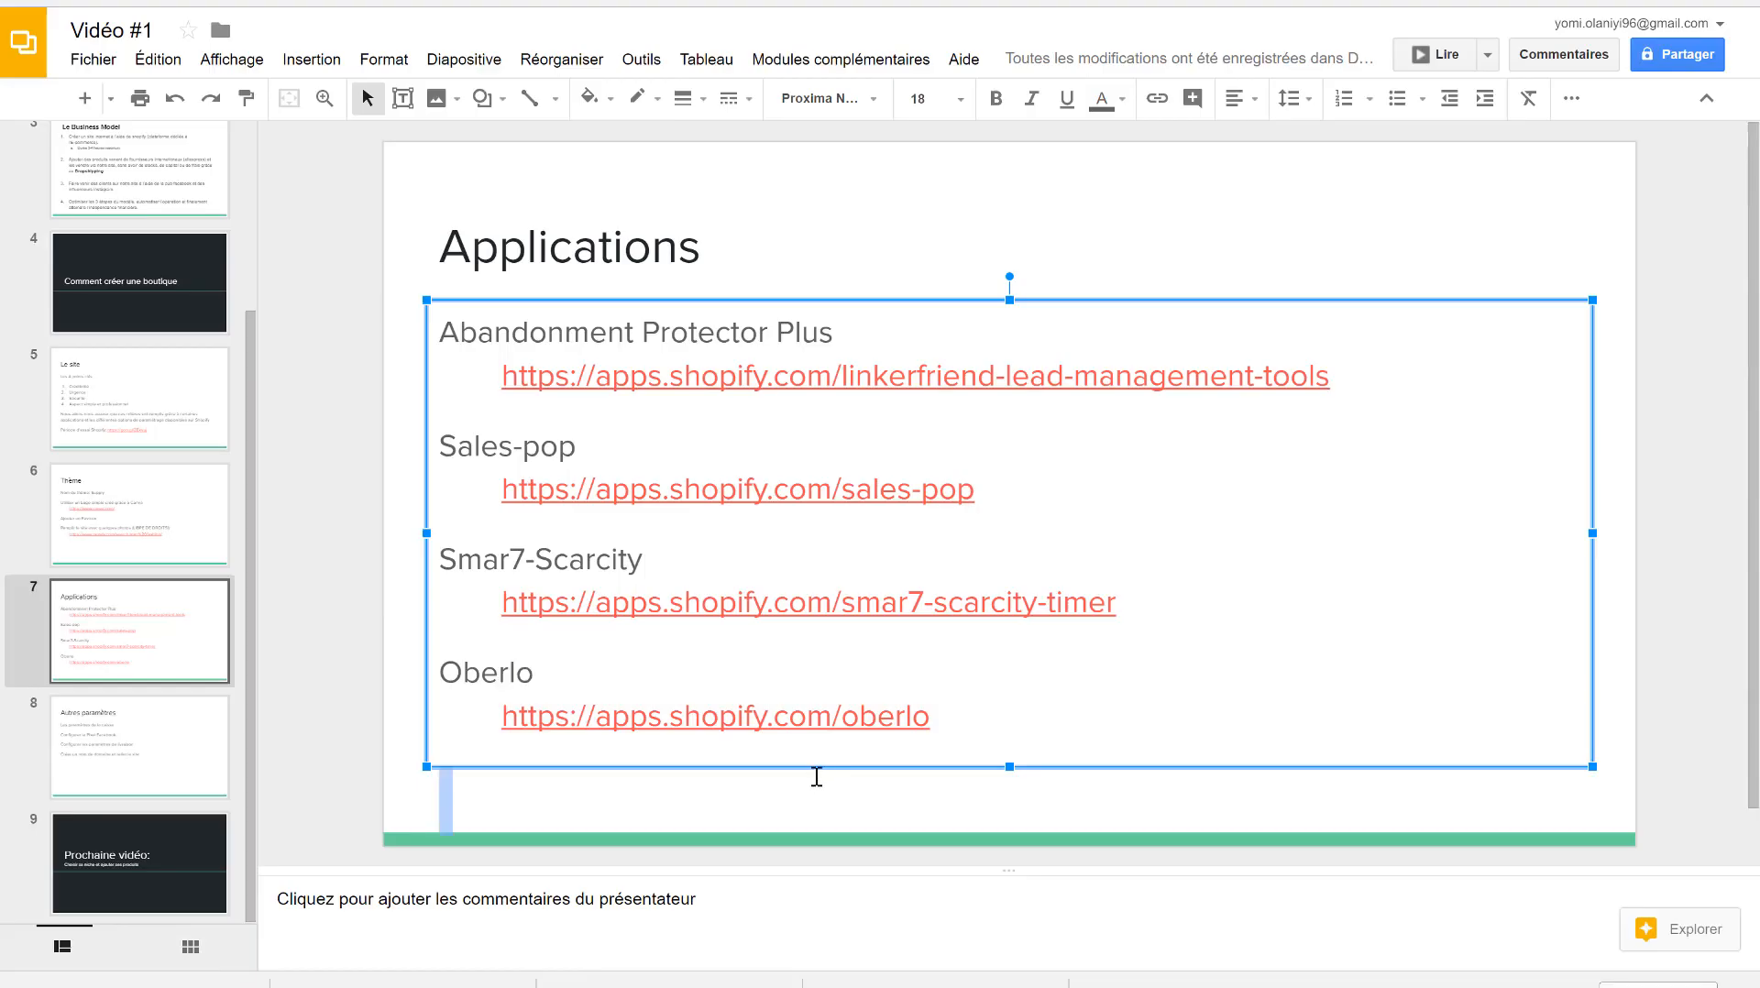
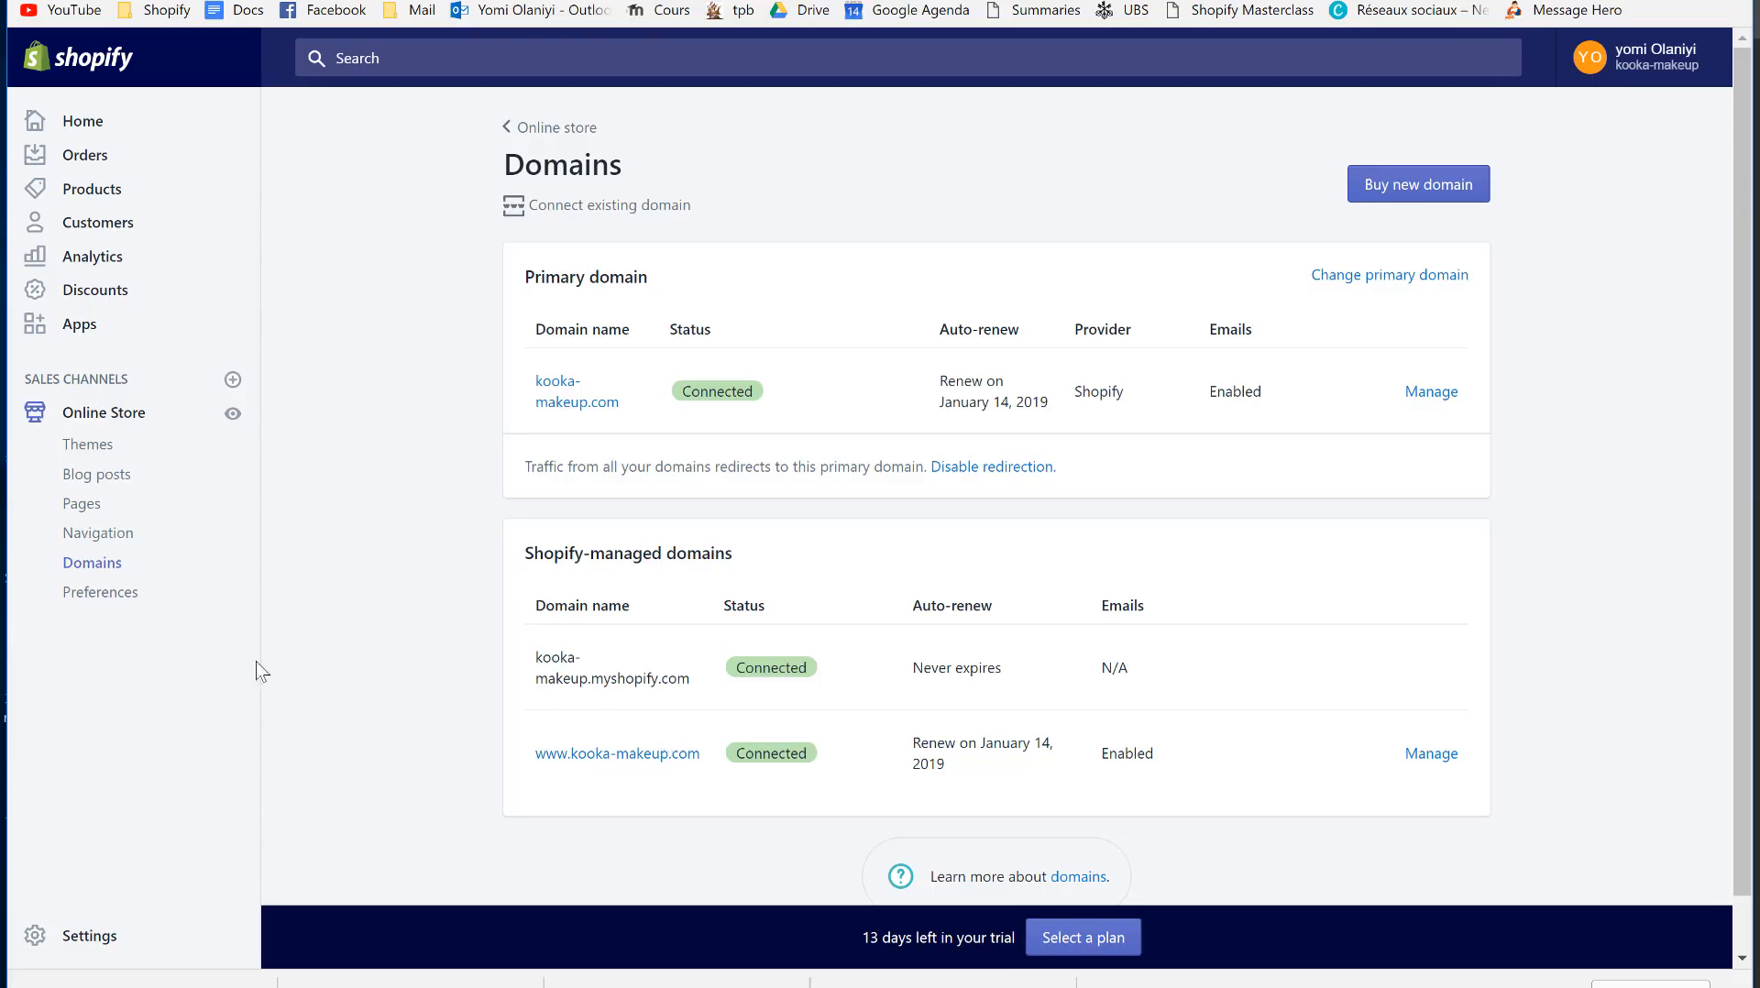
- Leave the Domains page, with kooka-makeup.com as primary domain, for the store Settings
click(75, 946)
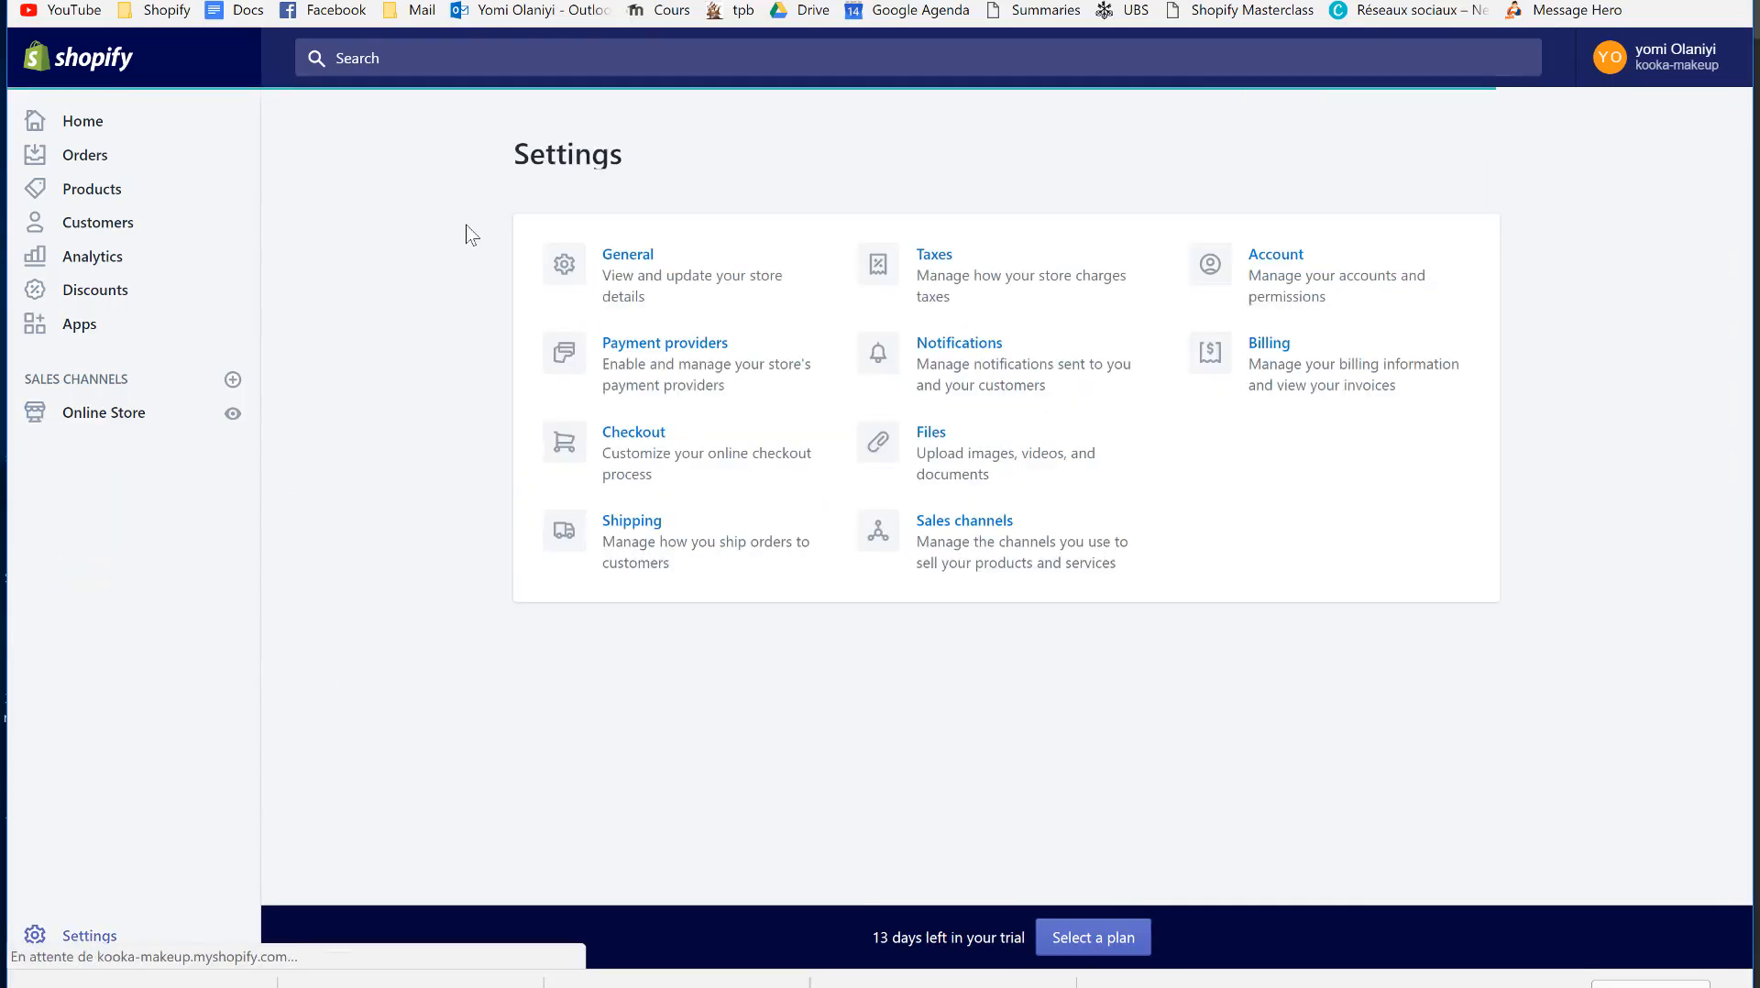
- Open Checkout settings and scroll down to the refund, privacy and terms of service statements
click(658, 449)
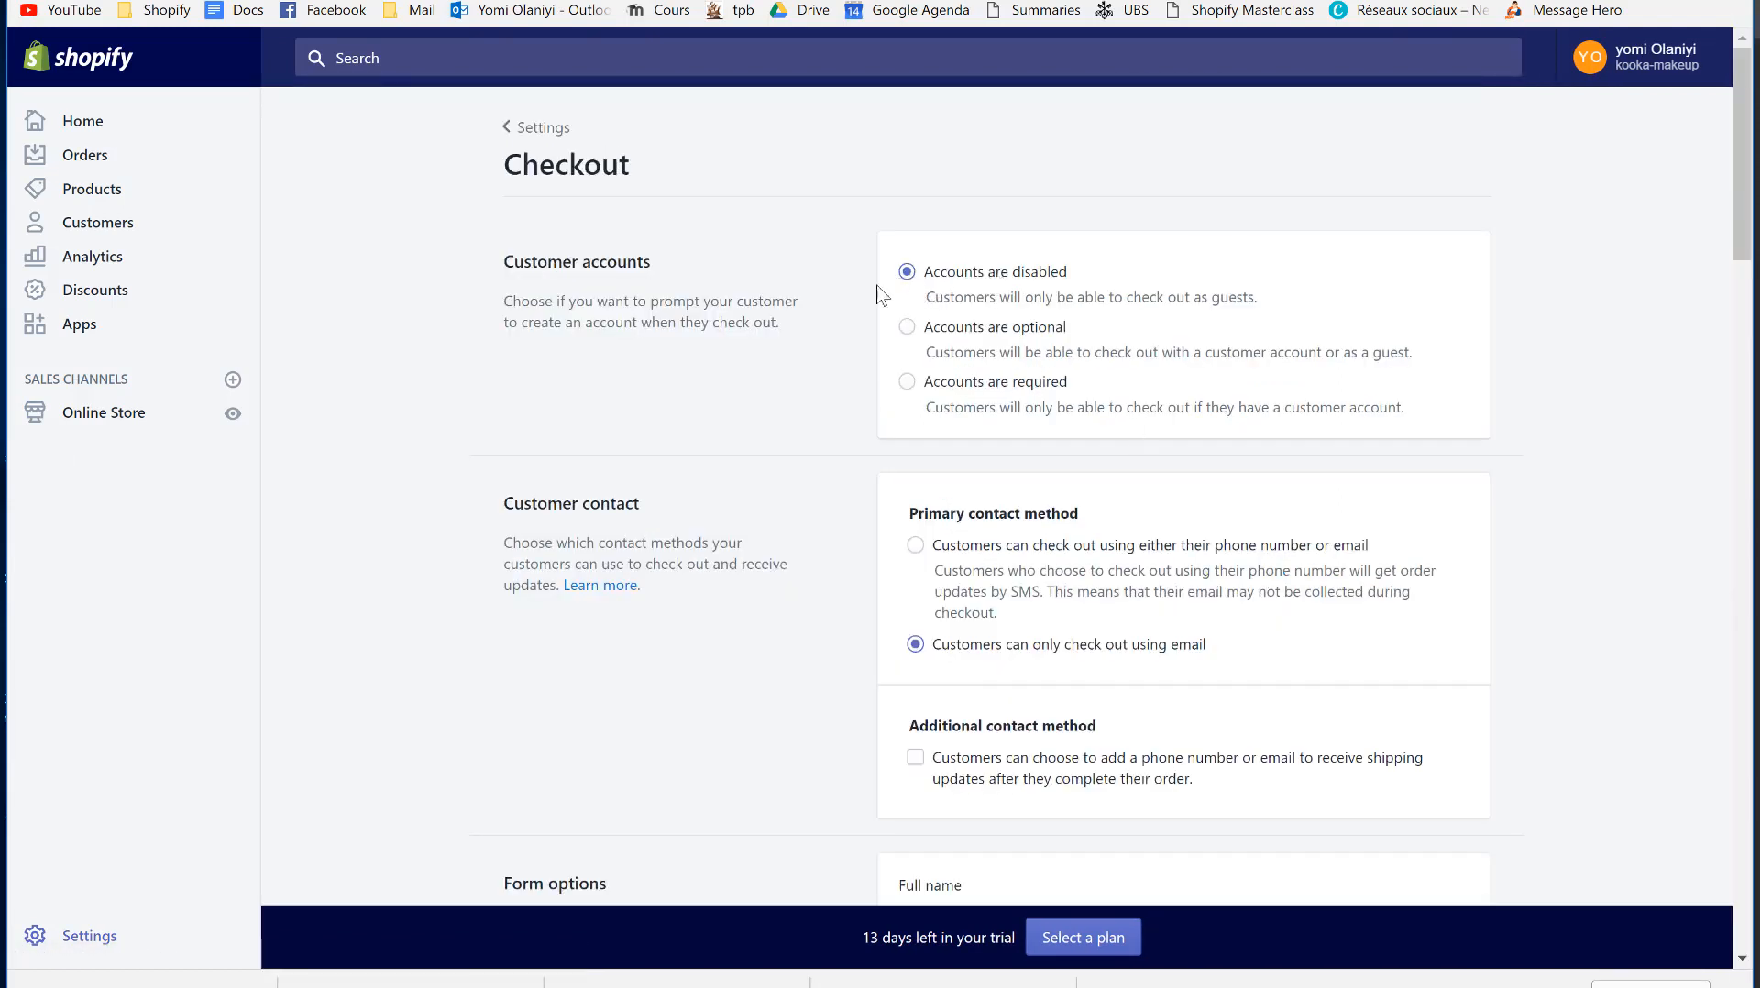
scroll(970, 472, down, 2)
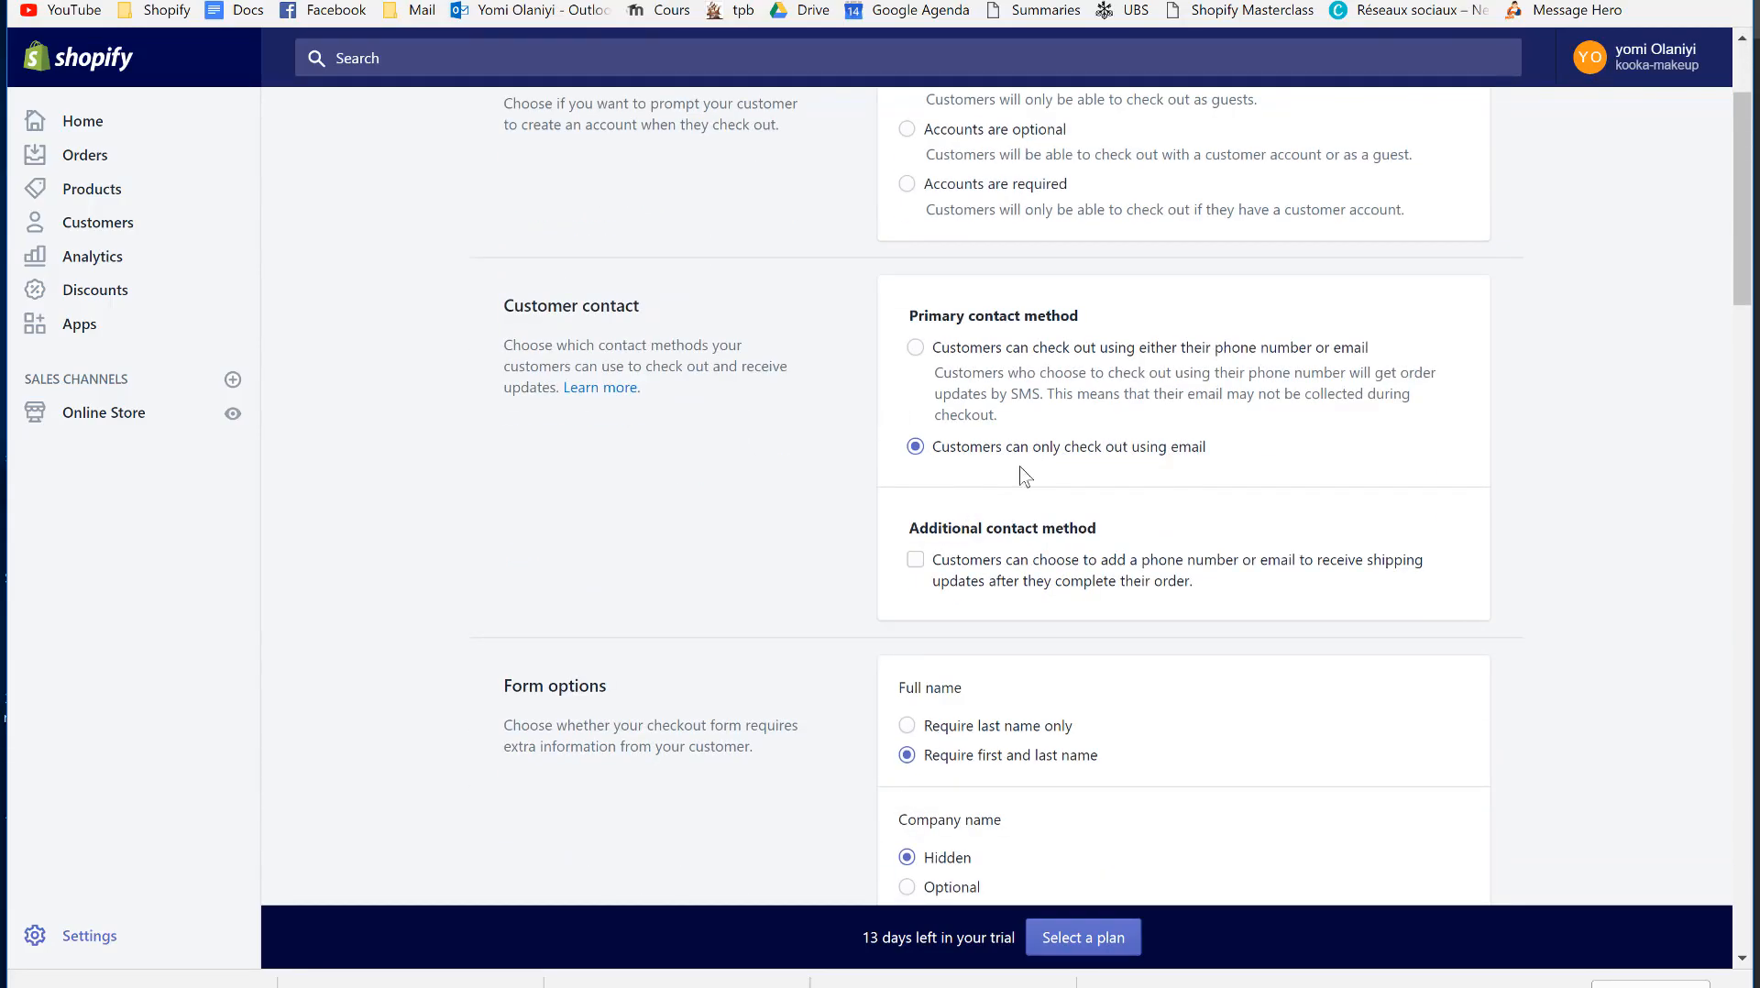
scroll(961, 585, down, 3)
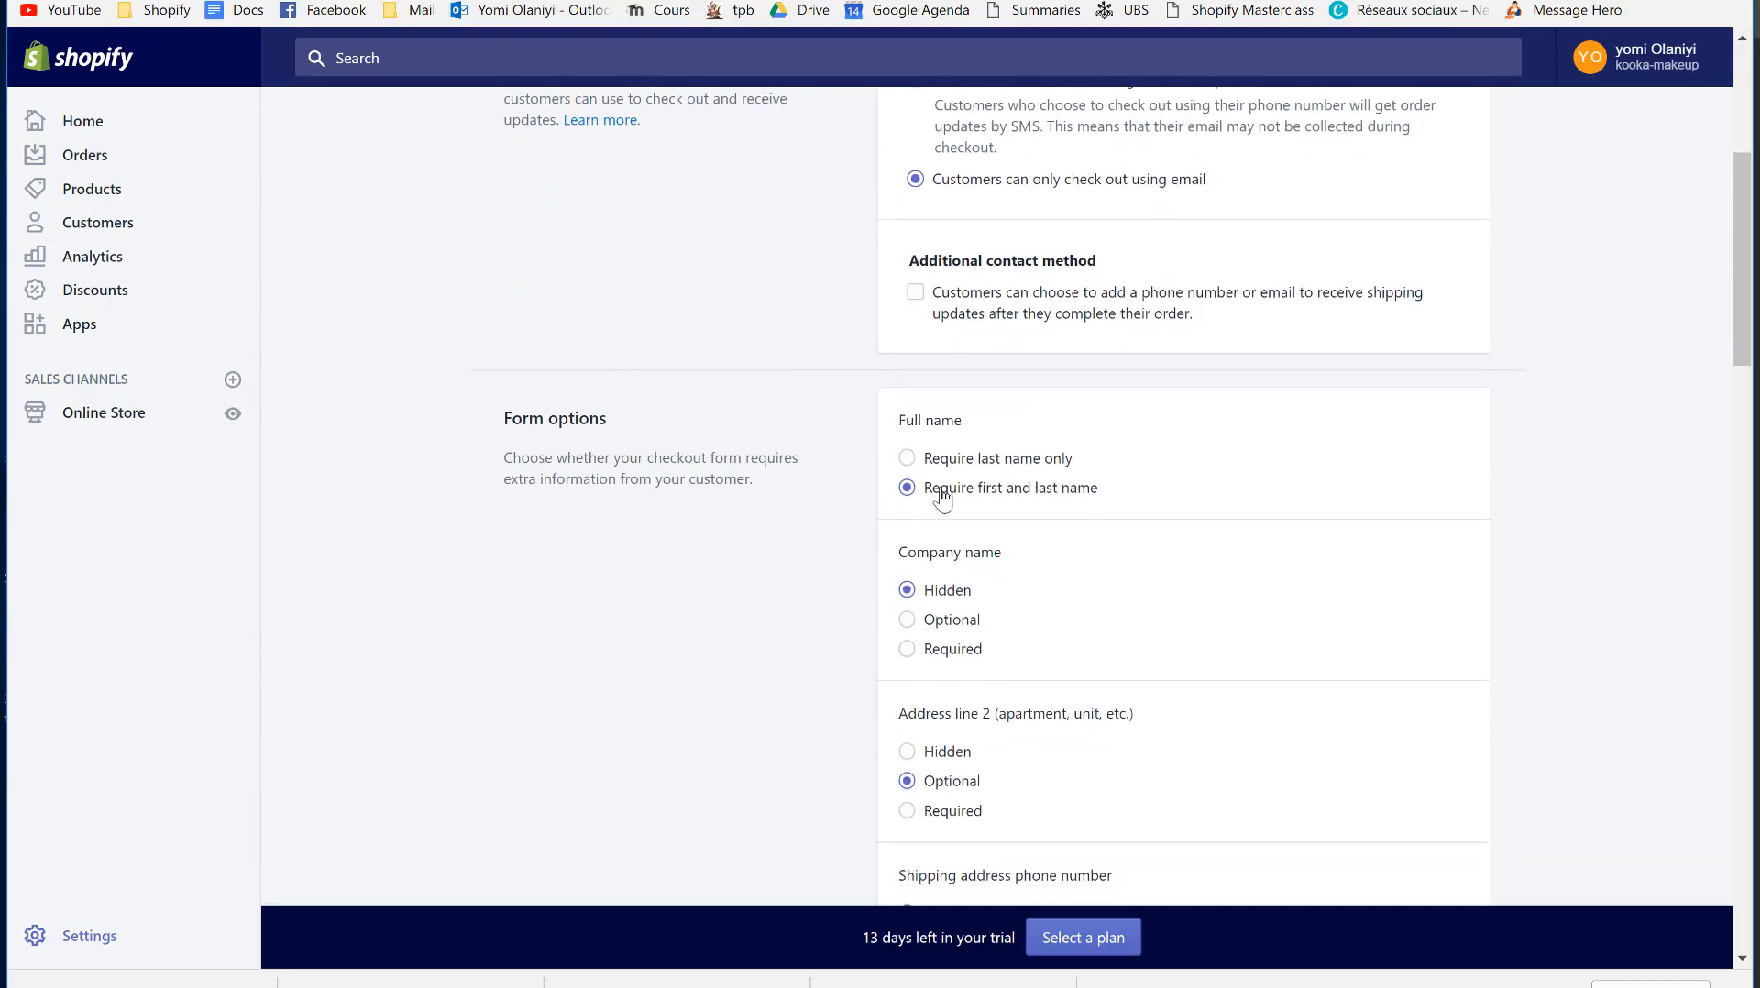
scroll(1078, 559, down, 8)
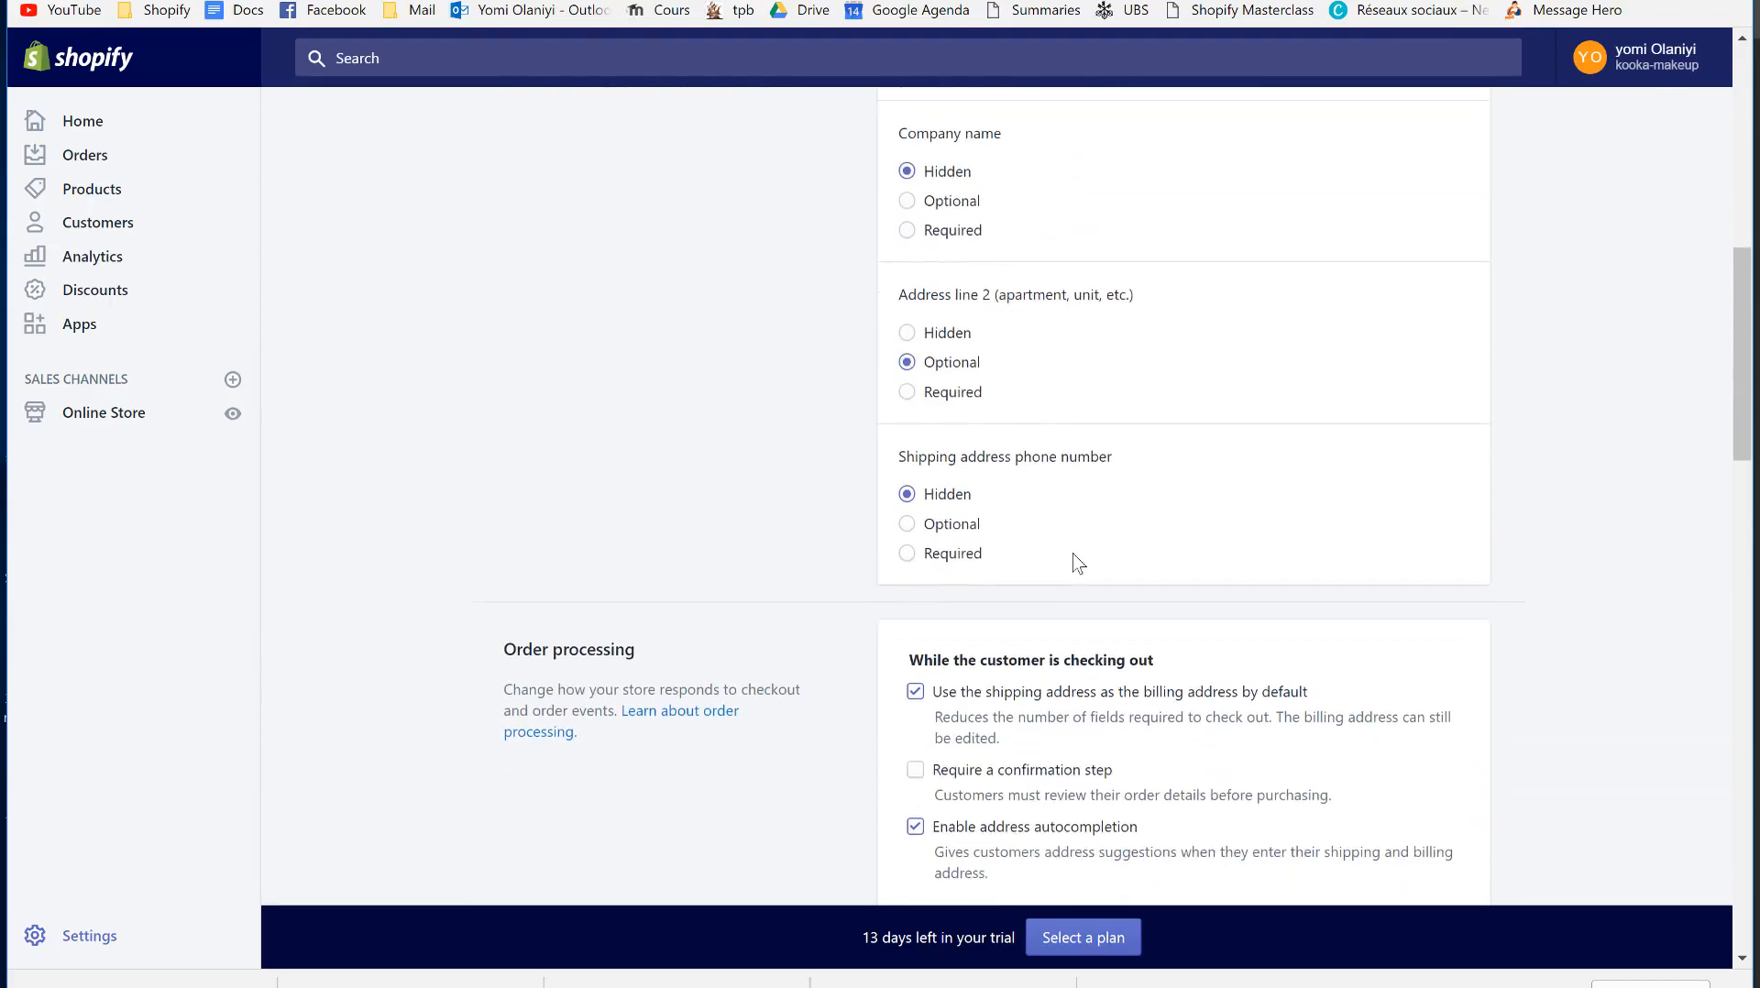
scroll(1075, 554, down, 1)
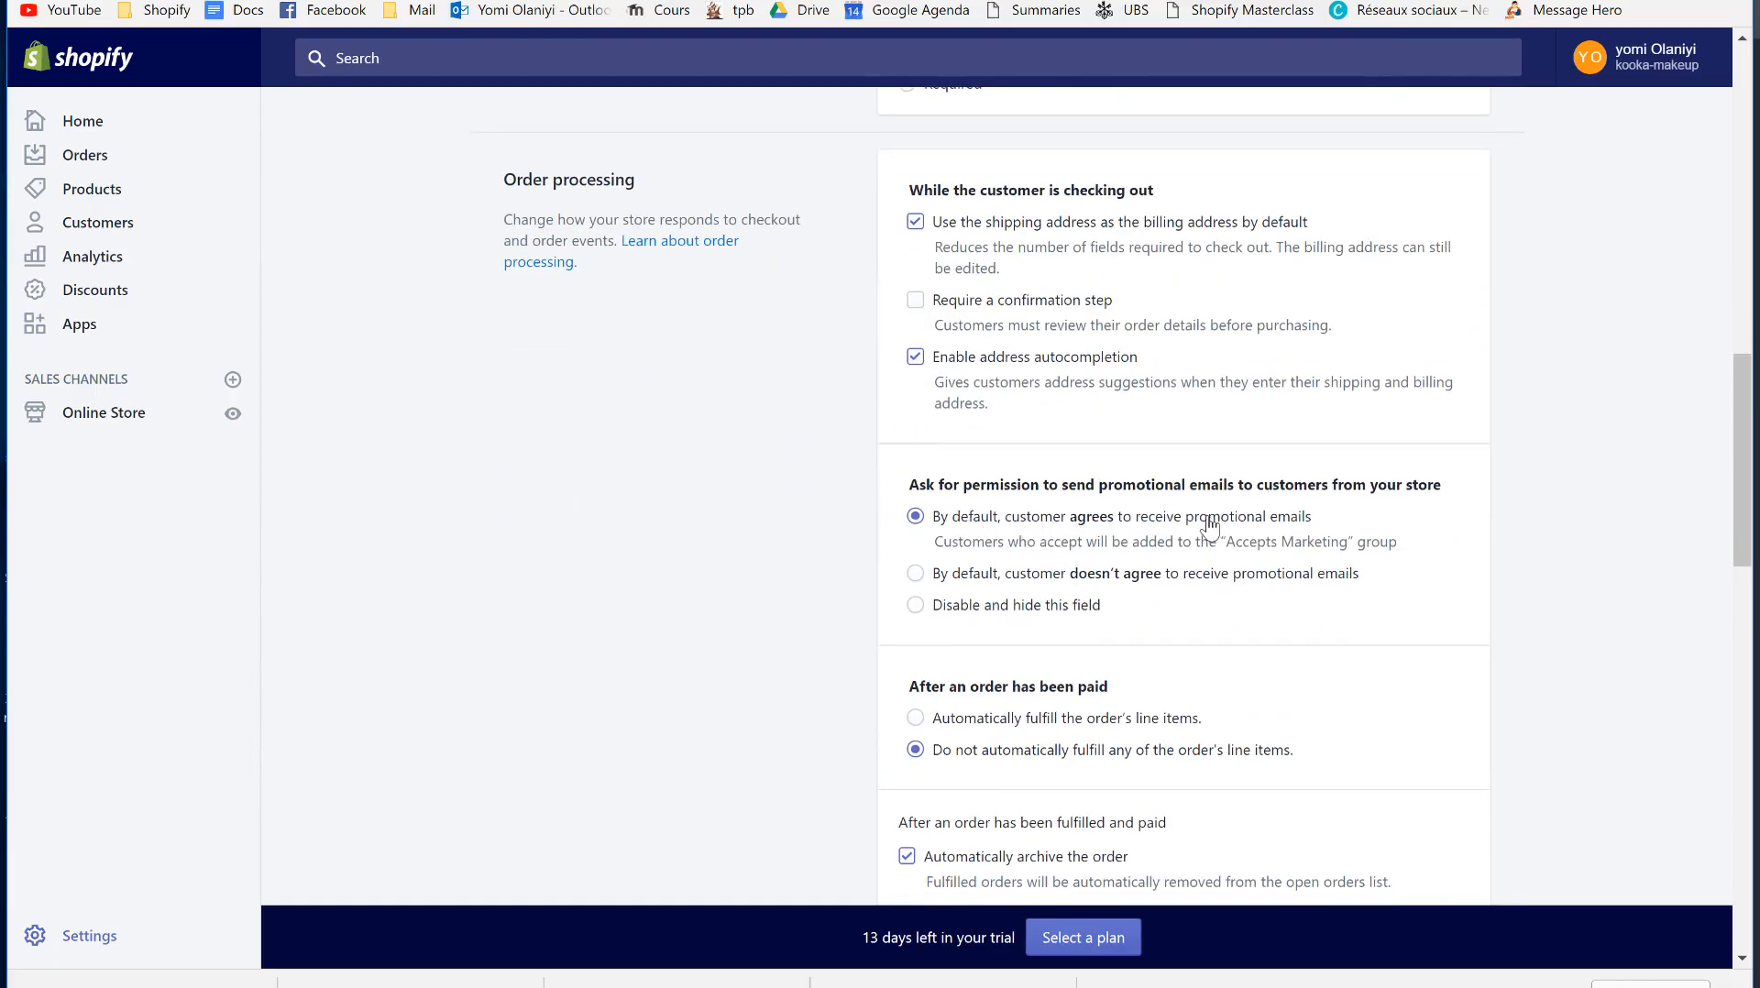
scroll(1187, 591, down, 13)
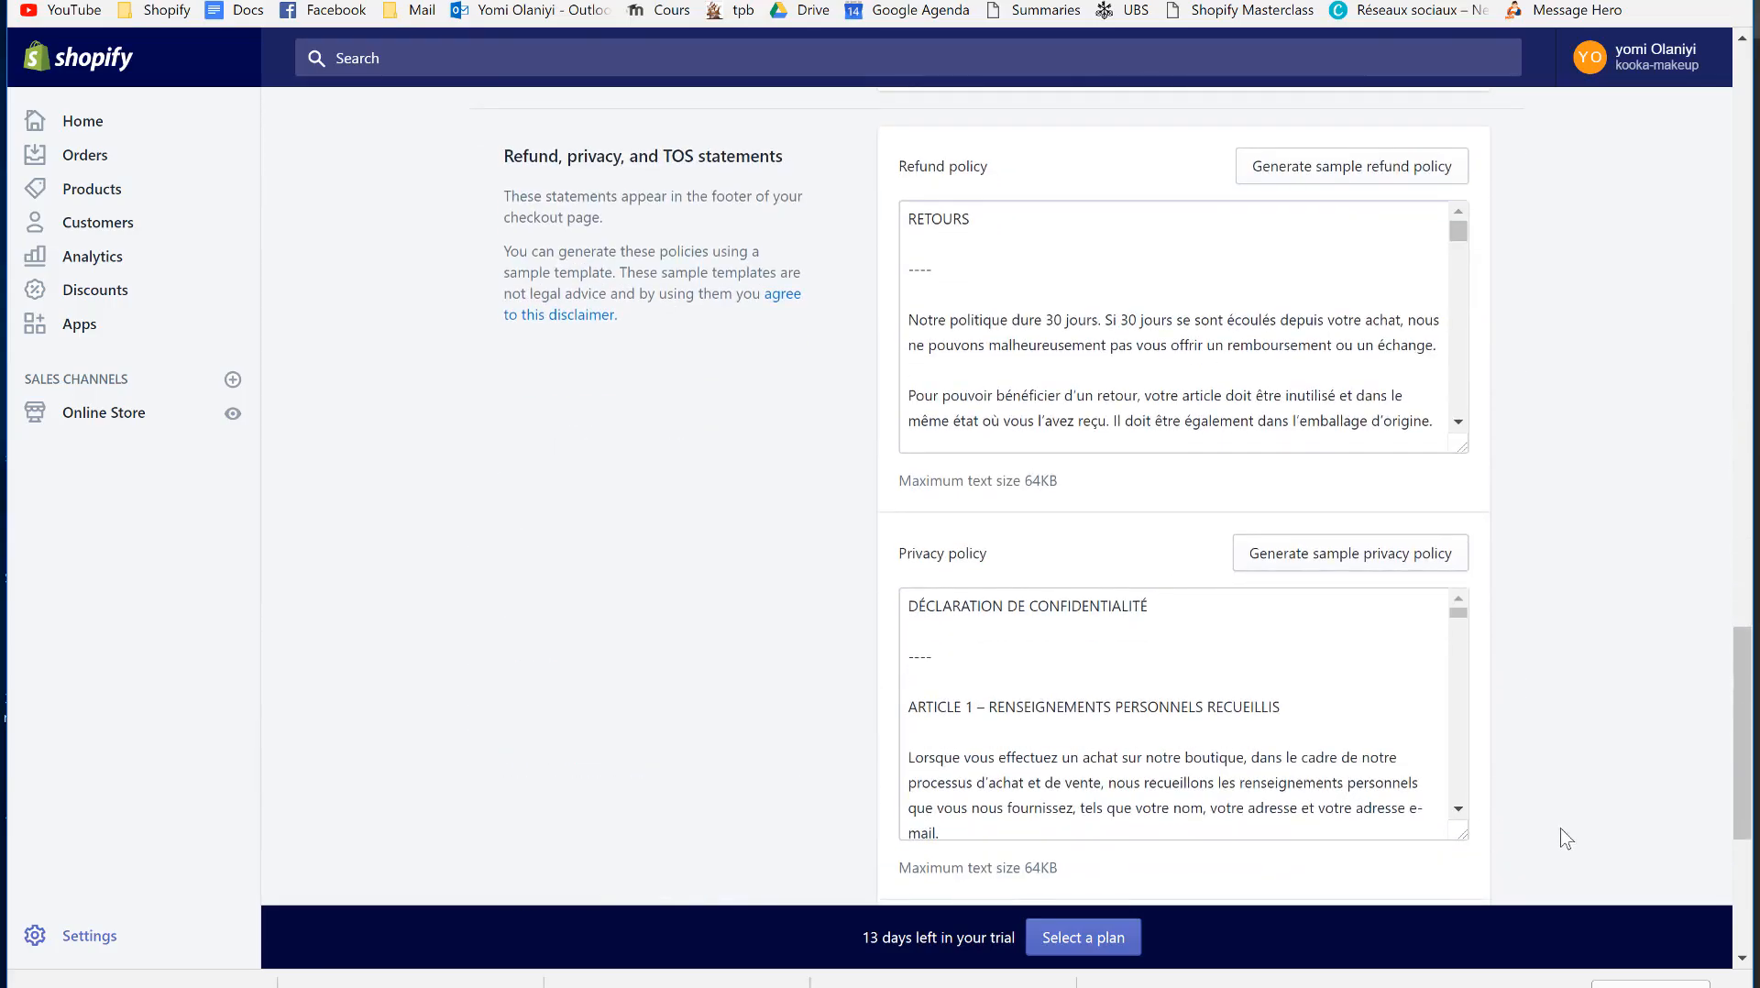
scroll(1559, 835, up, 2)
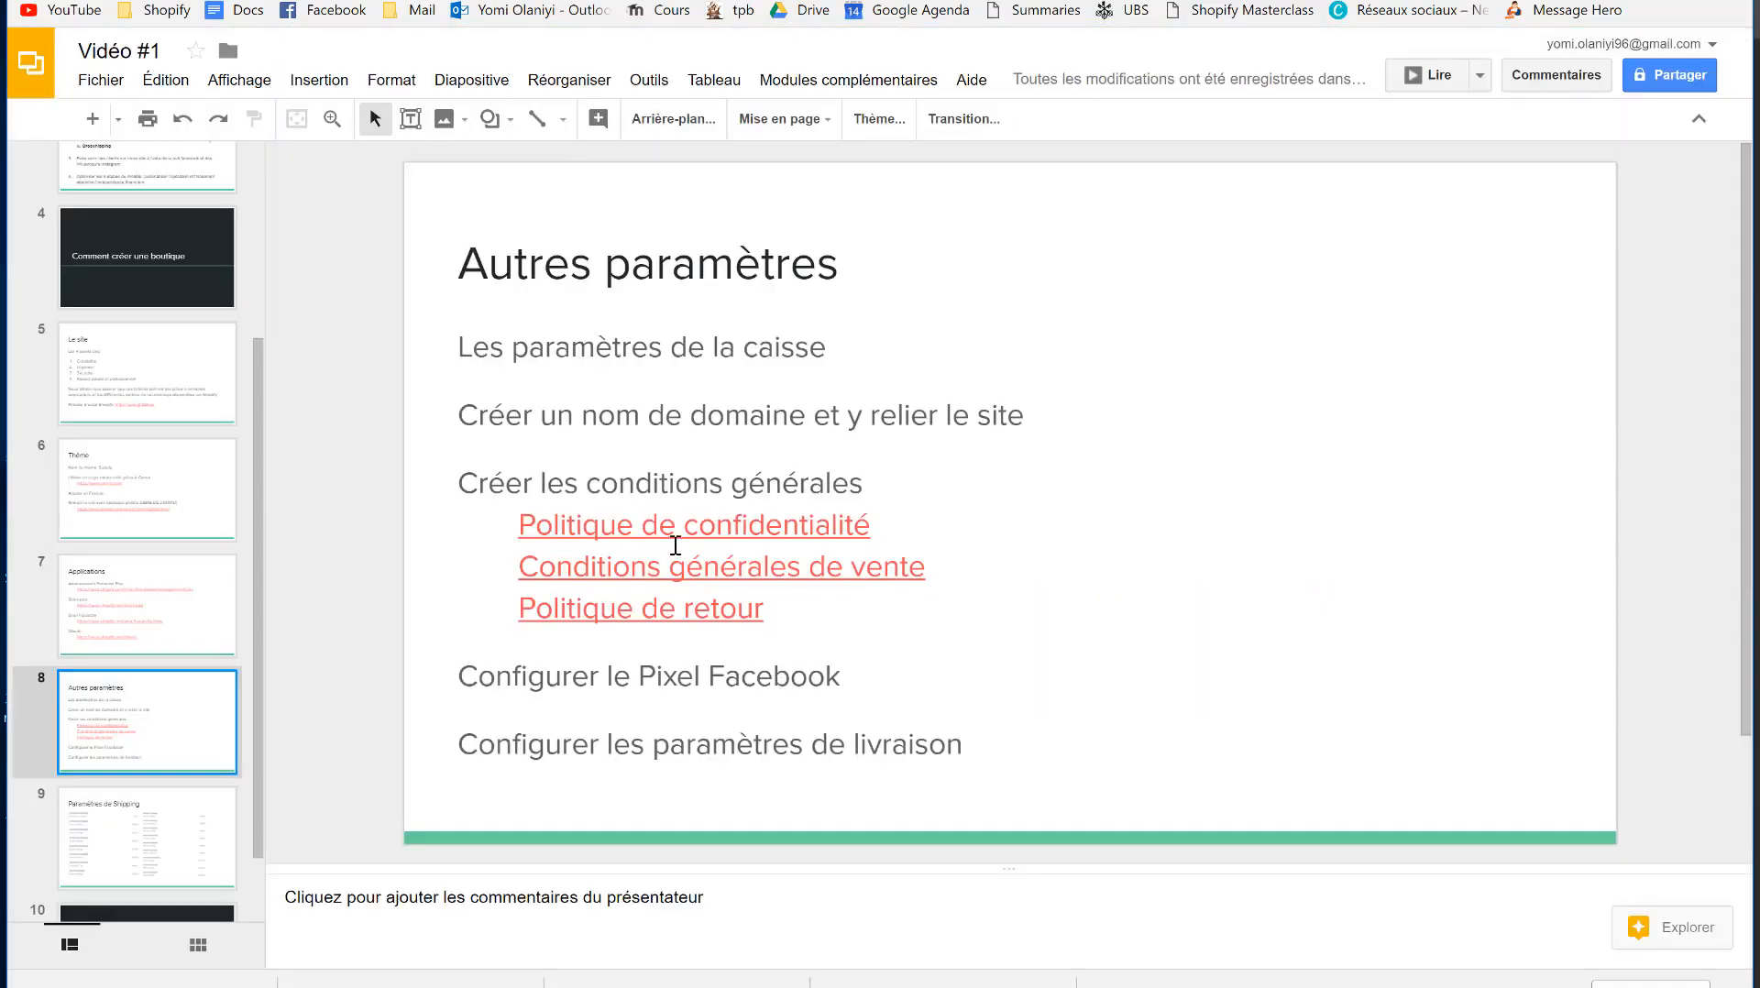
- Follow the 'Politique de confidentialité' link on slide 8 to Shopify's privacy policy generator
click(672, 531)
click(831, 484)
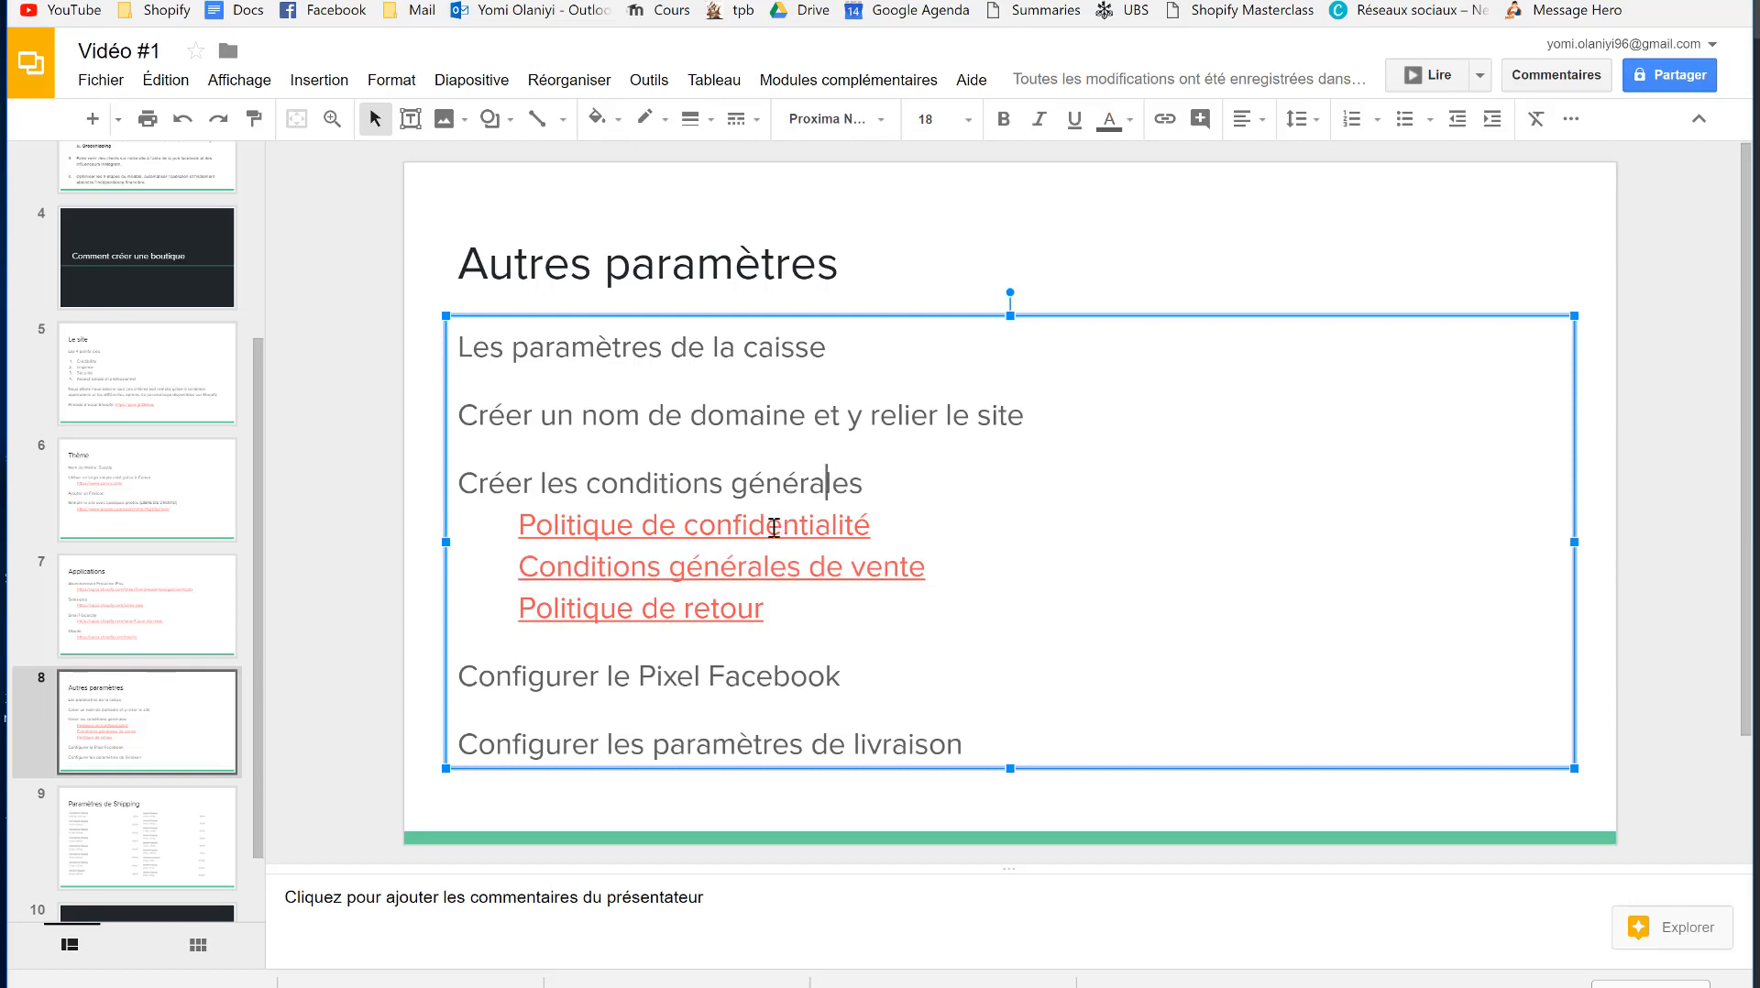
click(775, 528)
click(770, 569)
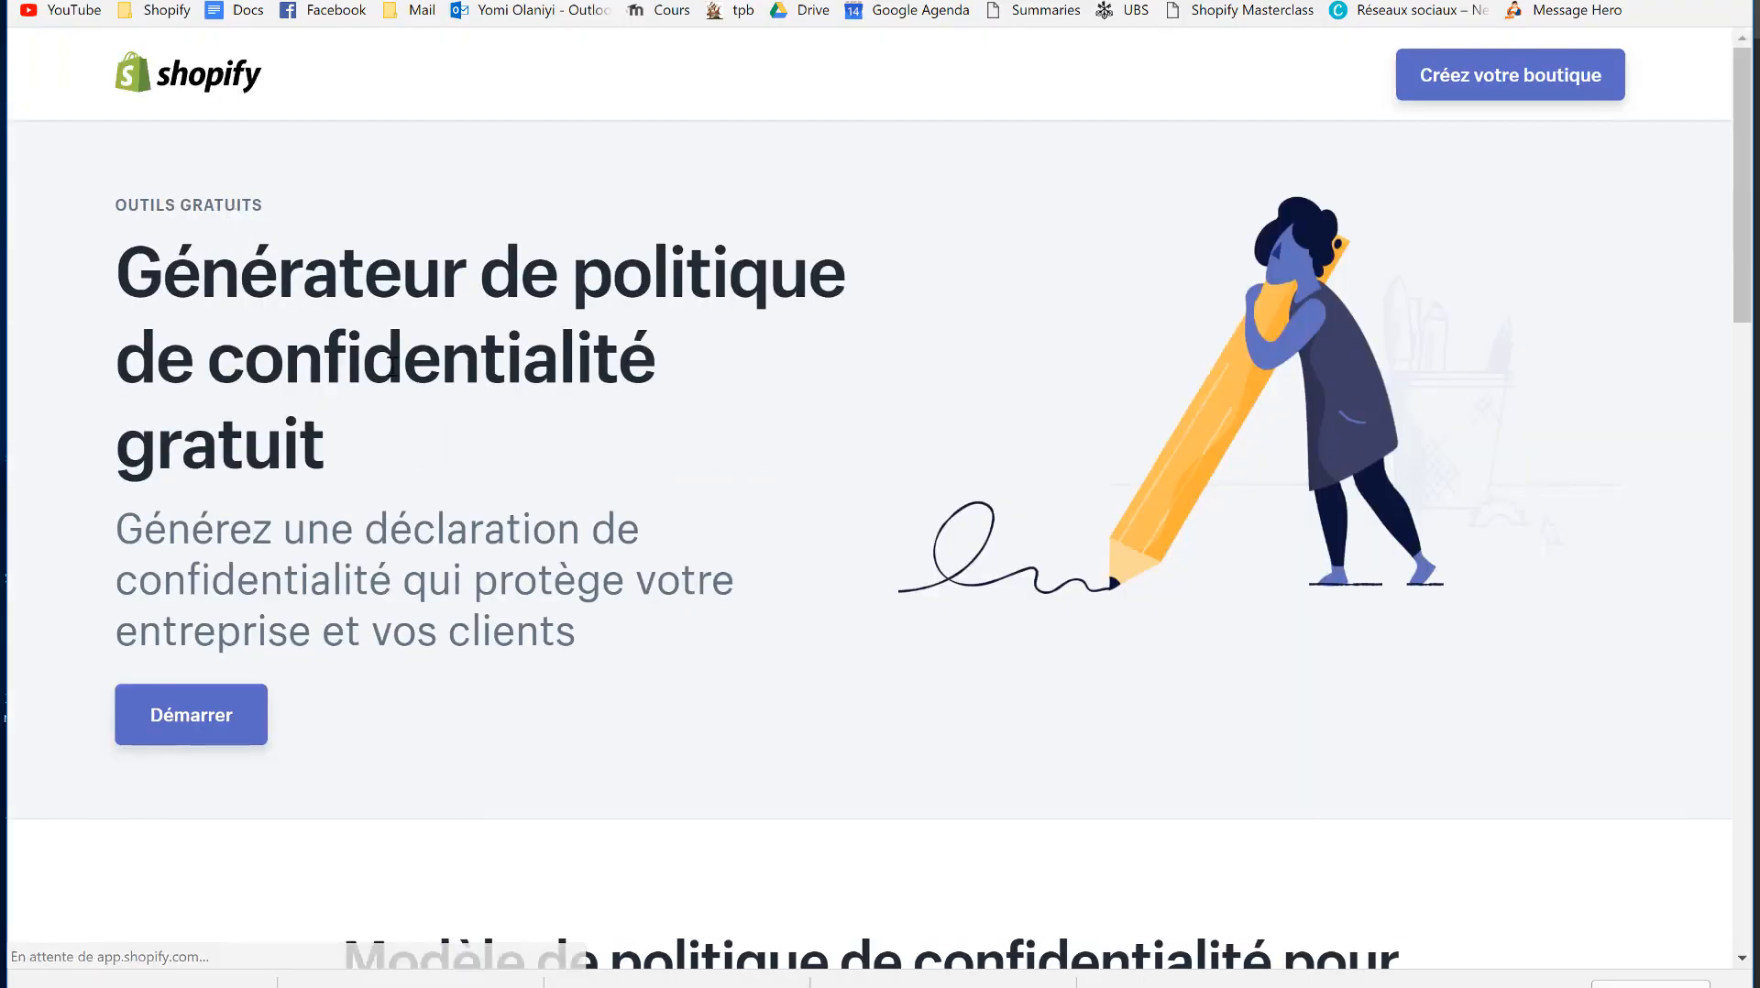
- Skip the Shopify trial option and enter the store's contact e-mail in the generator form
scroll(389, 373, down, 10)
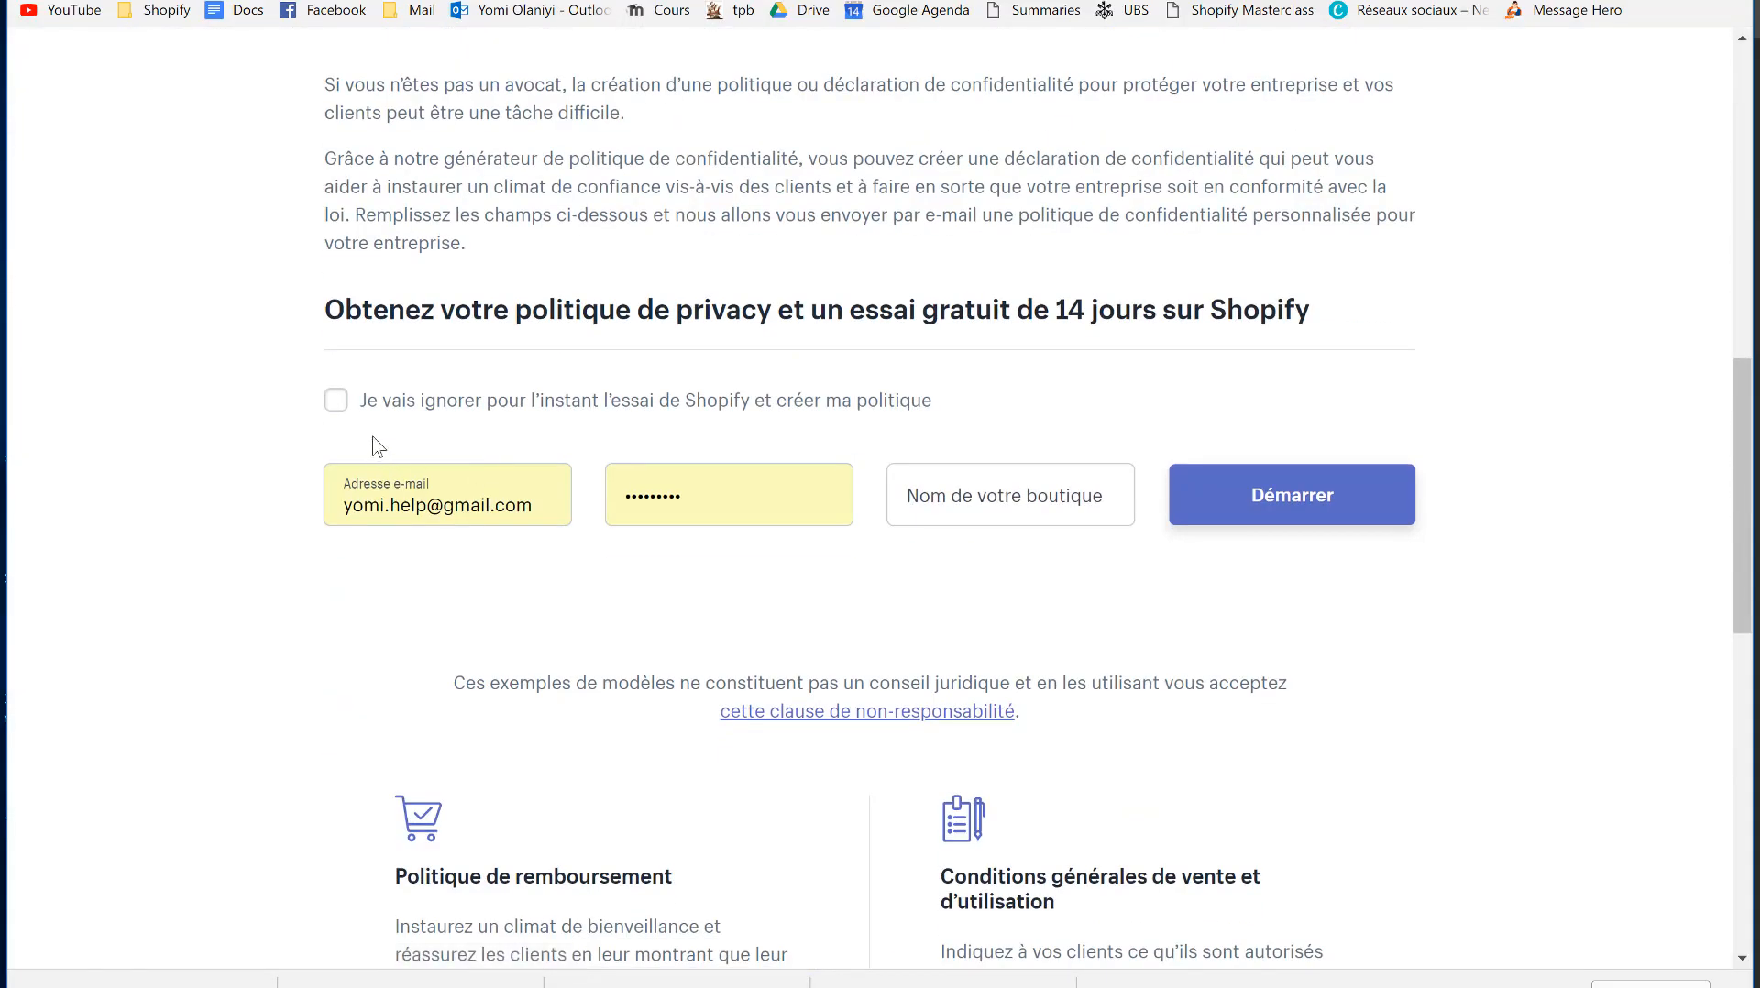
click(379, 411)
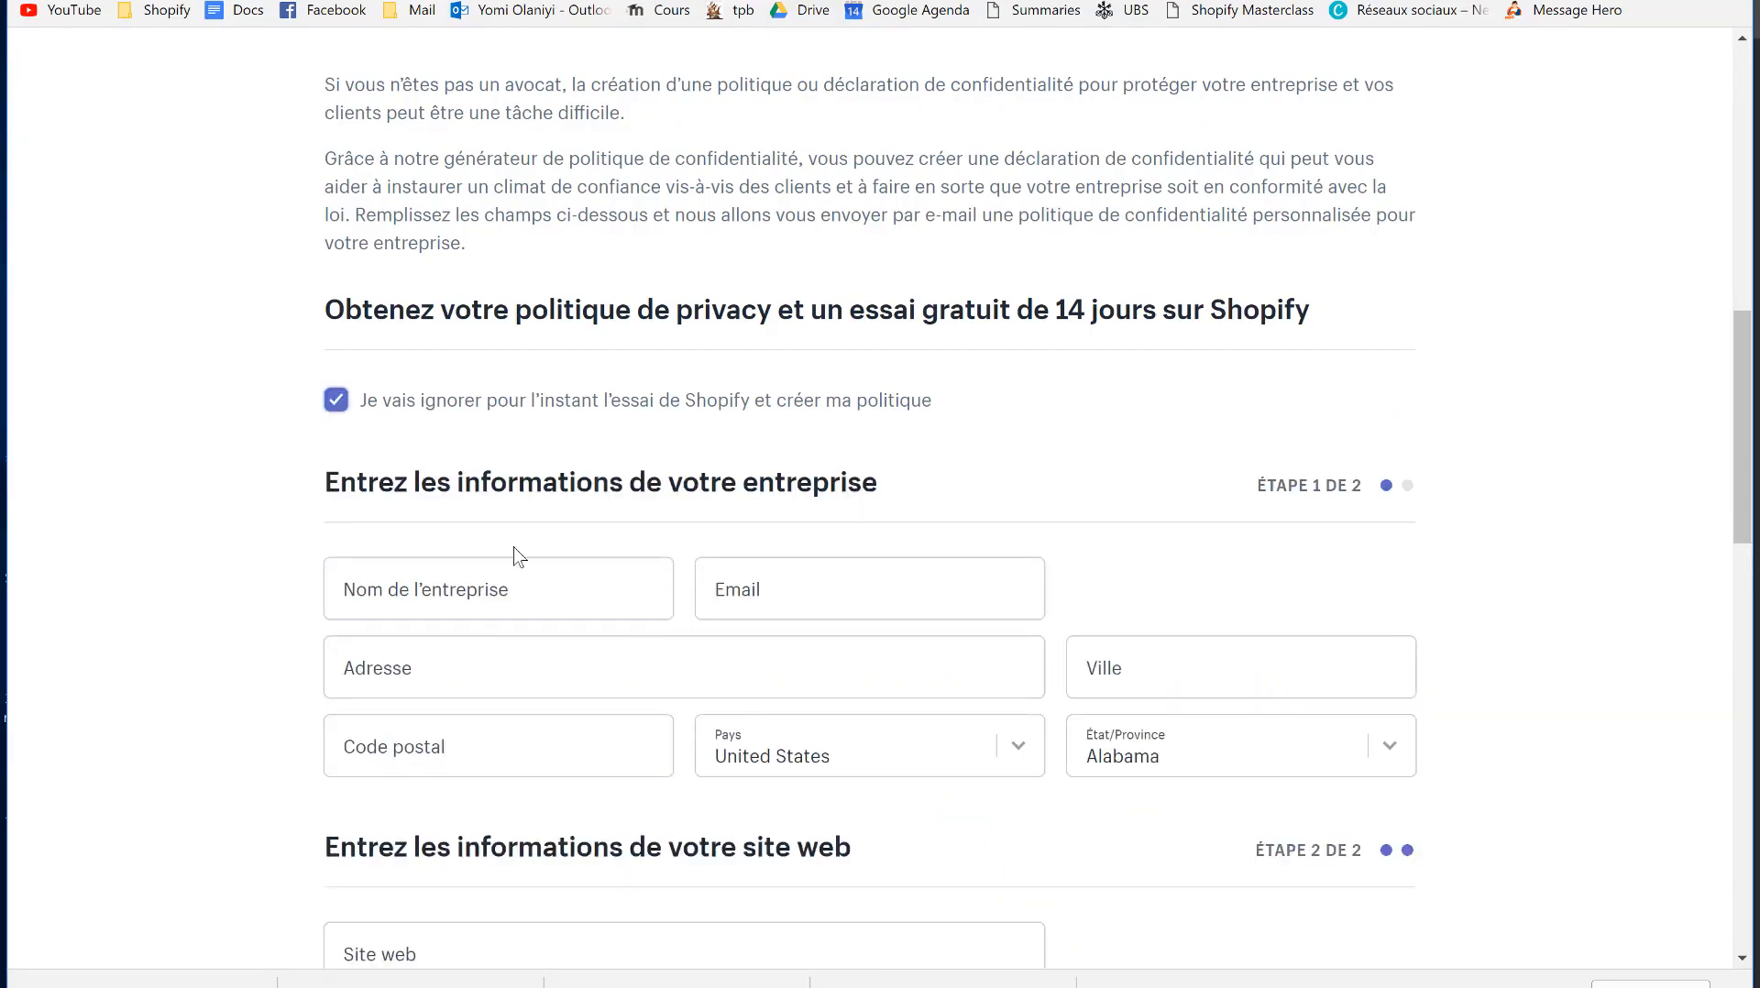
click(801, 587)
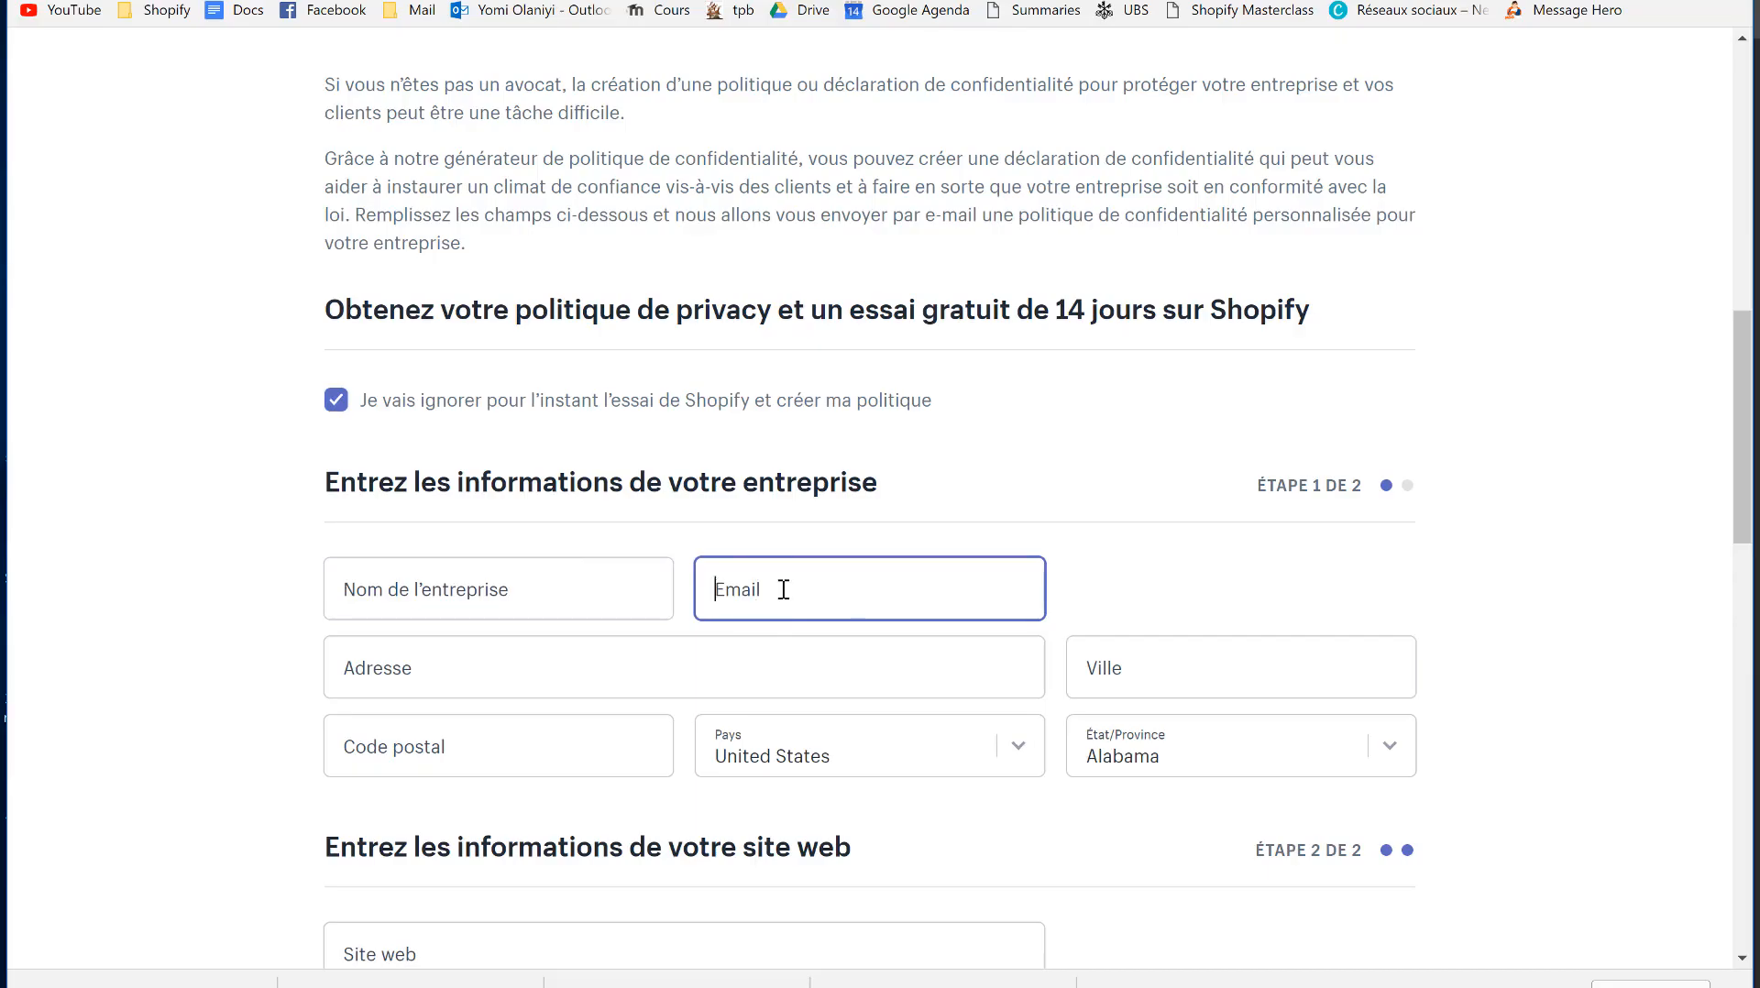
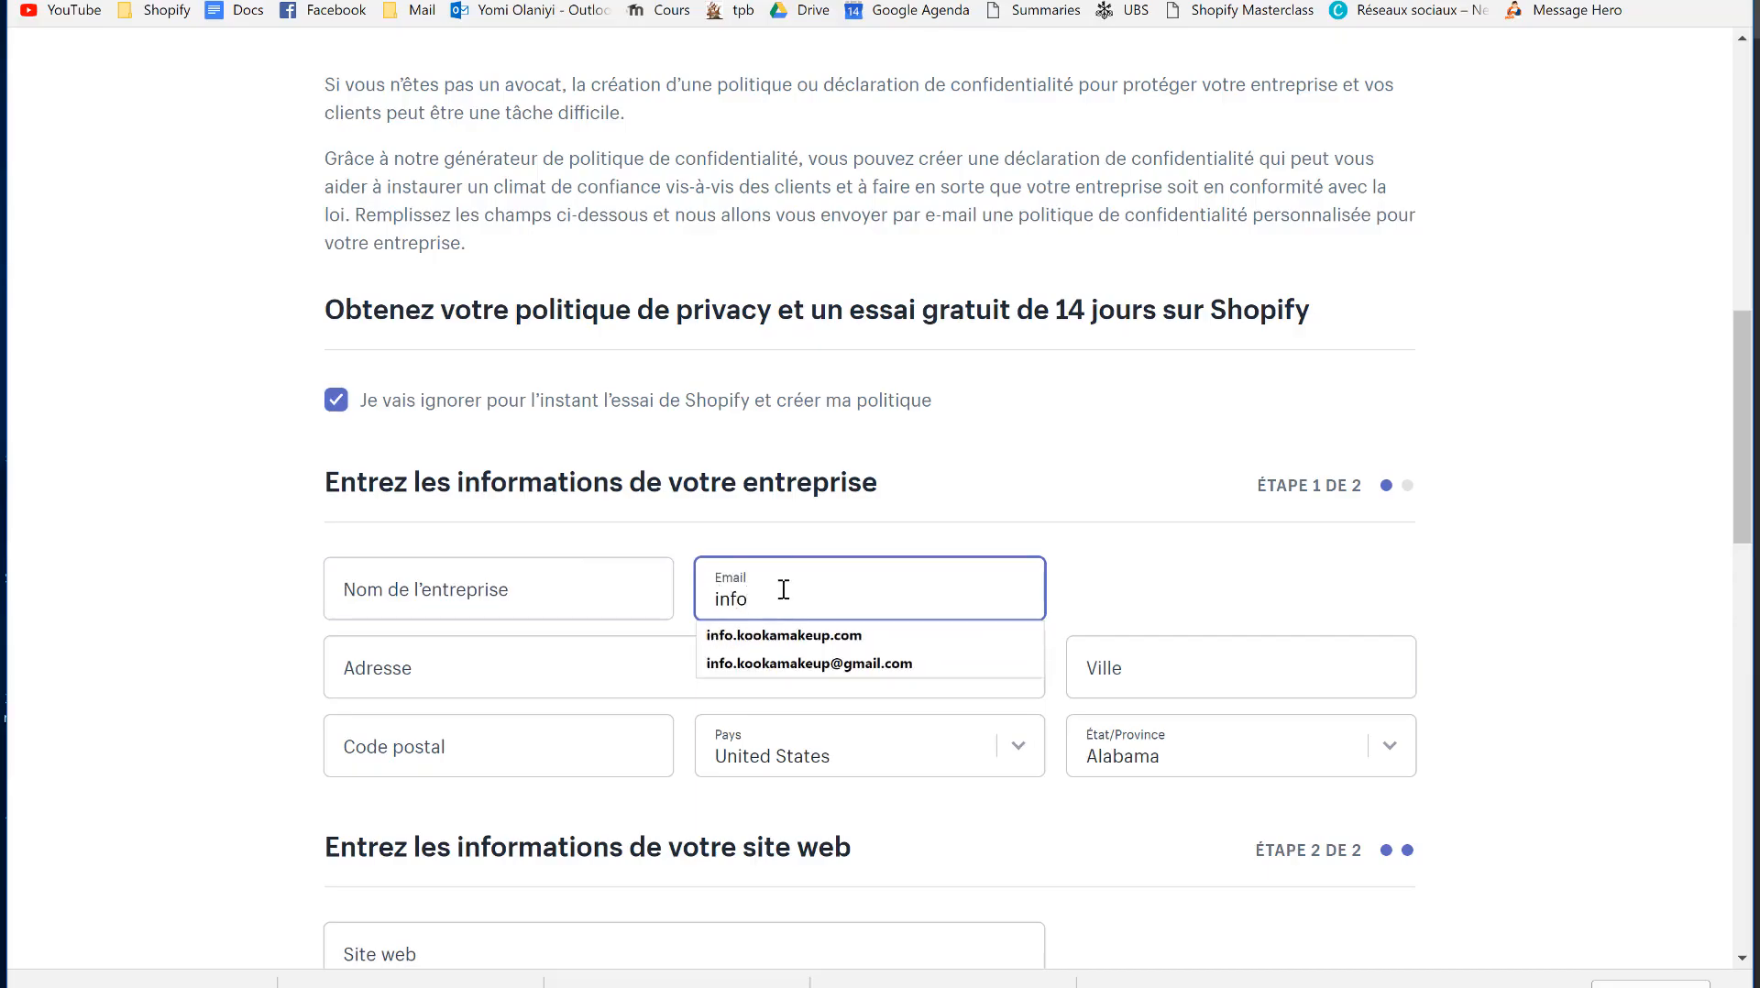
click(766, 663)
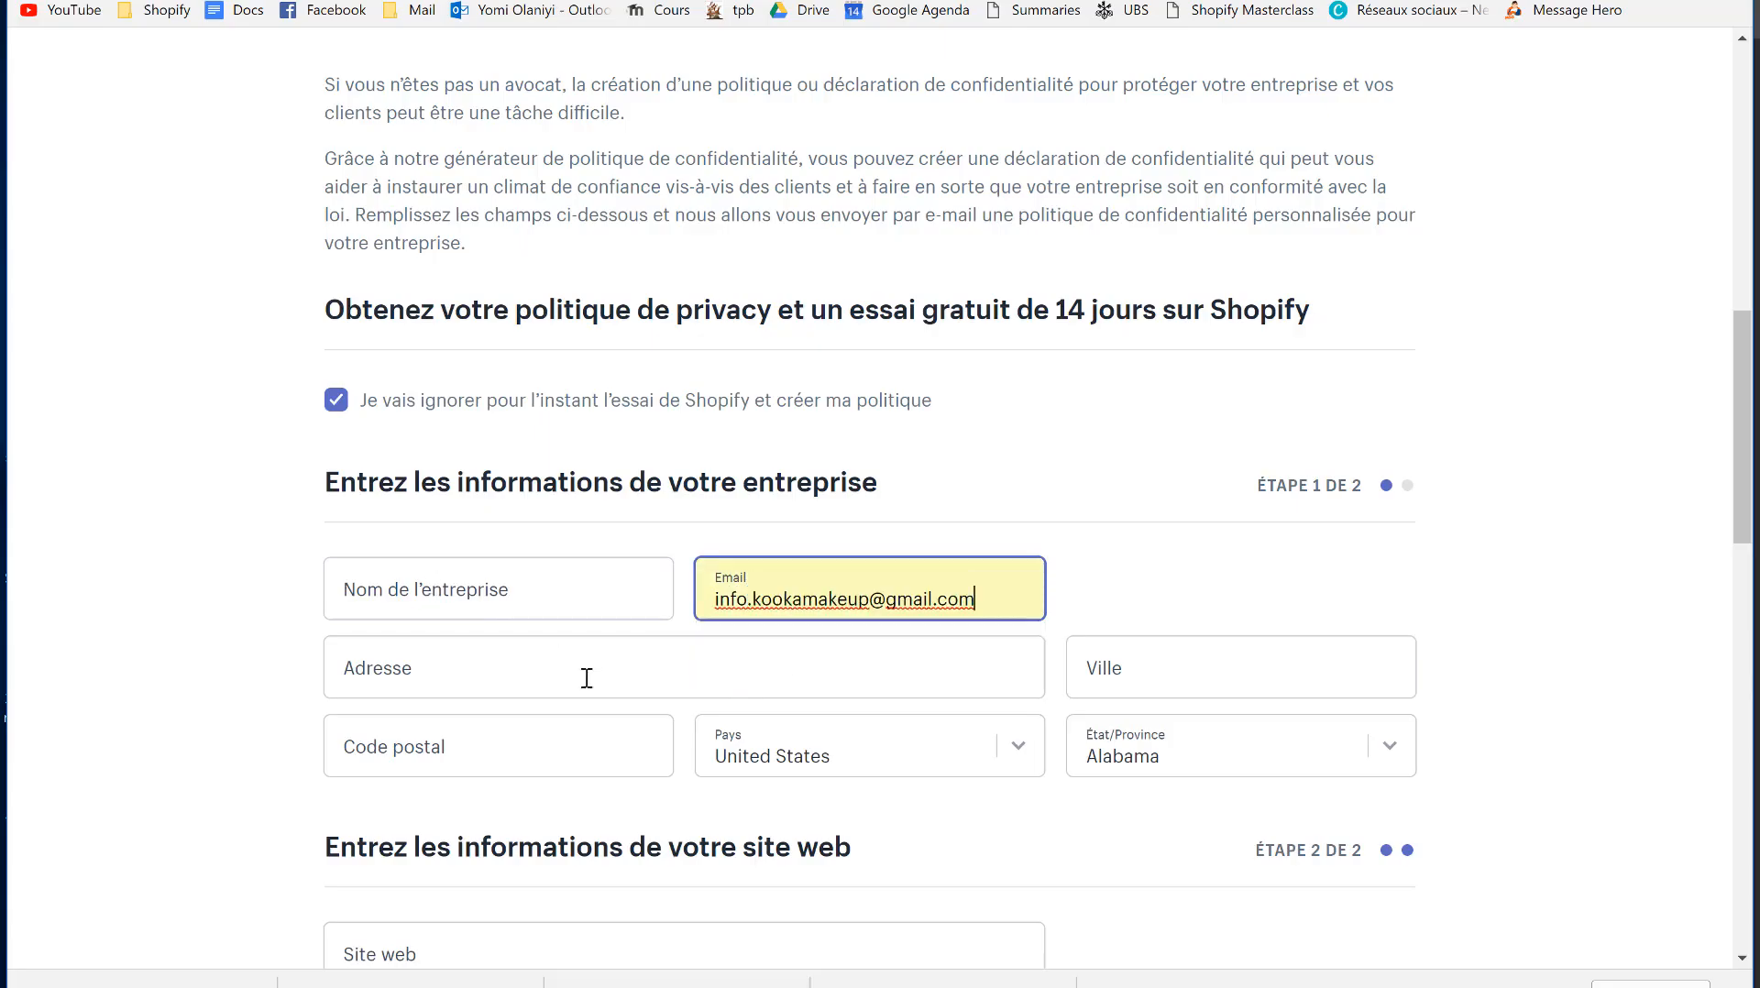
scroll(511, 855, down, 3)
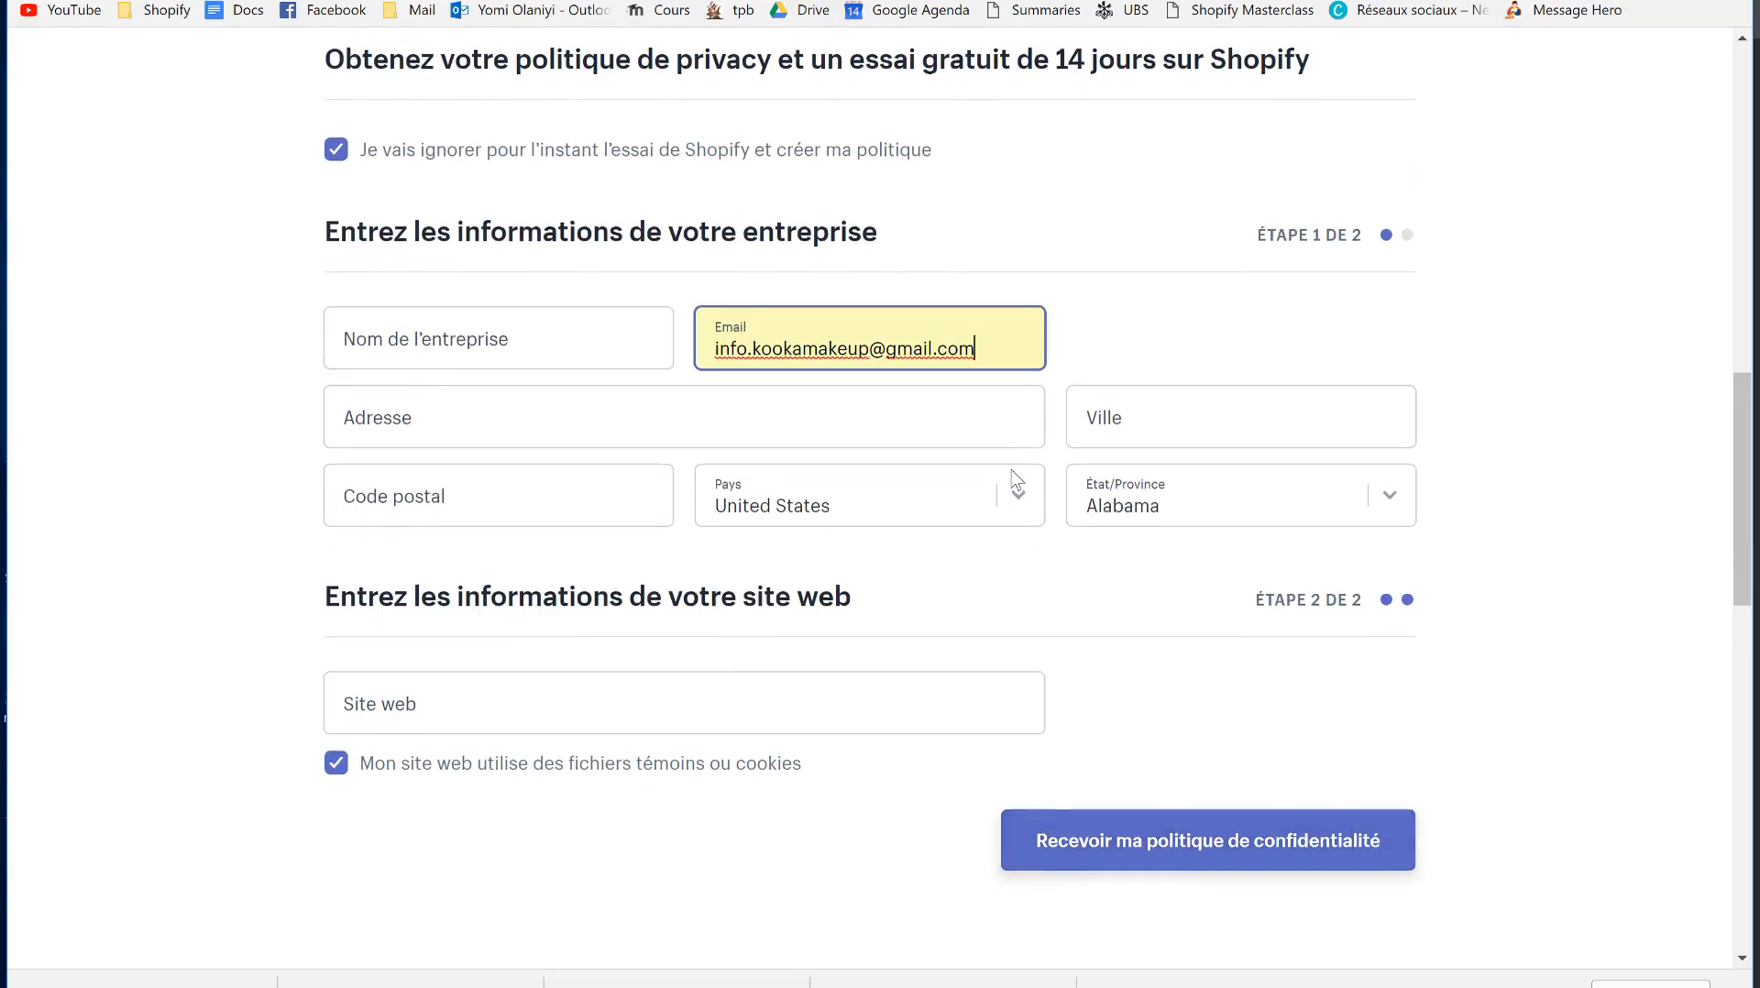
scroll(1015, 483, up, 3)
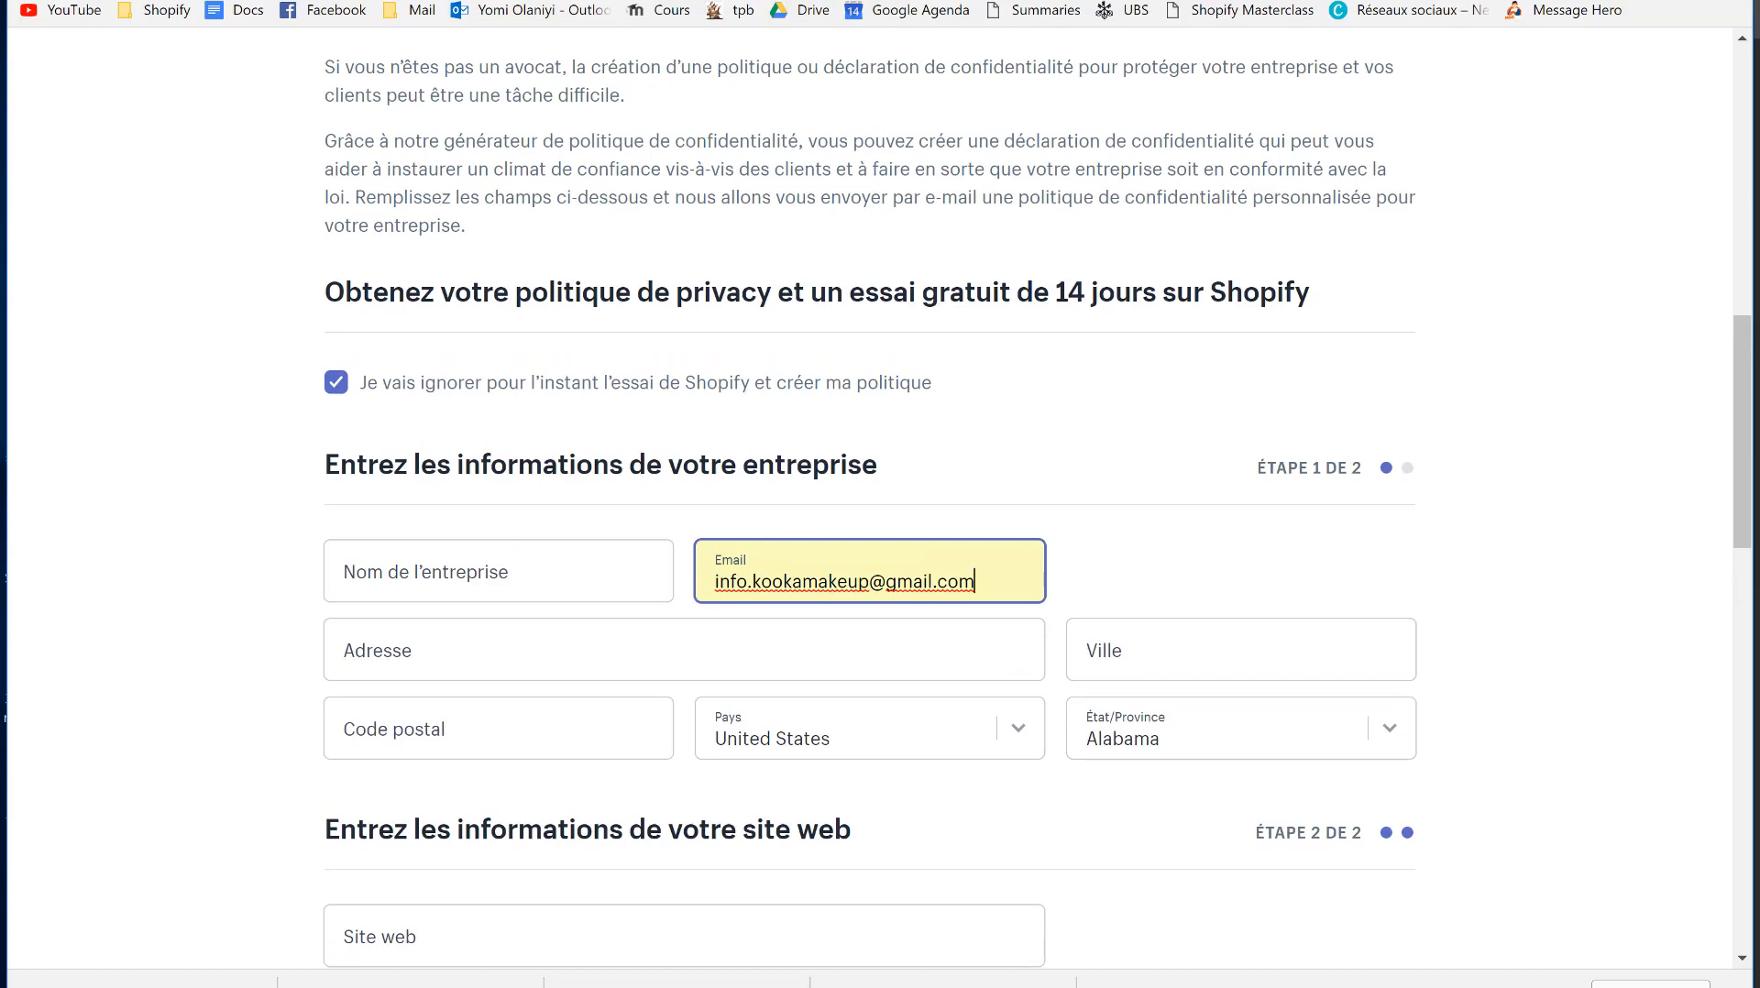
- Check the policy items on the slide, then open the generated policy from Shopify's Gmail message
click(568, 1)
click(501, 526)
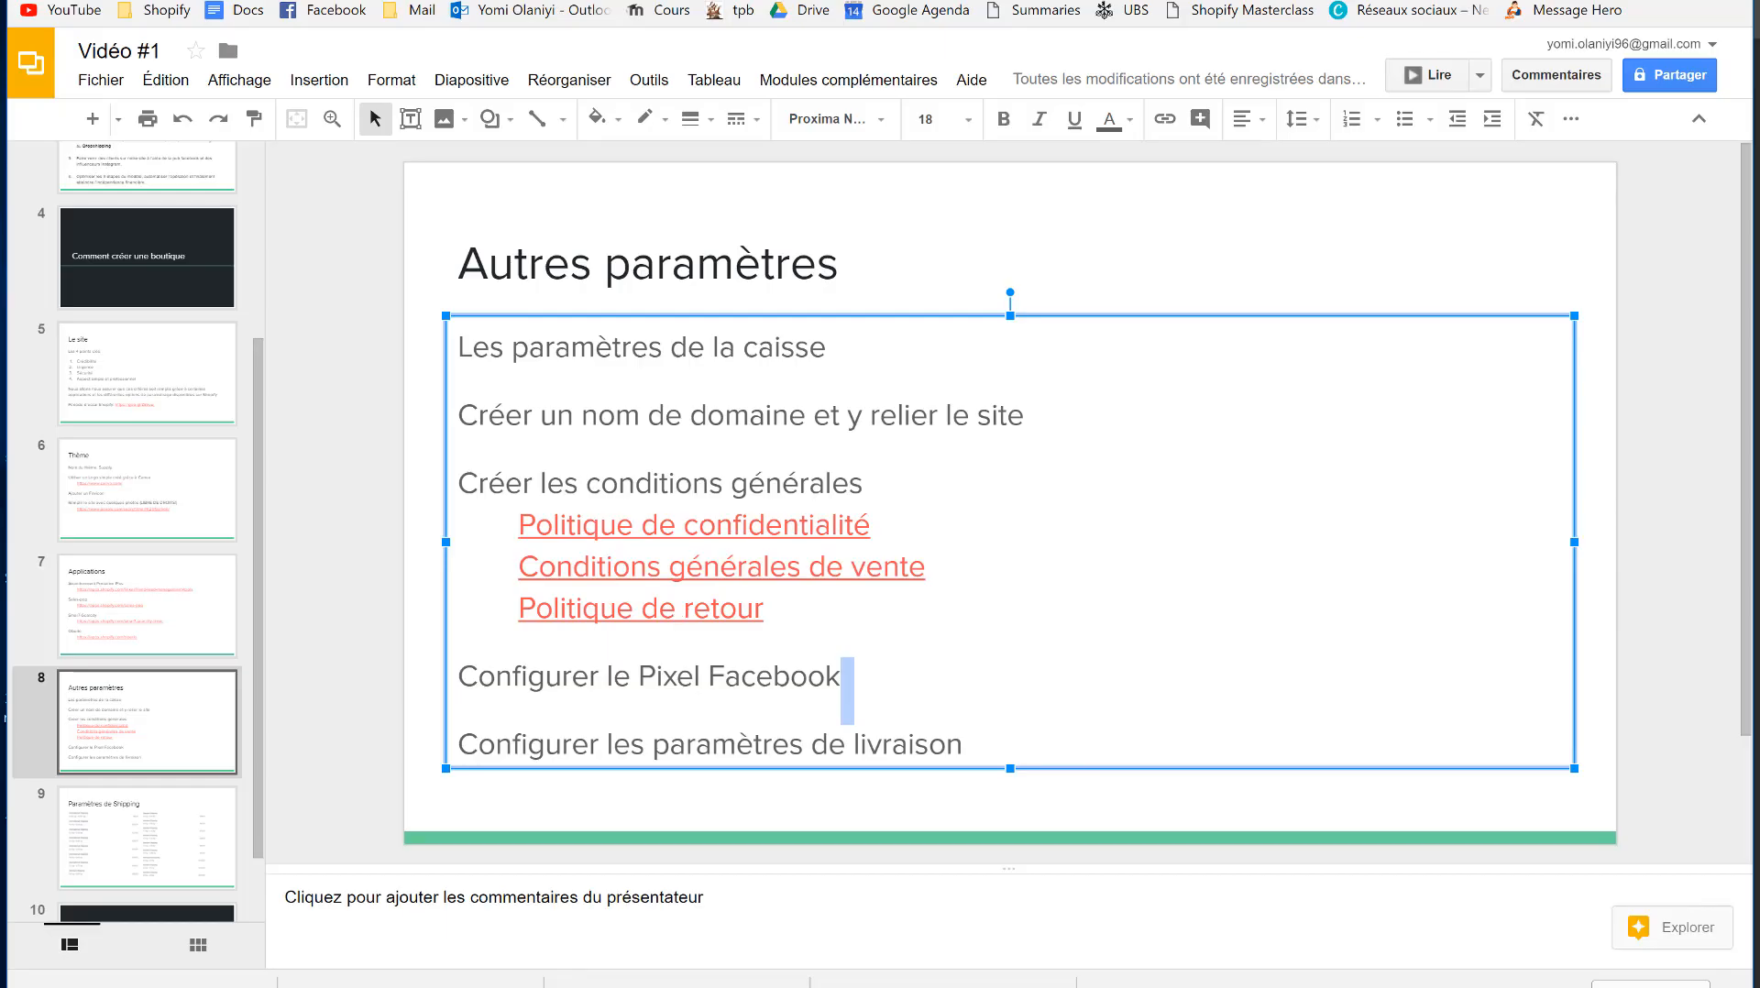
click(793, 2)
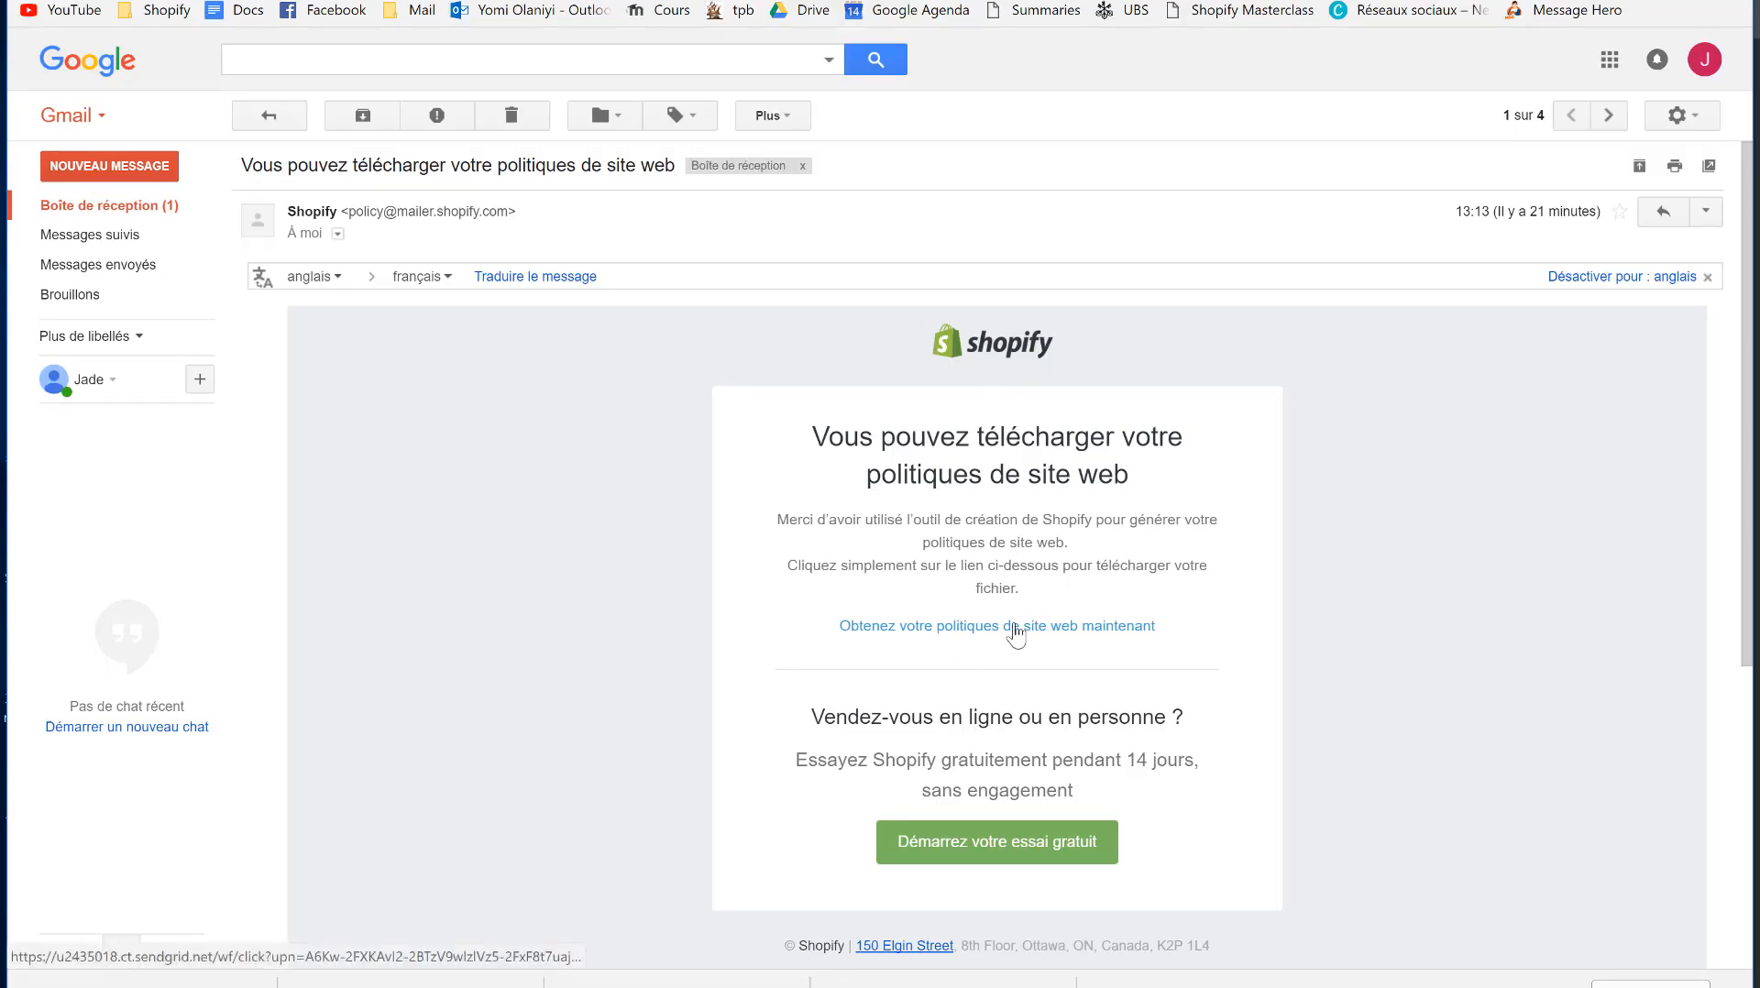
click(1002, 631)
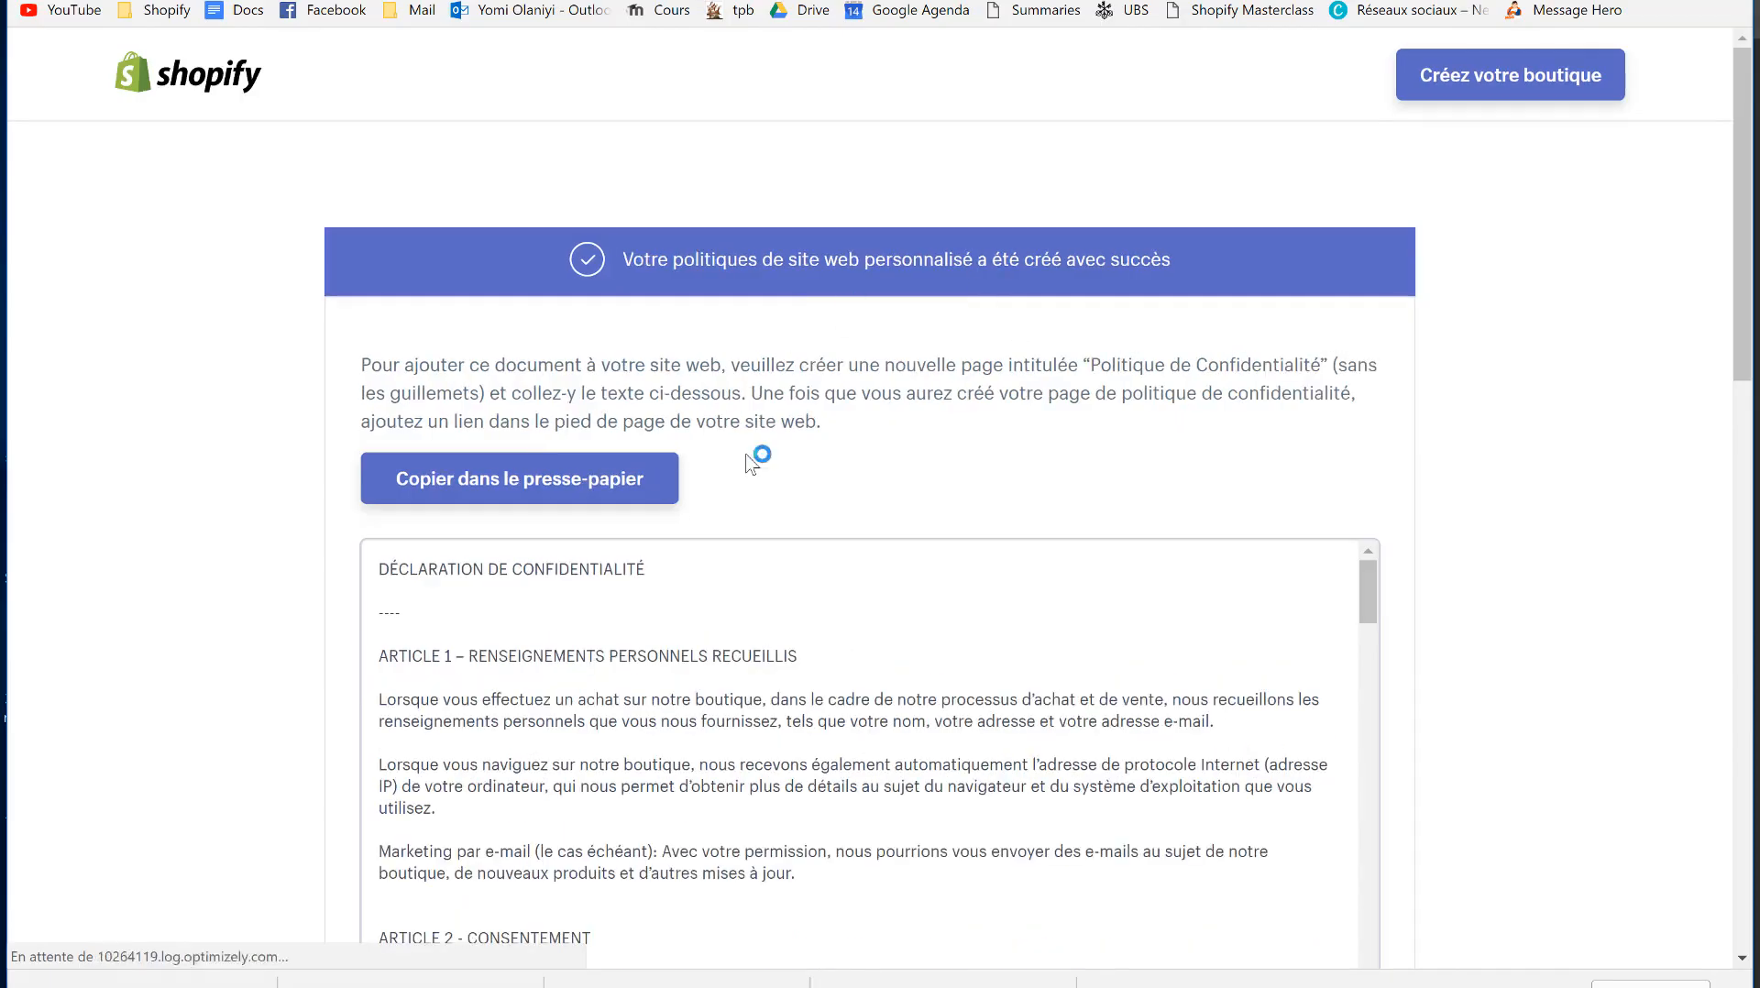
- Copy the generated privacy policy to the clipboard and return to the Shopify checkout settings
scroll(617, 804, down, 5)
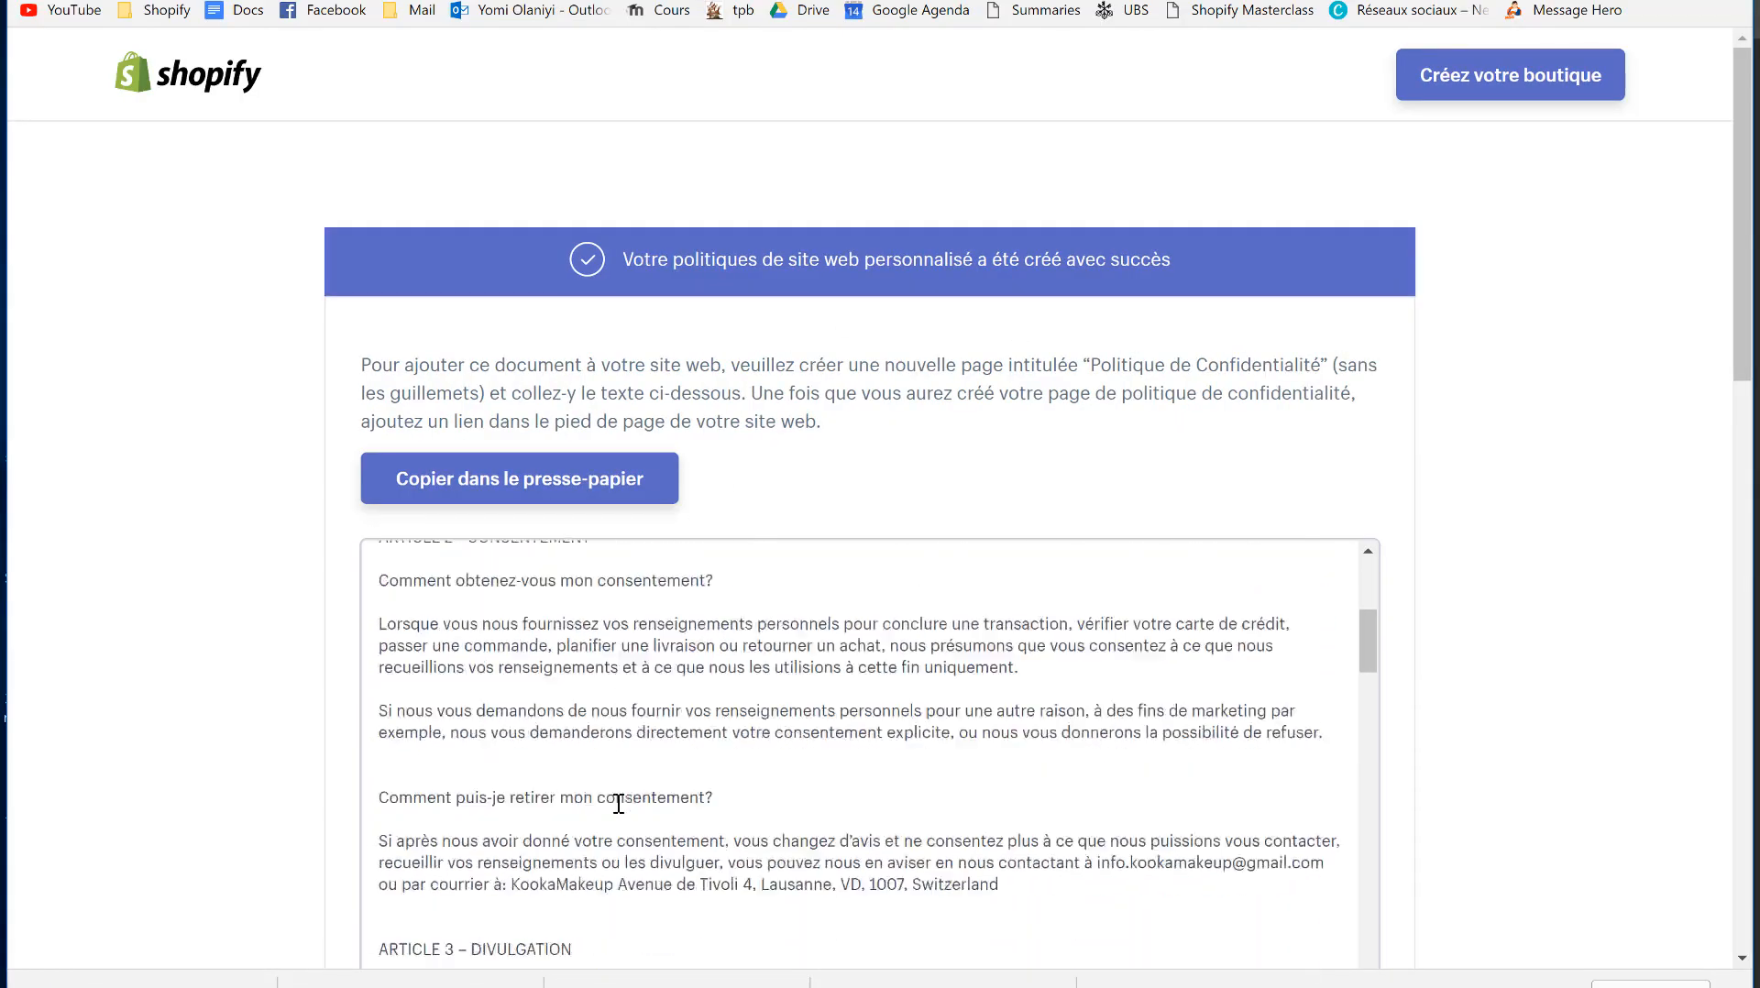
scroll(619, 805, down, 1)
scroll(150, 711, down, 3)
scroll(529, 657, up, 1)
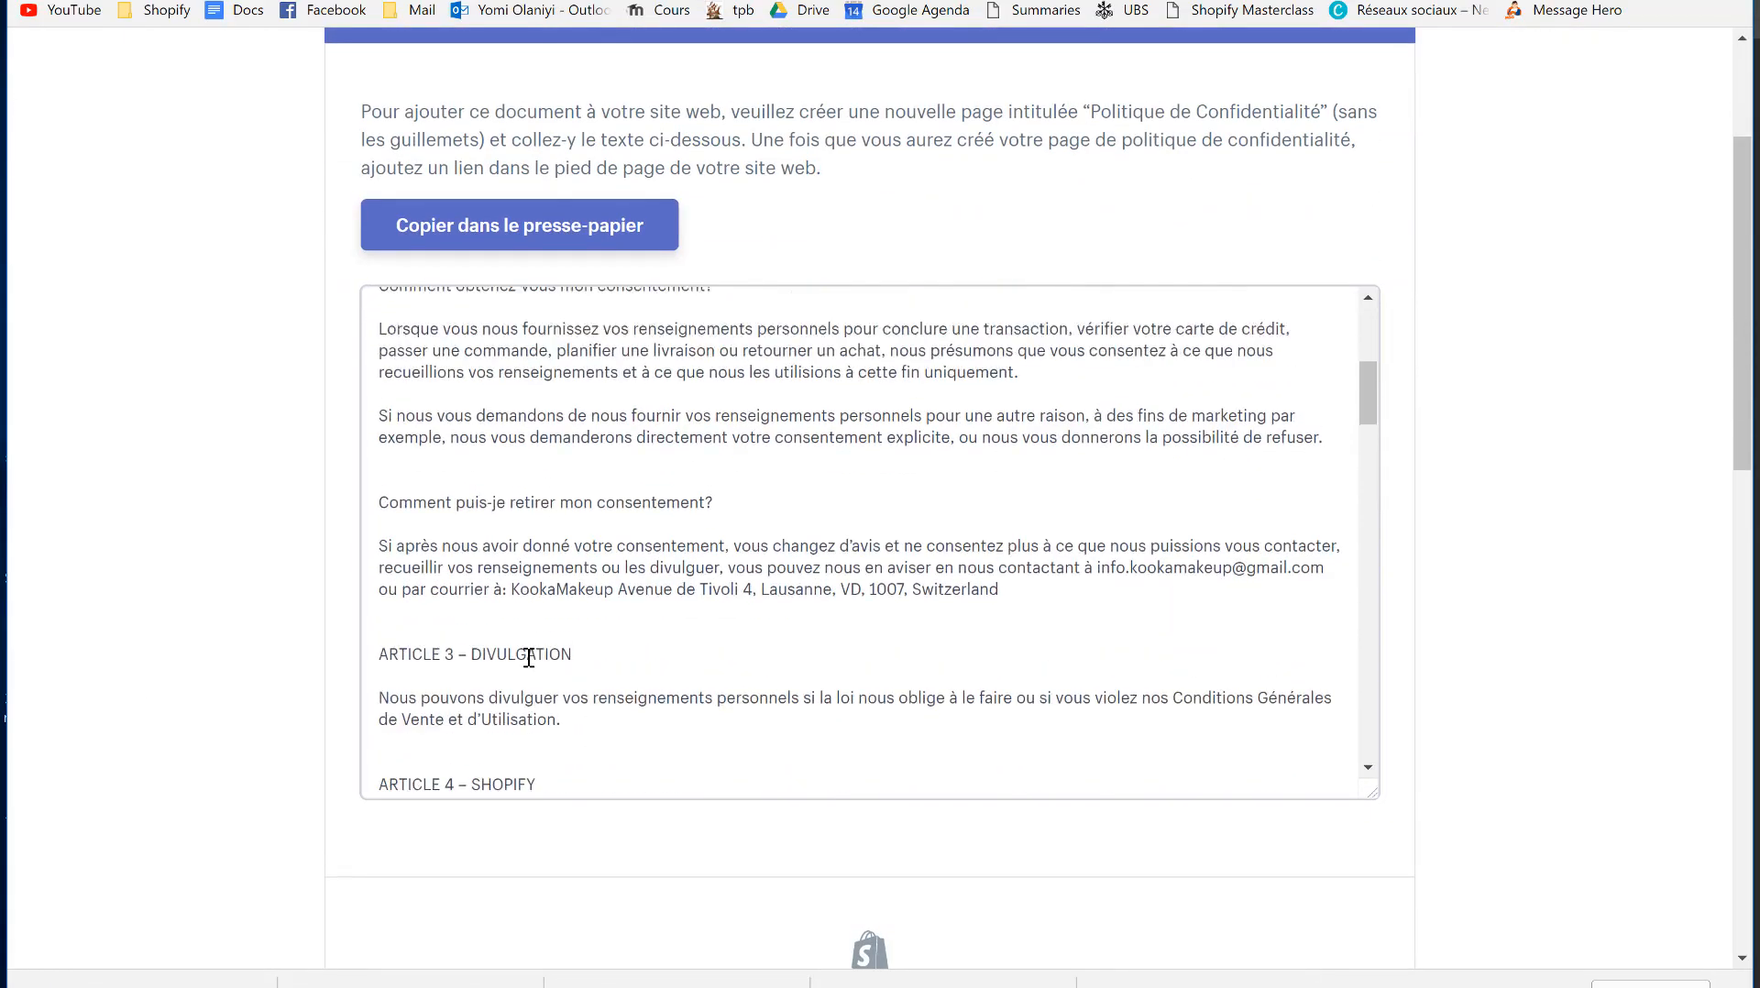
scroll(530, 658, up, 5)
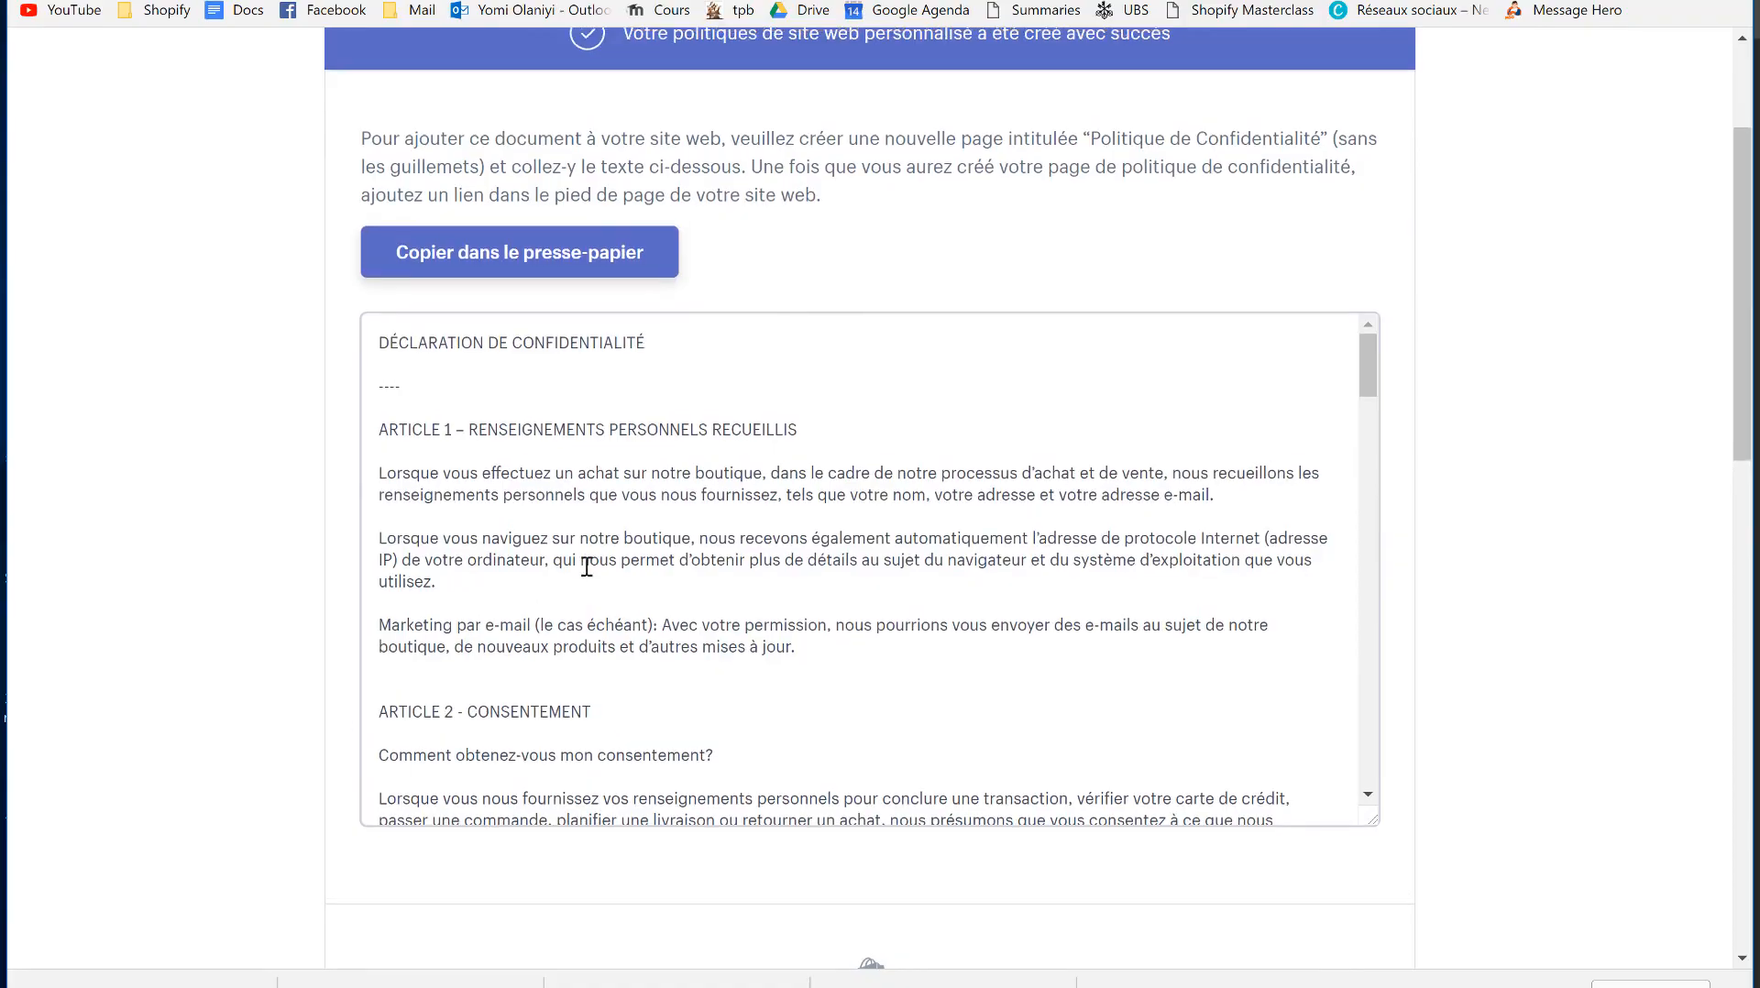
click(429, 259)
scroll(579, 654, up, 3)
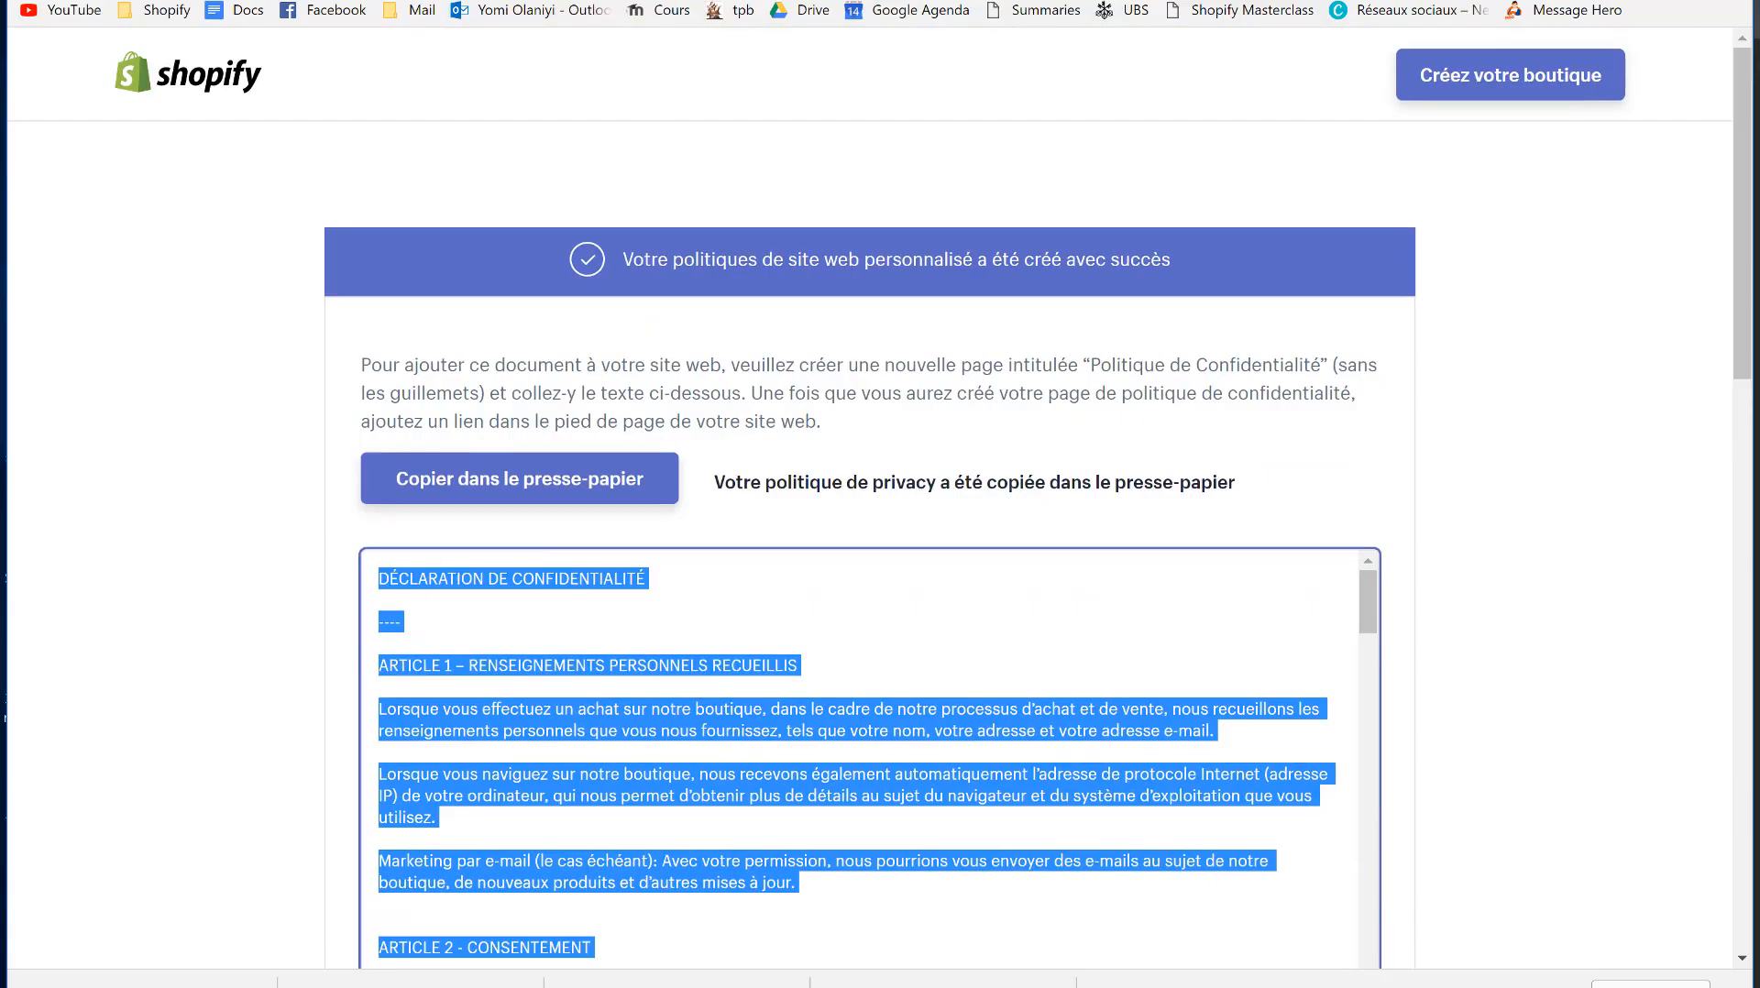
key(ctrl+shift+Tab)
scroll(736, 529, down, 4)
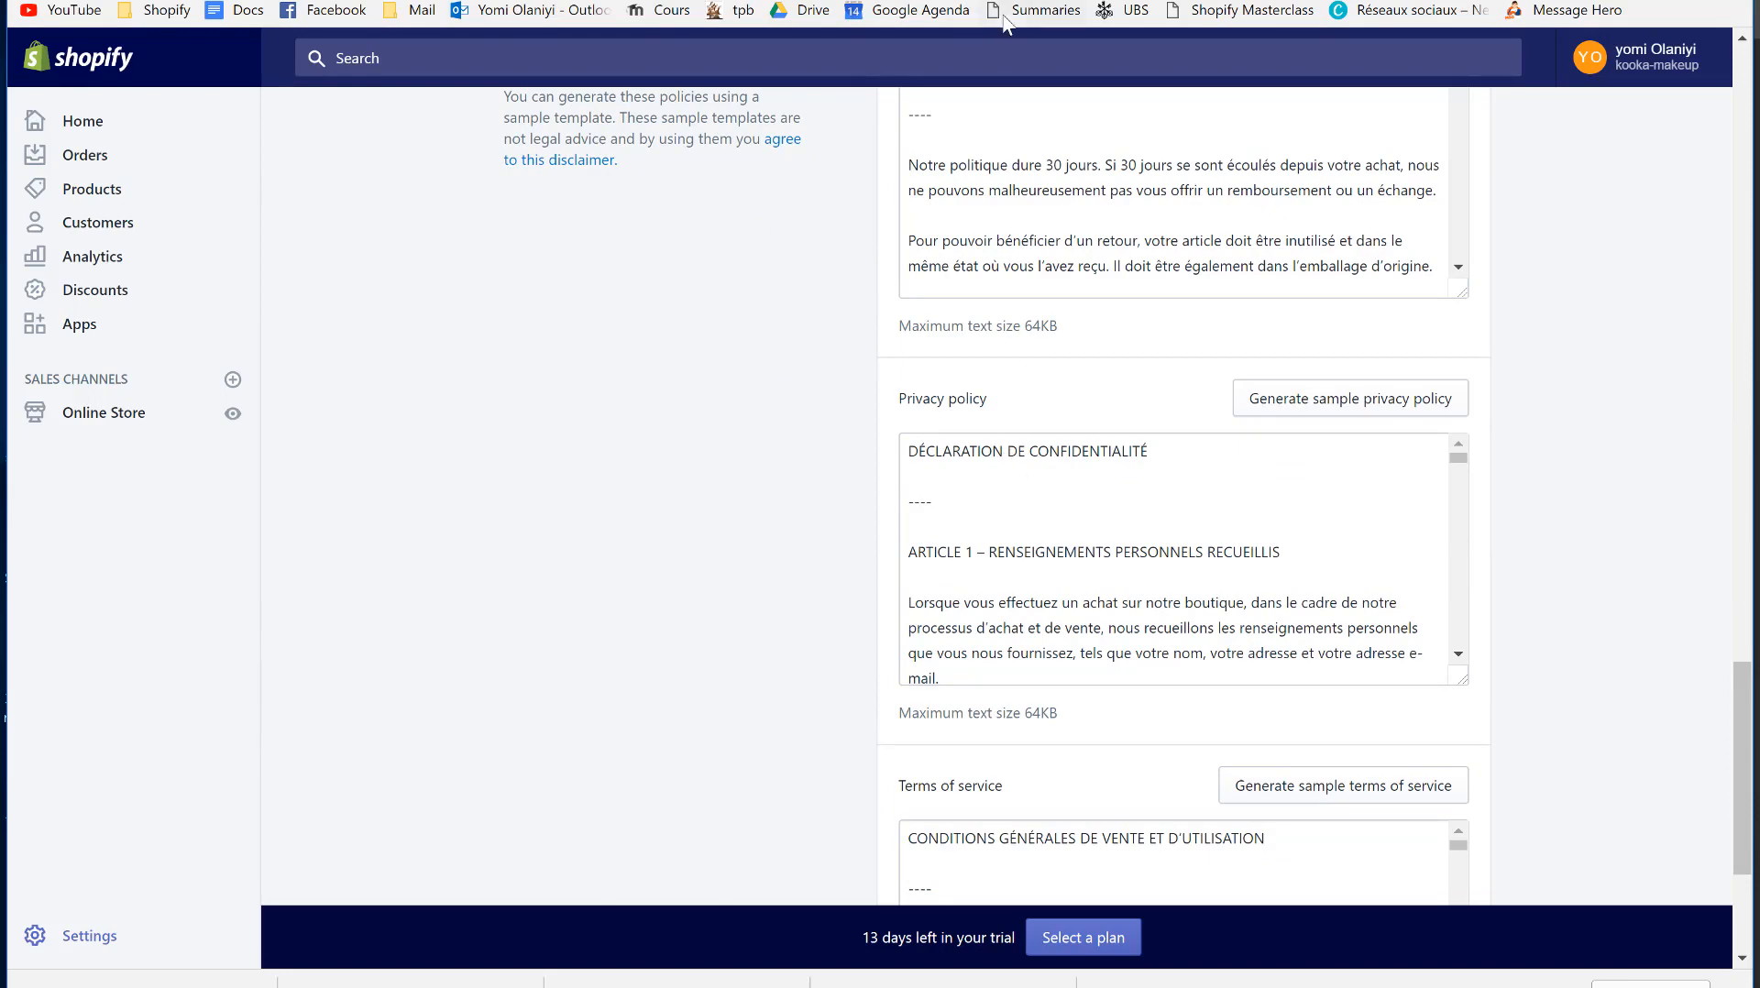
- Review the French refund, privacy and terms of service policy boxes in checkout settings
scroll(629, 499, up, 3)
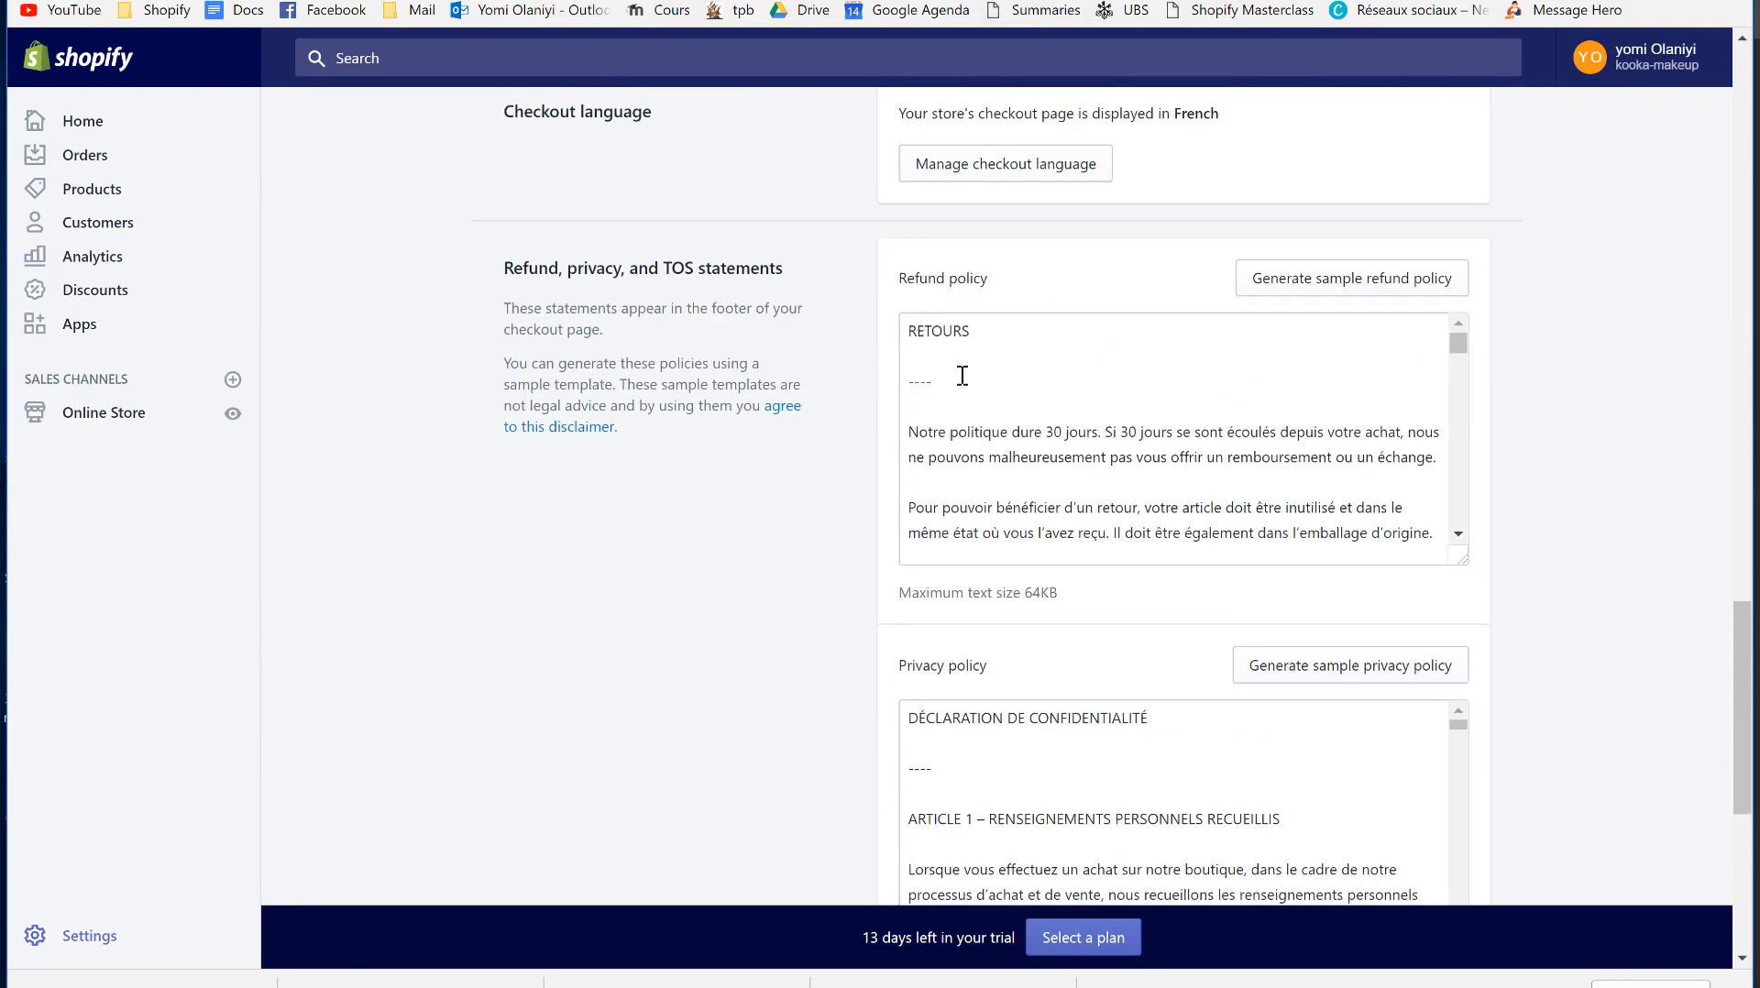
scroll(699, 602, down, 6)
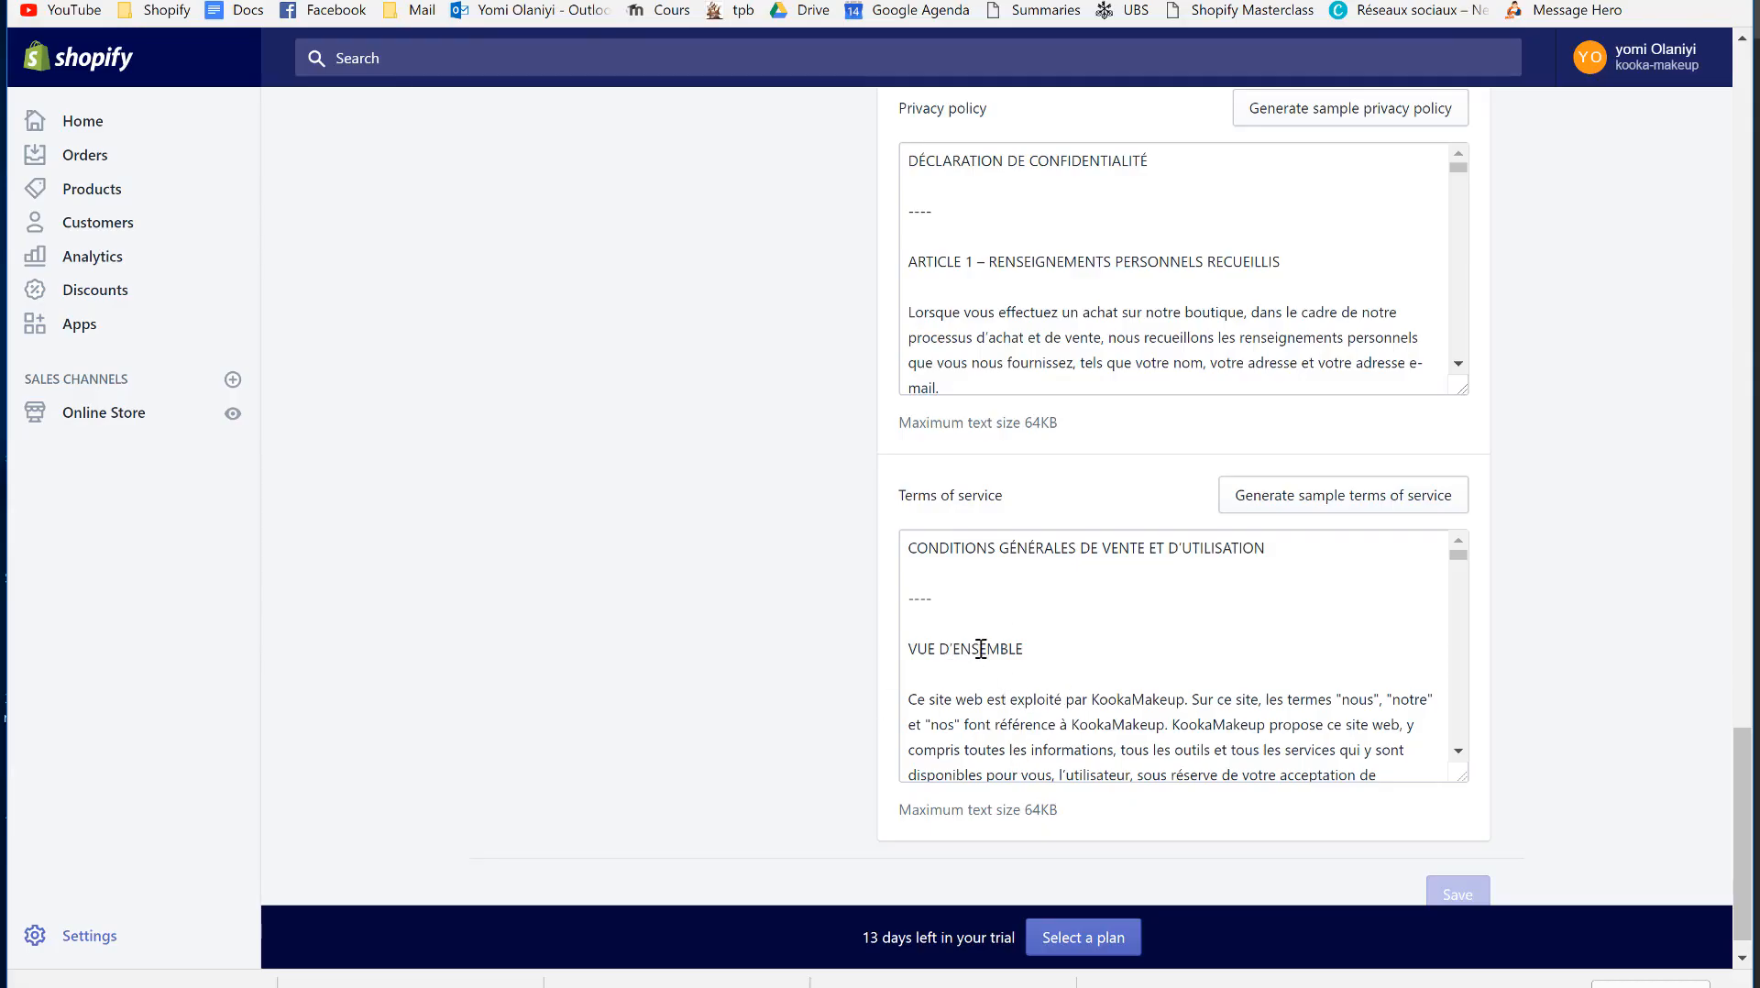
scroll(674, 639, up, 5)
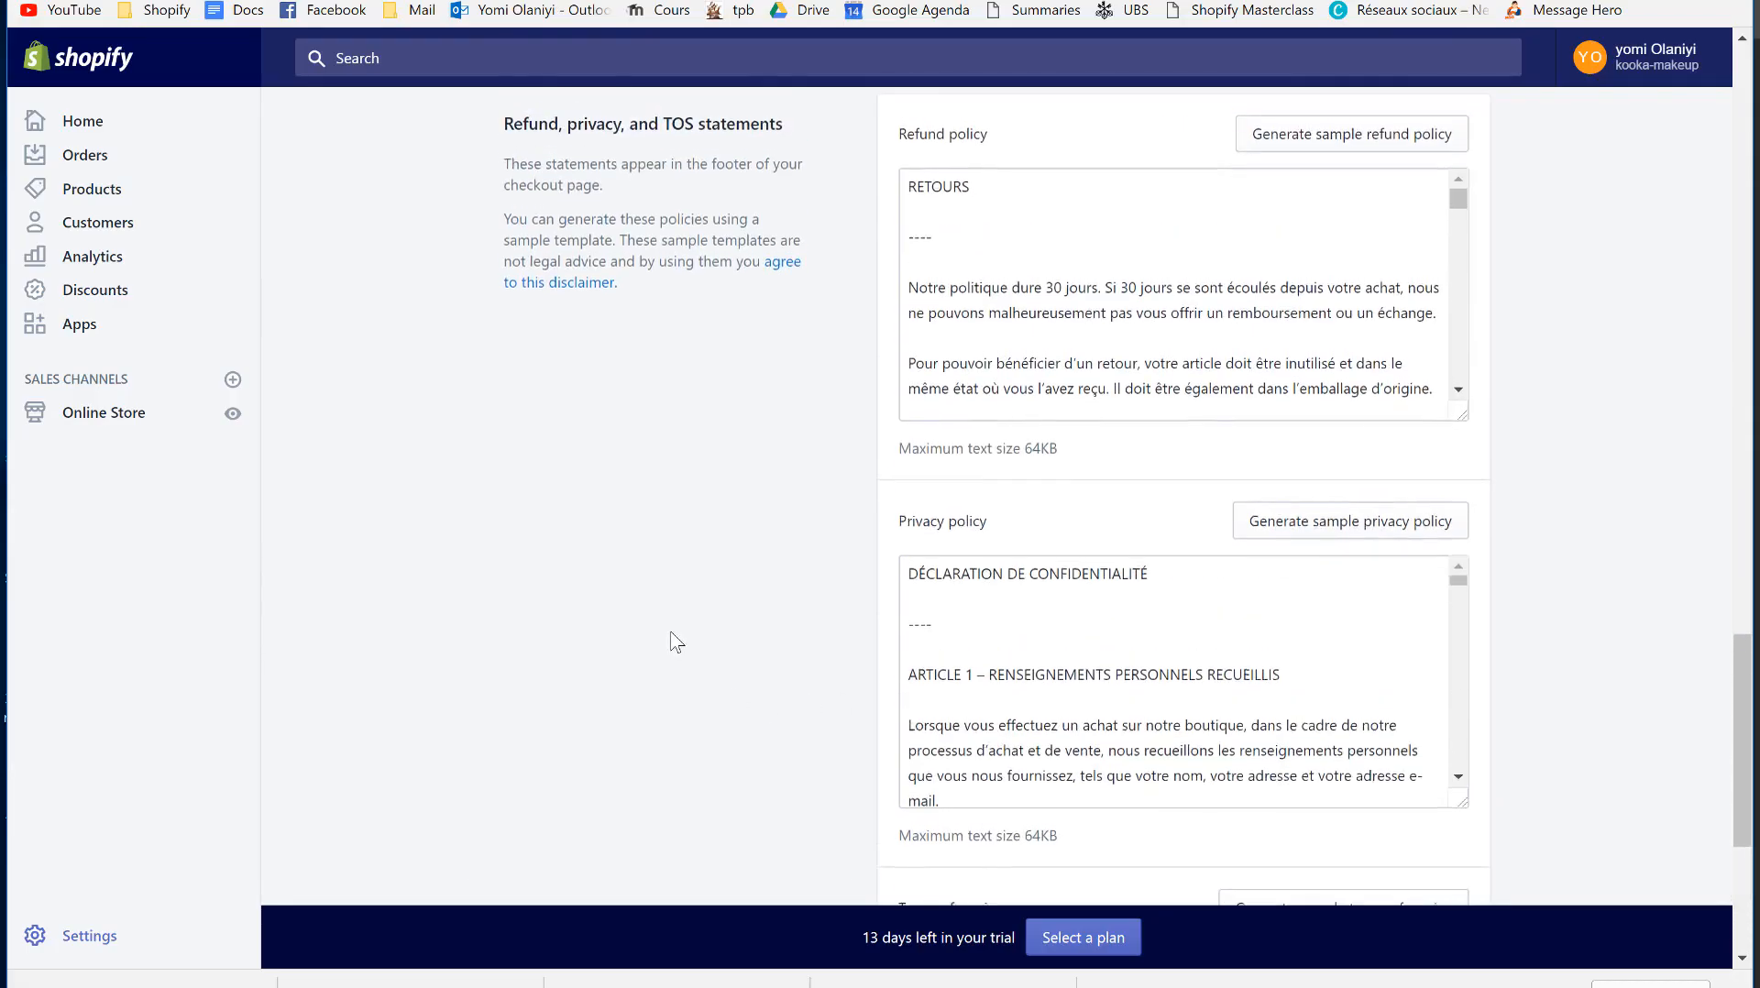
scroll(674, 639, down, 5)
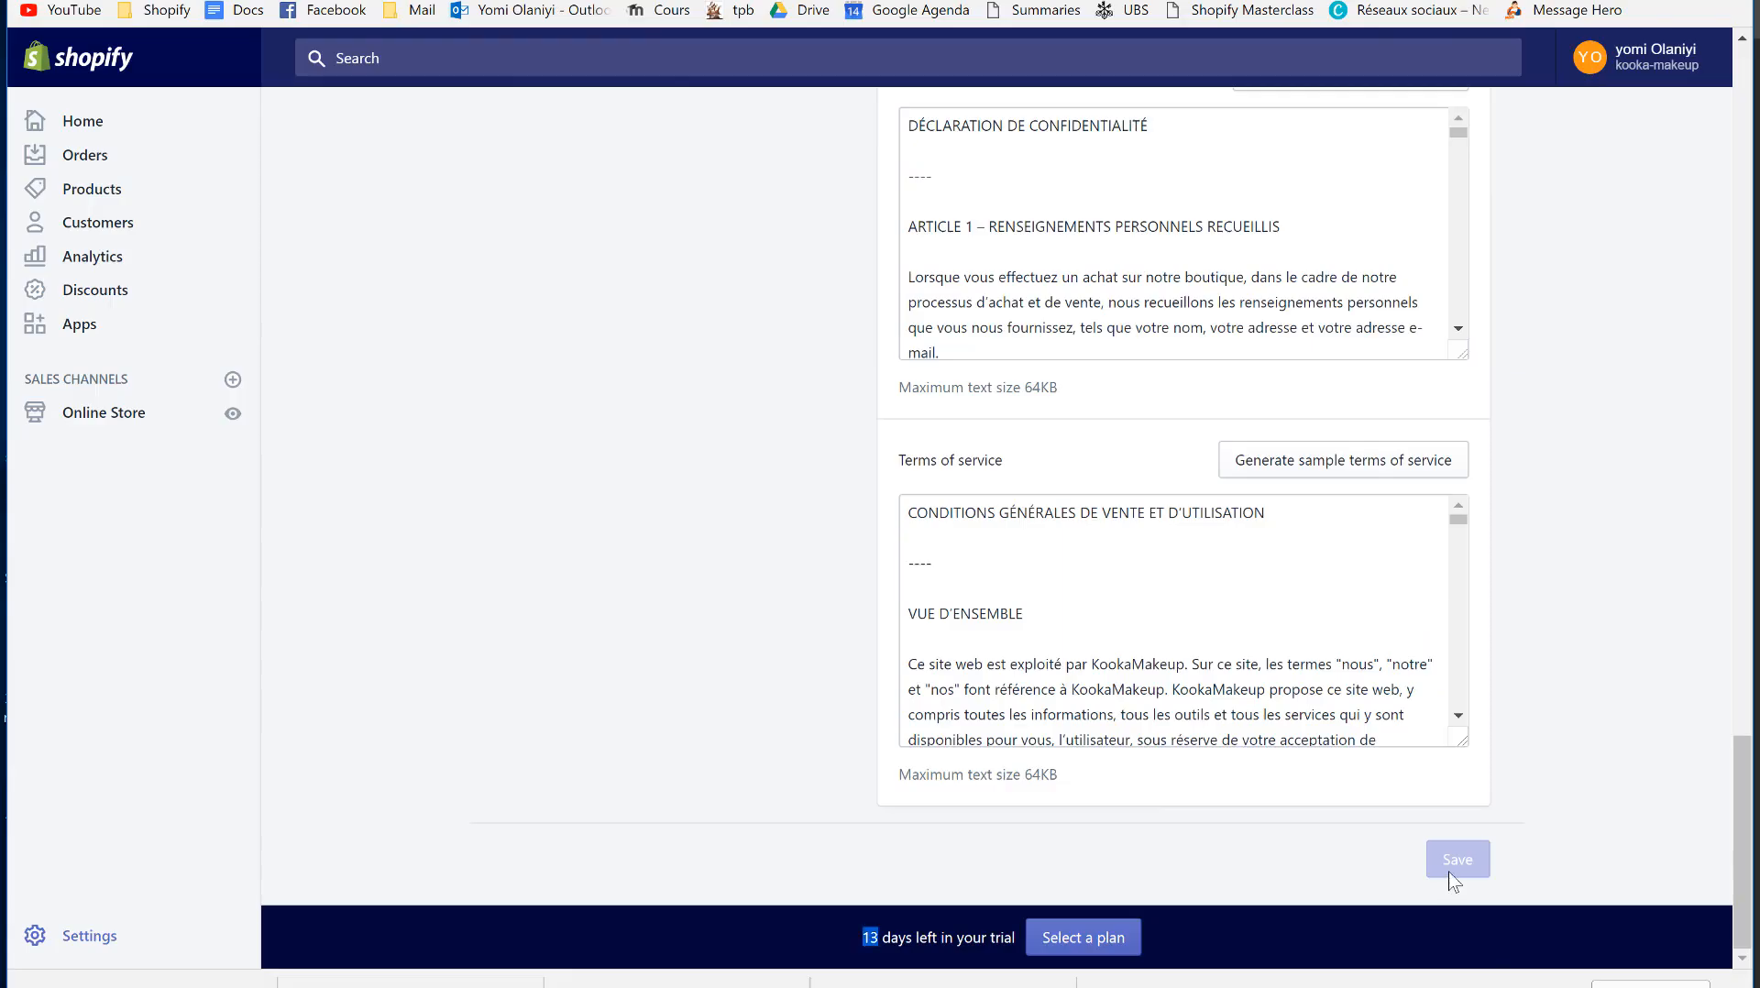
scroll(640, 489, up, 11)
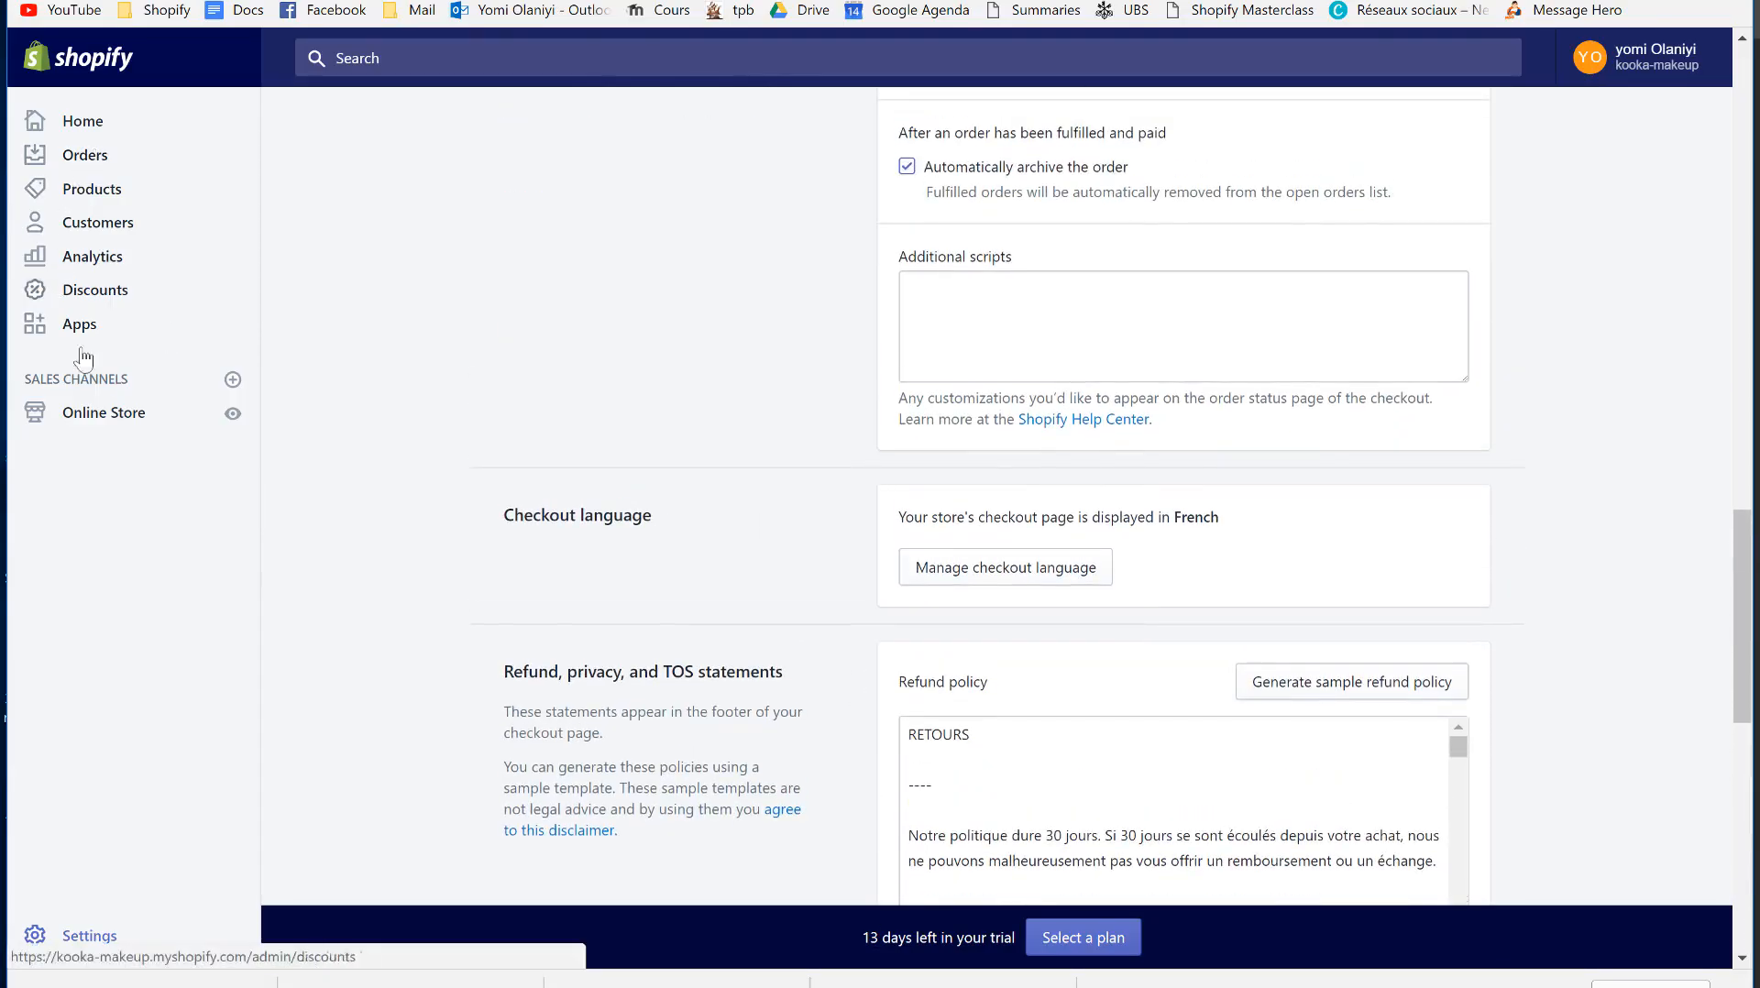
- Start a new Online Store page and paste the generated privacy policy into its content
click(97, 418)
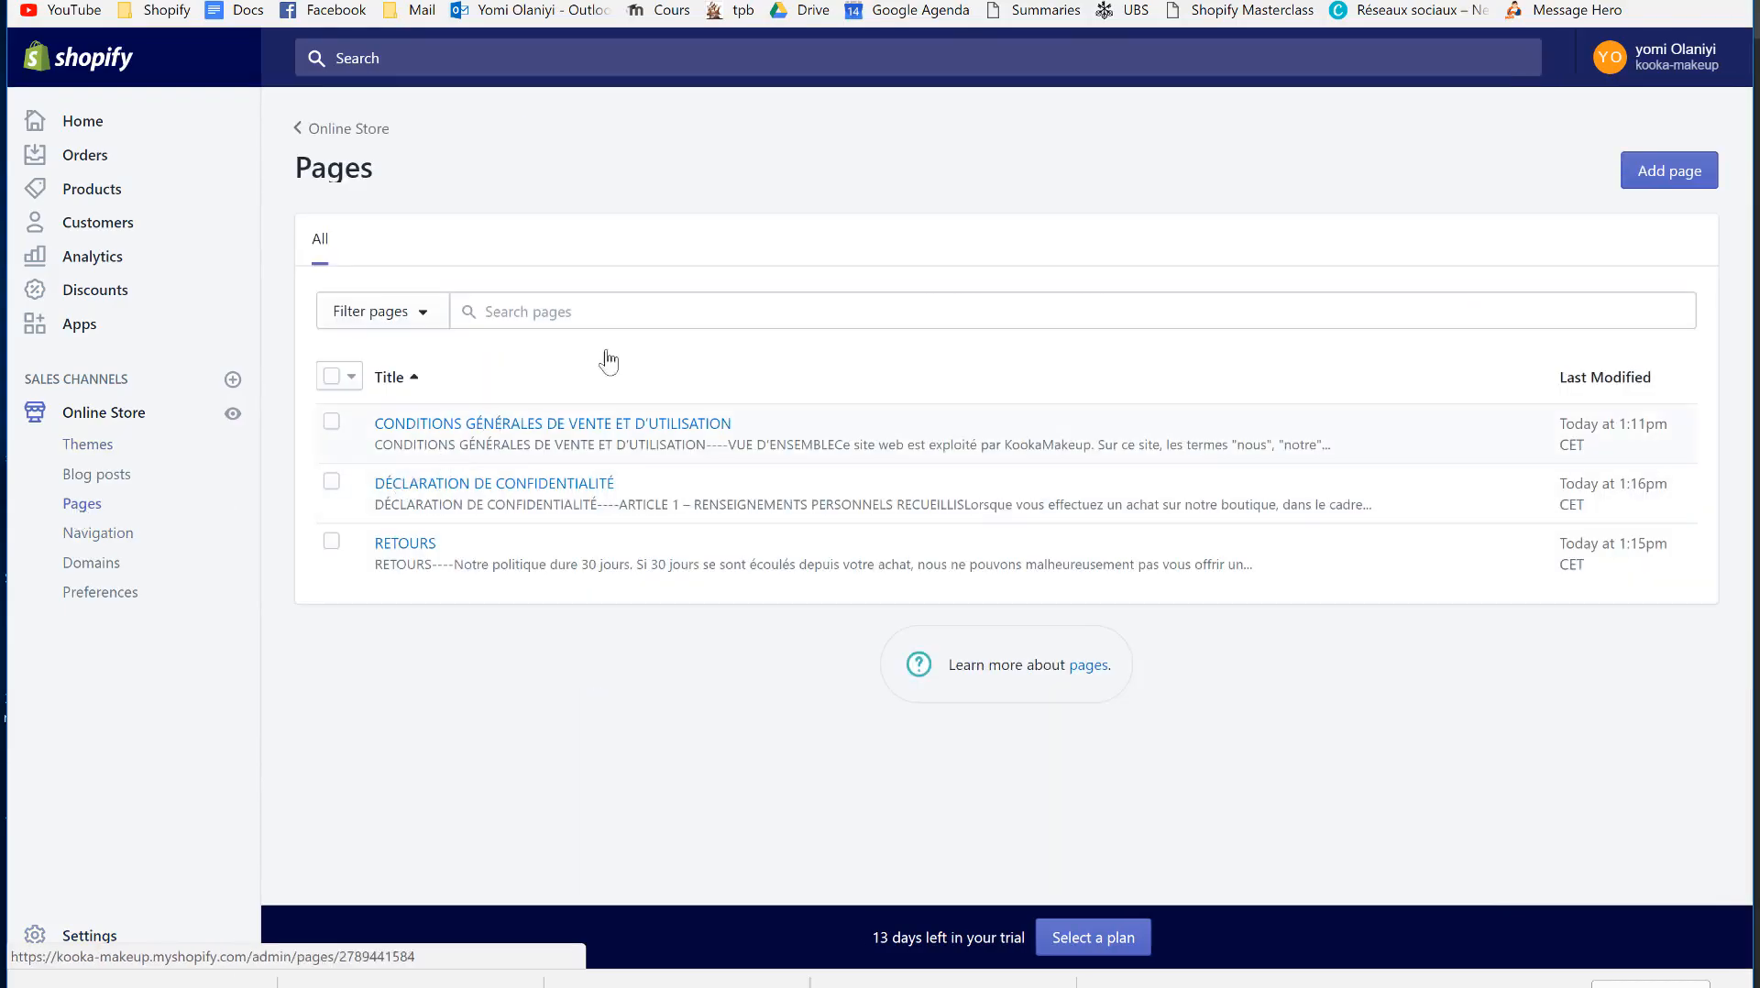
click(1674, 156)
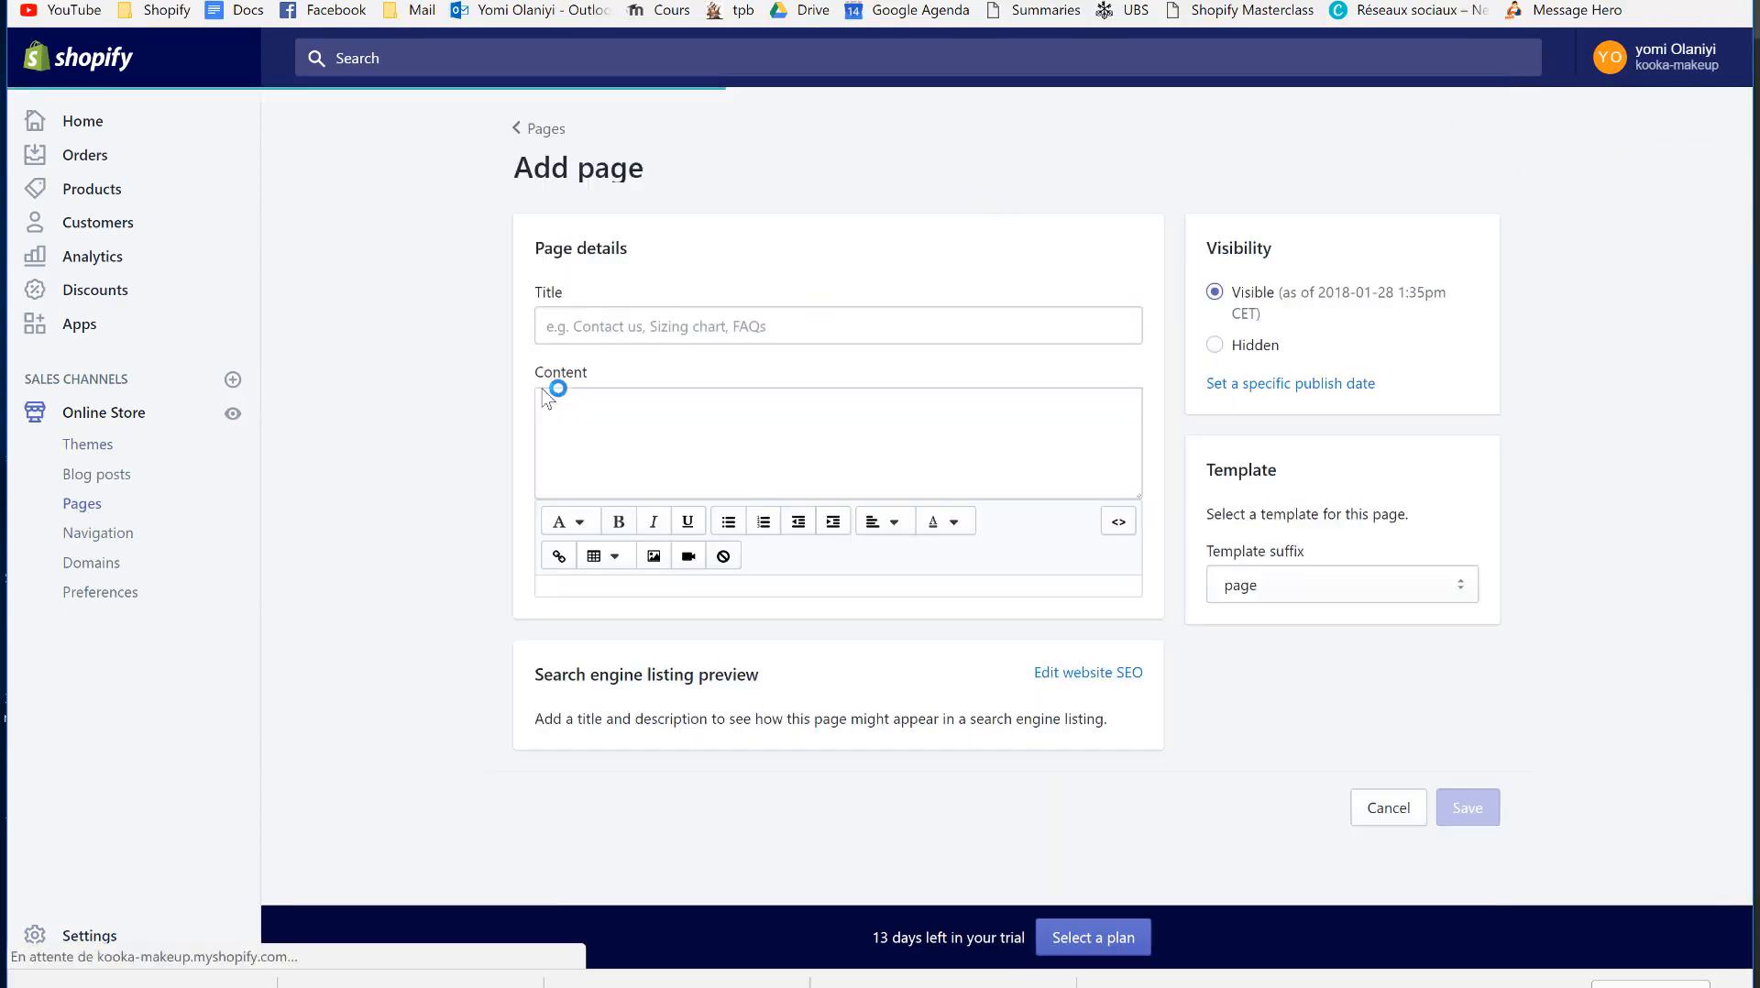
click(564, 327)
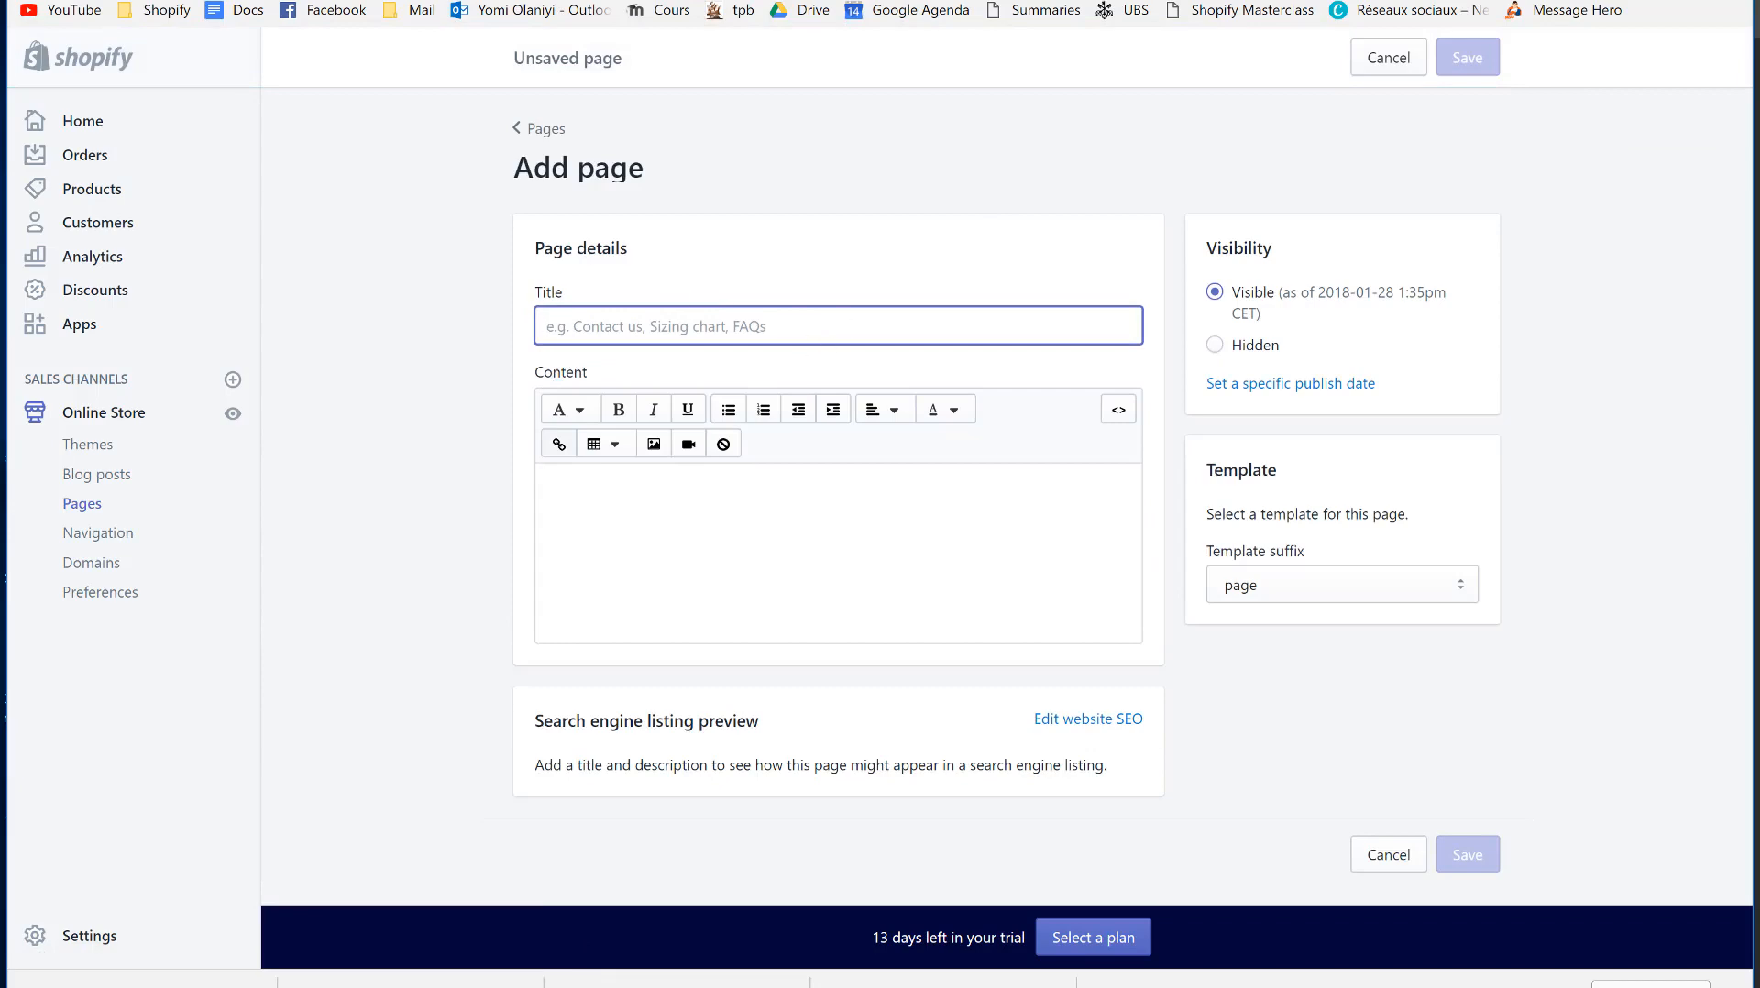
key(ctrl+Tab)
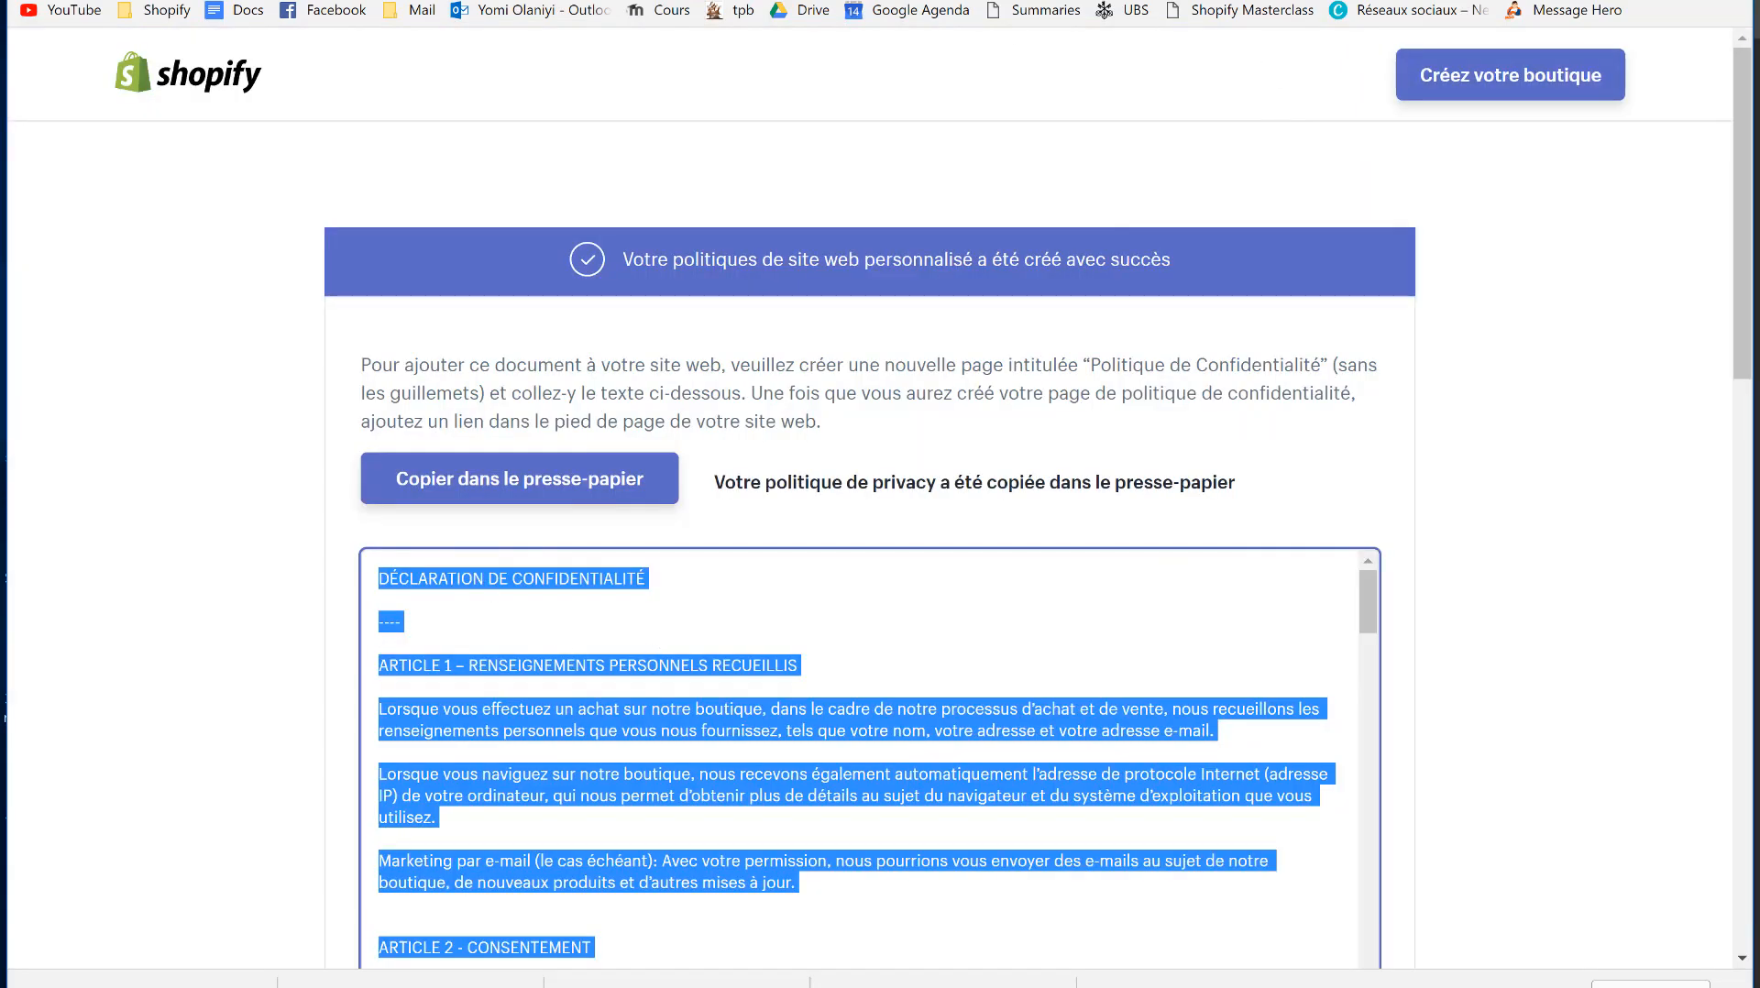
key(ctrl+shift+Tab)
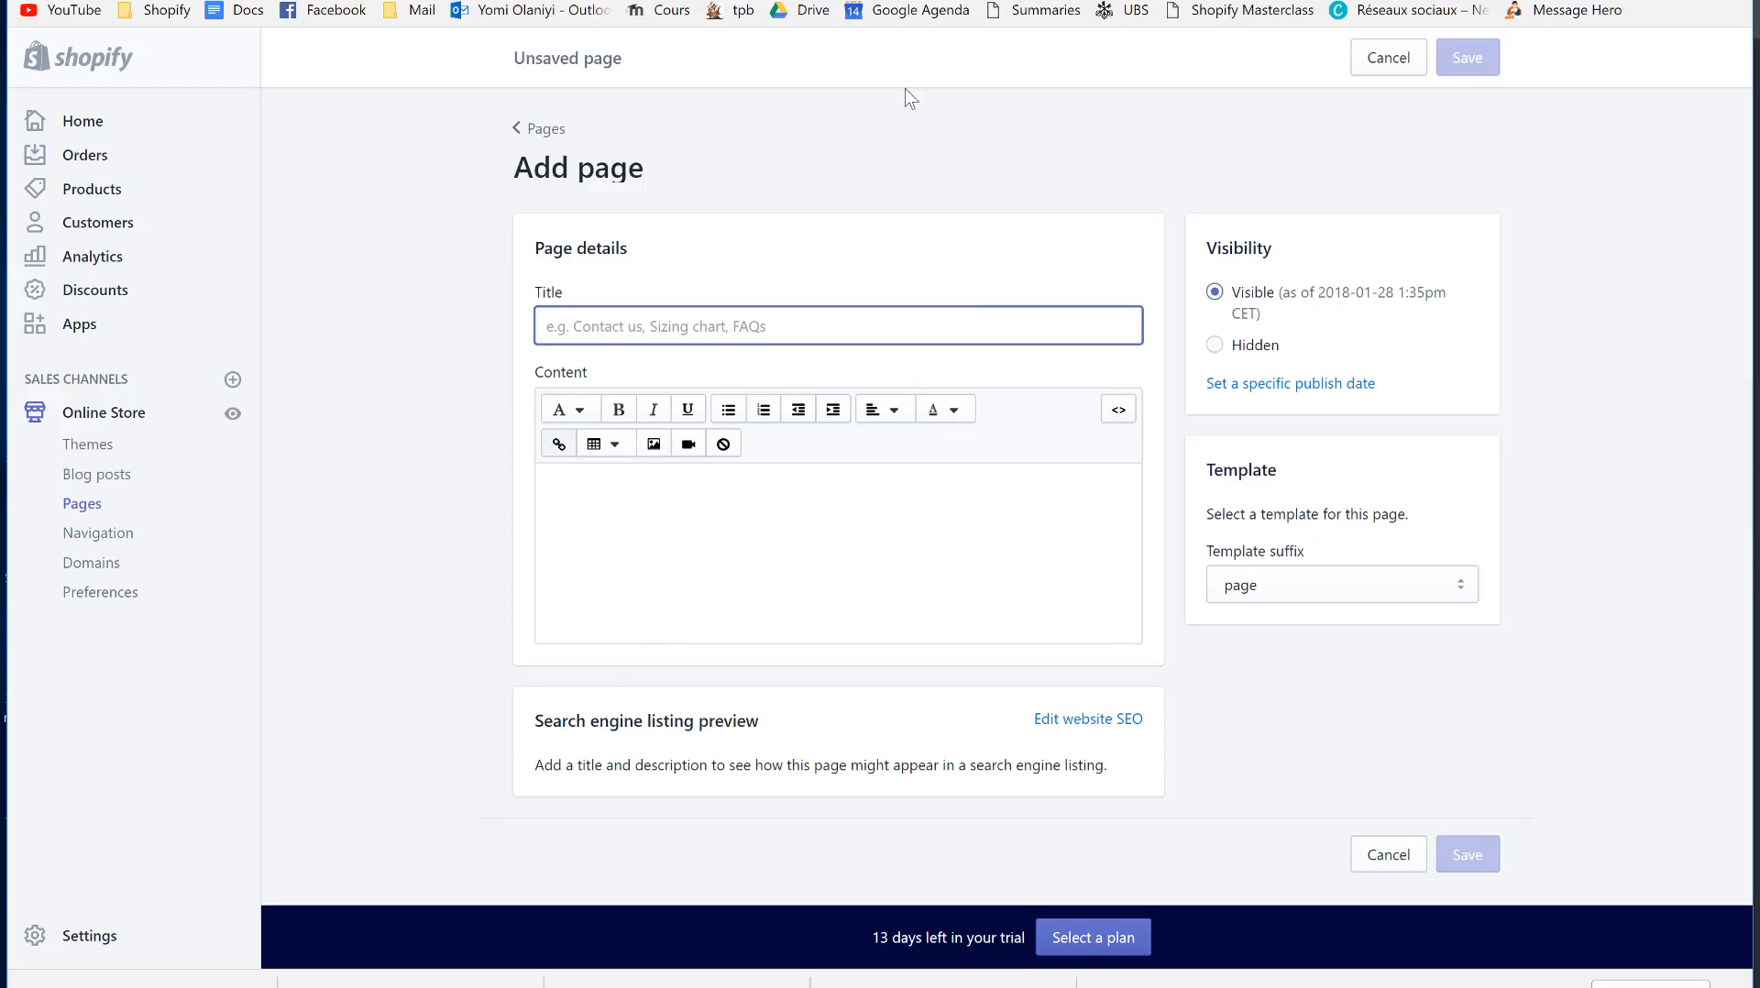
key(ctrl+Tab)
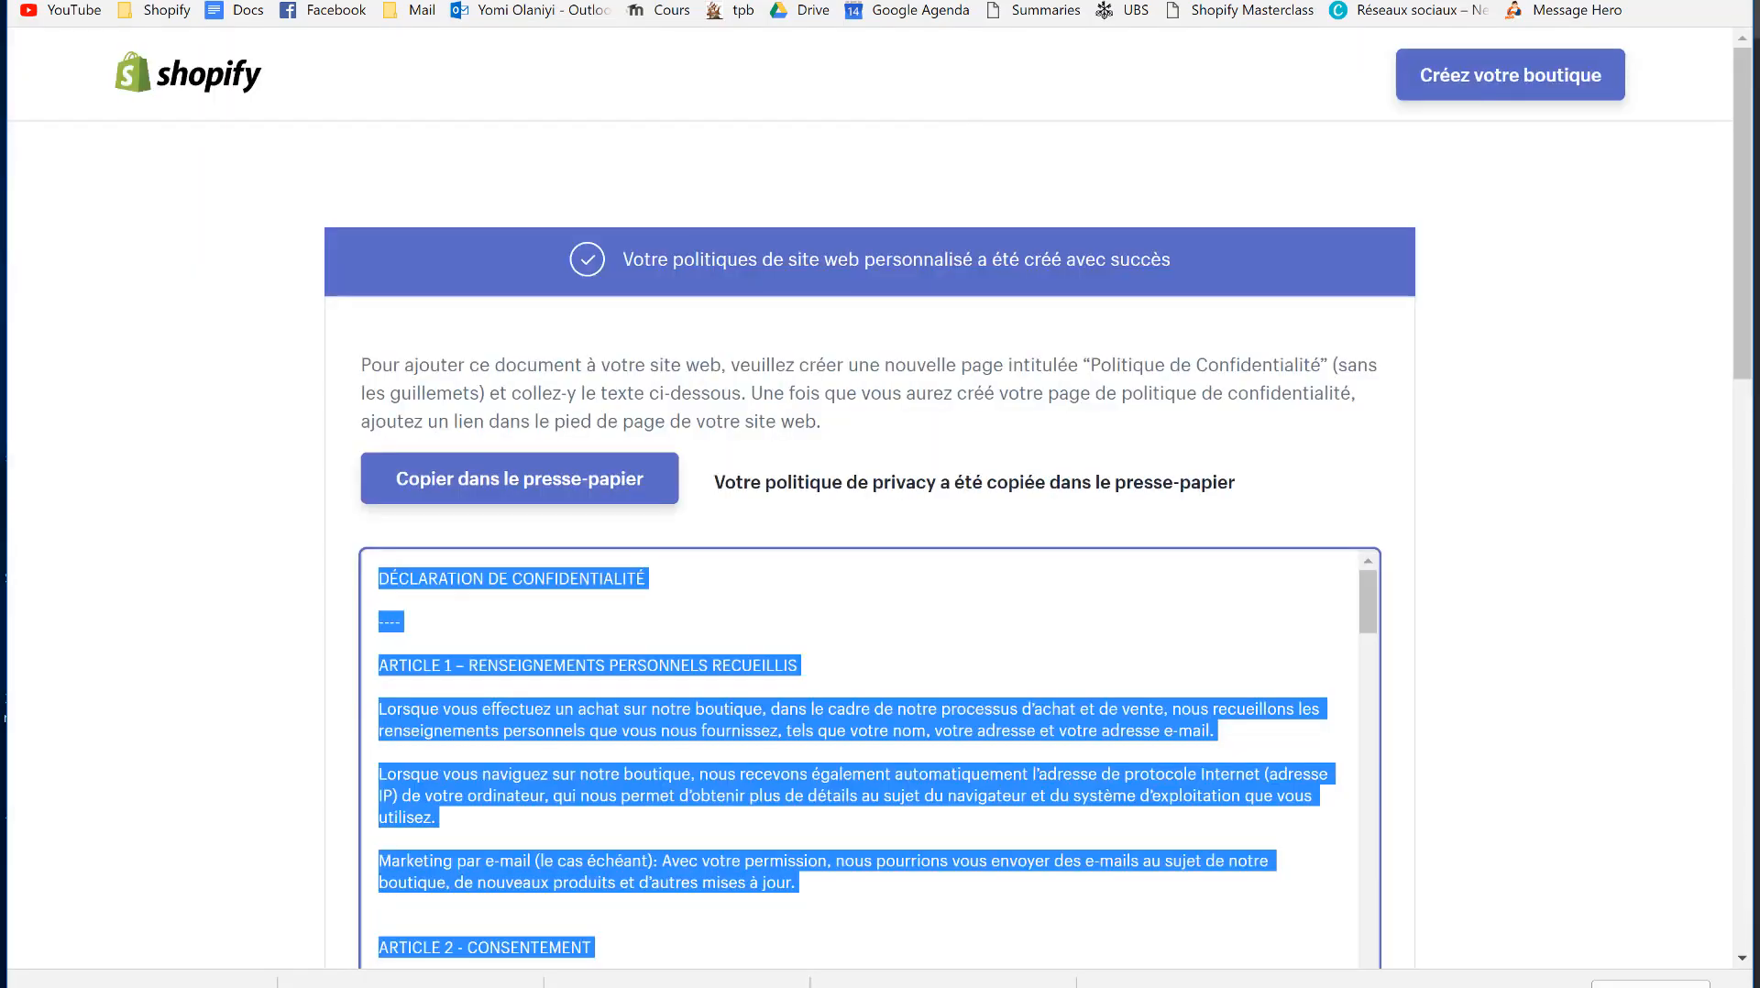
double_click(740, 664)
key(ctrl+a)
key(ctrl+Tab)
click(772, 511)
key(ctrl+v)
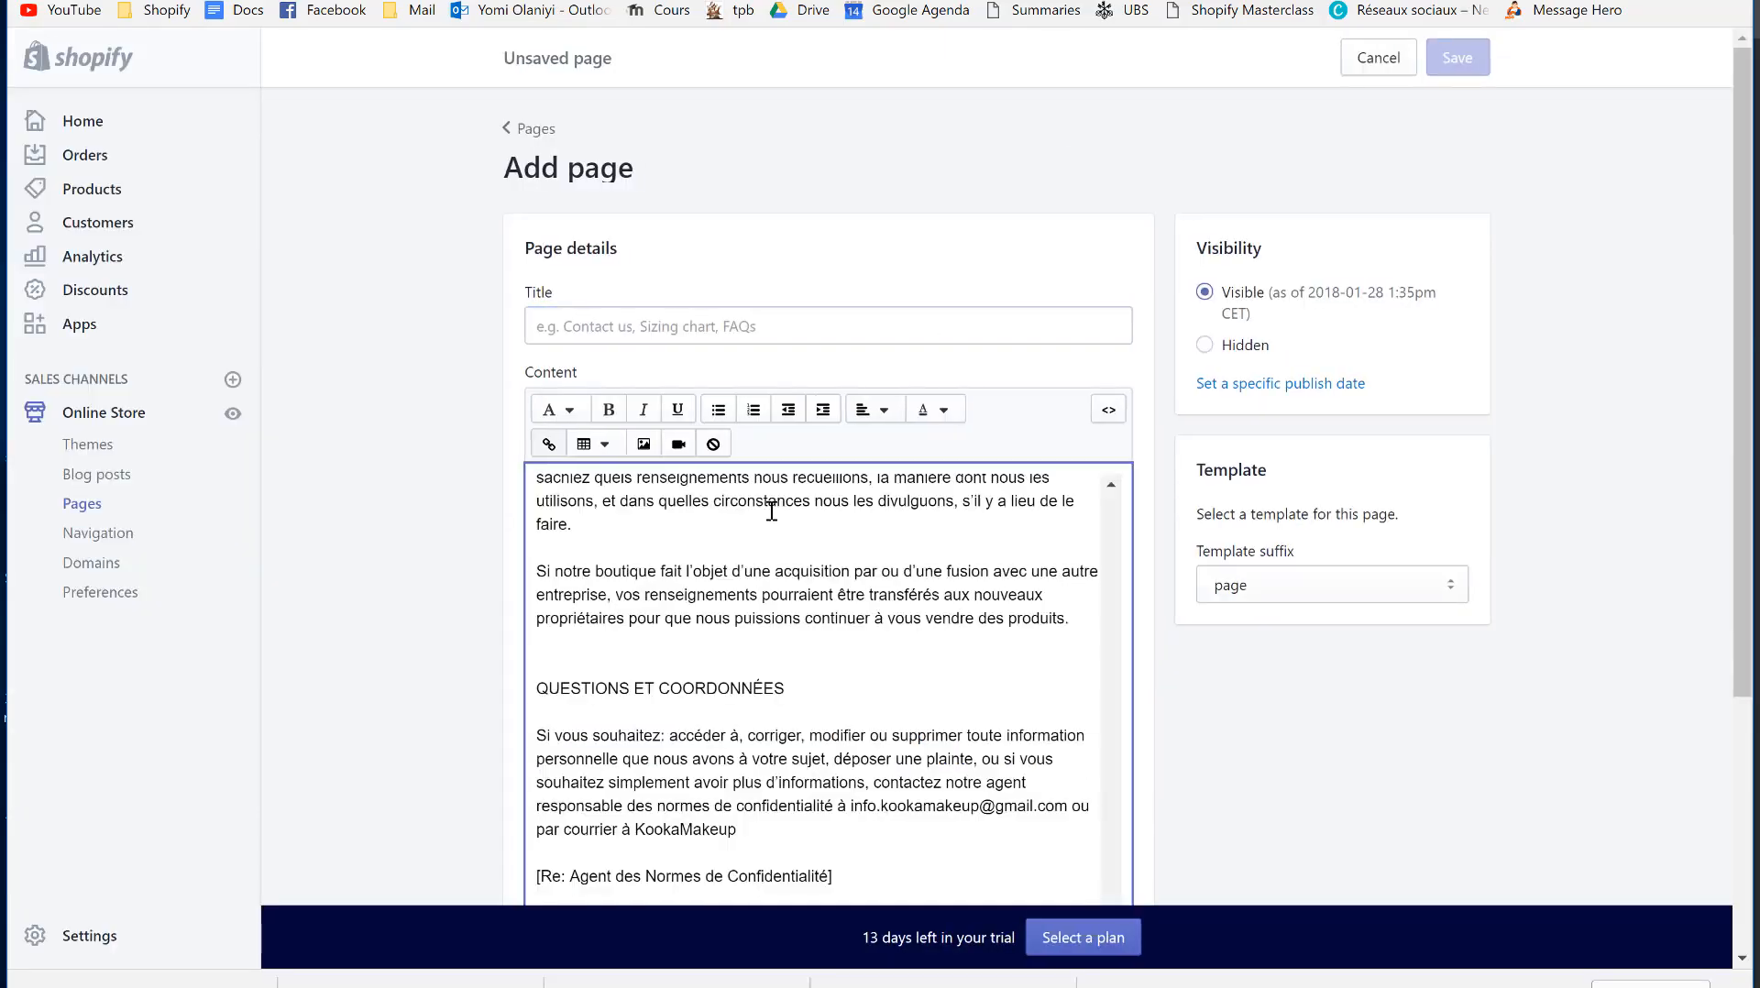
- Title the page from the 'DÉCLARATION DE CONFIDENTIALITÉ' heading, then discard the unsaved draft
scroll(679, 532, up, 3)
scroll(680, 532, up, 10)
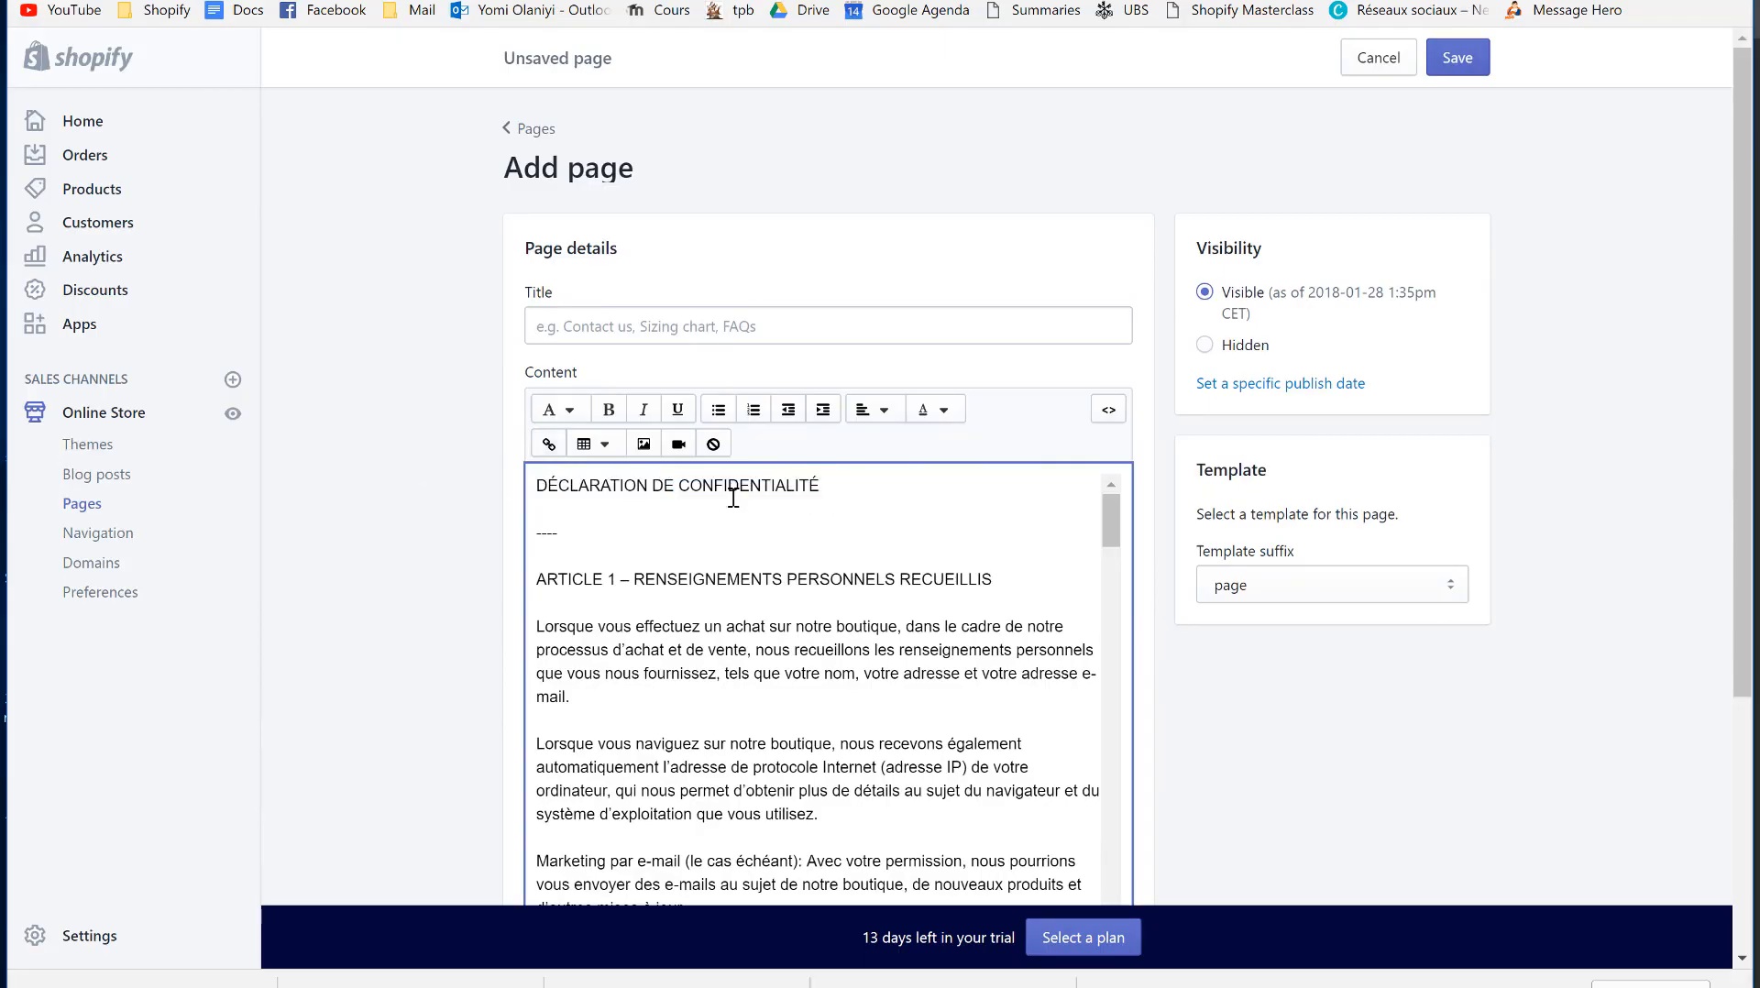
triple_click(673, 487)
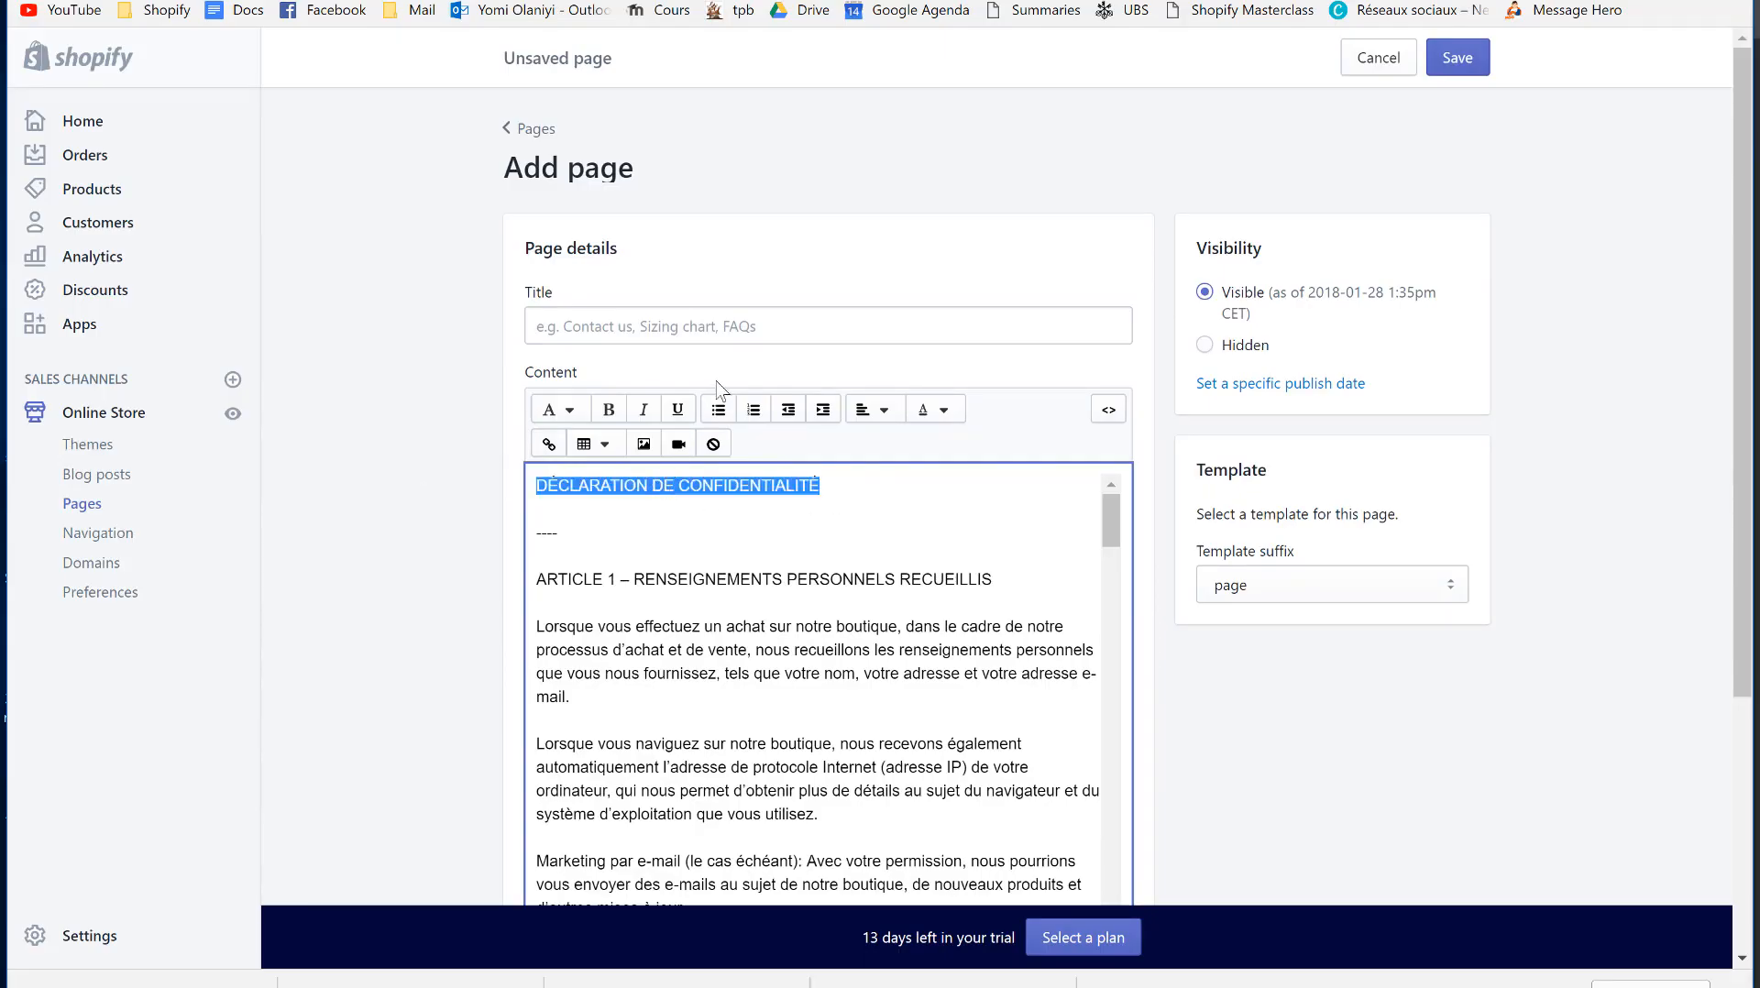
click(694, 328)
key(ctrl+v)
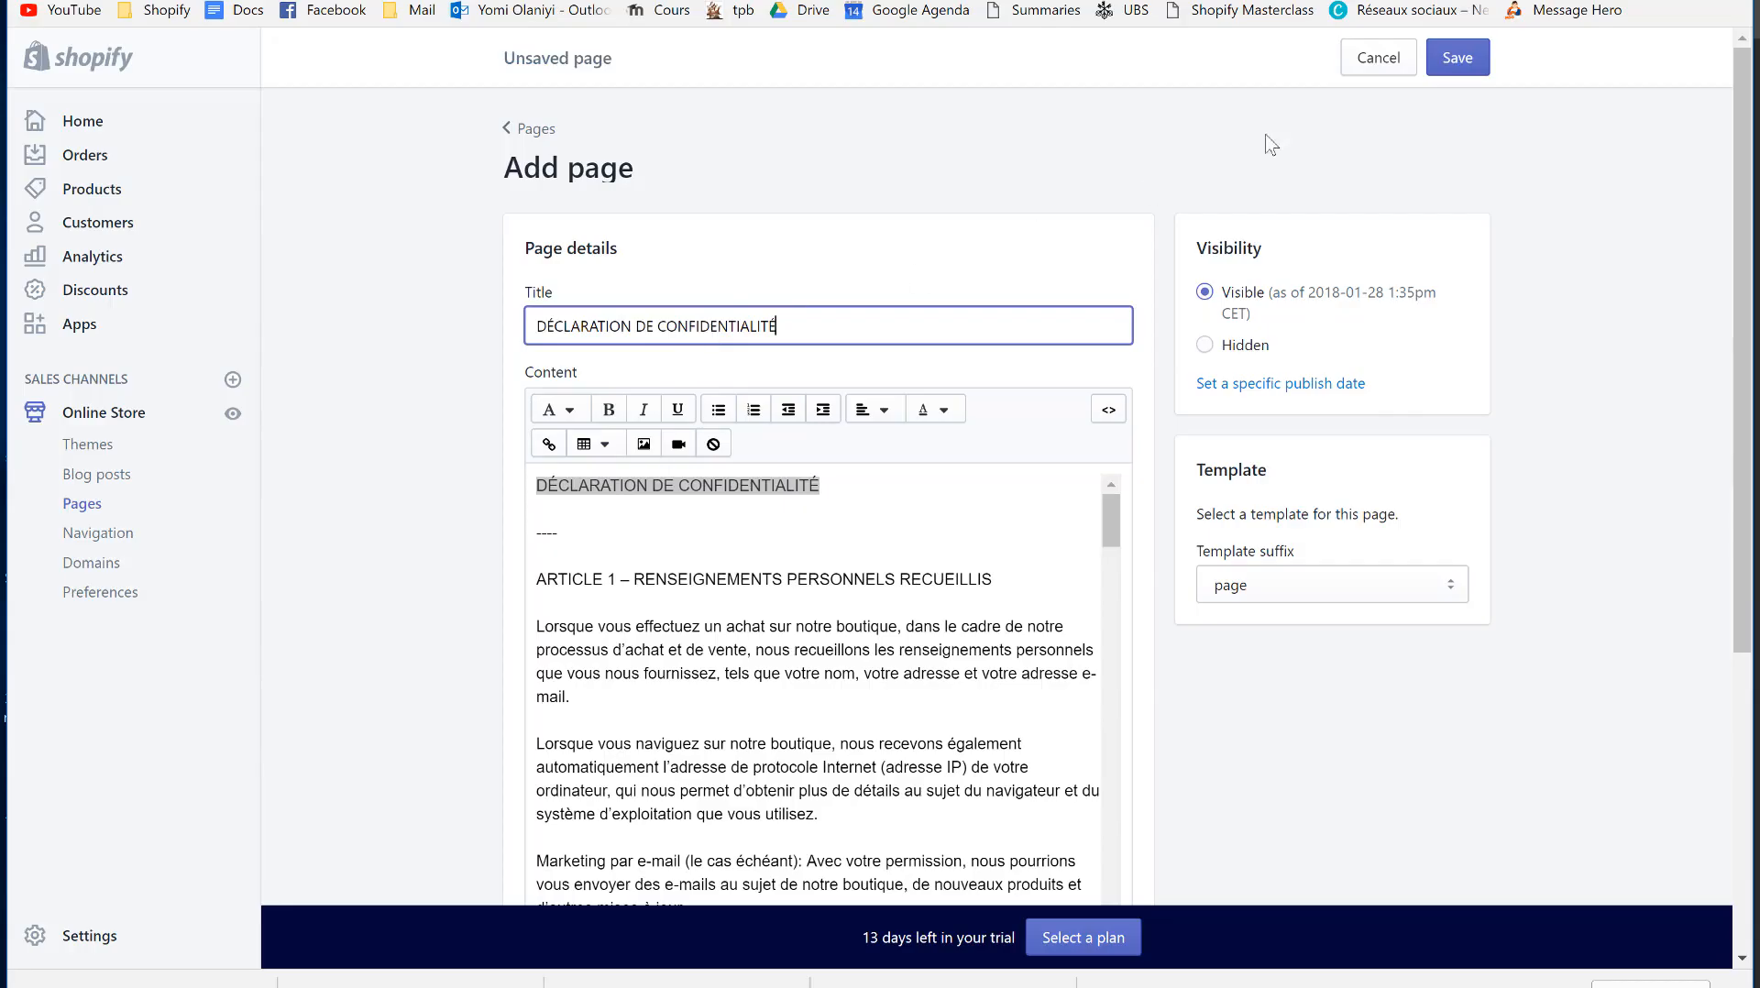
click(1395, 66)
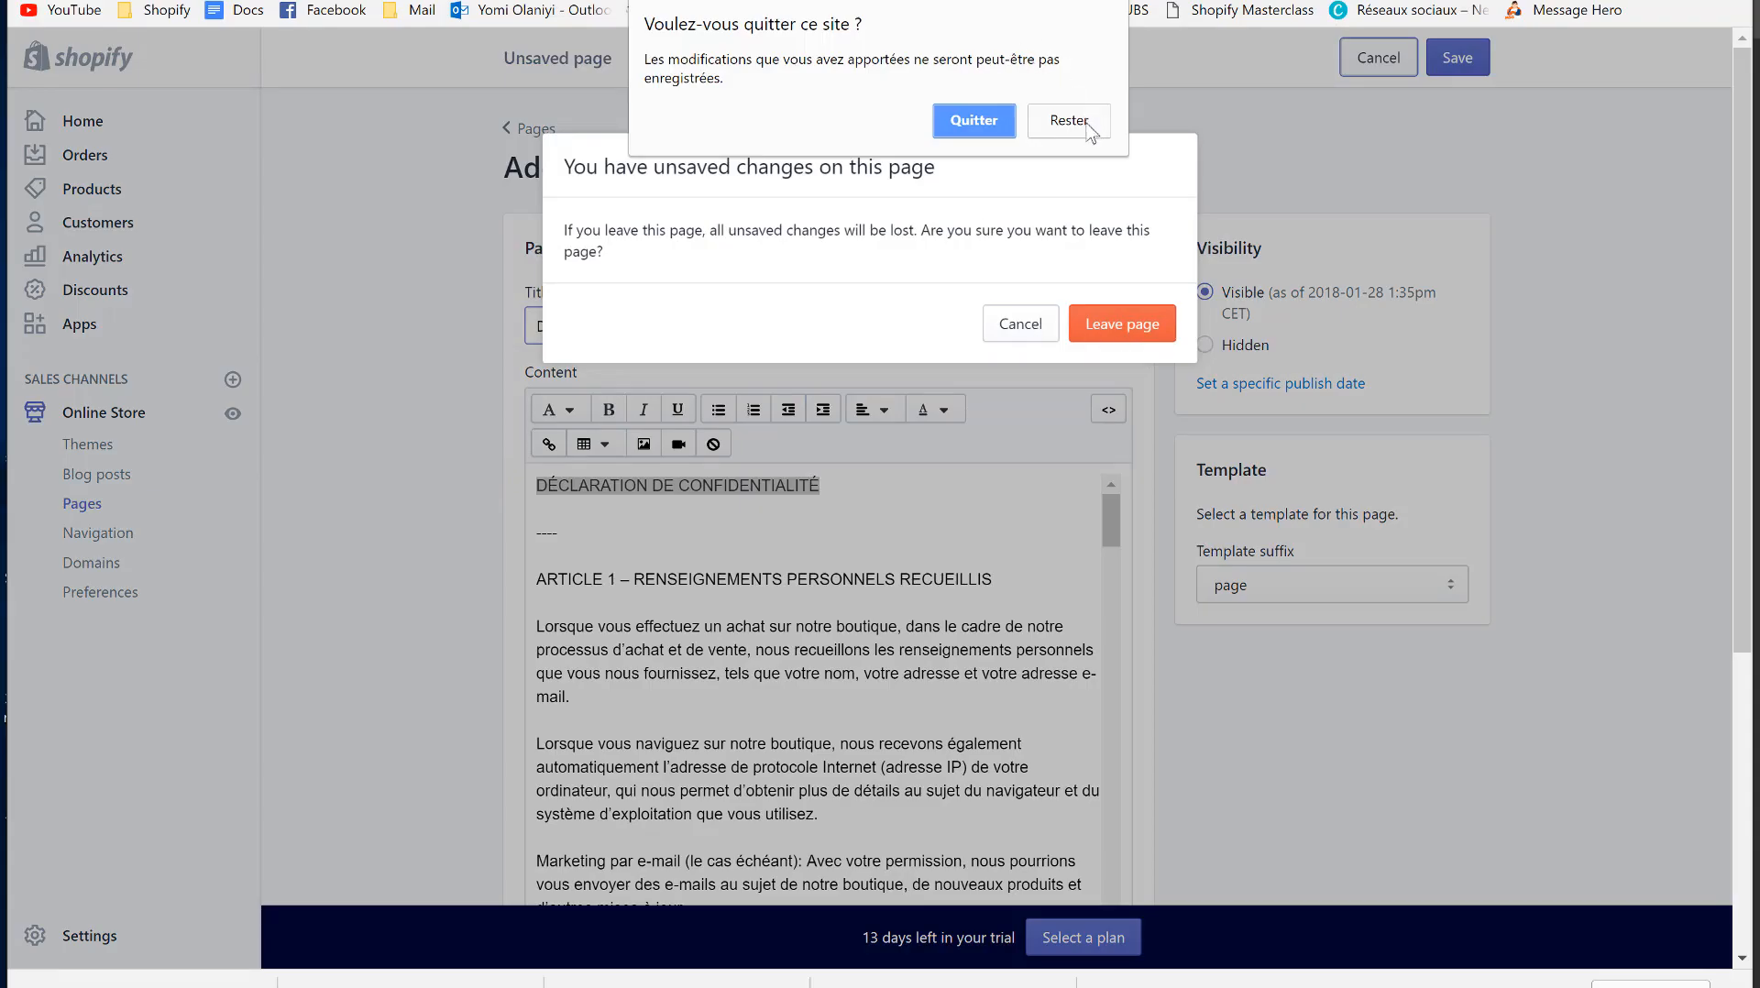
click(974, 120)
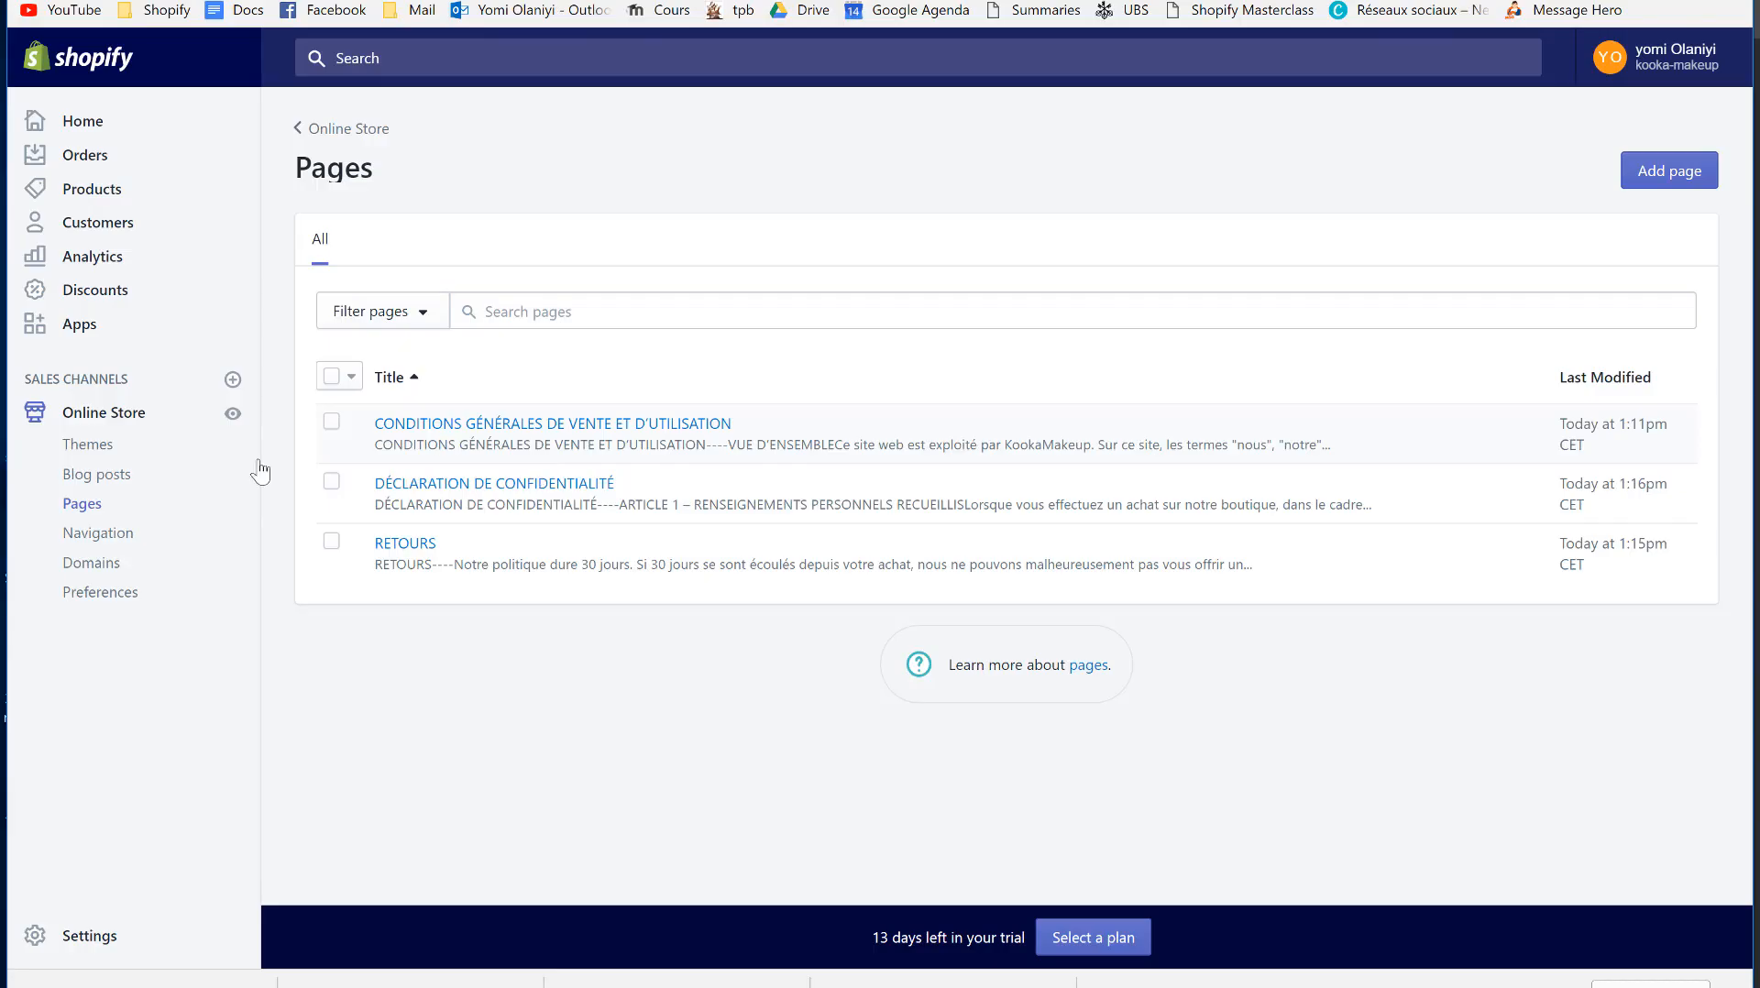
- Back out of the Debut theme editor and customize the Supply theme instead
click(110, 419)
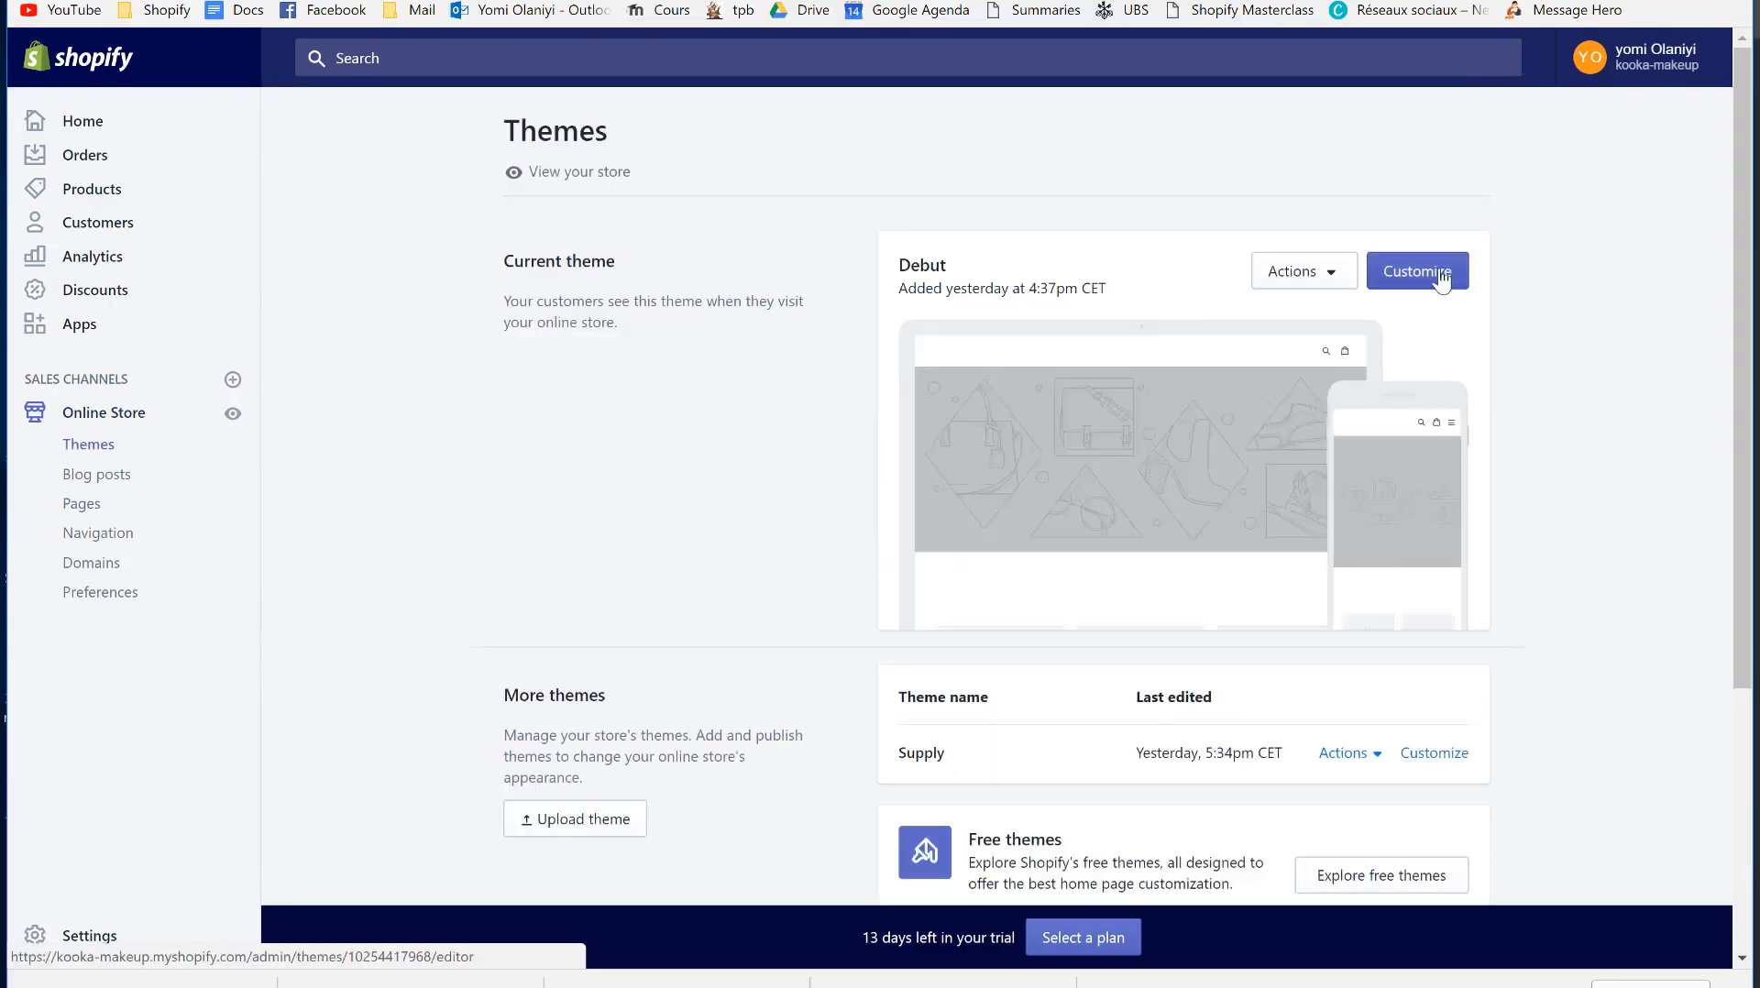
click(1440, 277)
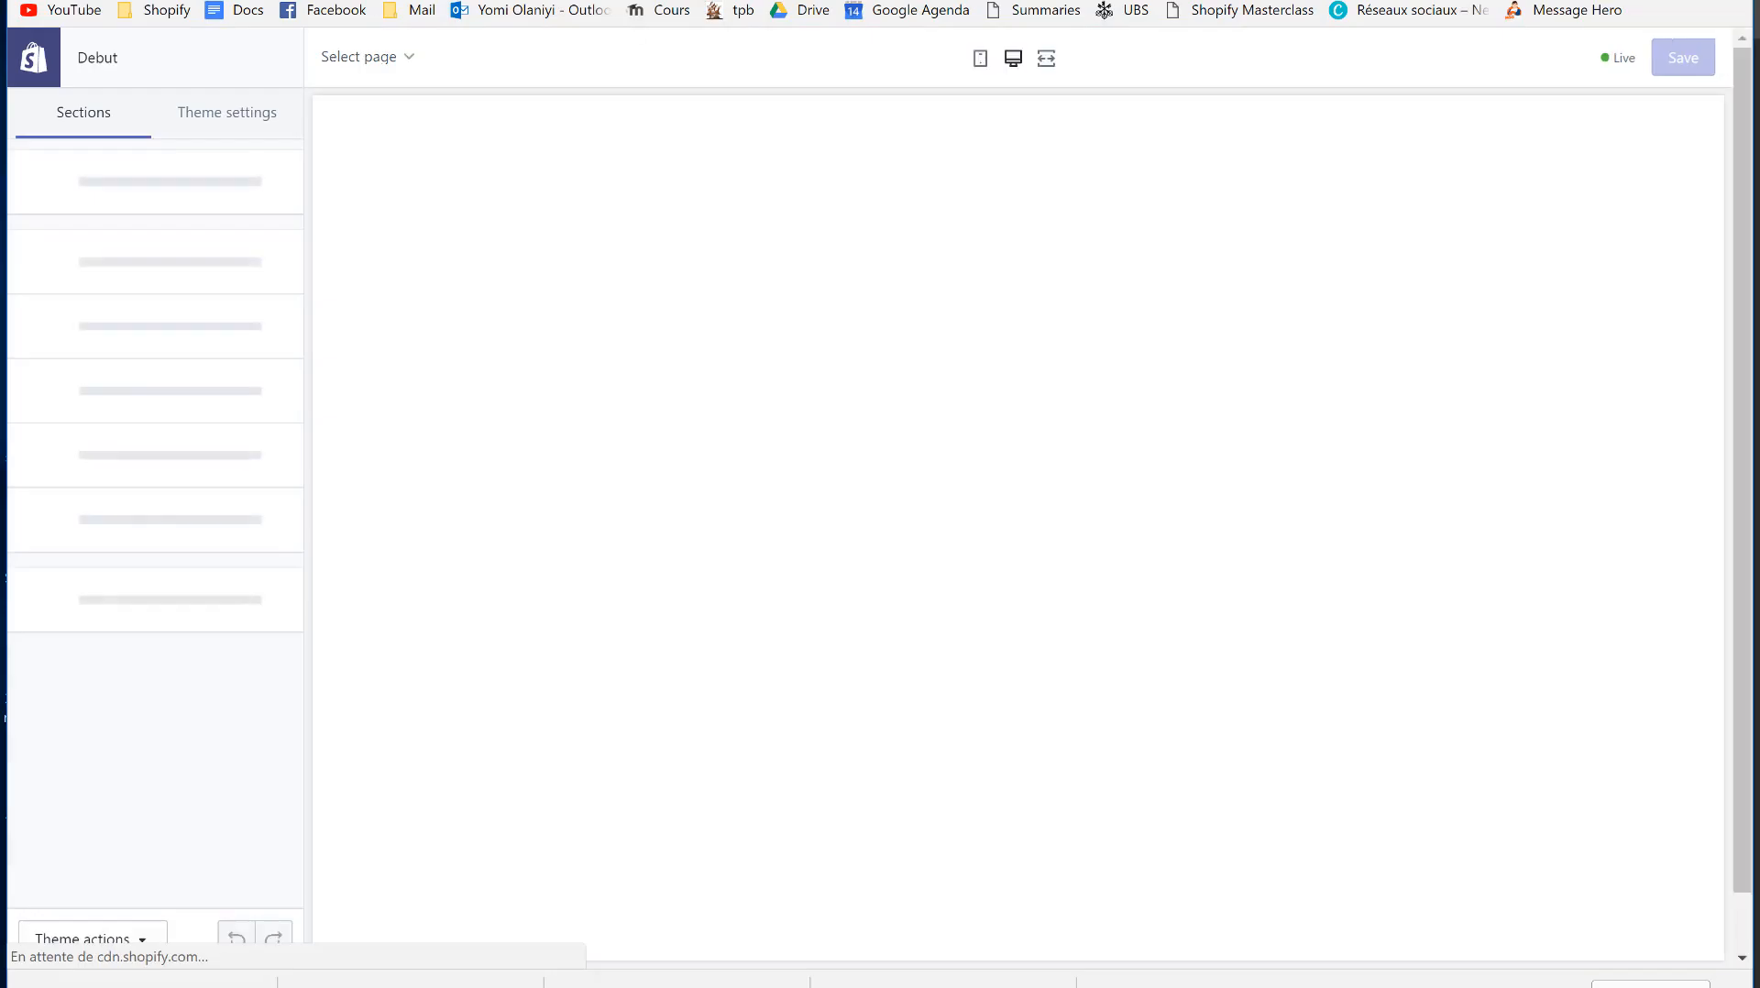
key(alt+Left)
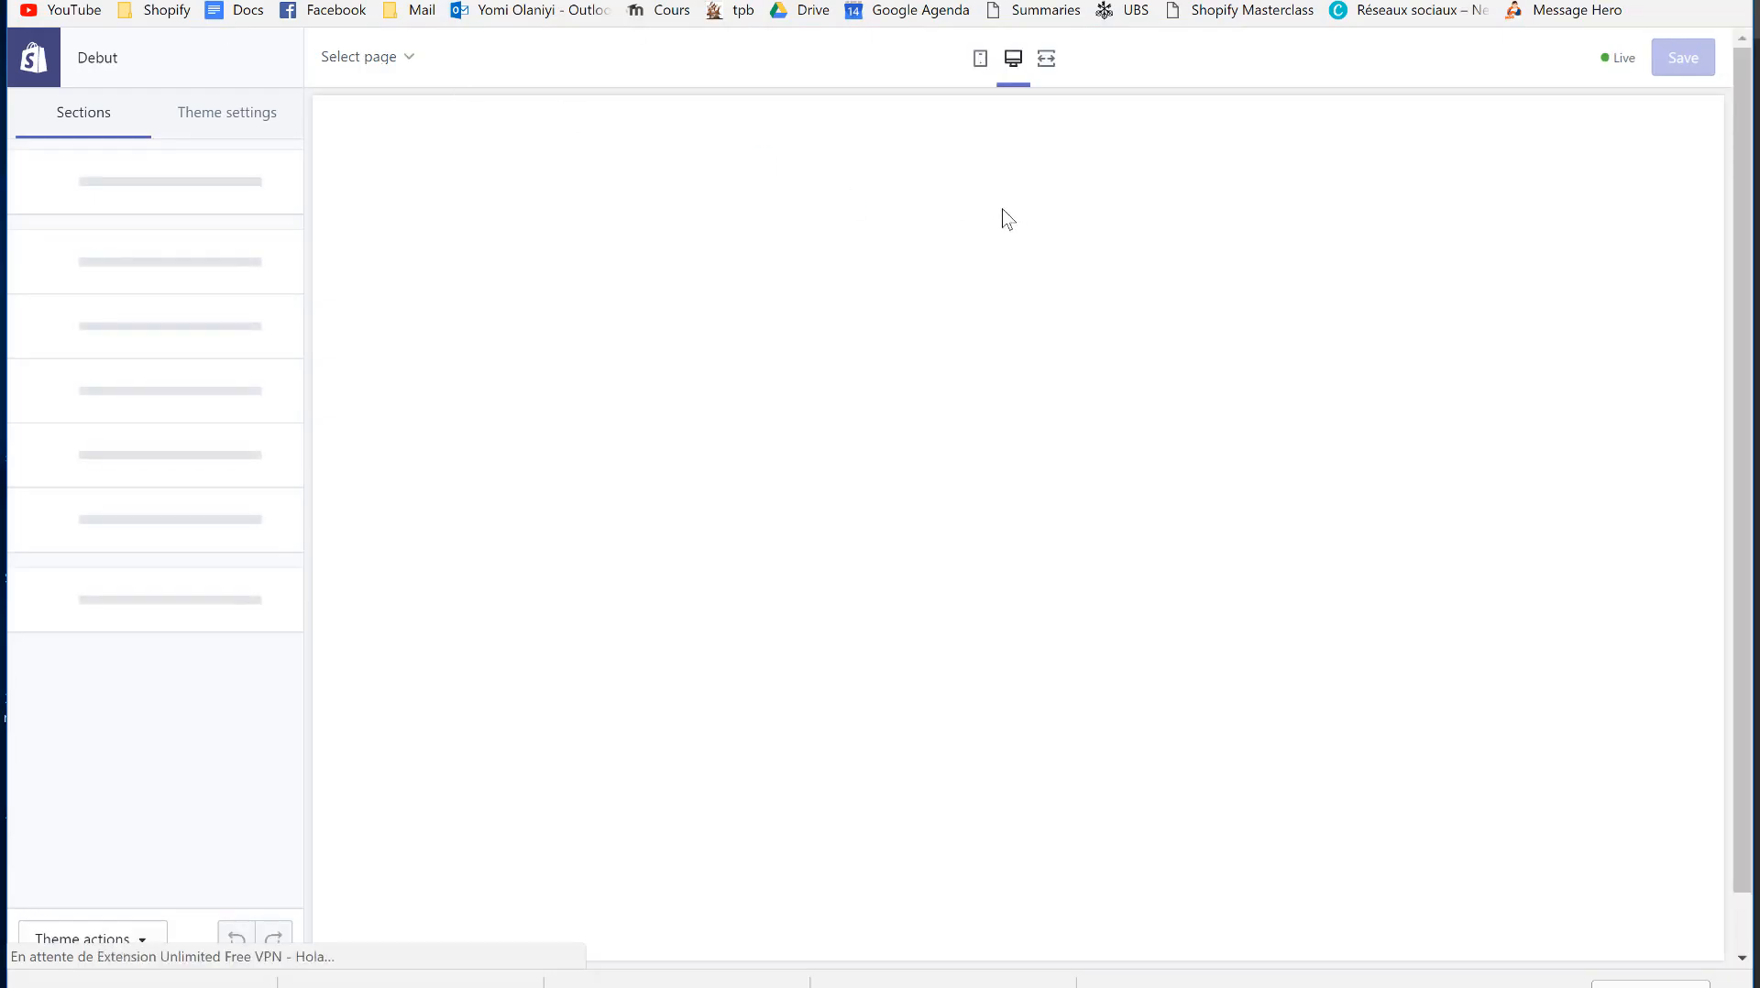
scroll(1183, 522, down, 2)
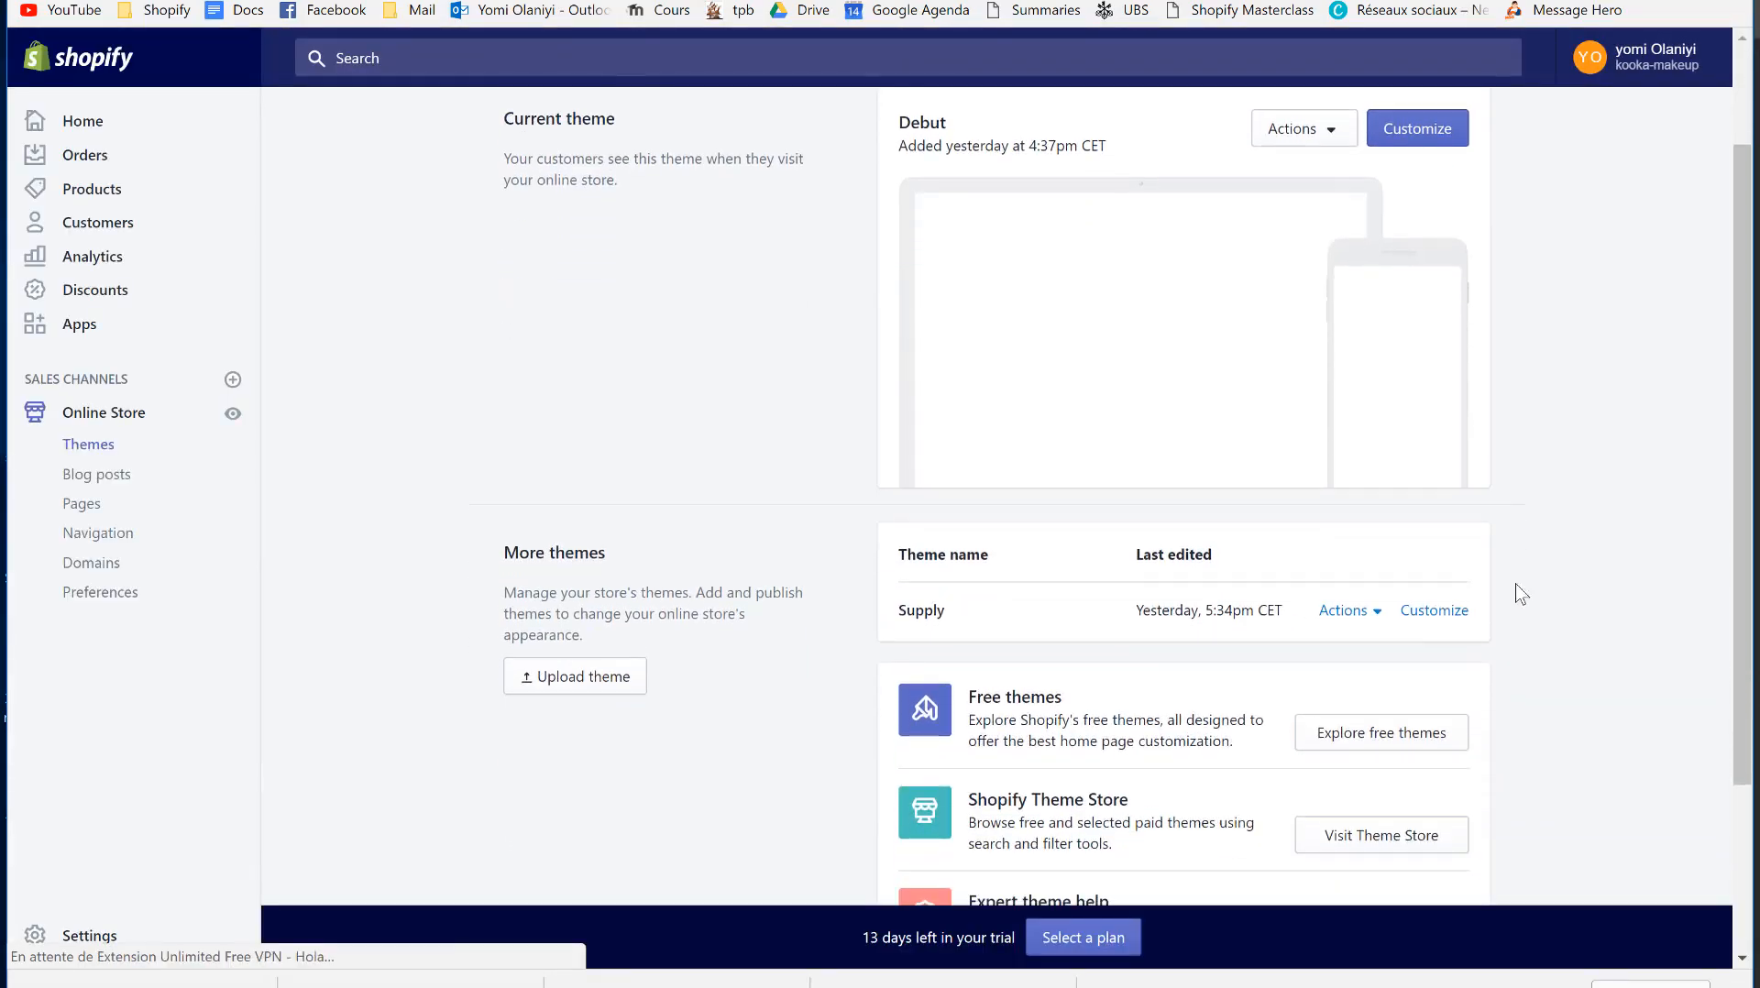
click(1433, 610)
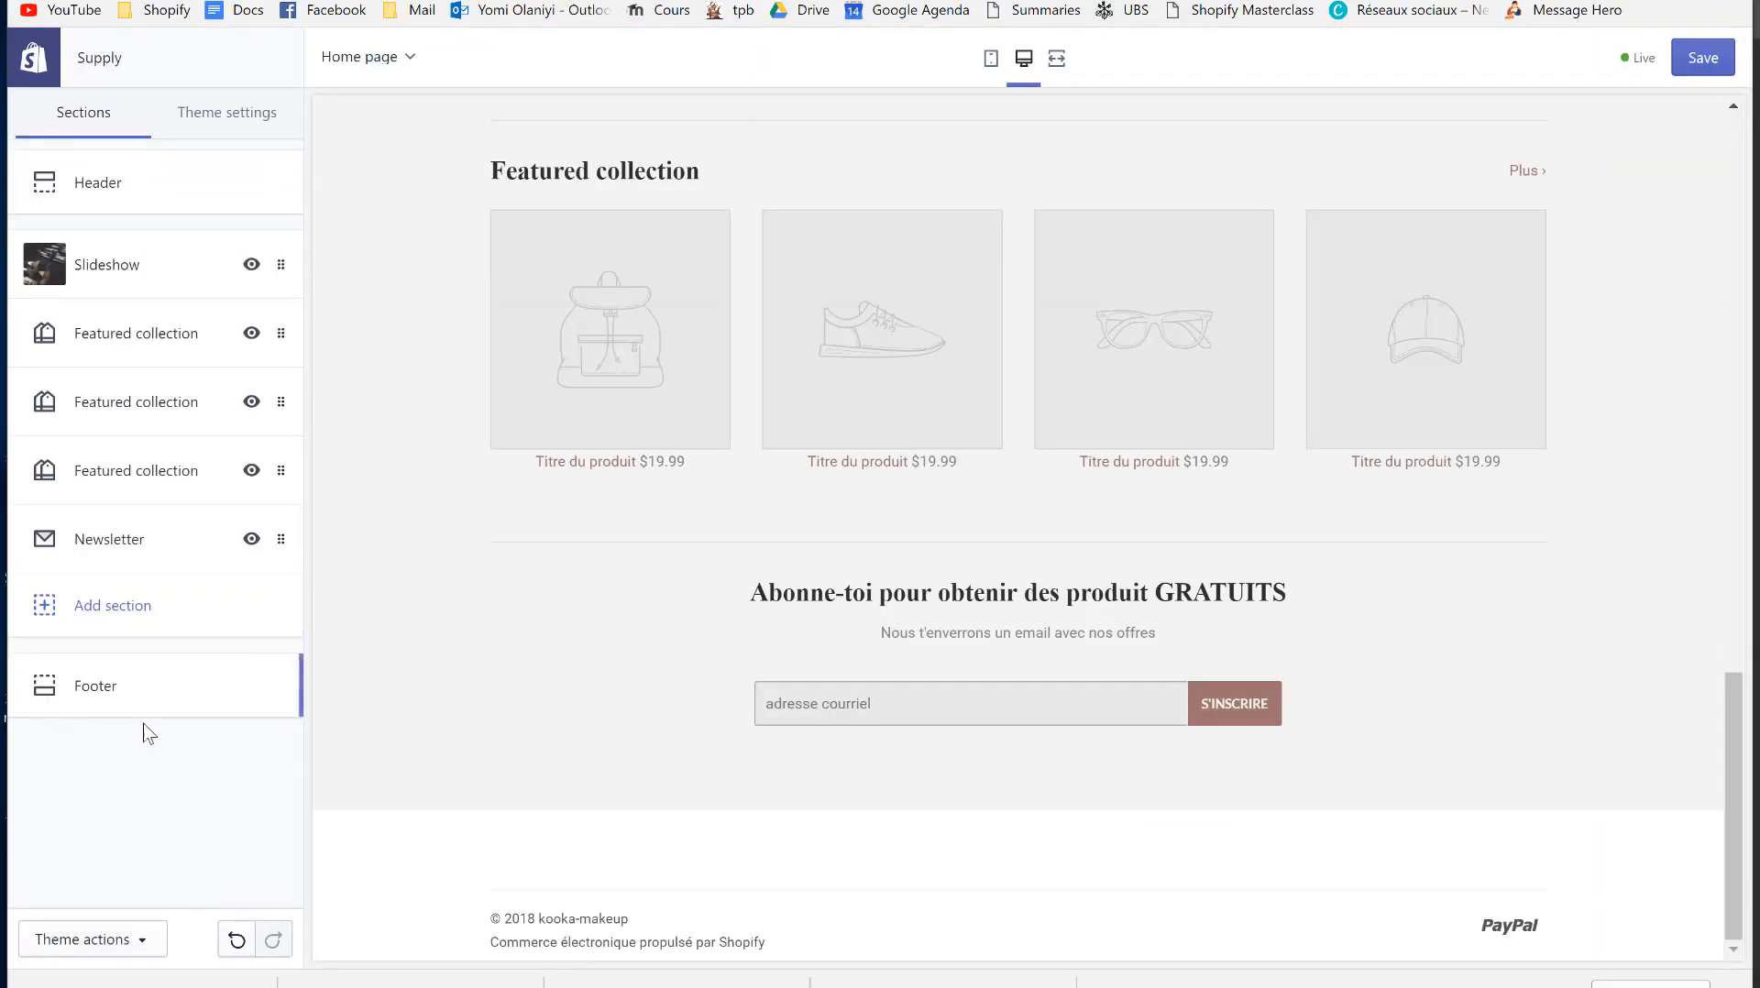
- From the Footer's Legal menu setting, create a menu titled 'Legal Menu' and begin adding an item
click(138, 710)
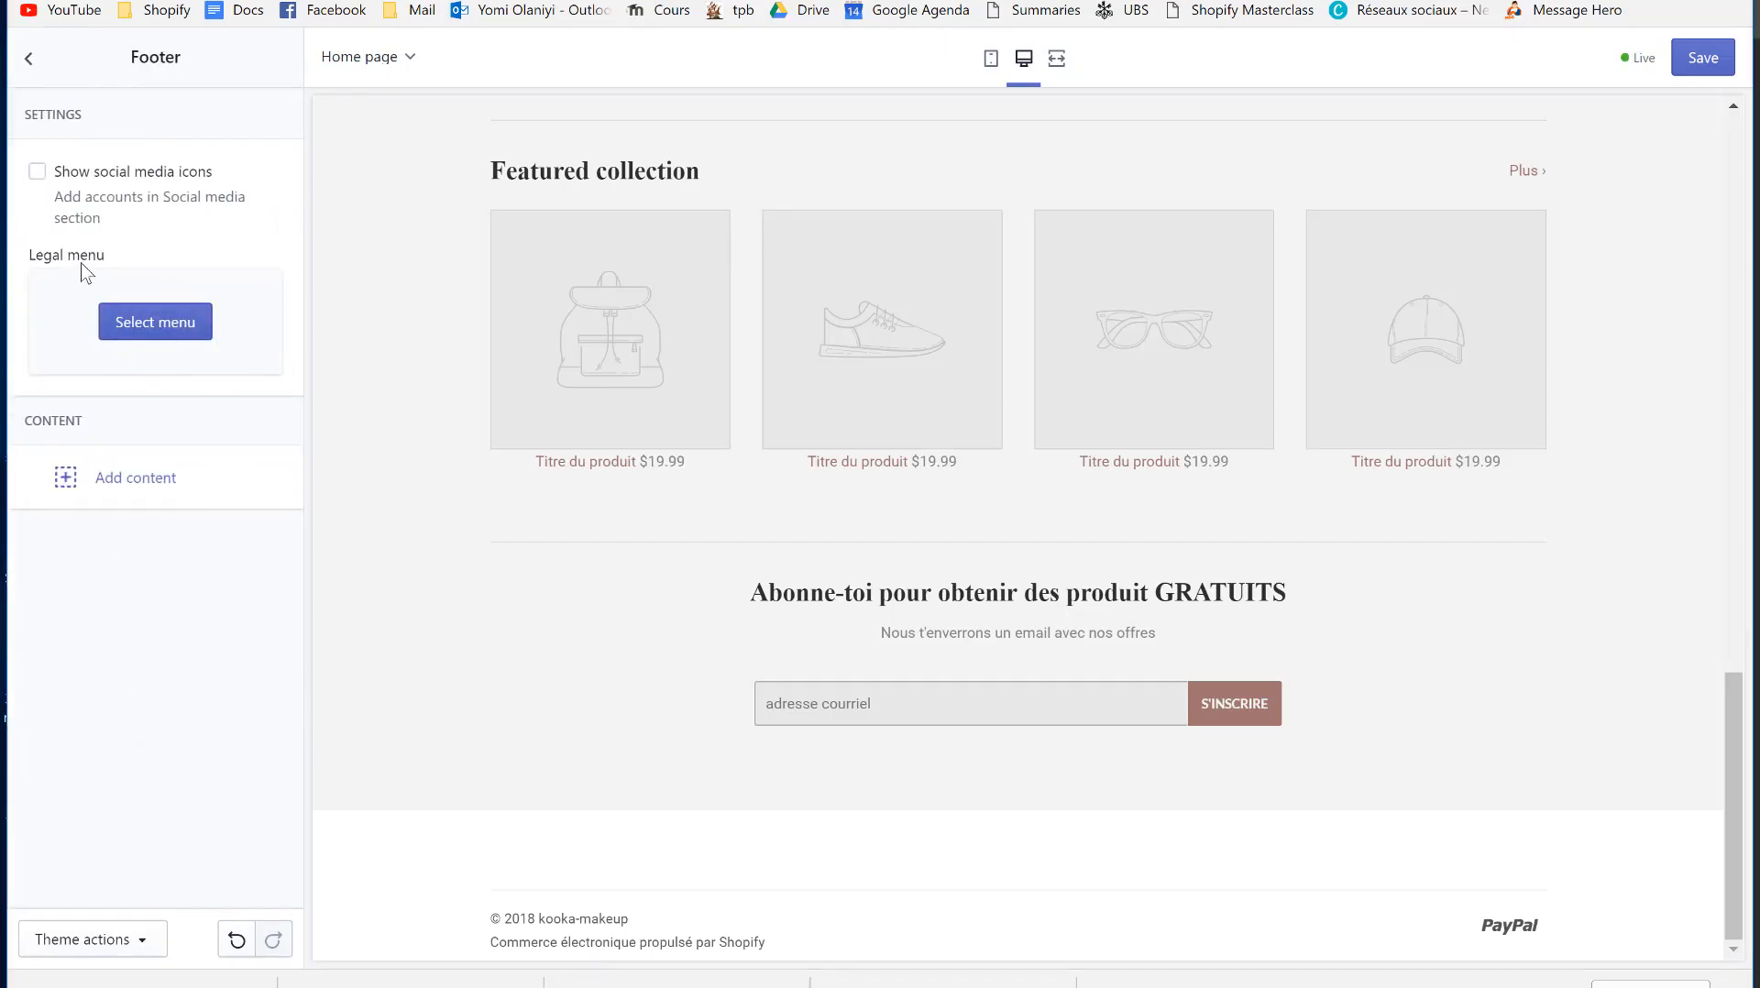
click(174, 336)
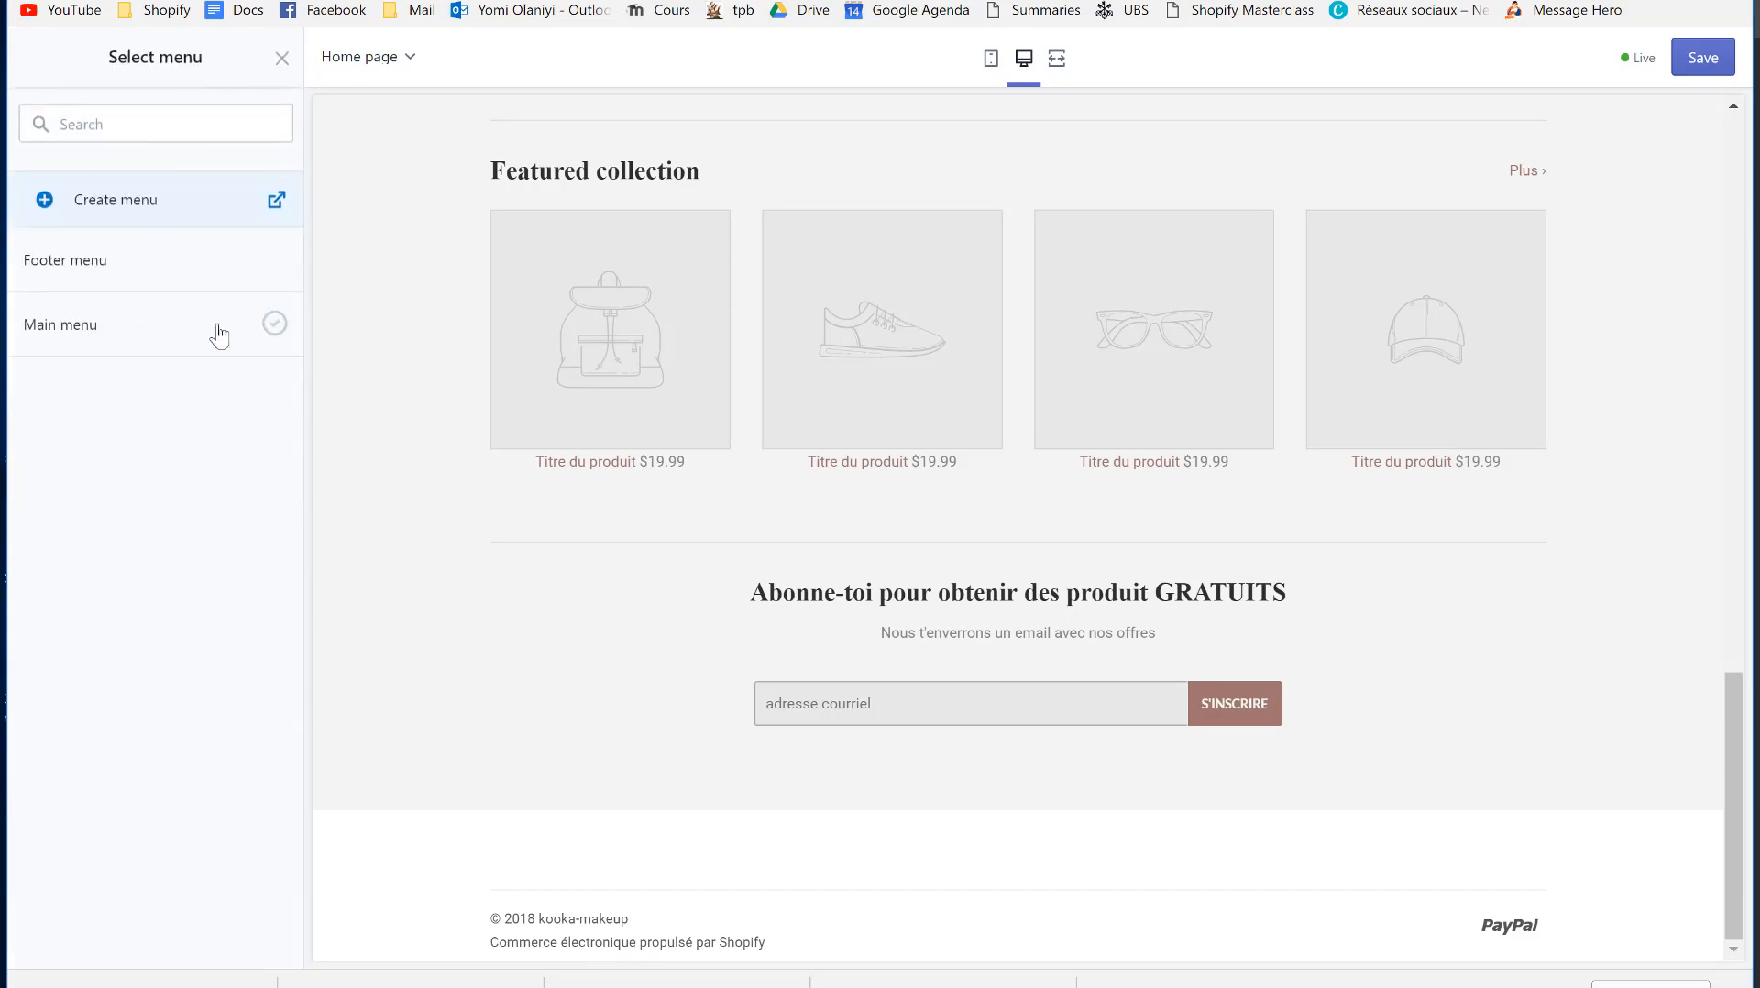
click(120, 205)
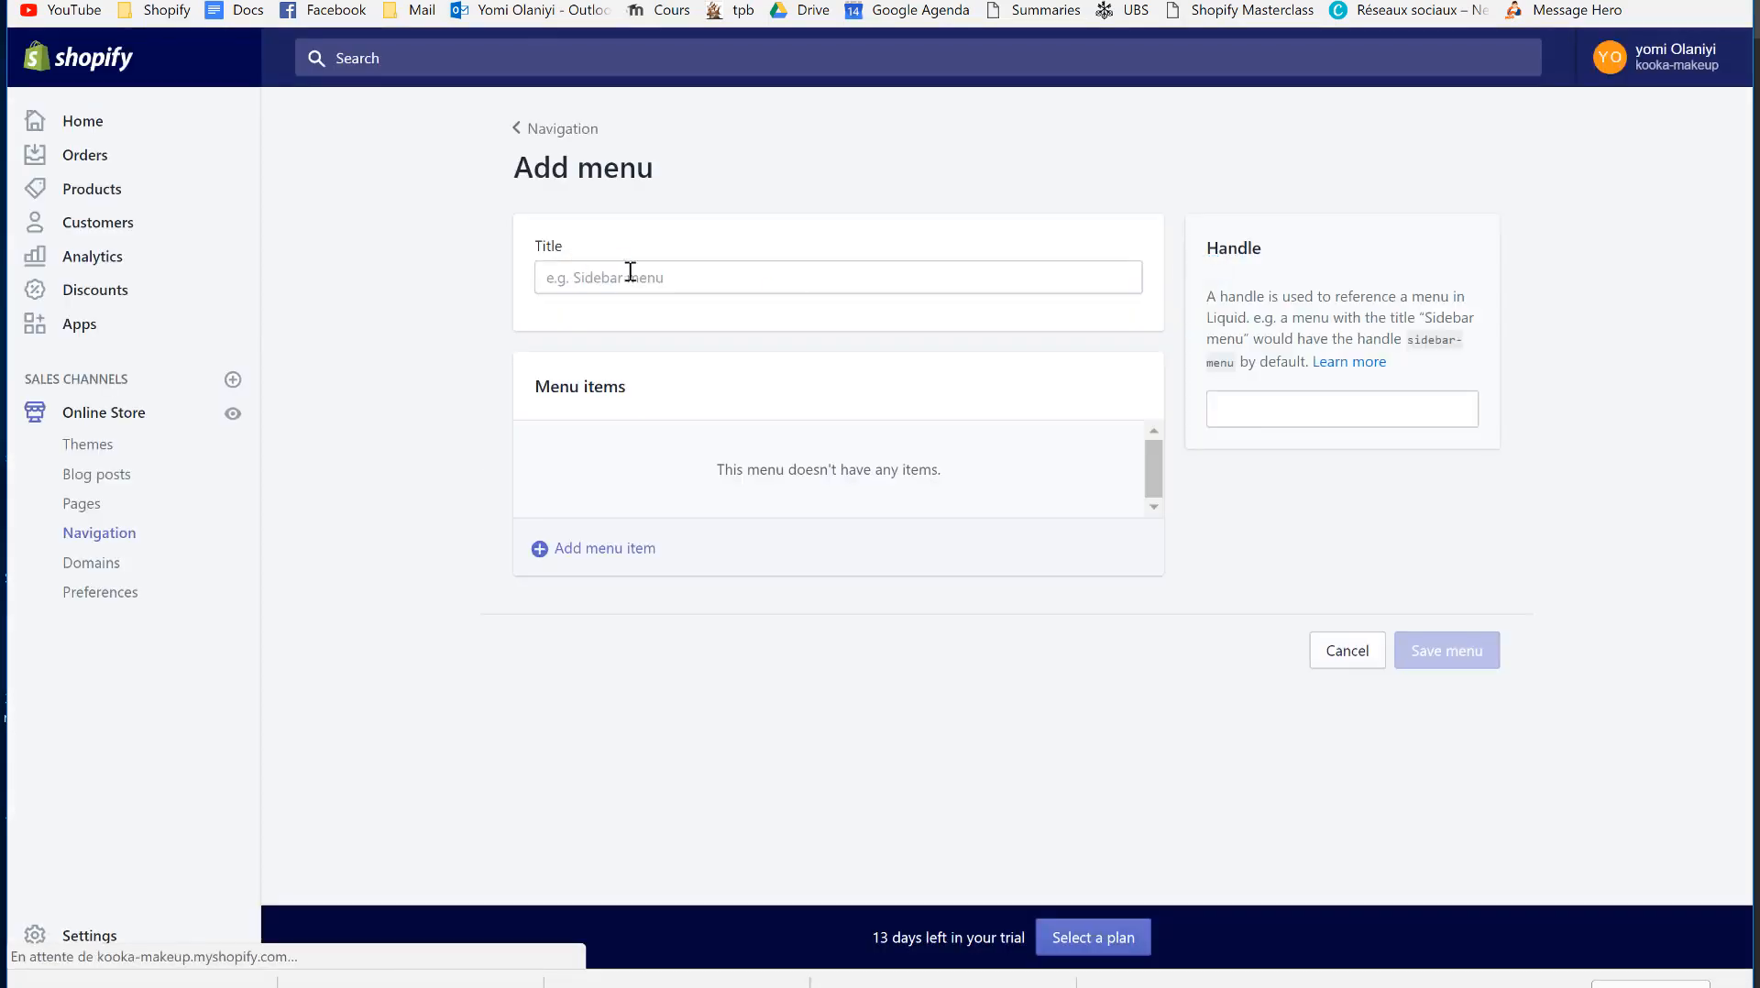
click(630, 276)
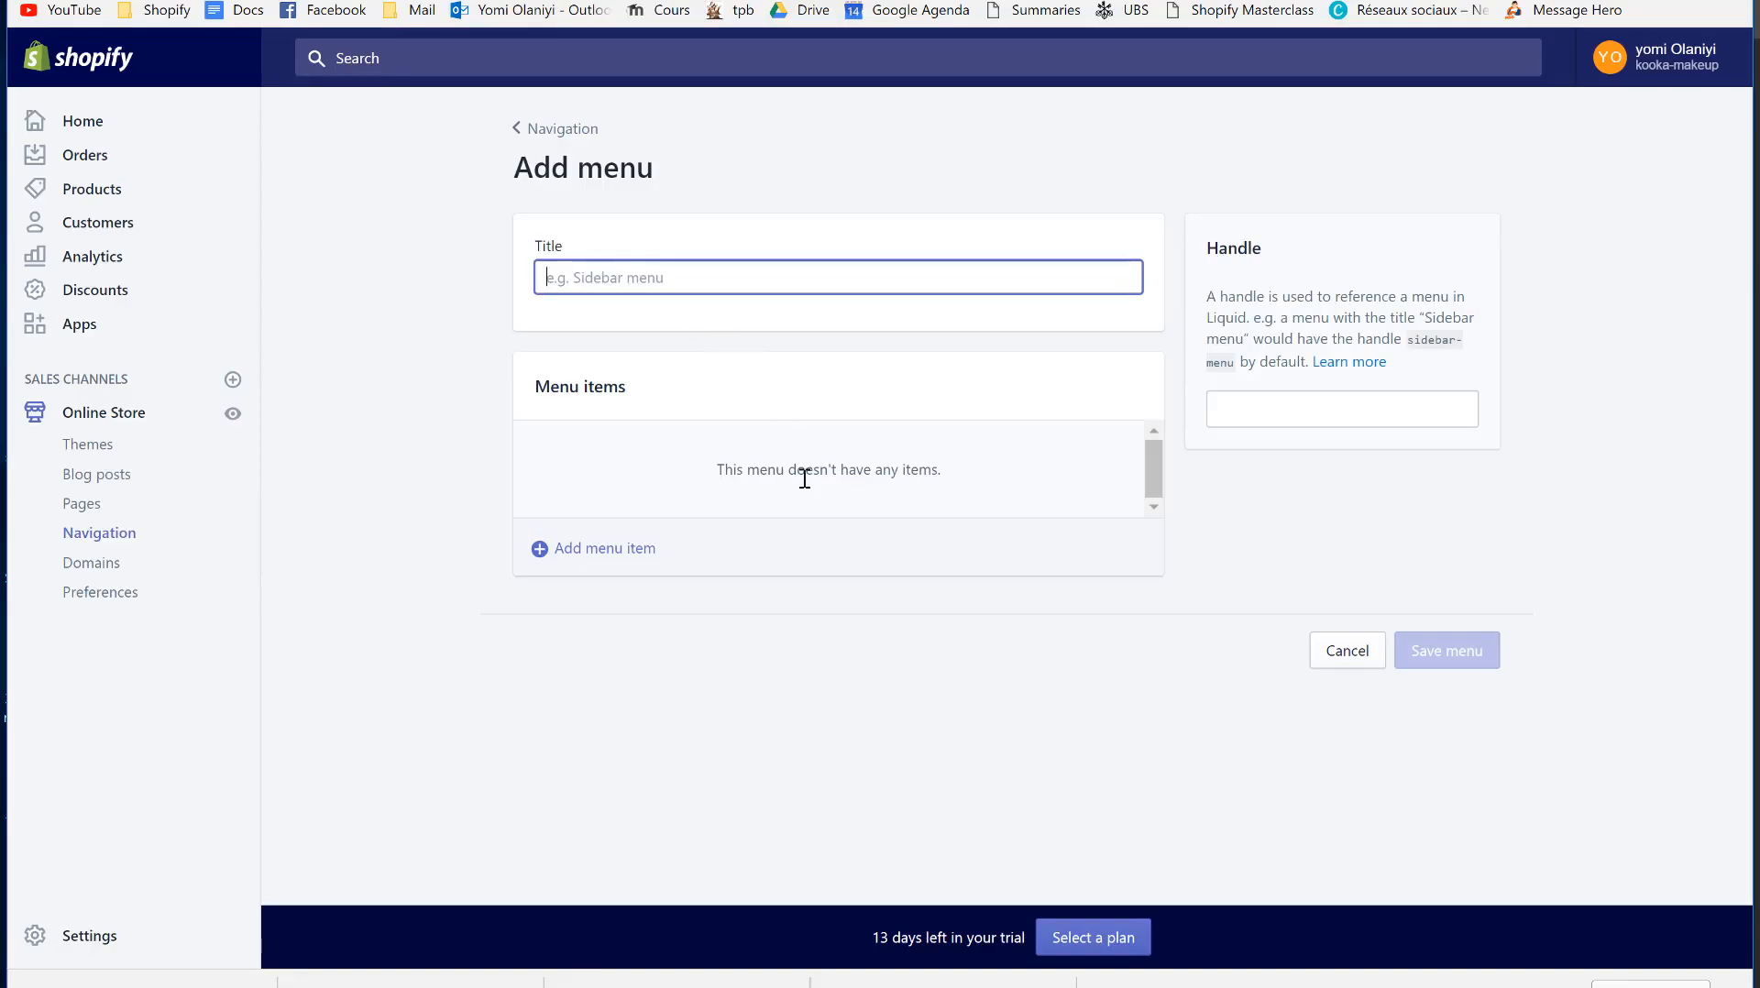
text(Legal Menu)
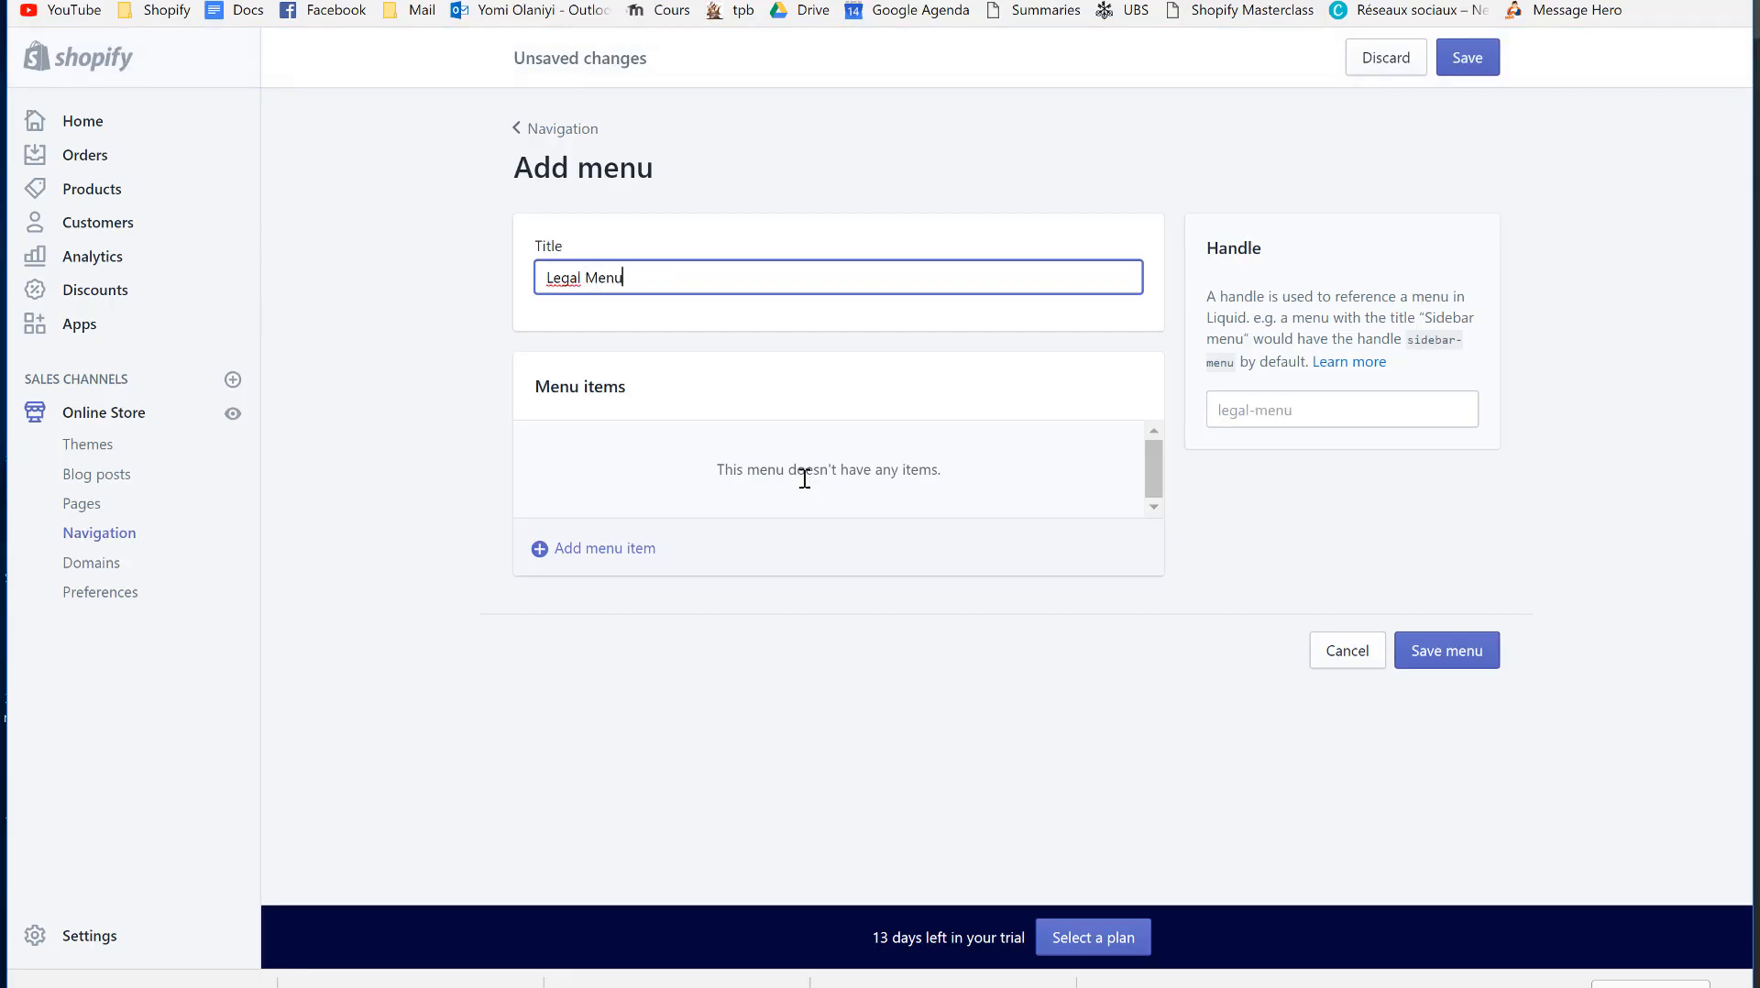
click(644, 555)
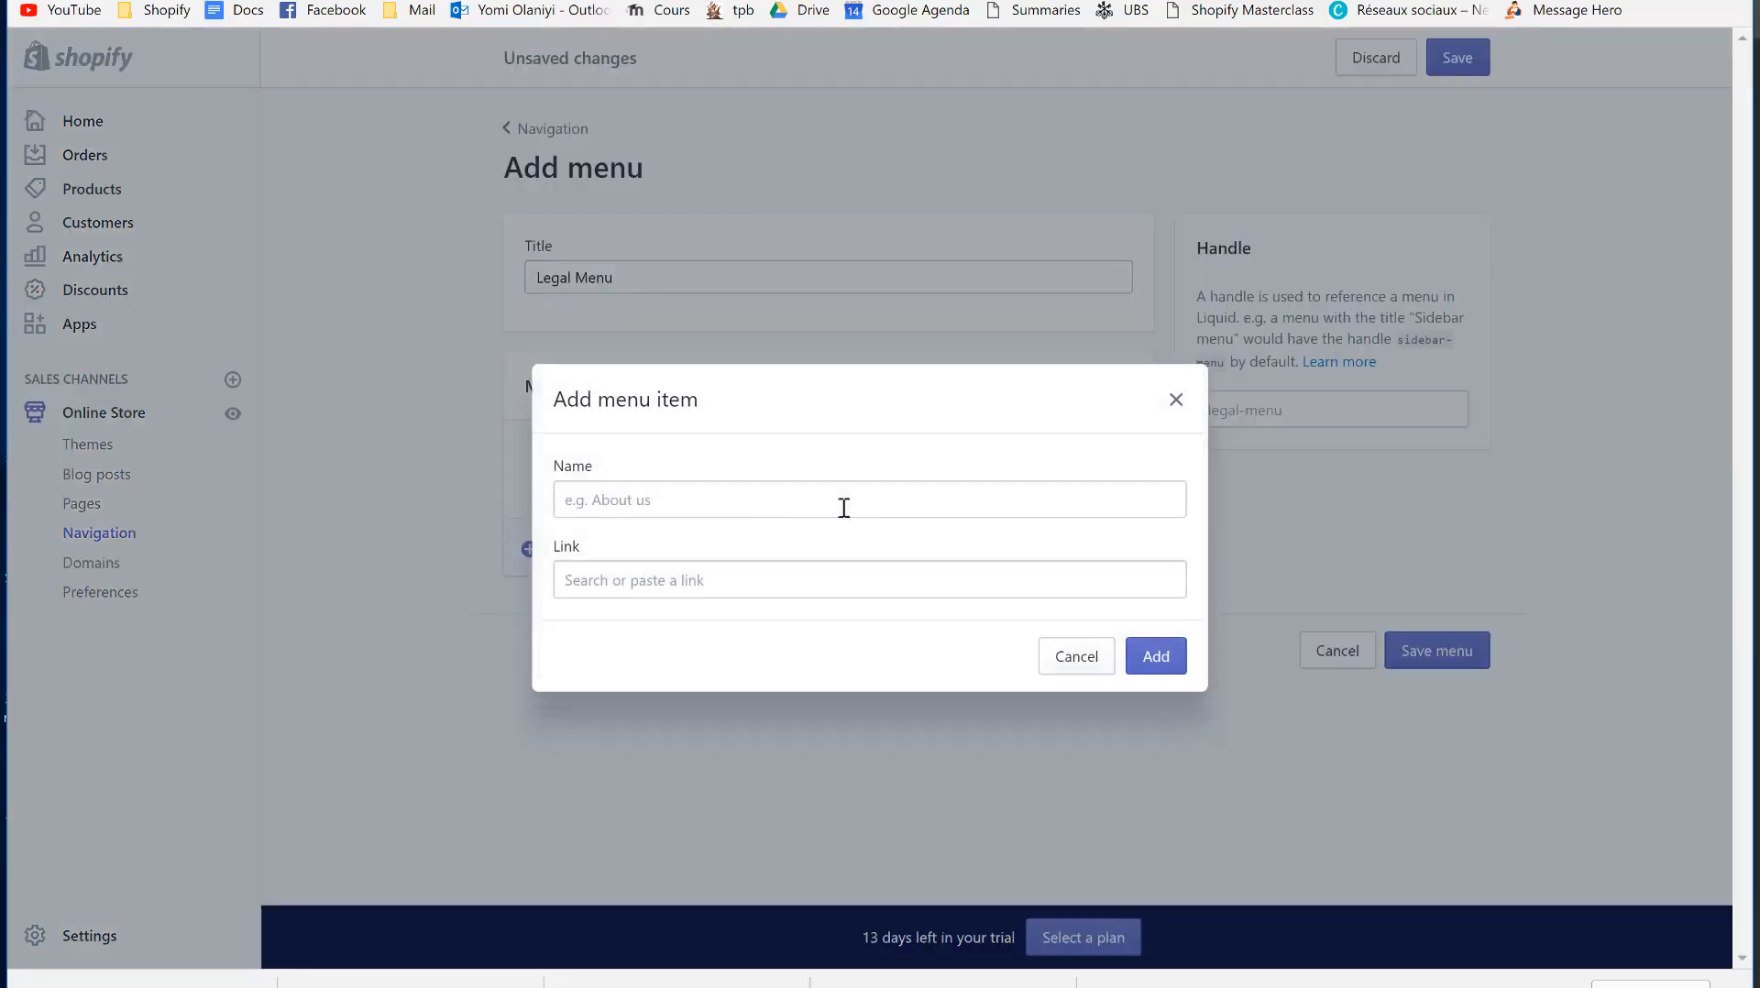
- Add a 'Politique de Confidentialité' item linked to the privacy policy page
click(639, 502)
text(Politique de Confidentialité)
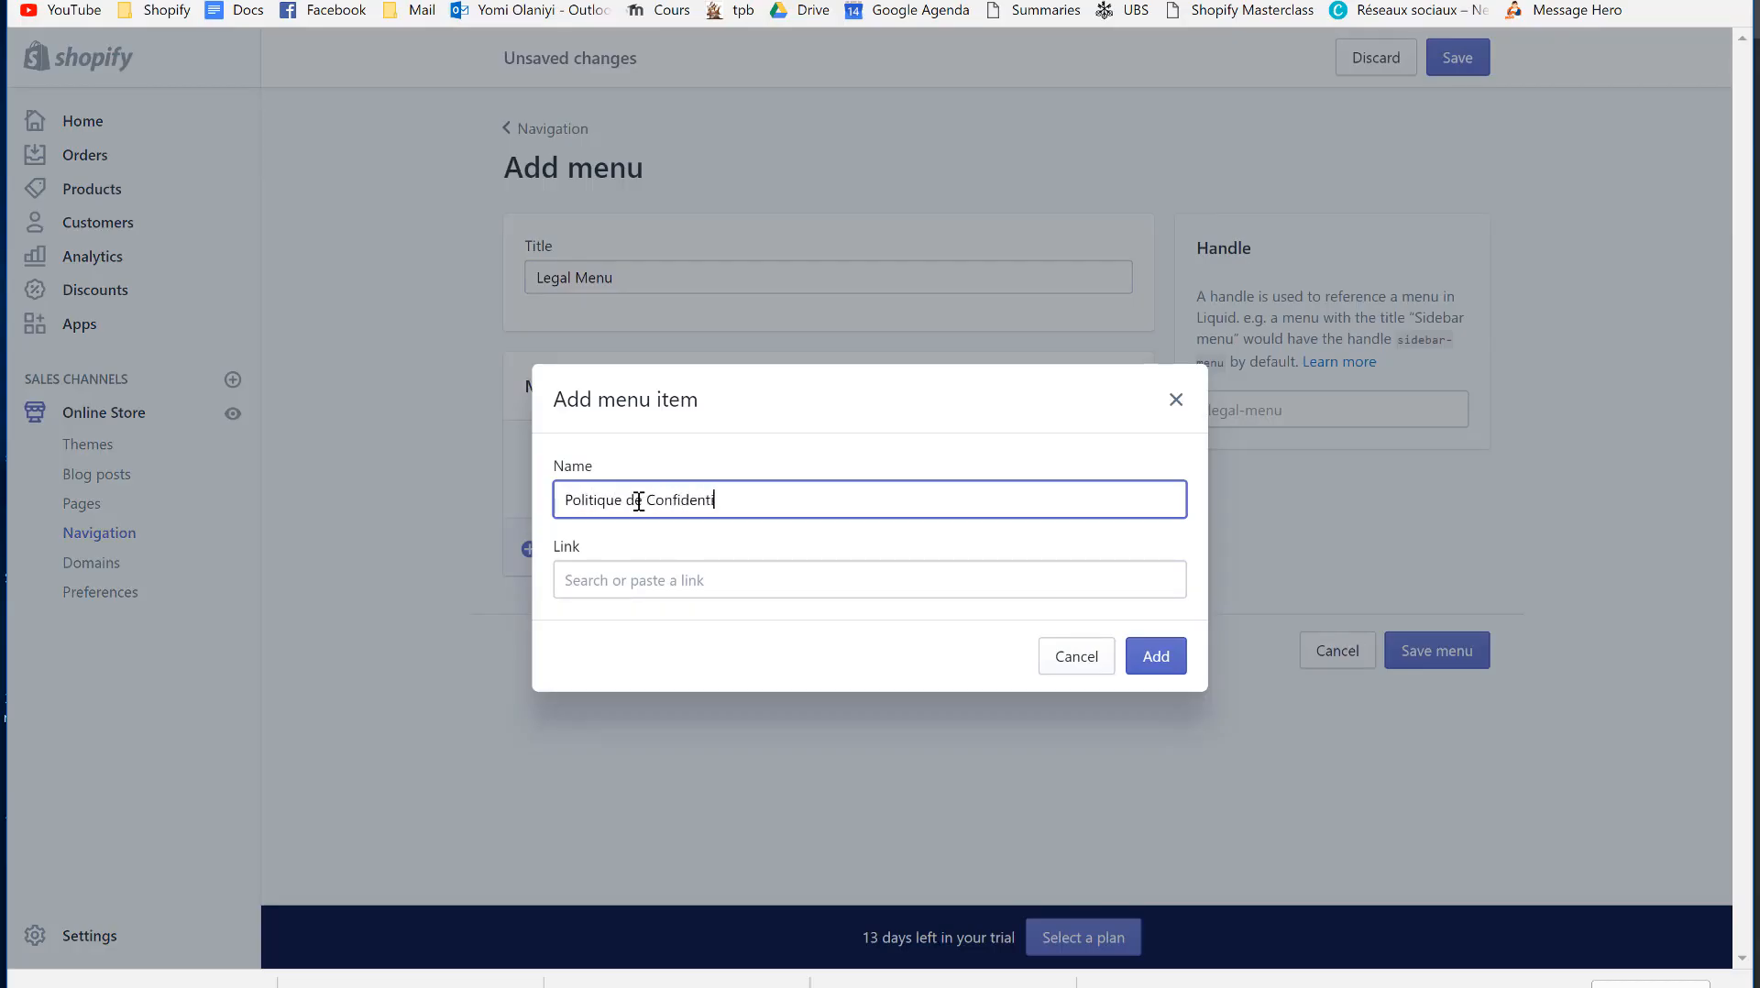
click(645, 572)
click(641, 458)
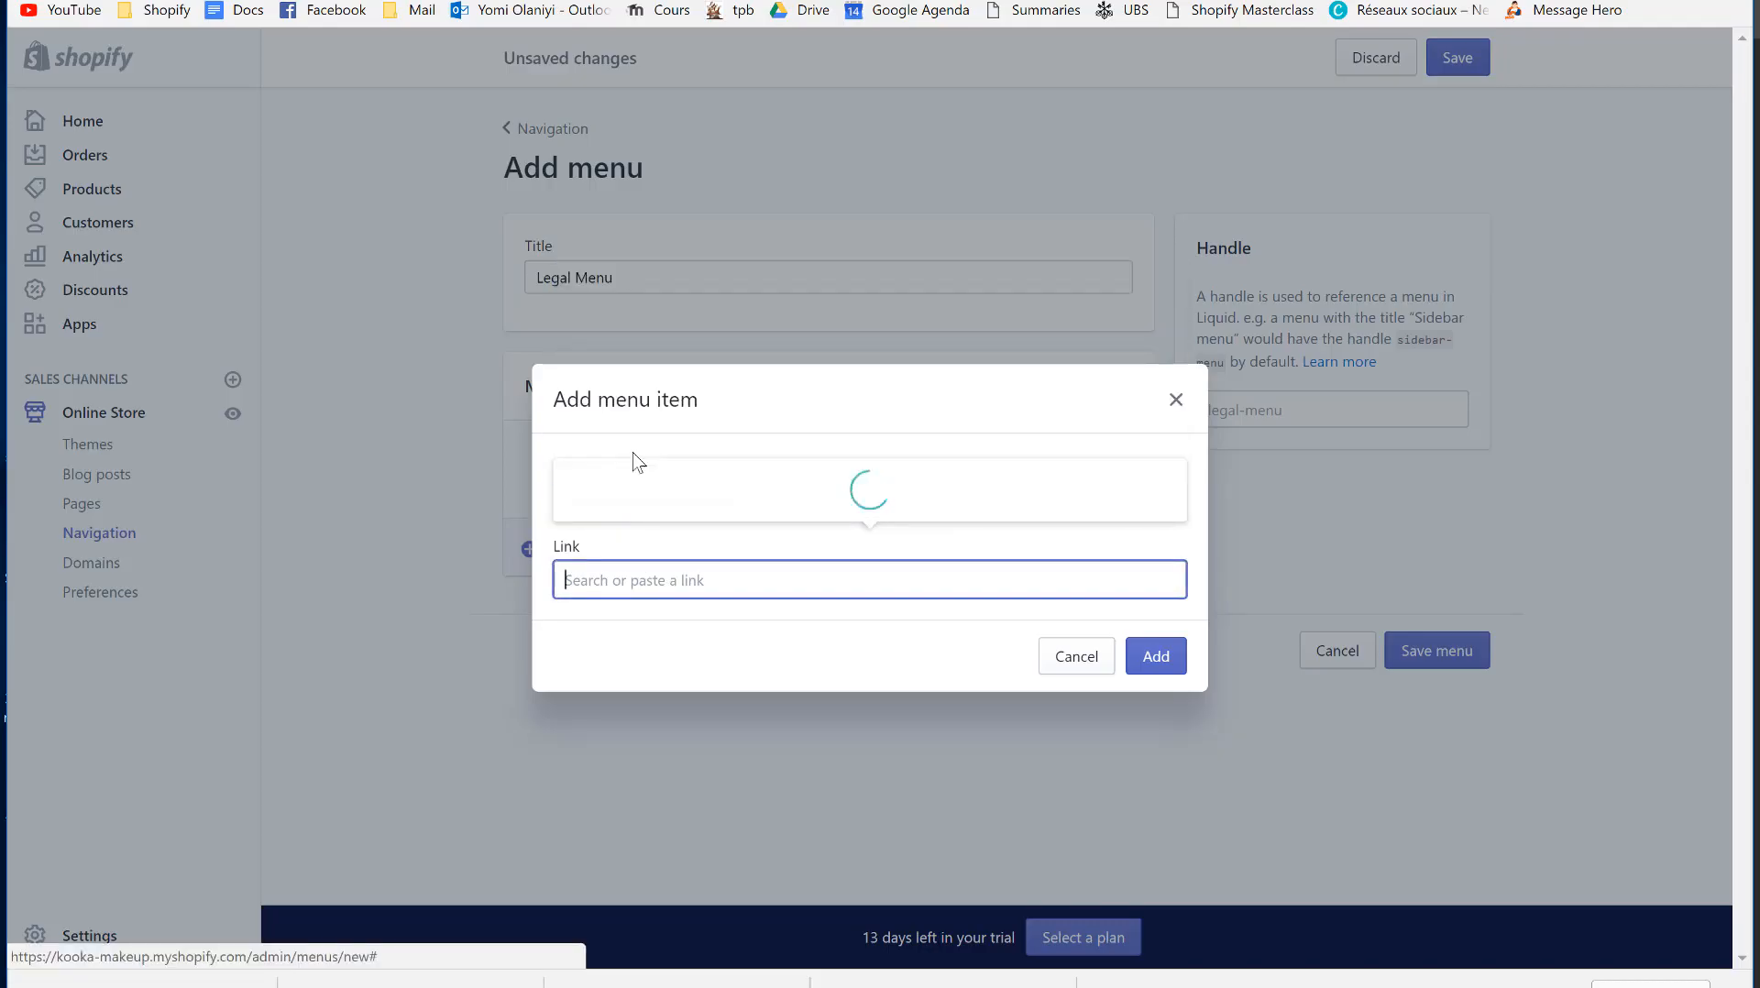
click(667, 458)
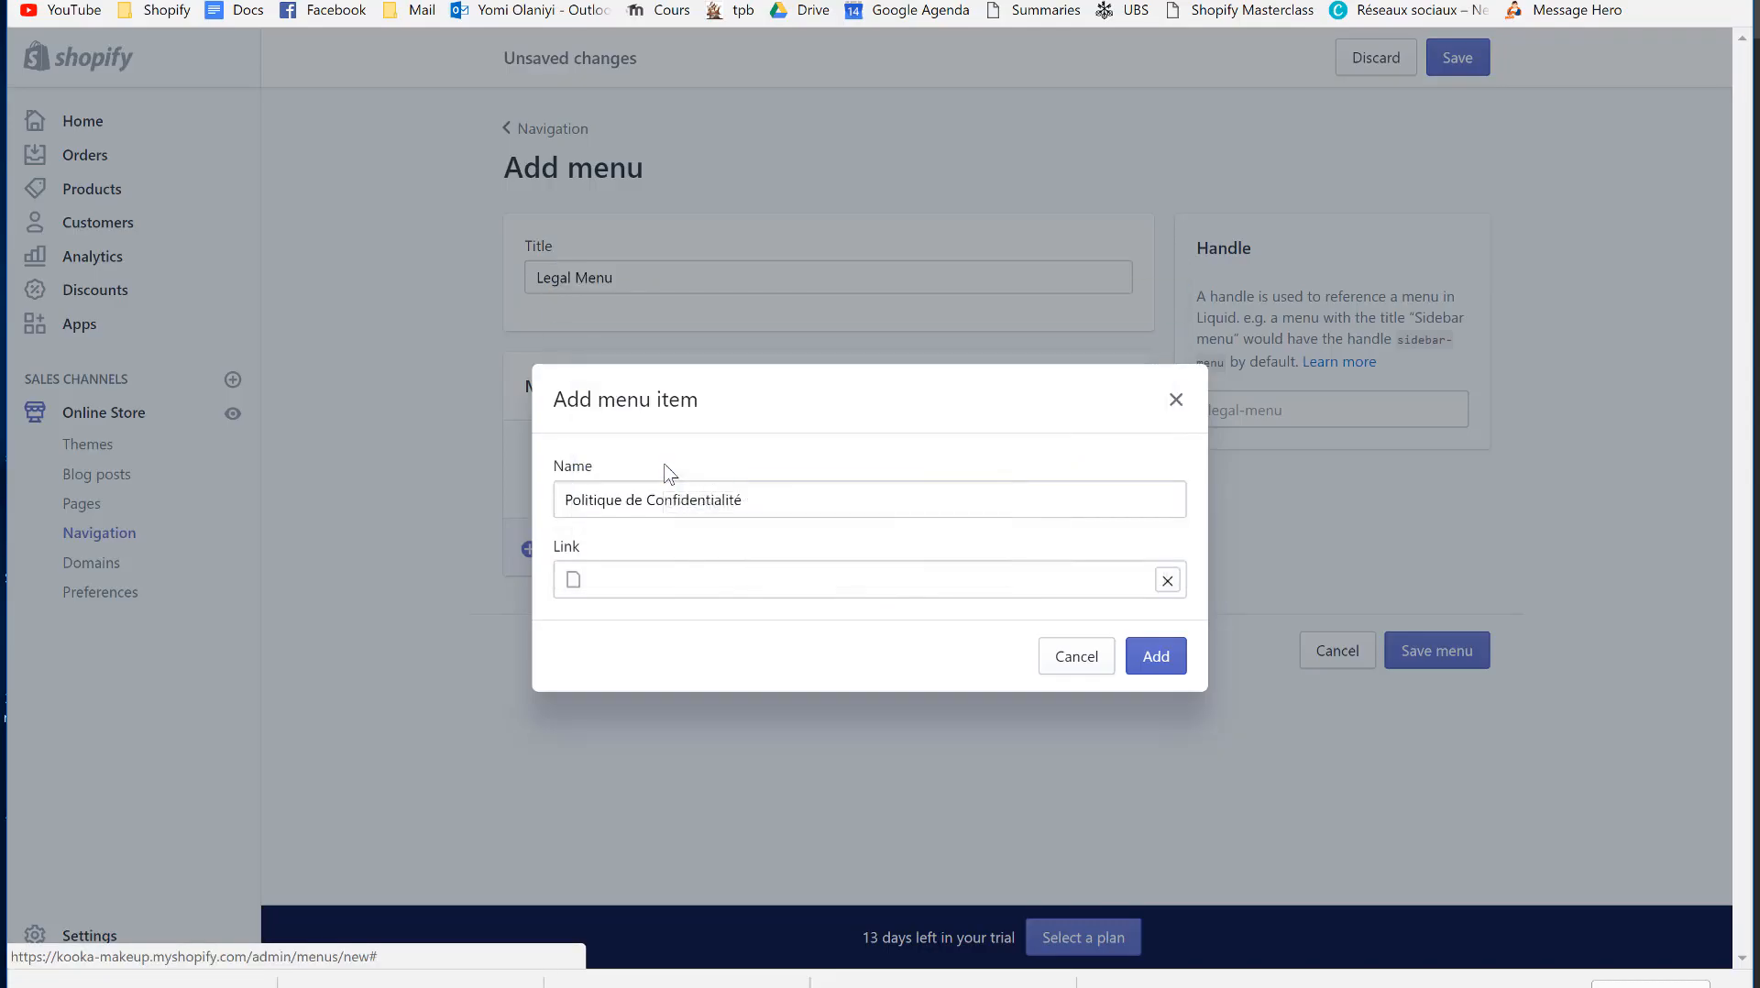
click(1157, 658)
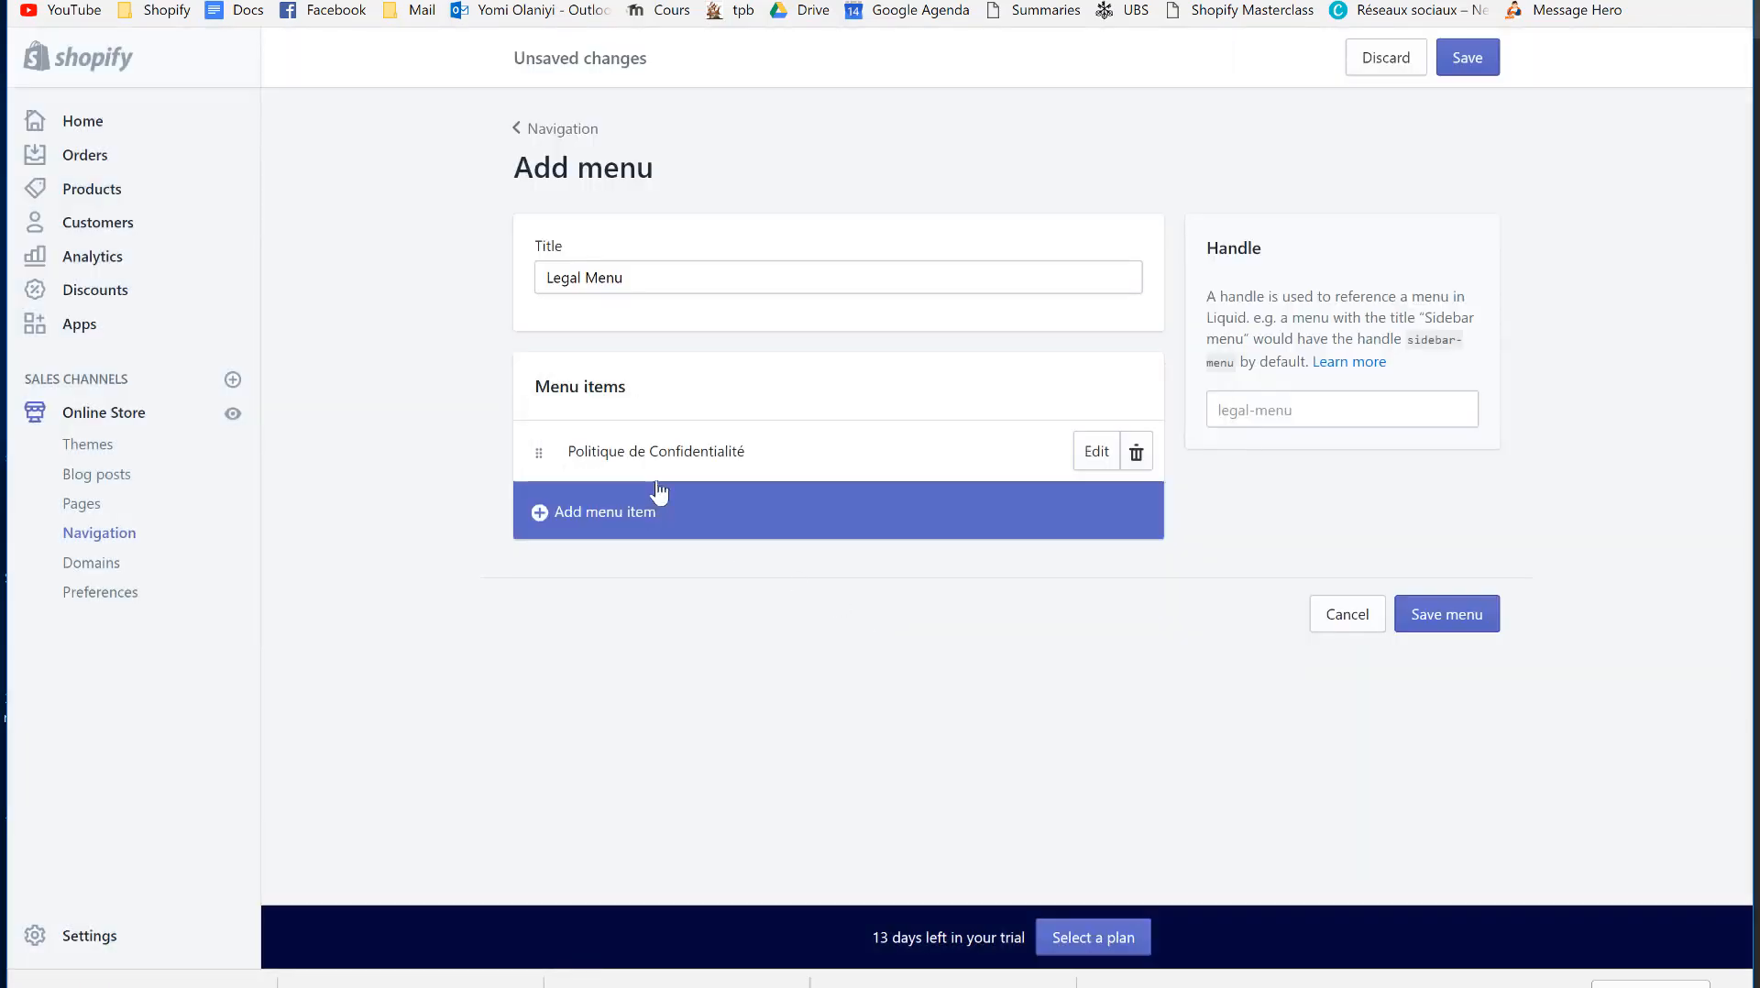
- Add a 'Politique de Retour' item linked to the RETOURS page
click(708, 533)
click(724, 492)
text(Politique)
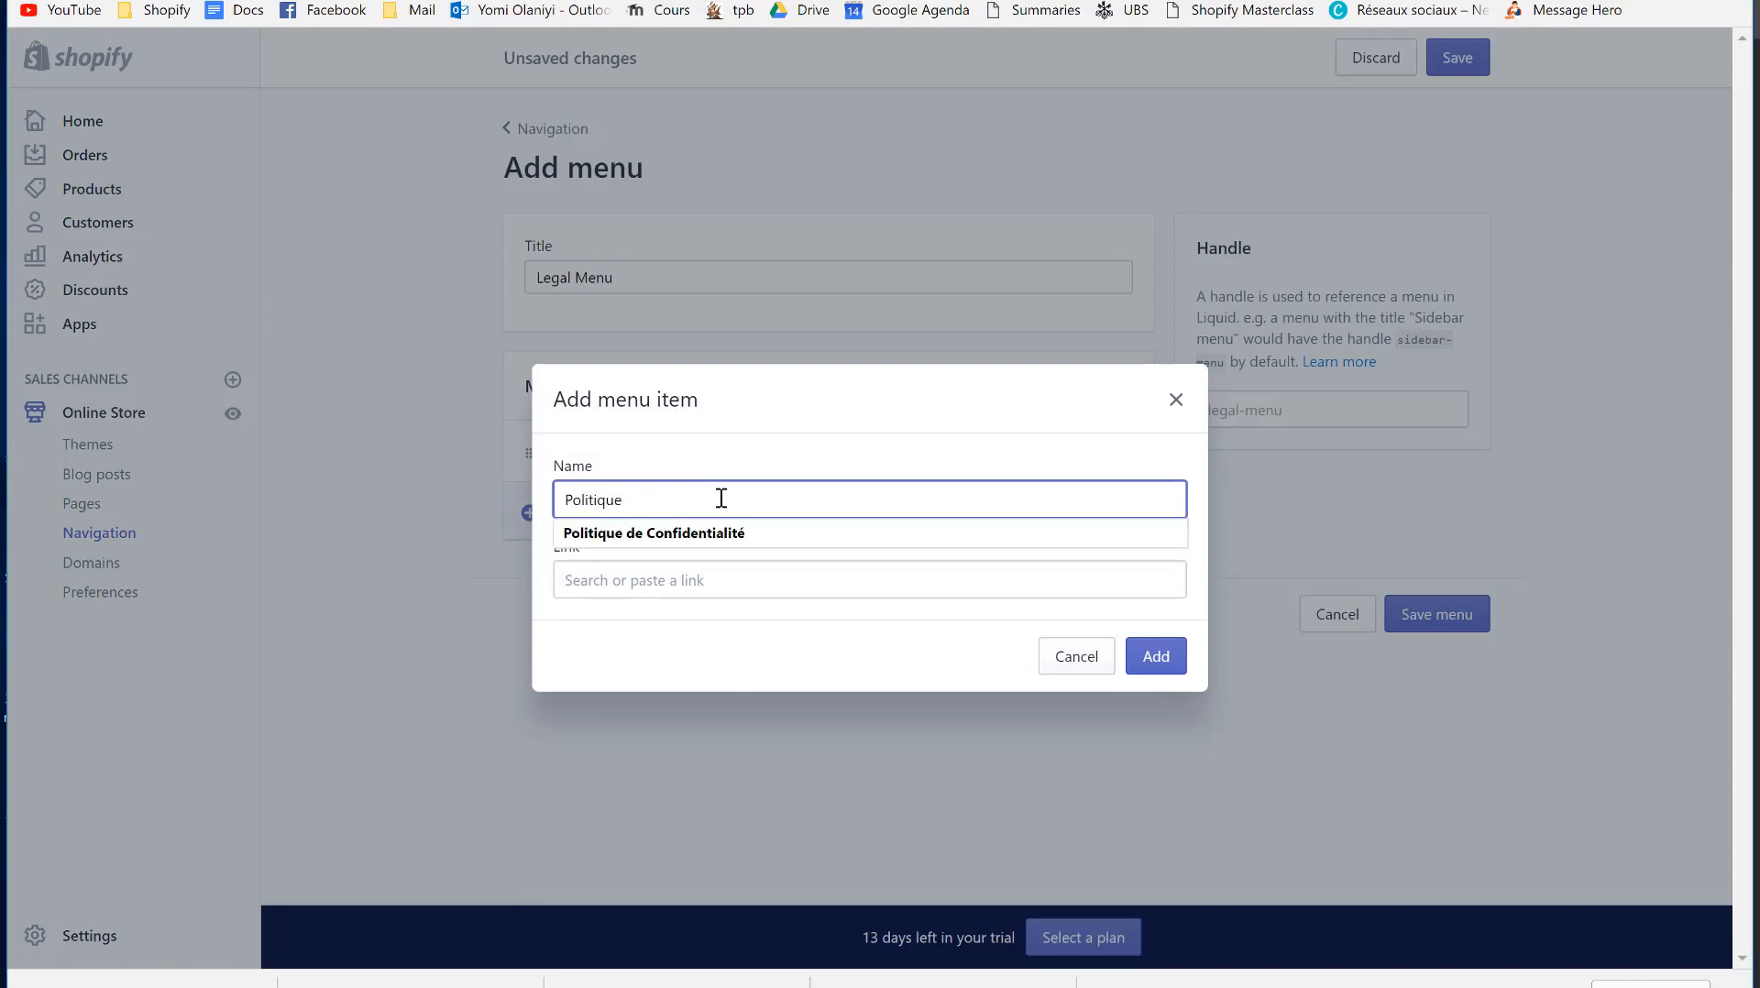
text( de Retour)
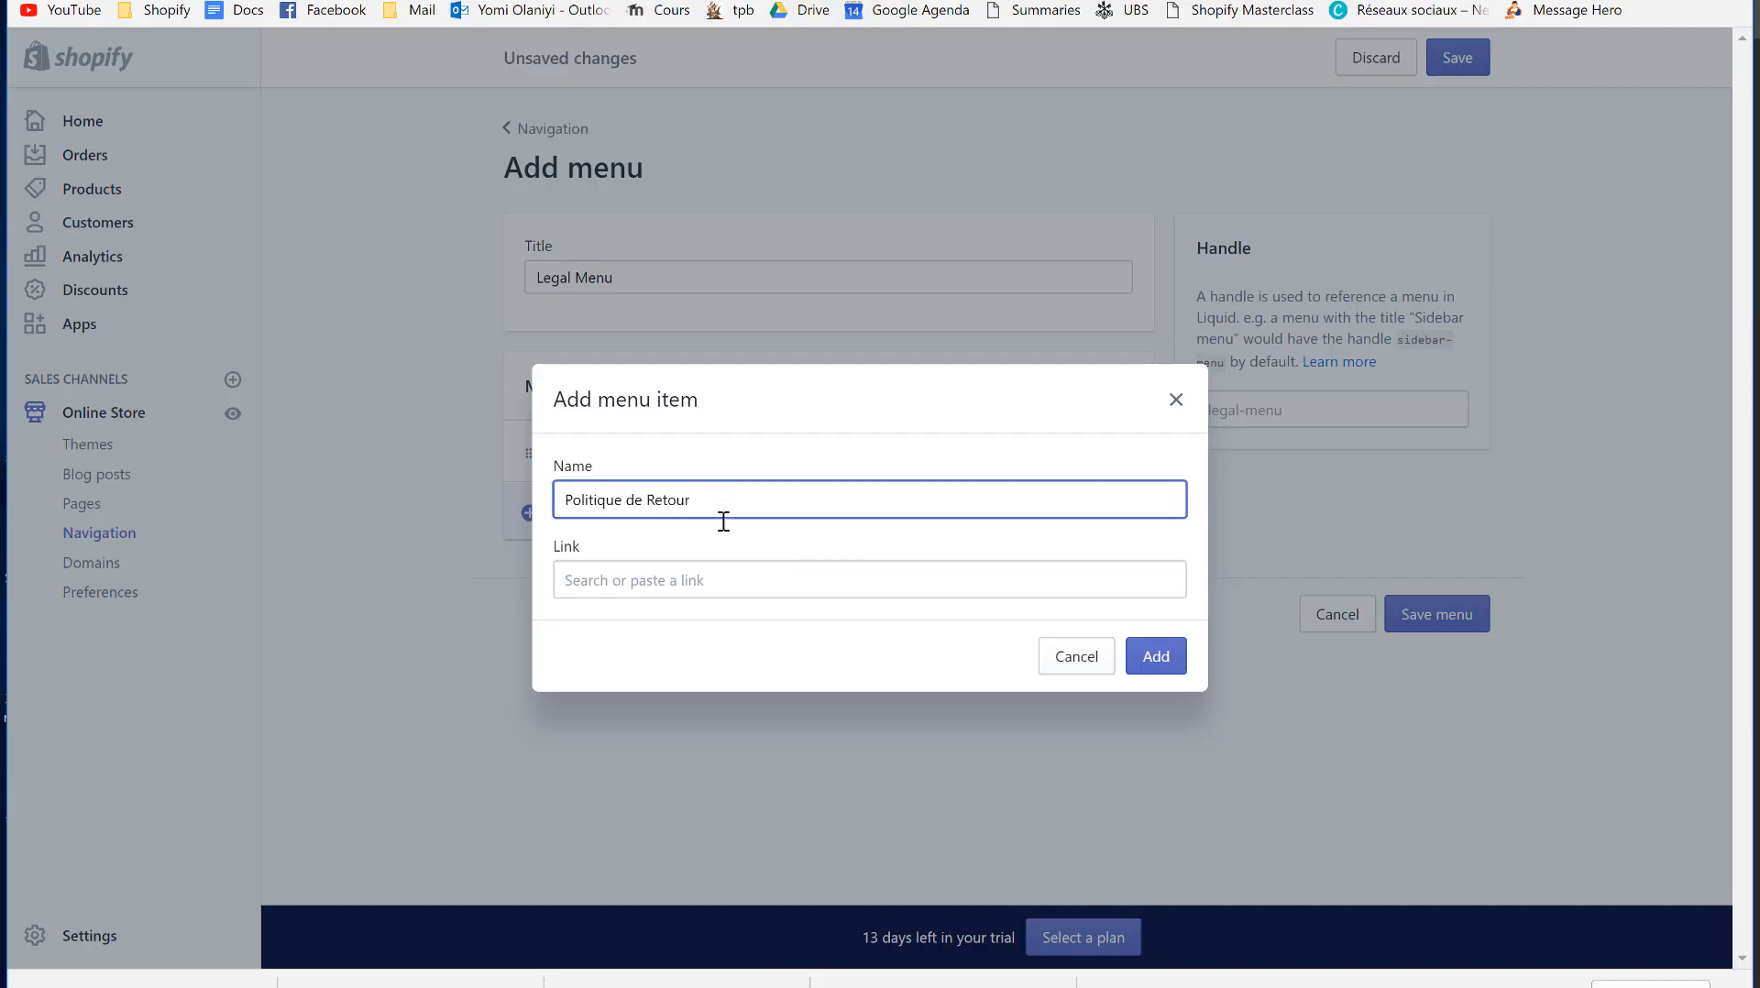
click(729, 578)
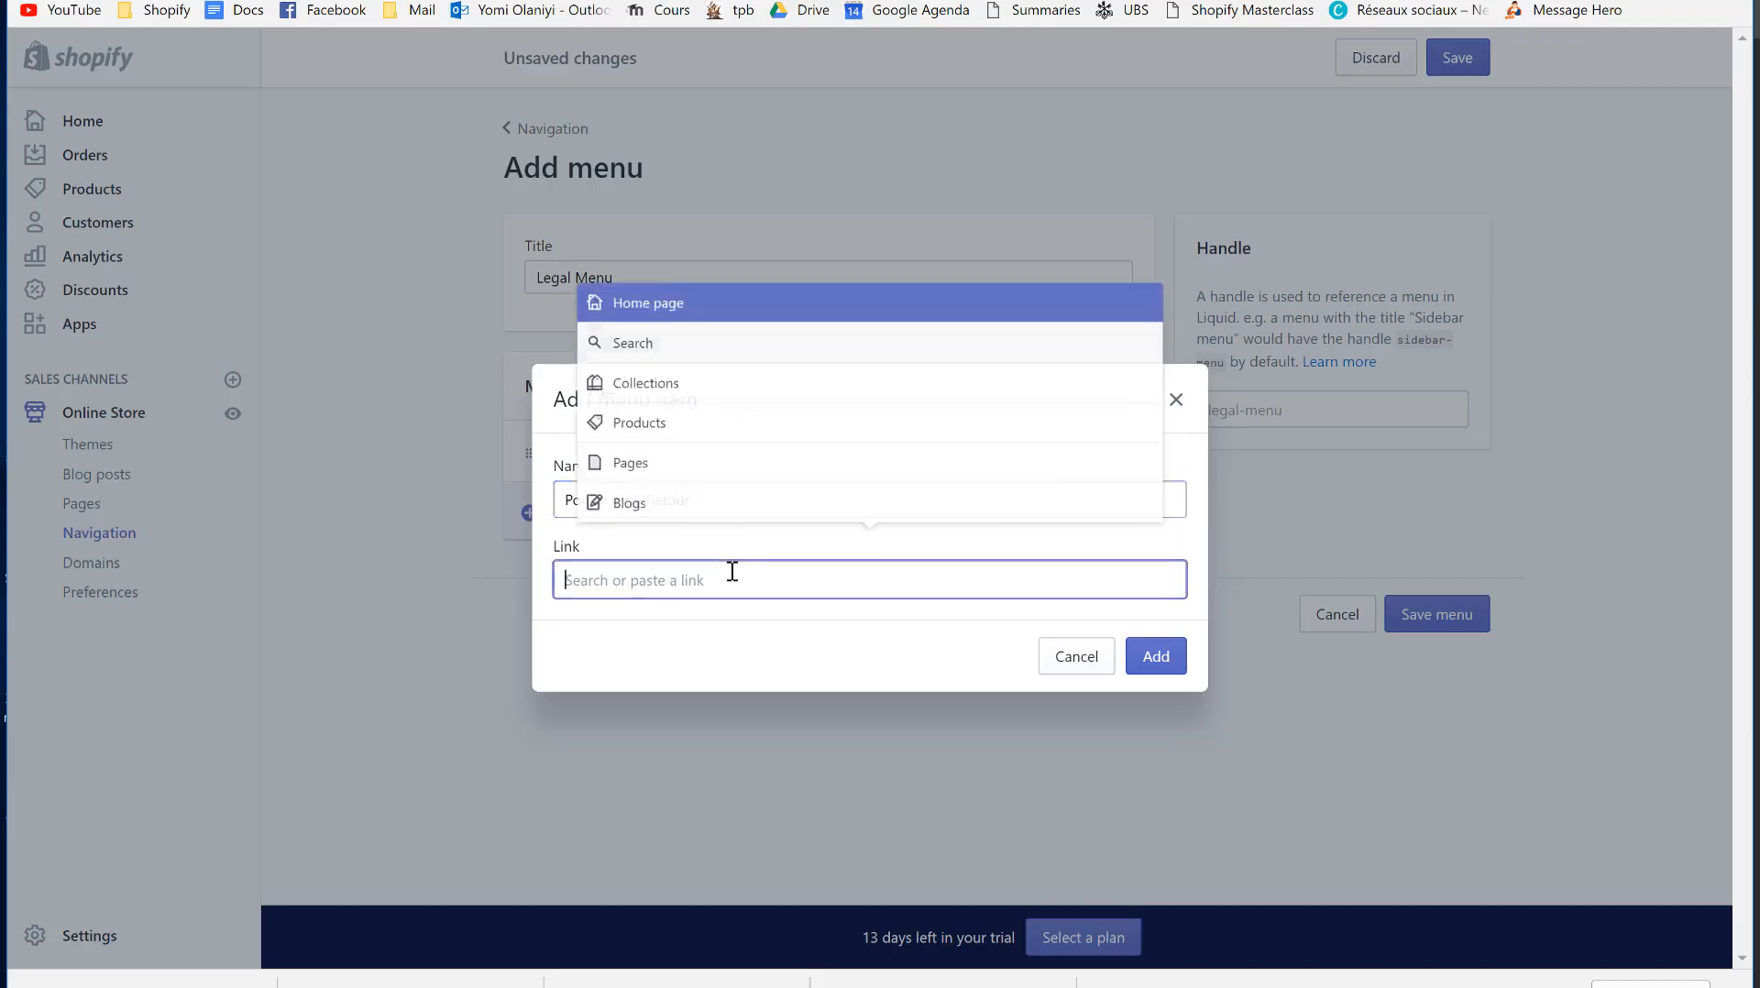
click(697, 453)
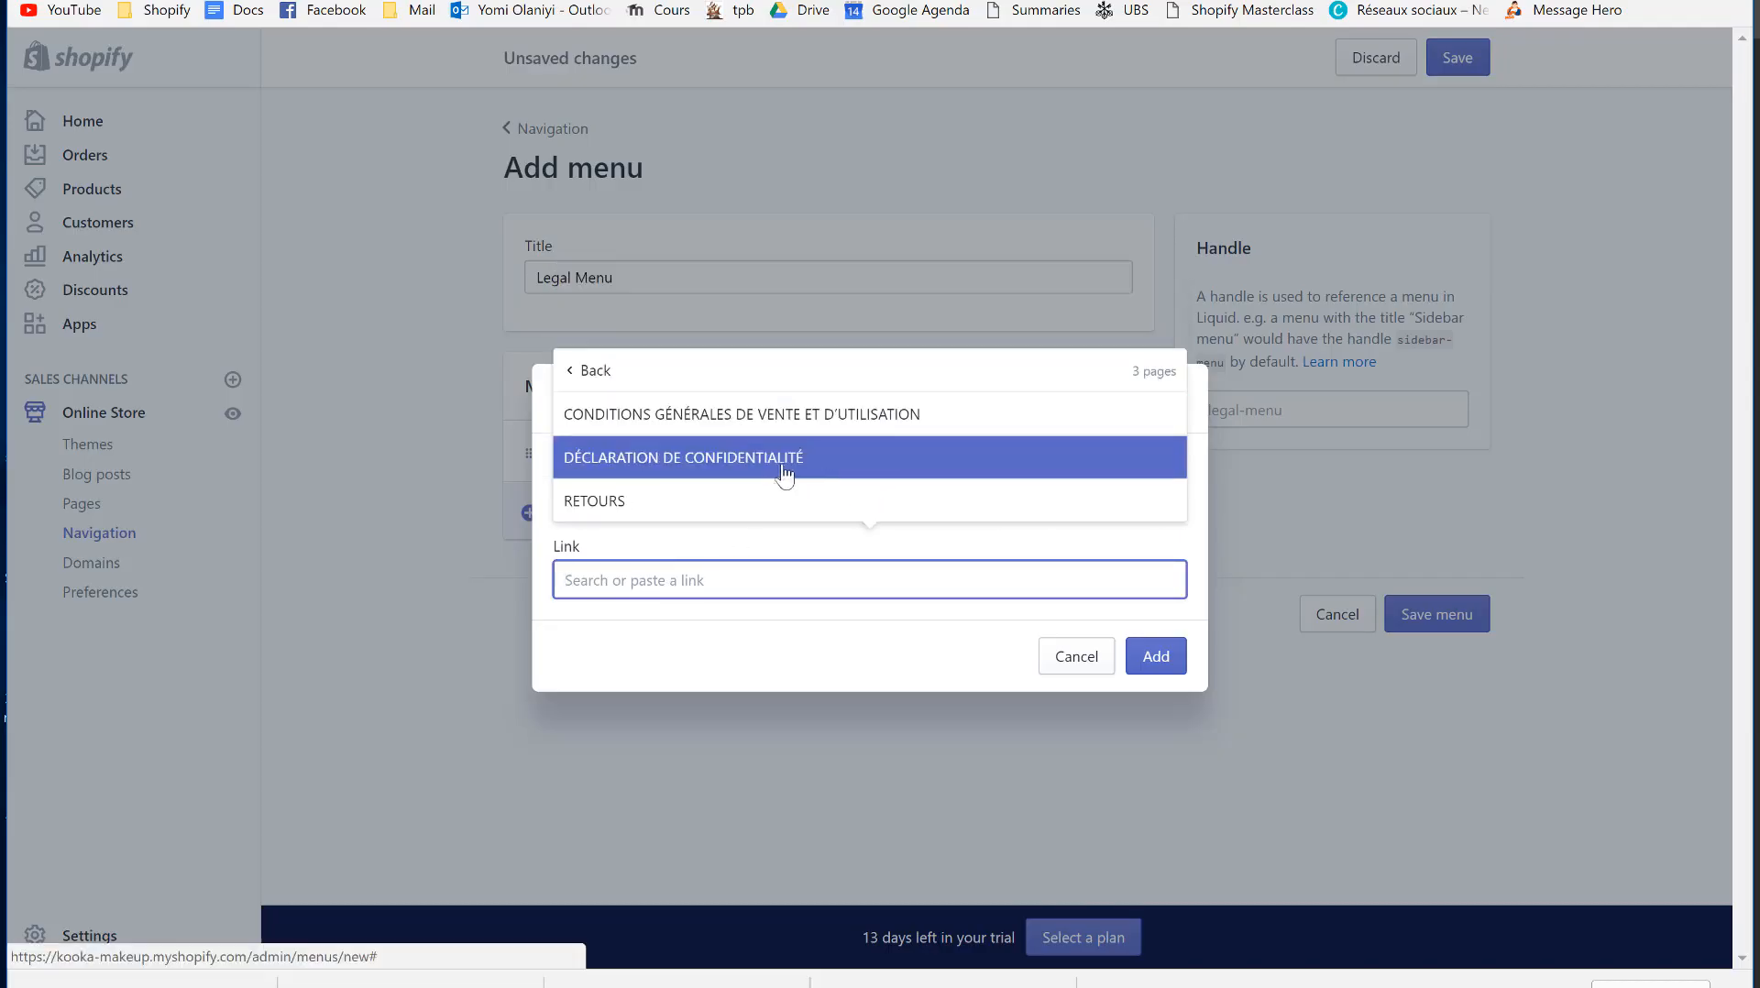
click(712, 506)
click(1156, 656)
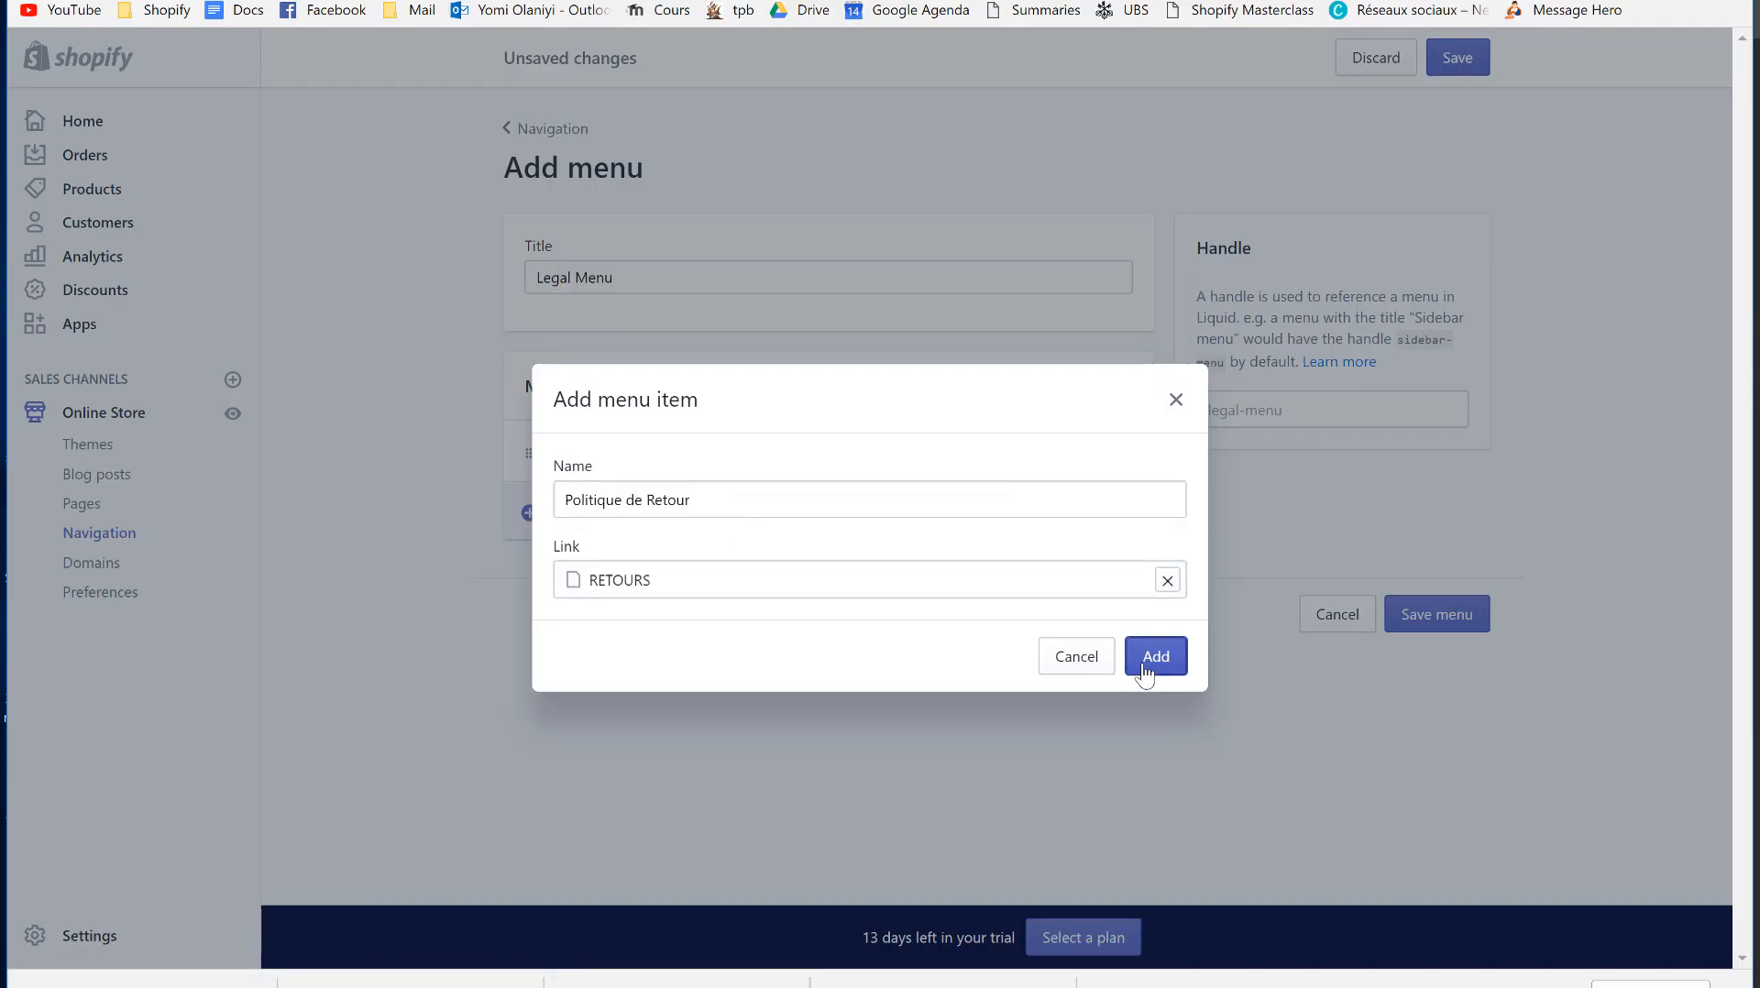
- Add 'Condition générales de vente' linked to the terms of sale page and drag it to the top
click(743, 575)
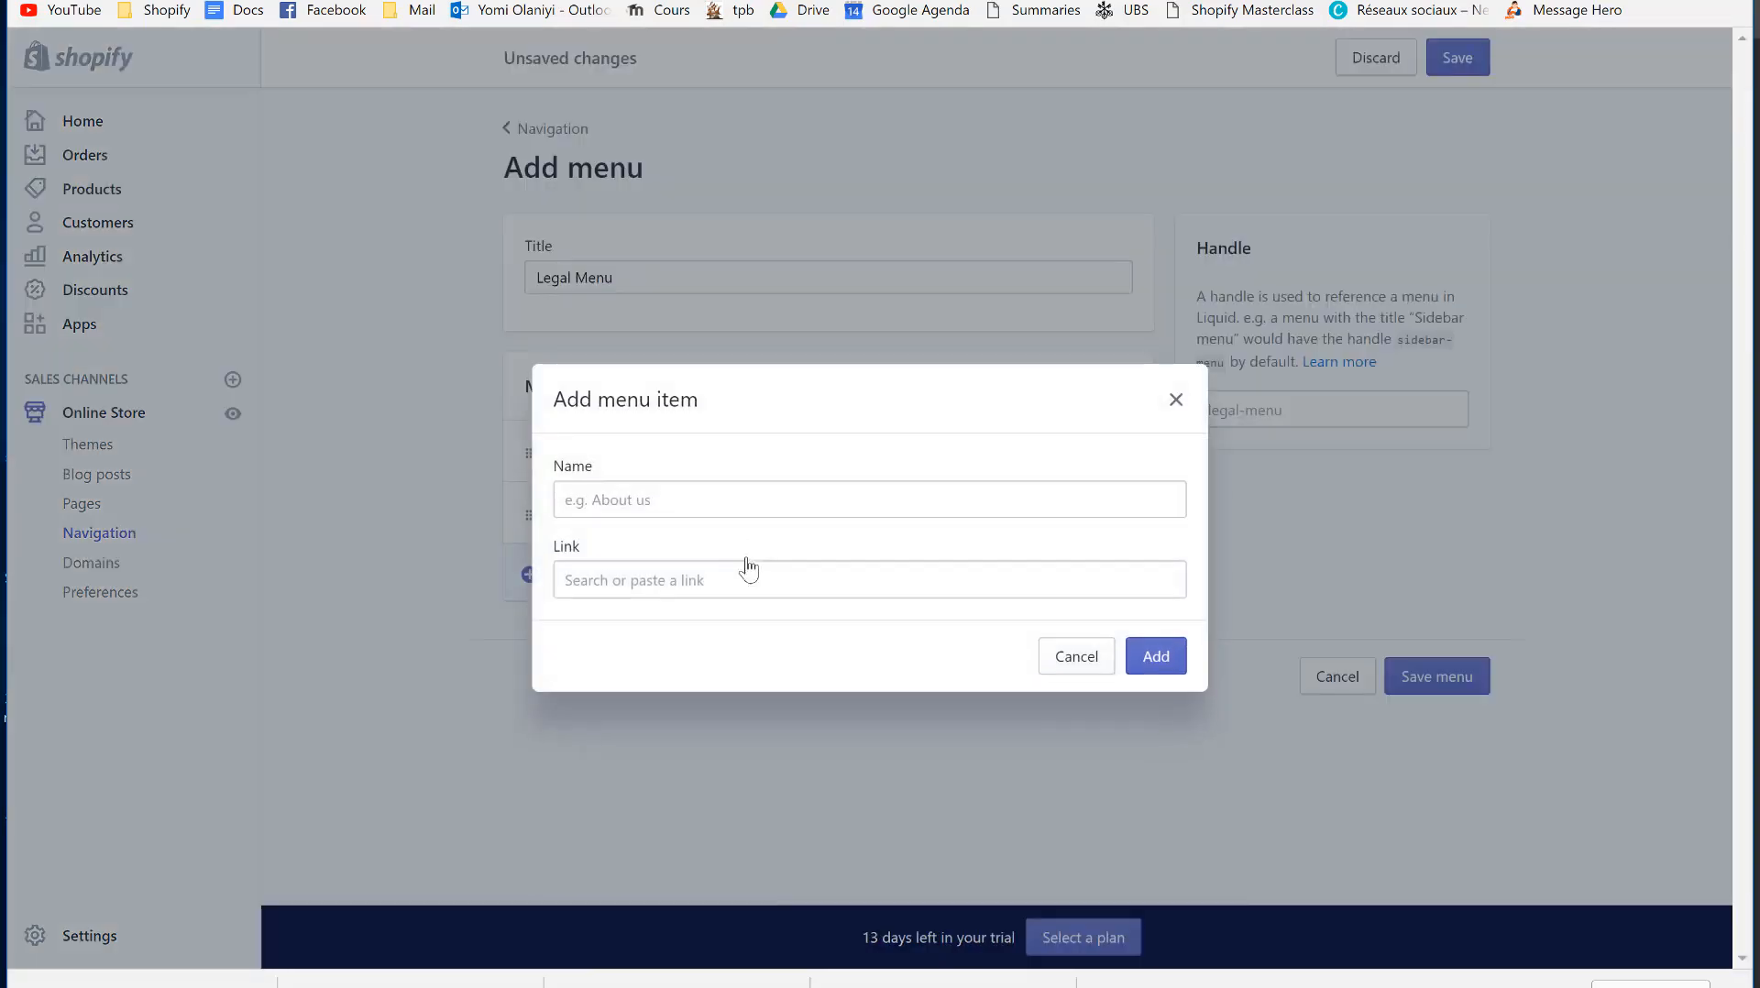
click(656, 500)
text(Condition générales de vente)
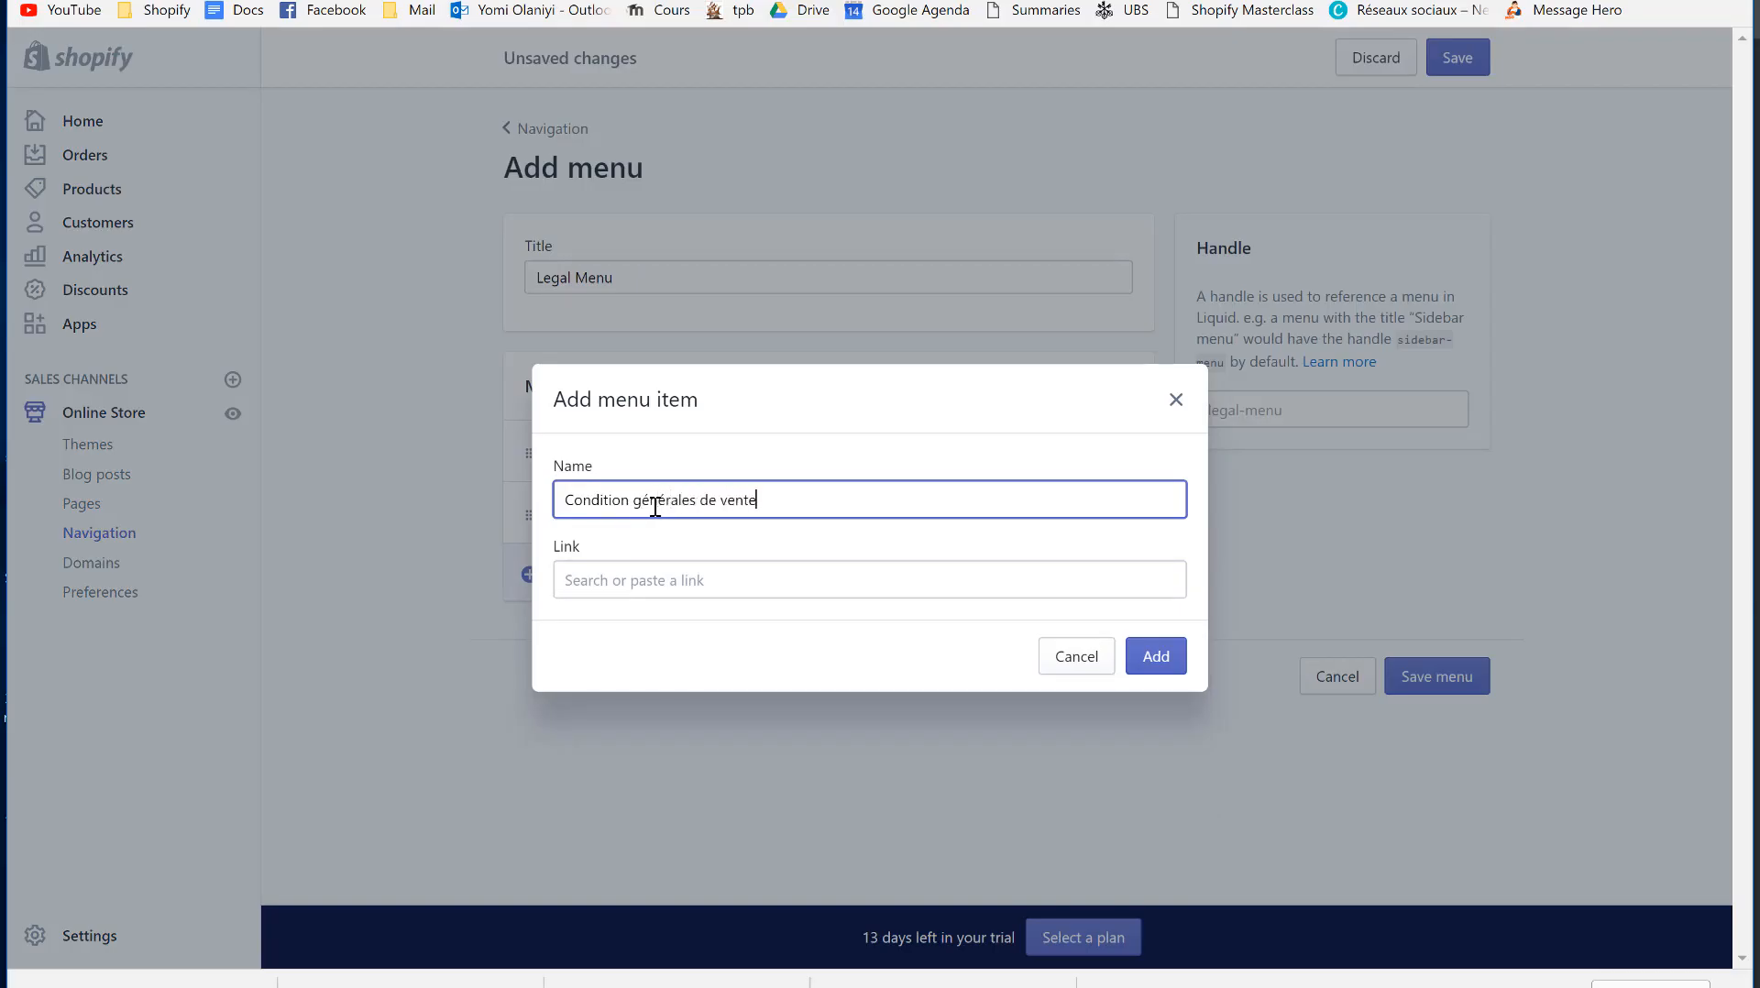
click(659, 580)
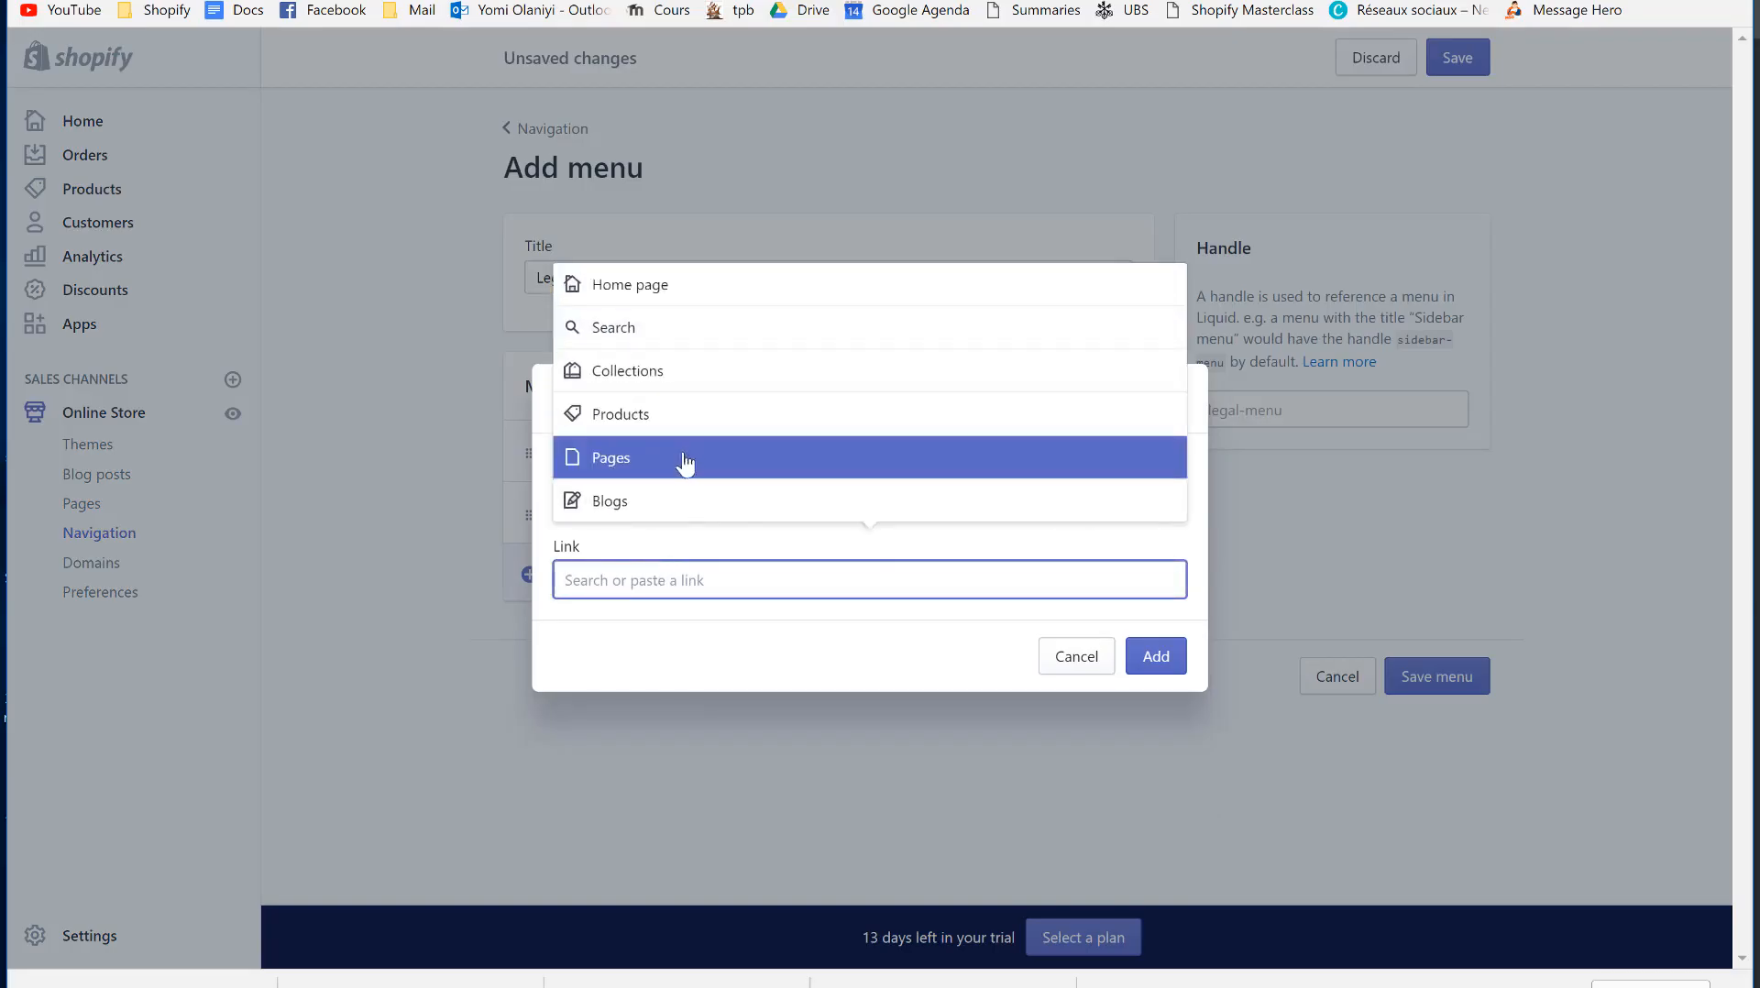
click(683, 461)
click(752, 415)
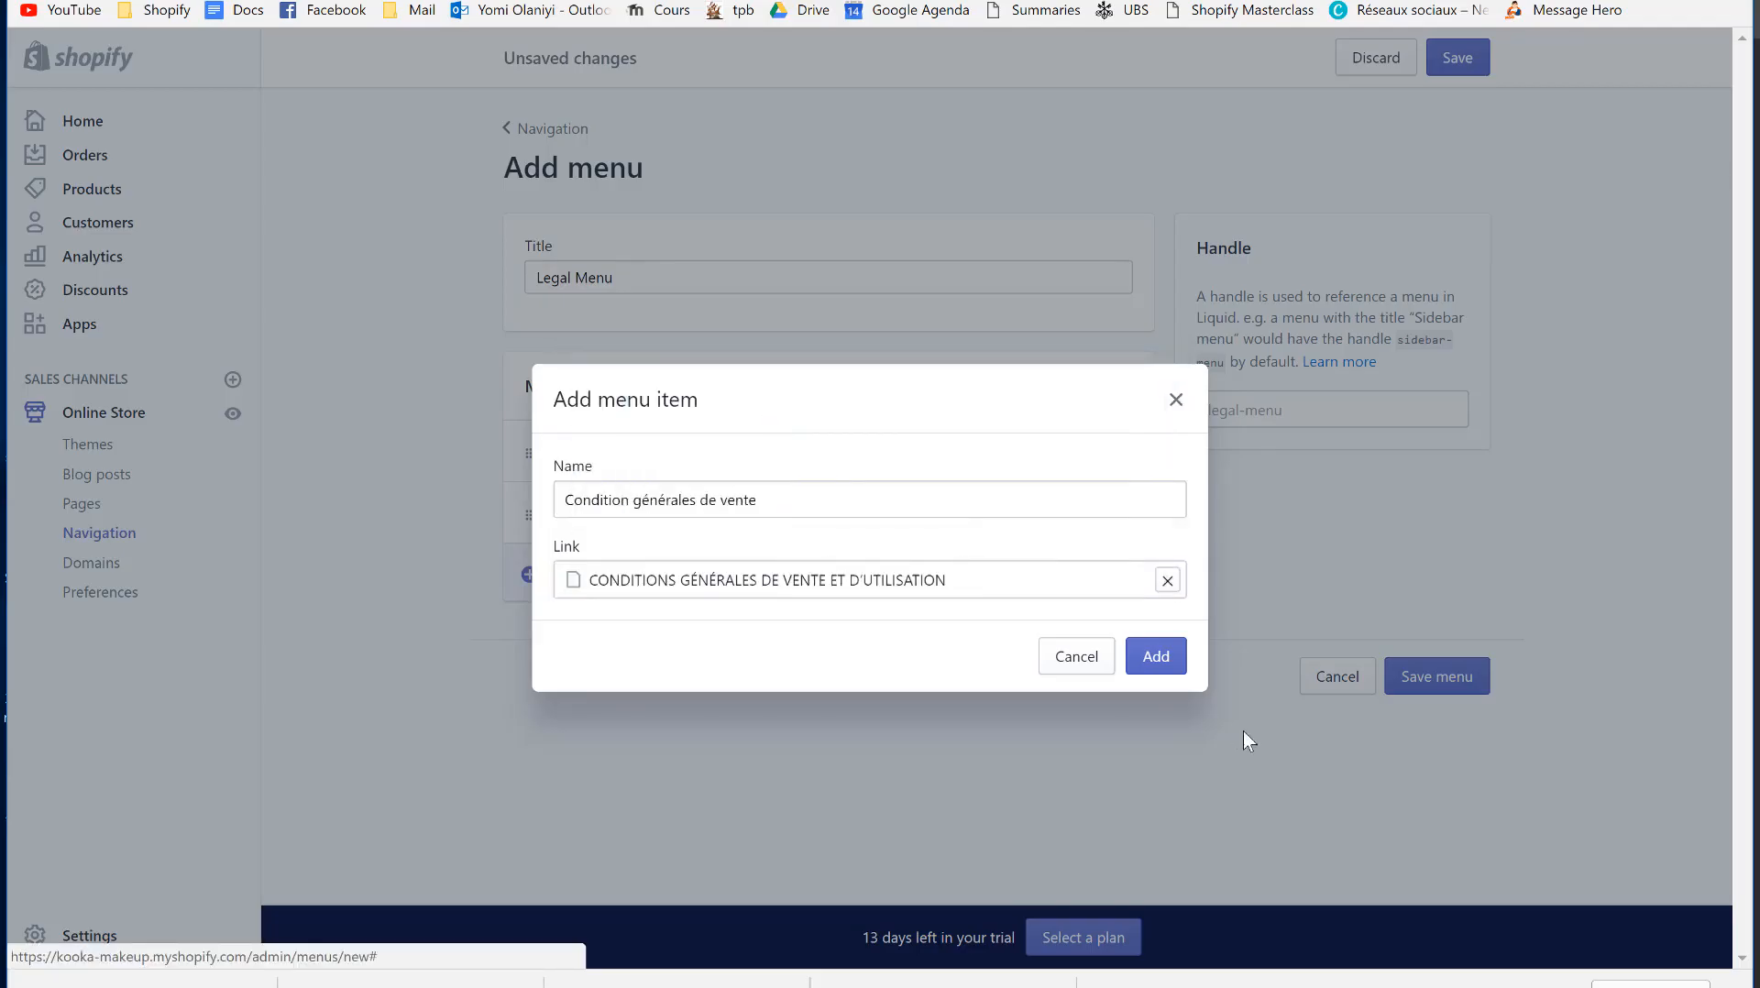
click(1156, 656)
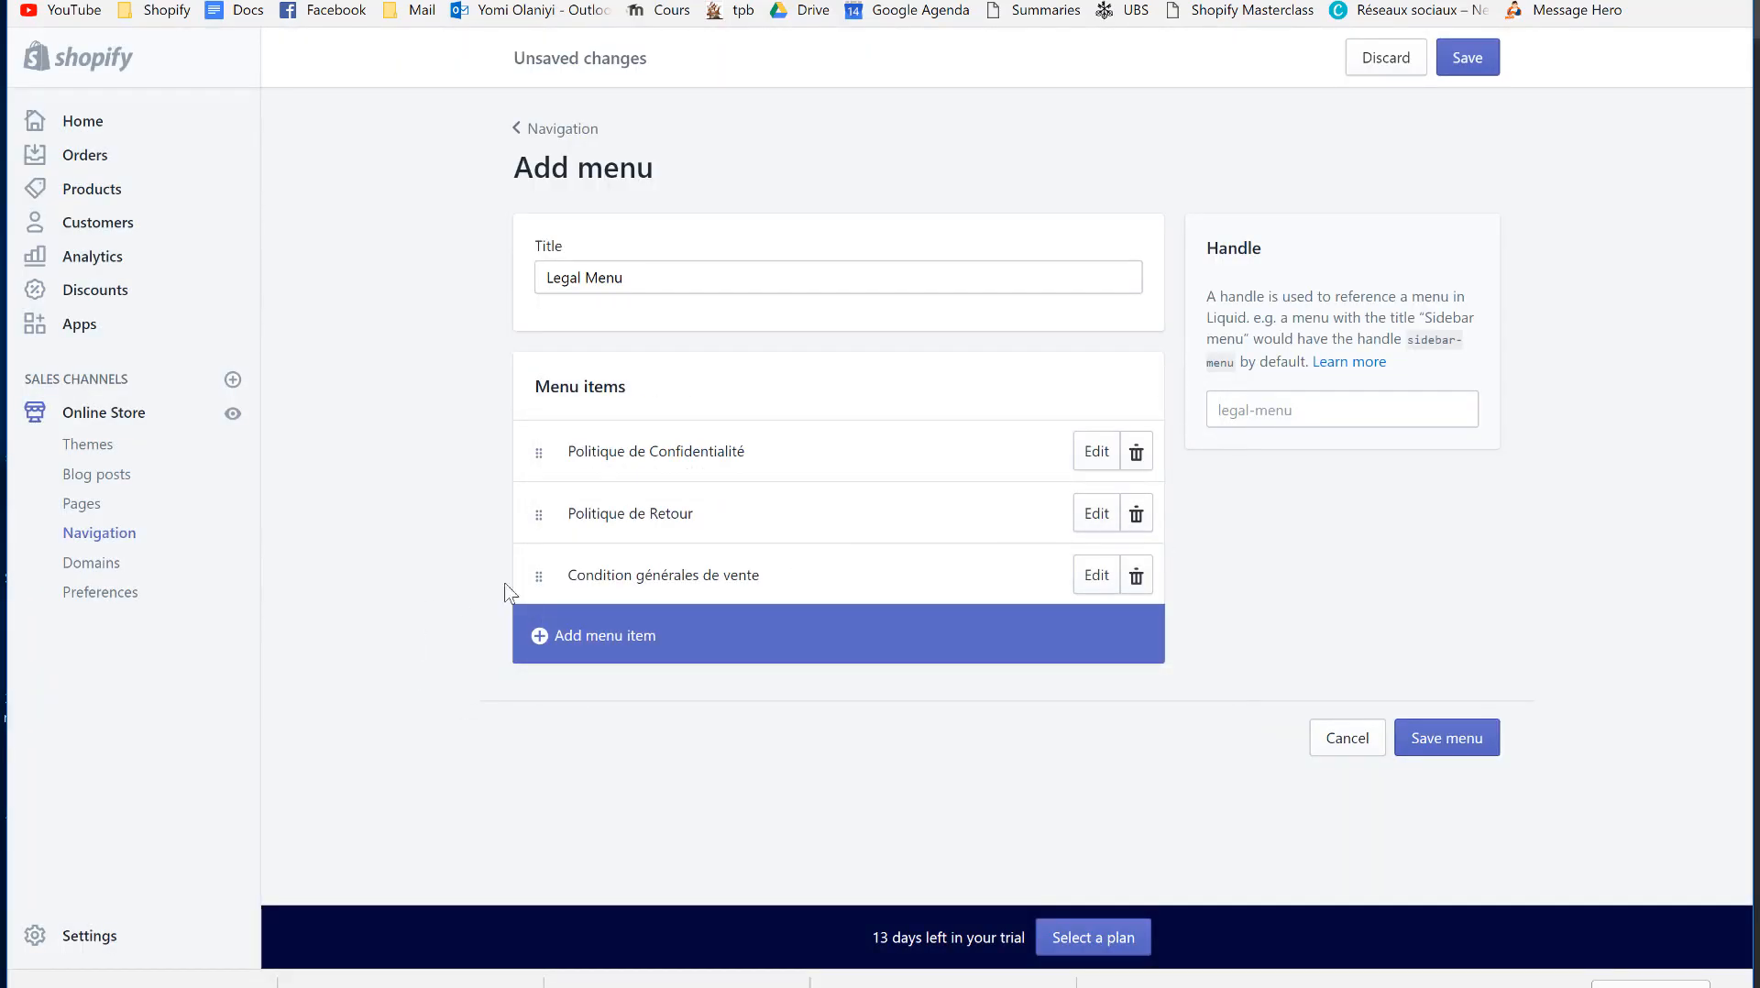
drag(538, 578, 536, 426)
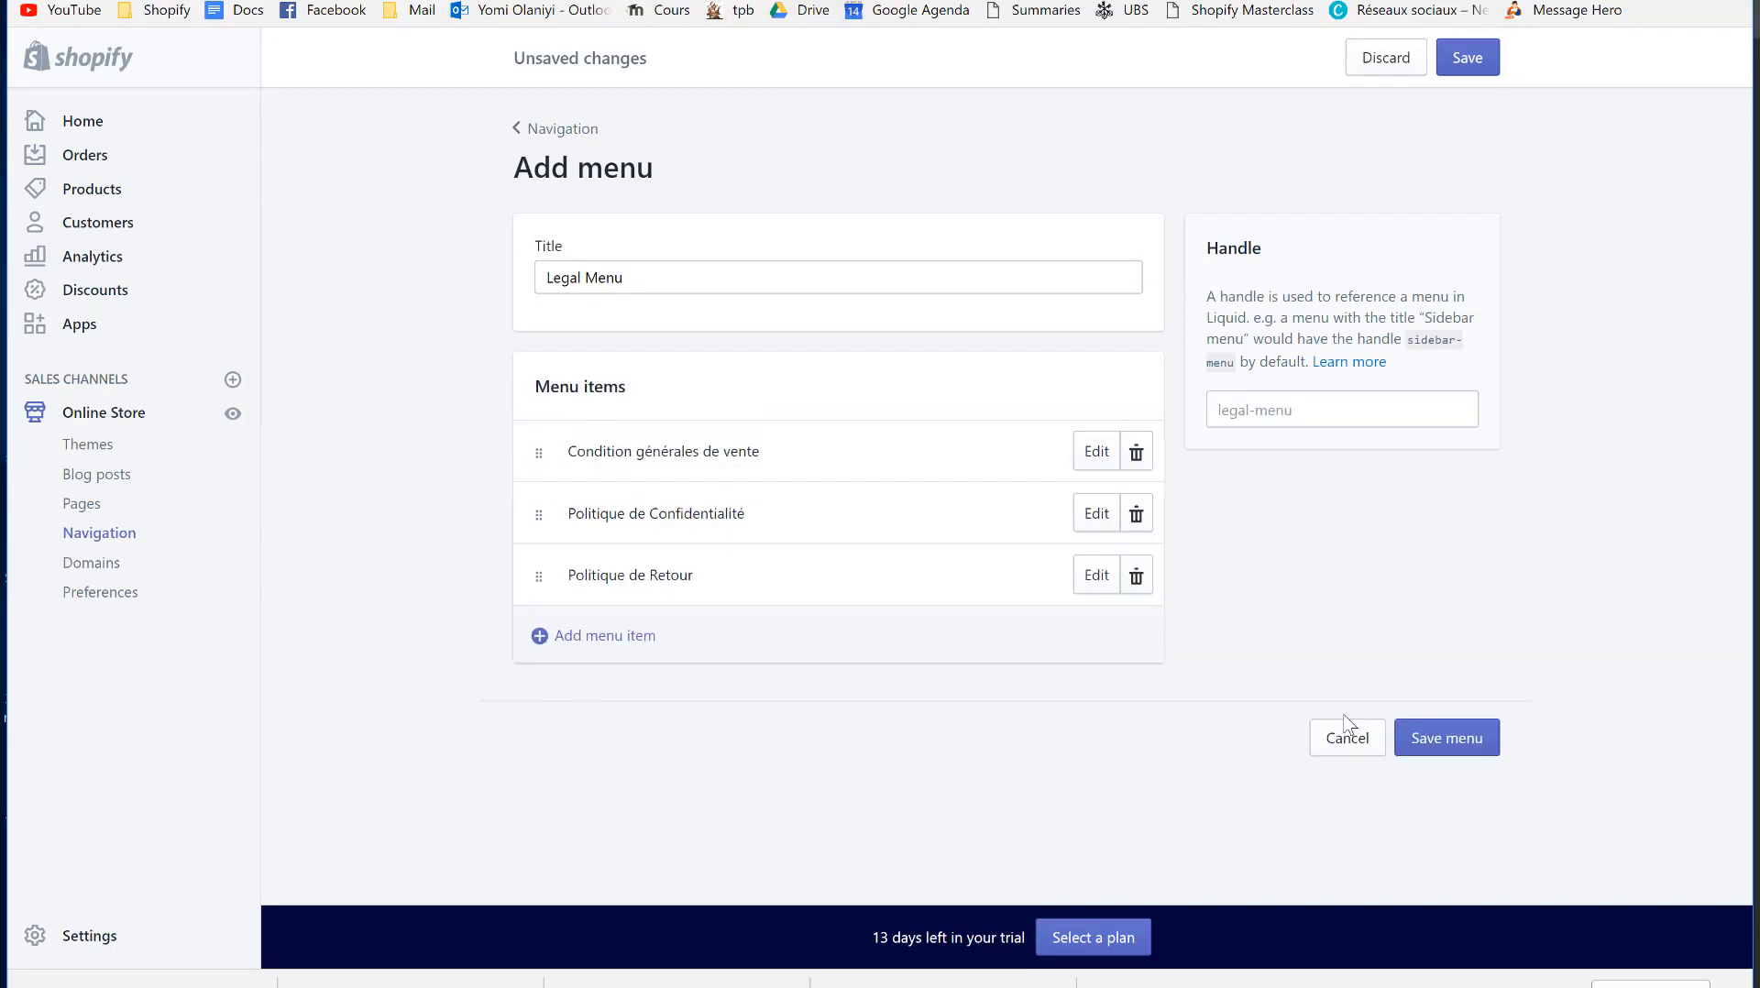
- Save the new Legal Menu, then reopen the Supply theme in the theme editor
click(1428, 759)
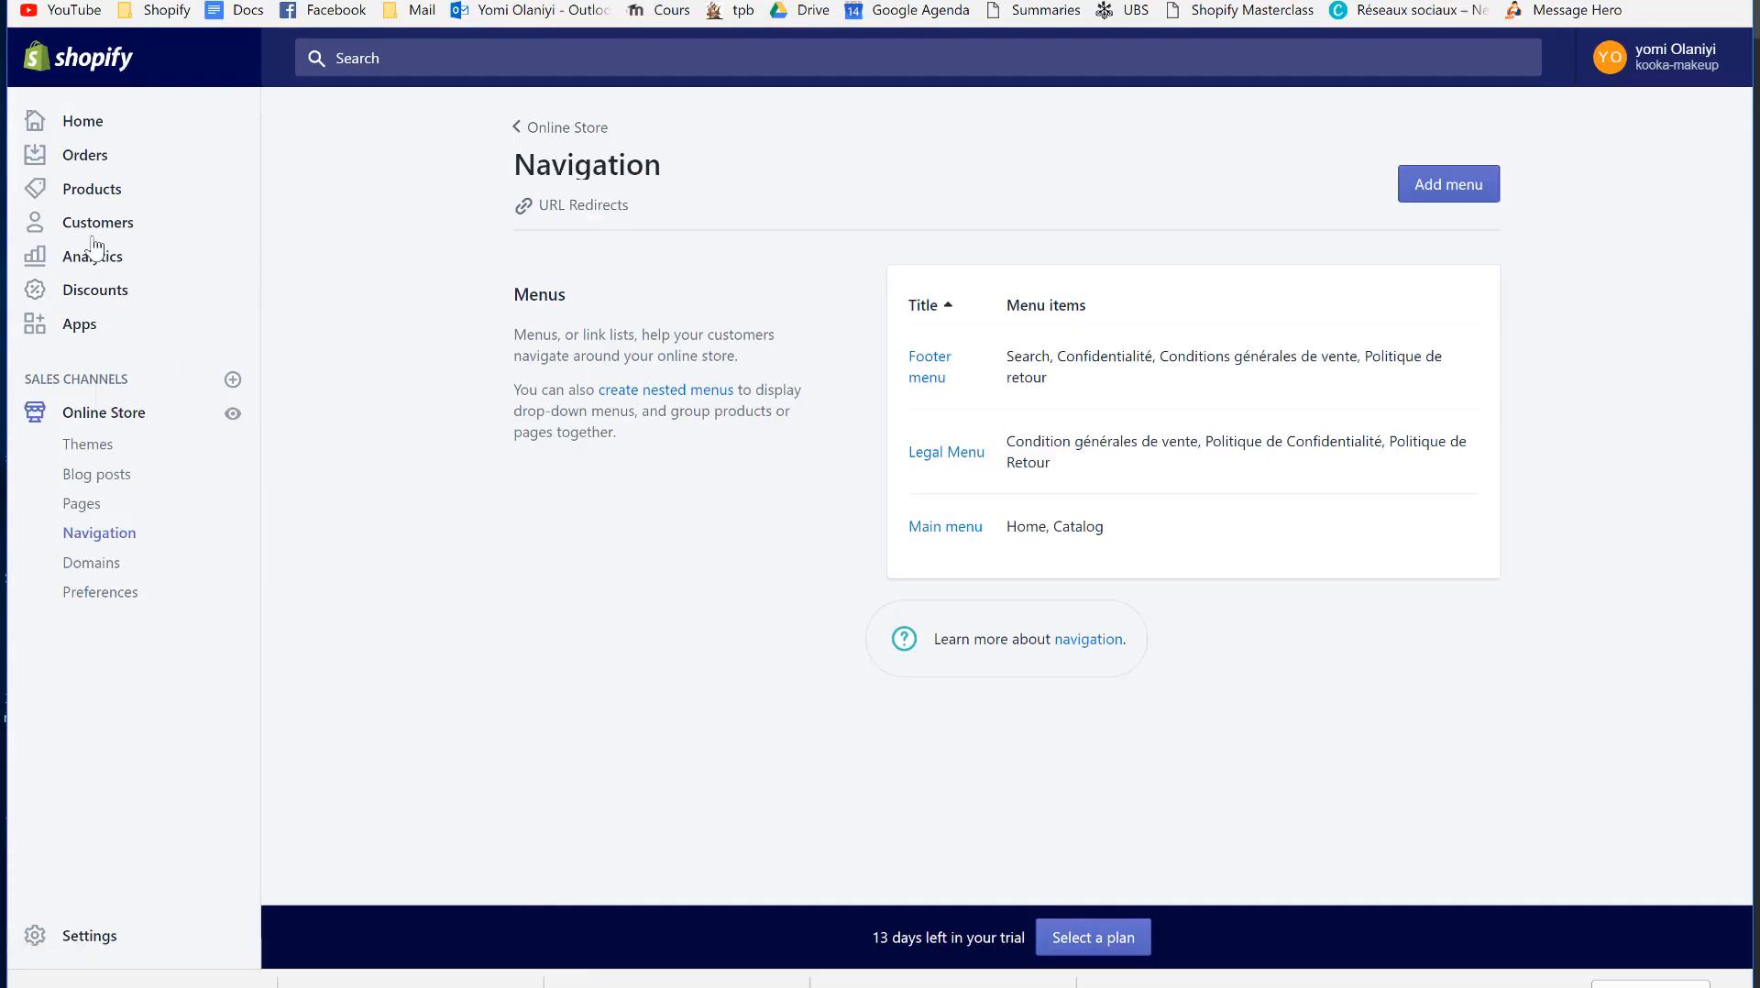
click(101, 418)
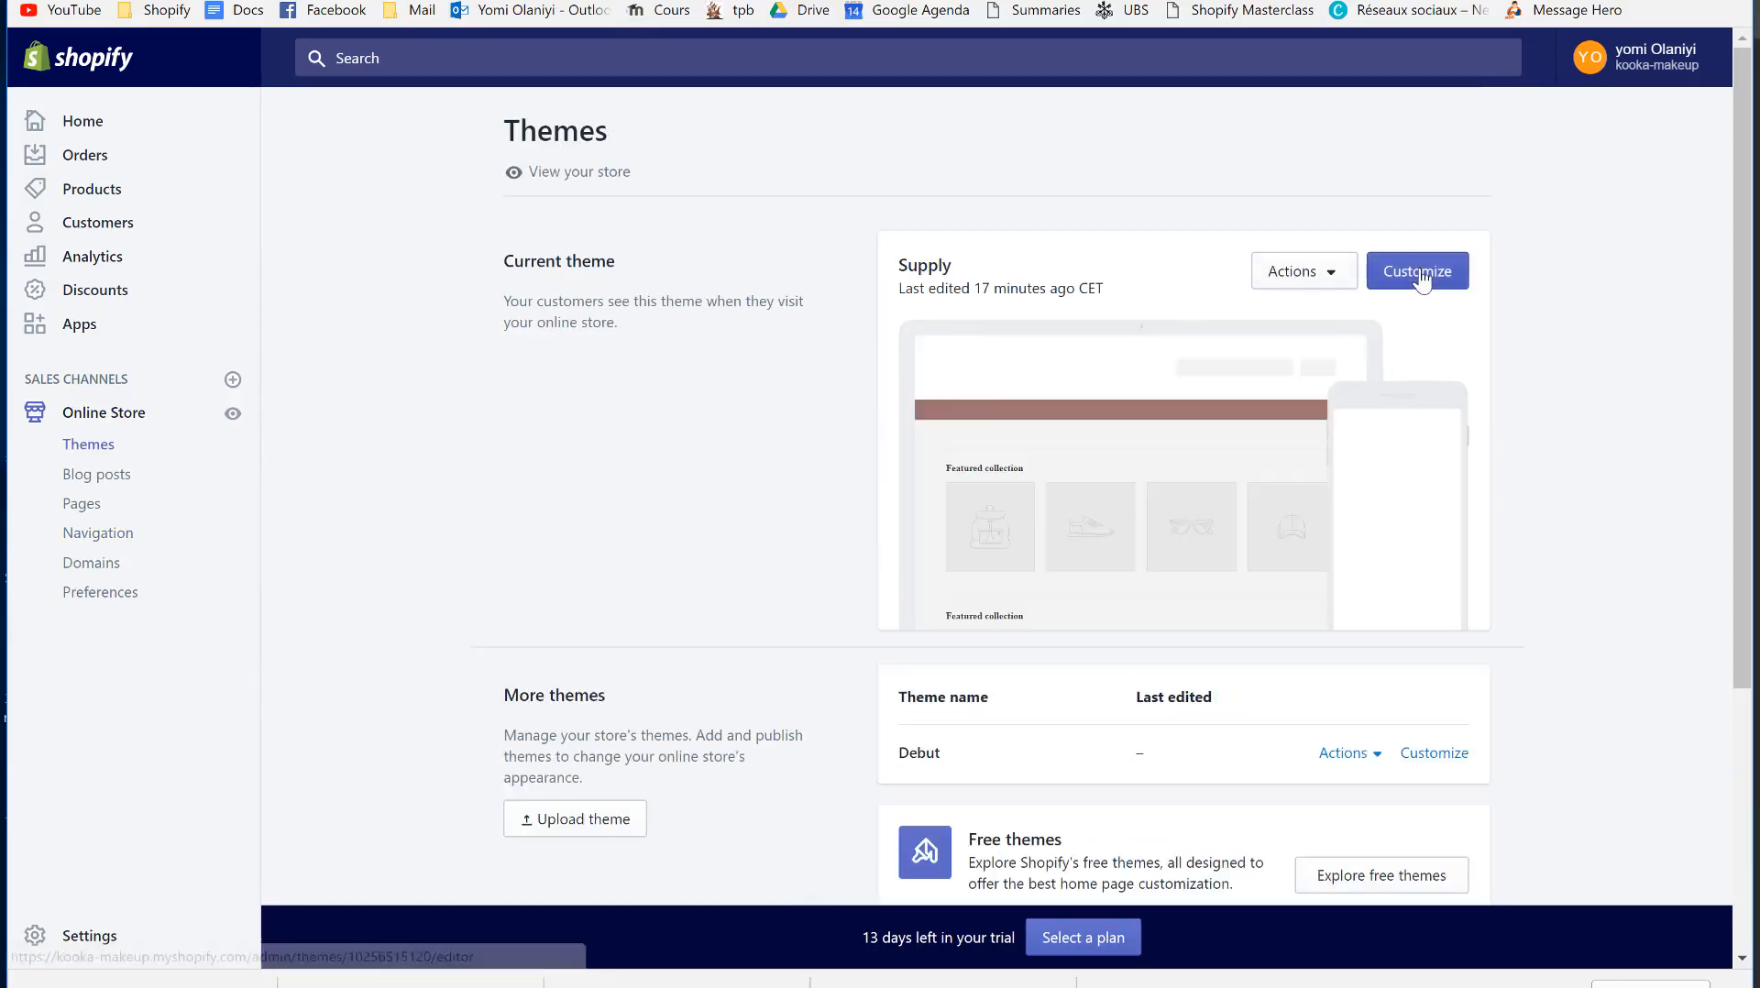
click(1418, 273)
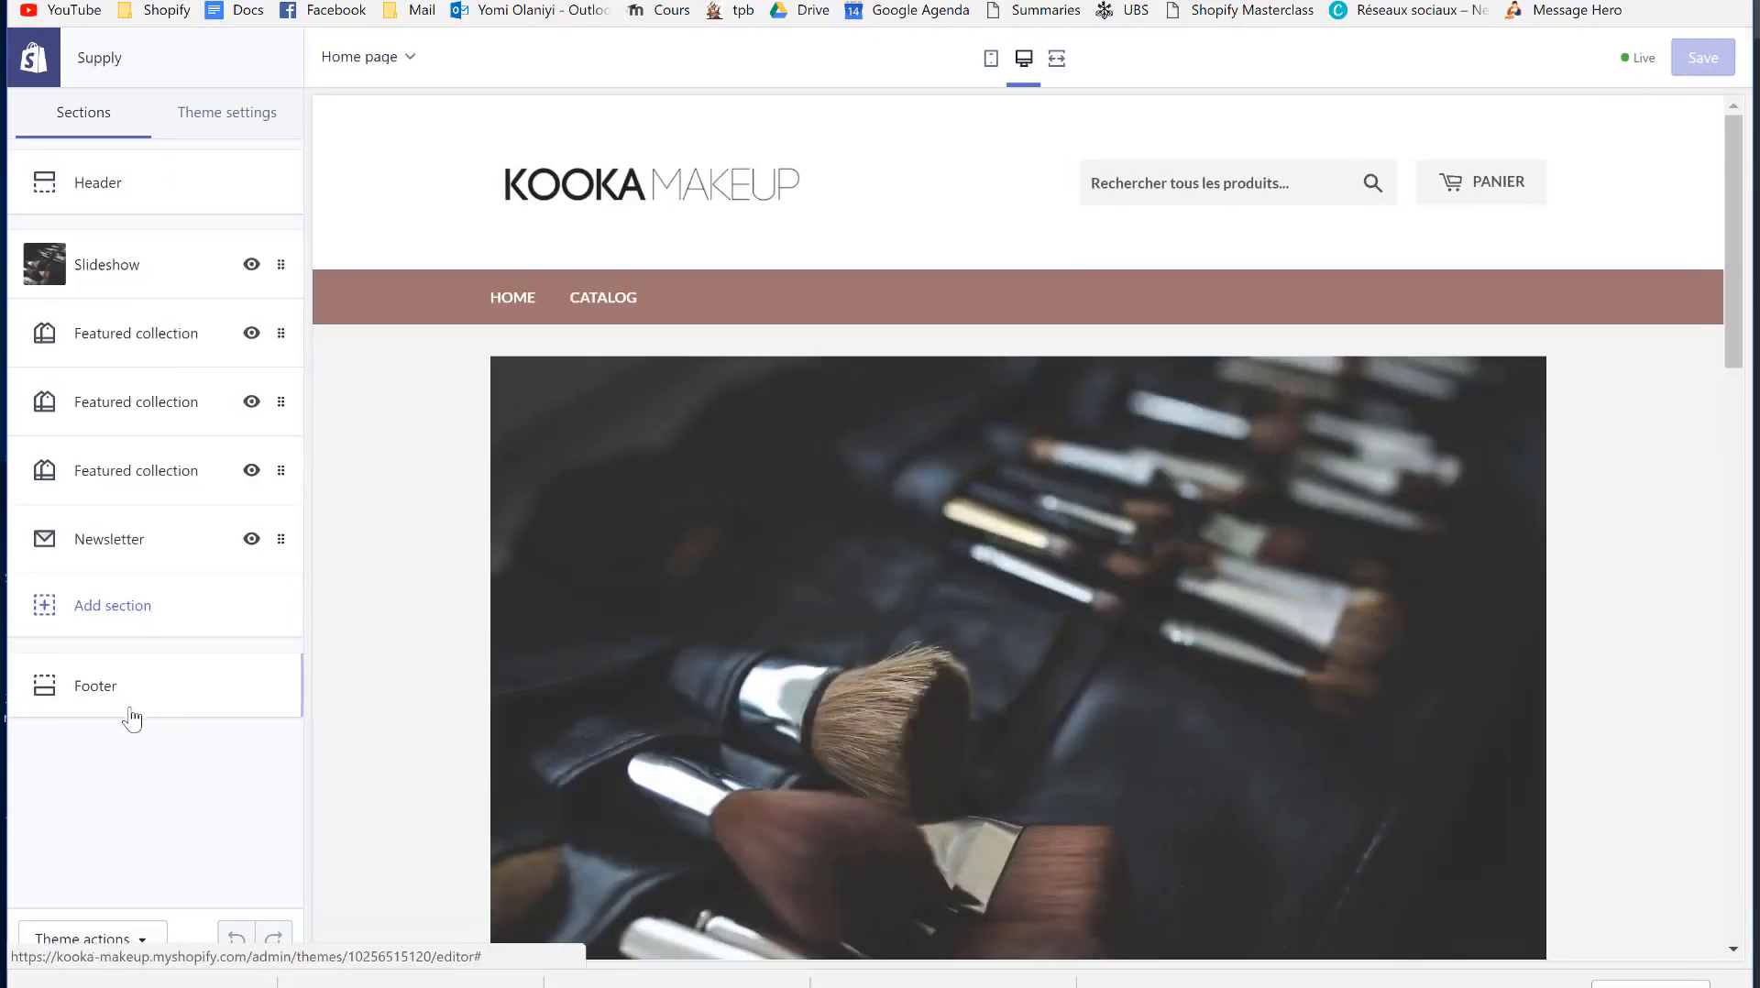
- Assign Legal Menu as the menu shown in the Supply footer
click(131, 713)
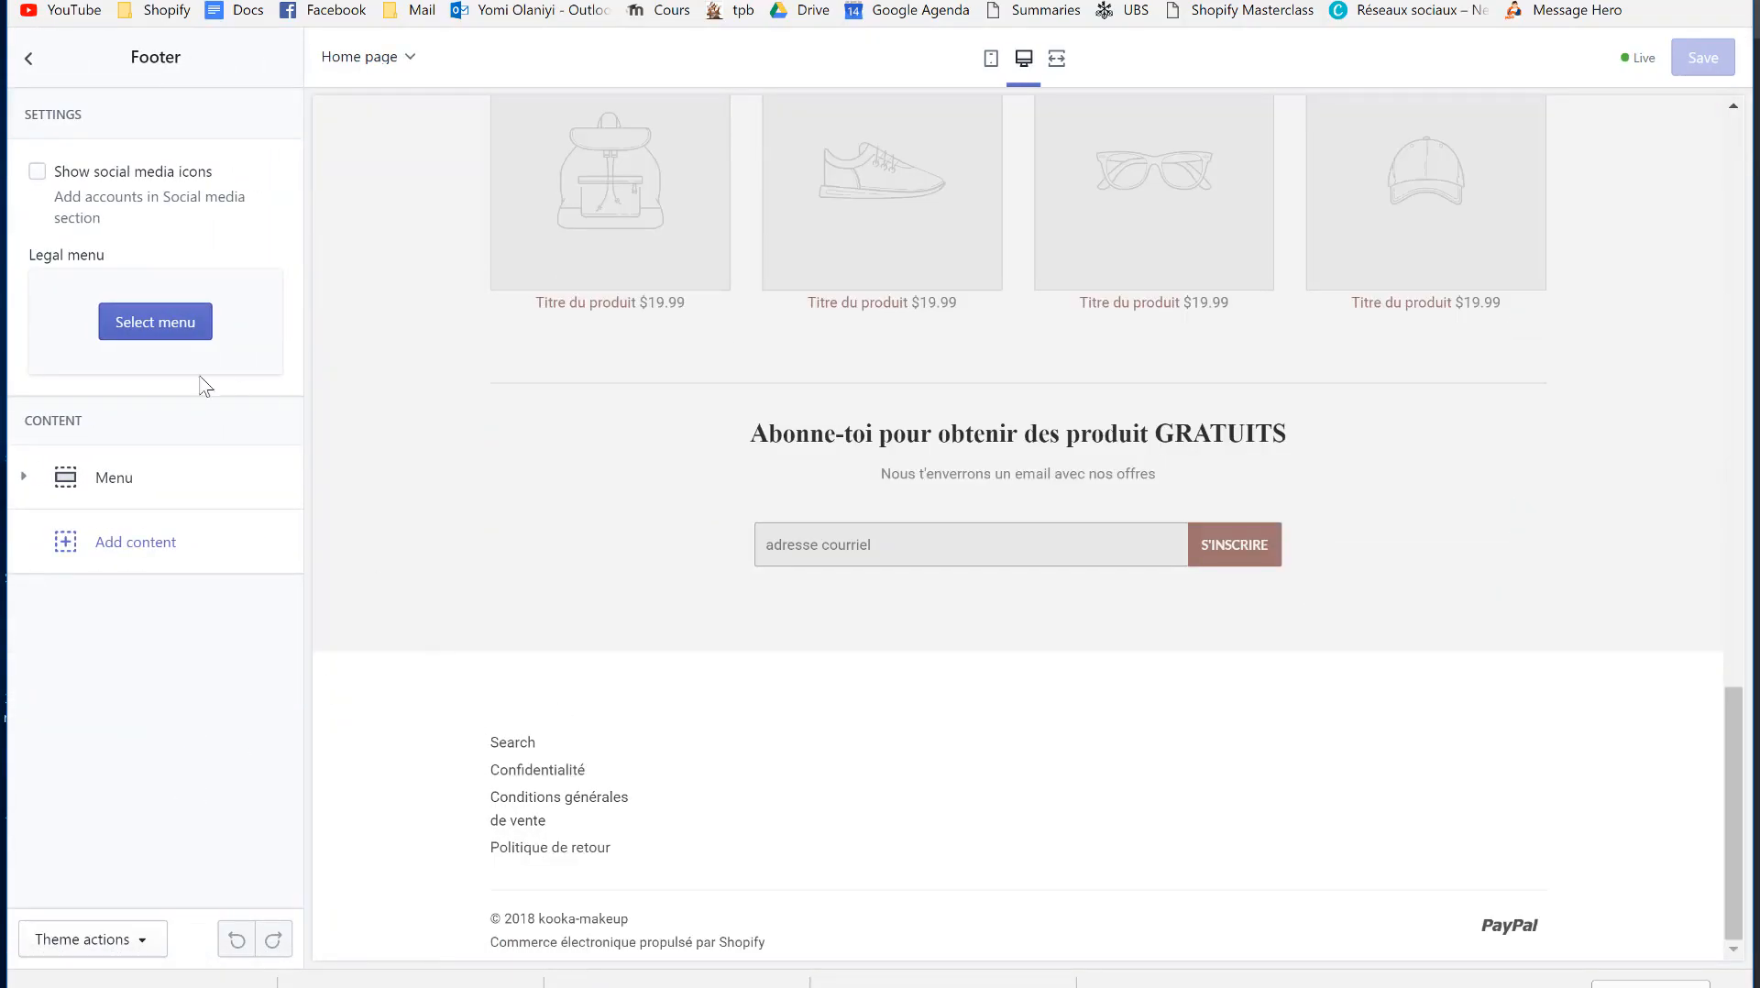
click(166, 327)
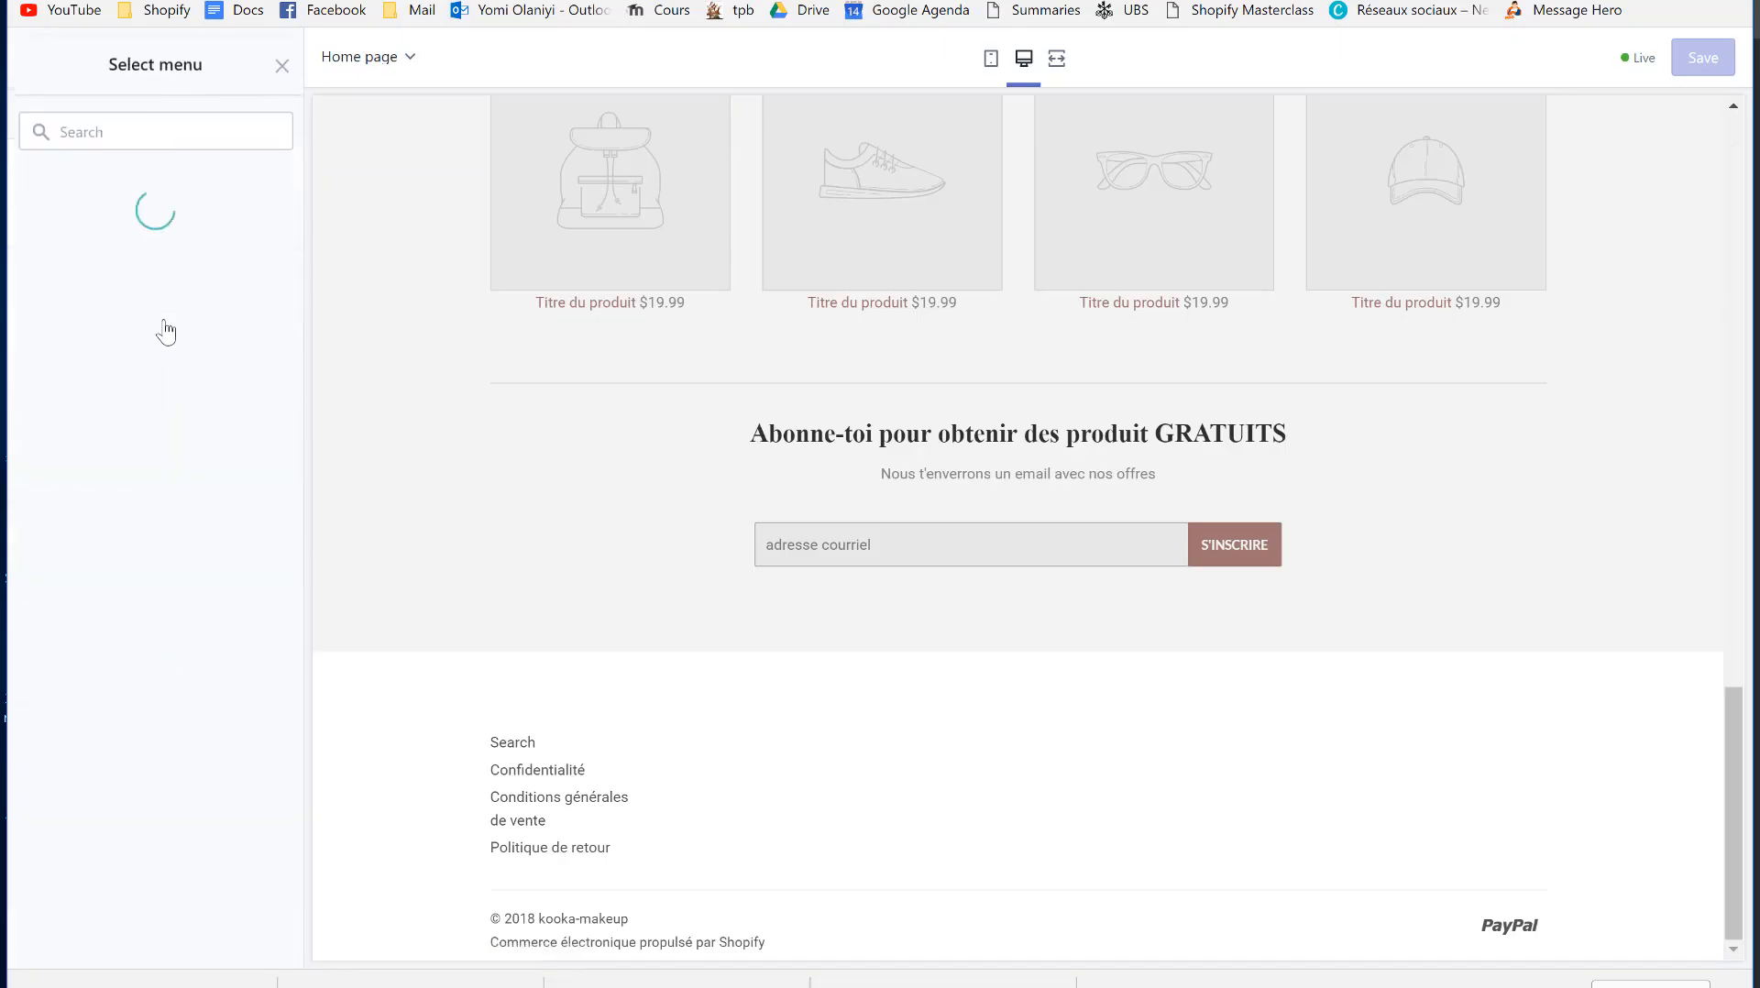
click(81, 324)
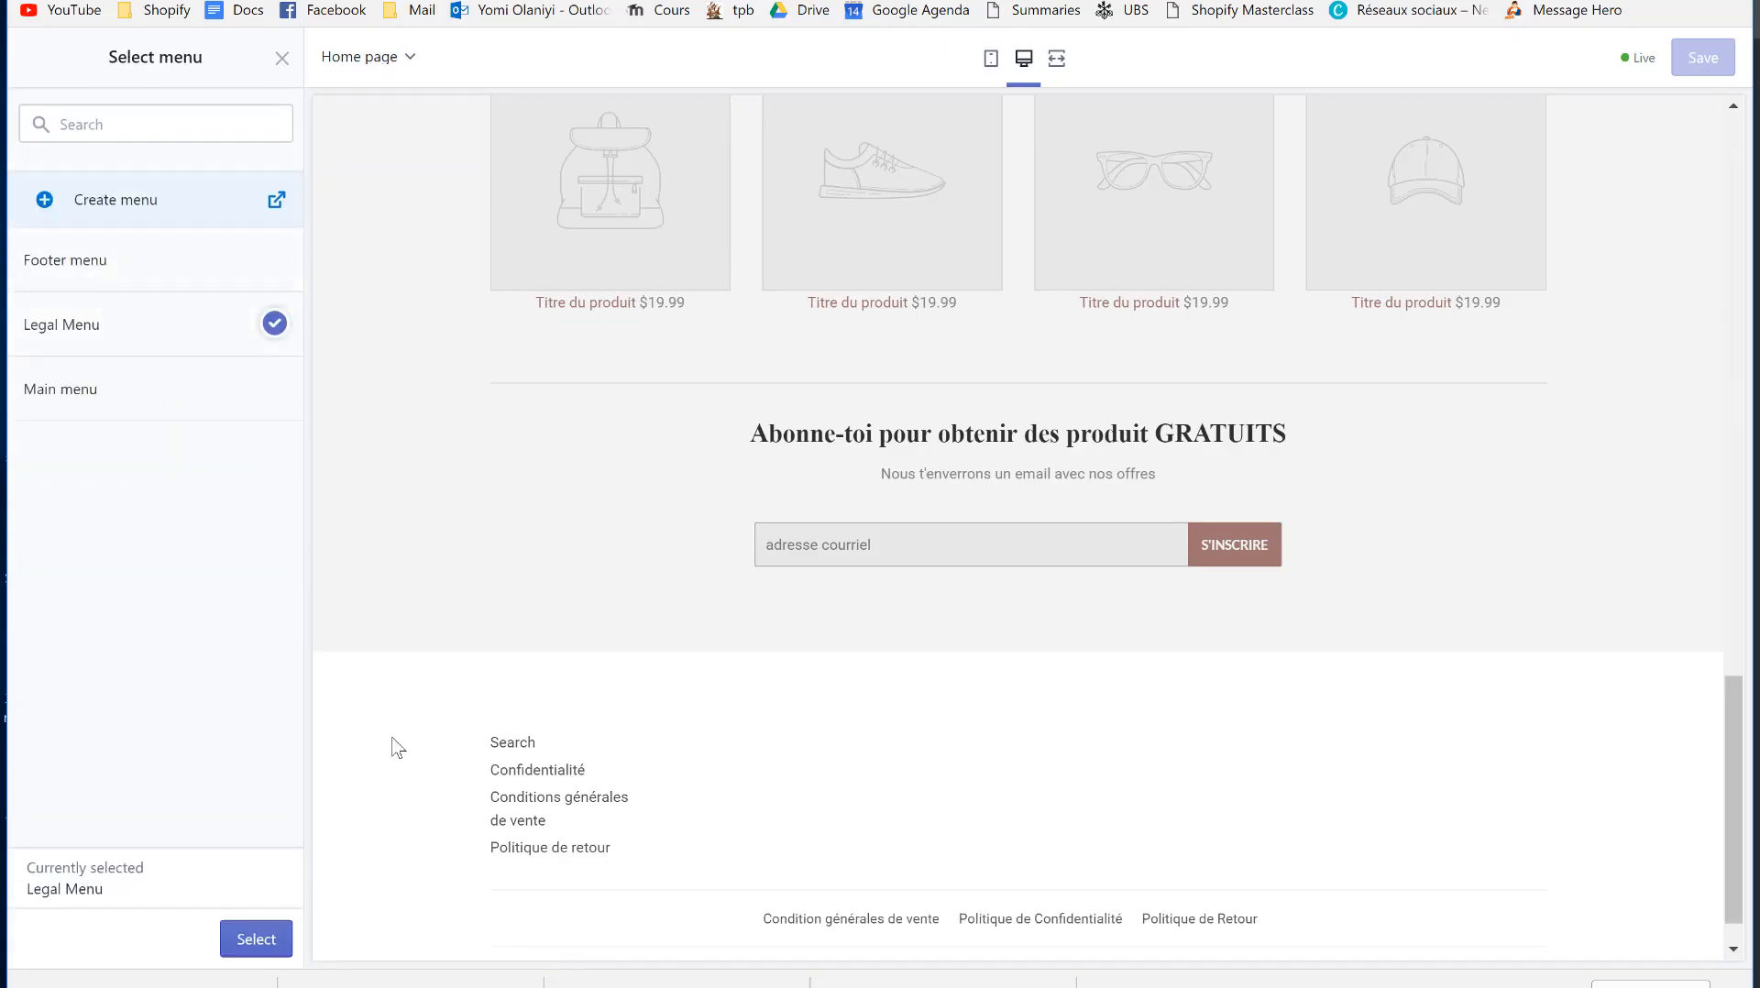
click(259, 940)
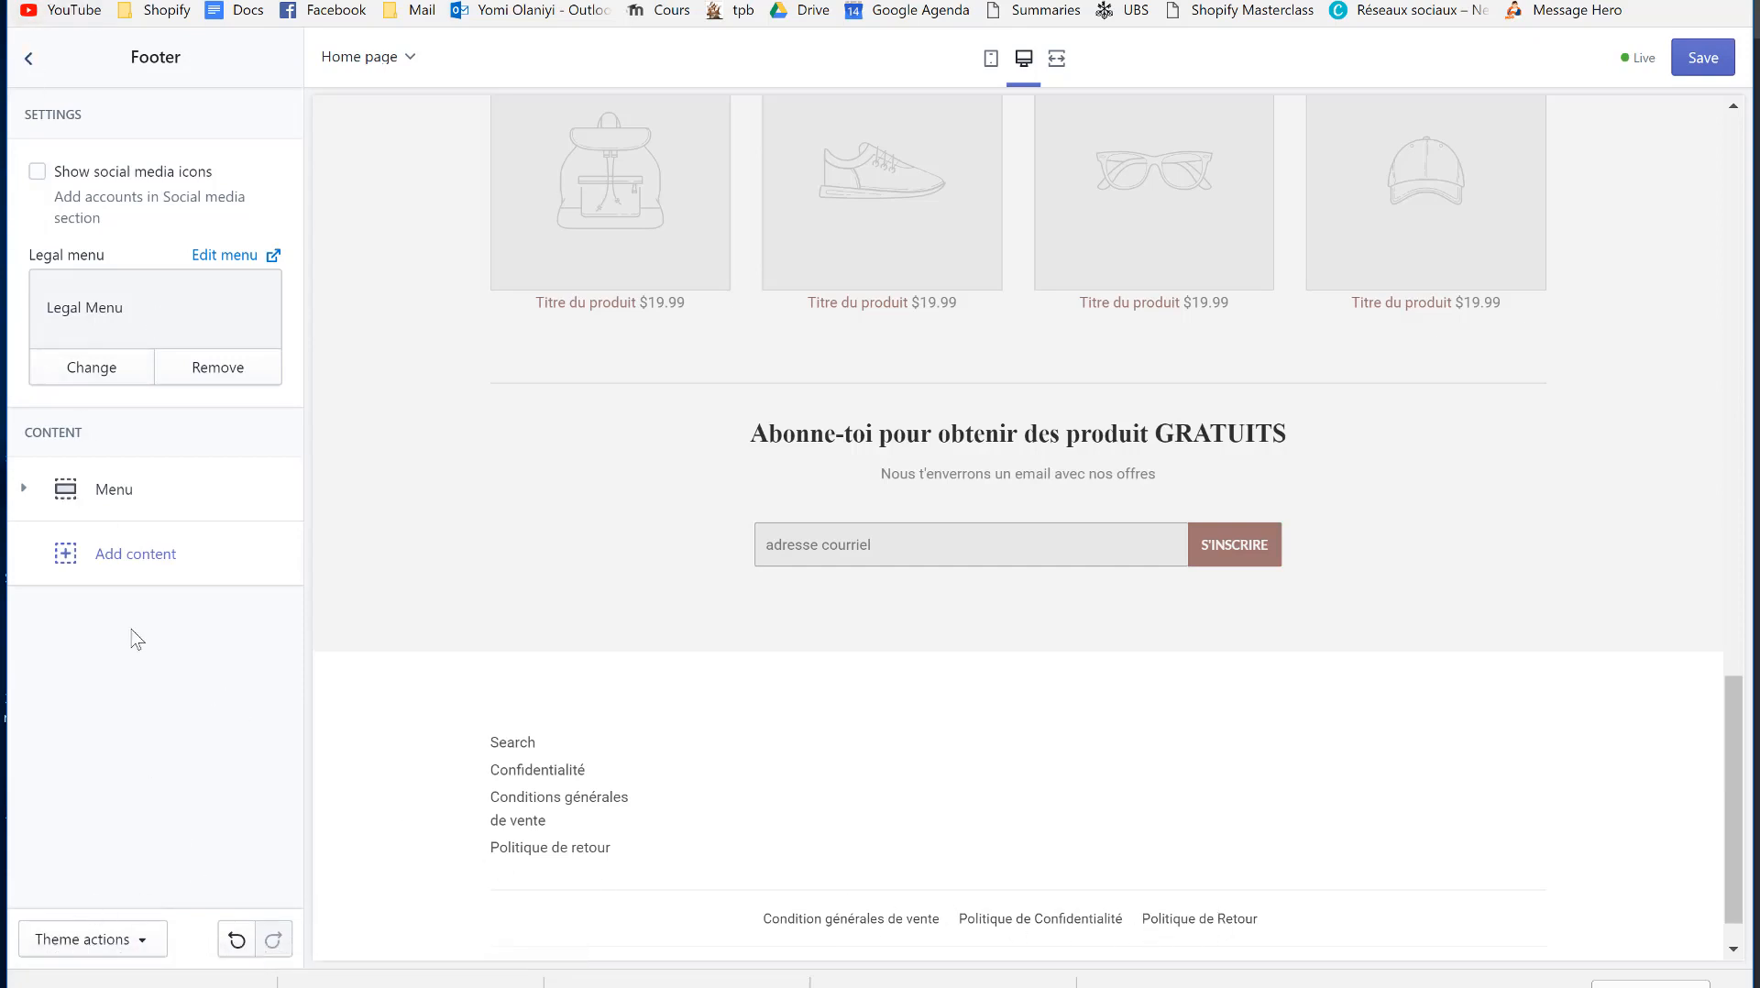
- Remove the old Footer menu content block from the footer and save the theme
click(33, 62)
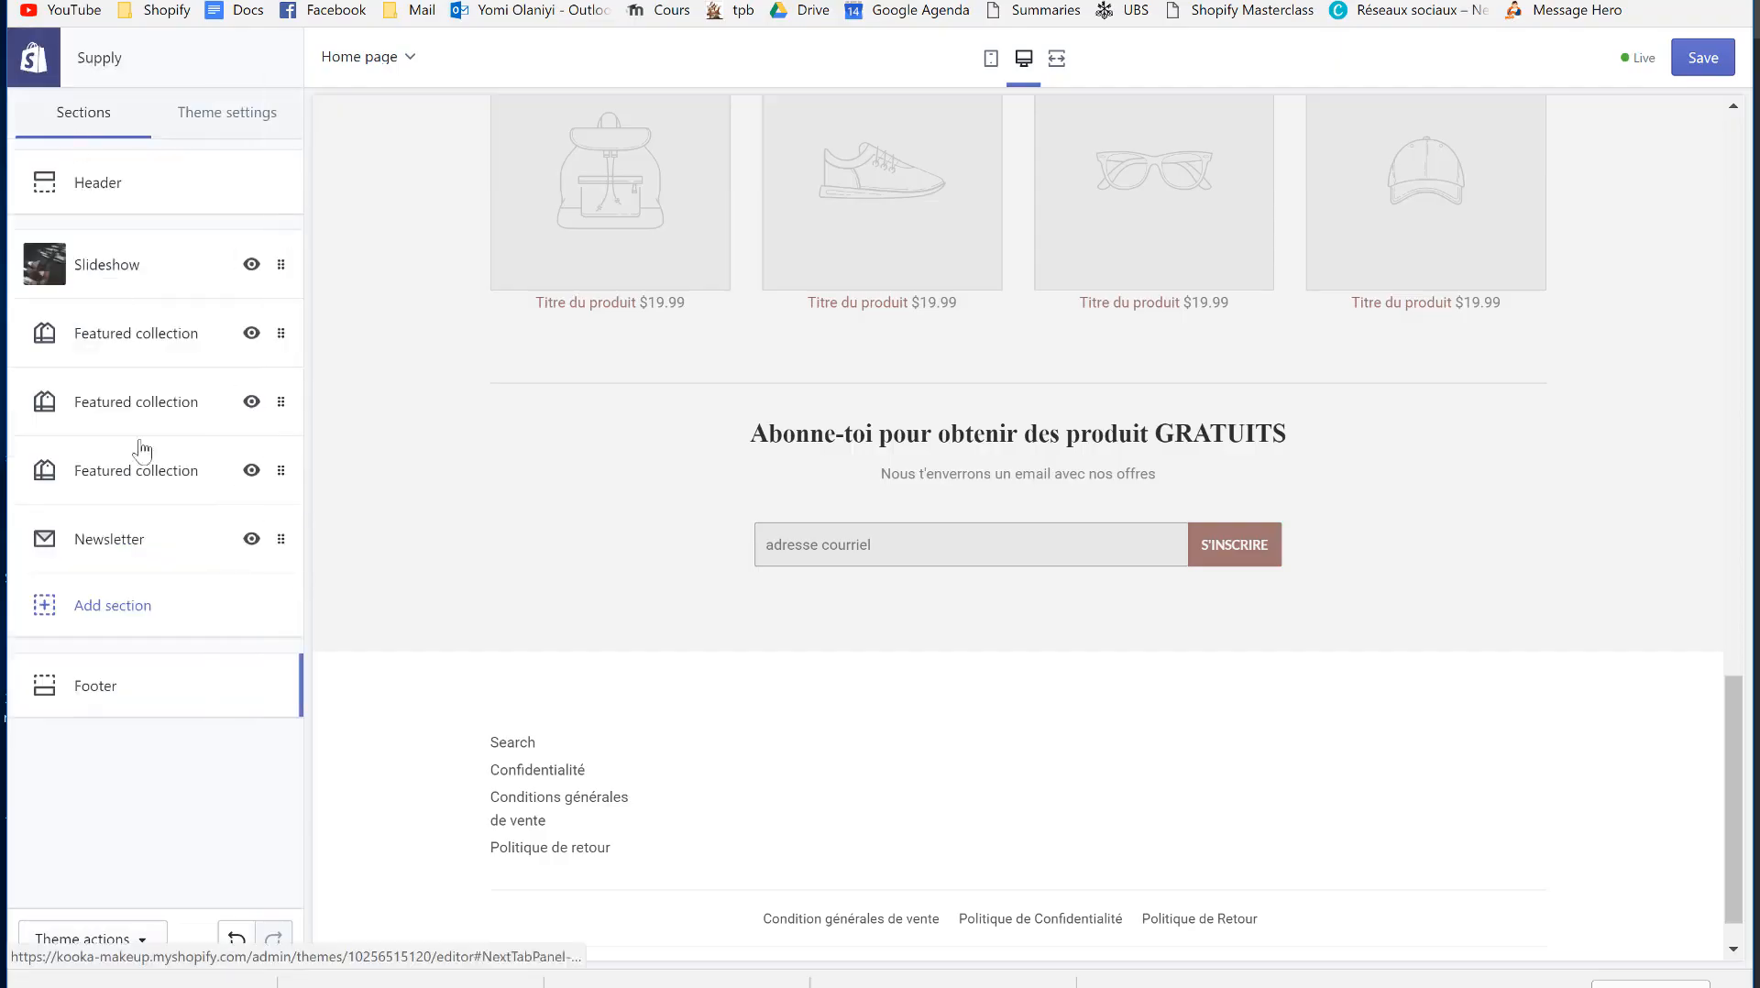
click(128, 688)
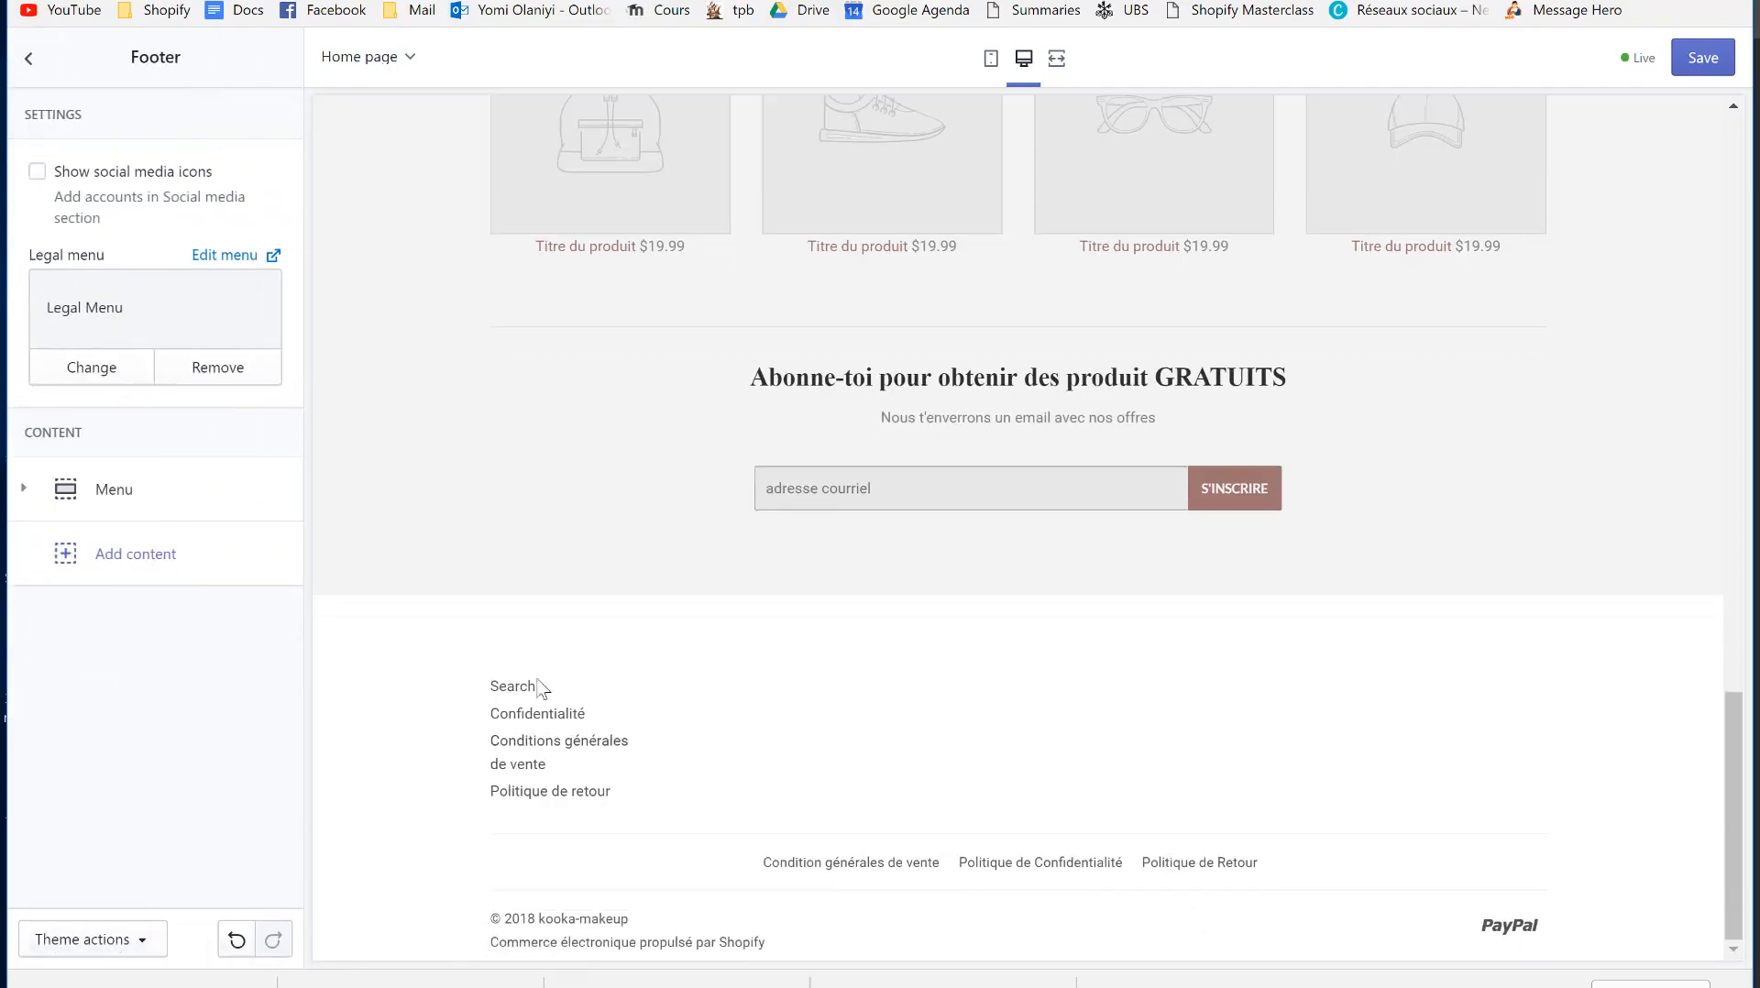
click(129, 490)
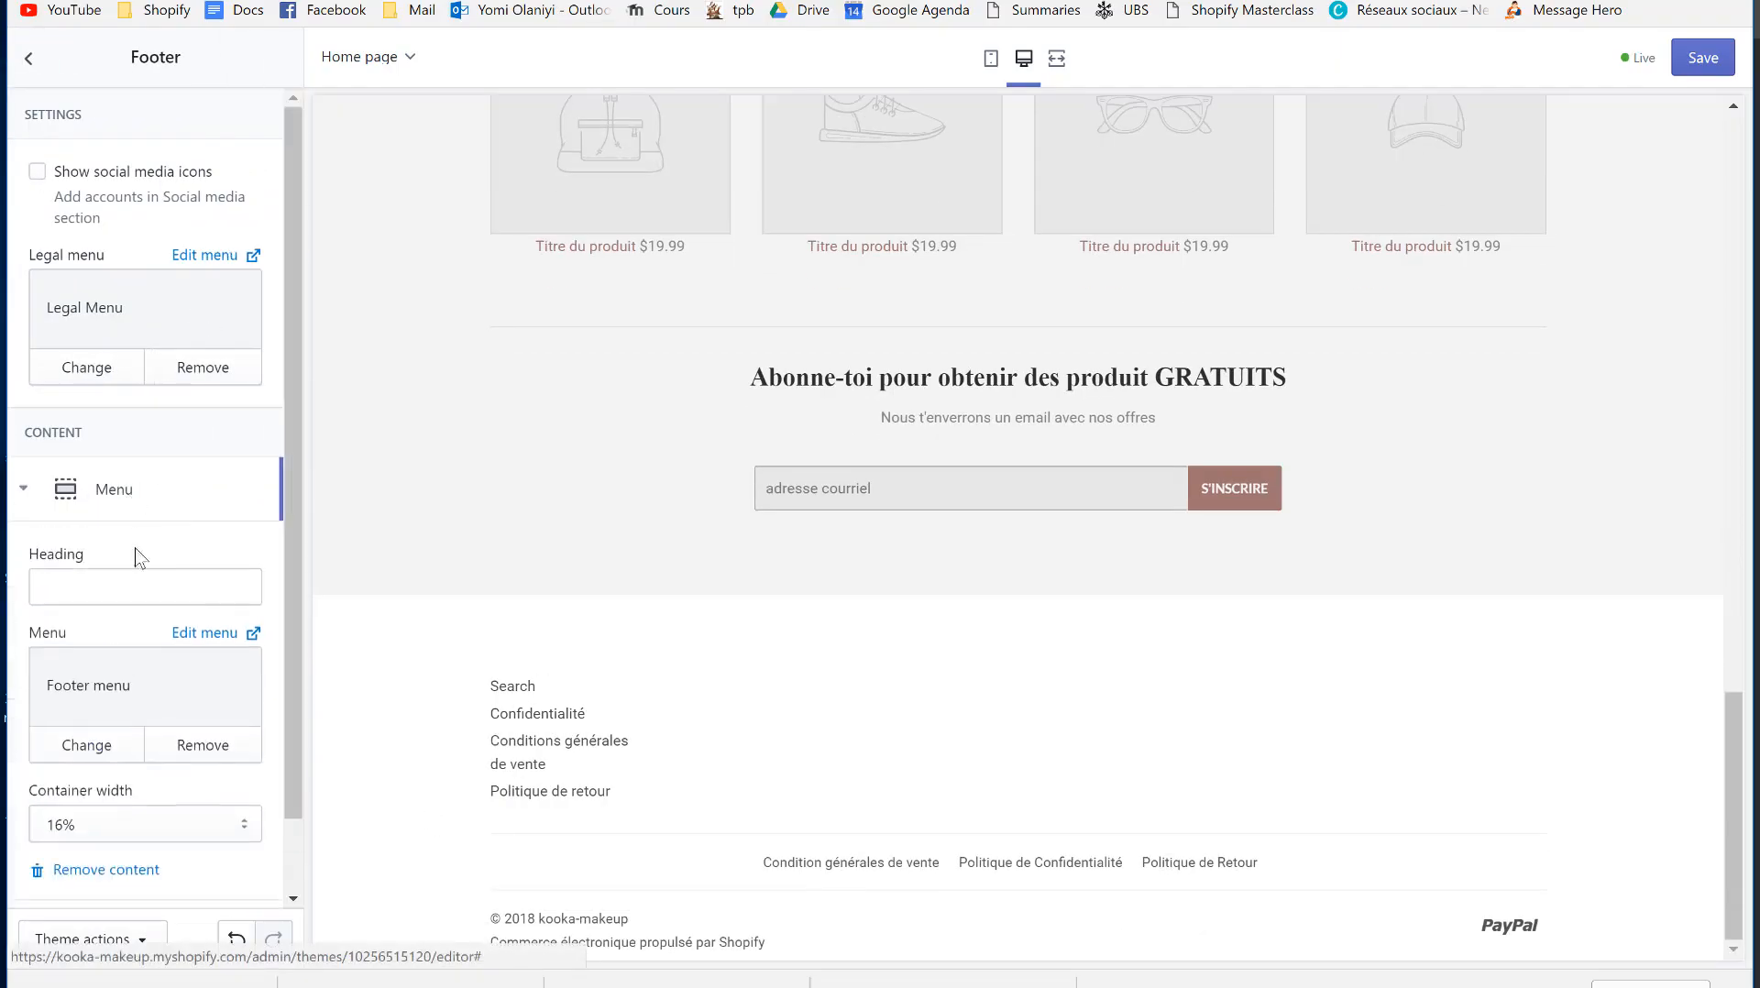
click(97, 871)
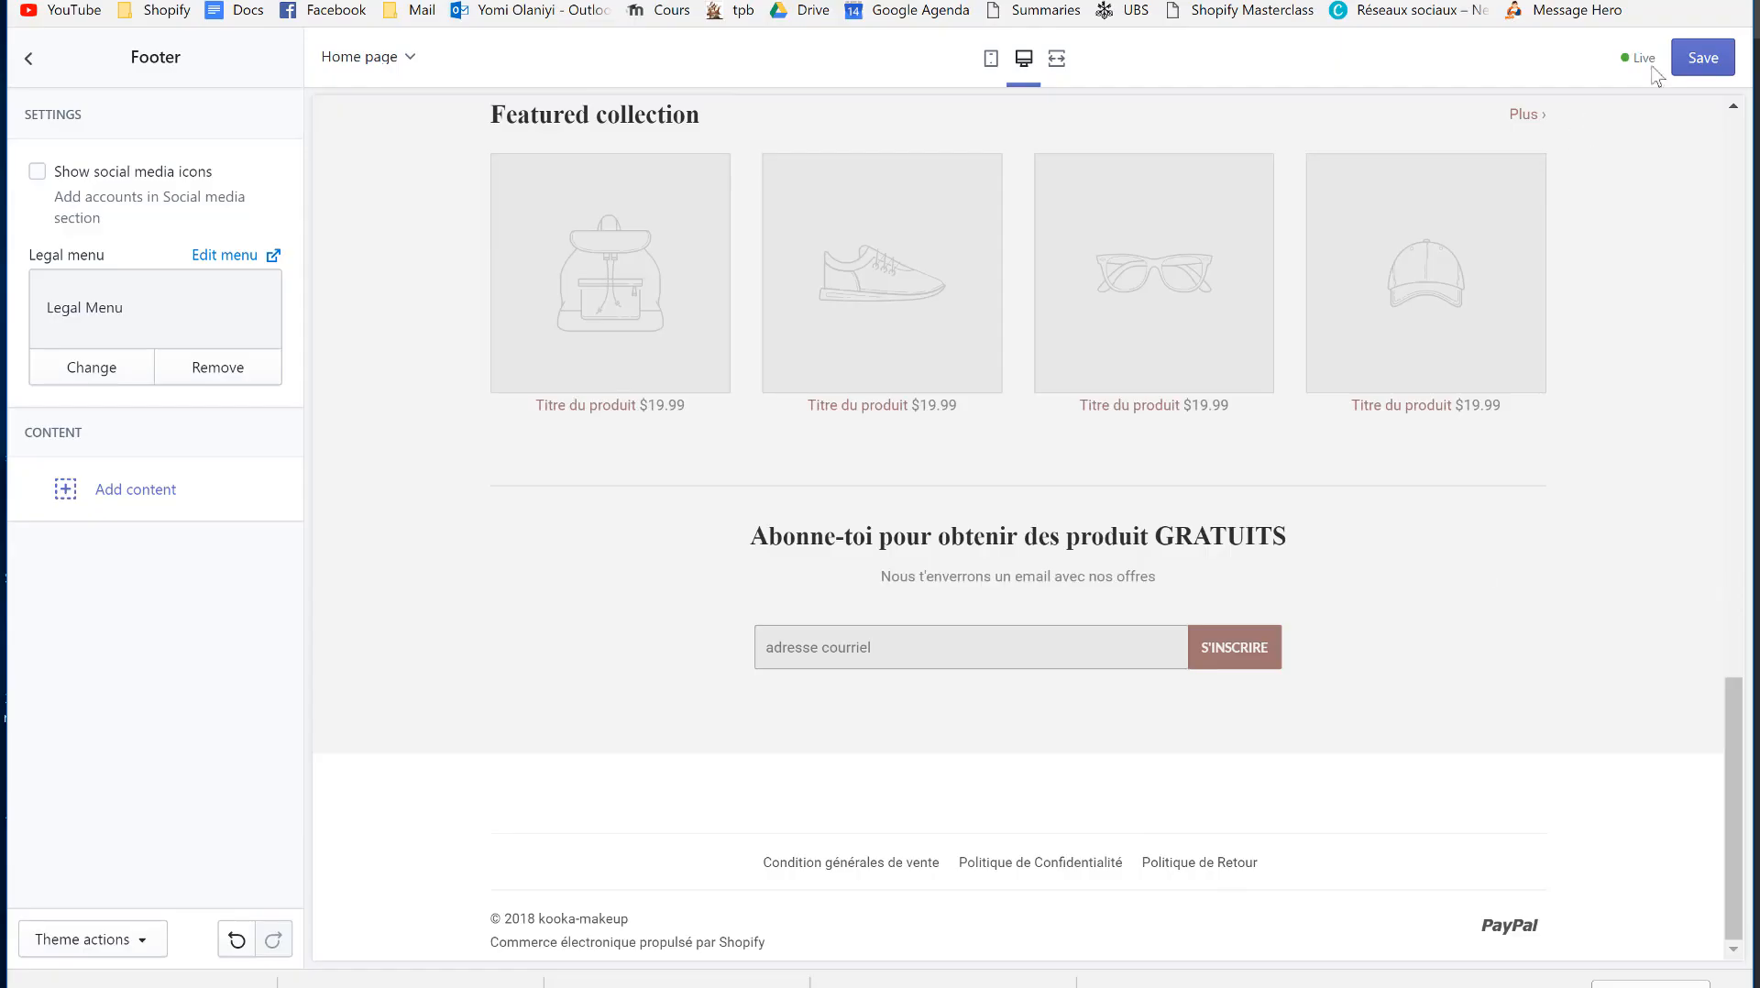
click(1700, 59)
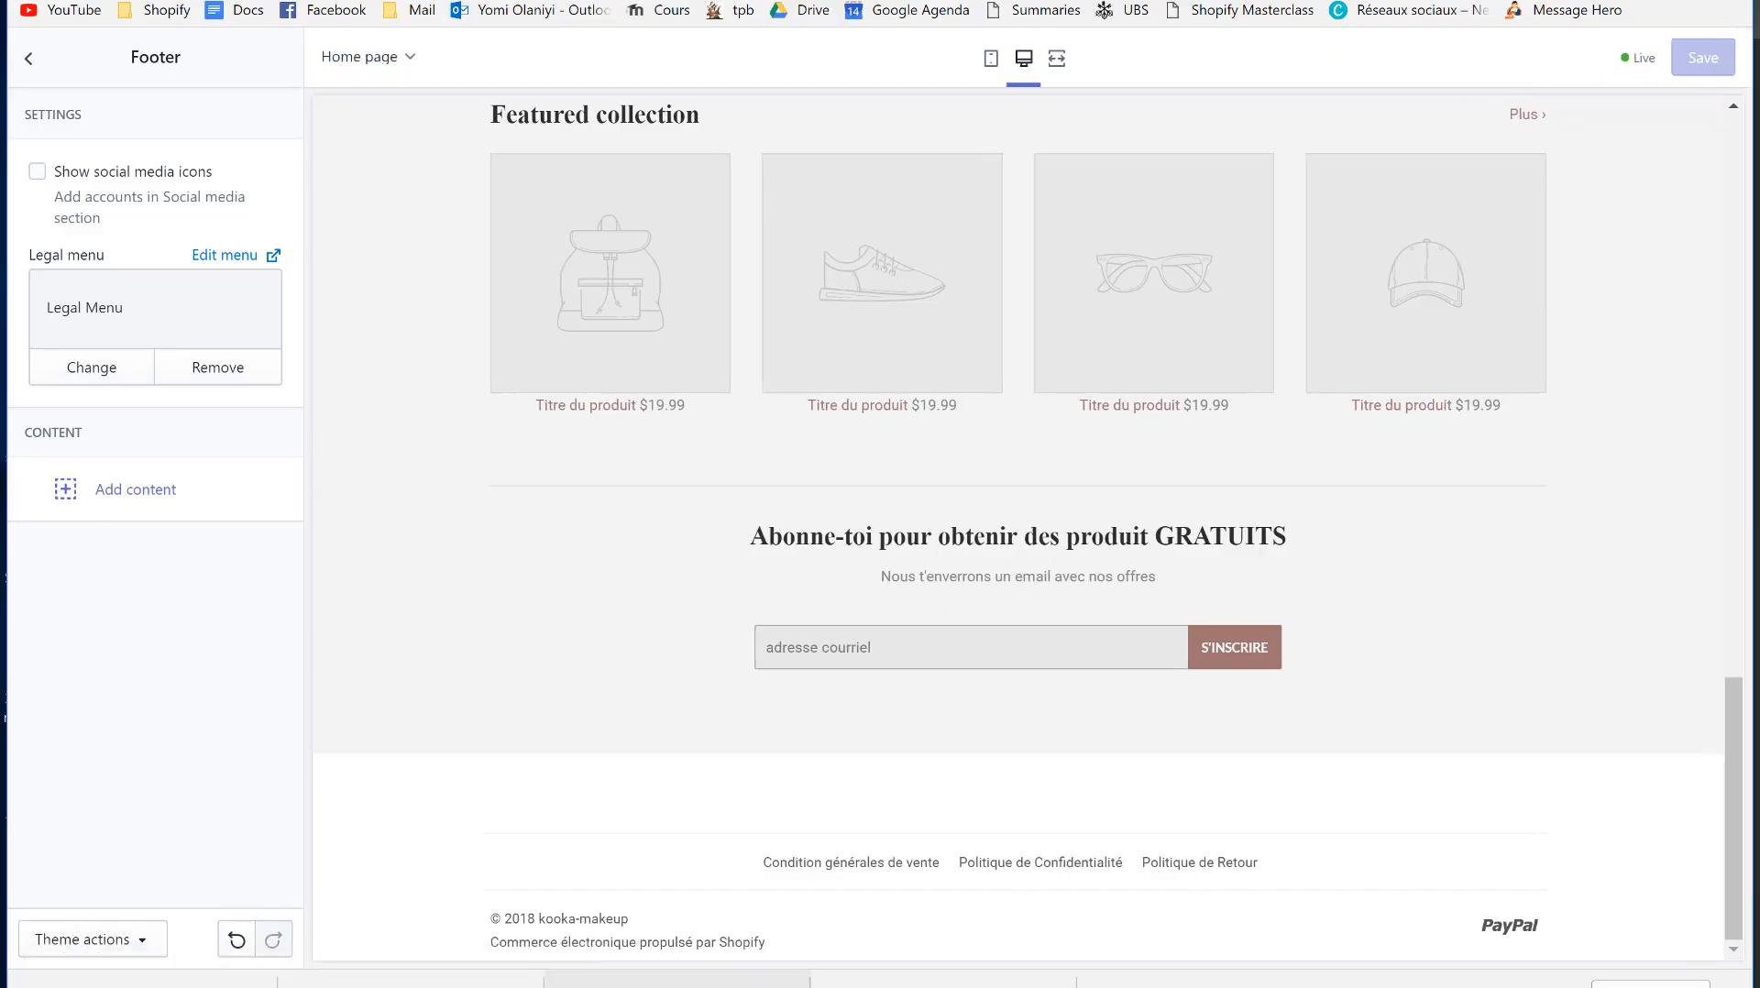
- Publish Supply as the live theme in place of Debut, then go to Online Store Preferences
click(114, 420)
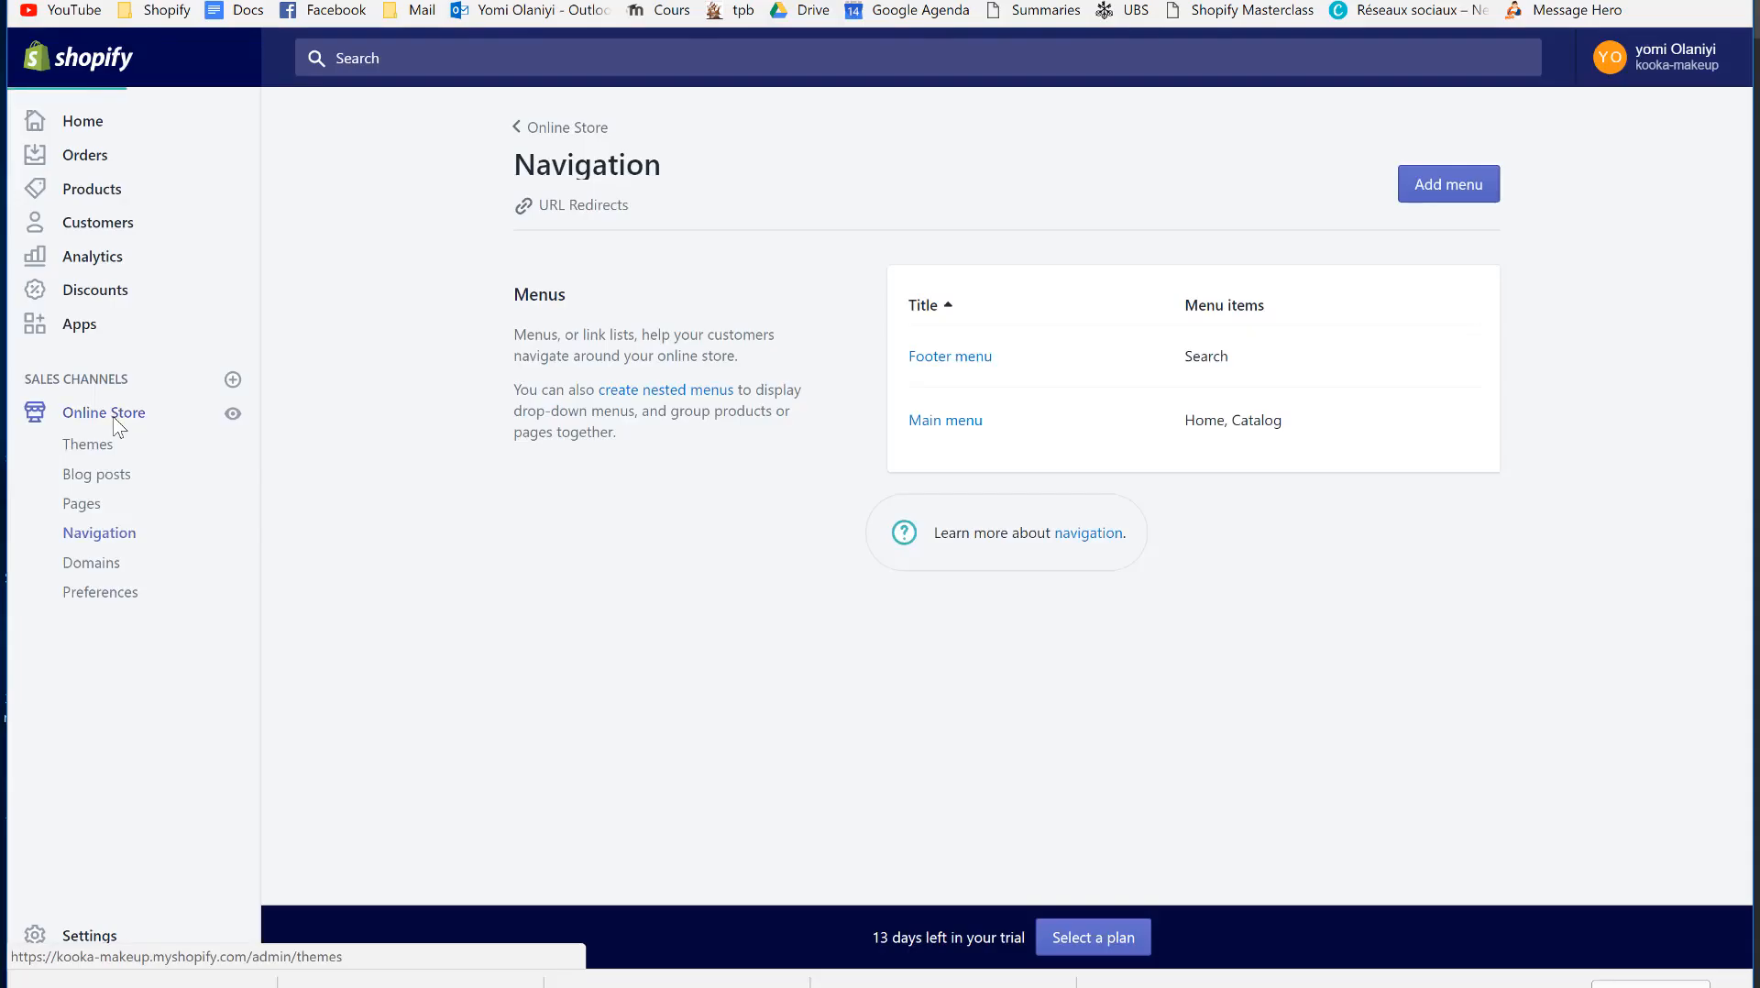
scroll(709, 642, down, 5)
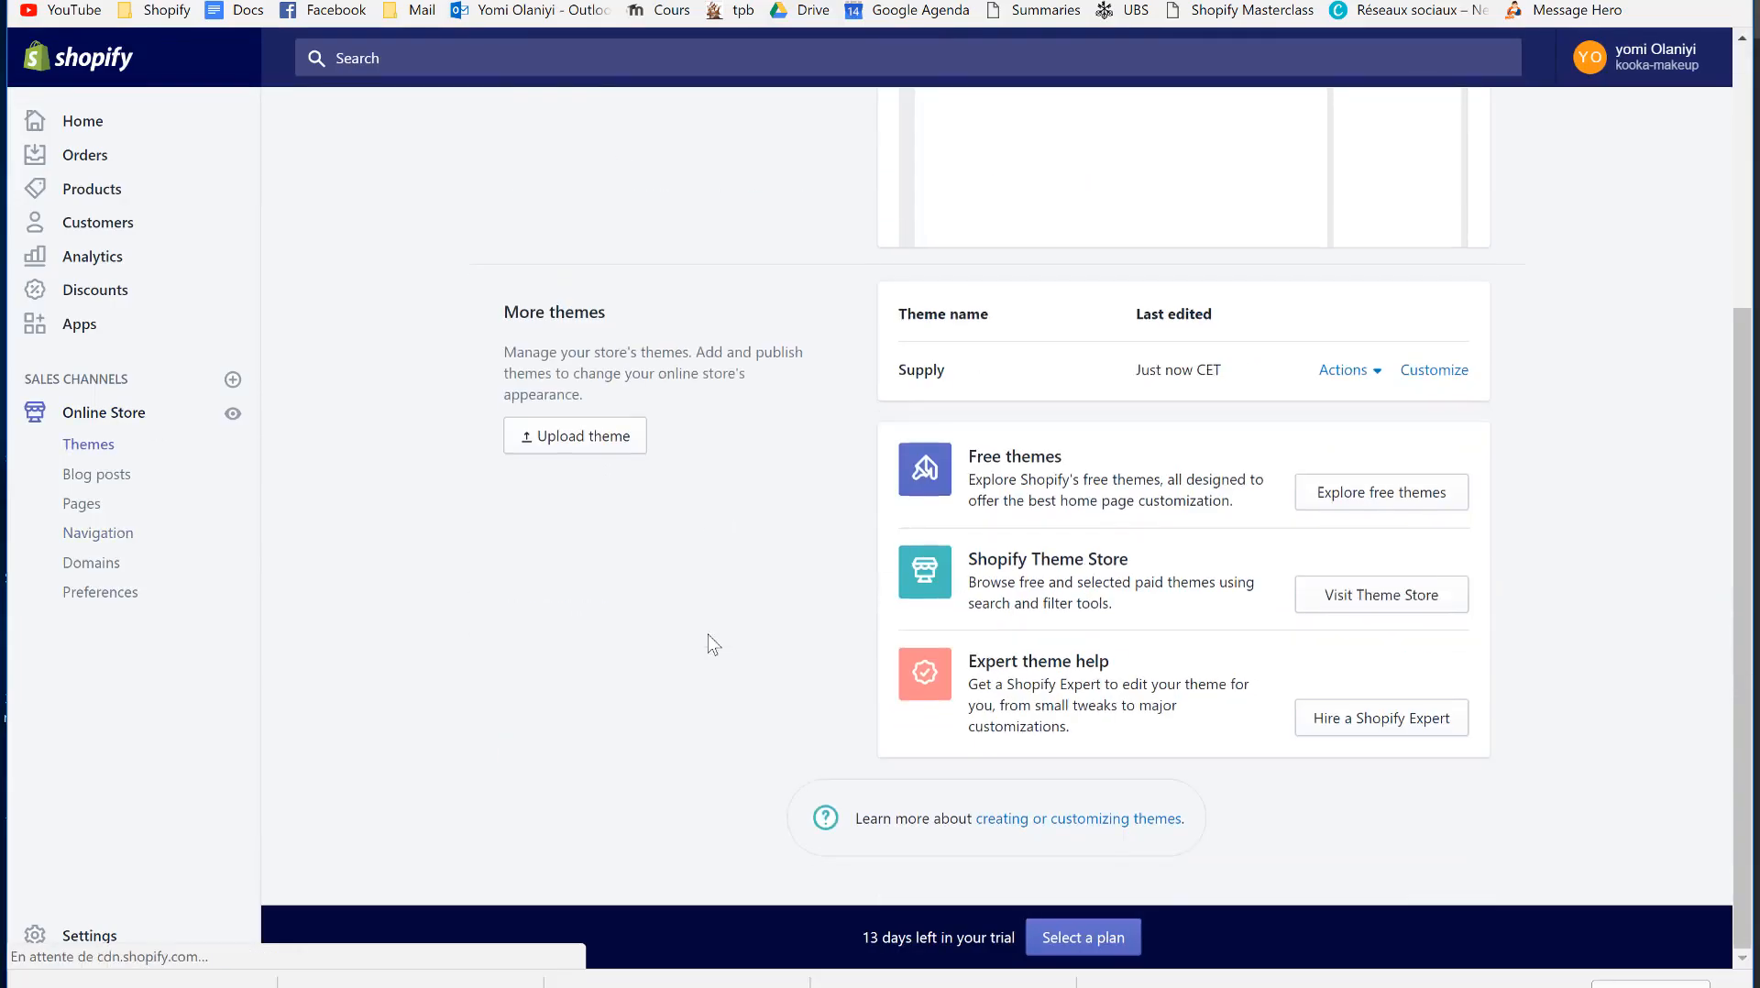
scroll(1140, 537, up, 2)
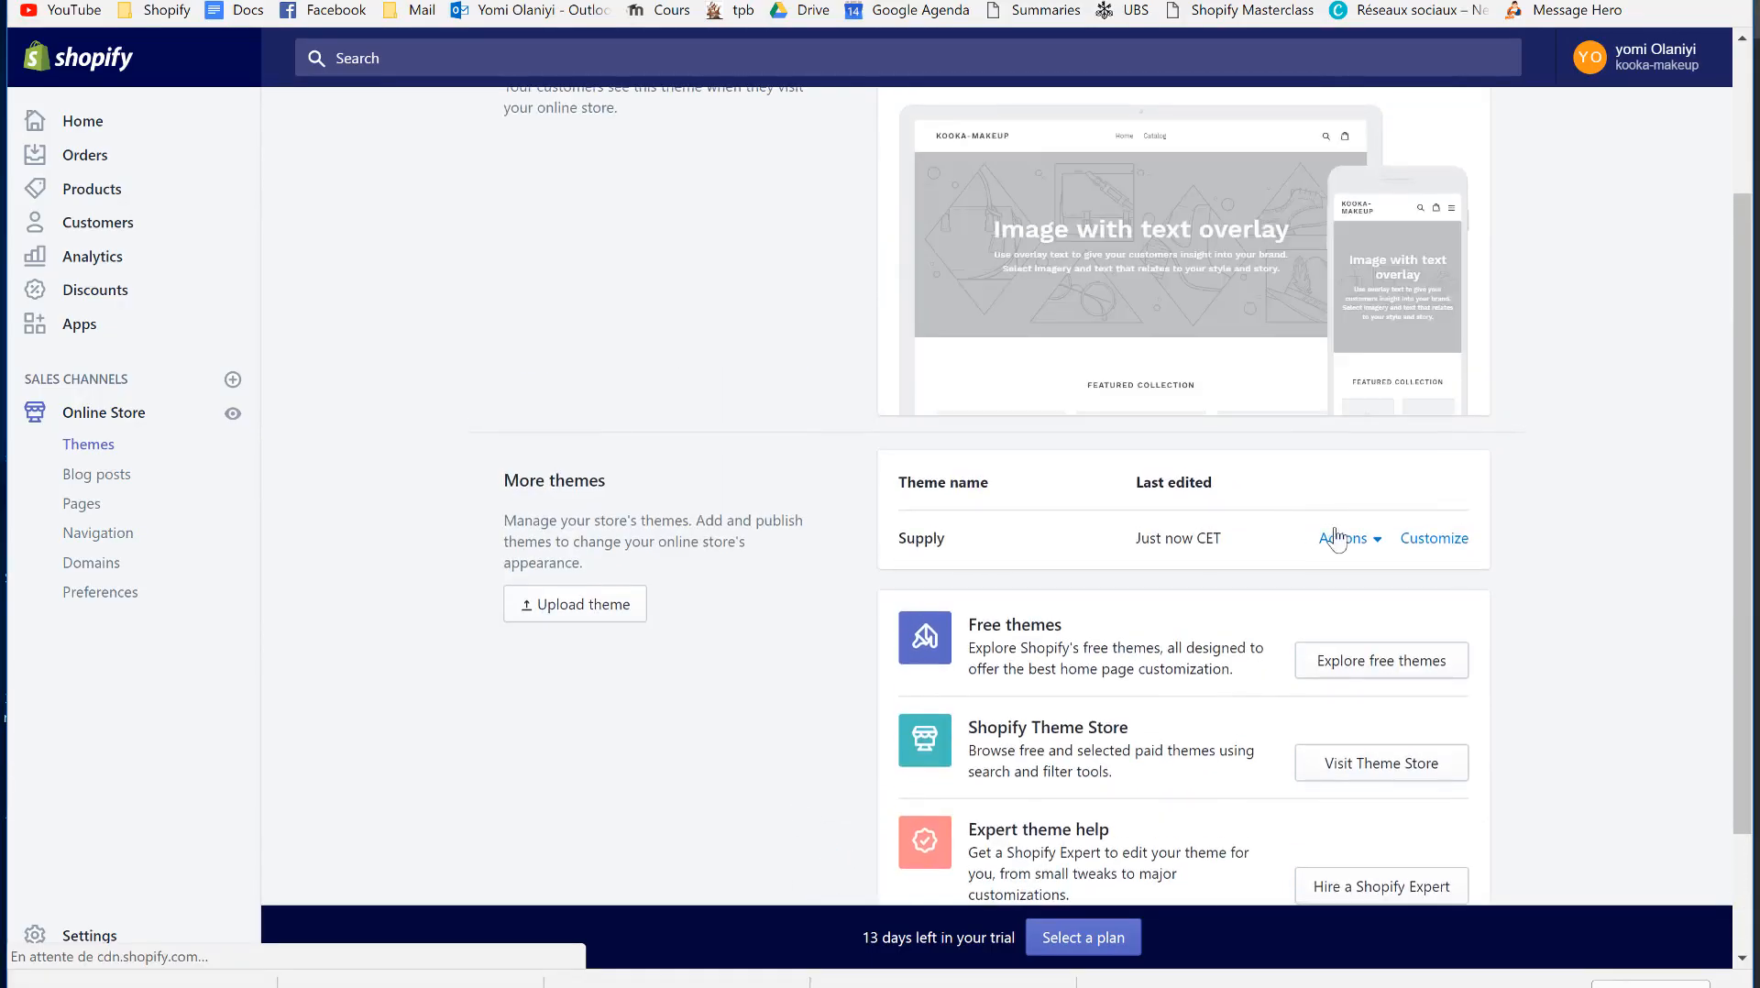
click(1373, 550)
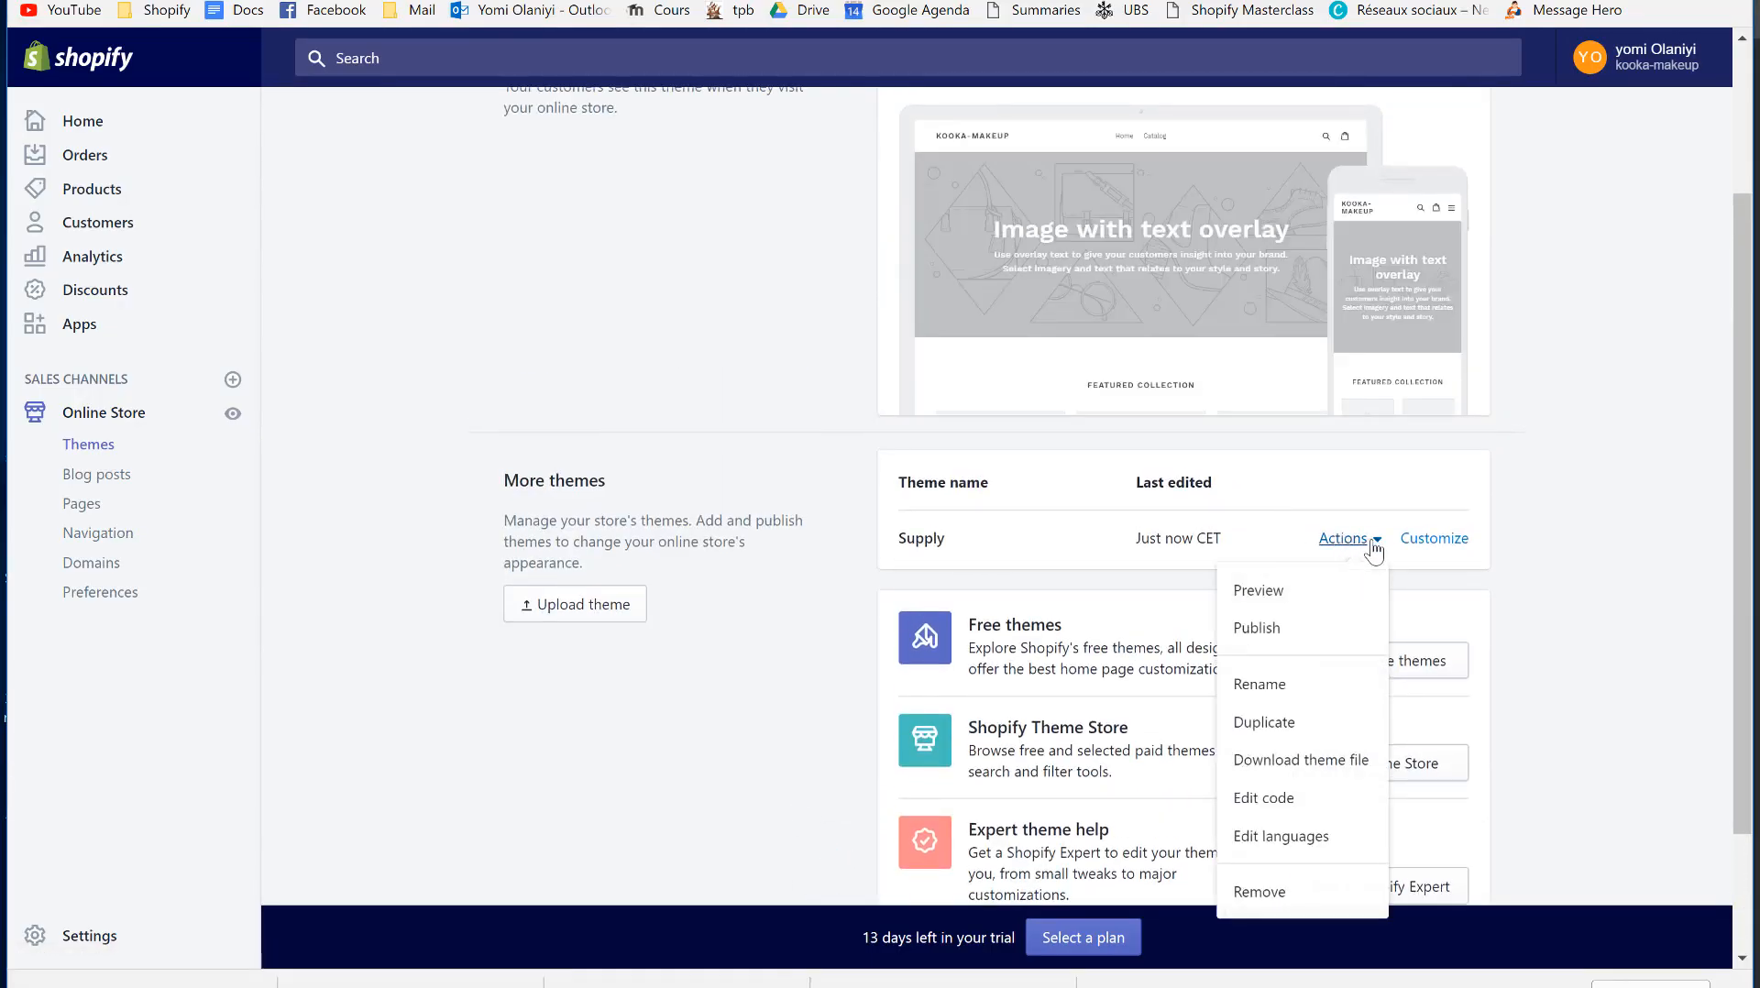
click(1300, 630)
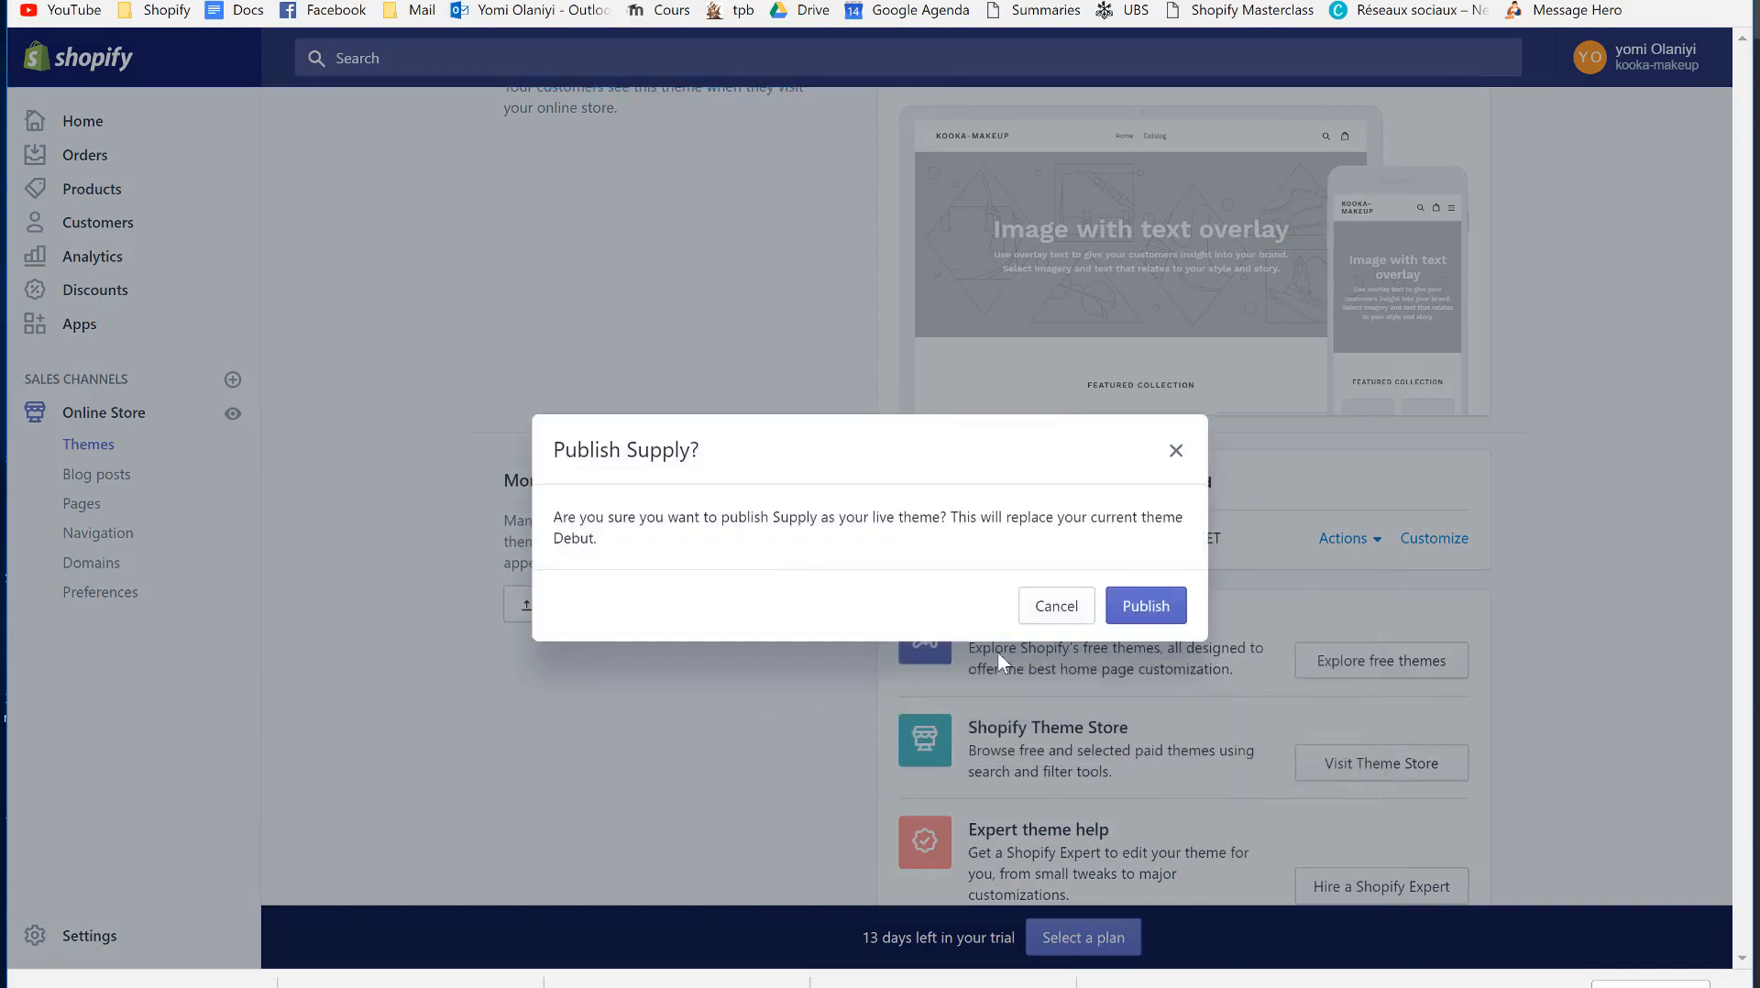
click(1129, 613)
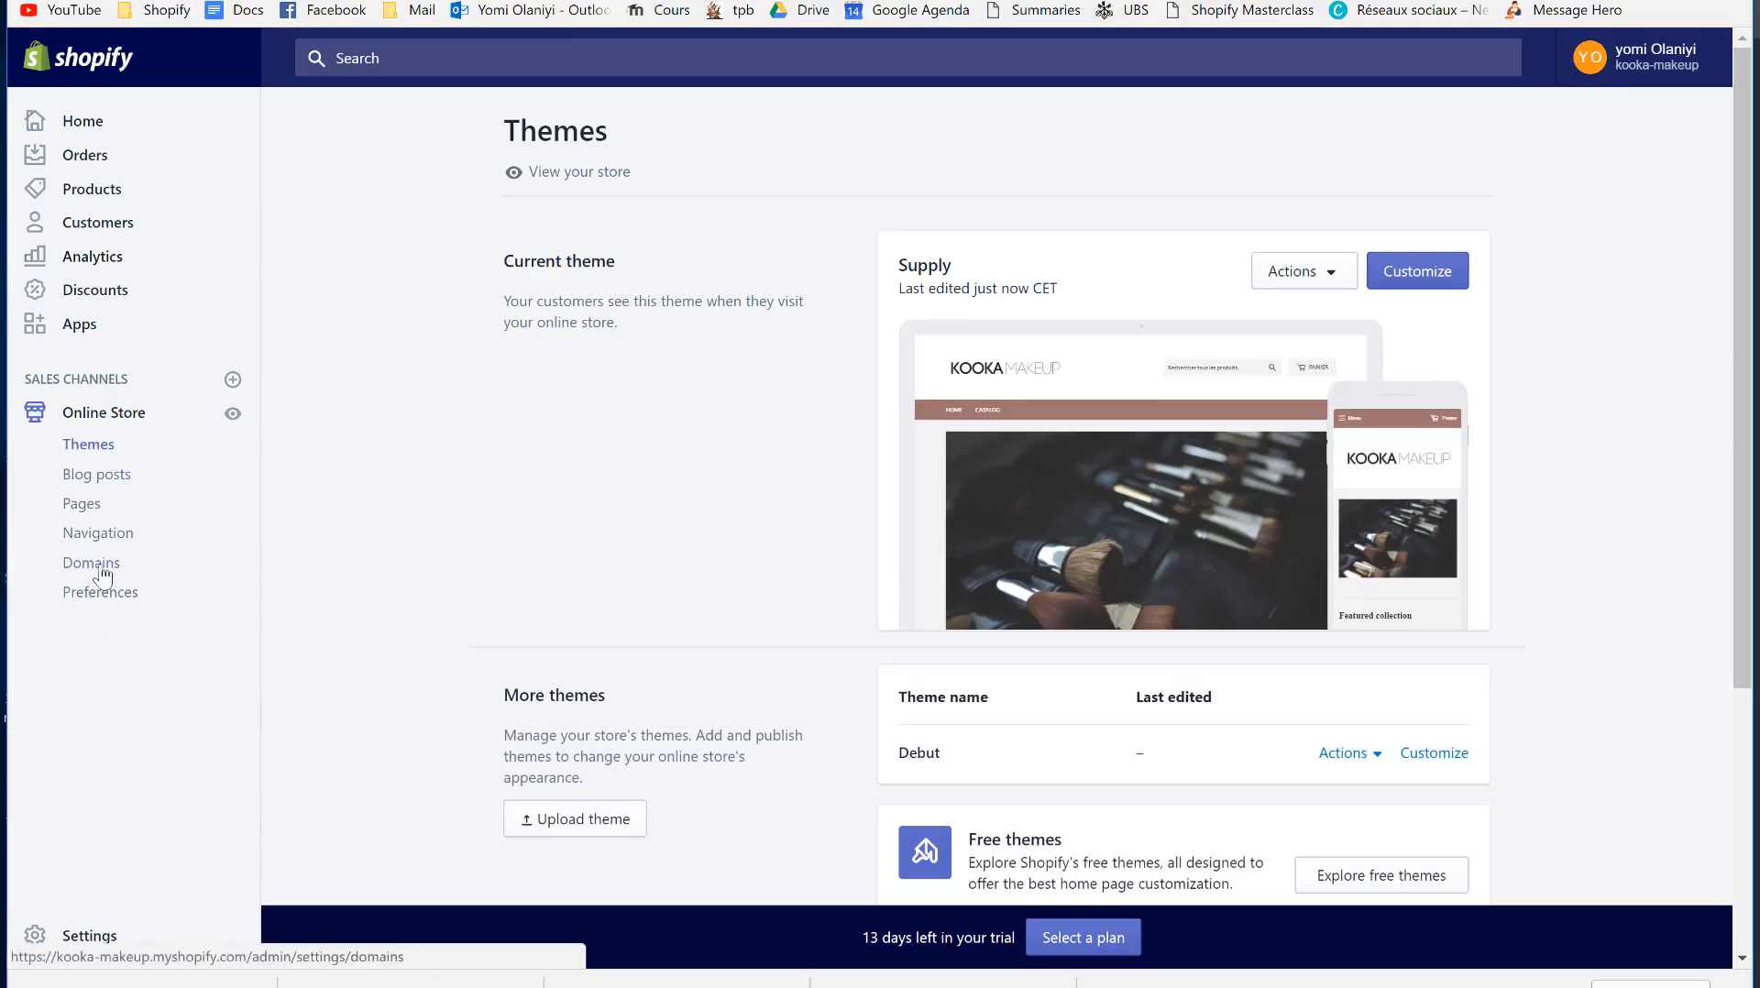
click(96, 596)
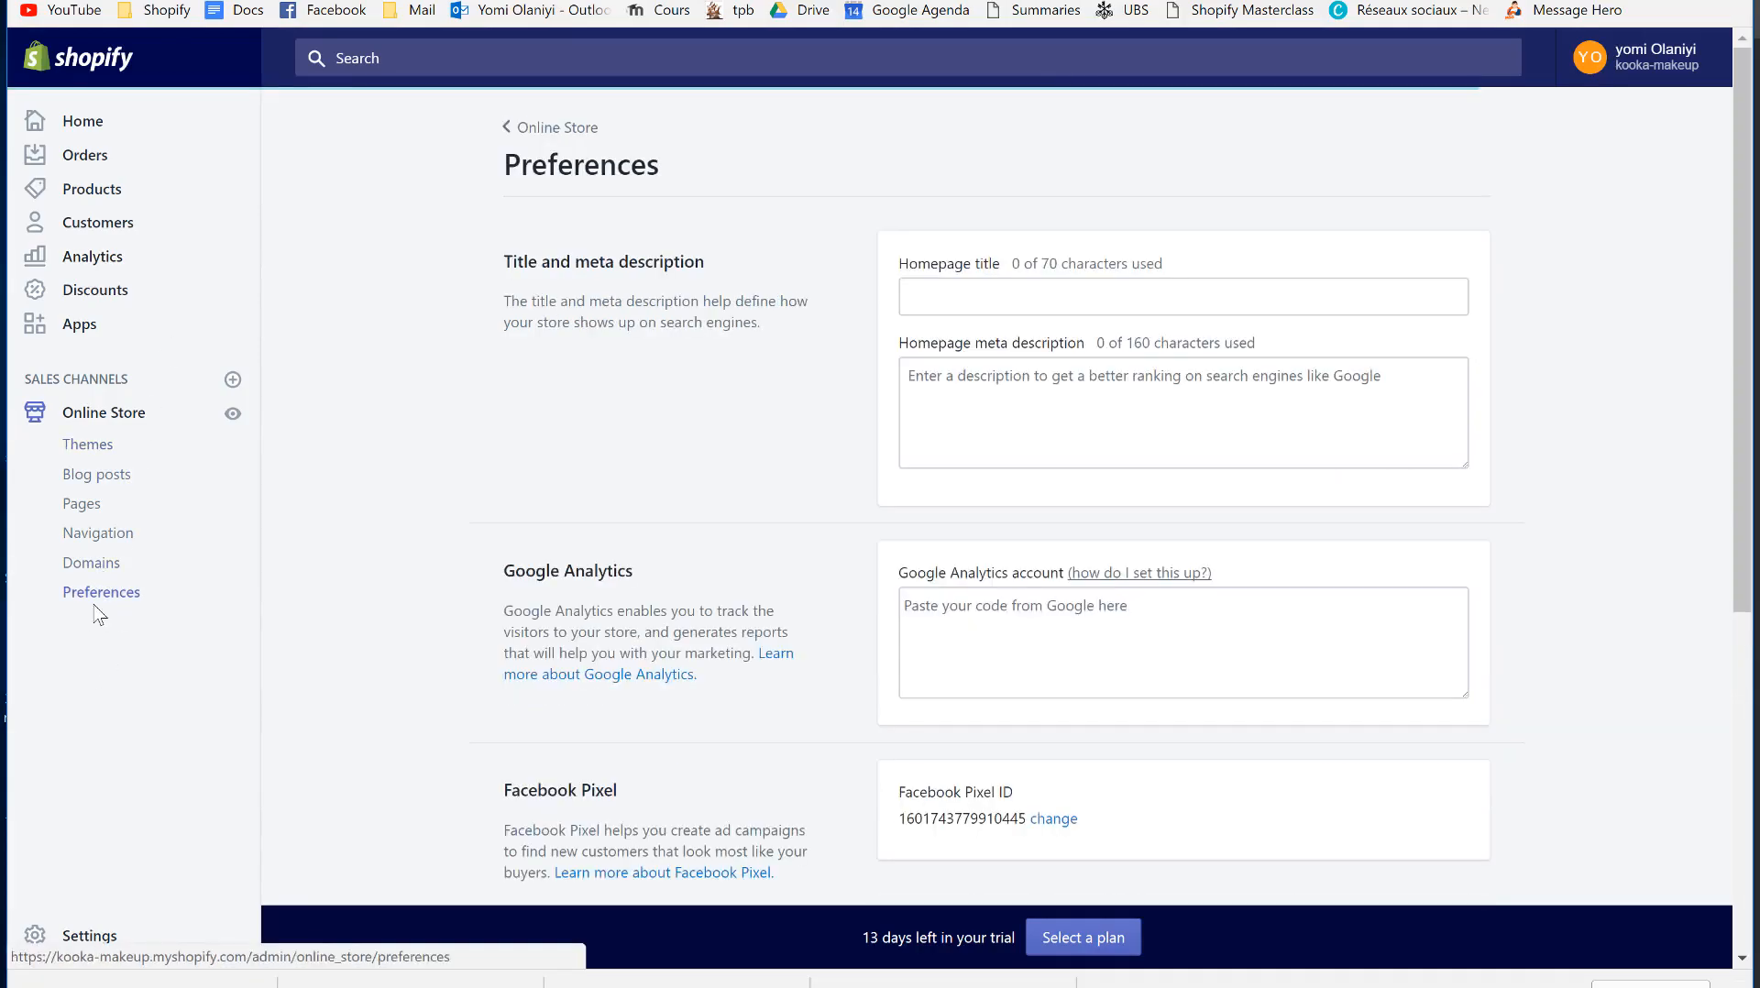
scroll(587, 596, down, 5)
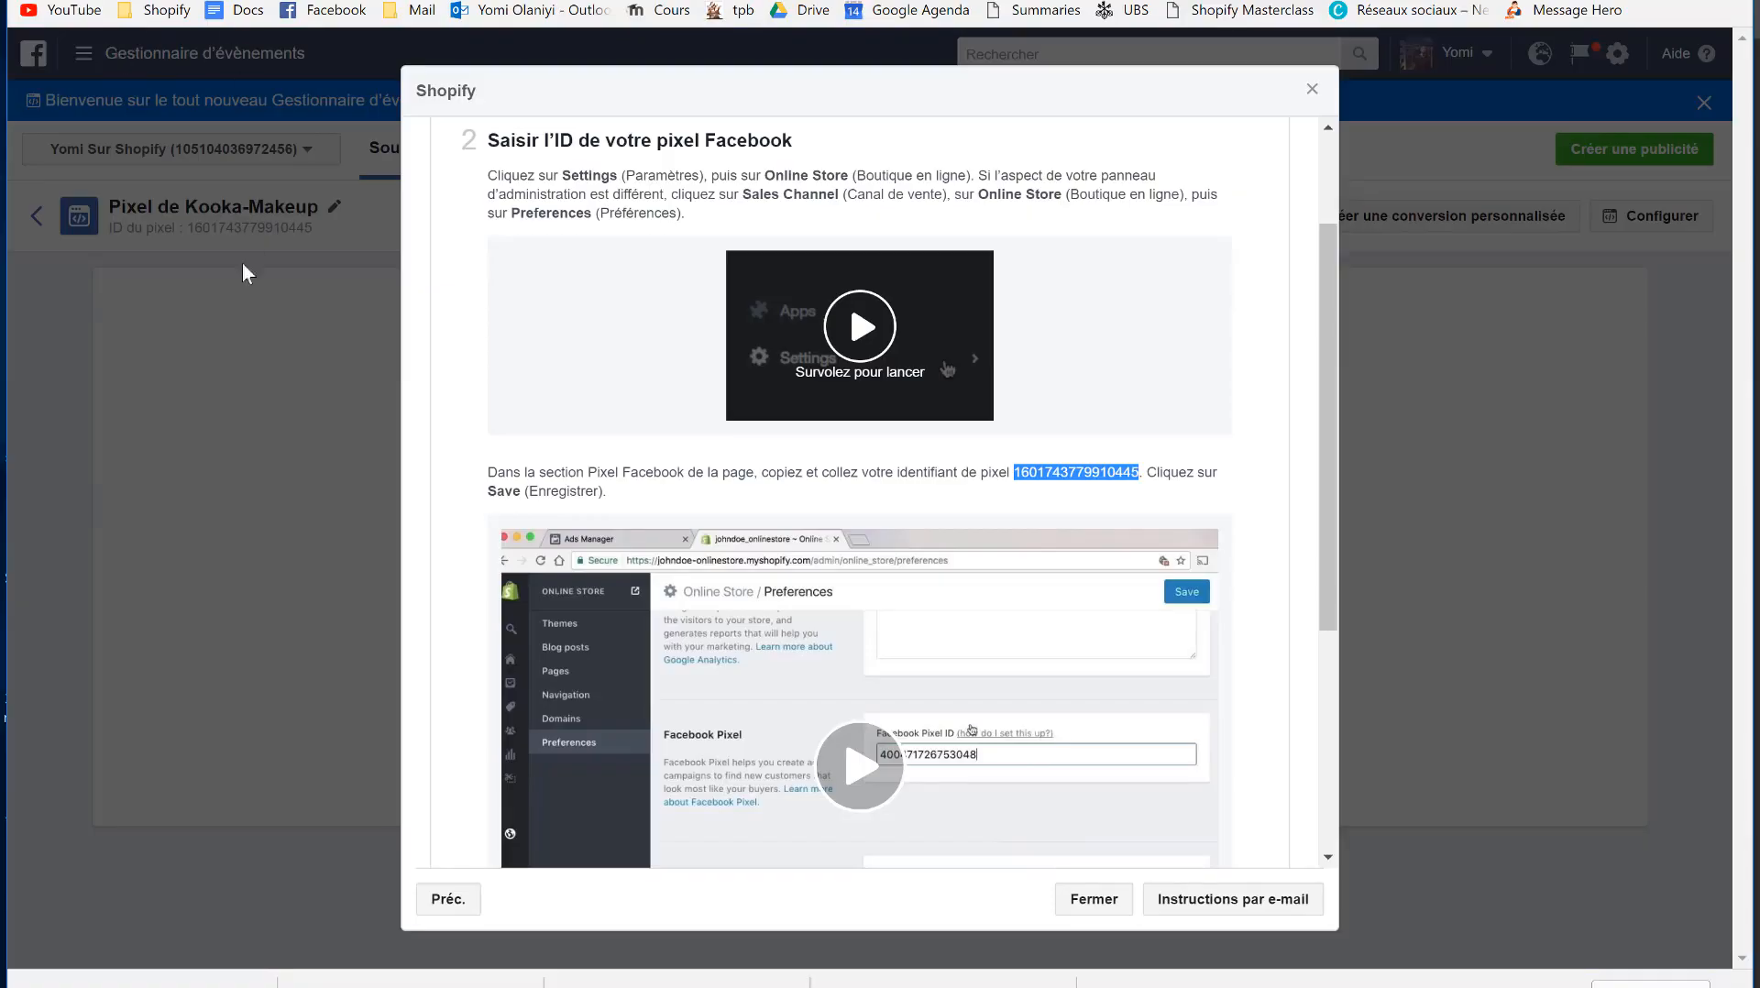
- Switch to Facebook and start creating an ad from the account menu to reach Ads Manager
click(243, 266)
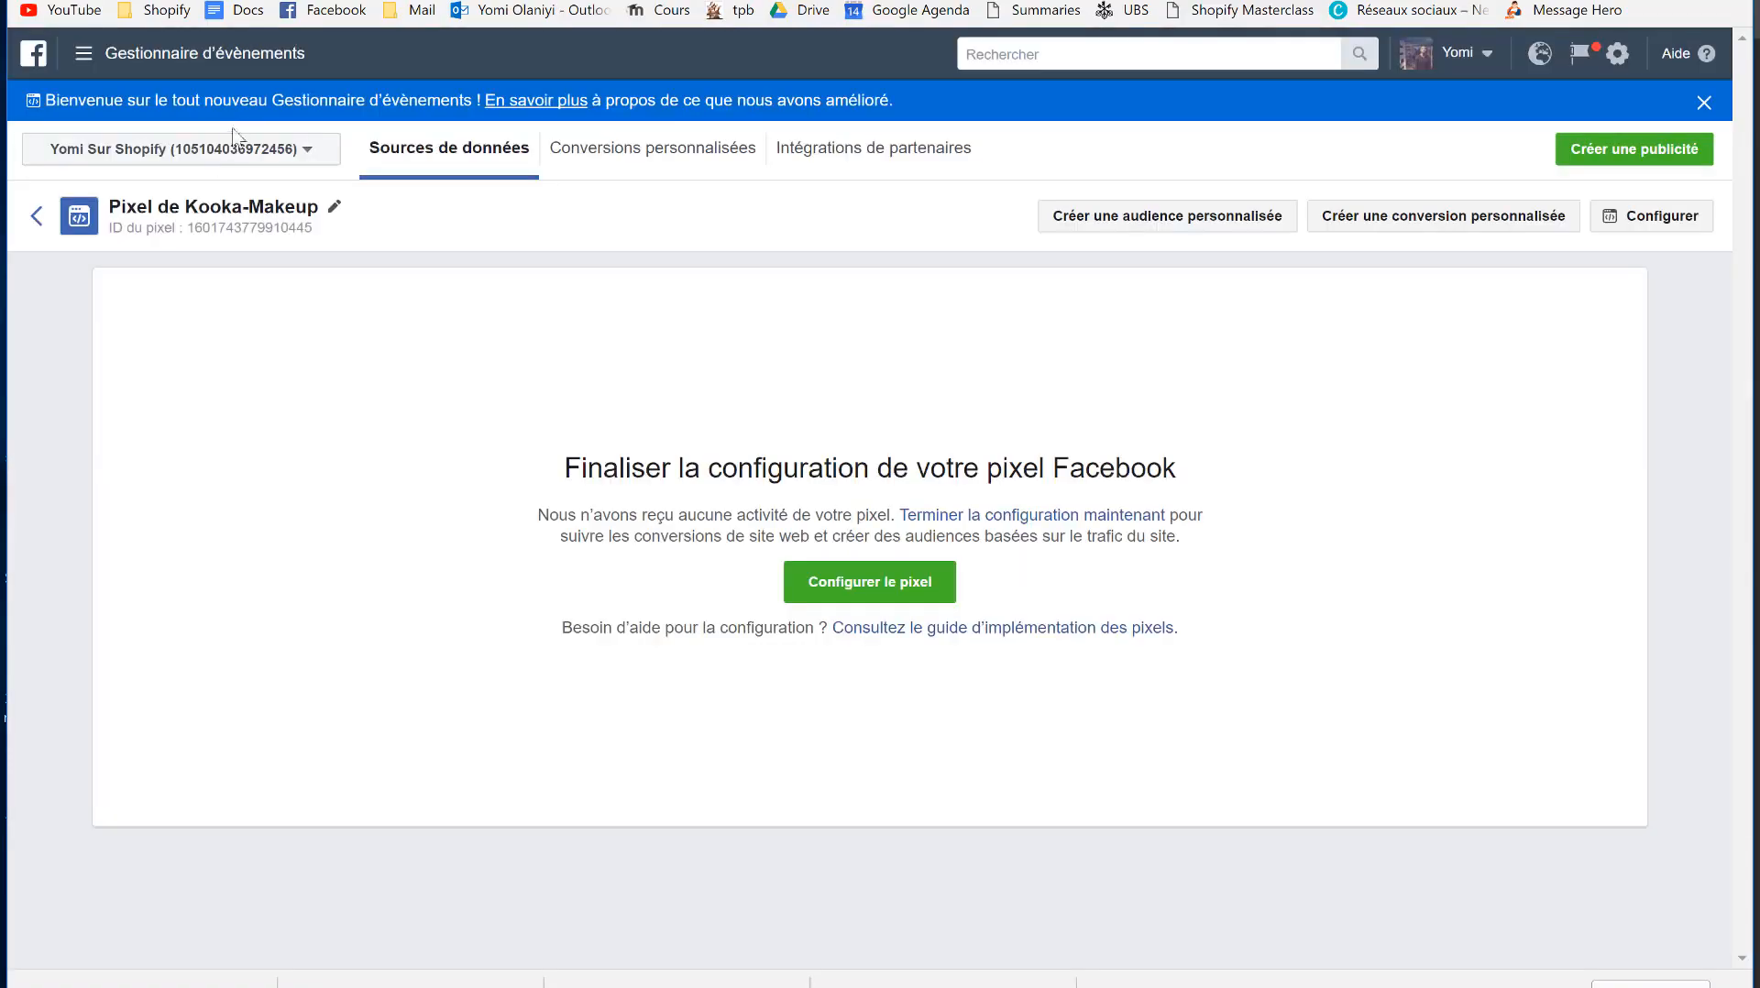
click(290, 11)
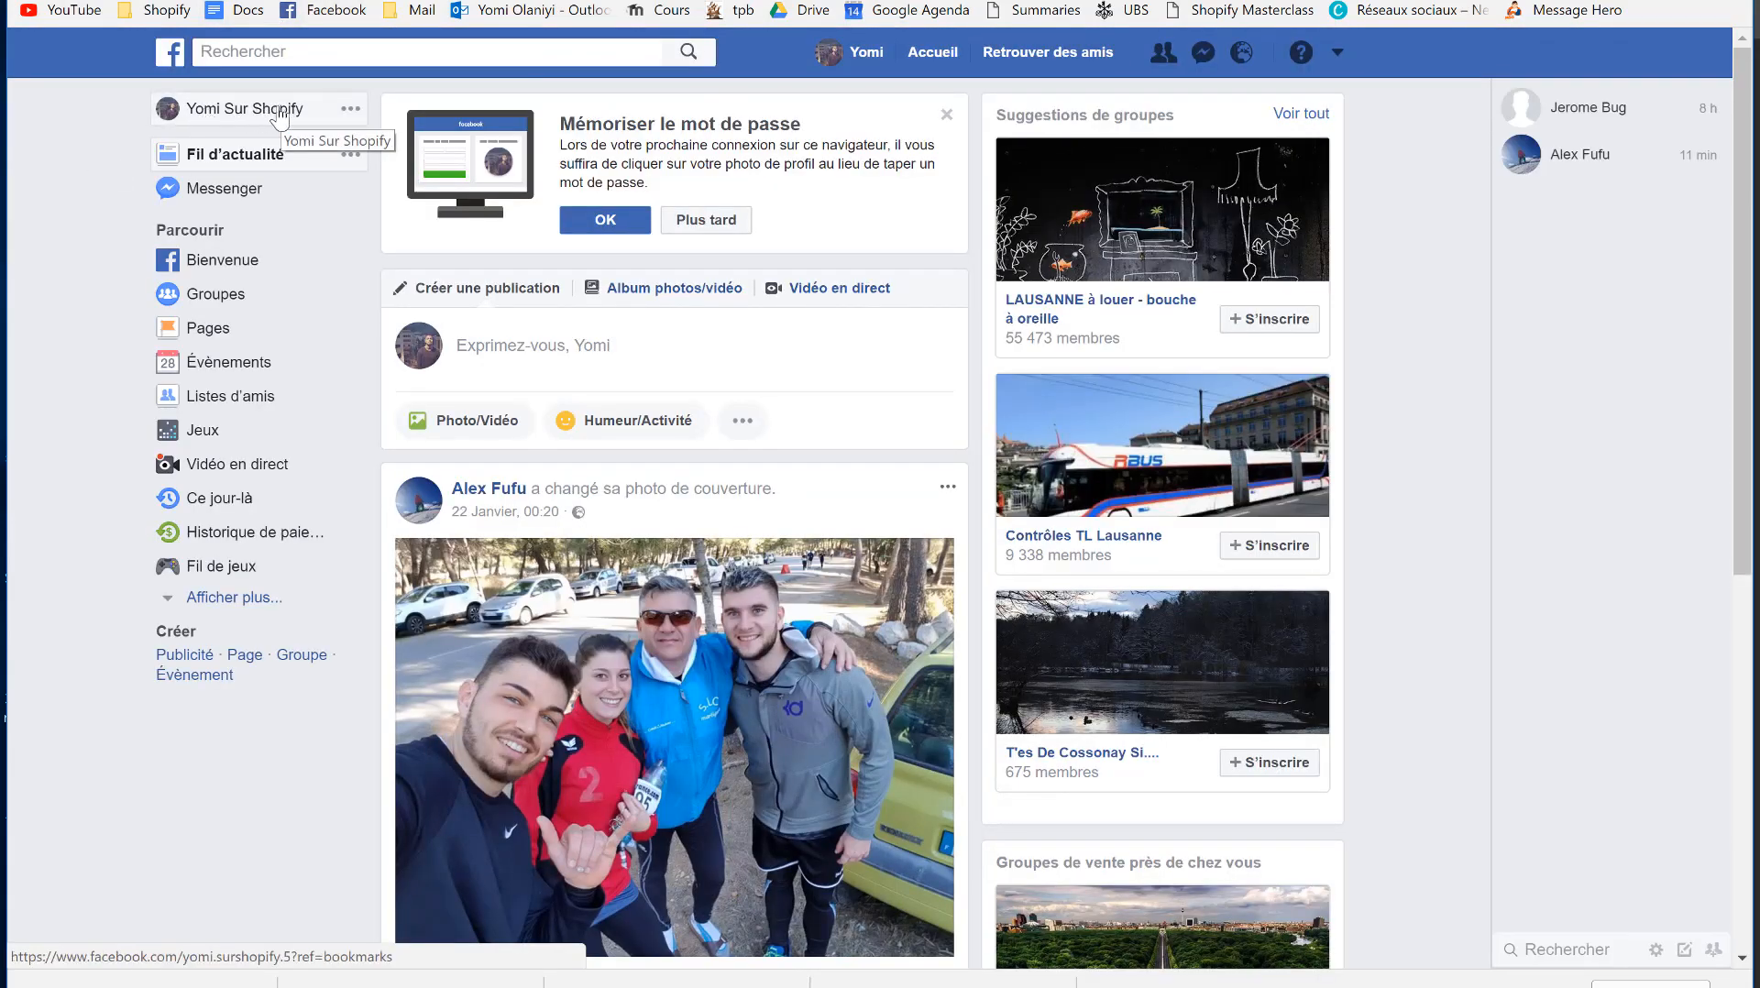
click(1334, 55)
click(1225, 218)
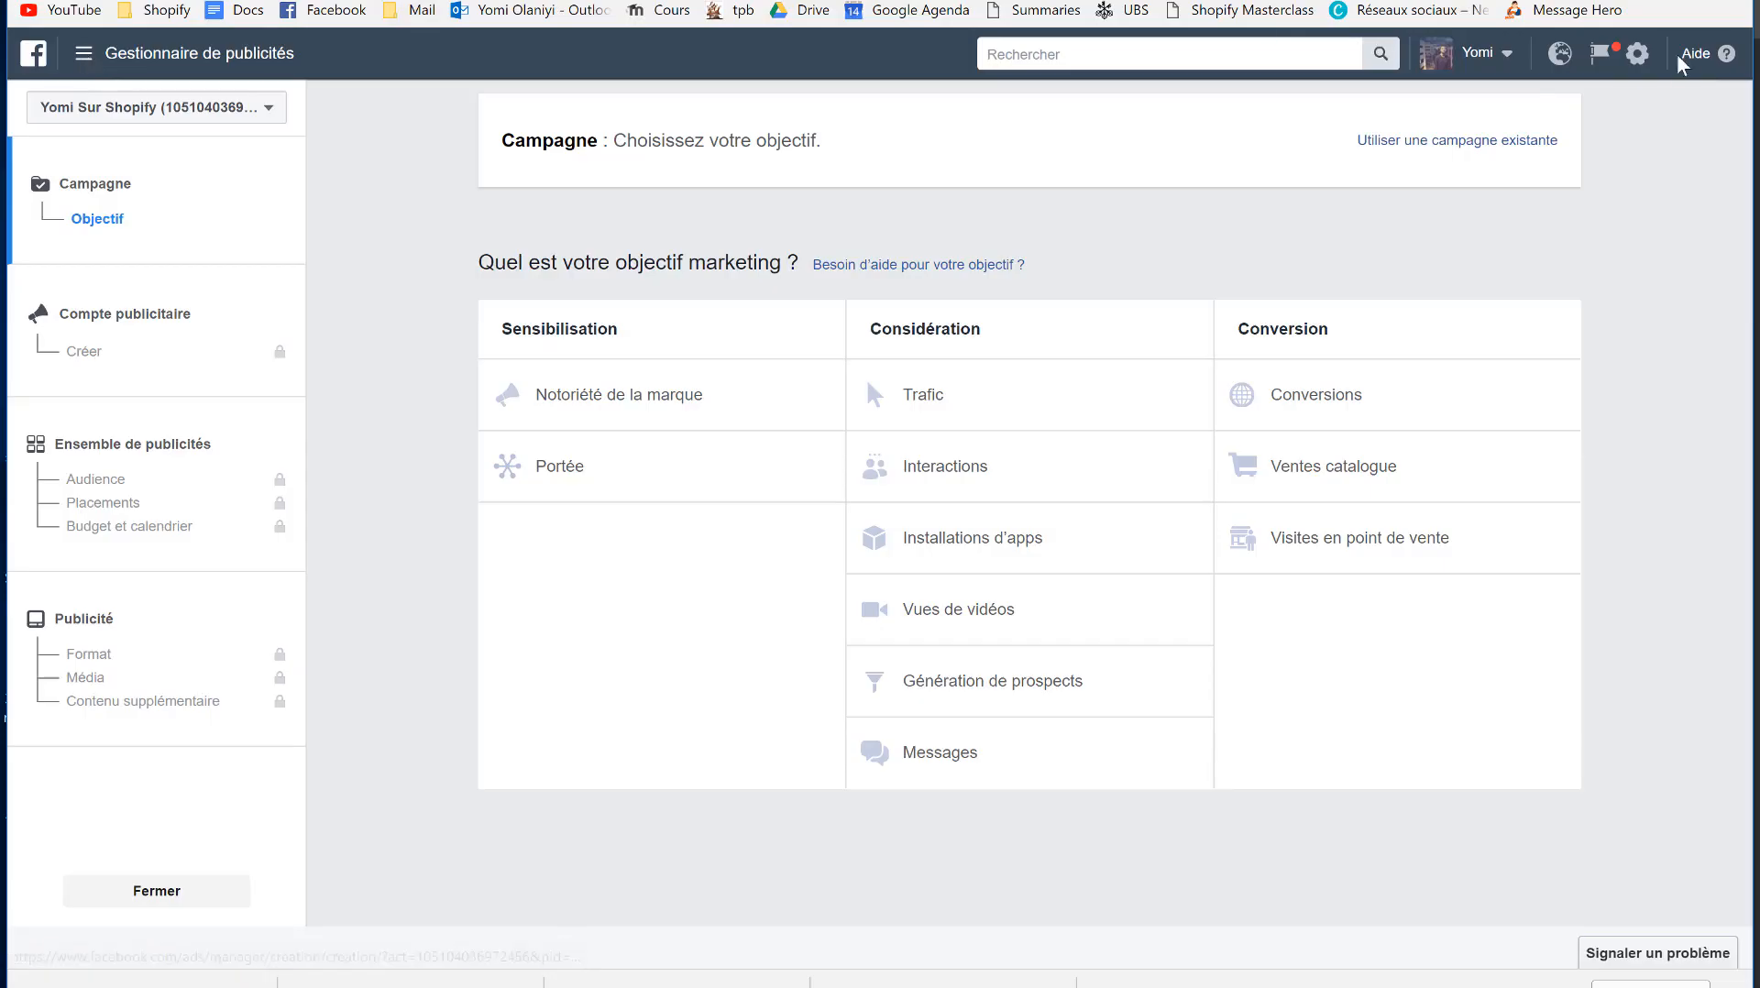
- Go to Gestionnaire d'évènements > Pixels and start setting up the Kooka-Makeup pixel
click(1453, 64)
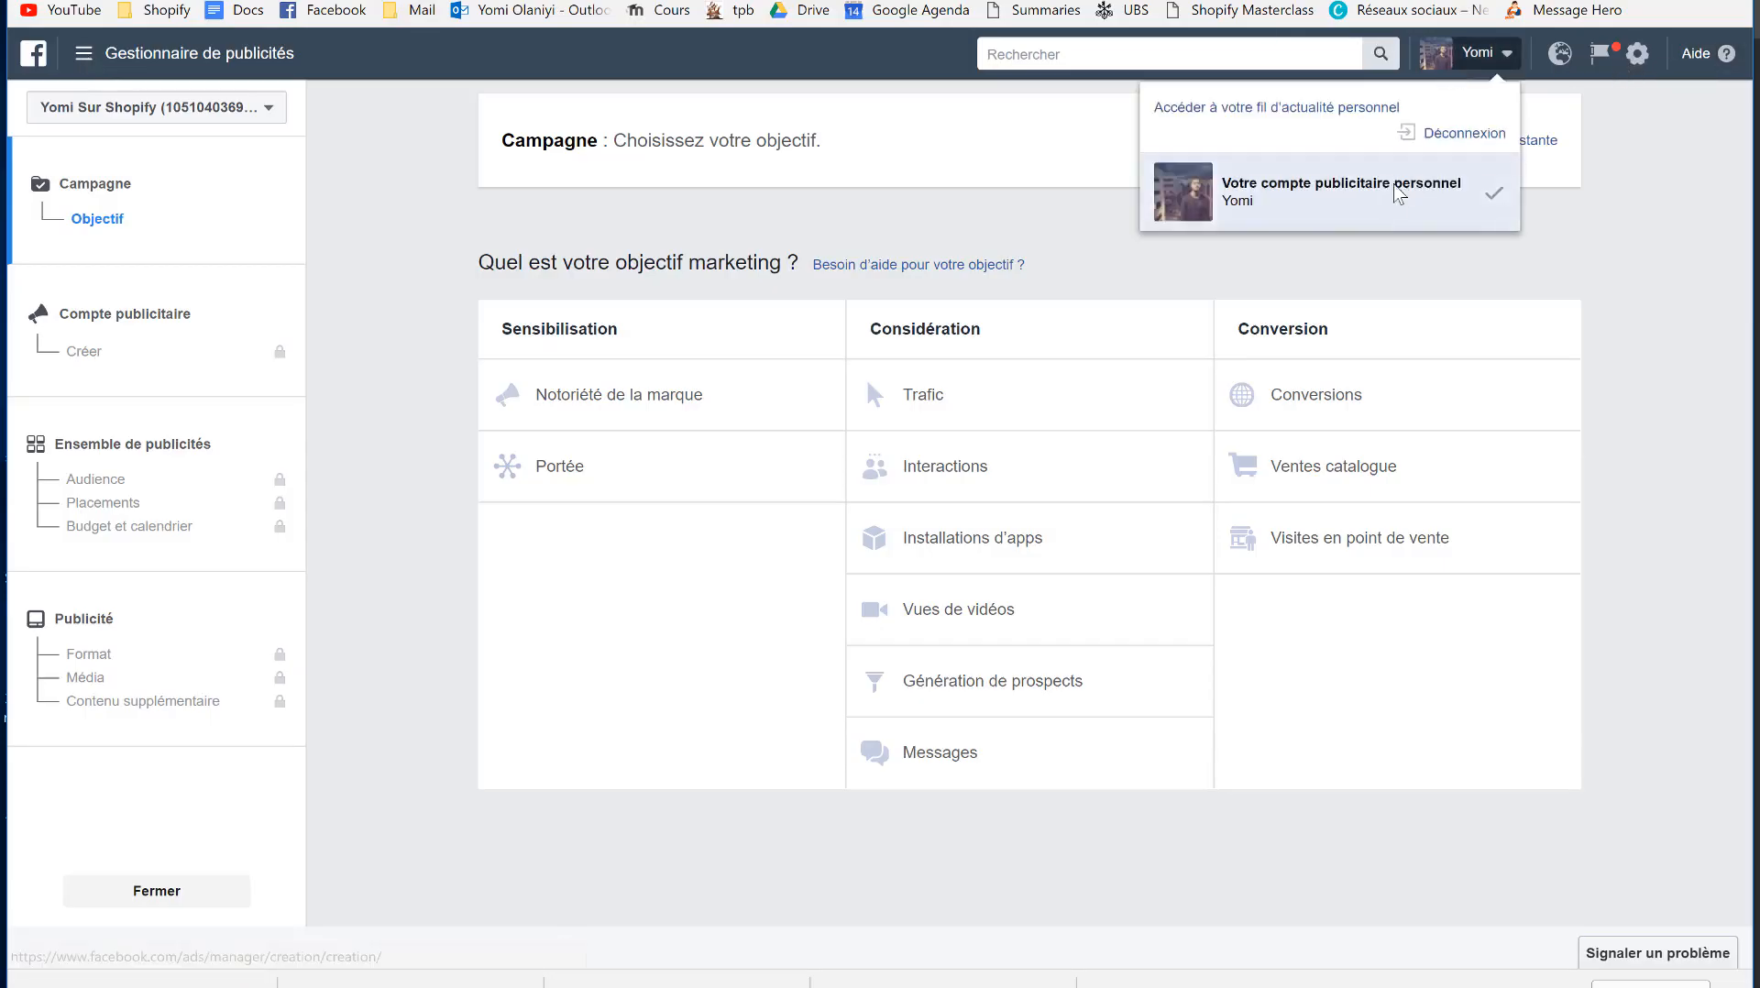
click(1453, 65)
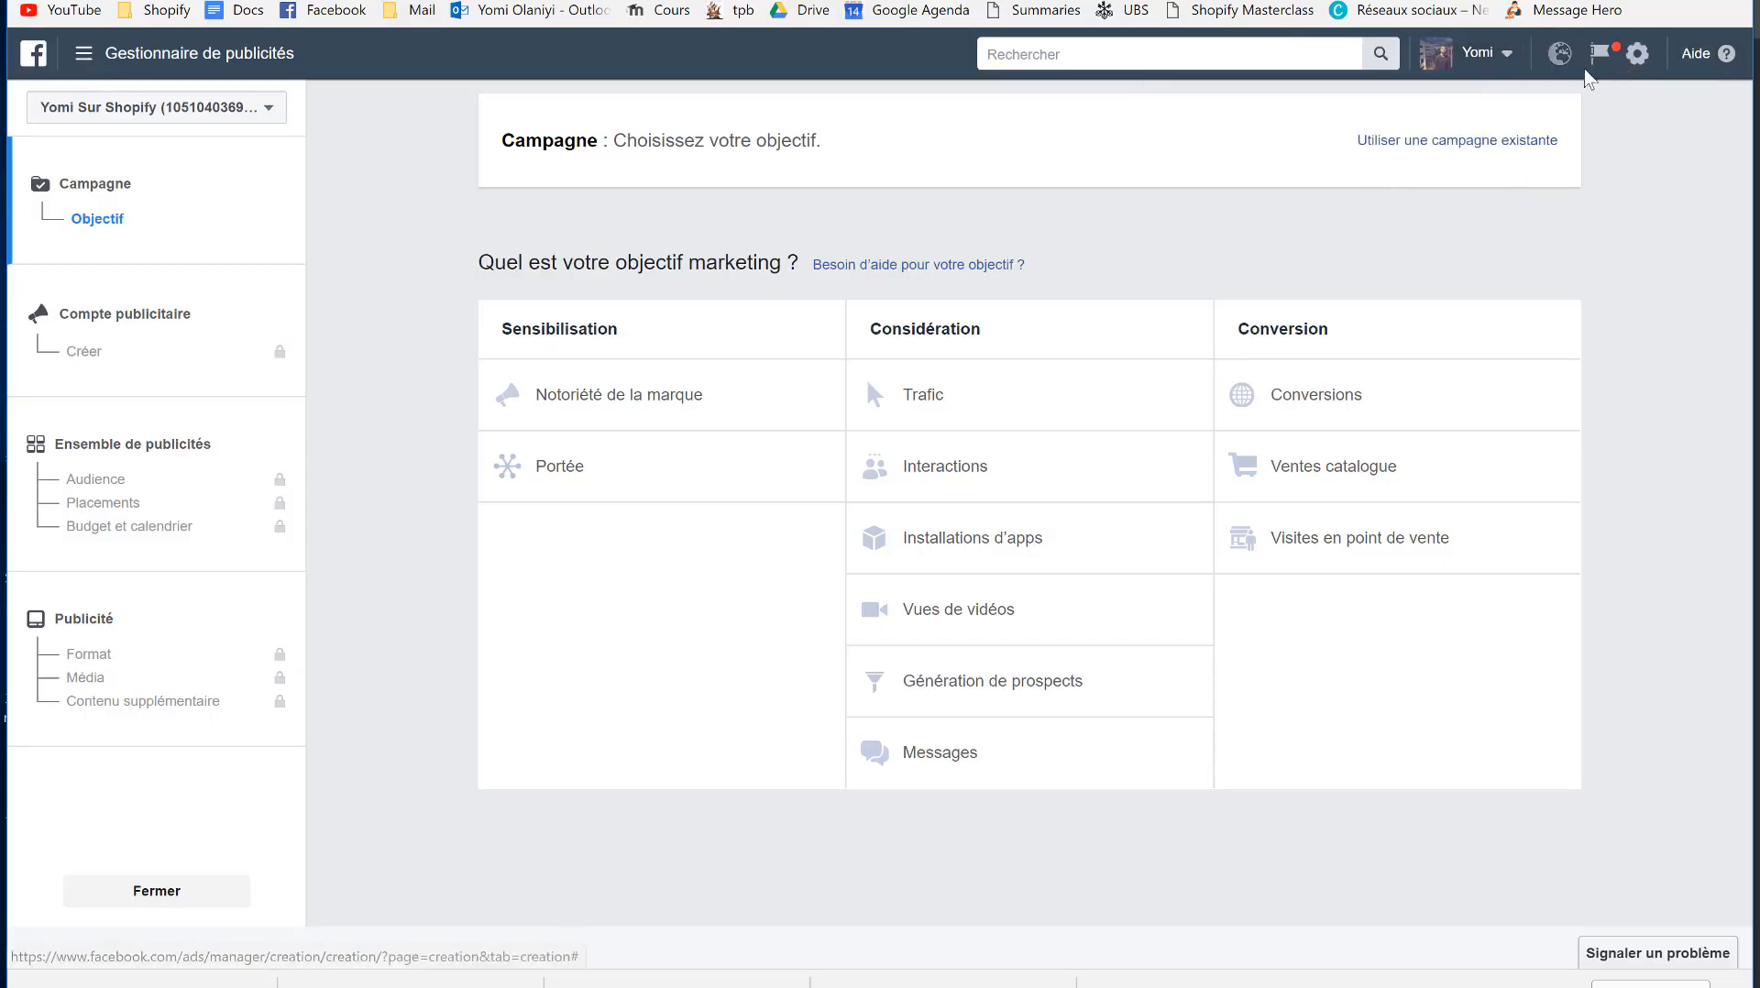
click(1647, 61)
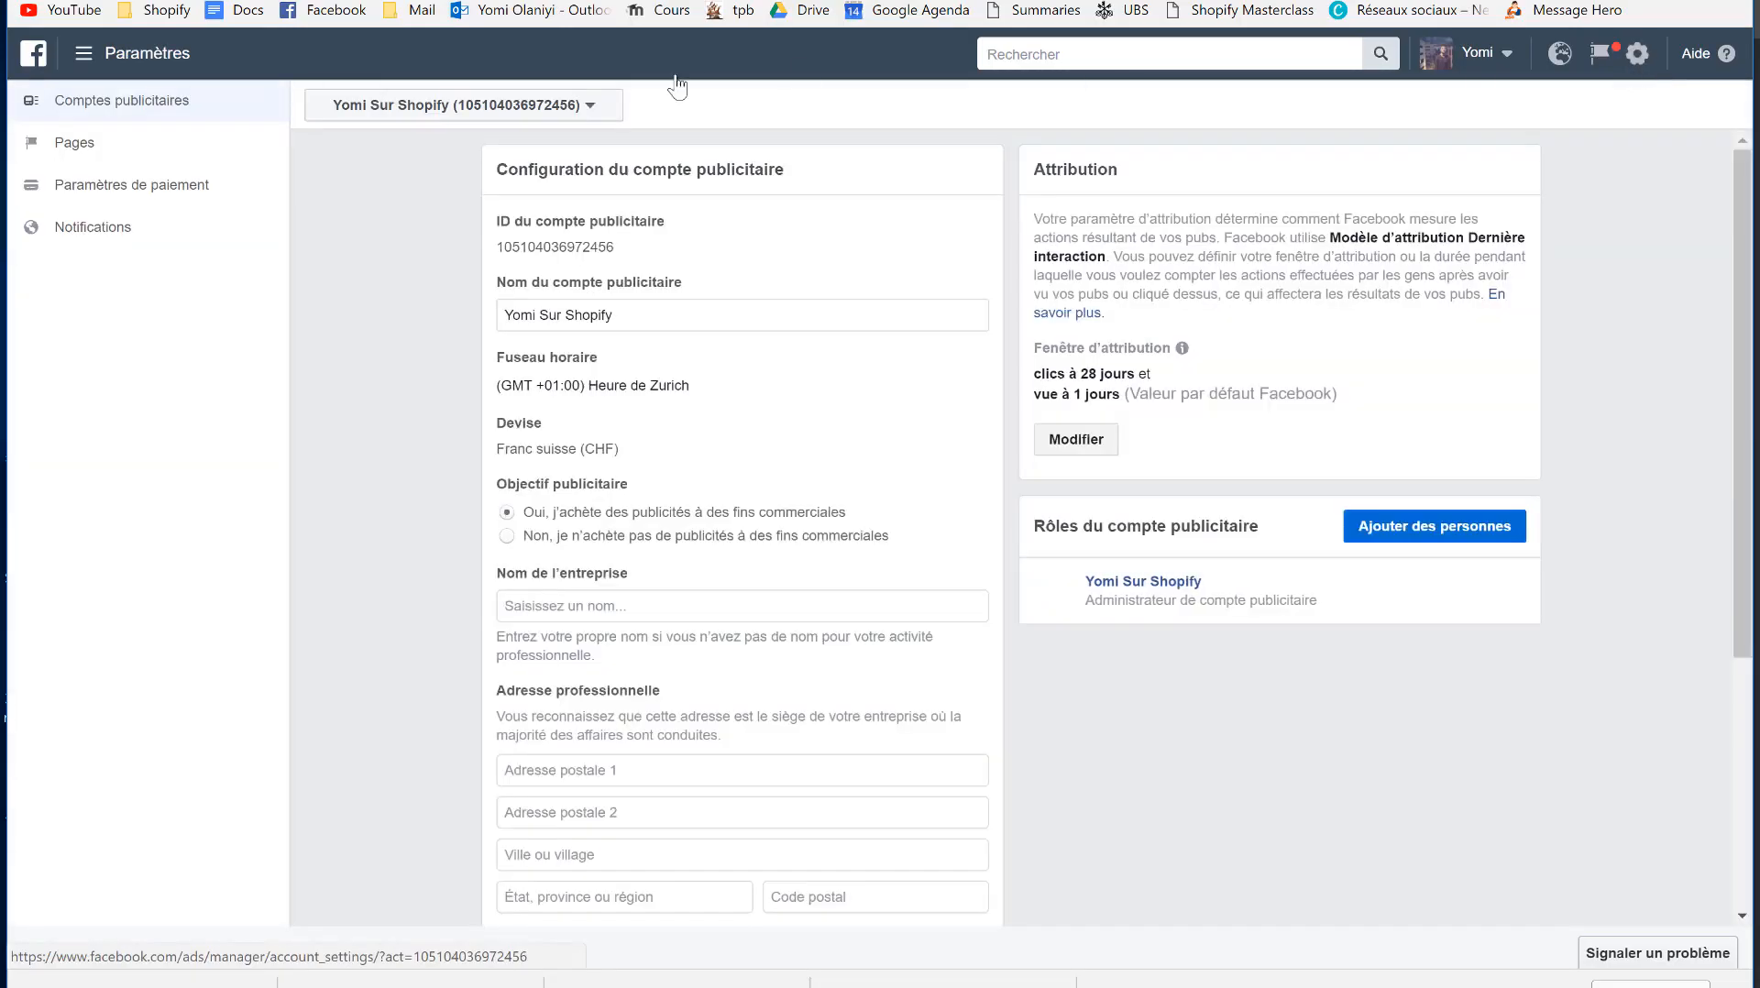
click(84, 57)
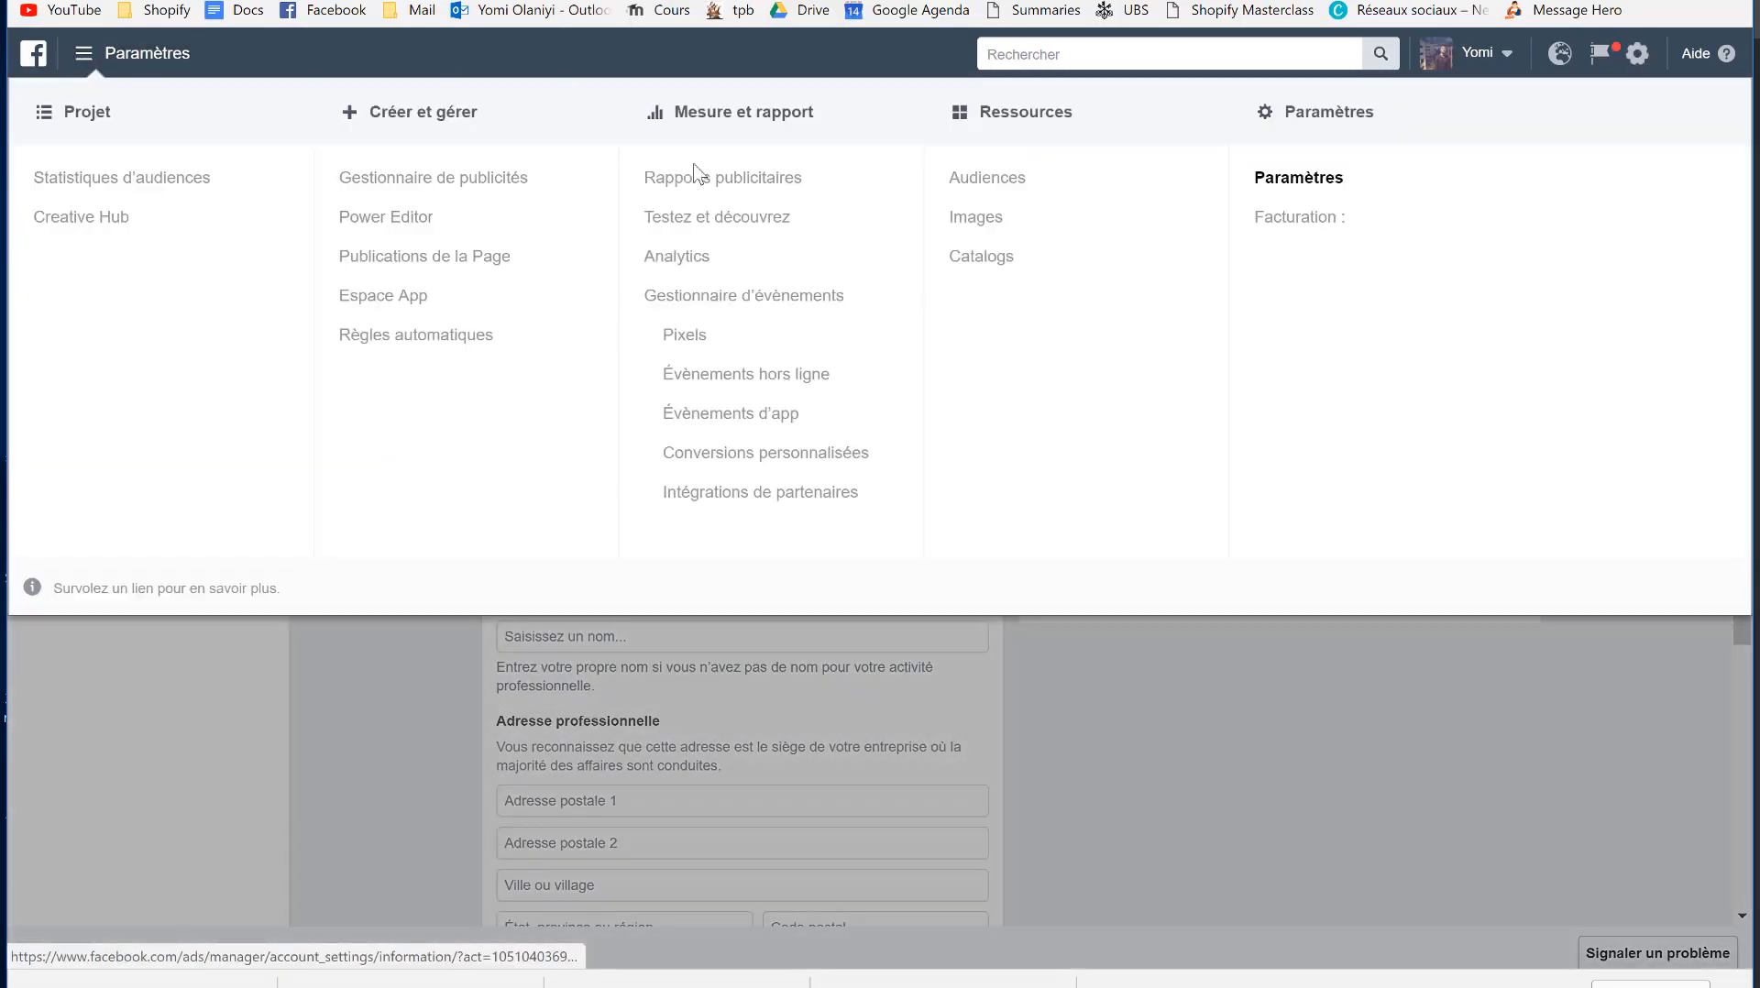
click(690, 337)
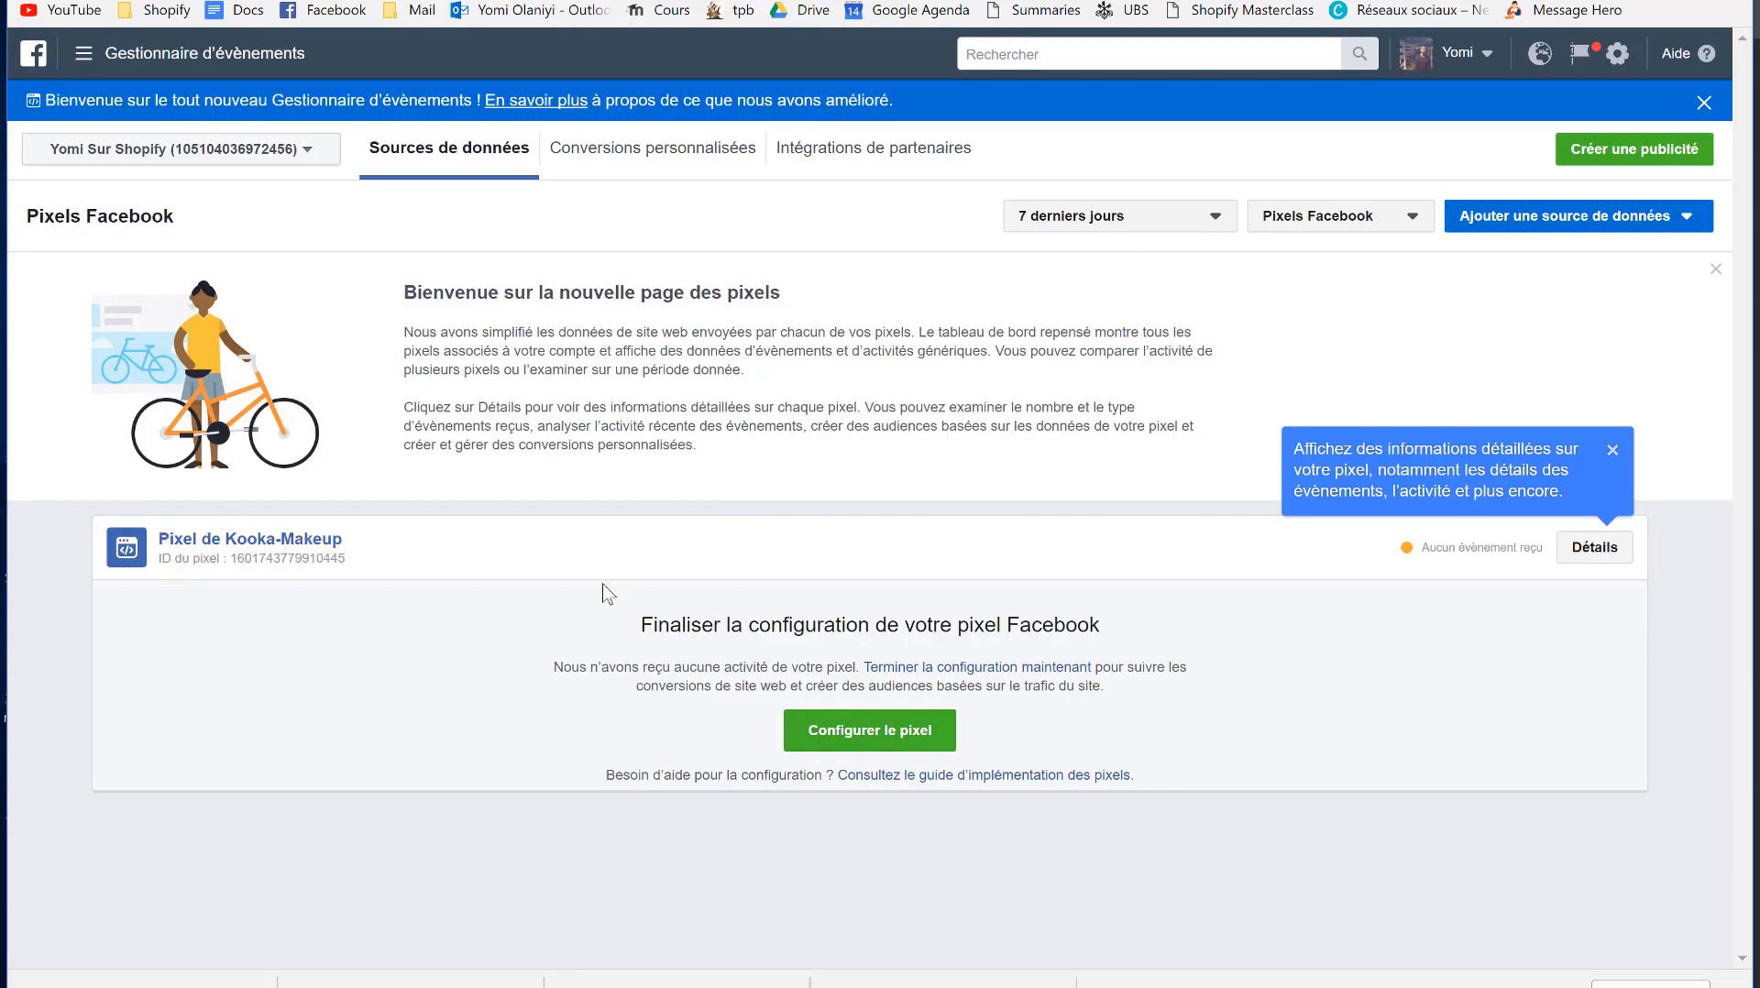
click(885, 734)
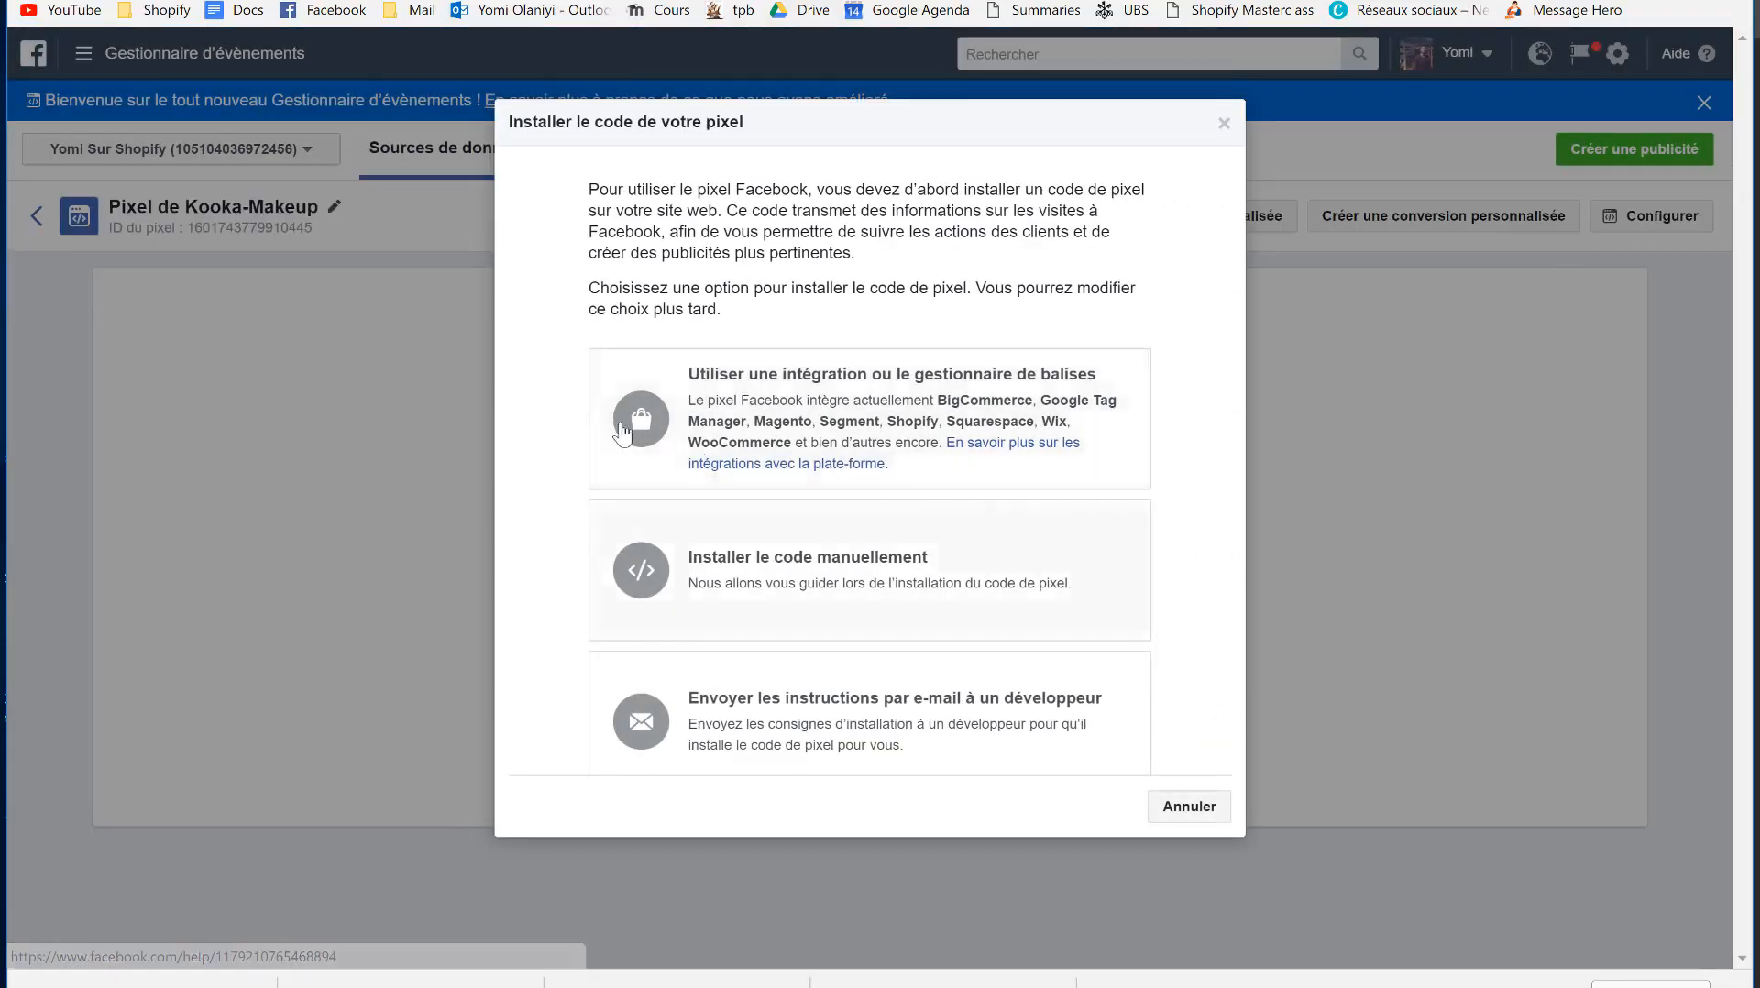
- Choose the Shopify integration, select the Kooka-Makeup pixel ID without the period, and return to Shopify
click(795, 402)
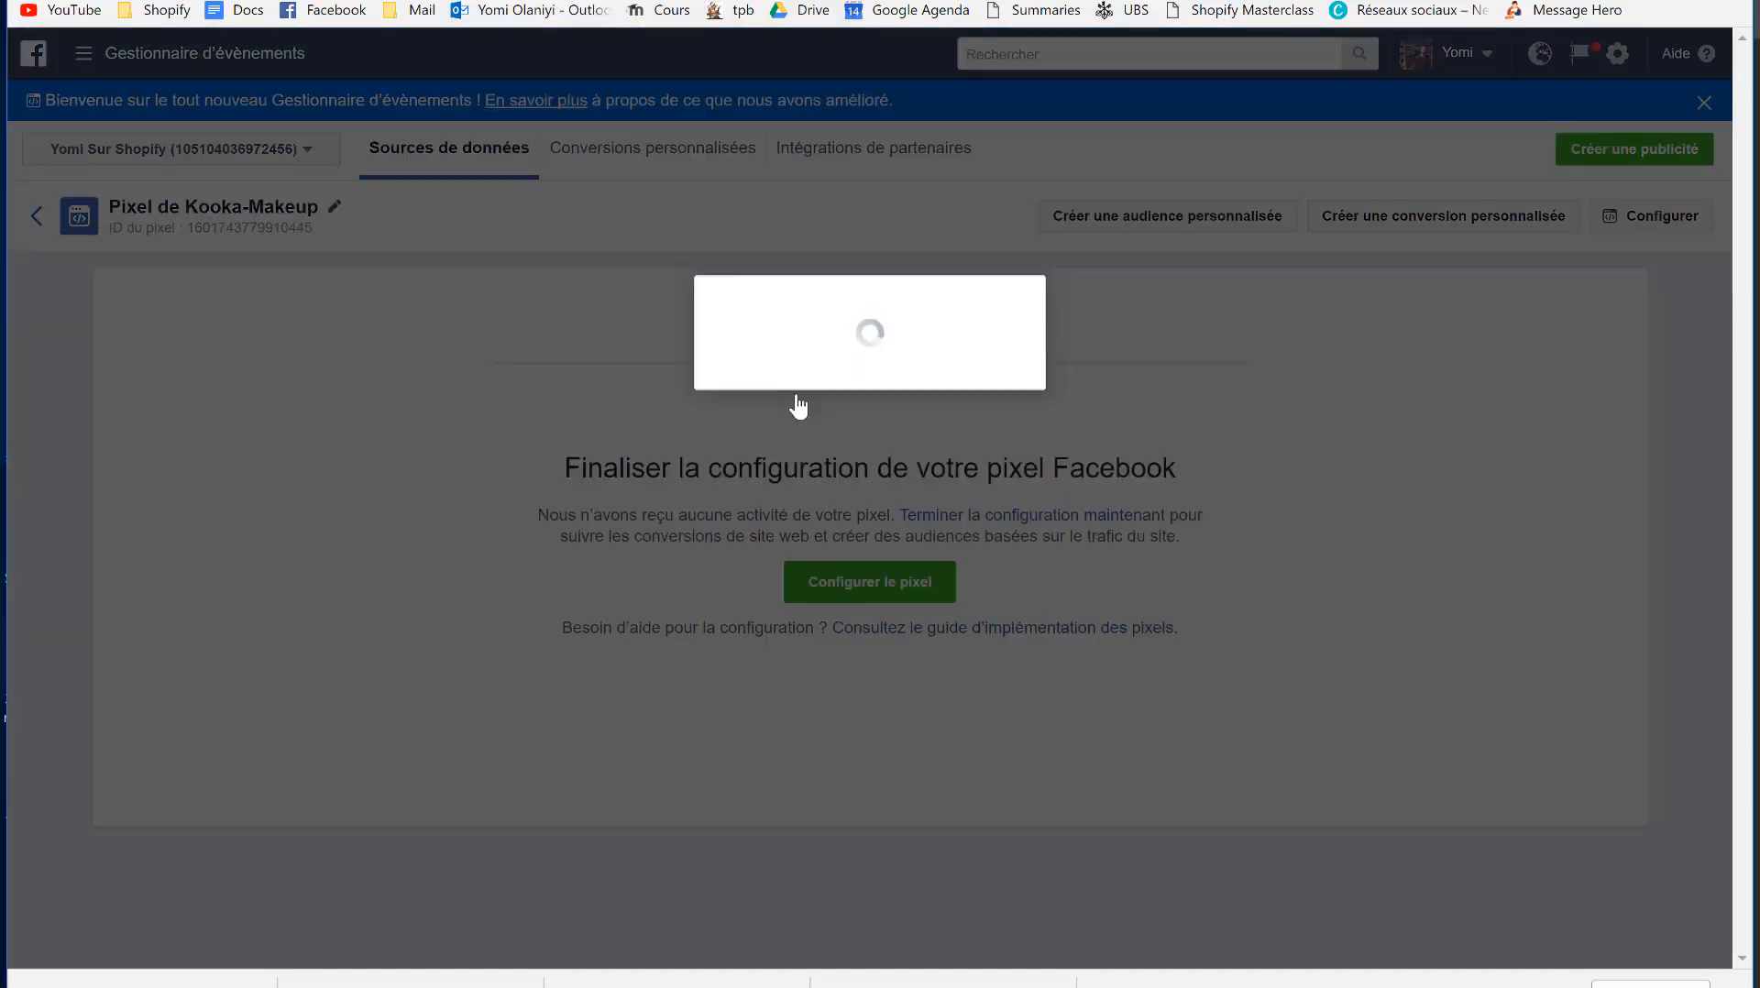
click(1229, 271)
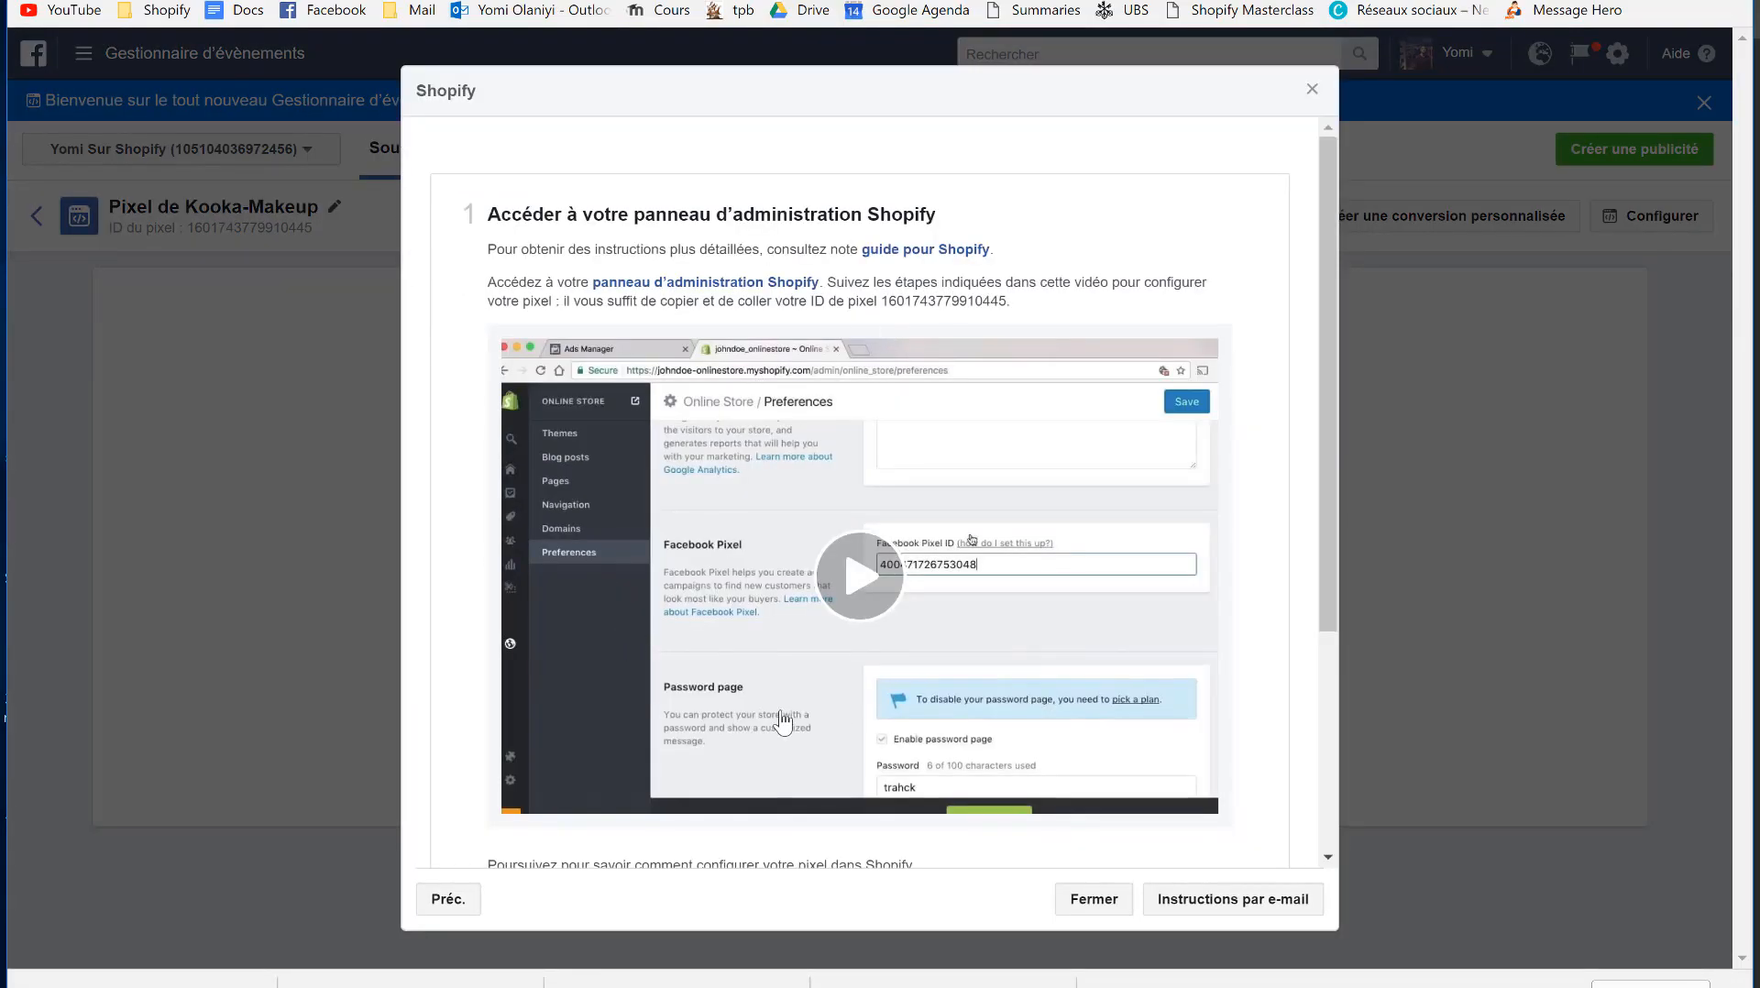
scroll(782, 723, down, 1)
scroll(825, 408, up, 1)
drag(881, 300, 1037, 303)
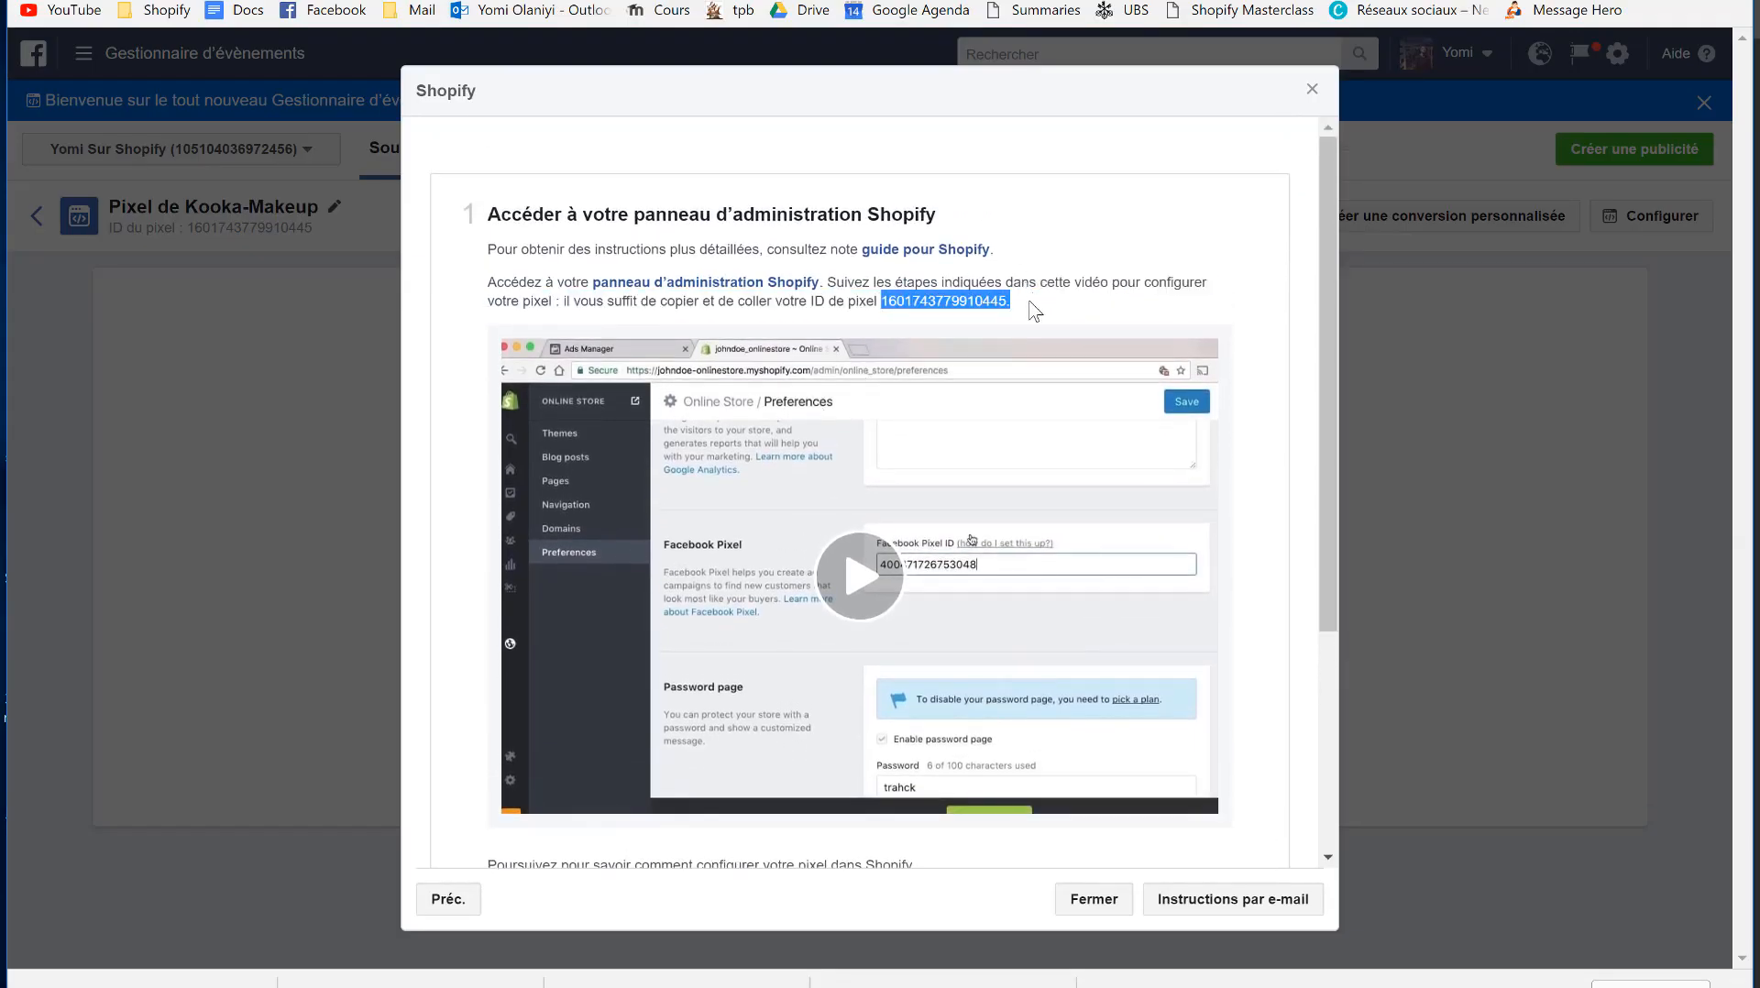
click(1031, 311)
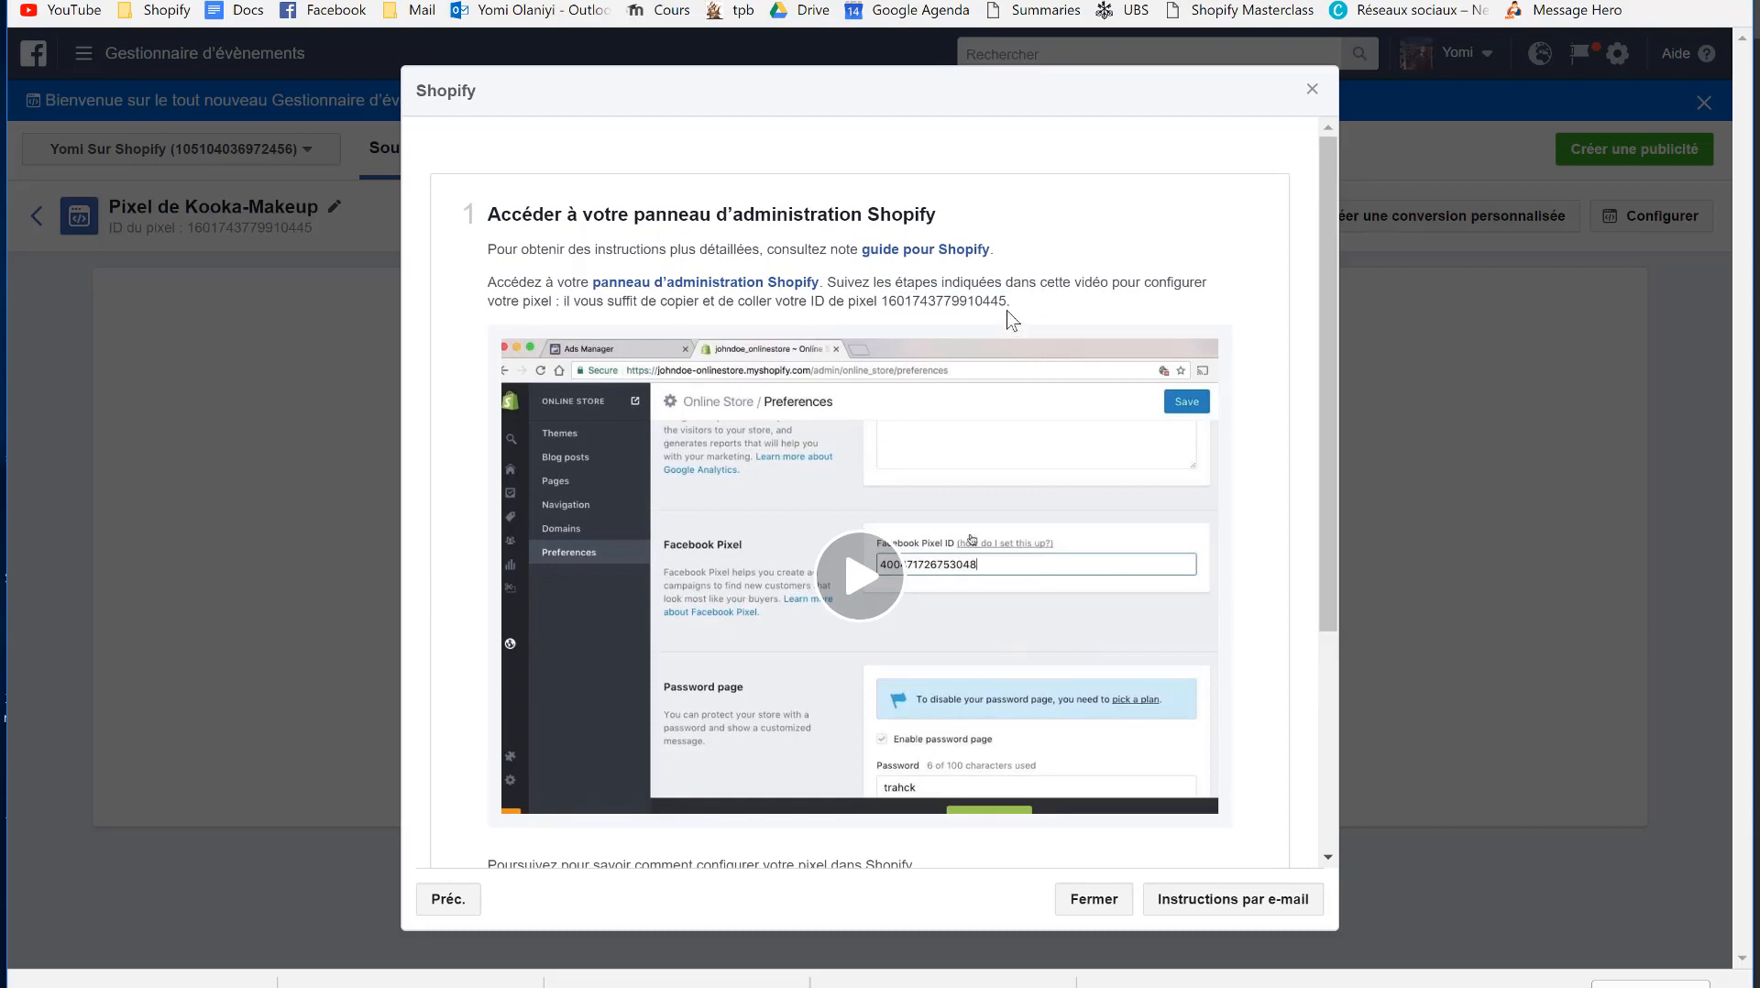
drag(1007, 305, 888, 308)
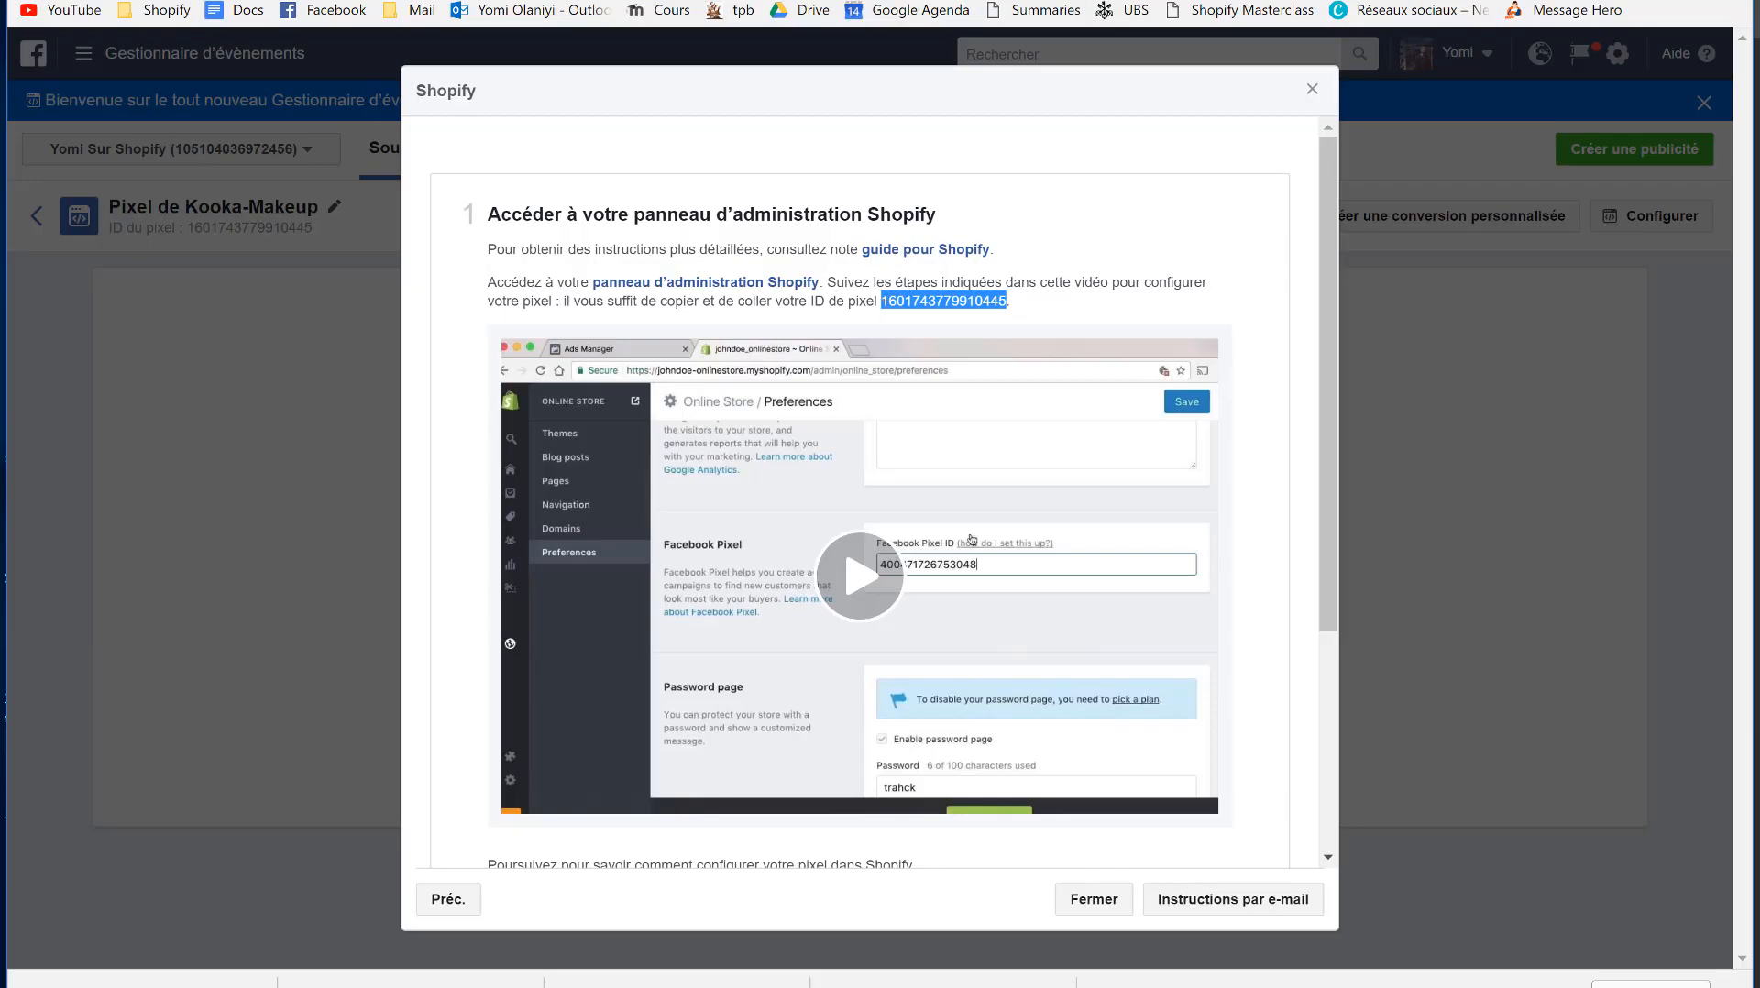
key(ctrl+shift+Tab)
key(ctrl+shift+Tab)
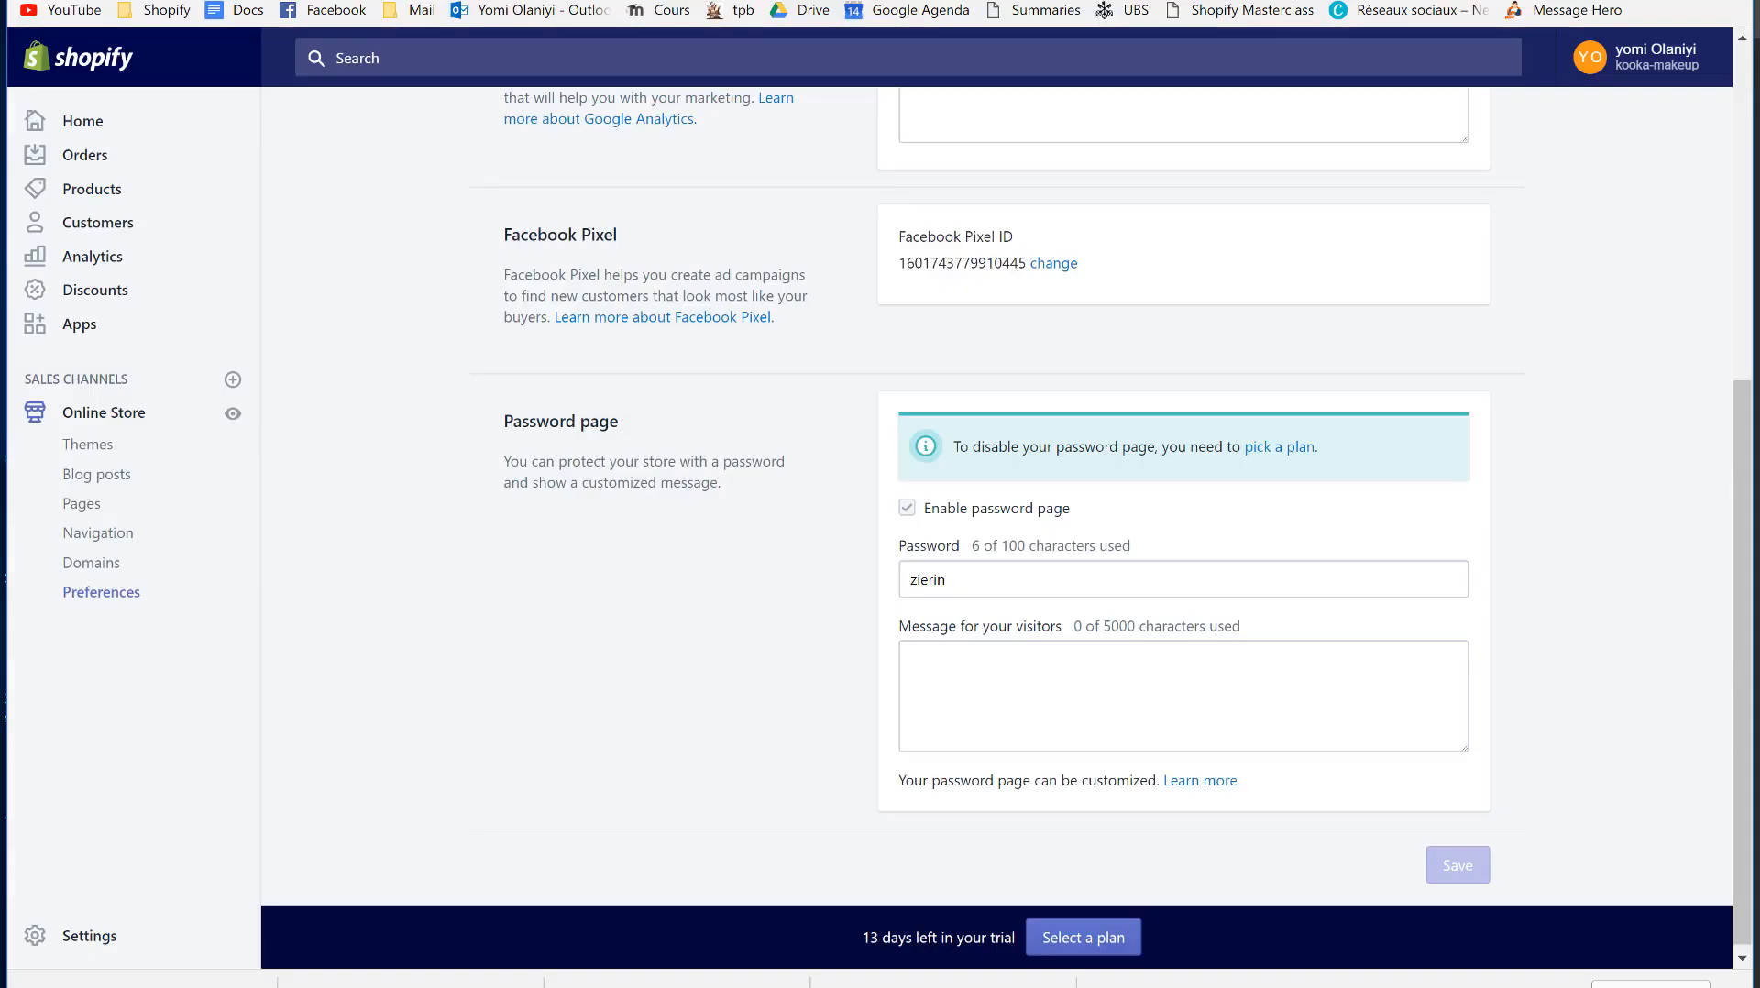
click(1054, 264)
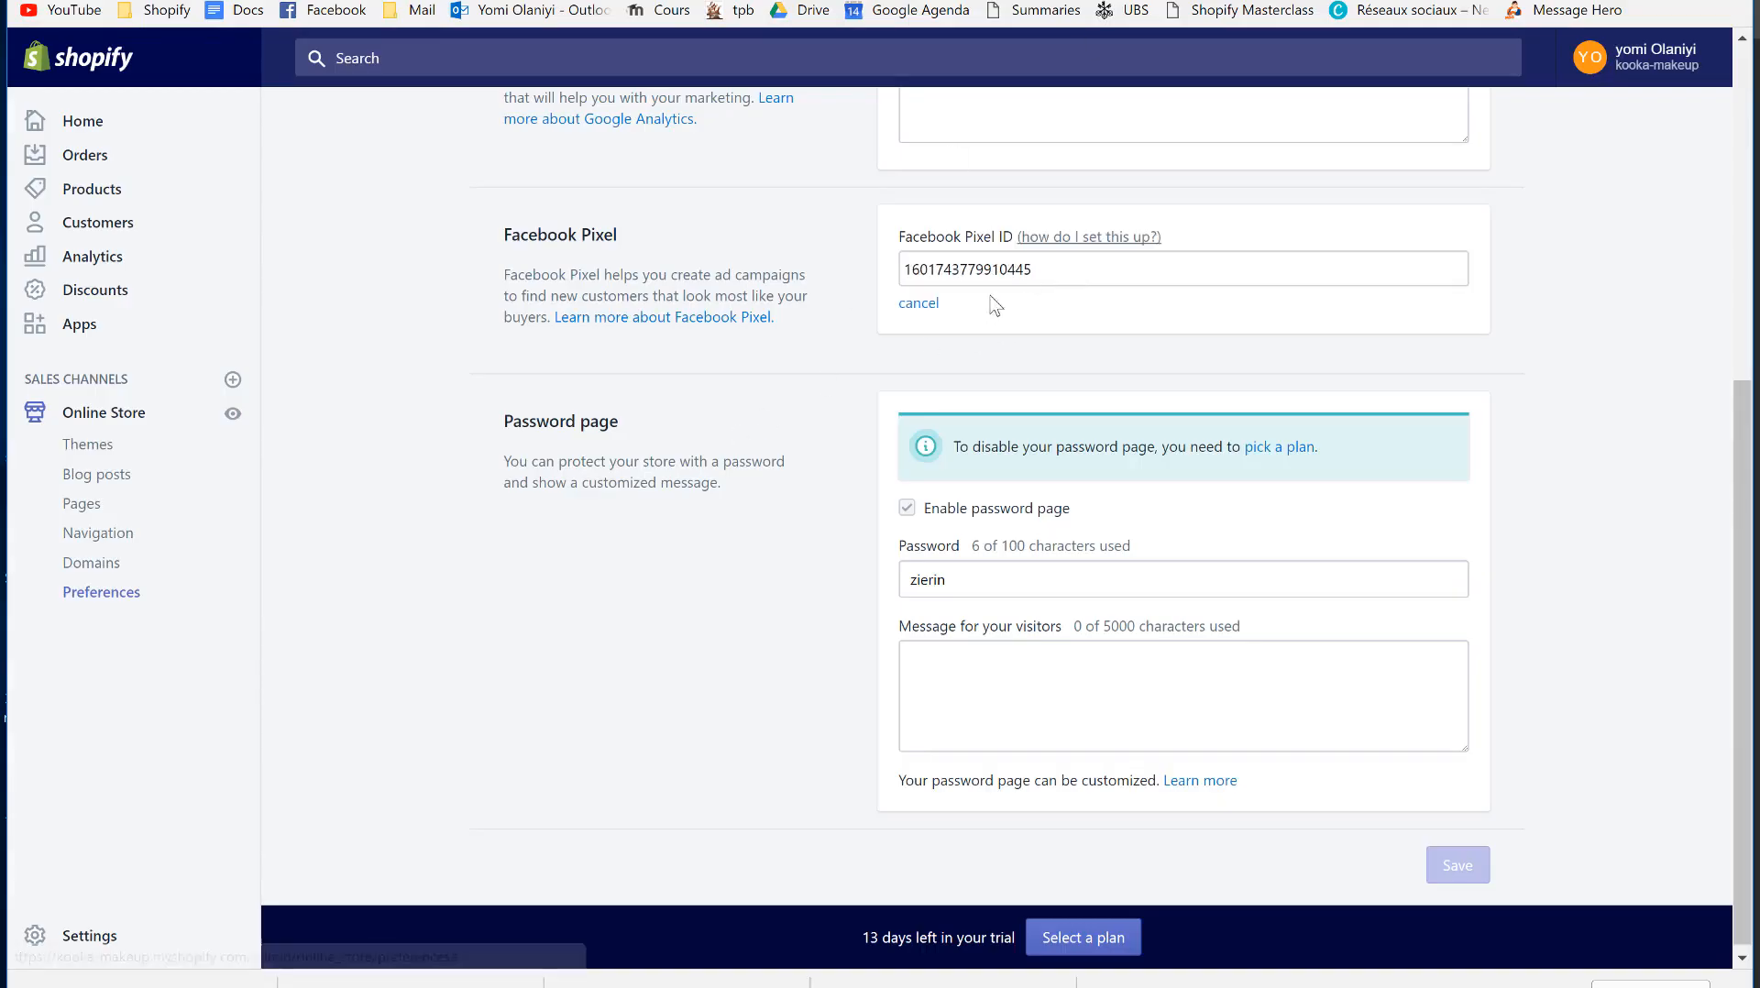
click(921, 305)
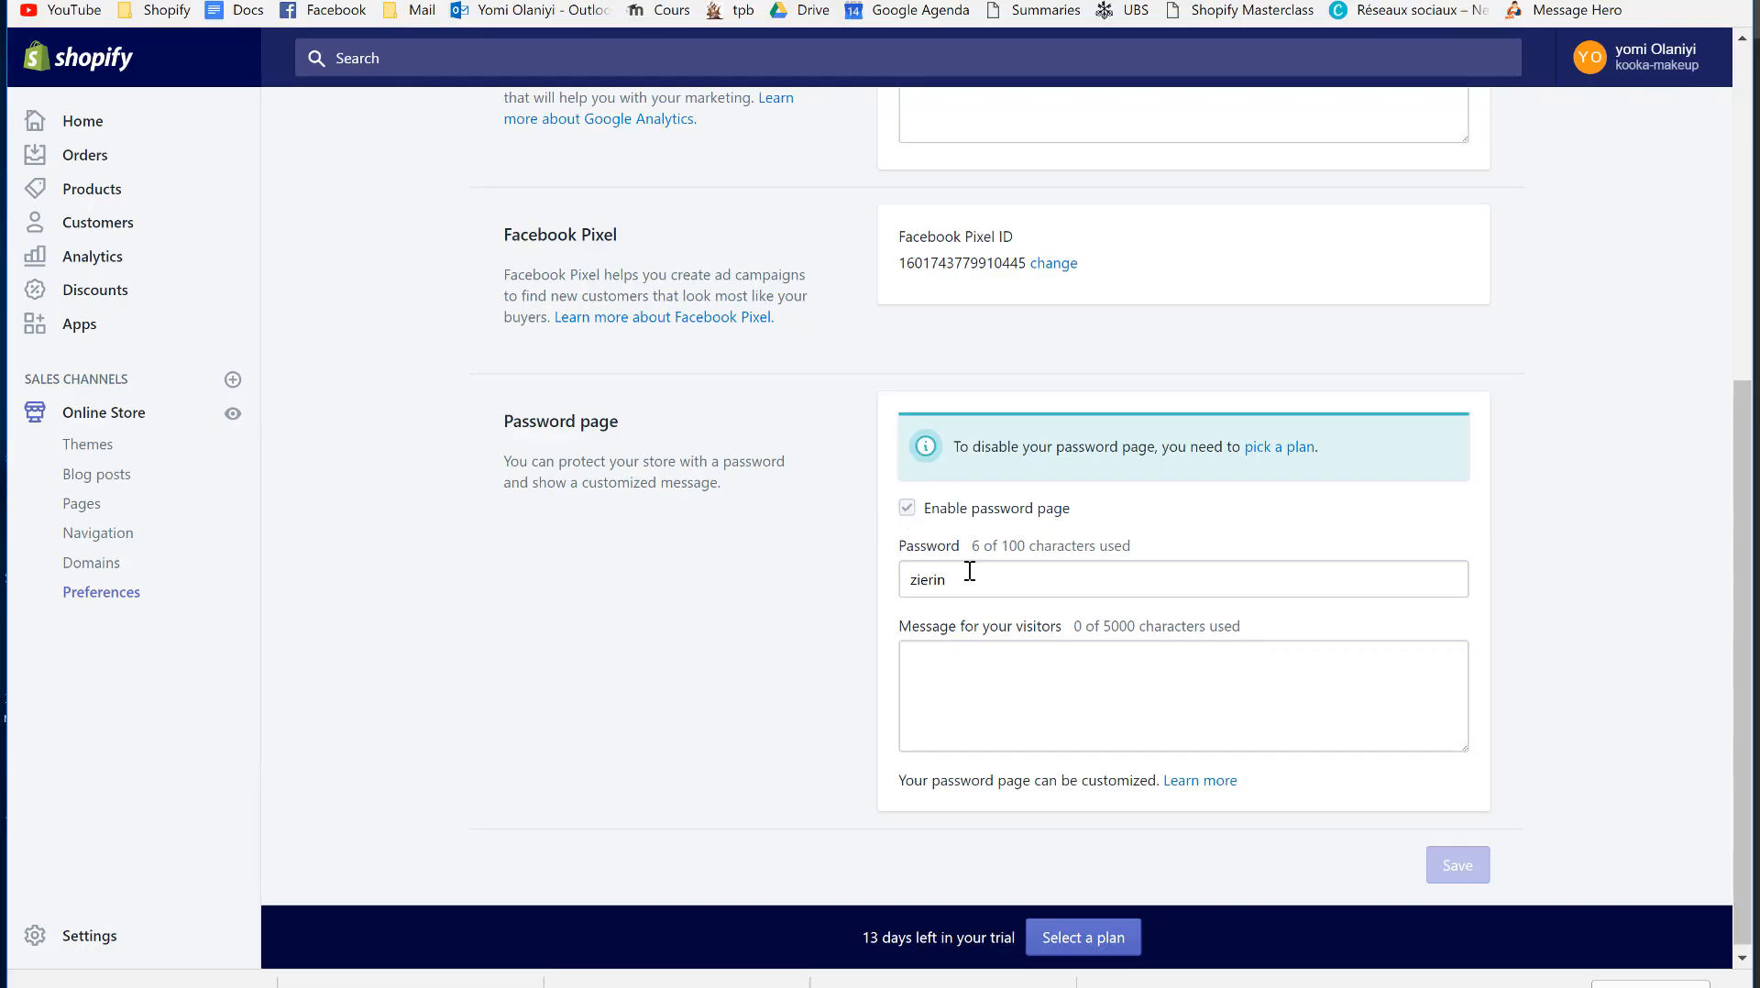
double_click(941, 587)
scroll(338, 542, up, 5)
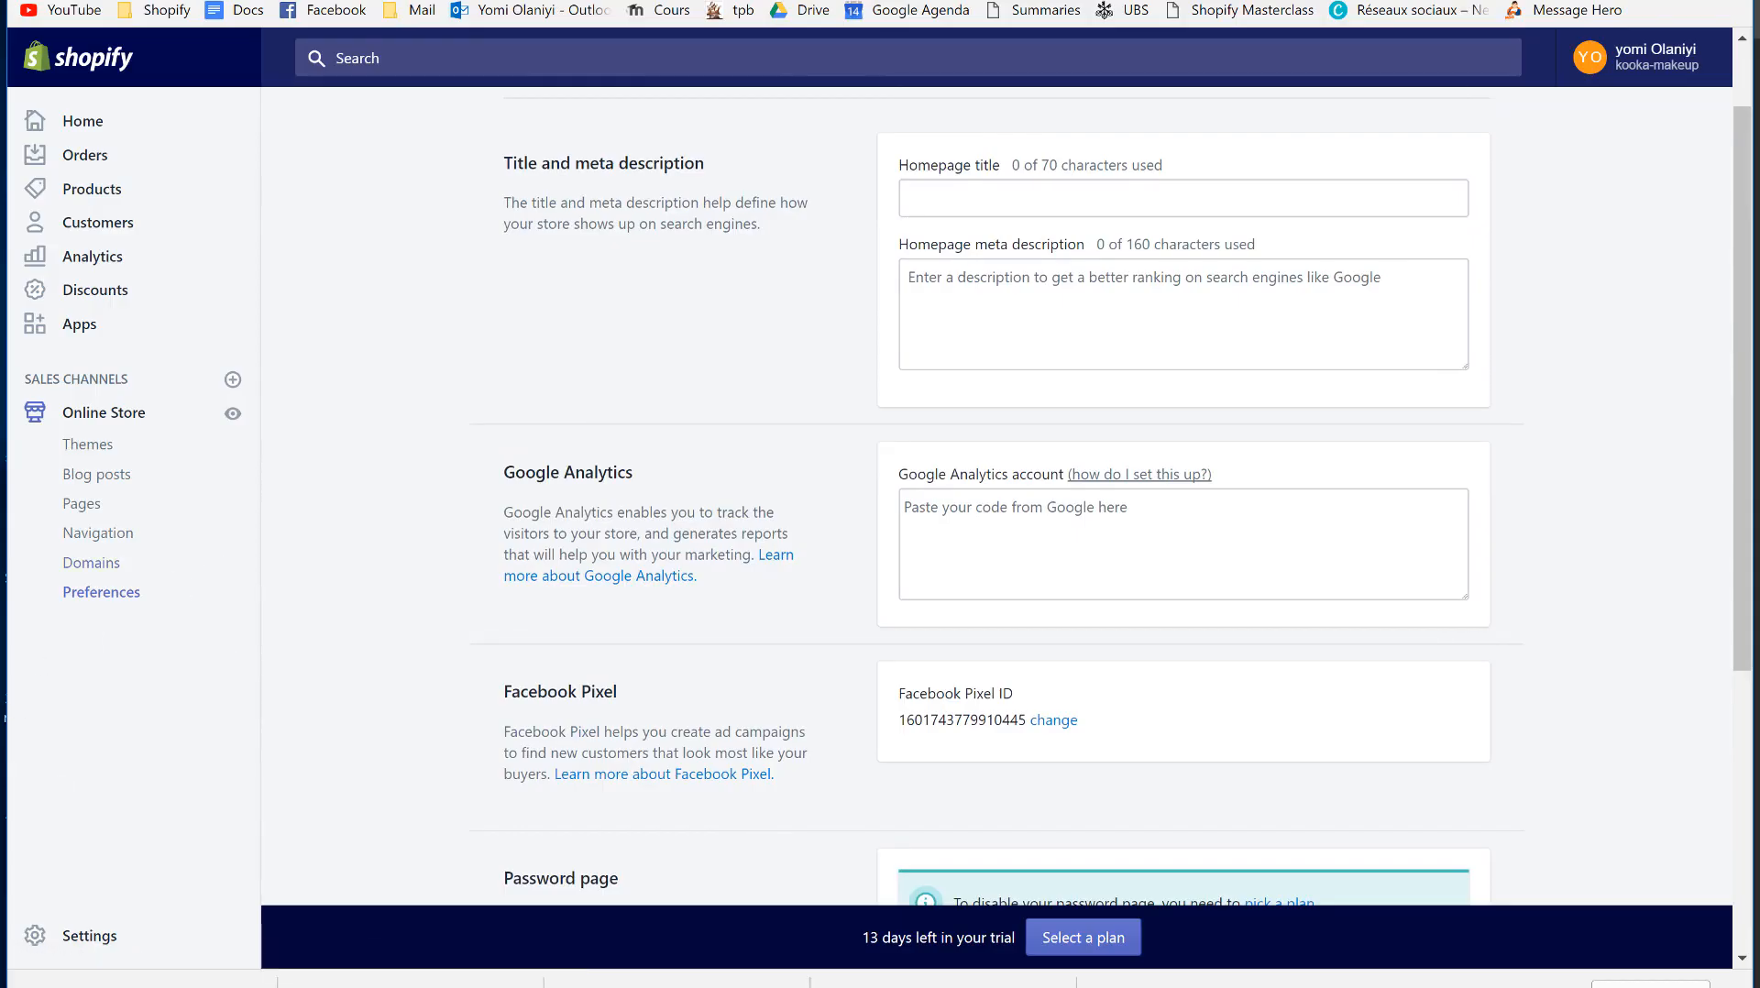
key(ctrl+Tab)
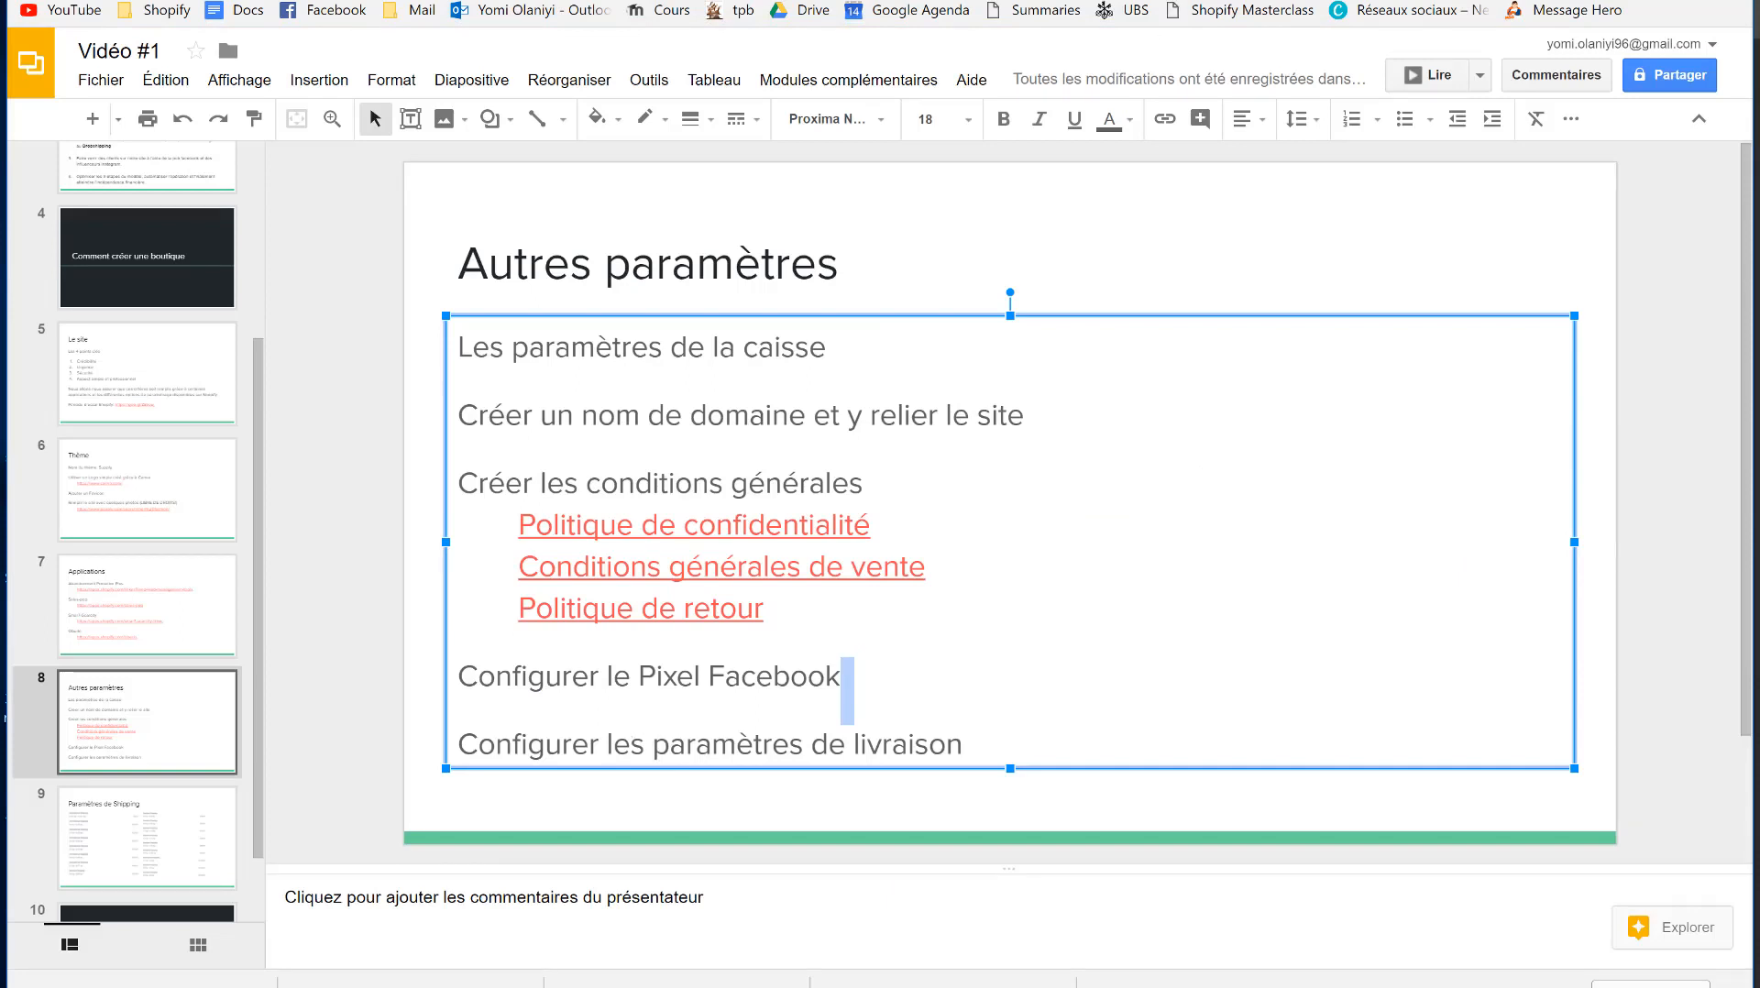
key(ctrl+shift+Tab)
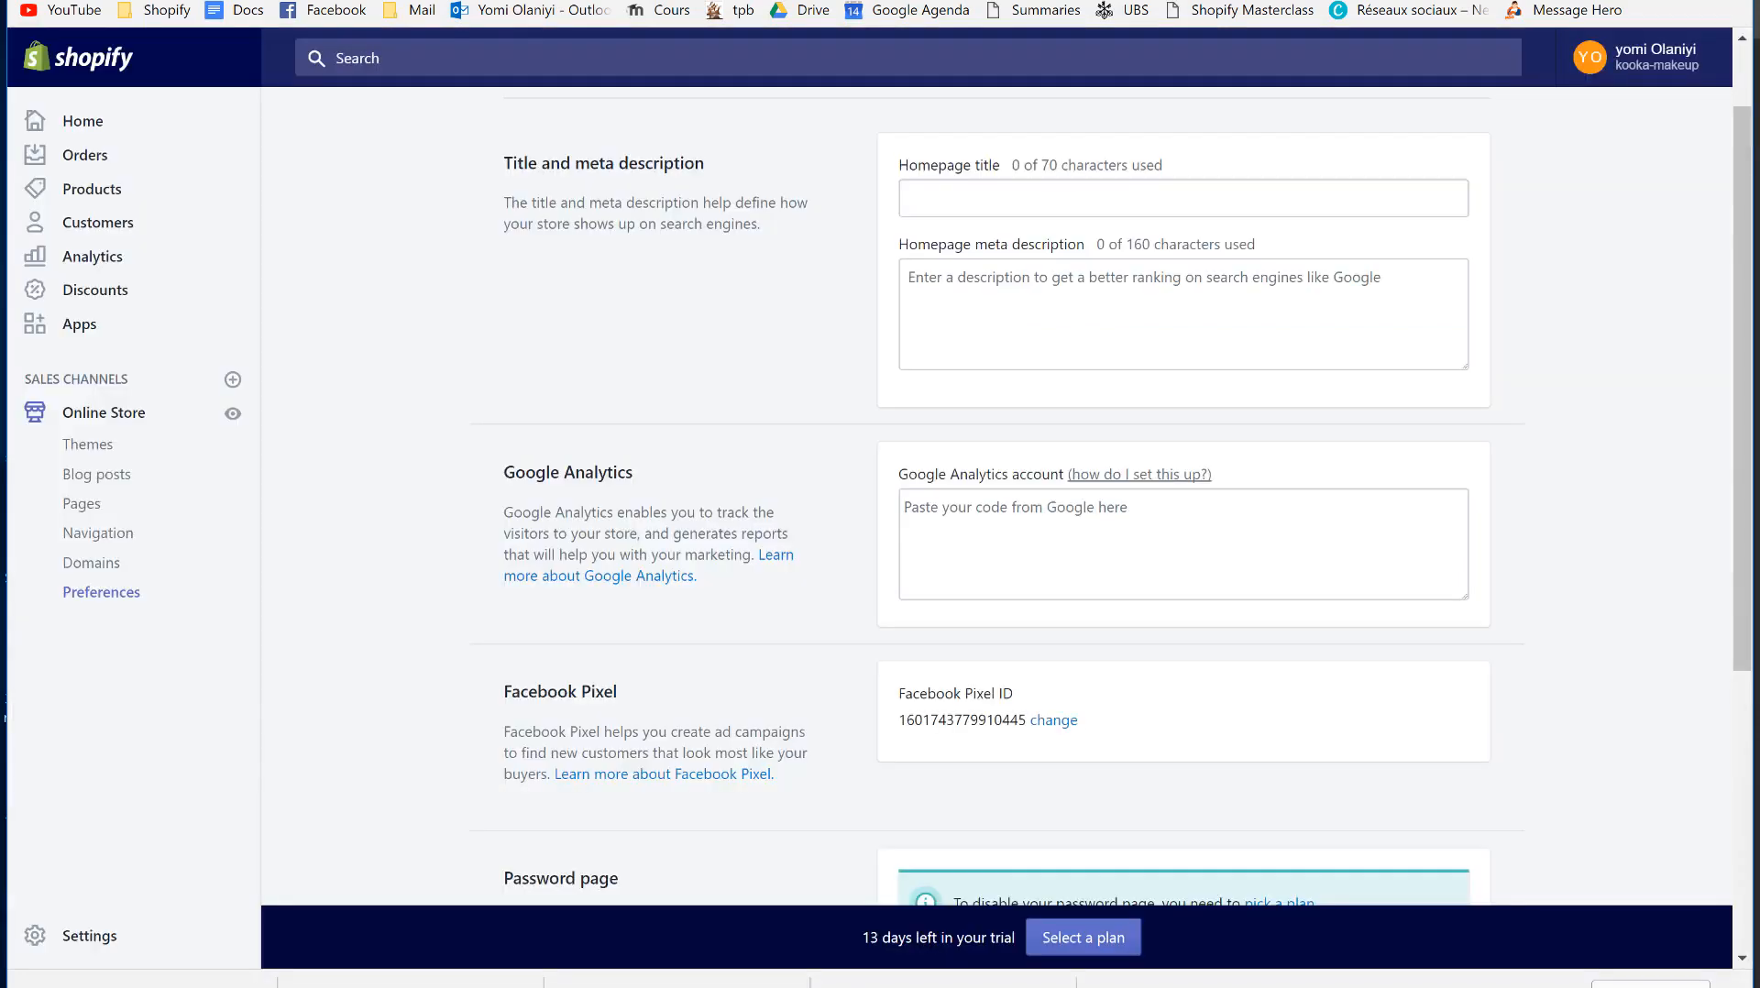
- Go to Settings > Shipping, view the Sample box package without editing it, and return to the zones
click(82, 939)
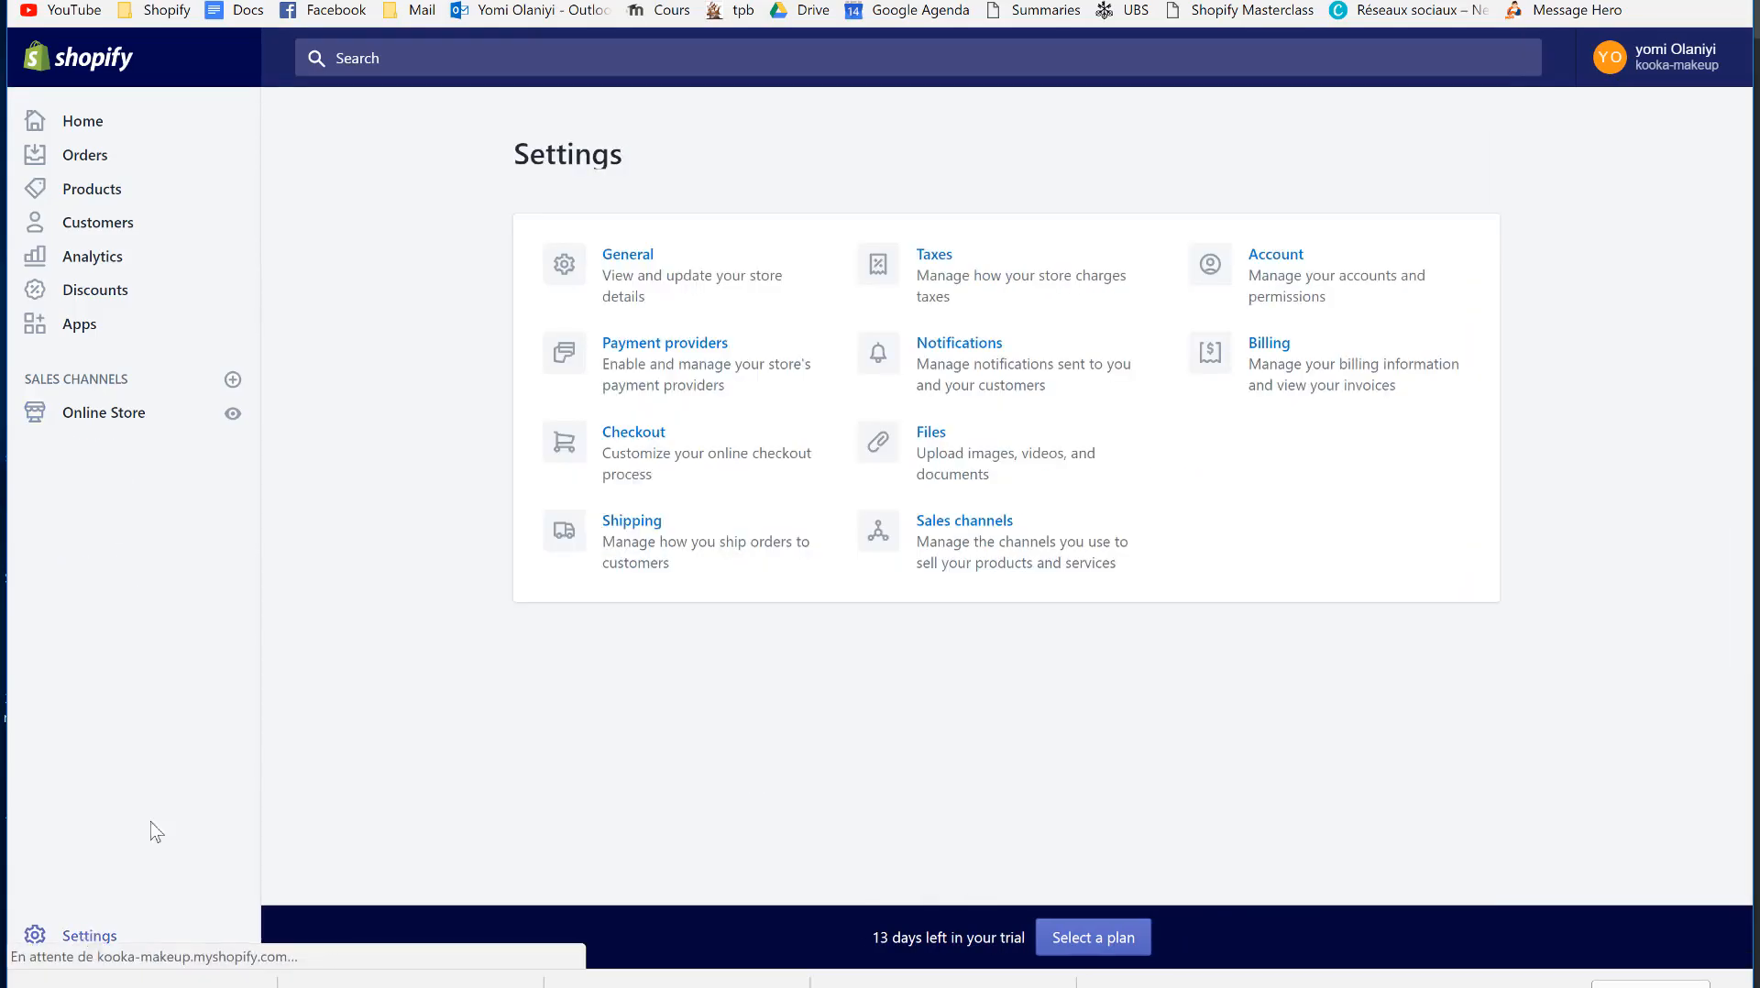
click(657, 532)
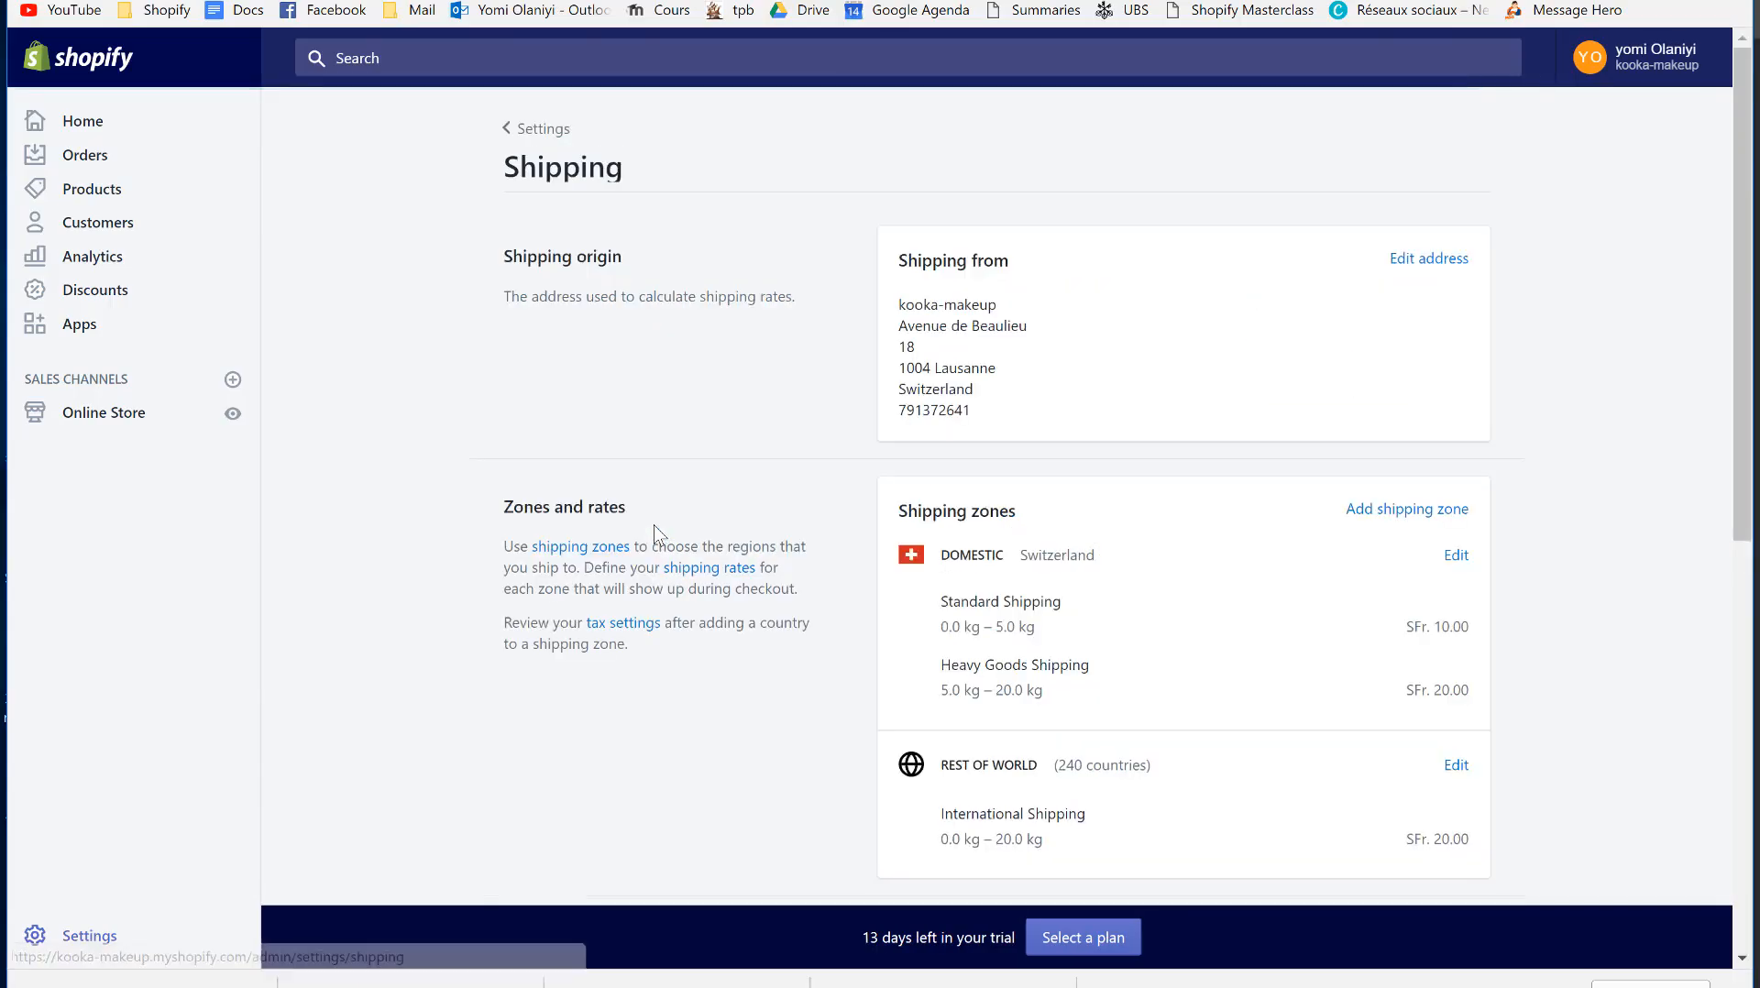
scroll(1034, 518, down, 6)
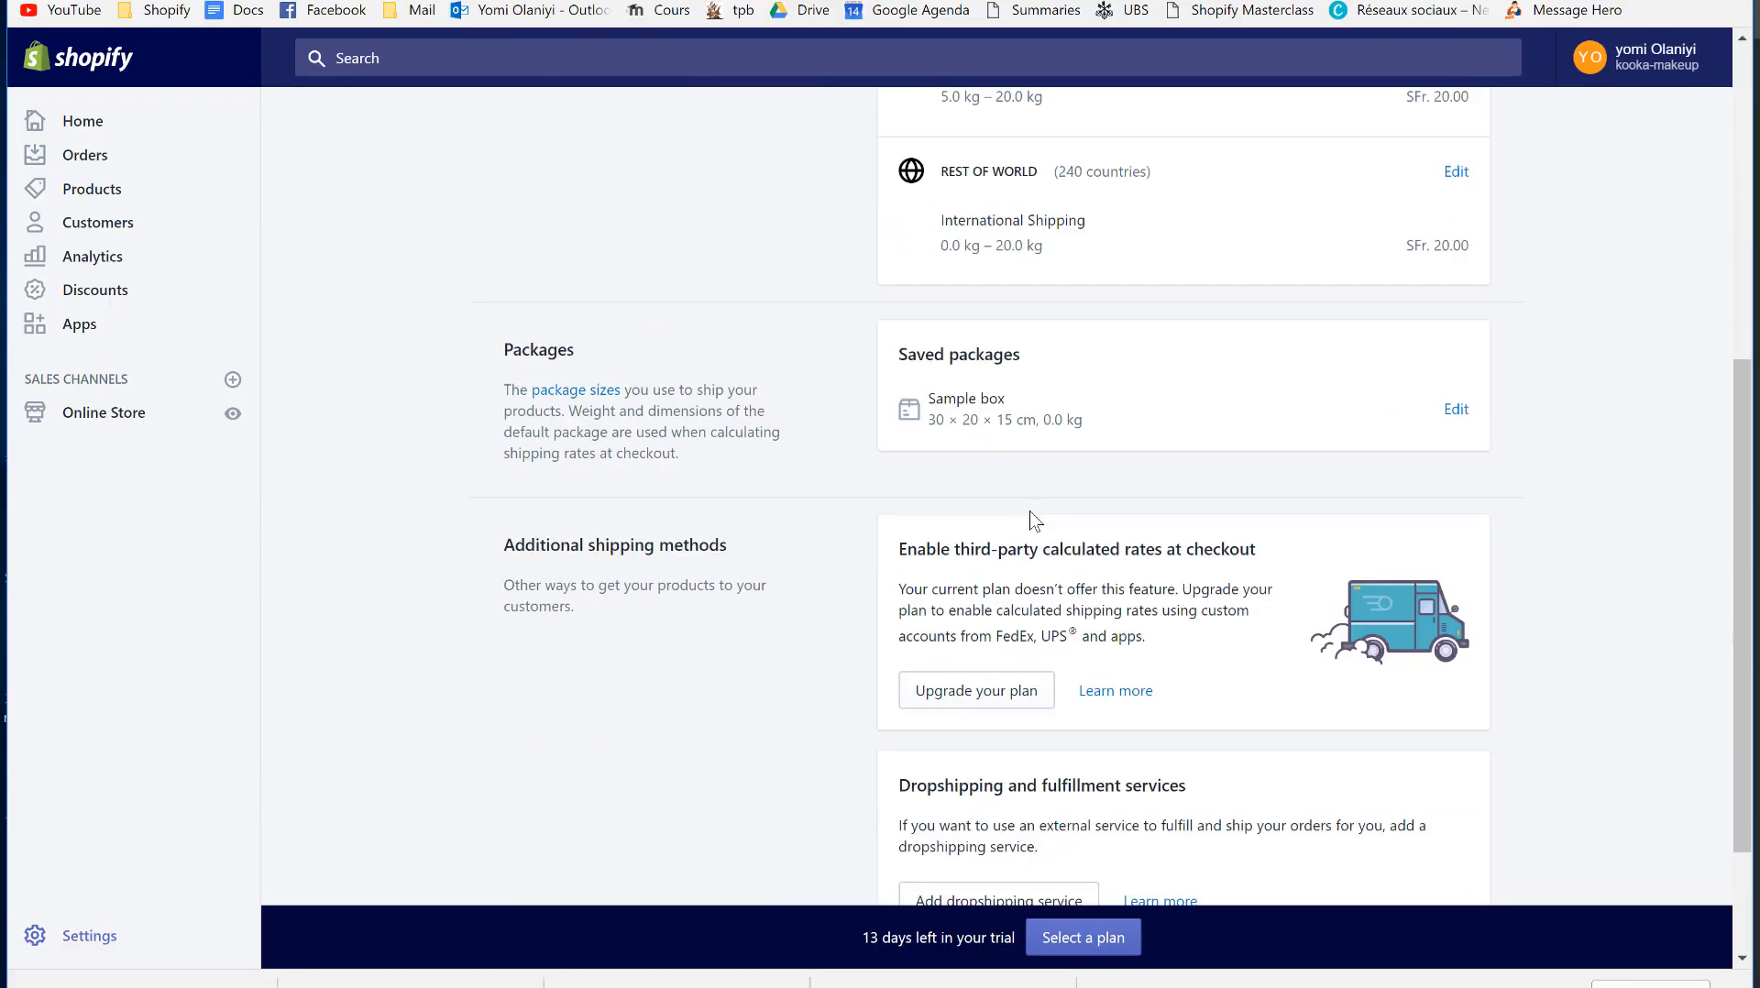
scroll(1033, 518, up, 2)
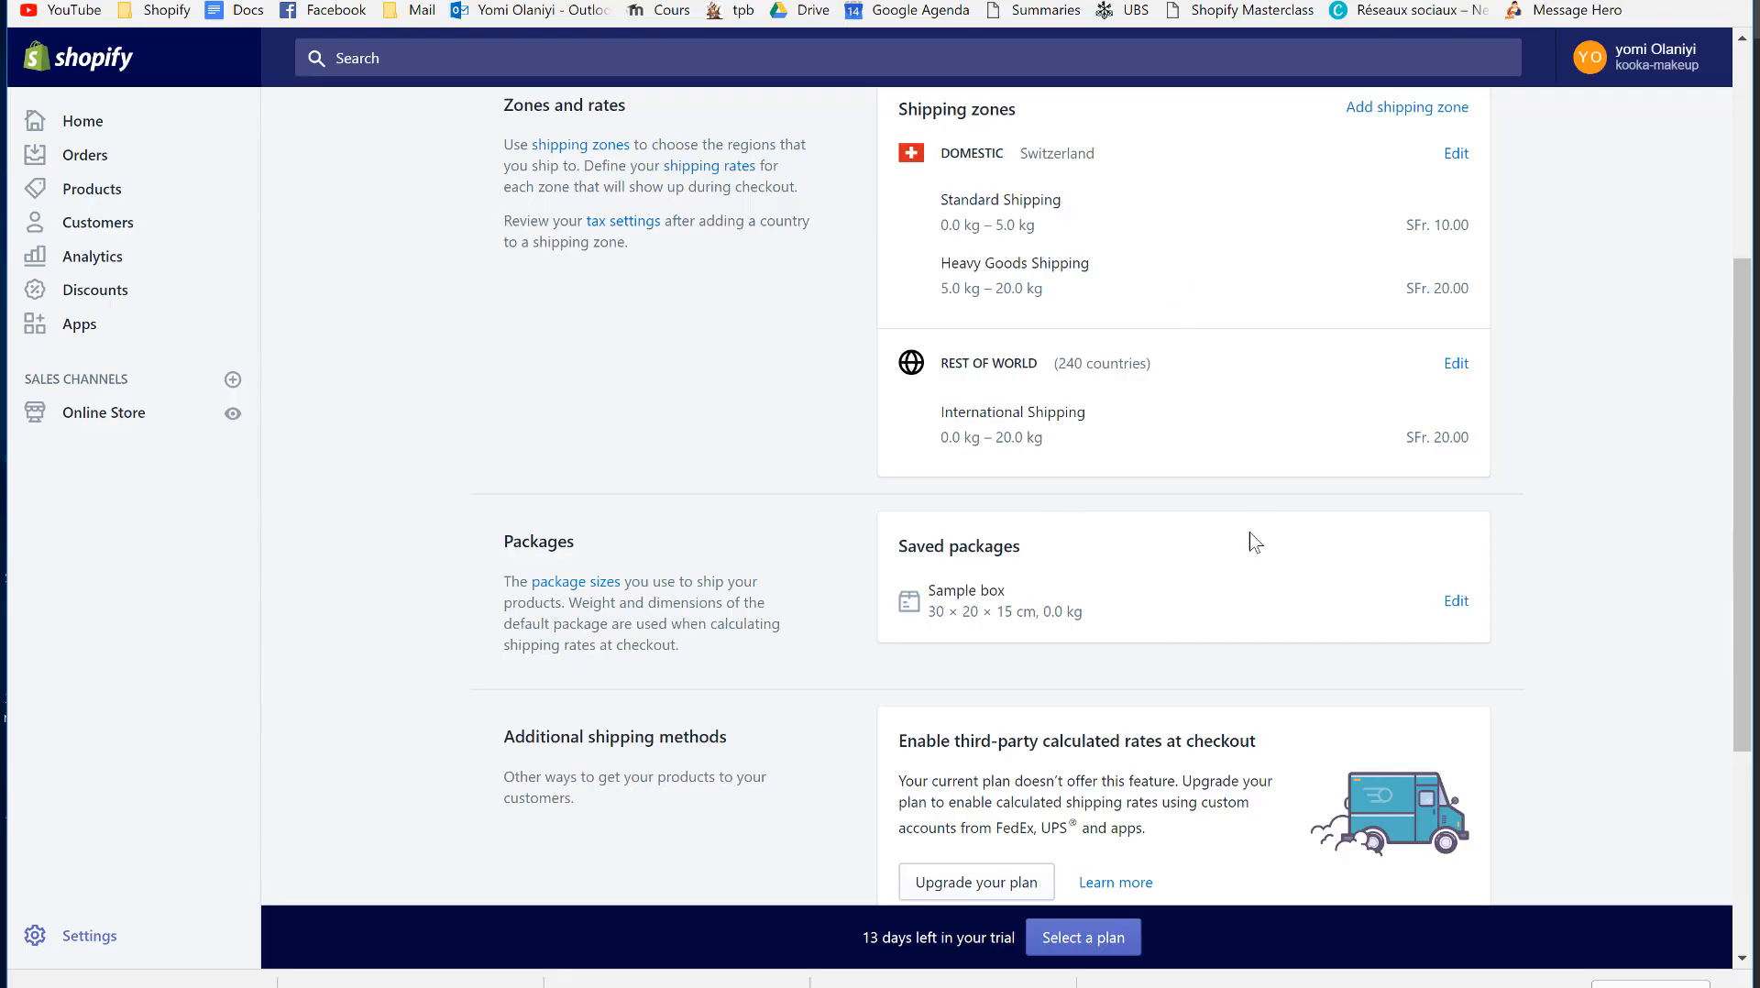
click(1456, 601)
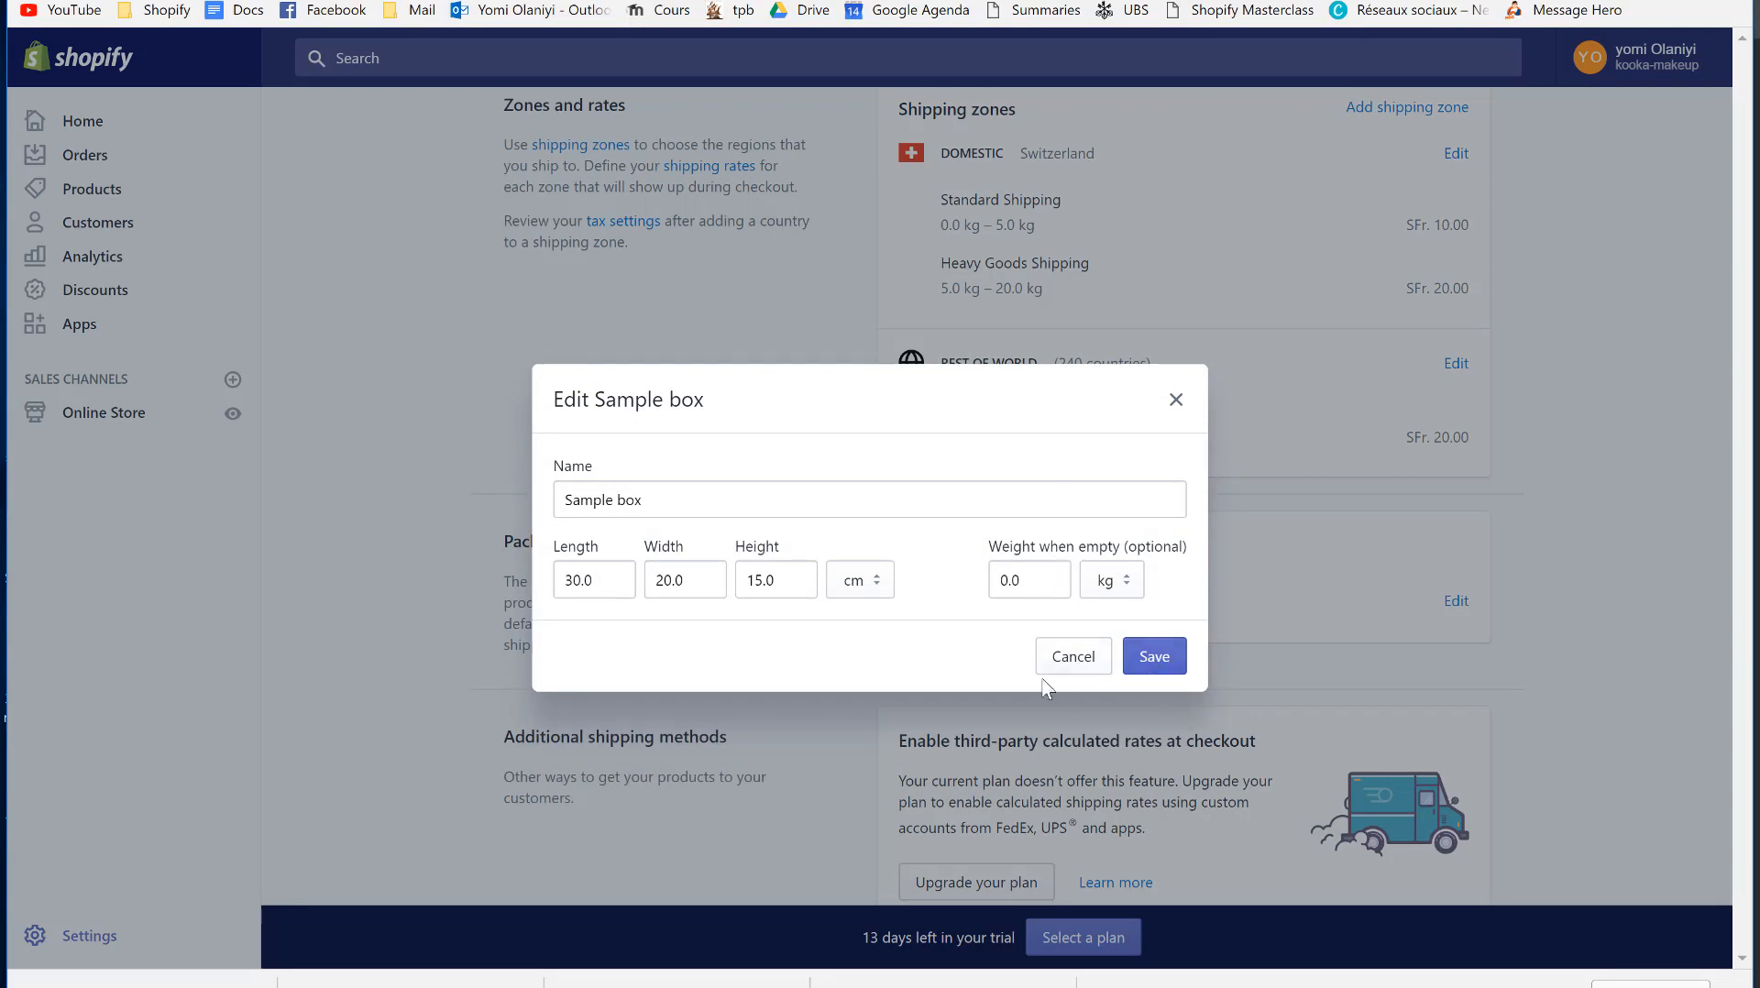
click(1066, 664)
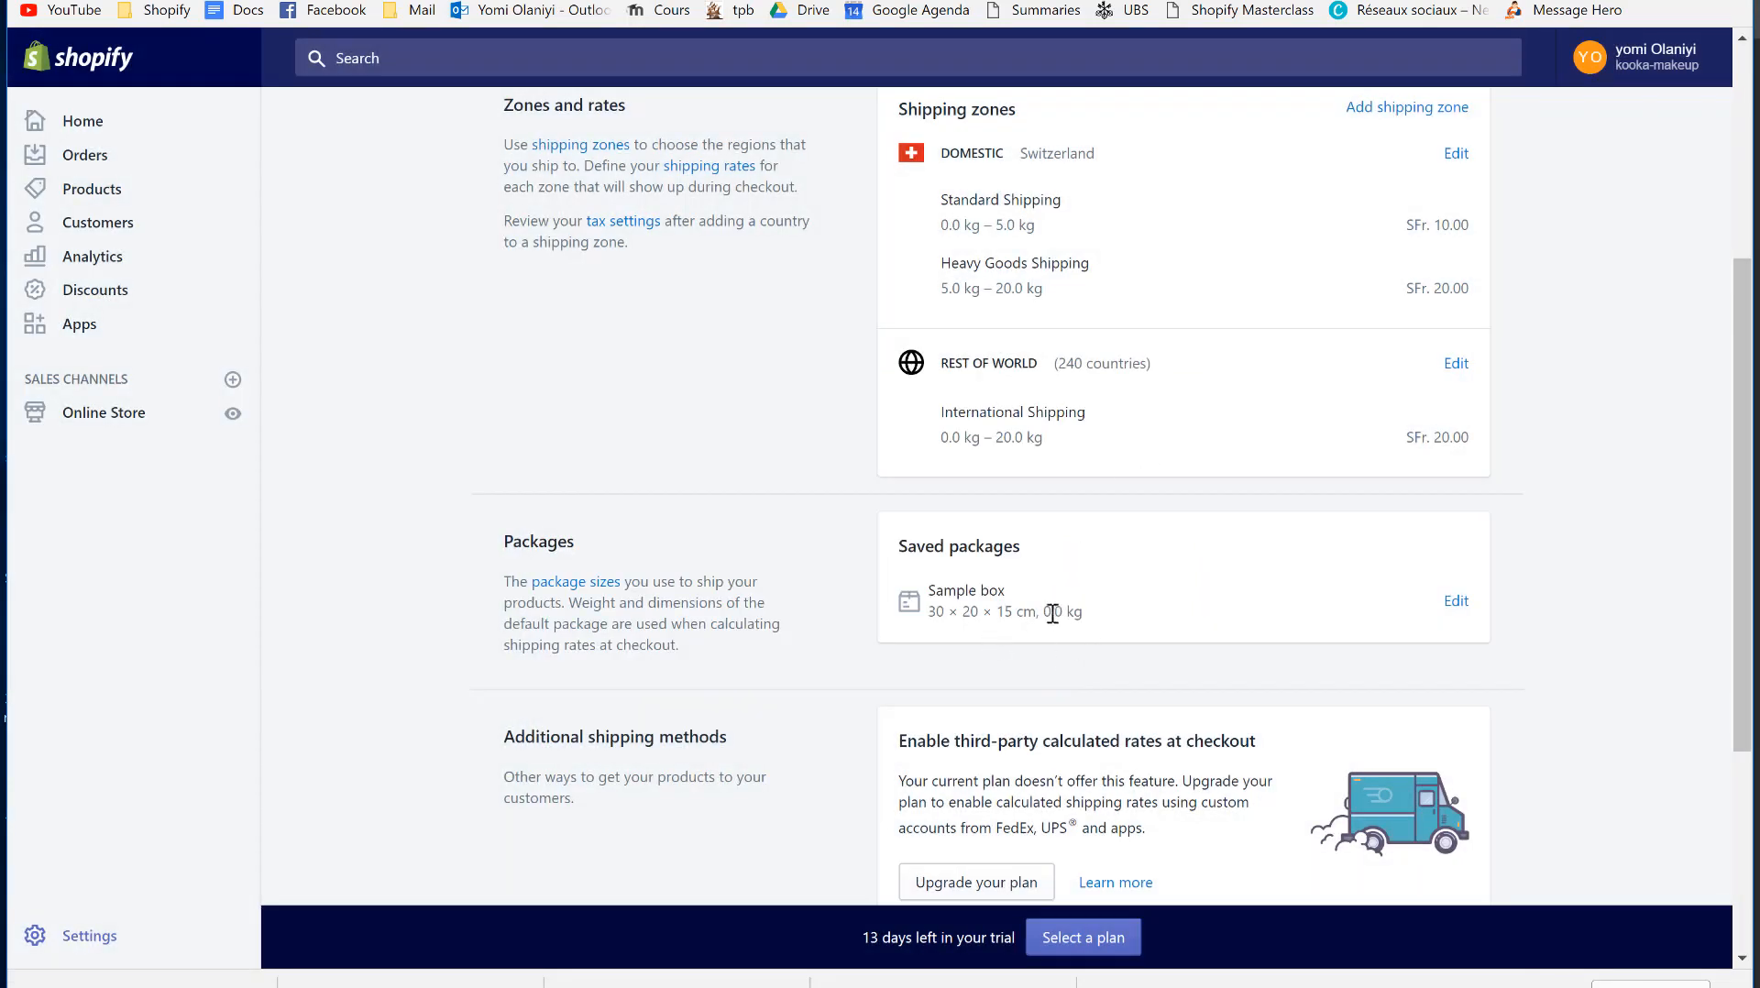
scroll(1045, 458, up, 1)
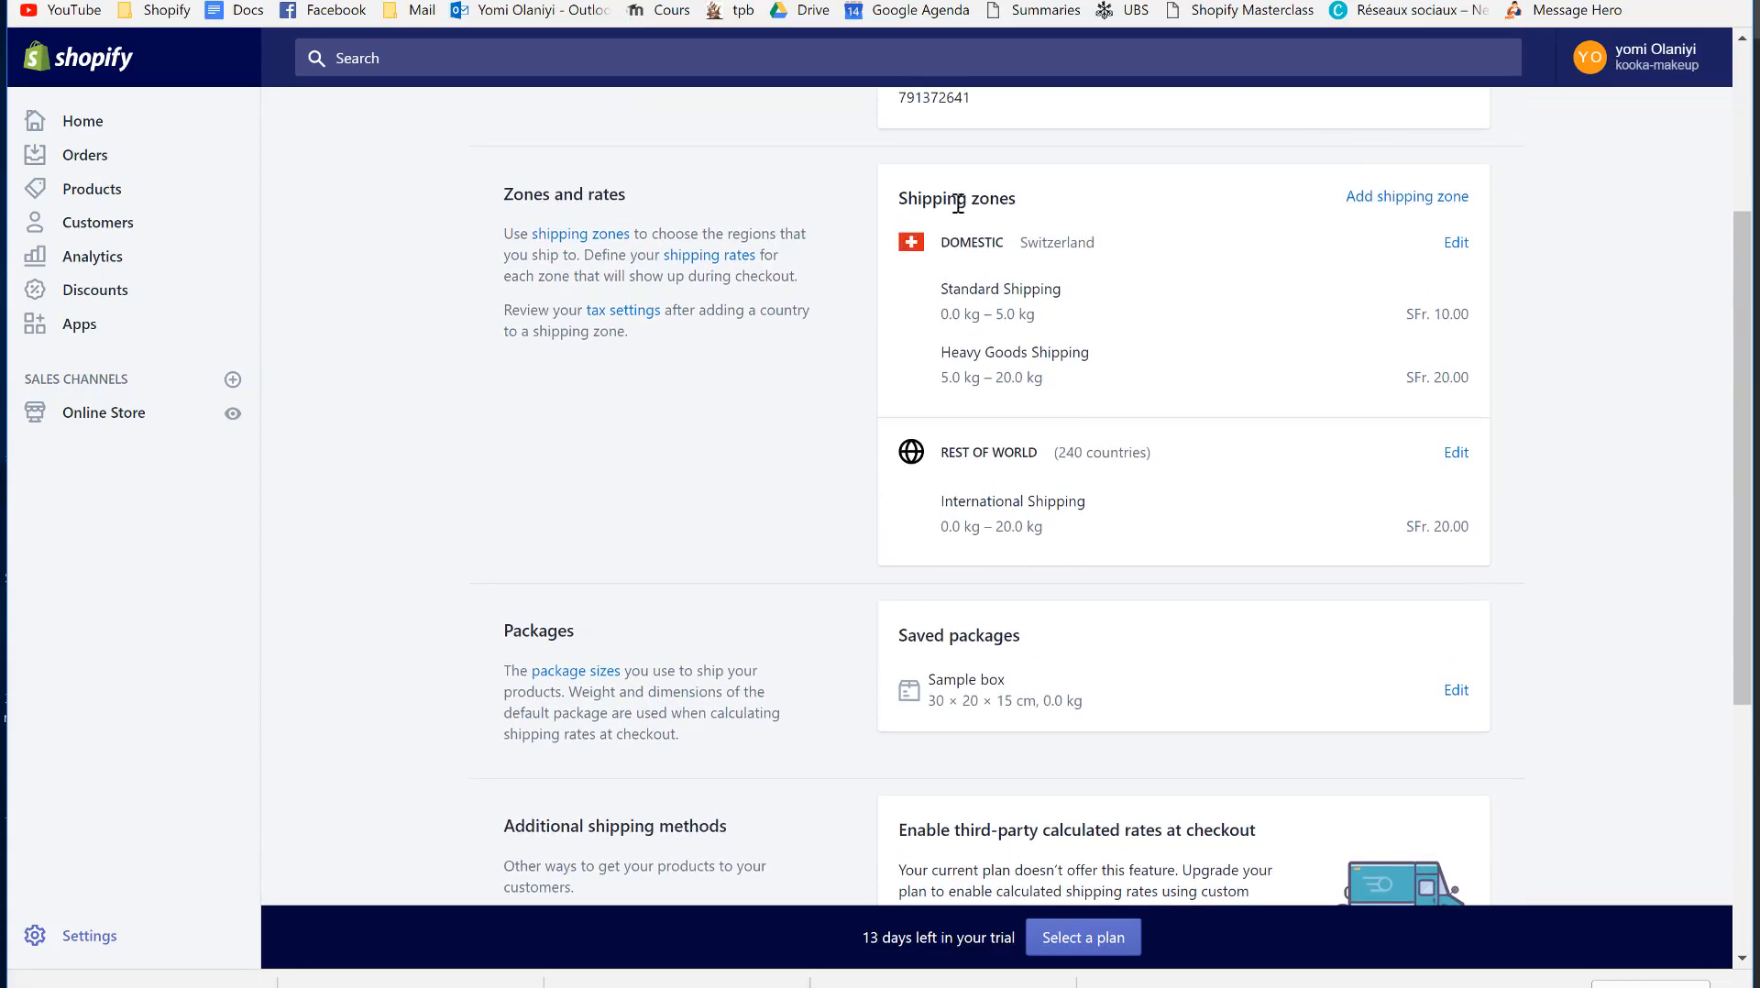
- Edit the Domestic zone and add France to its countries
click(1456, 244)
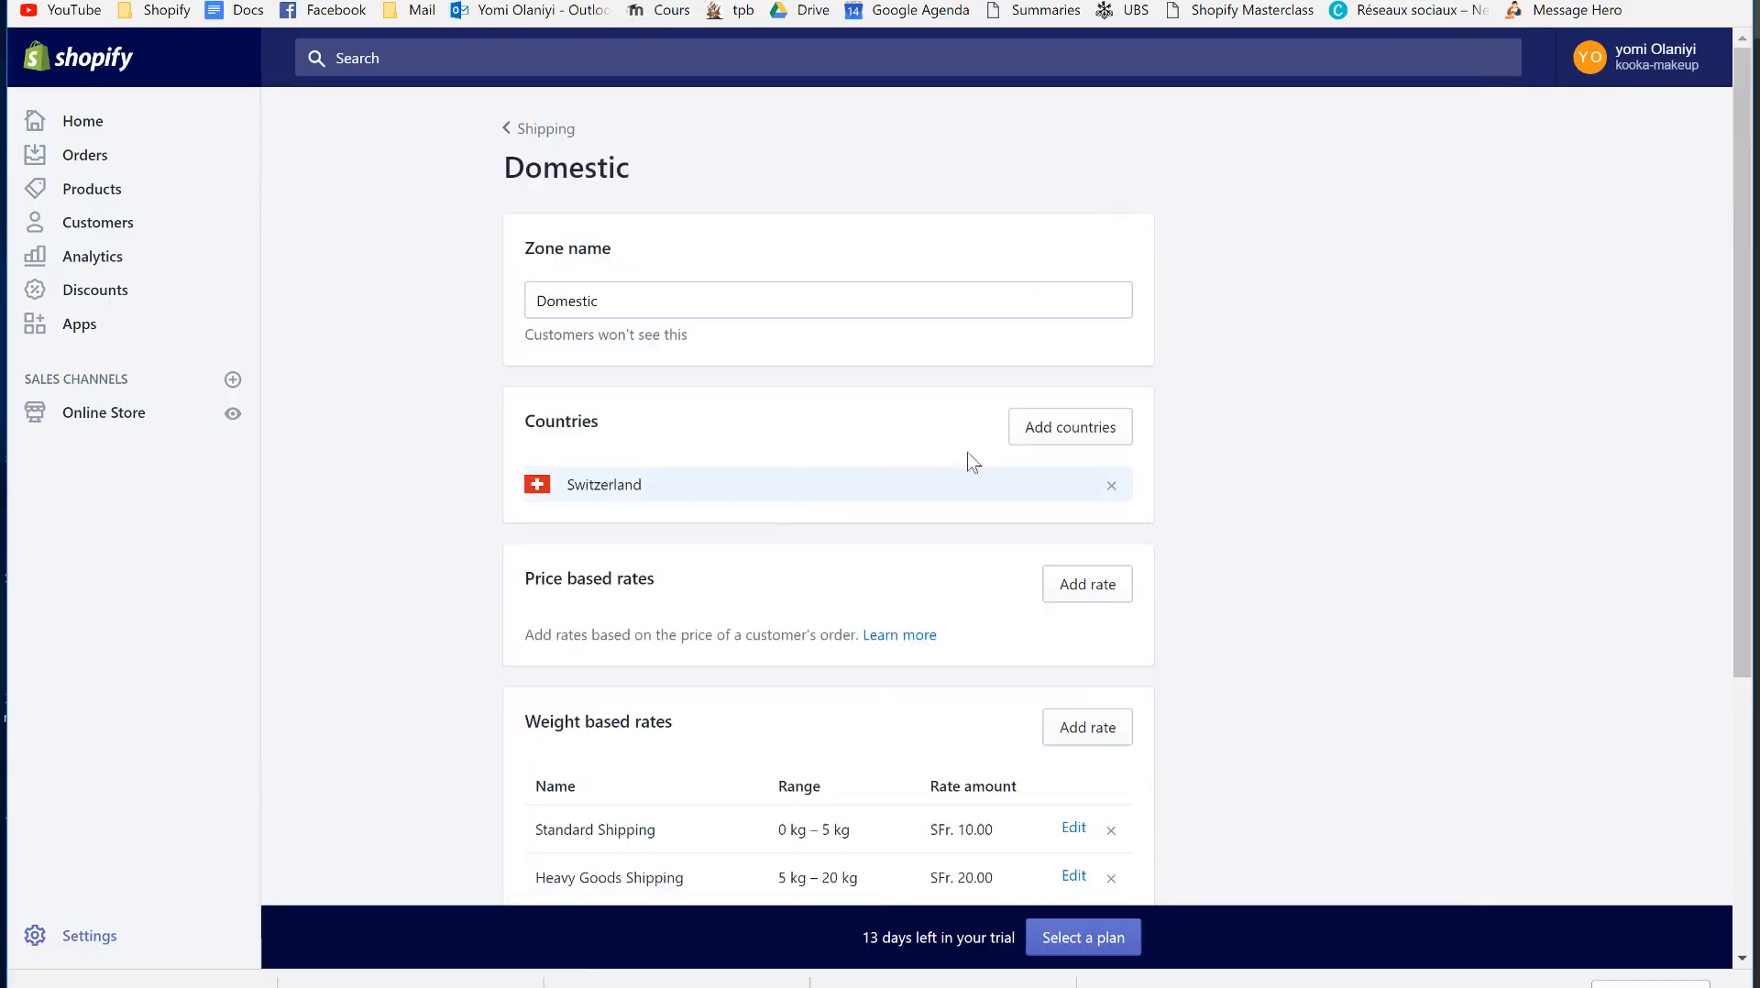
click(1039, 429)
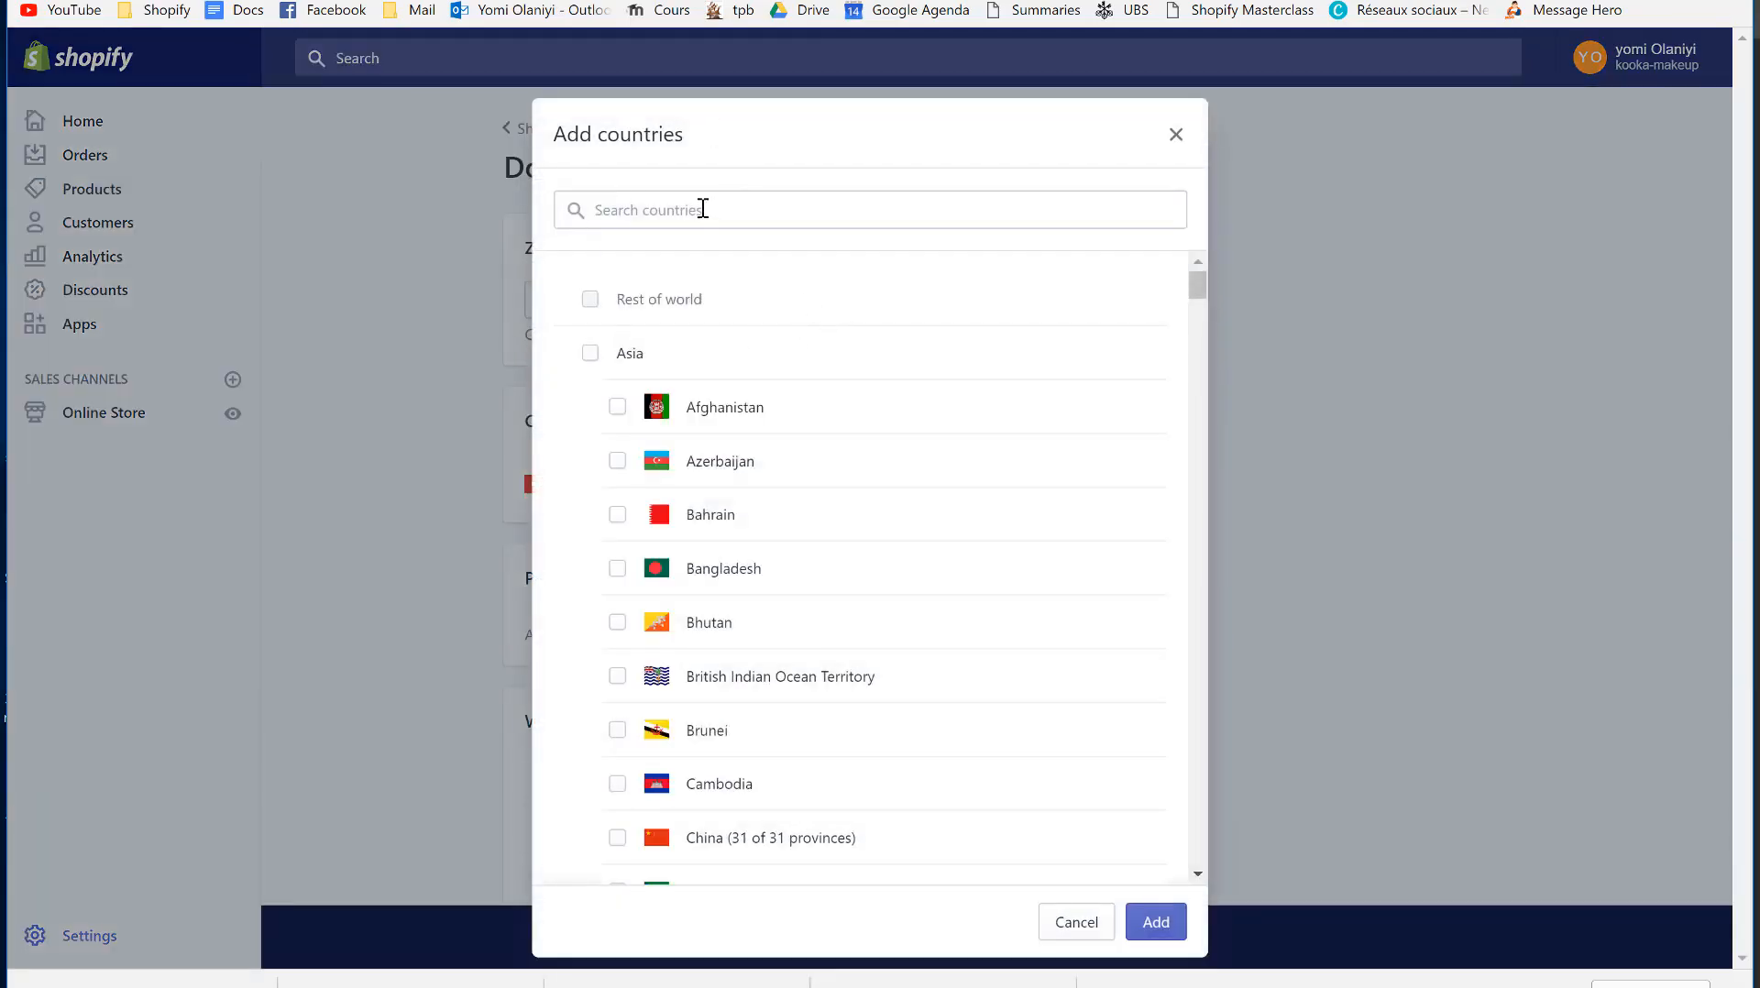
click(702, 209)
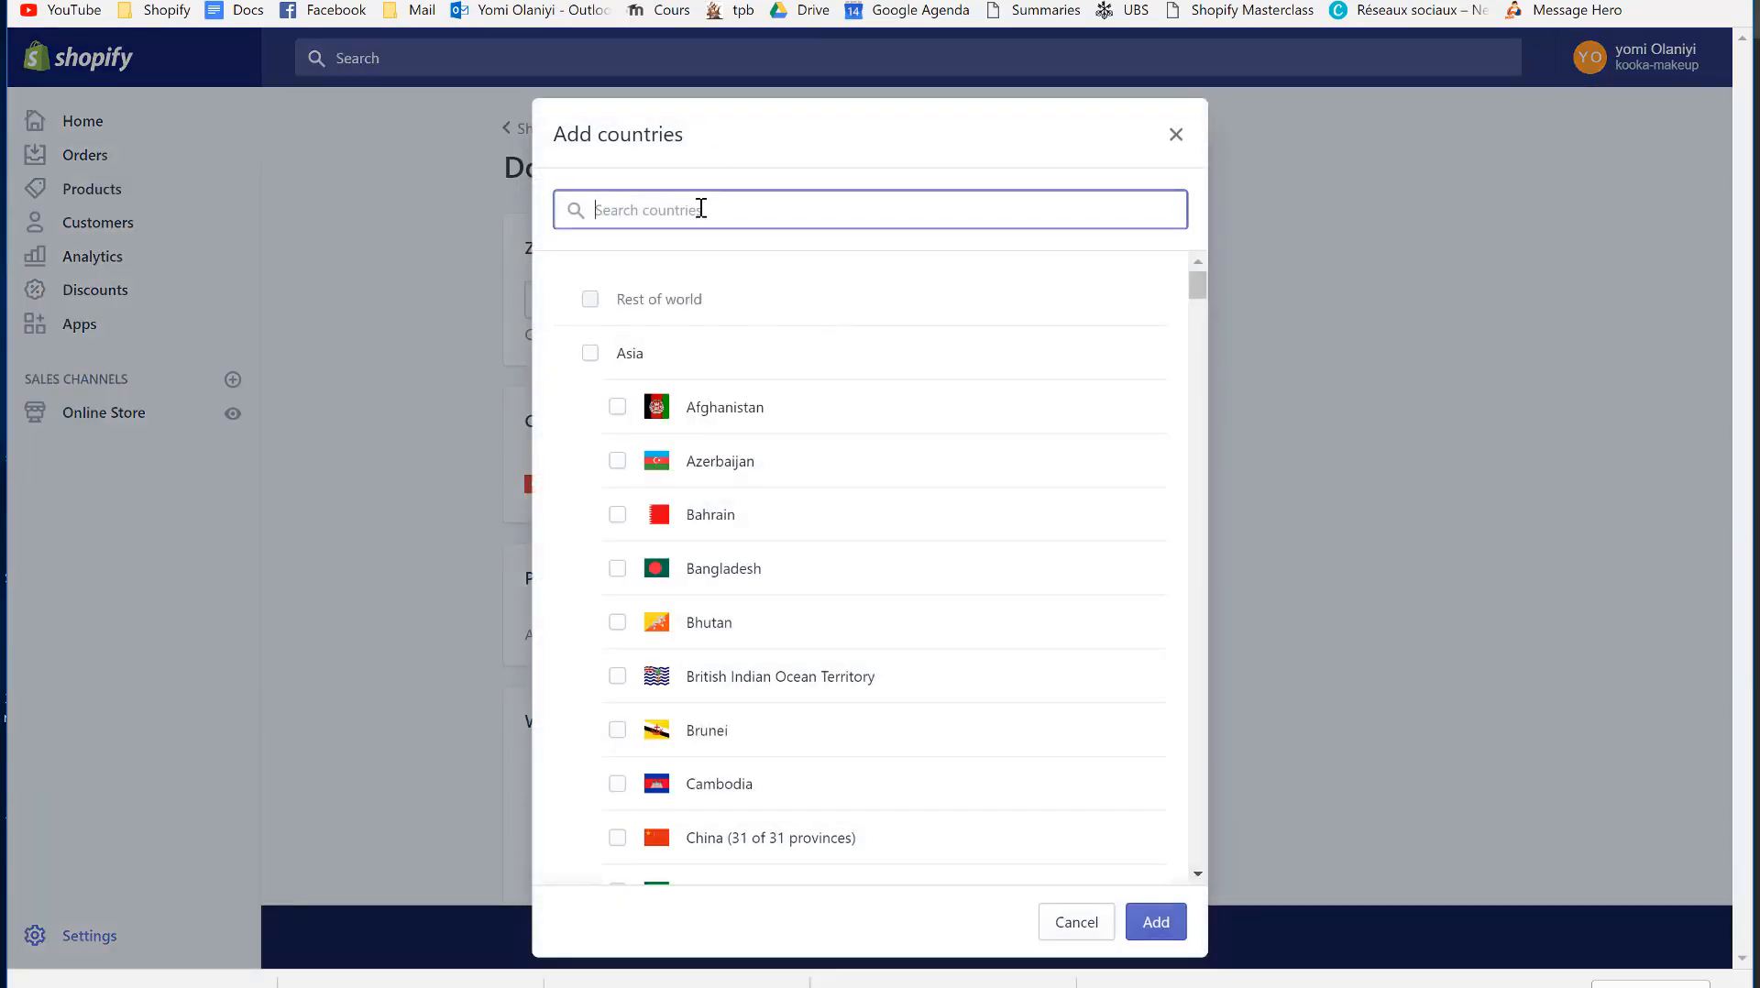
text(fran)
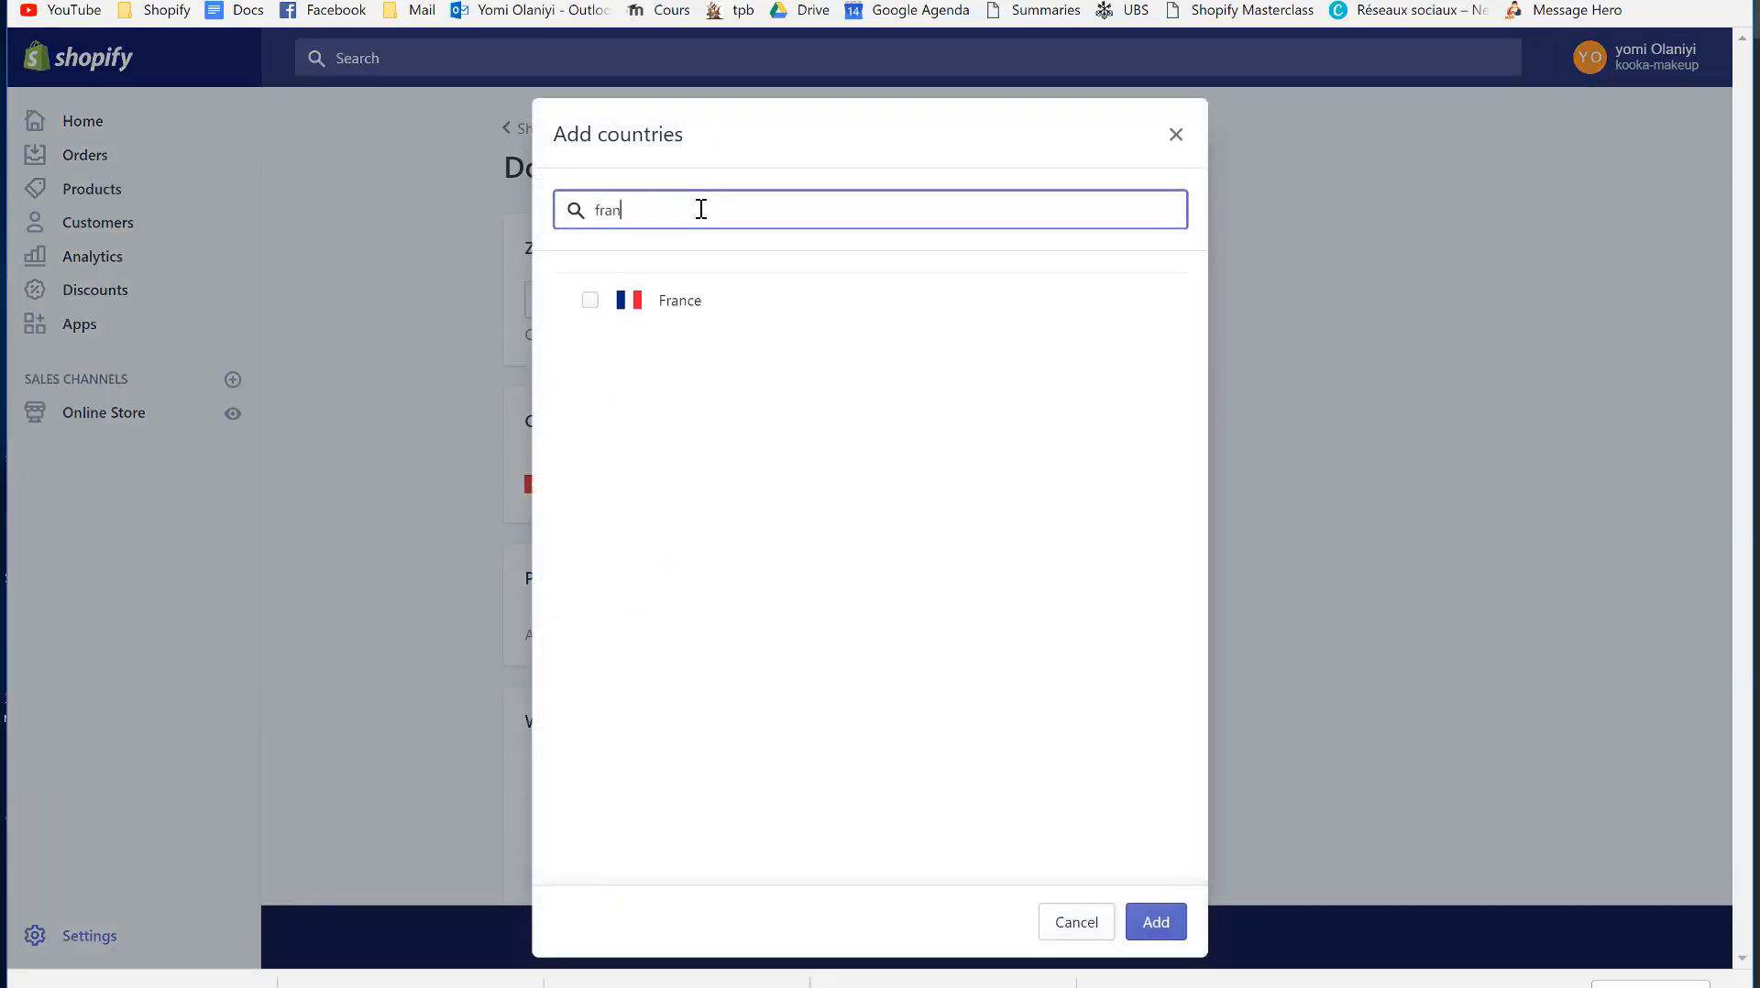
click(679, 308)
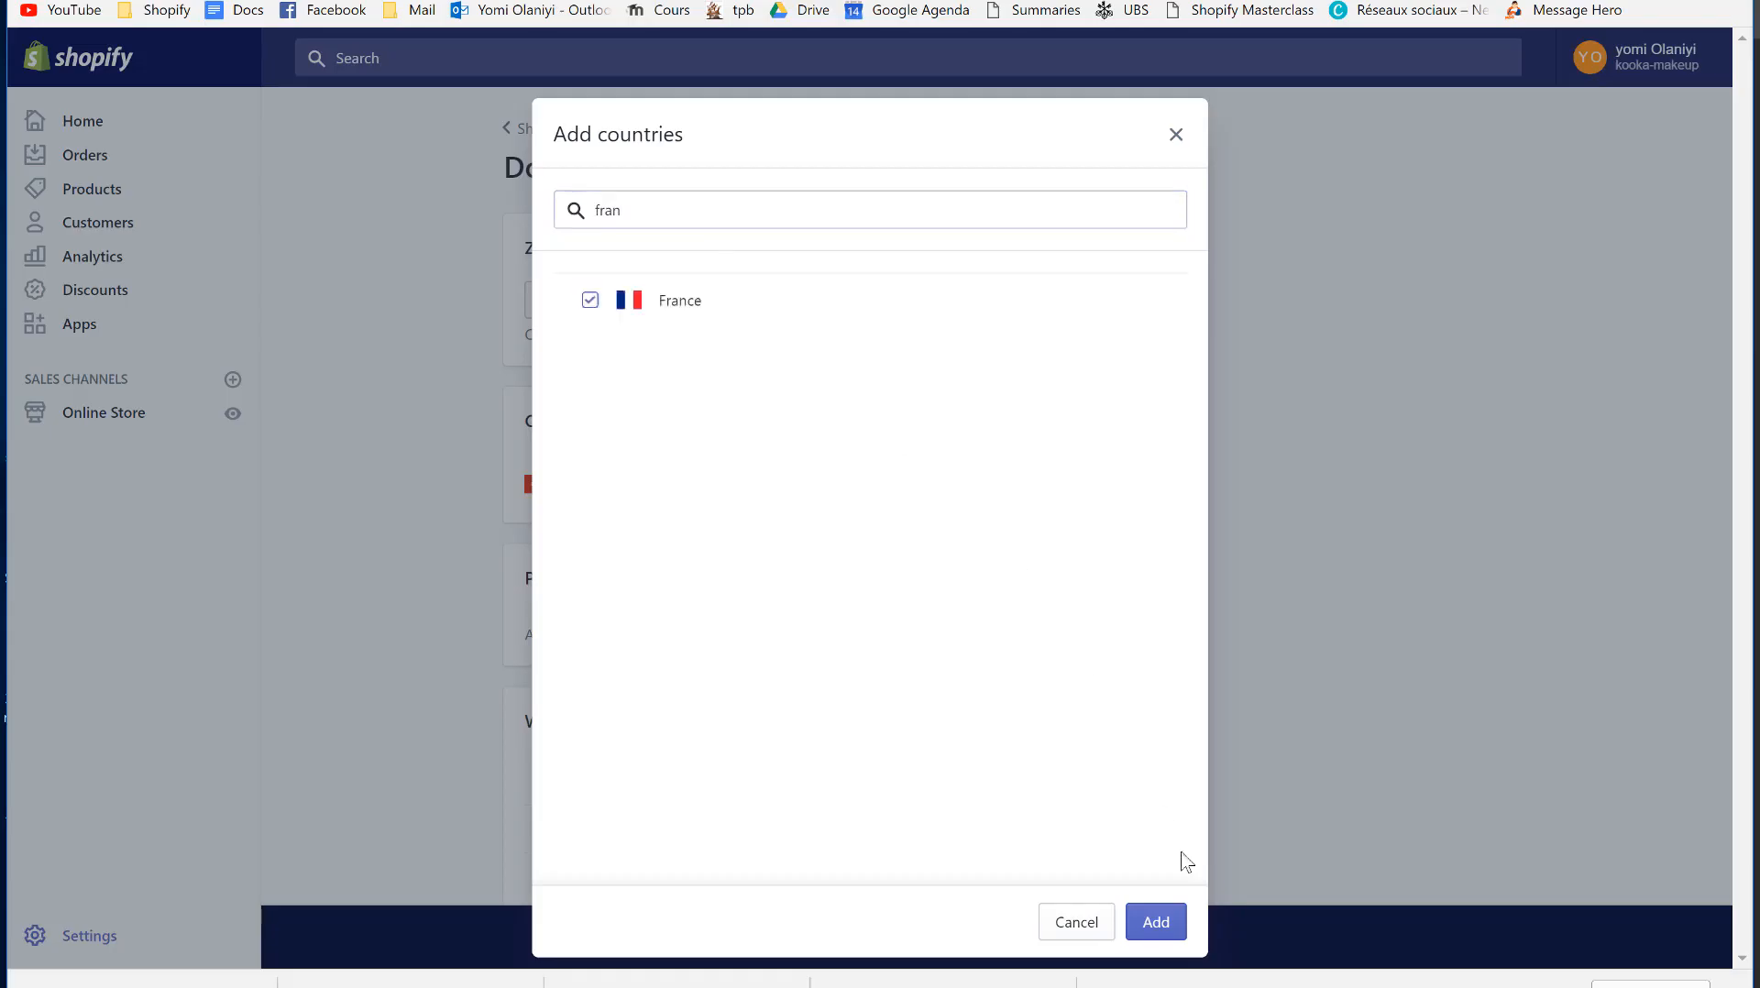
click(1158, 922)
- Rename the zone to 'bel' and add Belgium to its countries
click(719, 299)
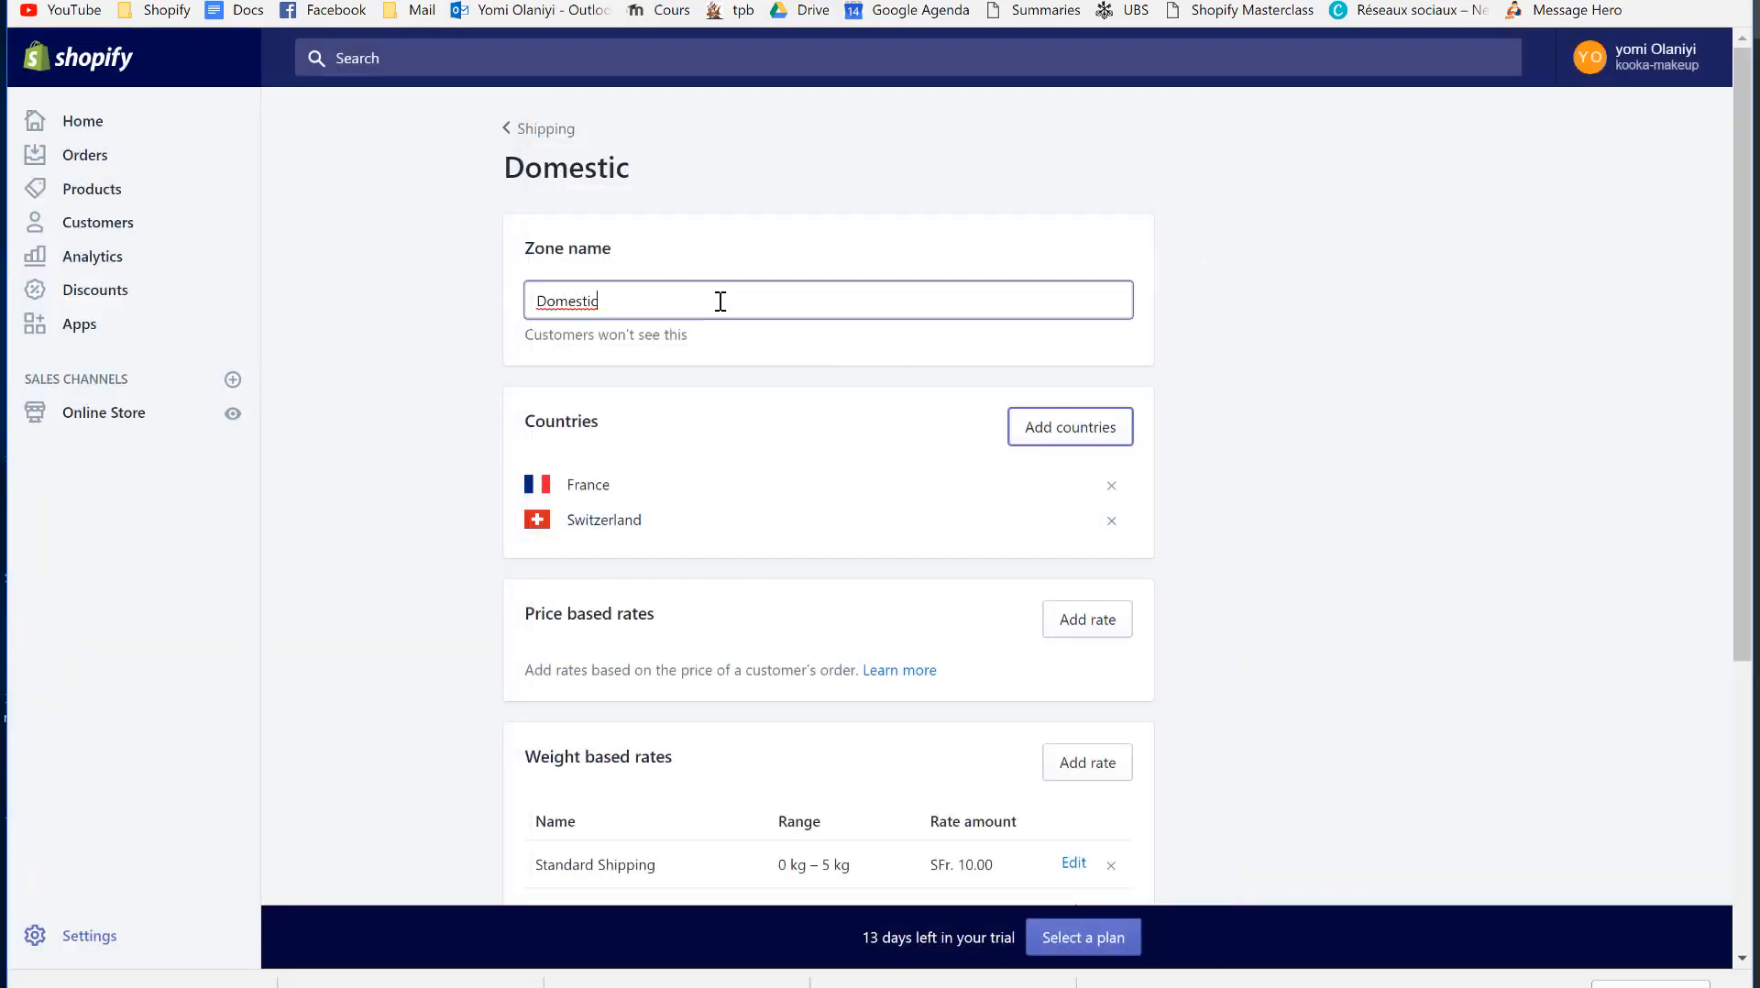
key(ctrl+a)
text(bel)
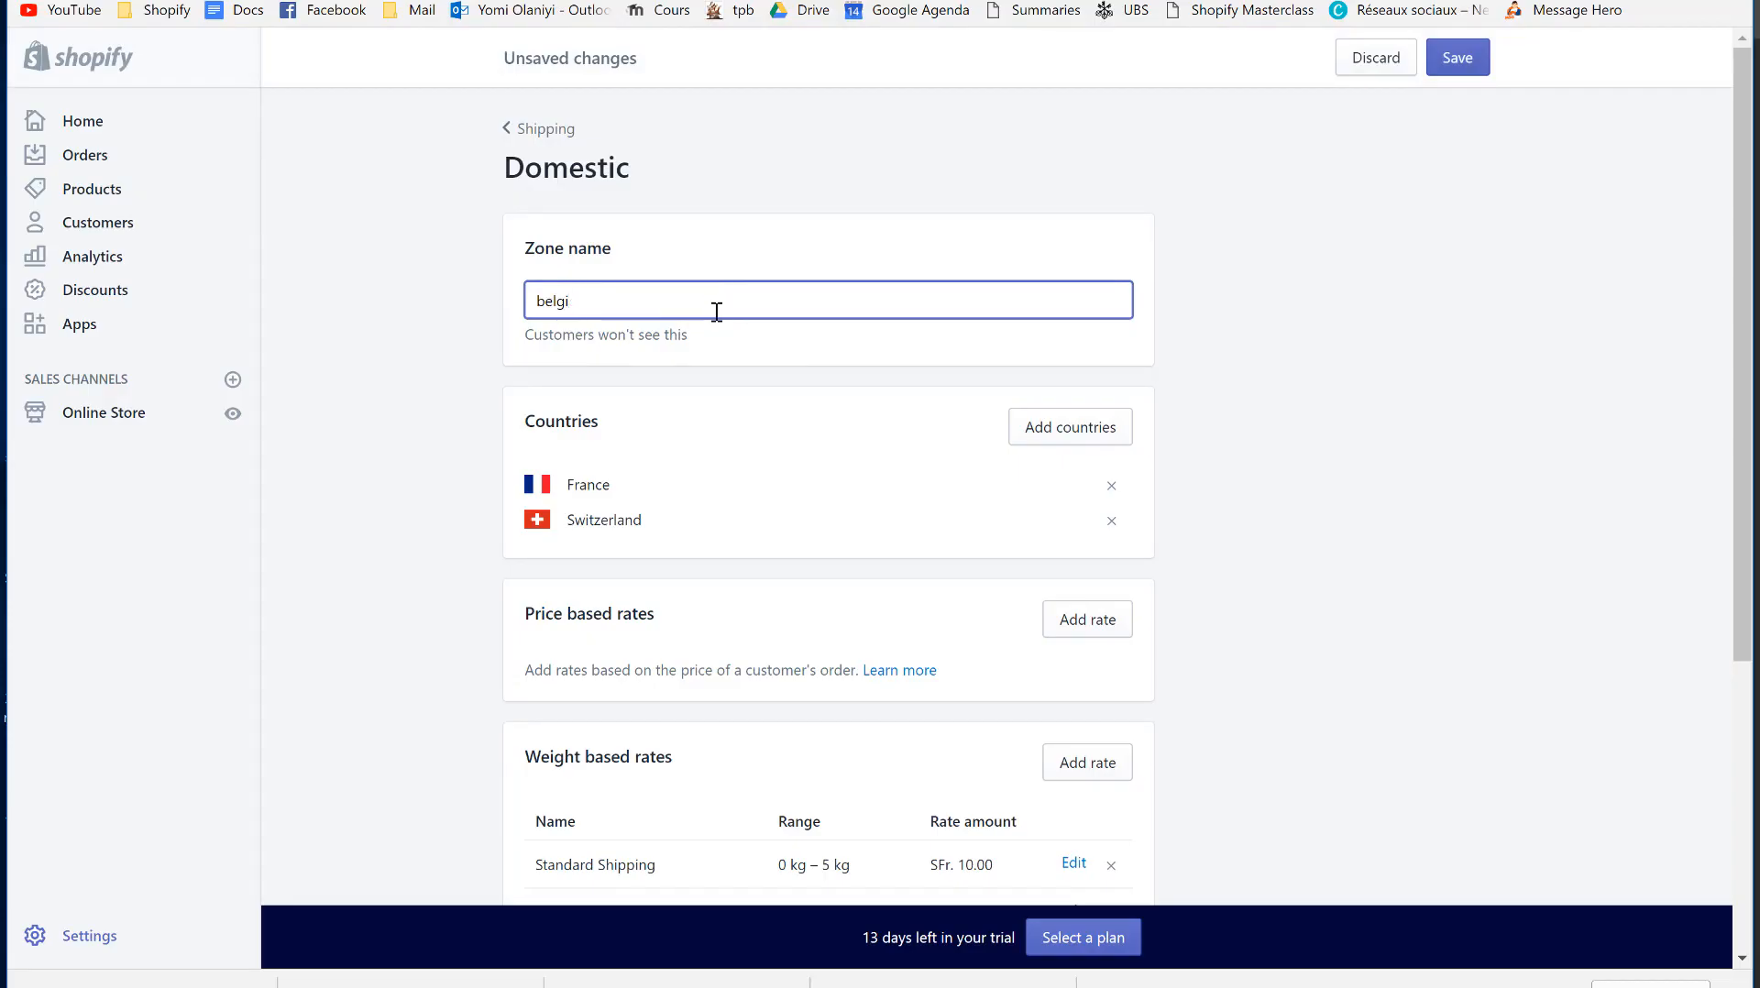
click(1033, 428)
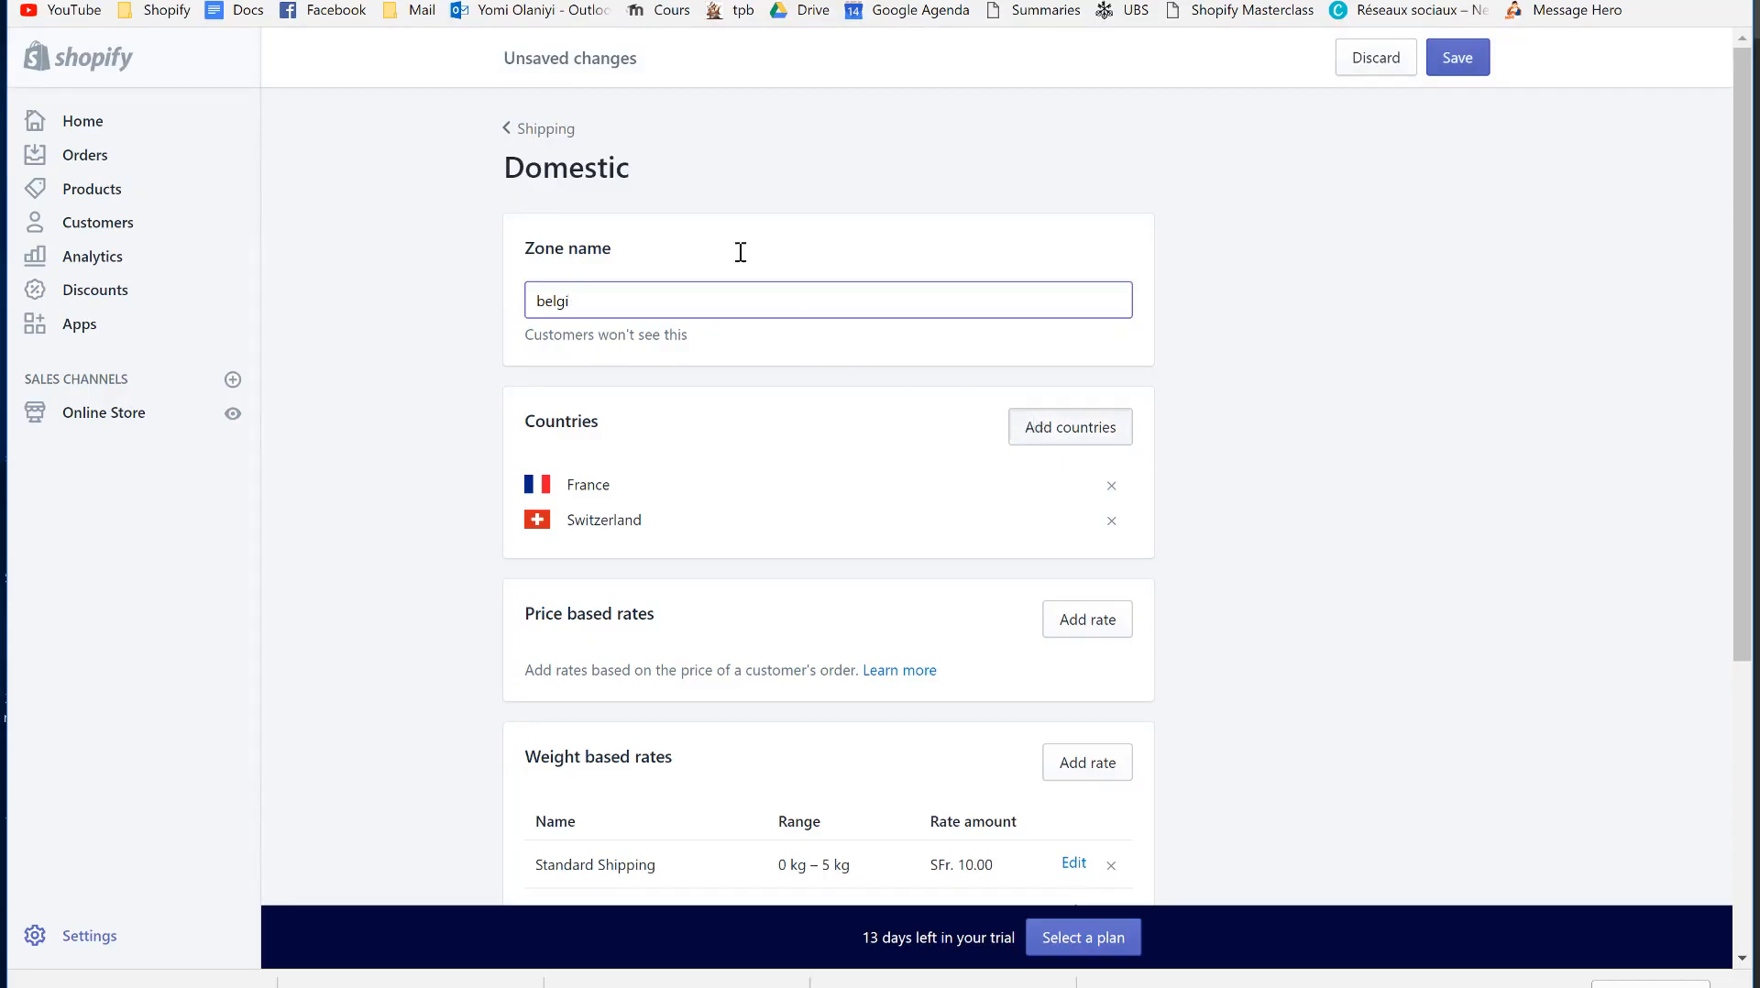
click(642, 216)
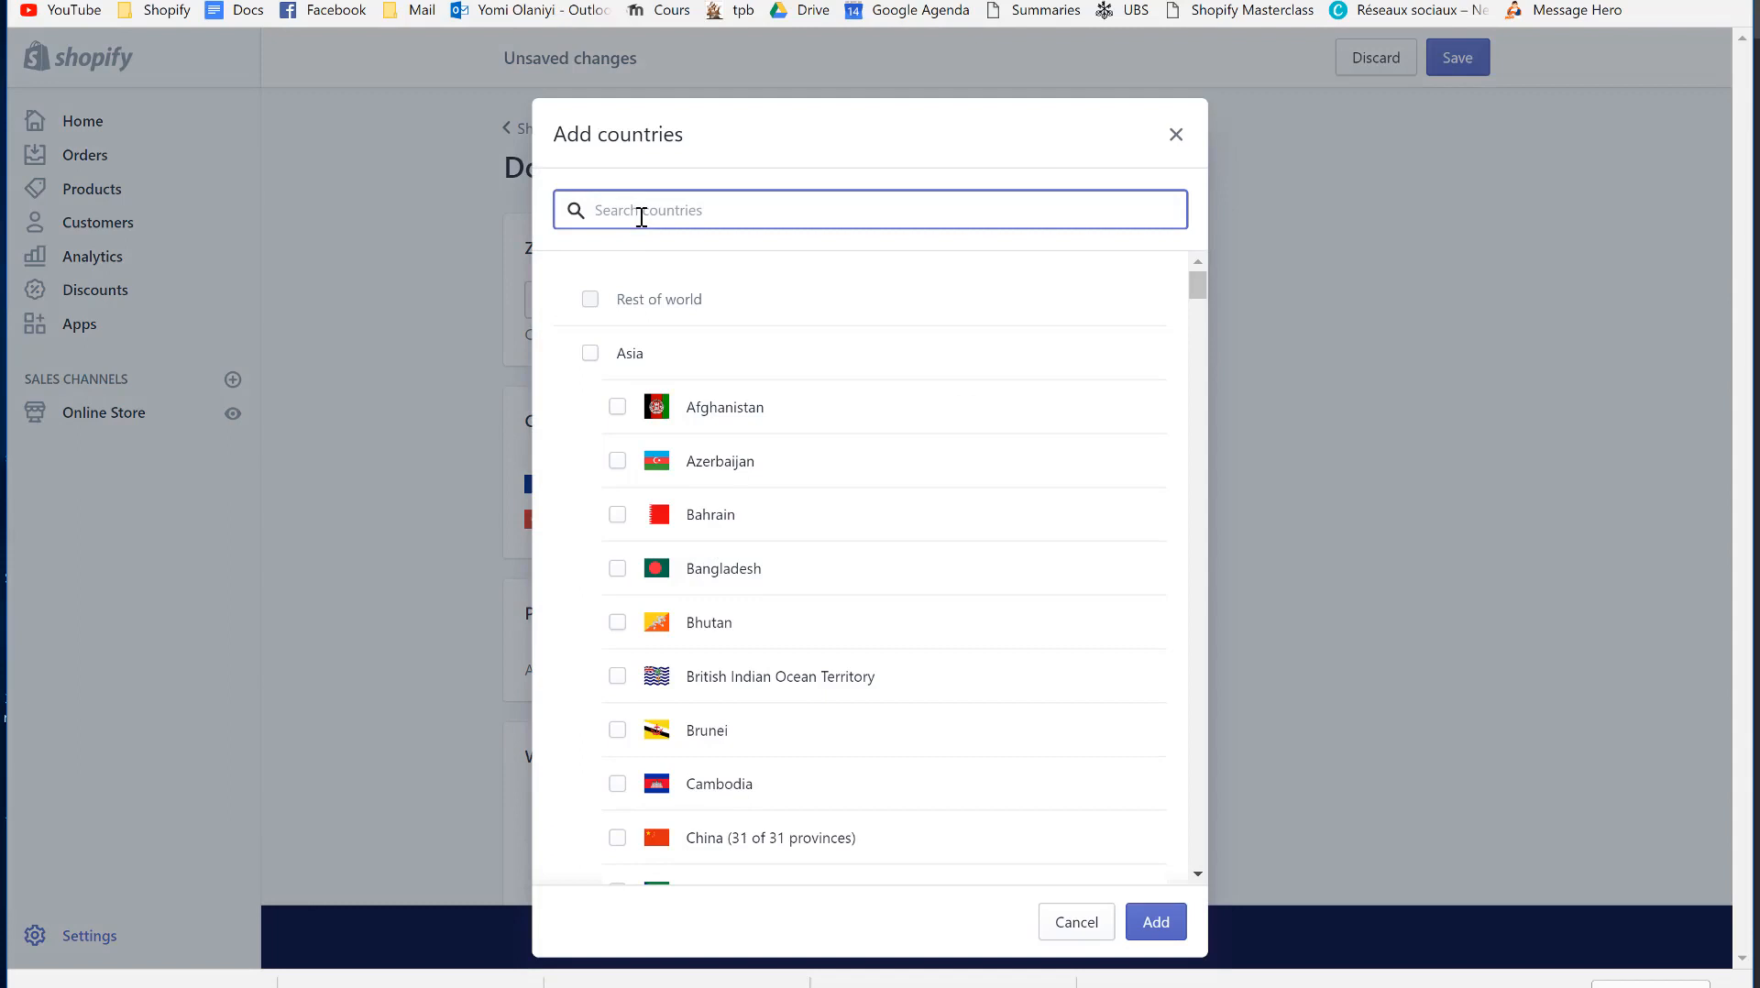
text(bel)
click(696, 359)
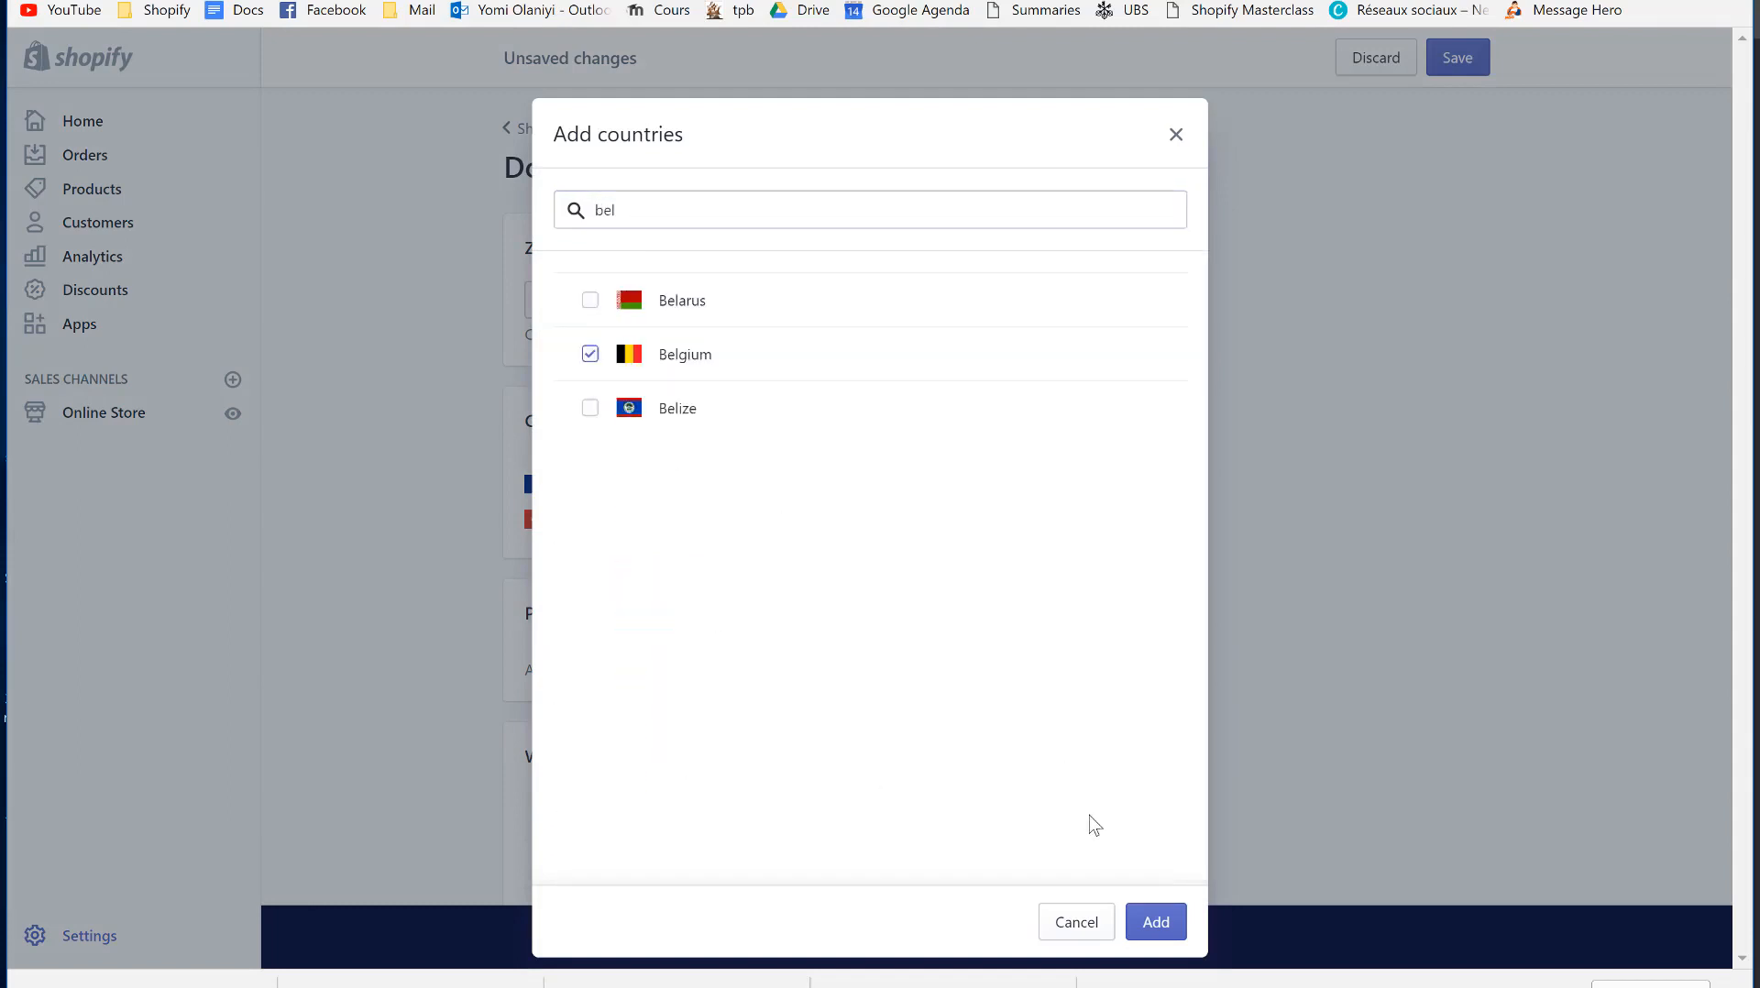
click(1139, 924)
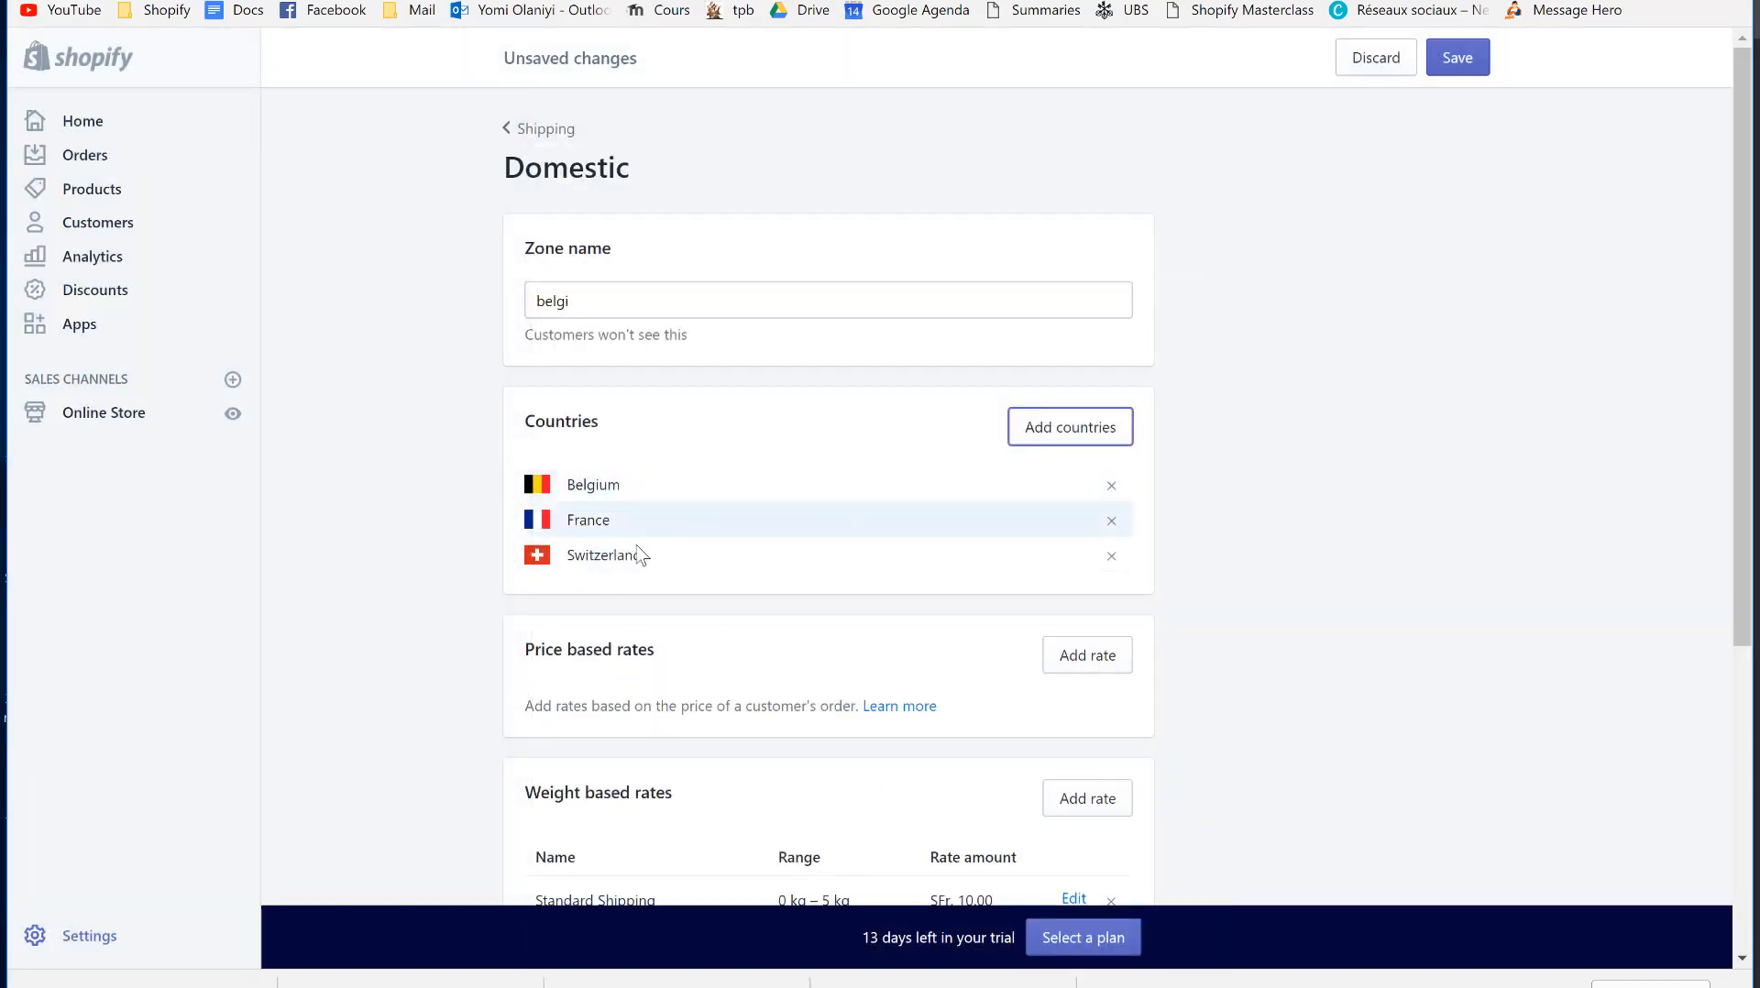
scroll(714, 677, down, 2)
scroll(711, 675, down, 1)
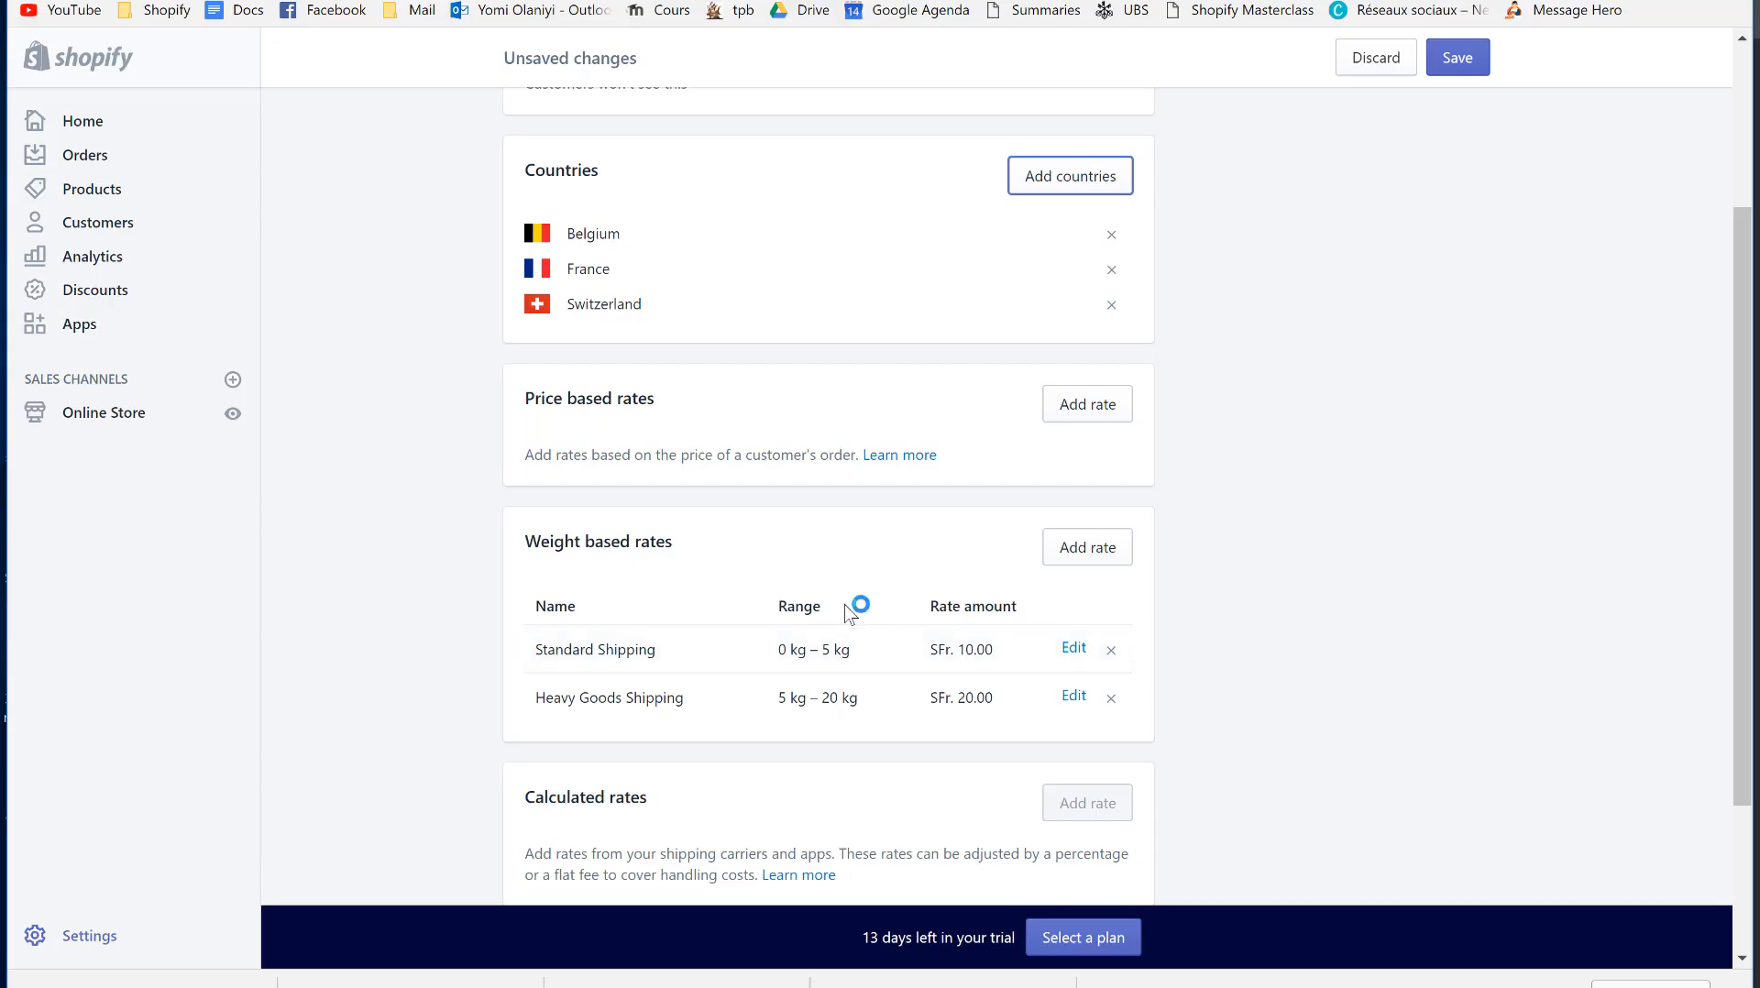
- Add a weight-based rate named Livraison Standard and fill in the 0–25 kg weight range
click(1079, 555)
click(581, 349)
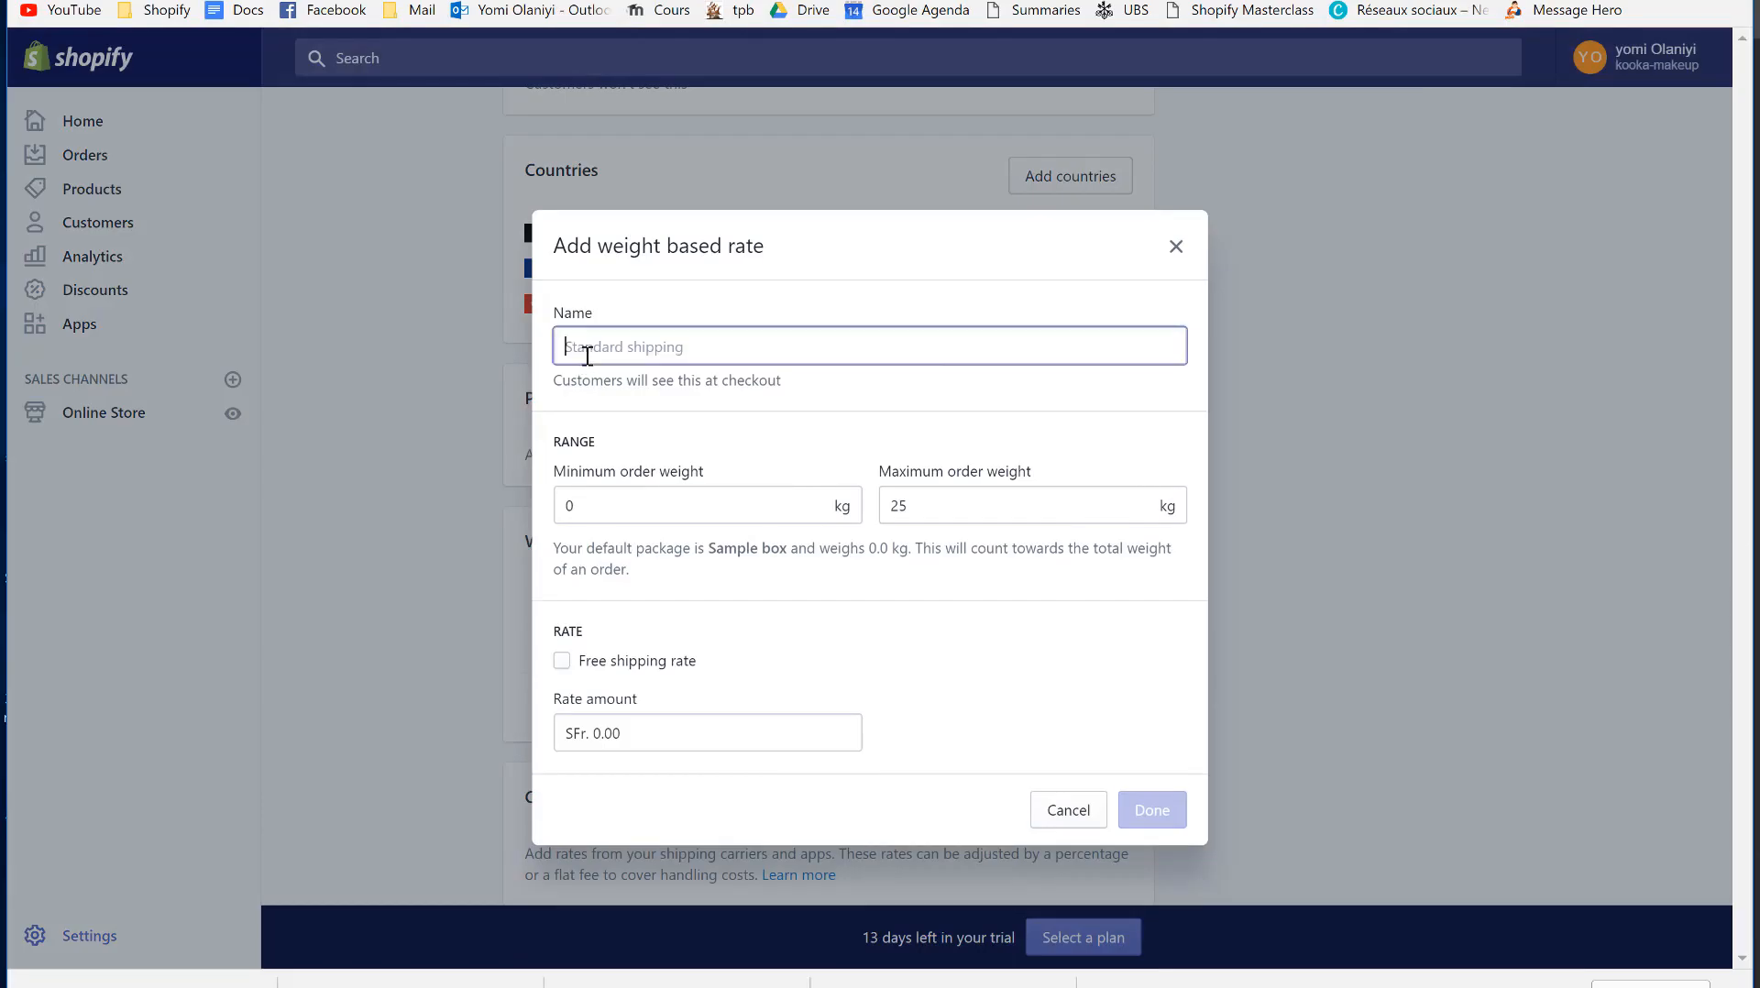
right_click(582, 350)
click(581, 350)
text(Sta)
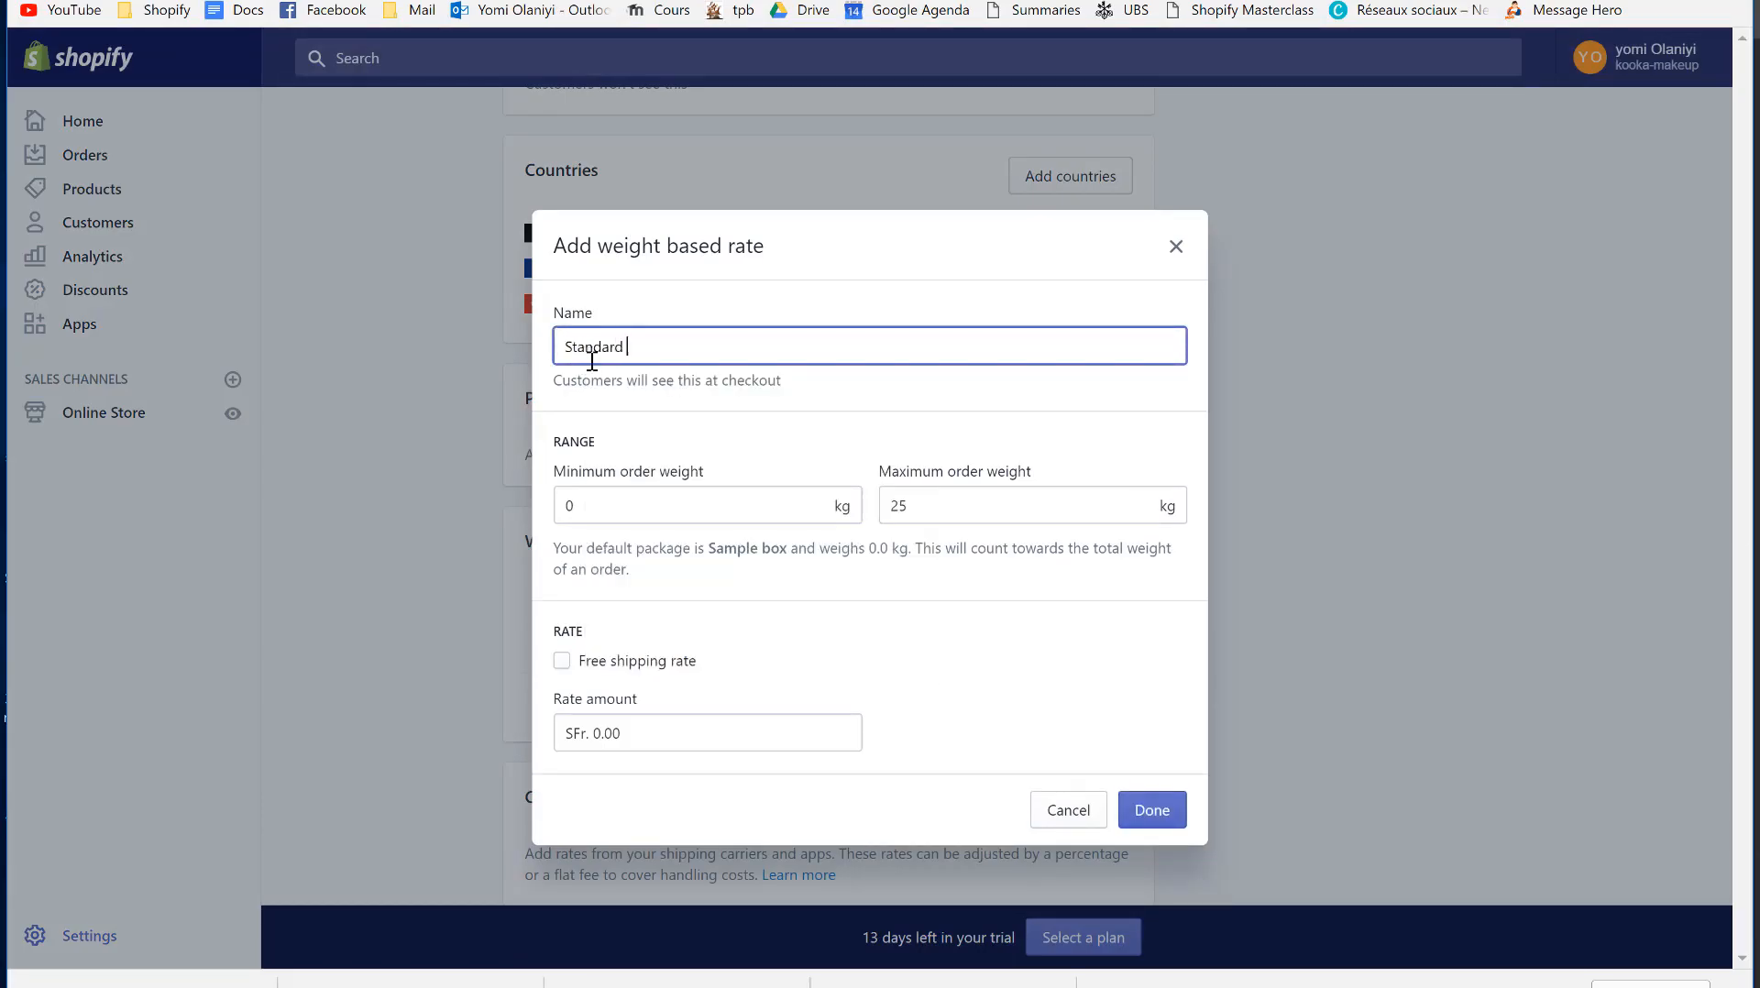
text(ndard)
key(BackSpace)
key(BackSpace)
key(BackSpace)
key(BackSpace)
key(BackSpace)
key(BackSpace)
key(BackSpace)
key(BackSpace)
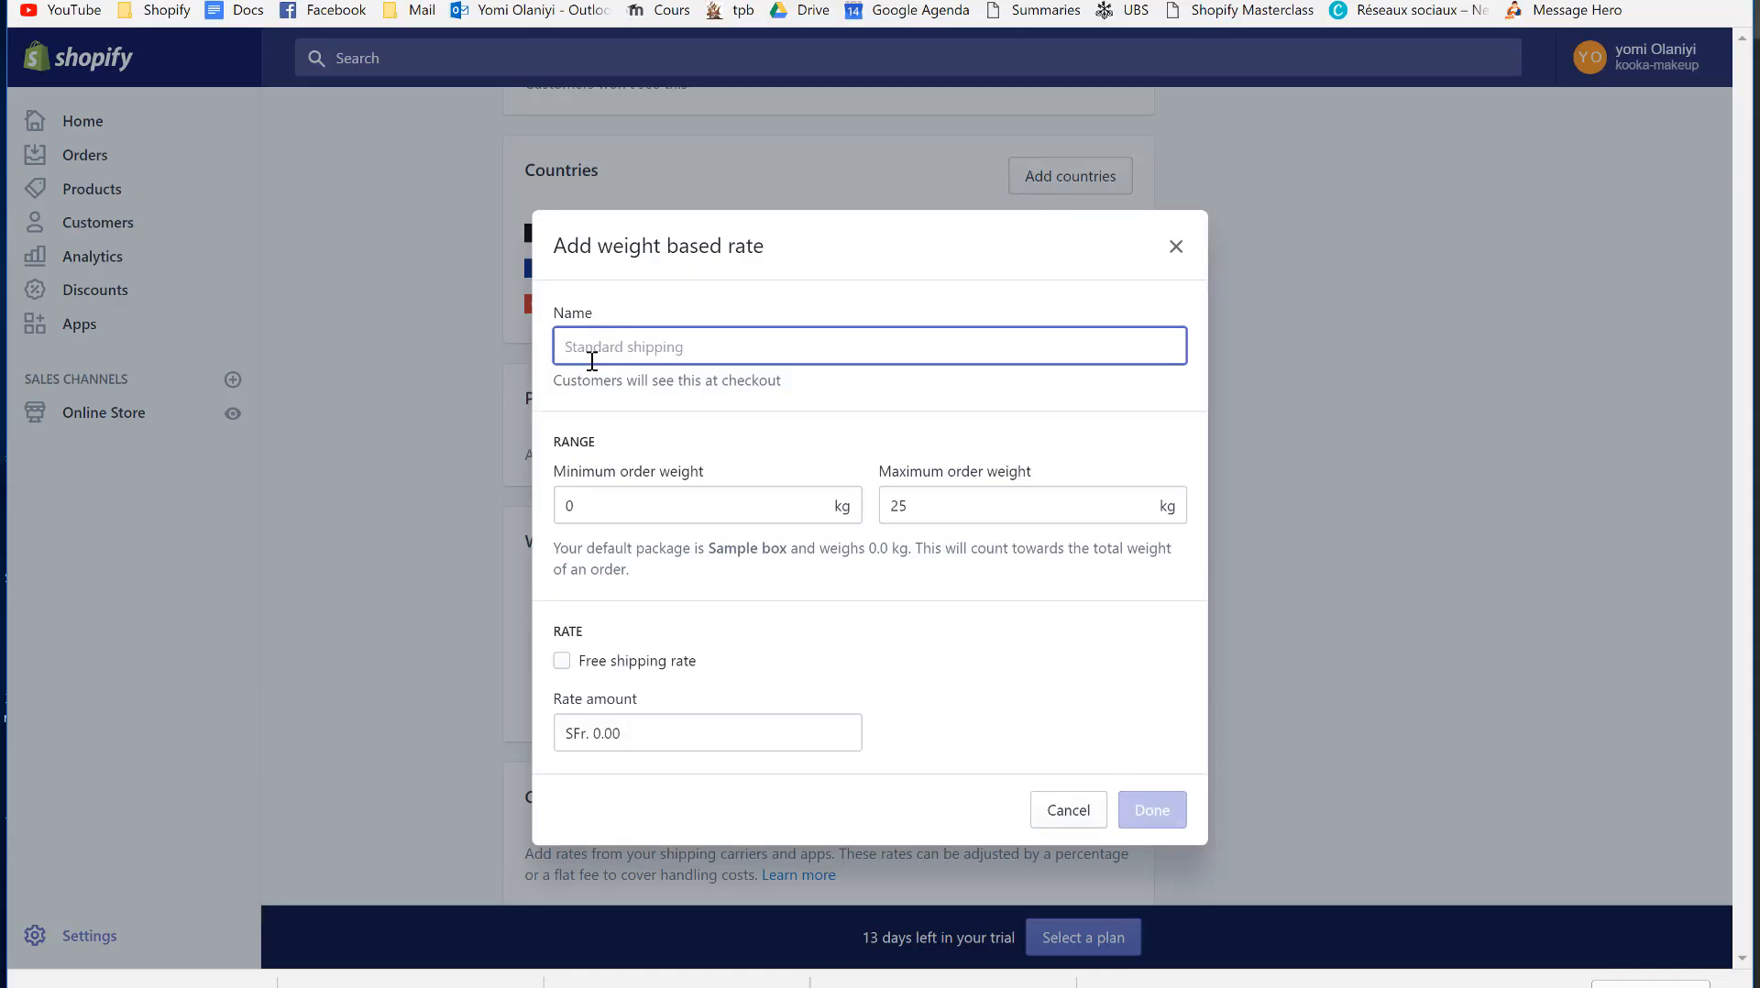
text(Livraison Standard)
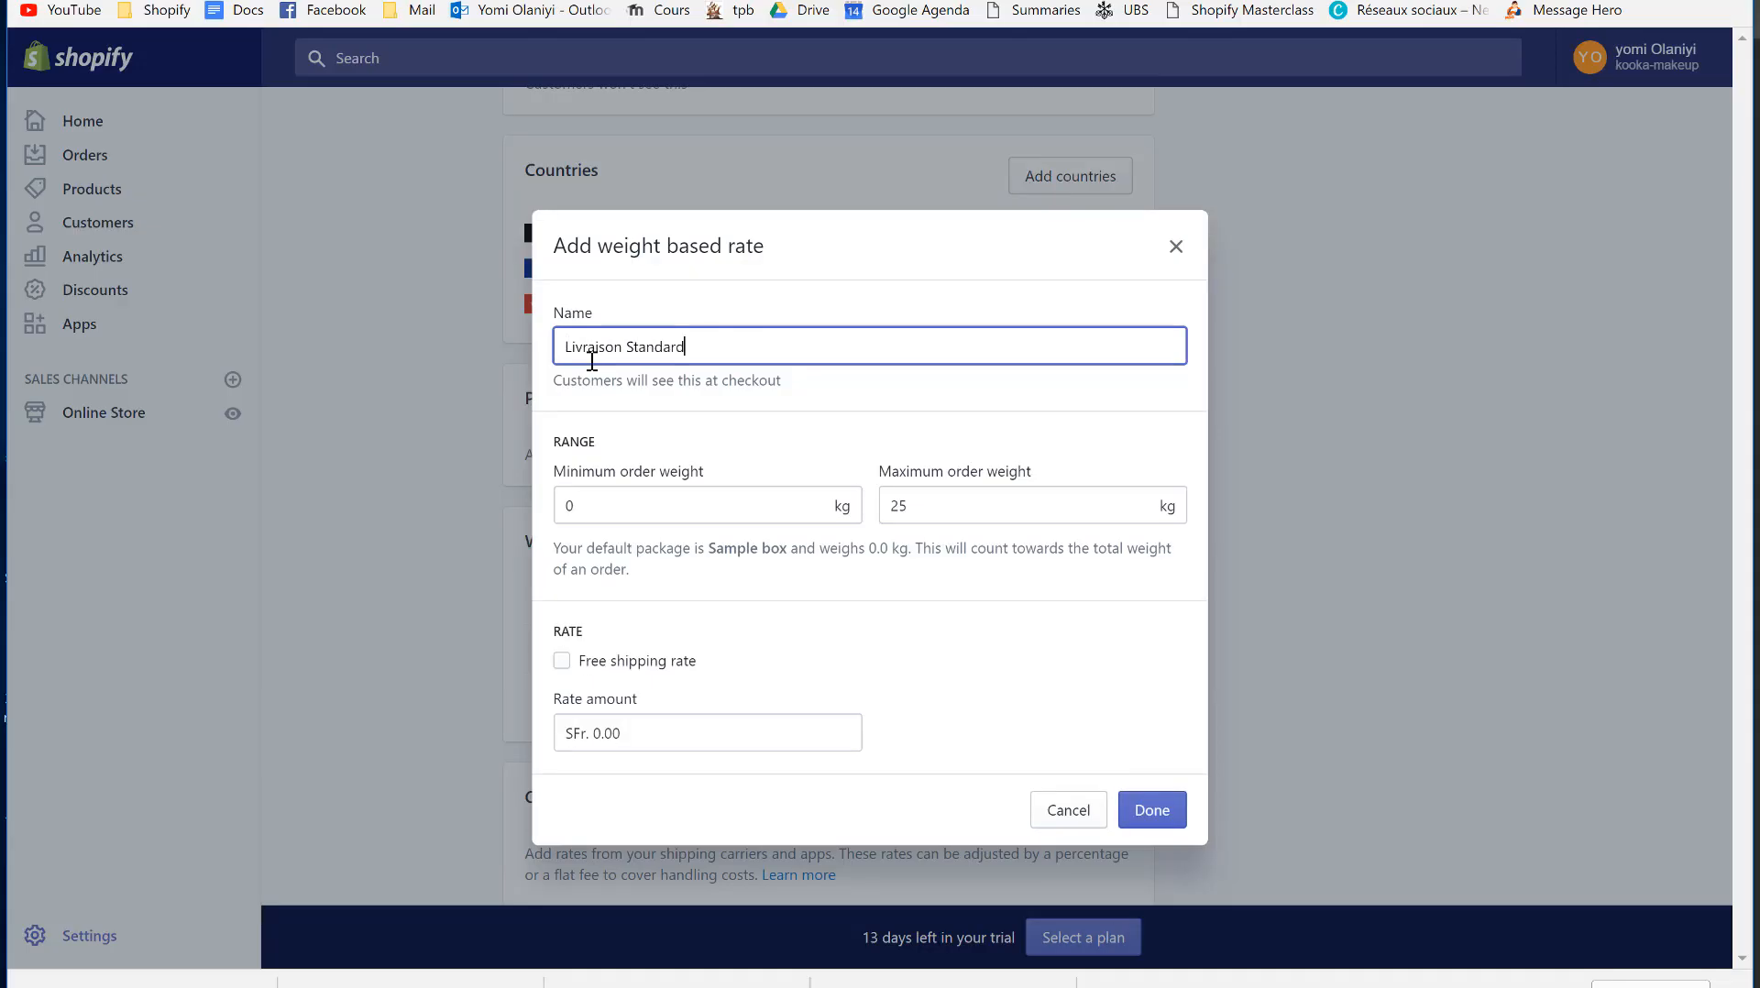
click(648, 507)
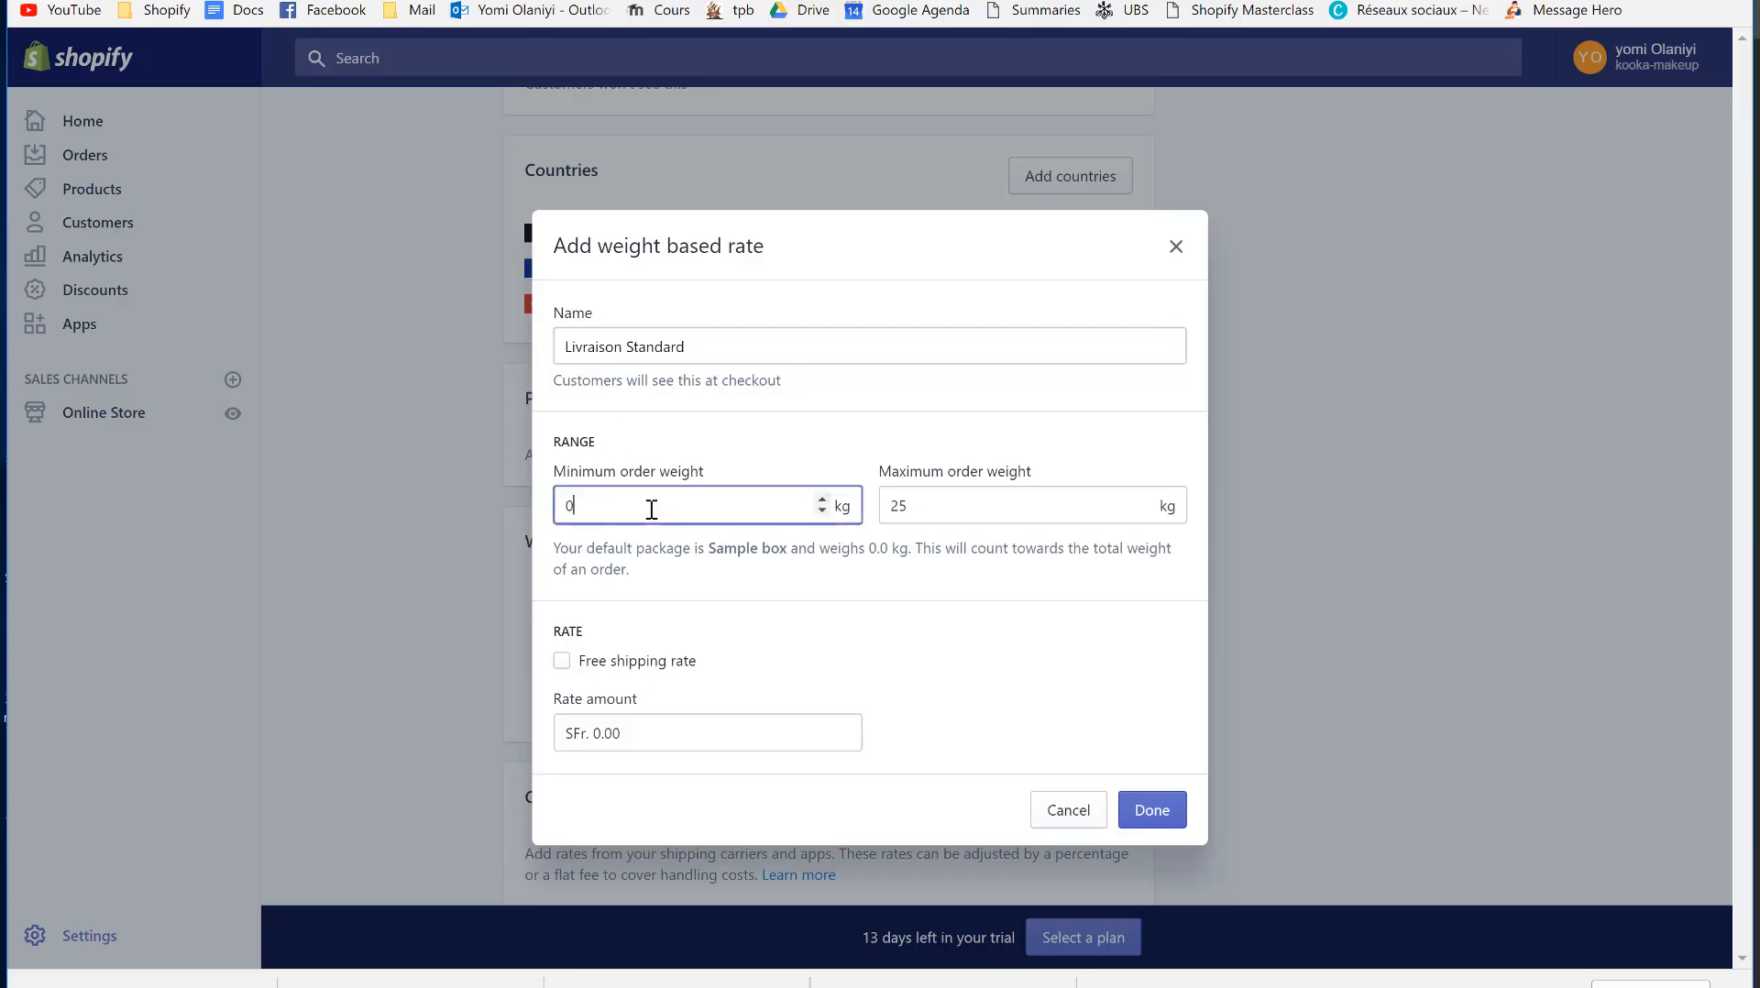
click(953, 518)
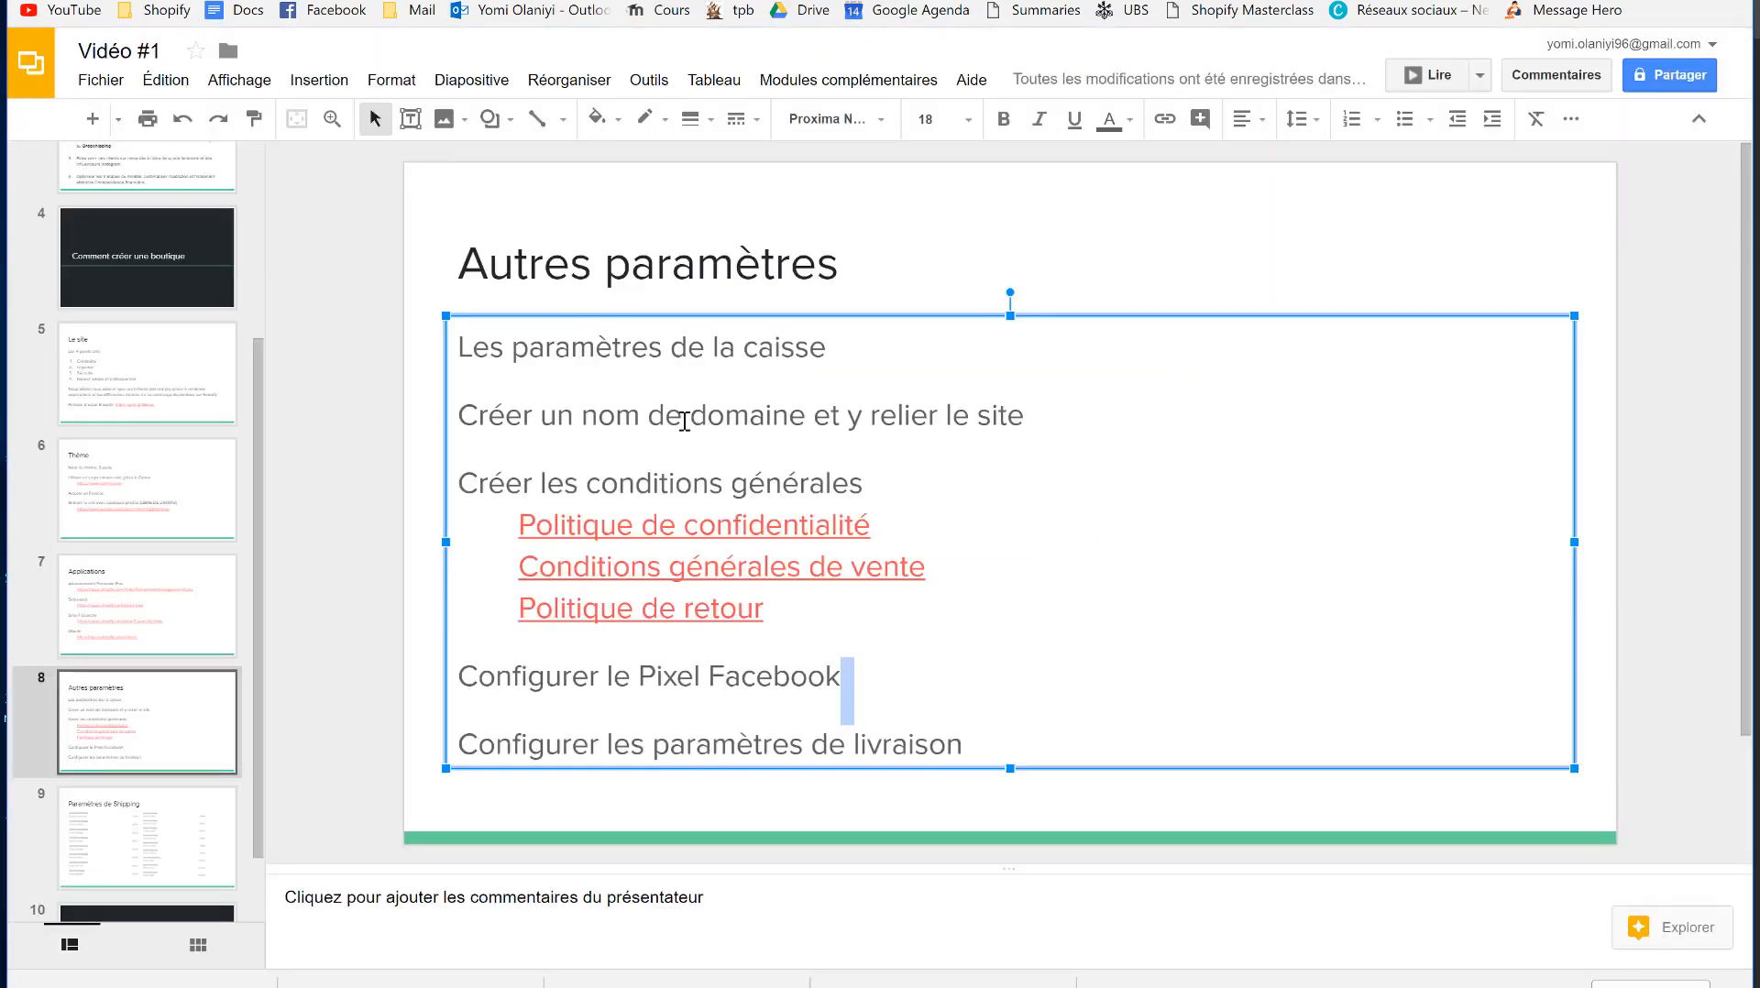
- Show slide 9 in Google Slides to check the Paramètres de Shipping weight and price table
click(126, 879)
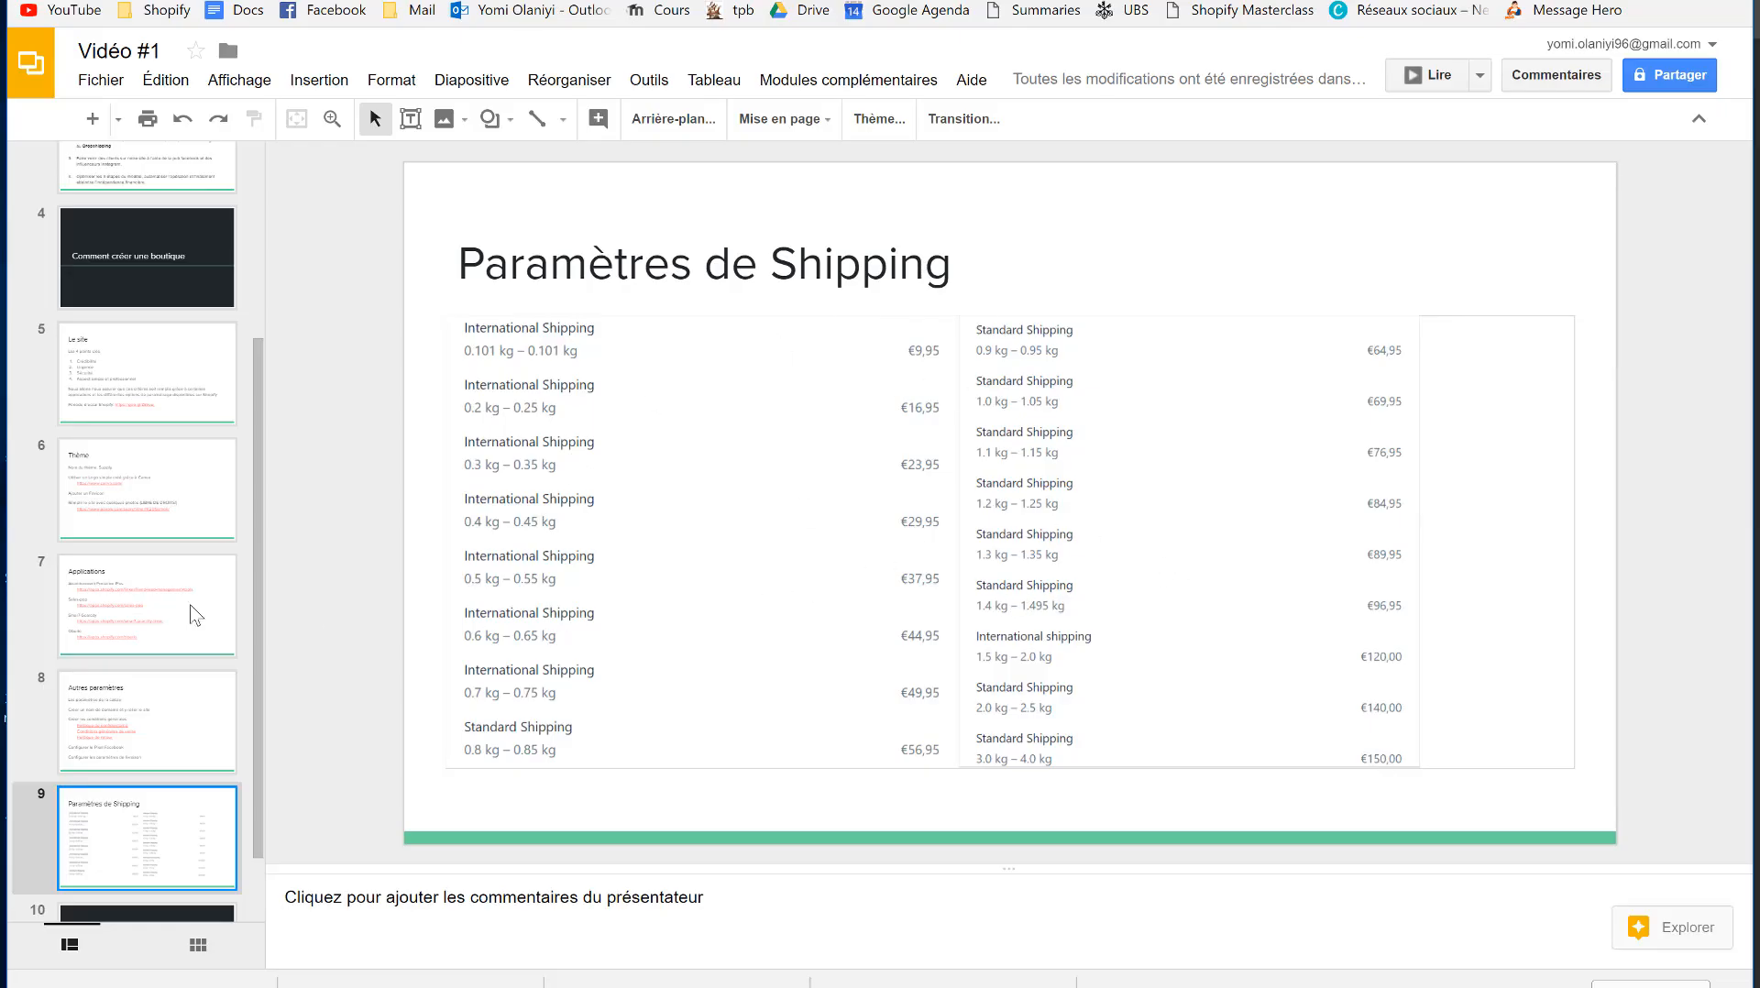
scroll(173, 609, down, 1)
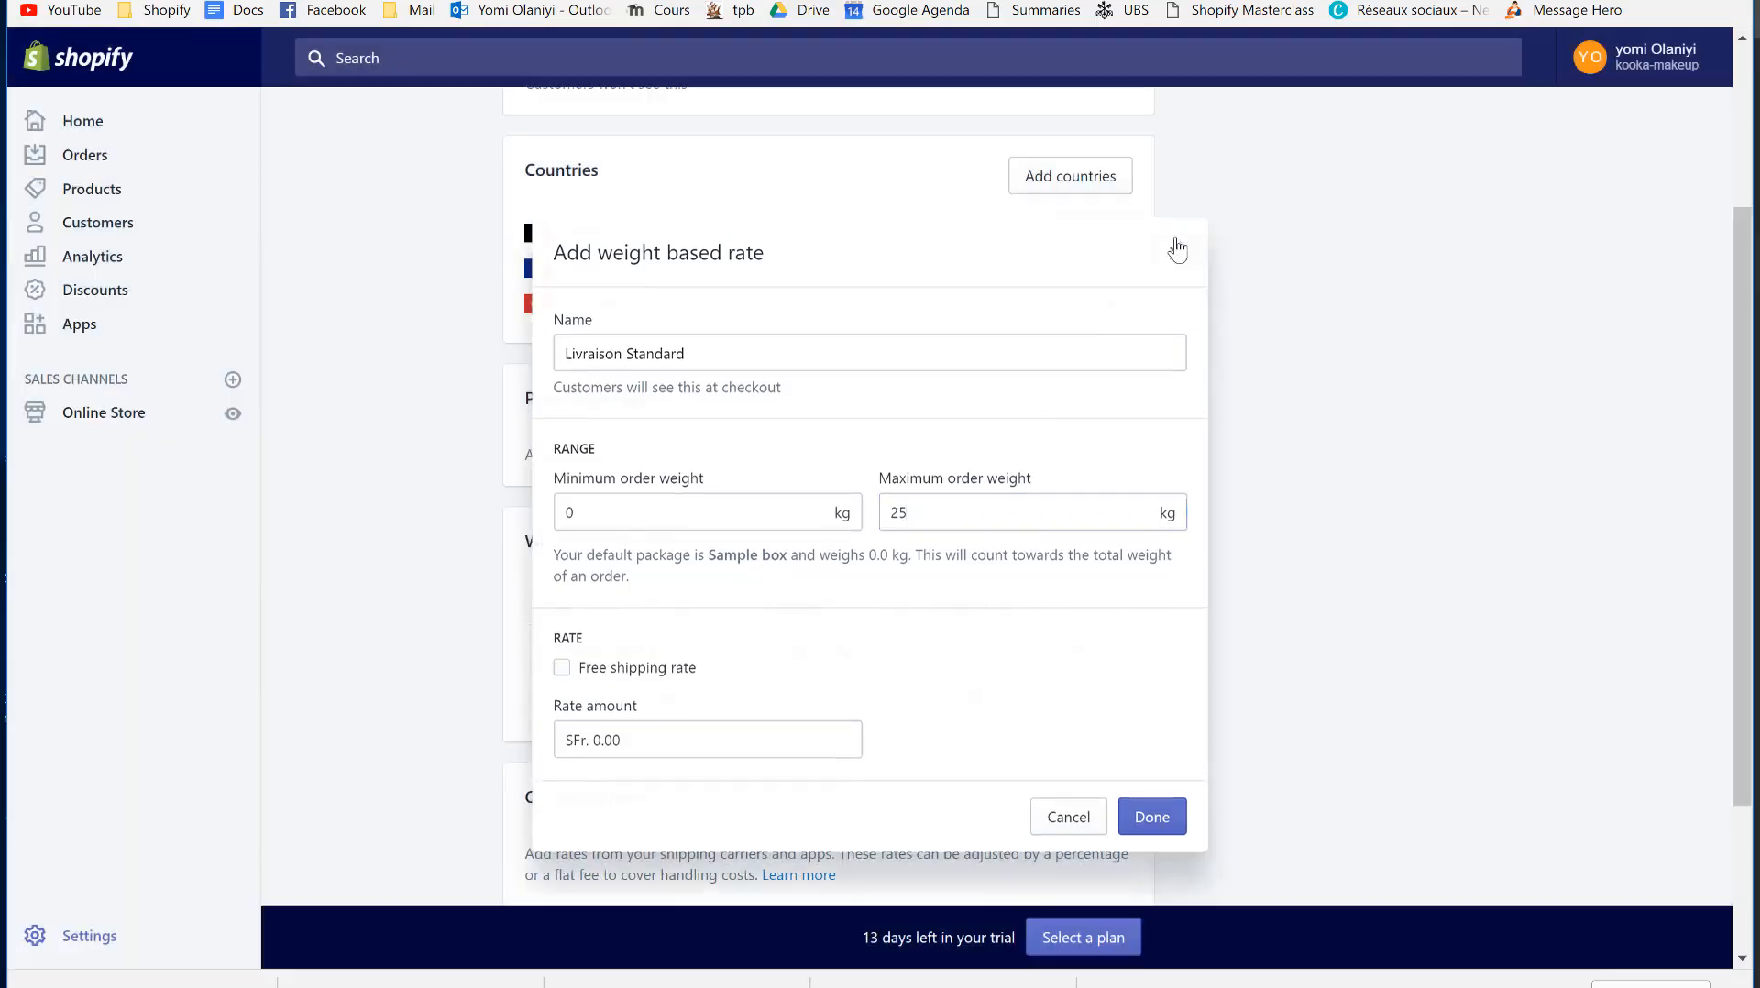
- Cancel the Livraison Standard rate dialog and show slide 10, 'Prochaine vidéo', in Google Slides
click(1177, 251)
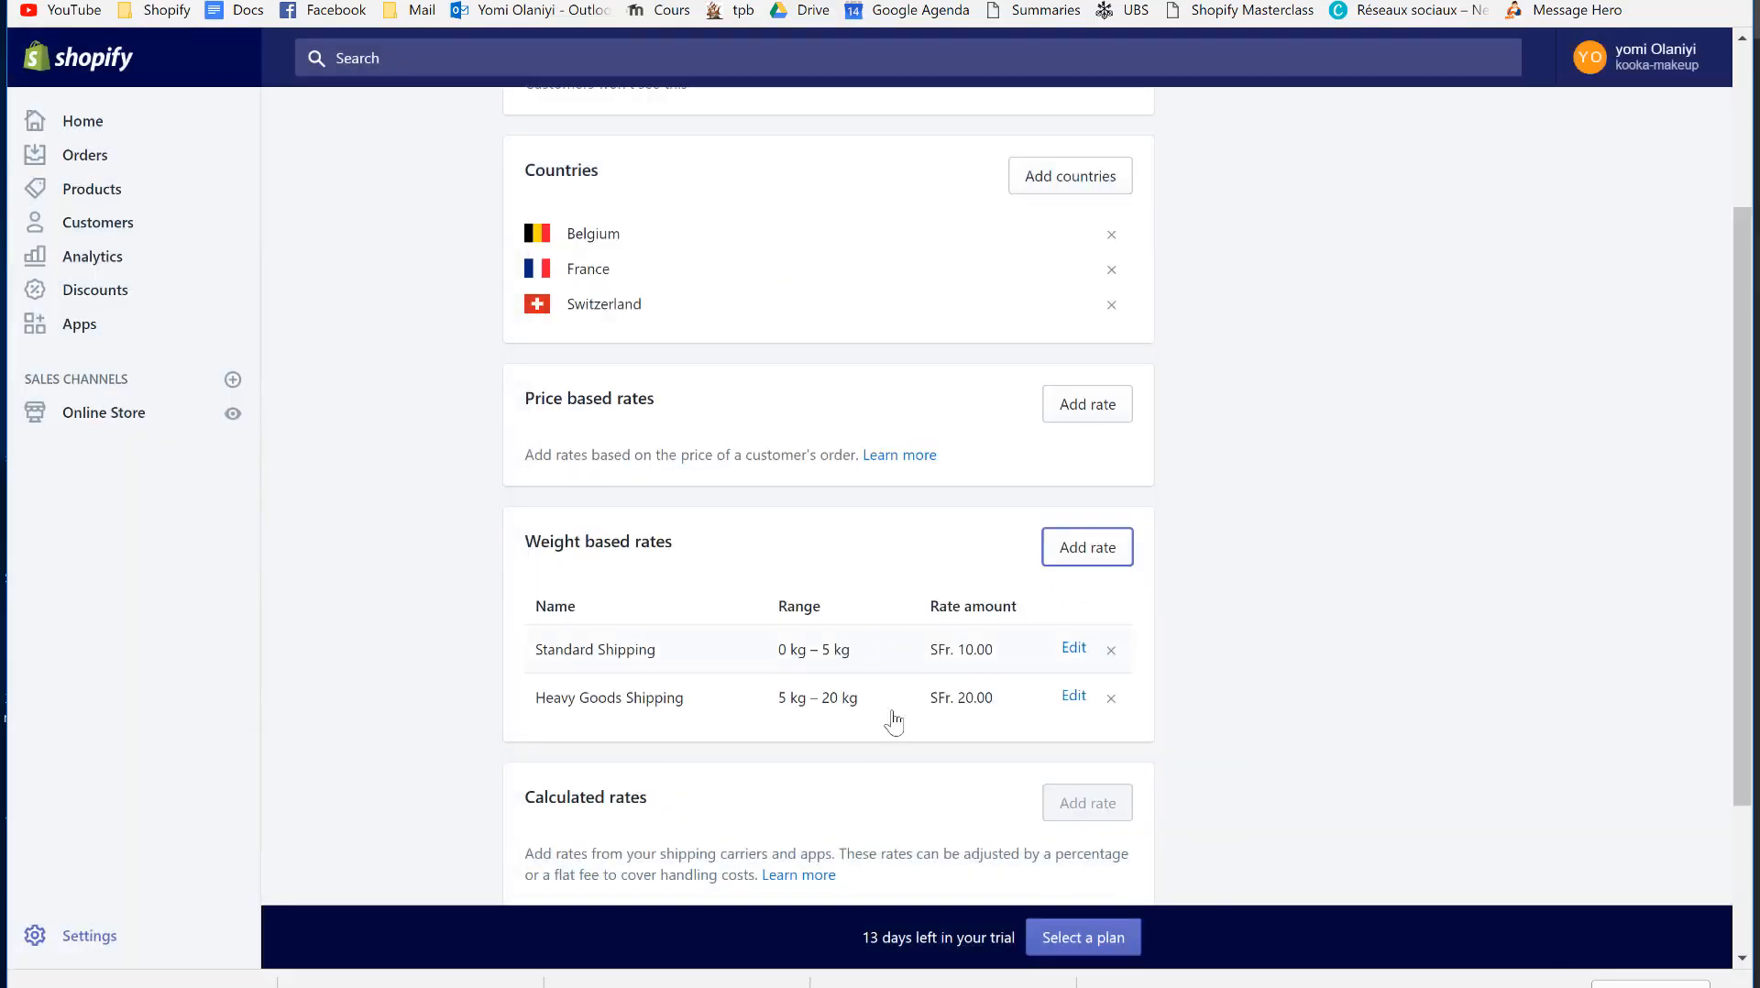
scroll(905, 796, down, 1)
scroll(884, 416, up, 3)
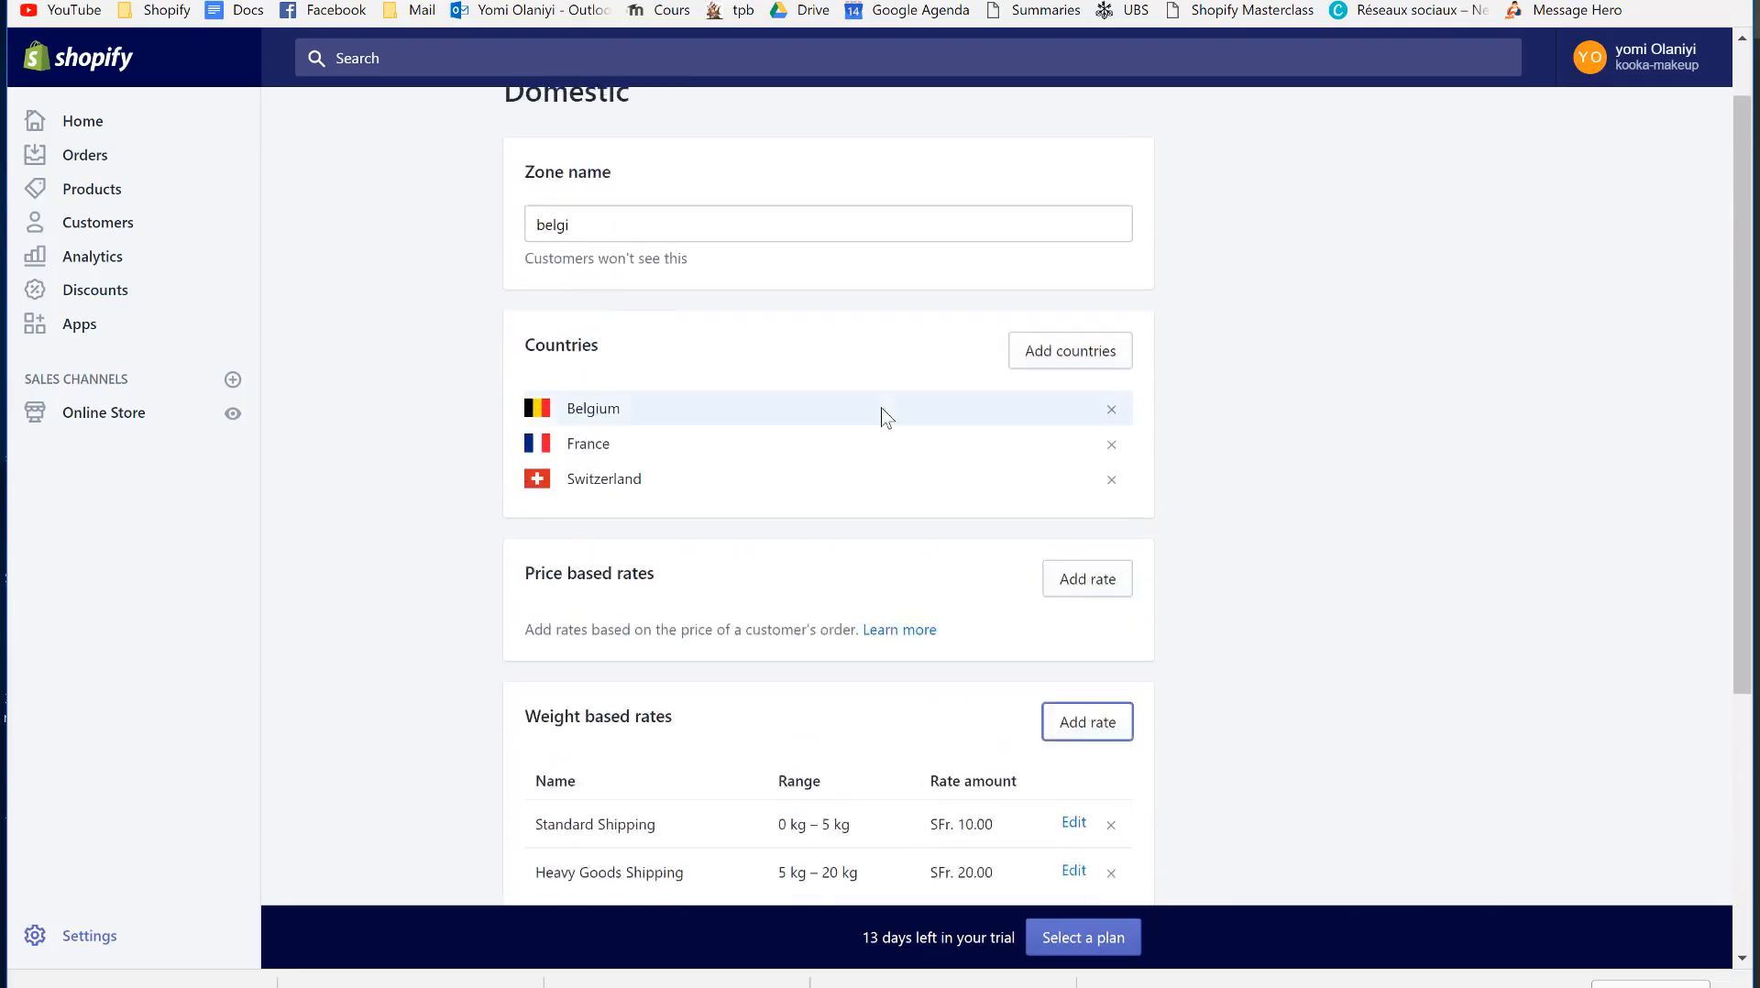
scroll(884, 418, down, 5)
scroll(1041, 255, up, 5)
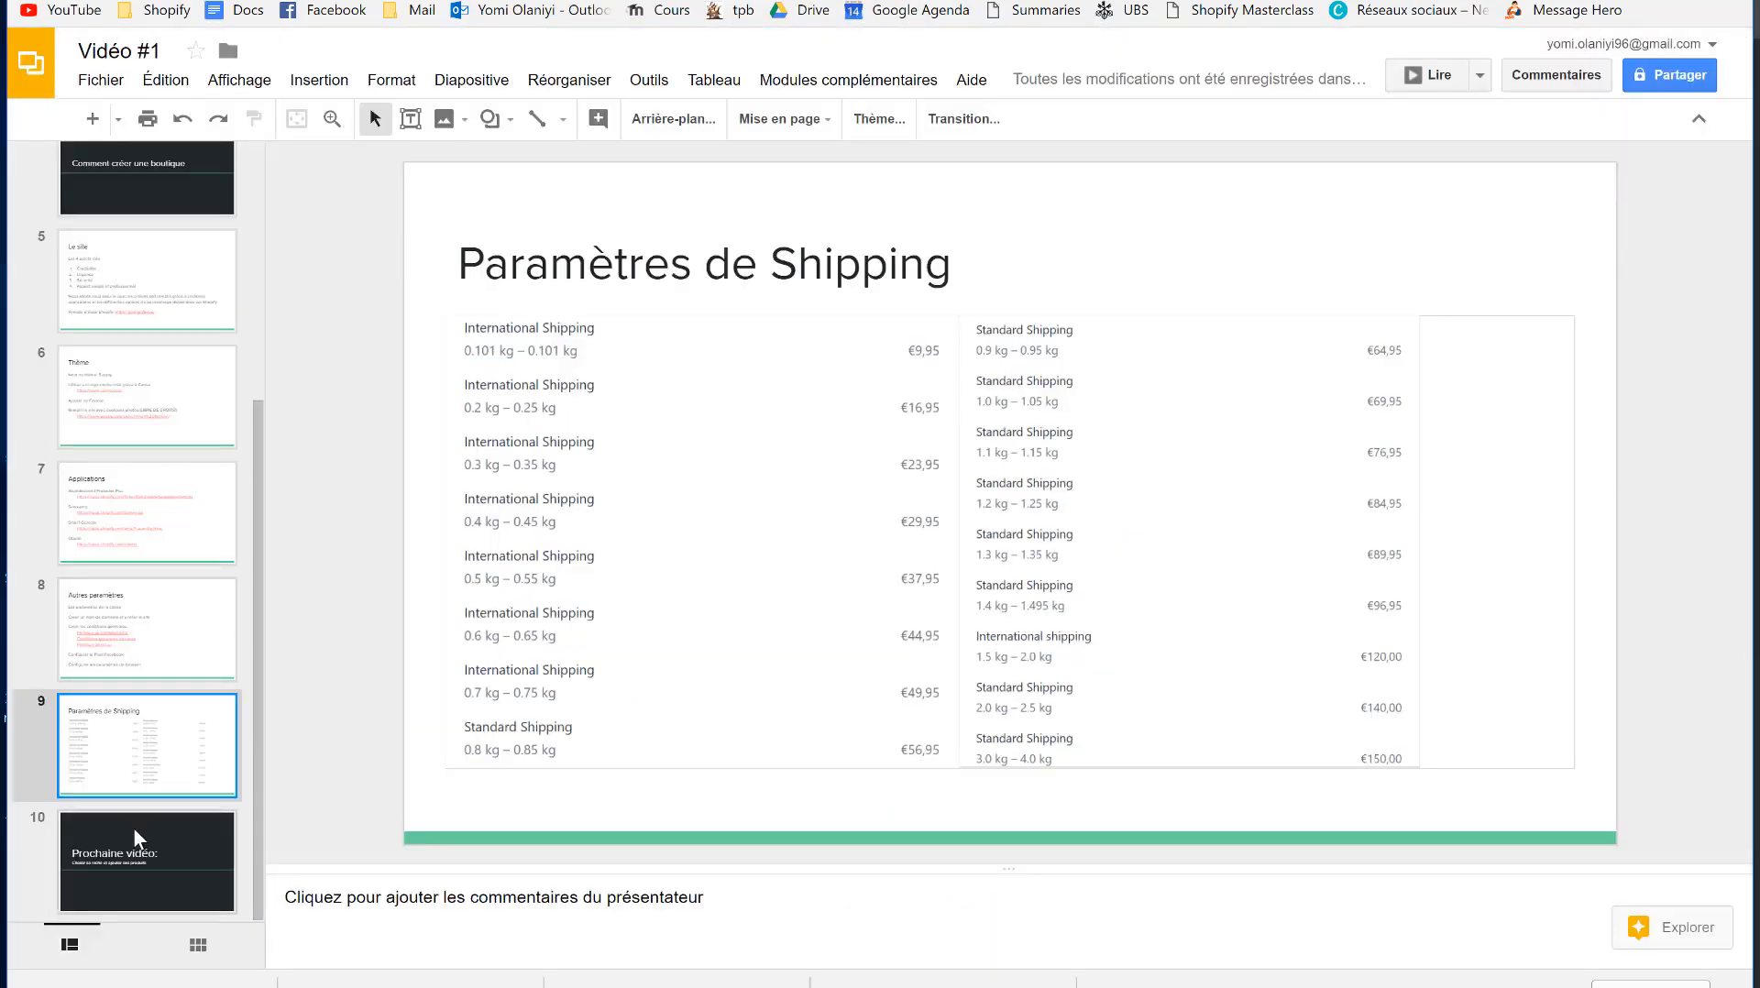
click(135, 836)
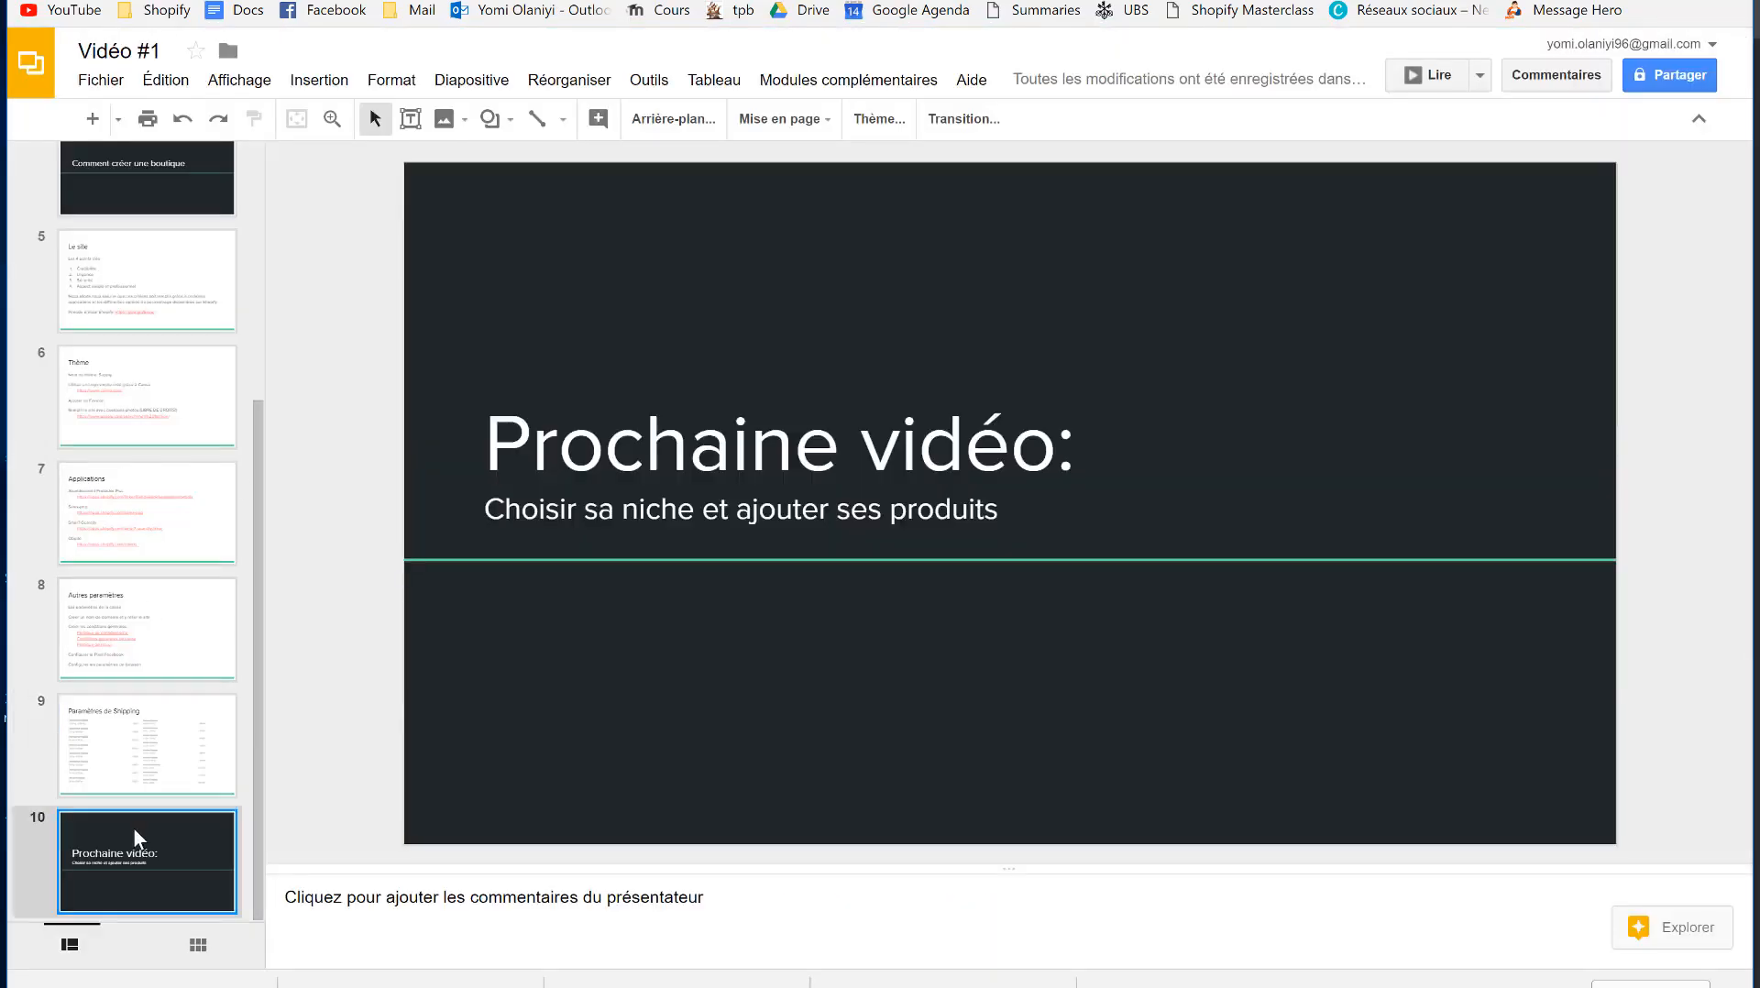